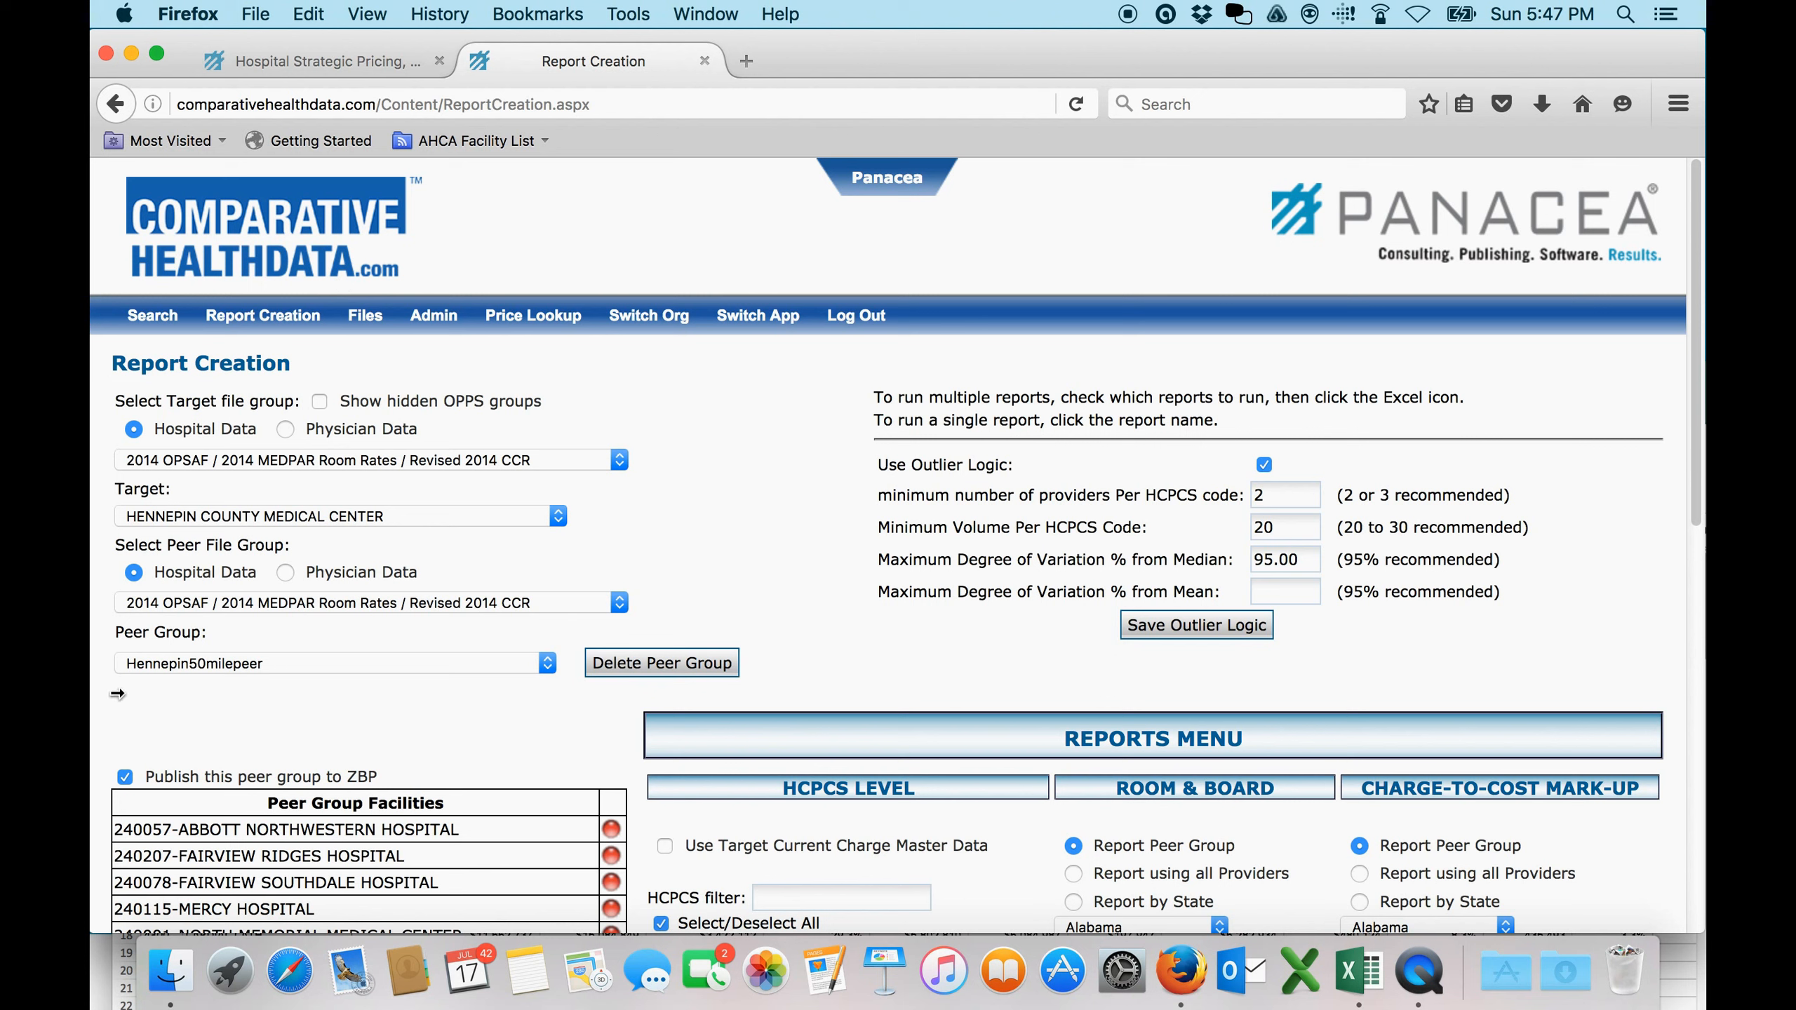
- Turn off publishing of the Hennepin50milepeer peer group to ZBP, and turn it back on
click(125, 777)
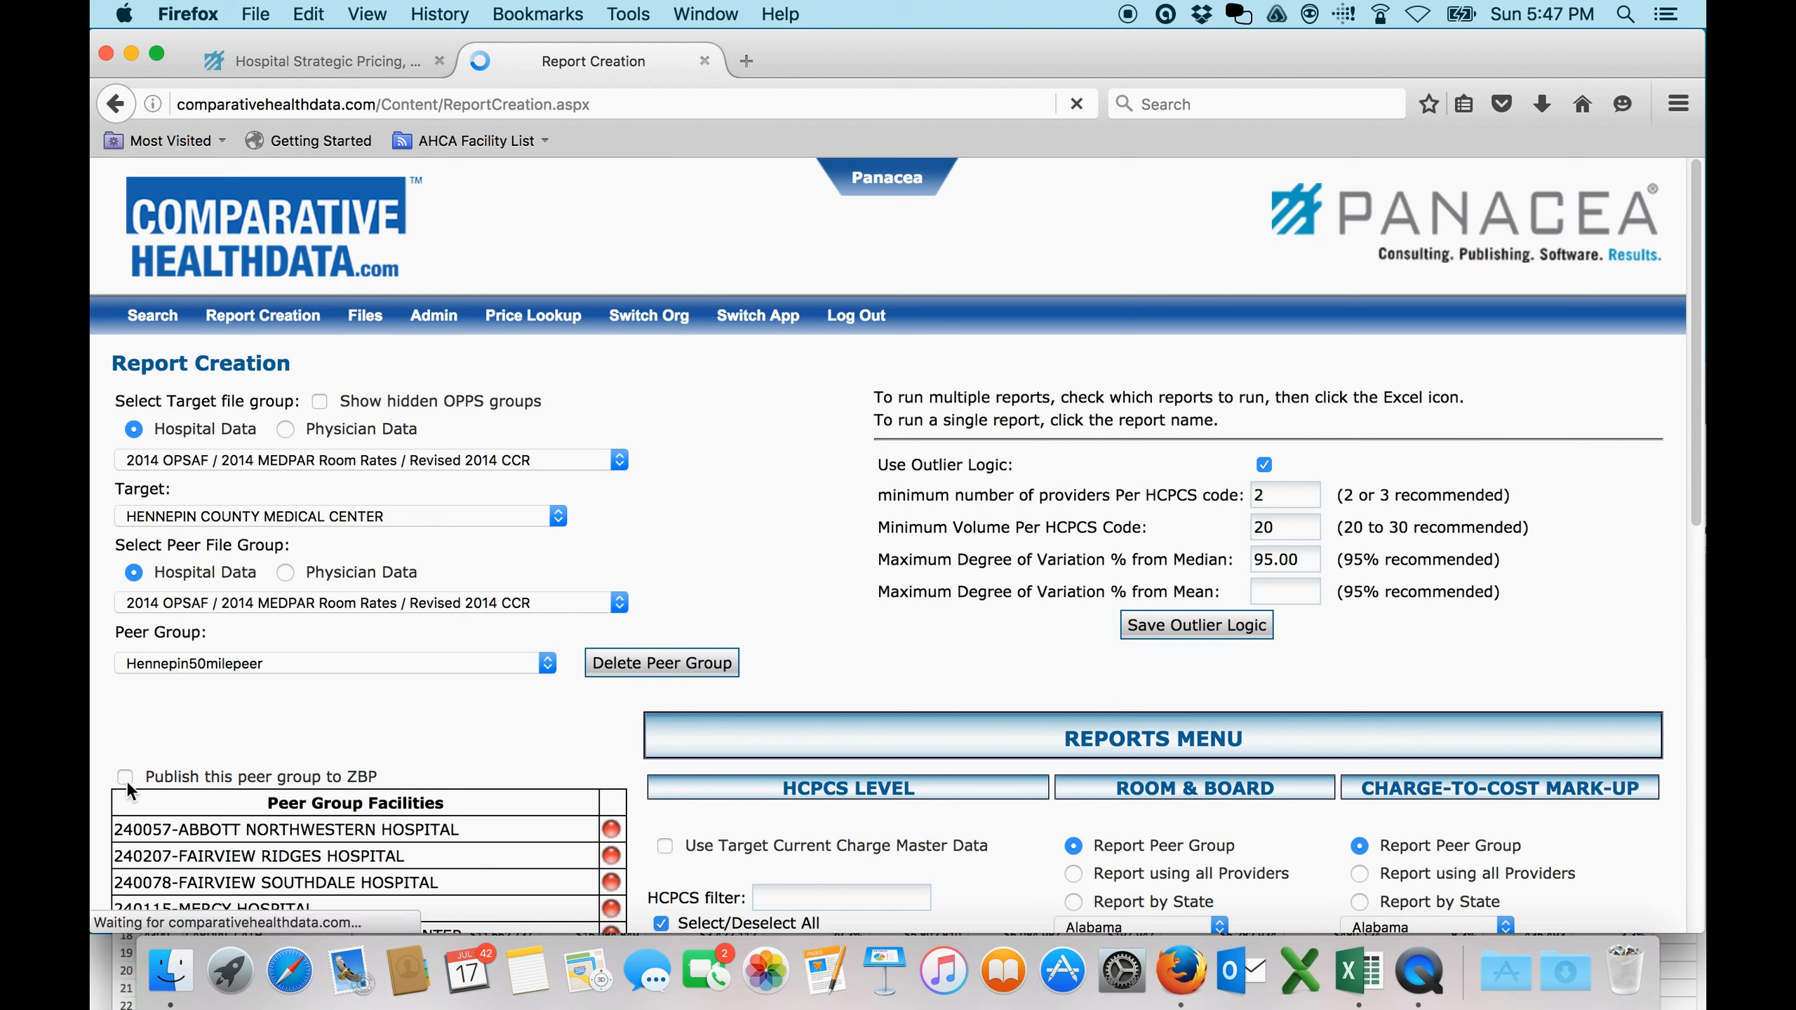
click(127, 779)
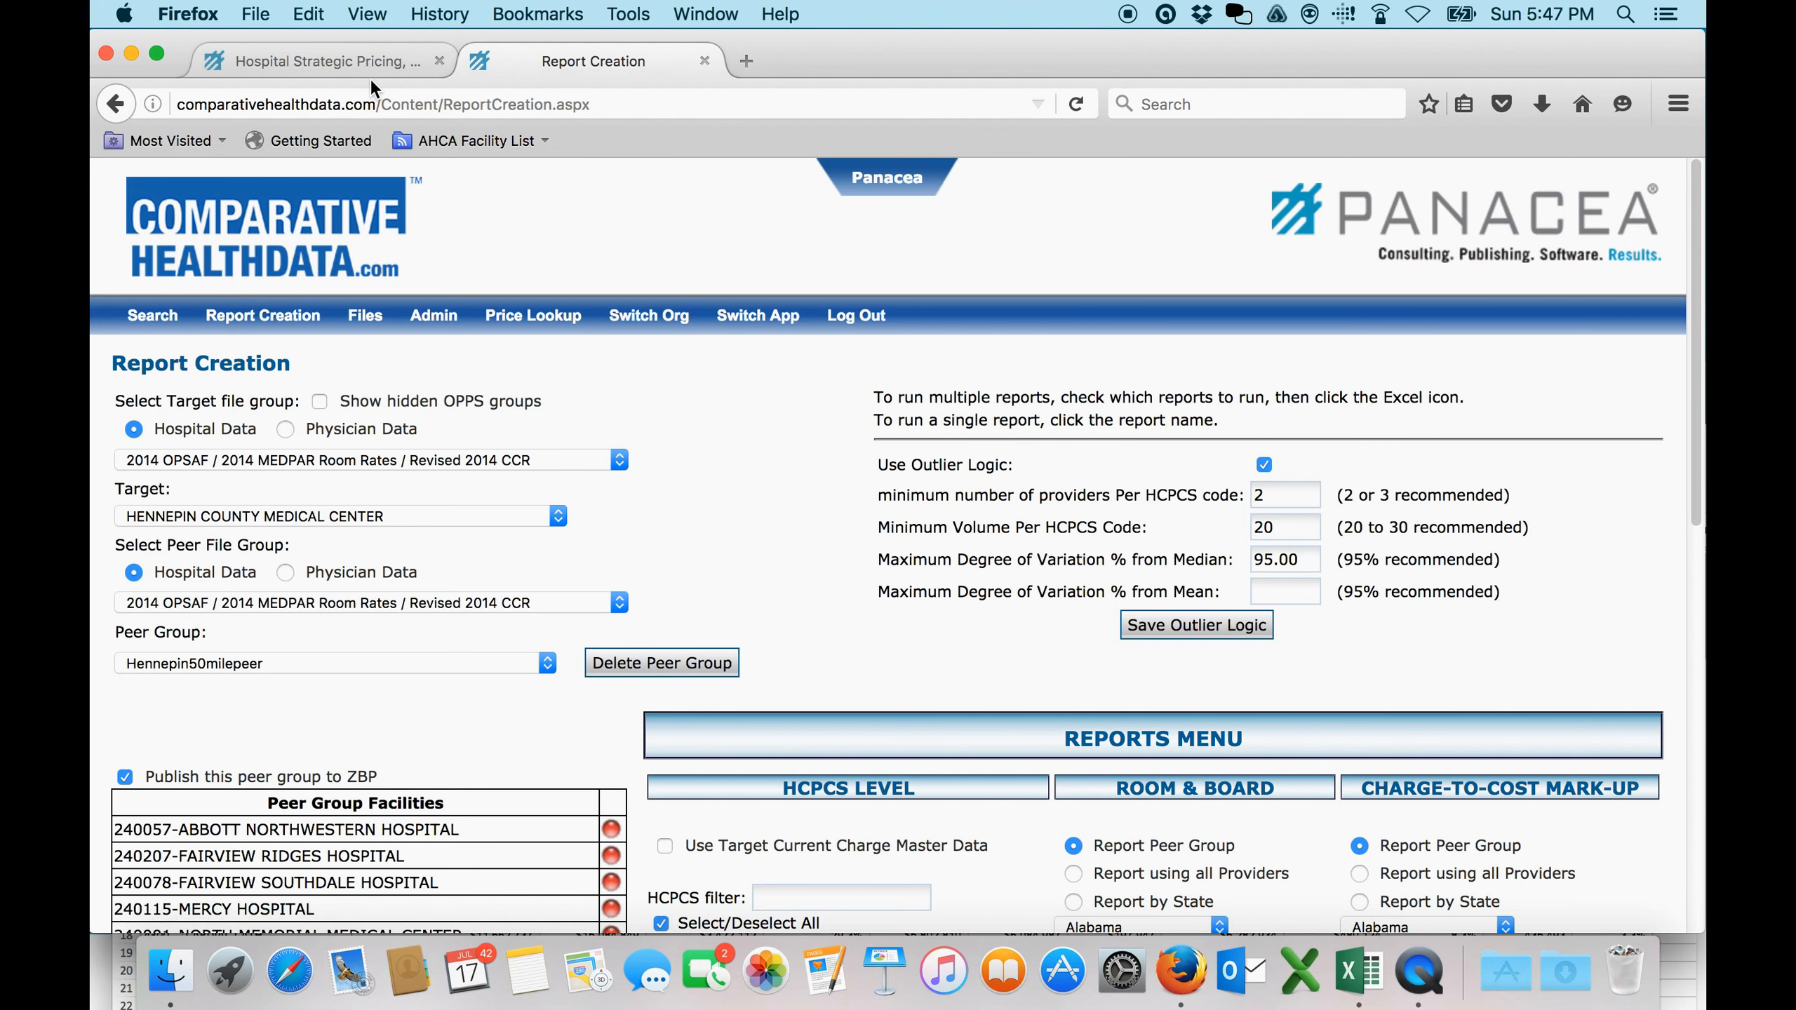
- Go to the Hospital Zero-Base Pricing site and log in with the prefilled admin credentials
click(365, 60)
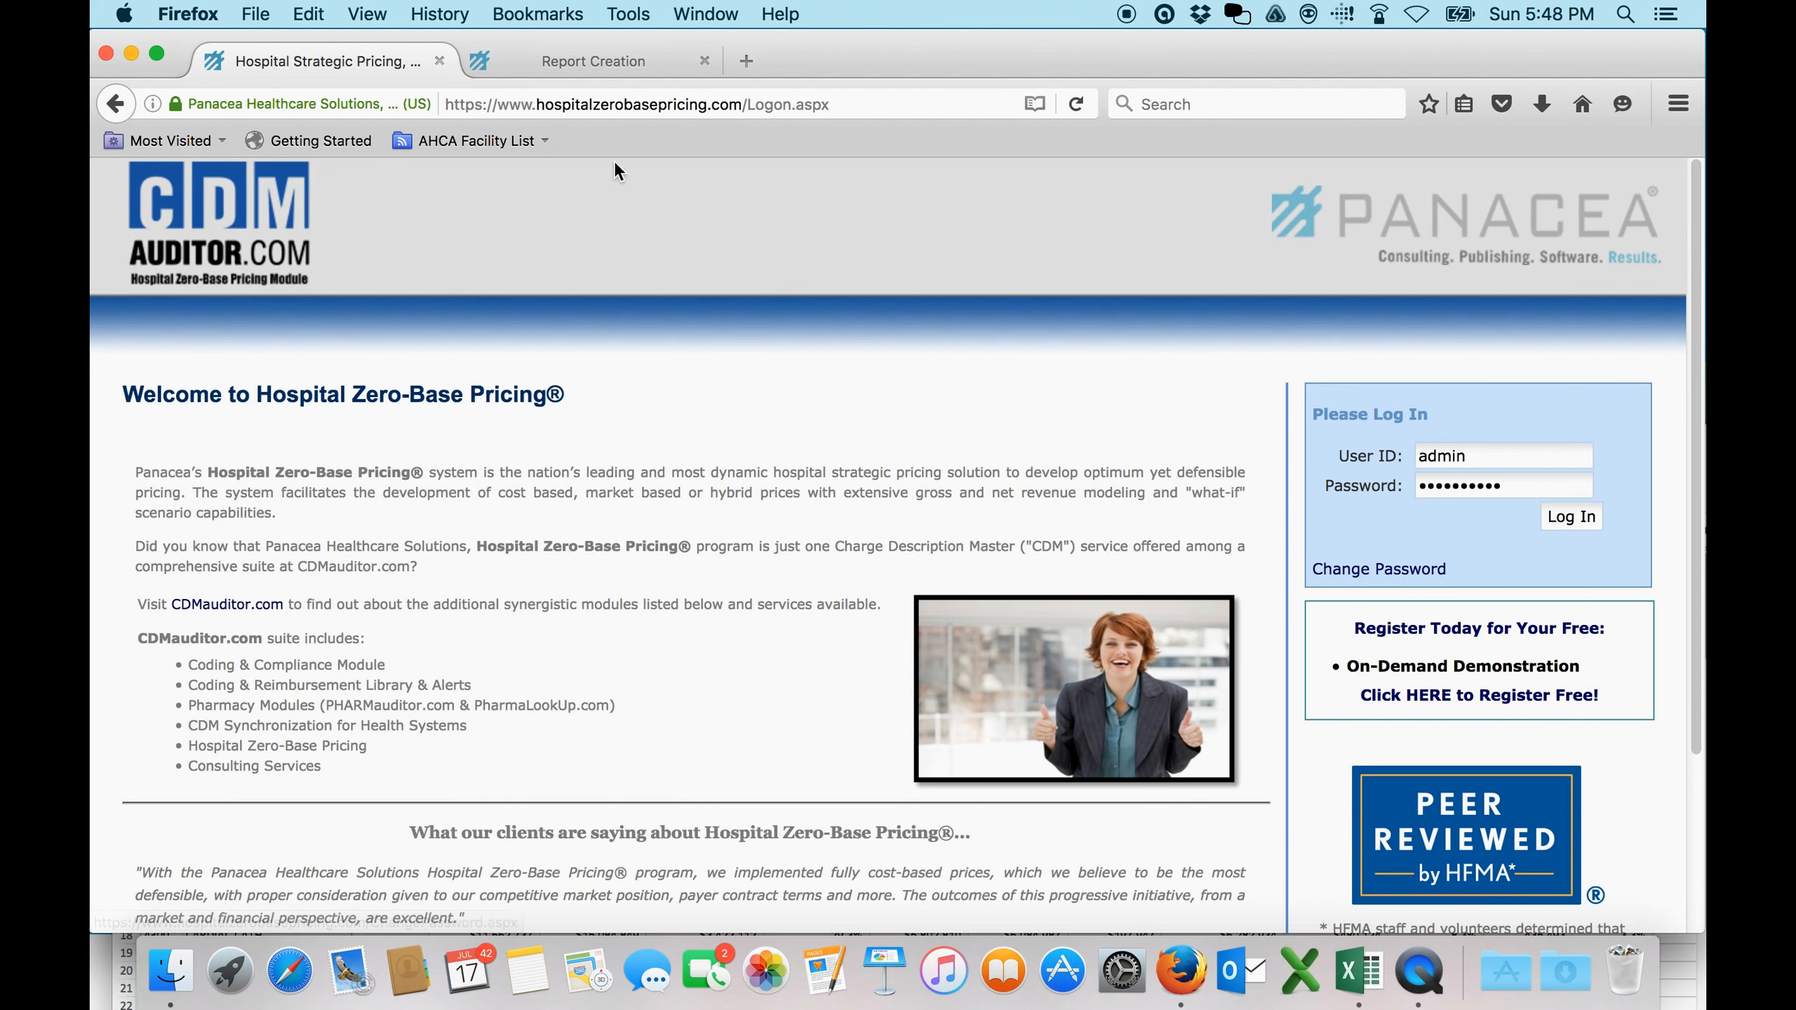
click(541, 64)
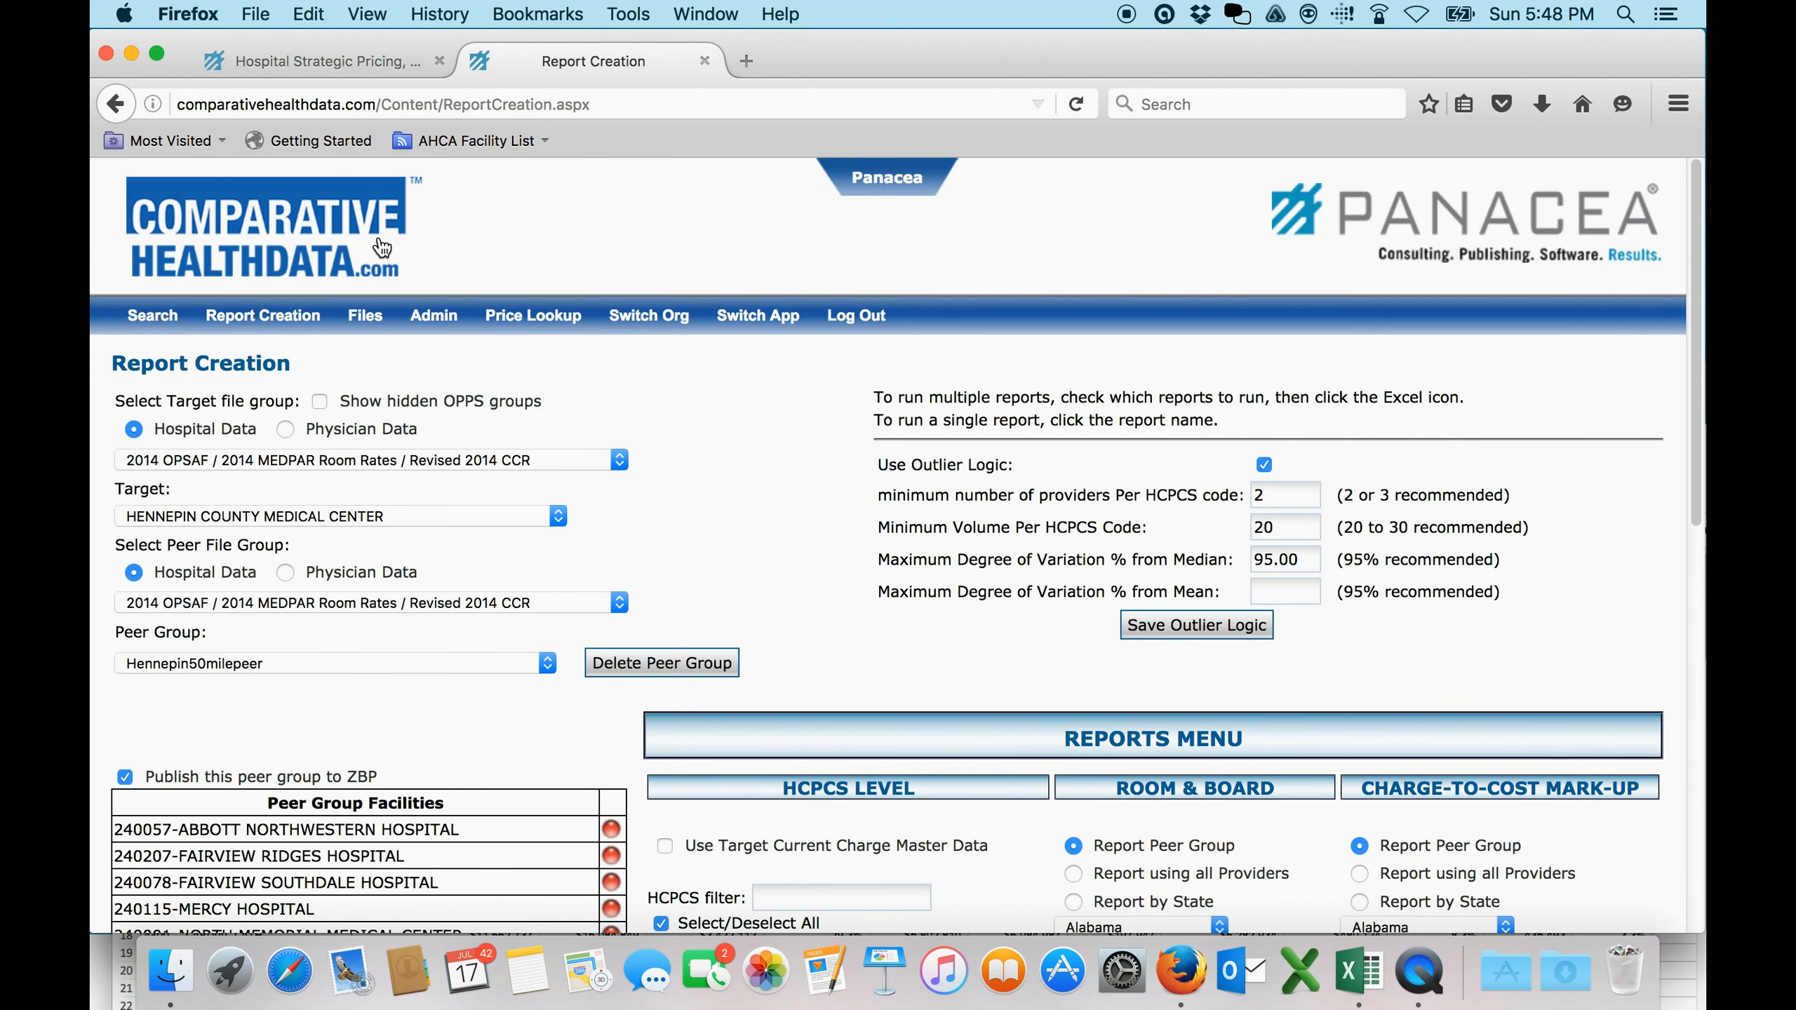
click(359, 57)
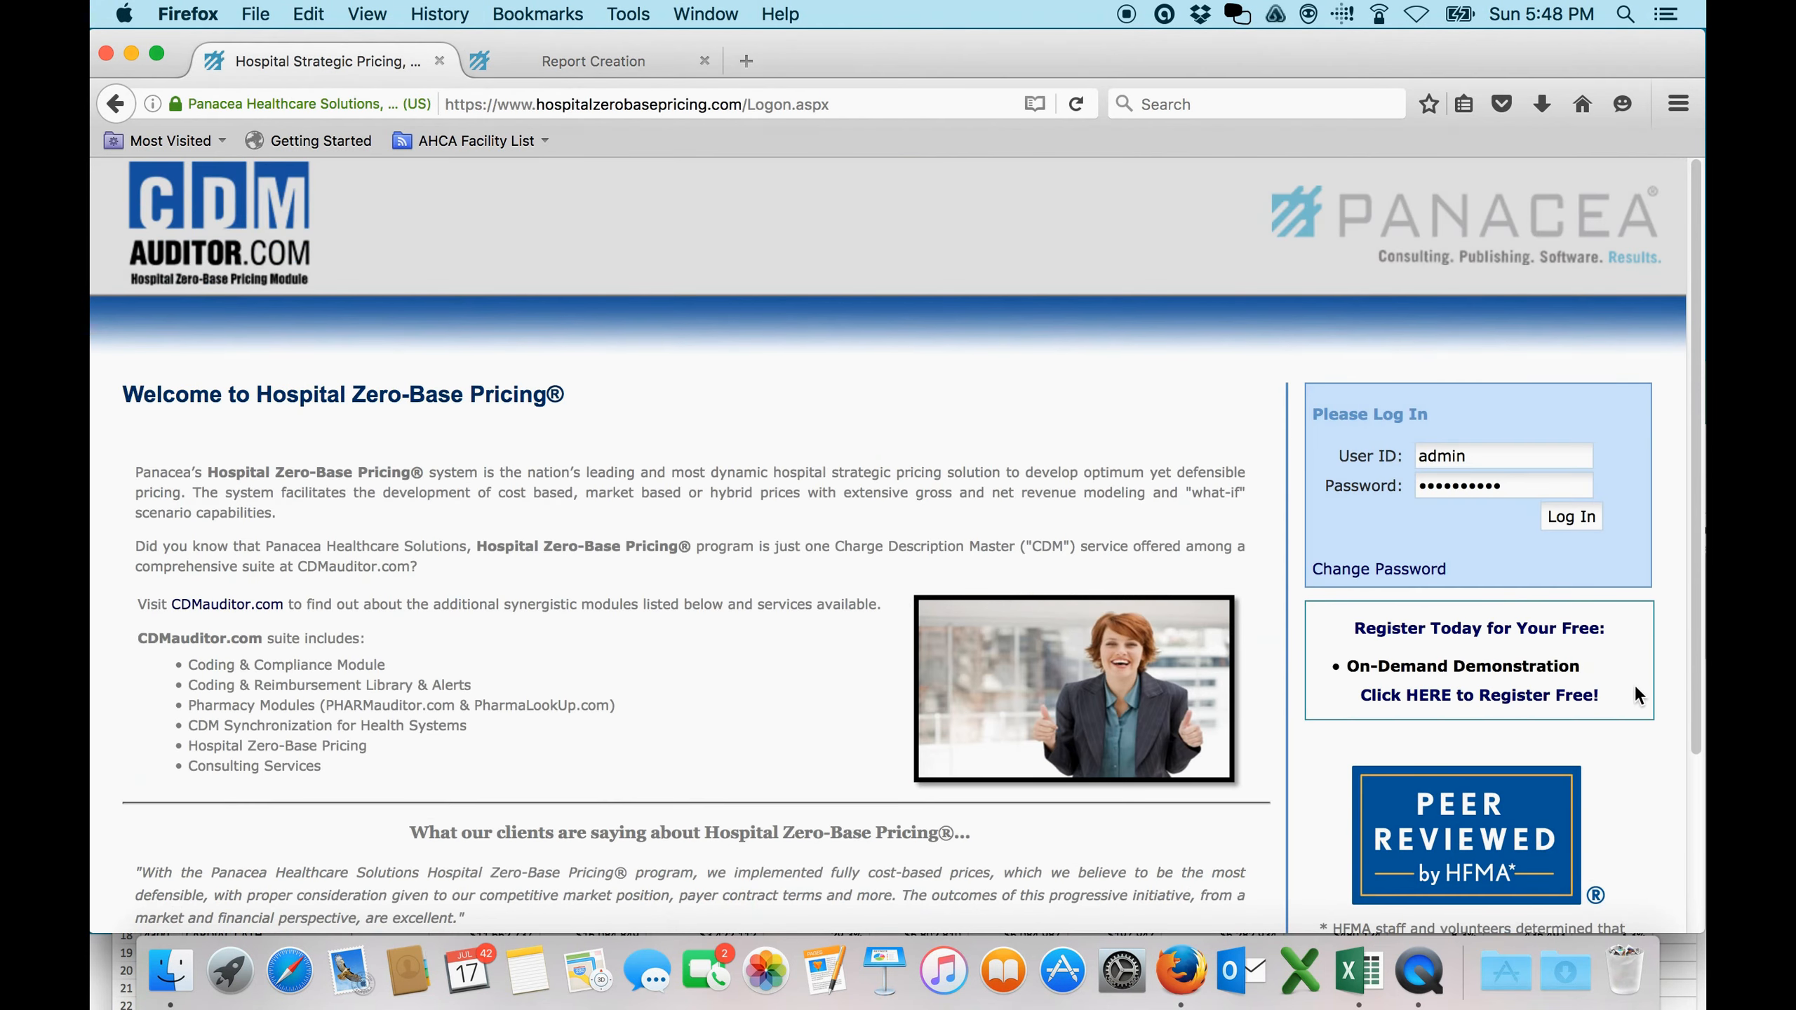
drag(1695, 647, 1692, 704)
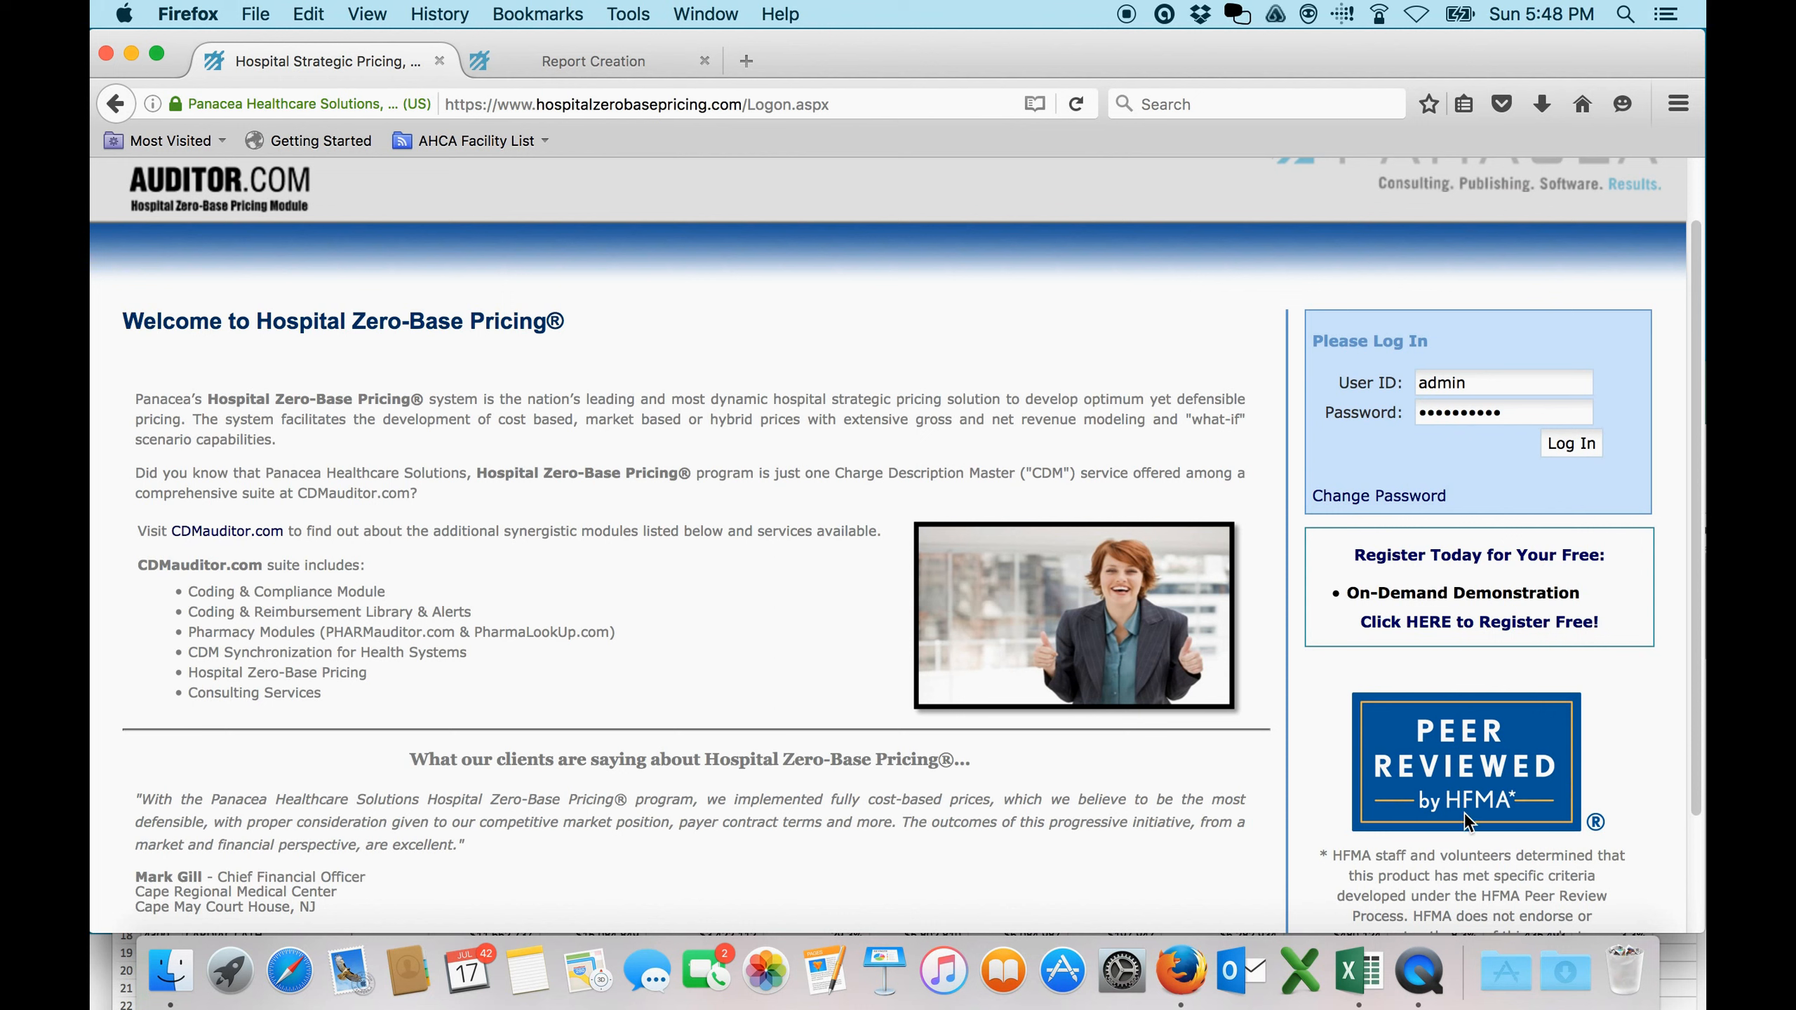
click(1560, 444)
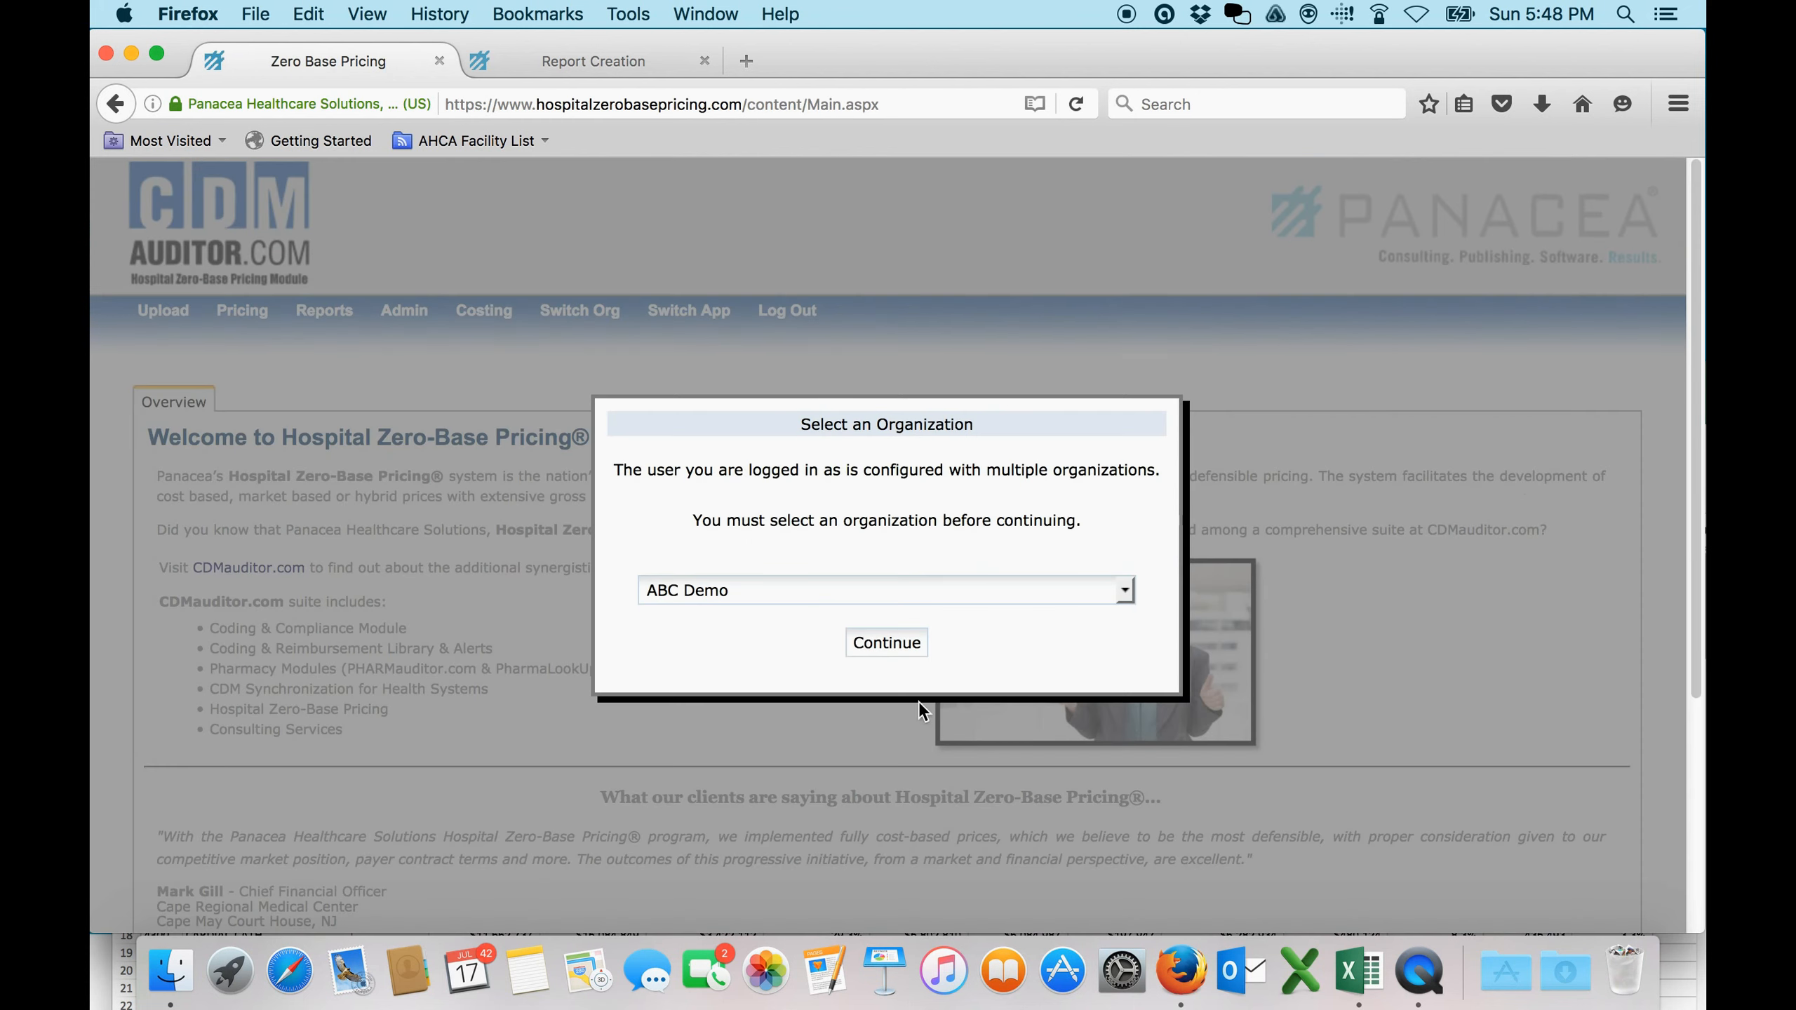
- Choose XYZ Demo as the organization and continue into the pricing module
click(1124, 590)
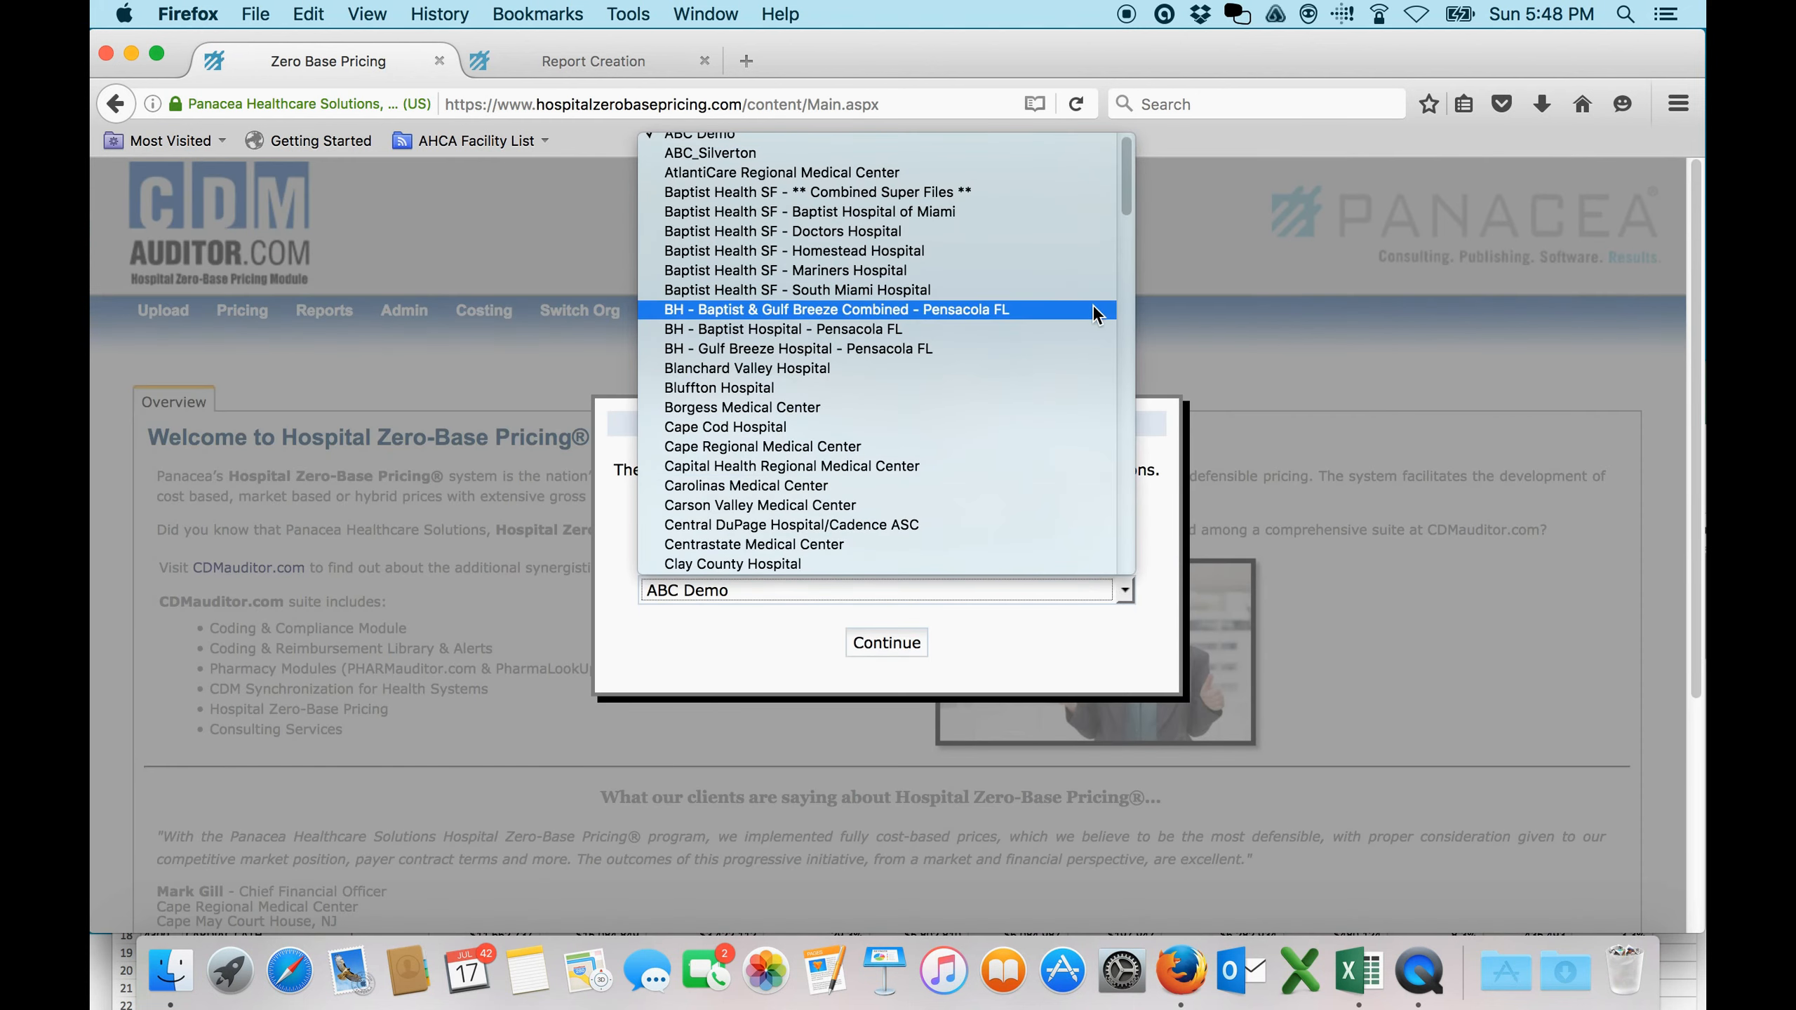
drag(1123, 169, 1101, 545)
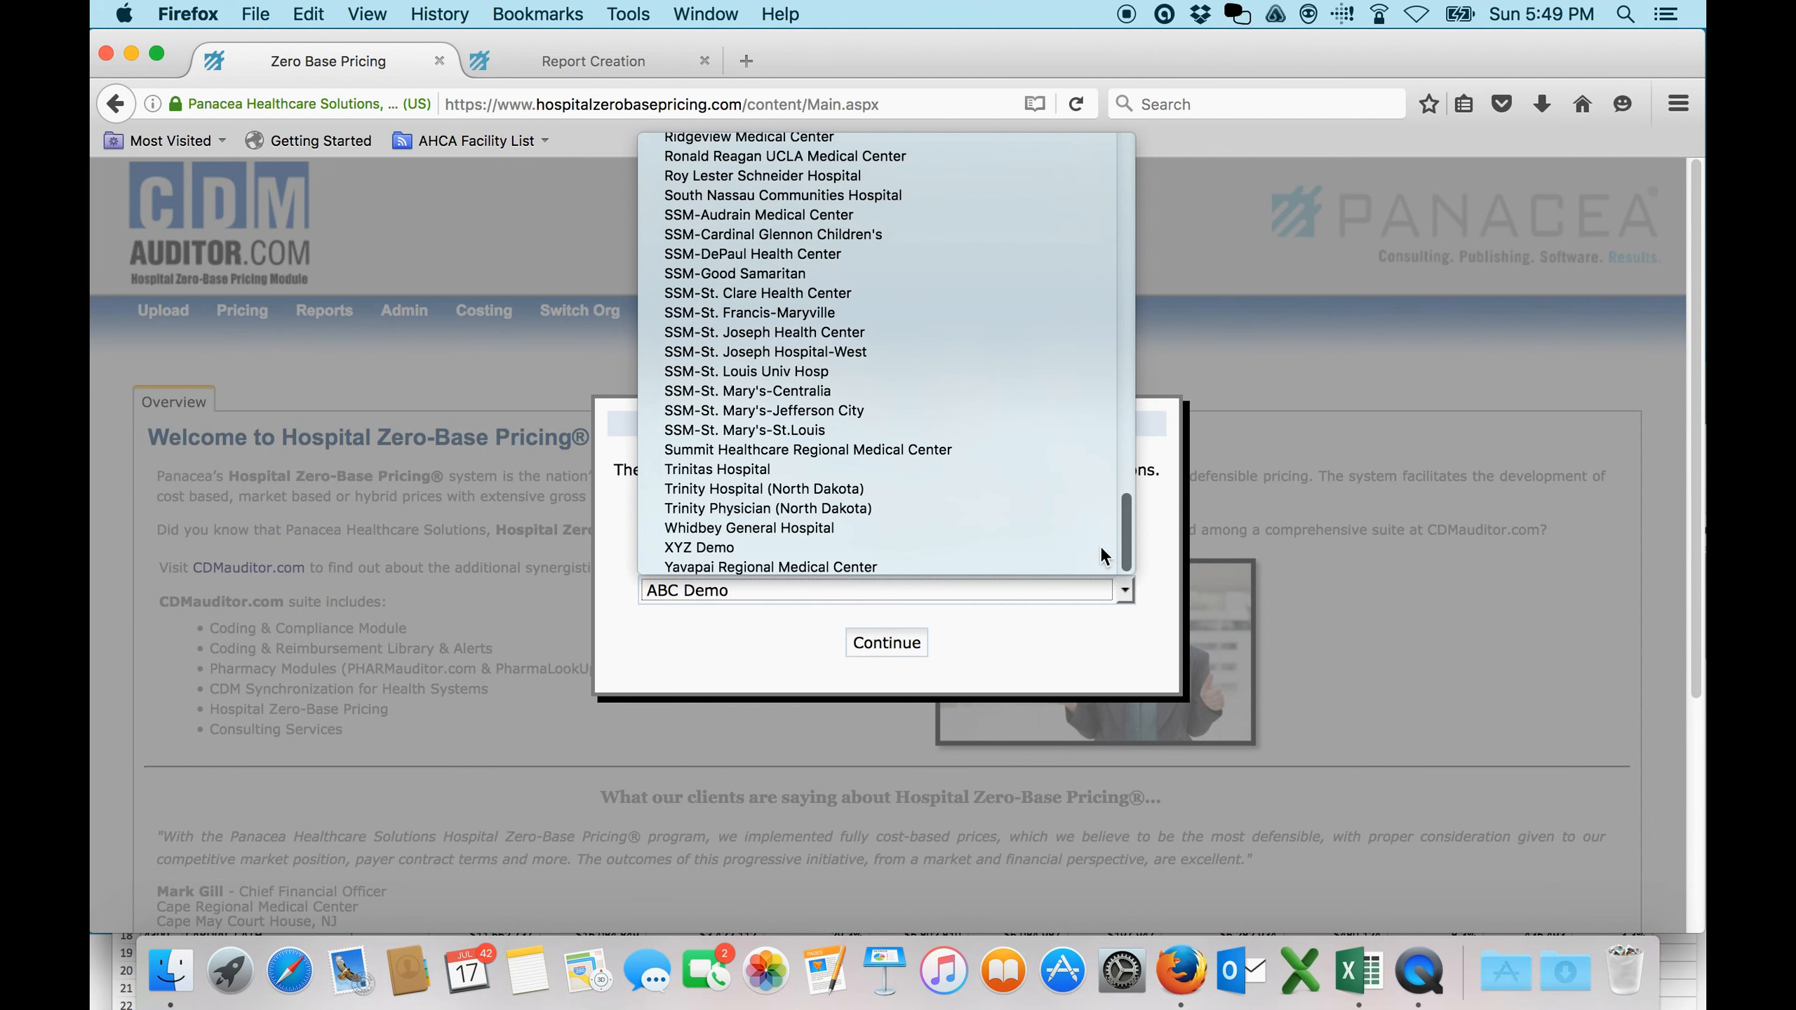
click(1036, 548)
click(907, 644)
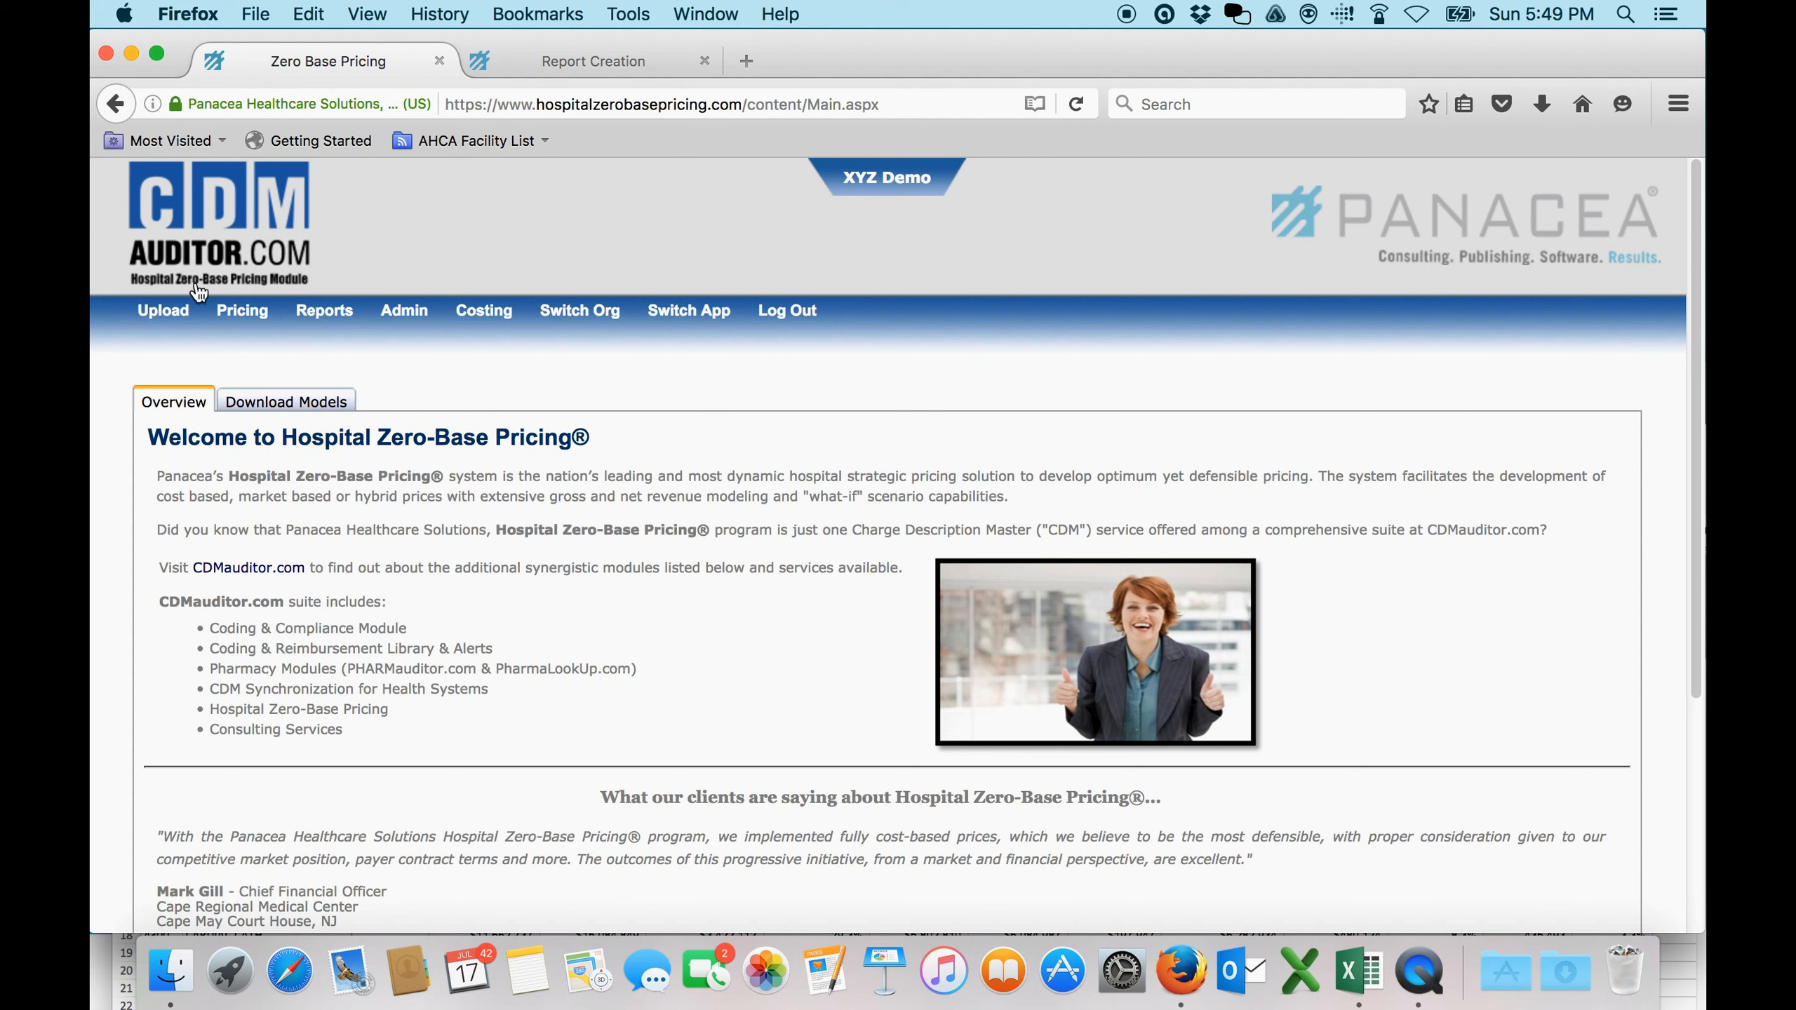
- Start a budgeted payor usage file from the XYZ UNIT COST Only (3-1-14 to 2-28-15=12 months) Test 7-8-15 usage file
mouse_move(161, 324)
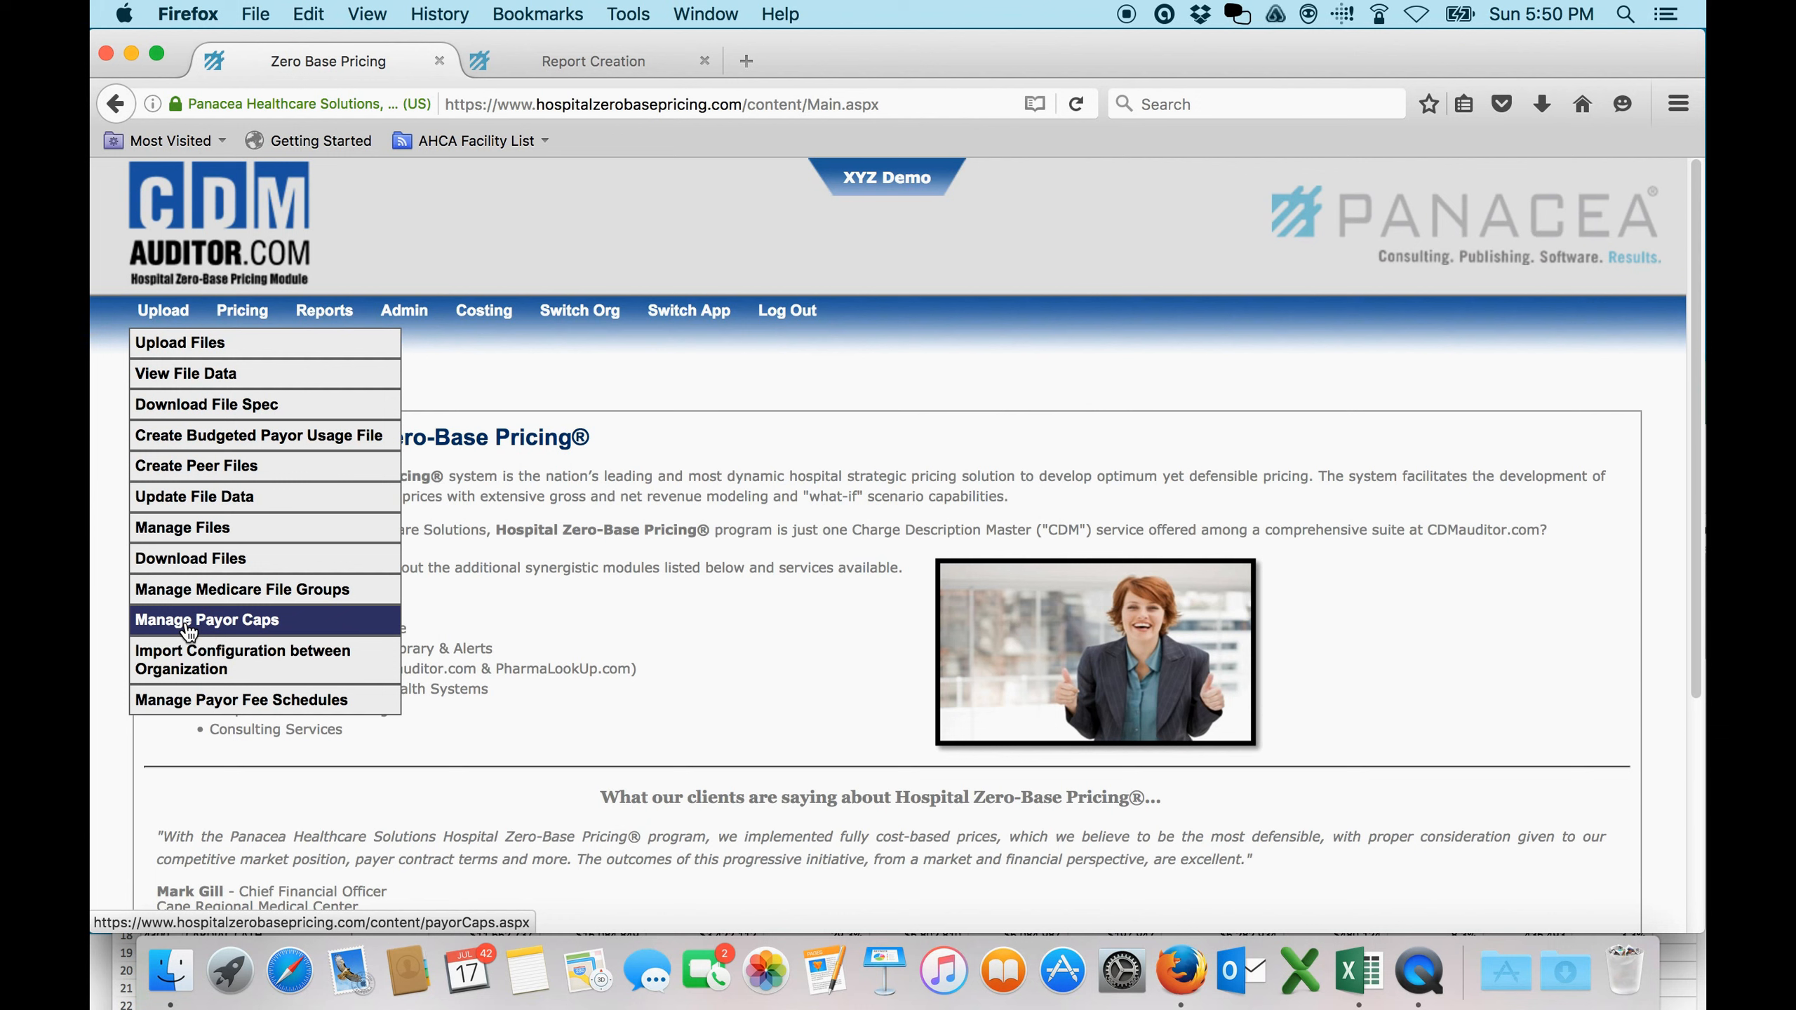
click(249, 443)
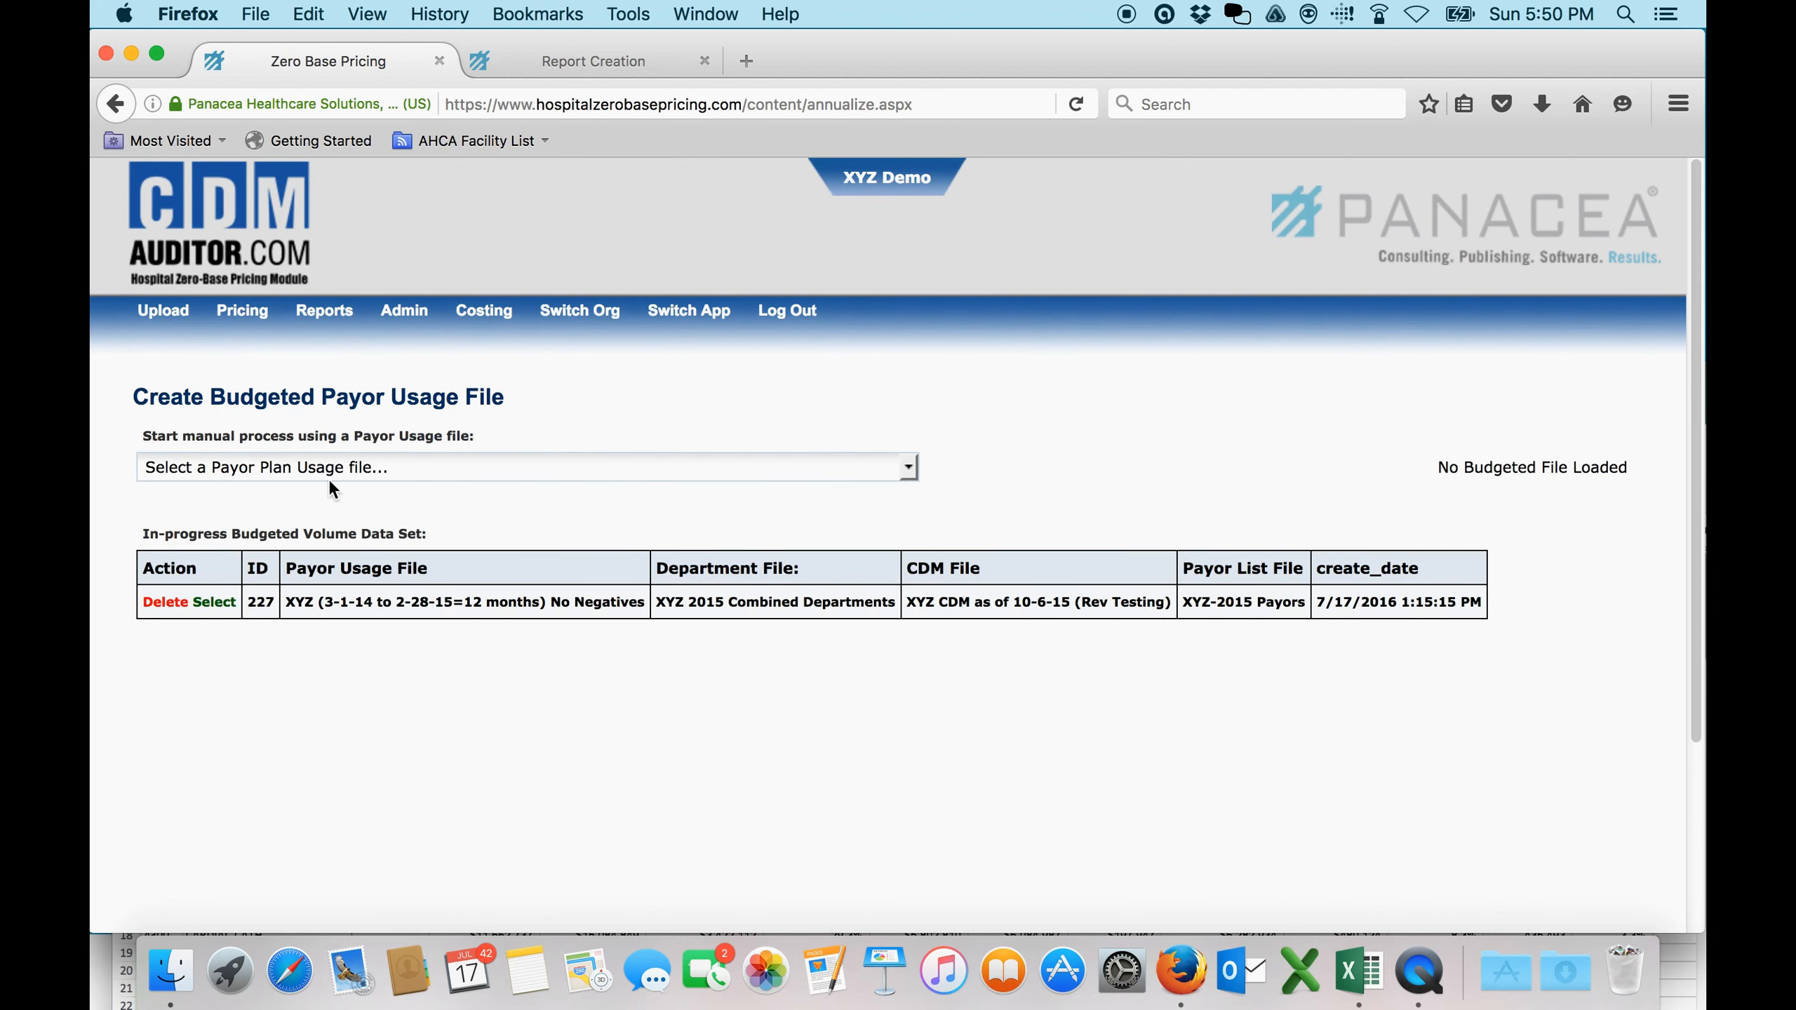
click(320, 466)
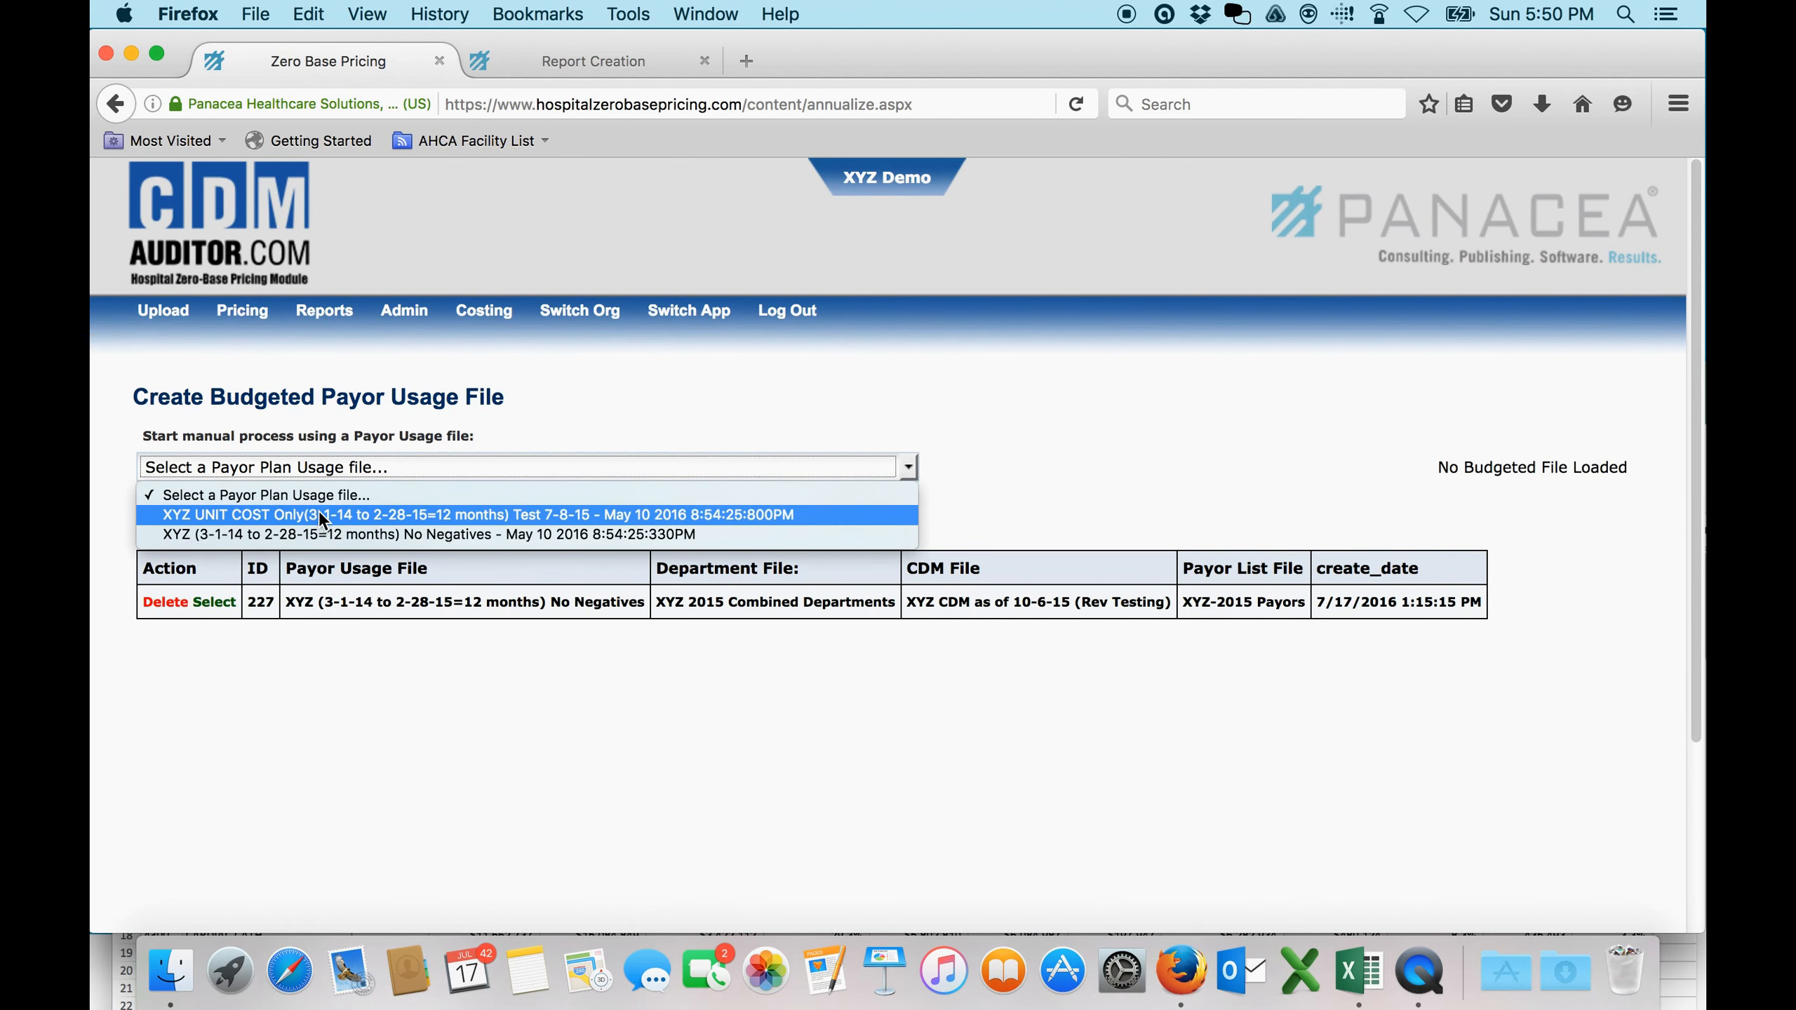
click(320, 515)
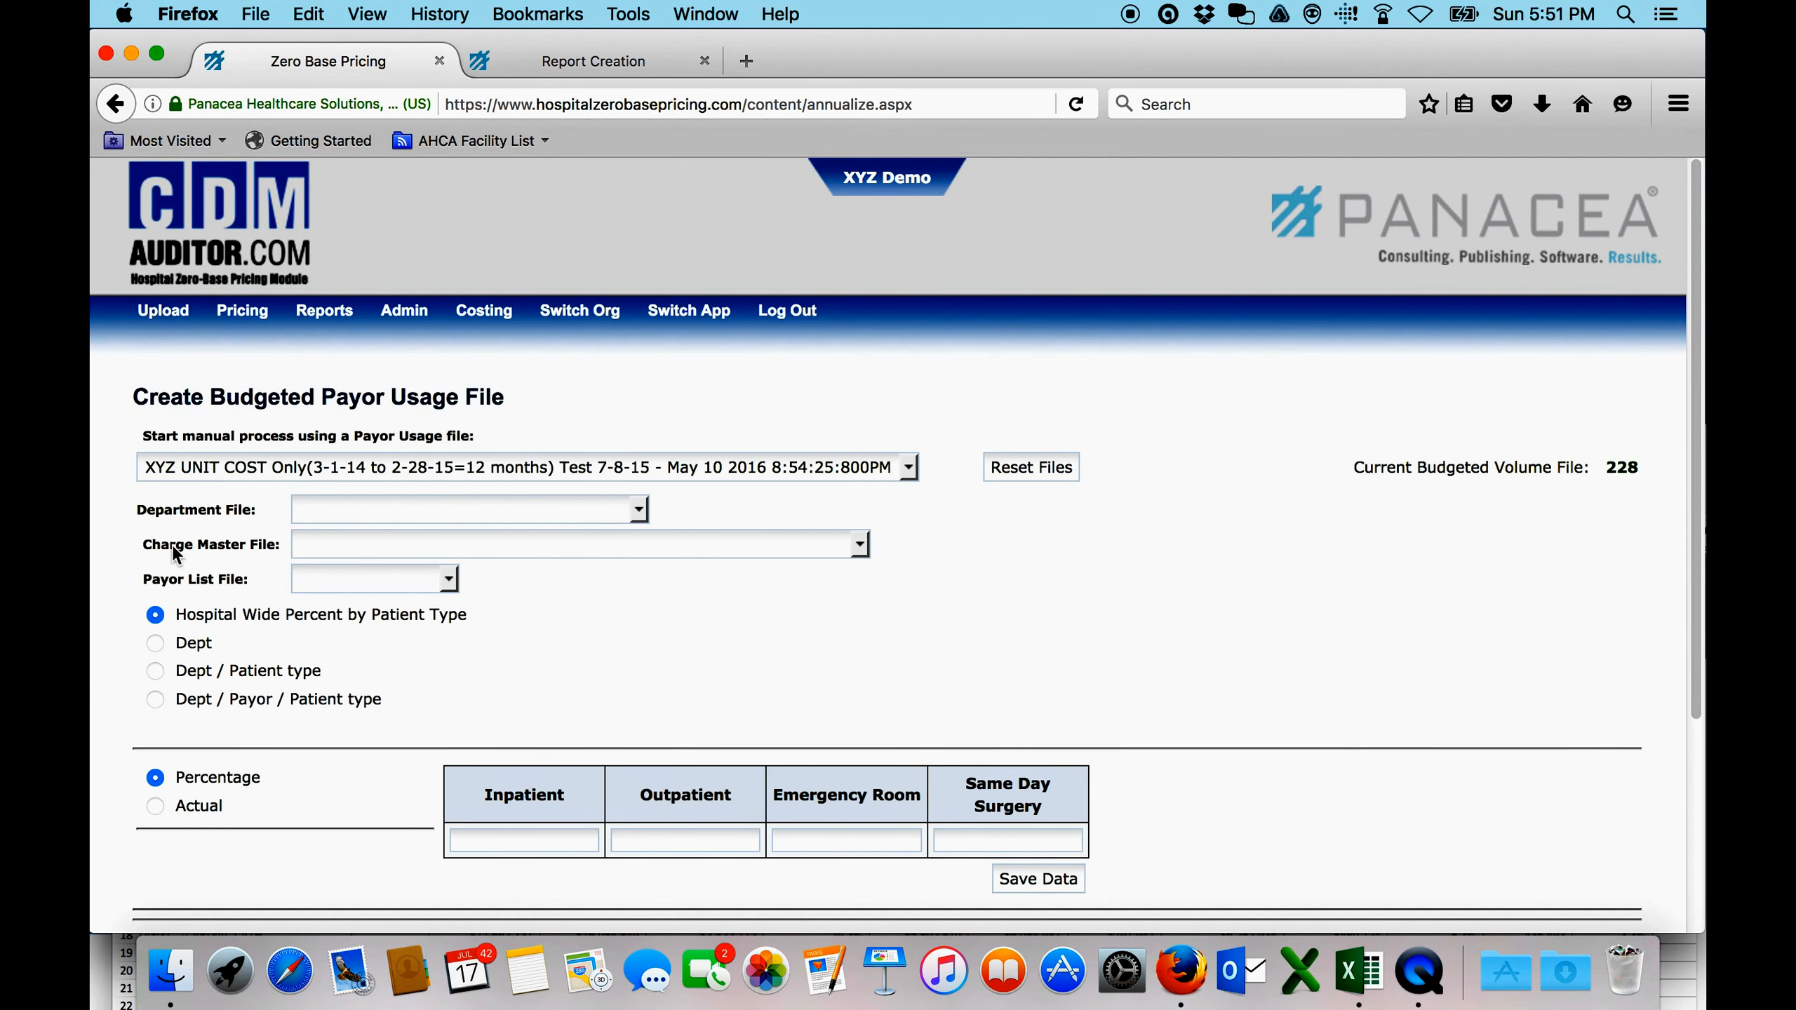
- Go to the pricing configurations and load XYZ Hospital 5% ATB Model-2016.07.13
mouse_move(494, 327)
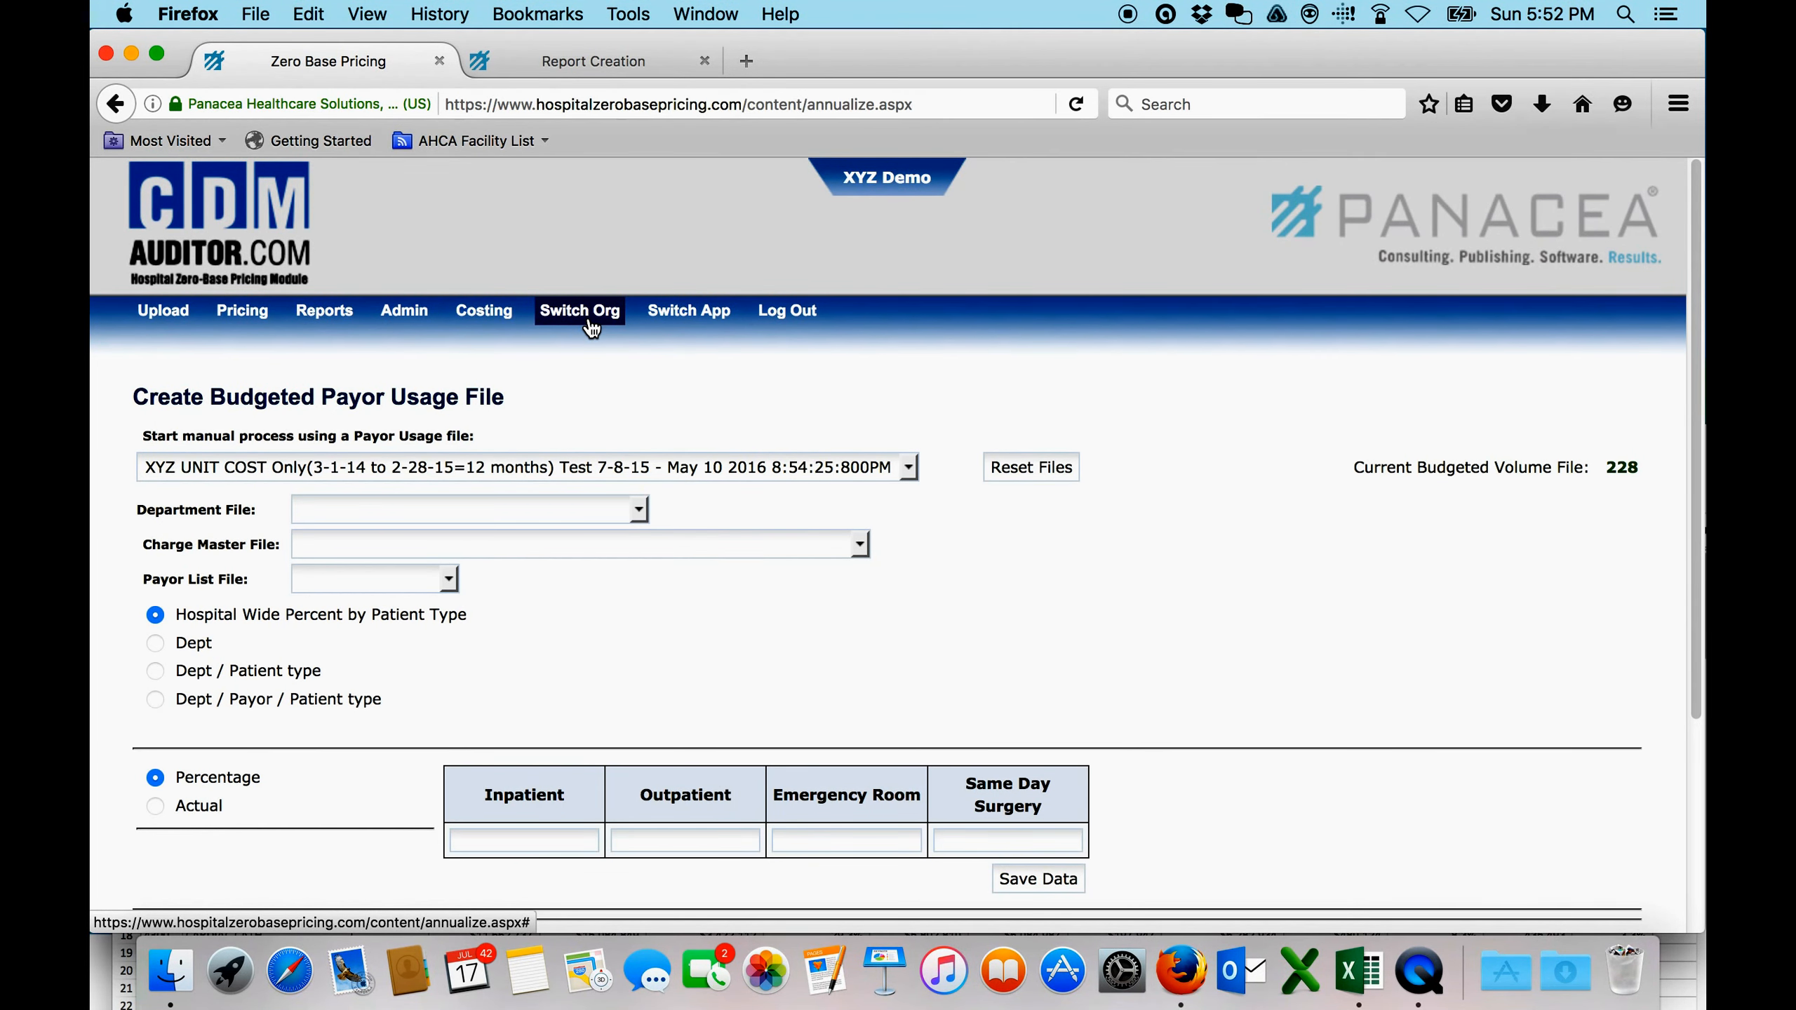
mouse_move(676, 322)
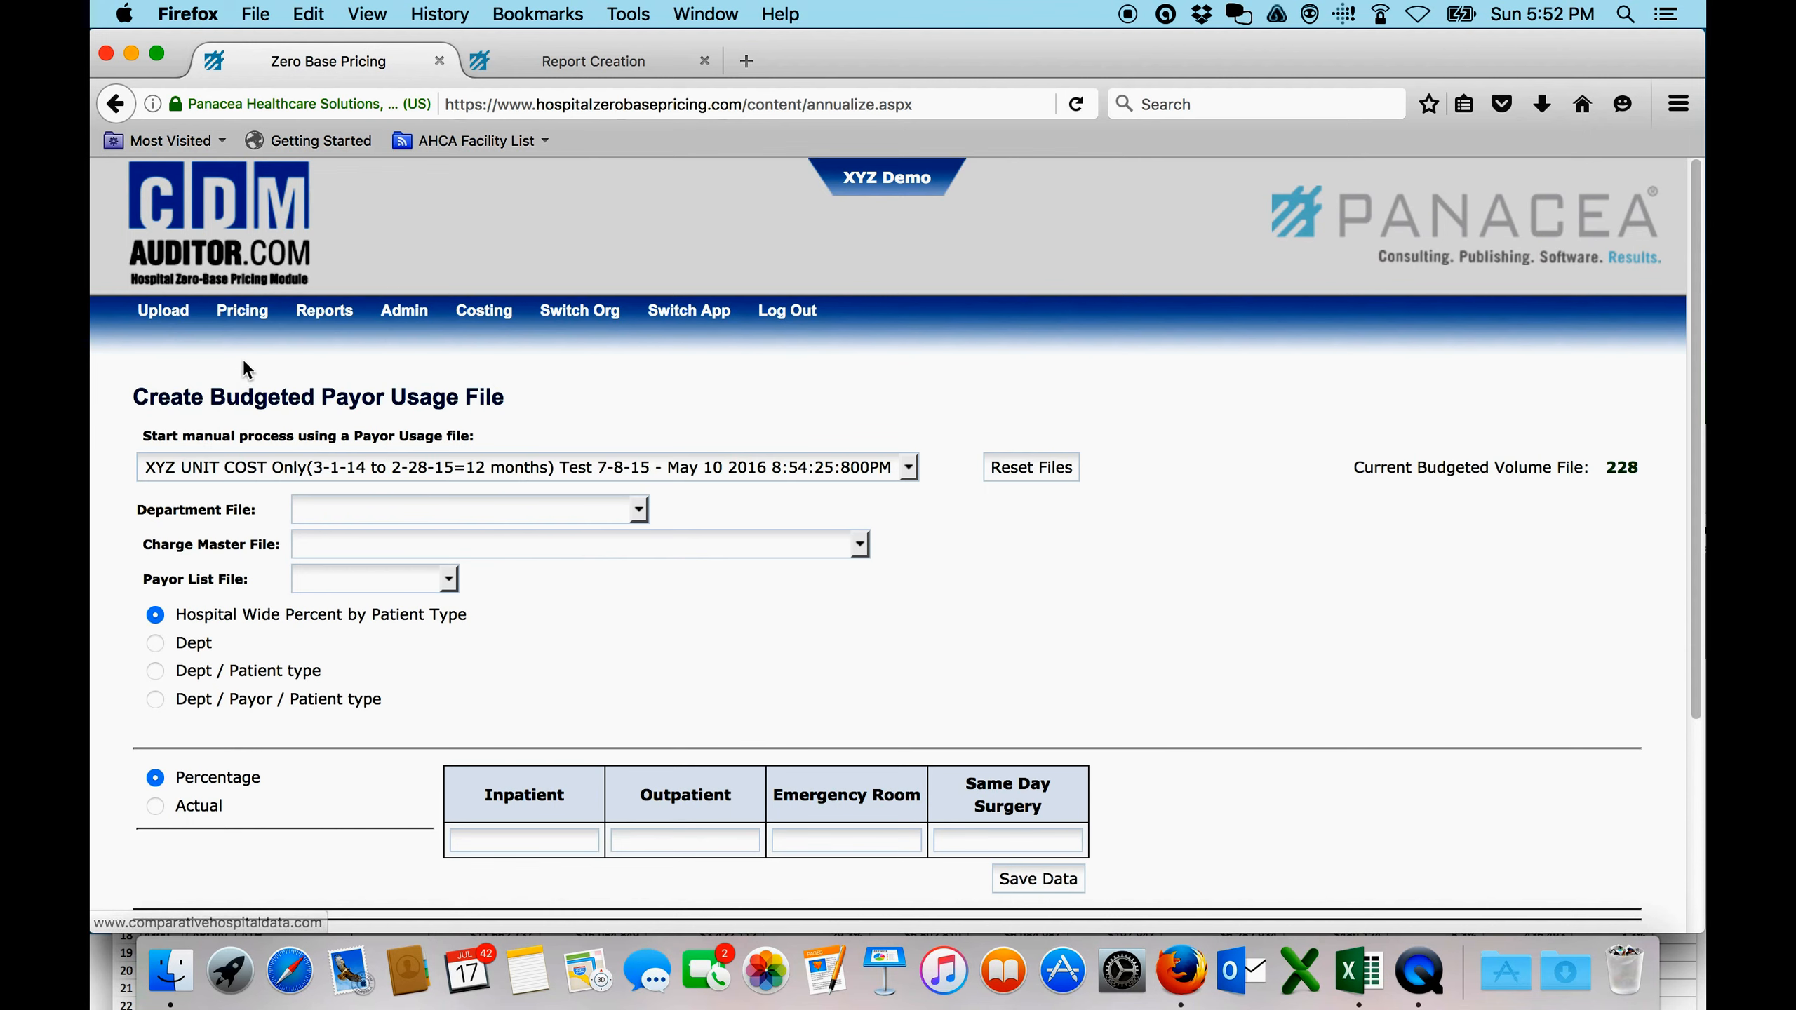
click(248, 319)
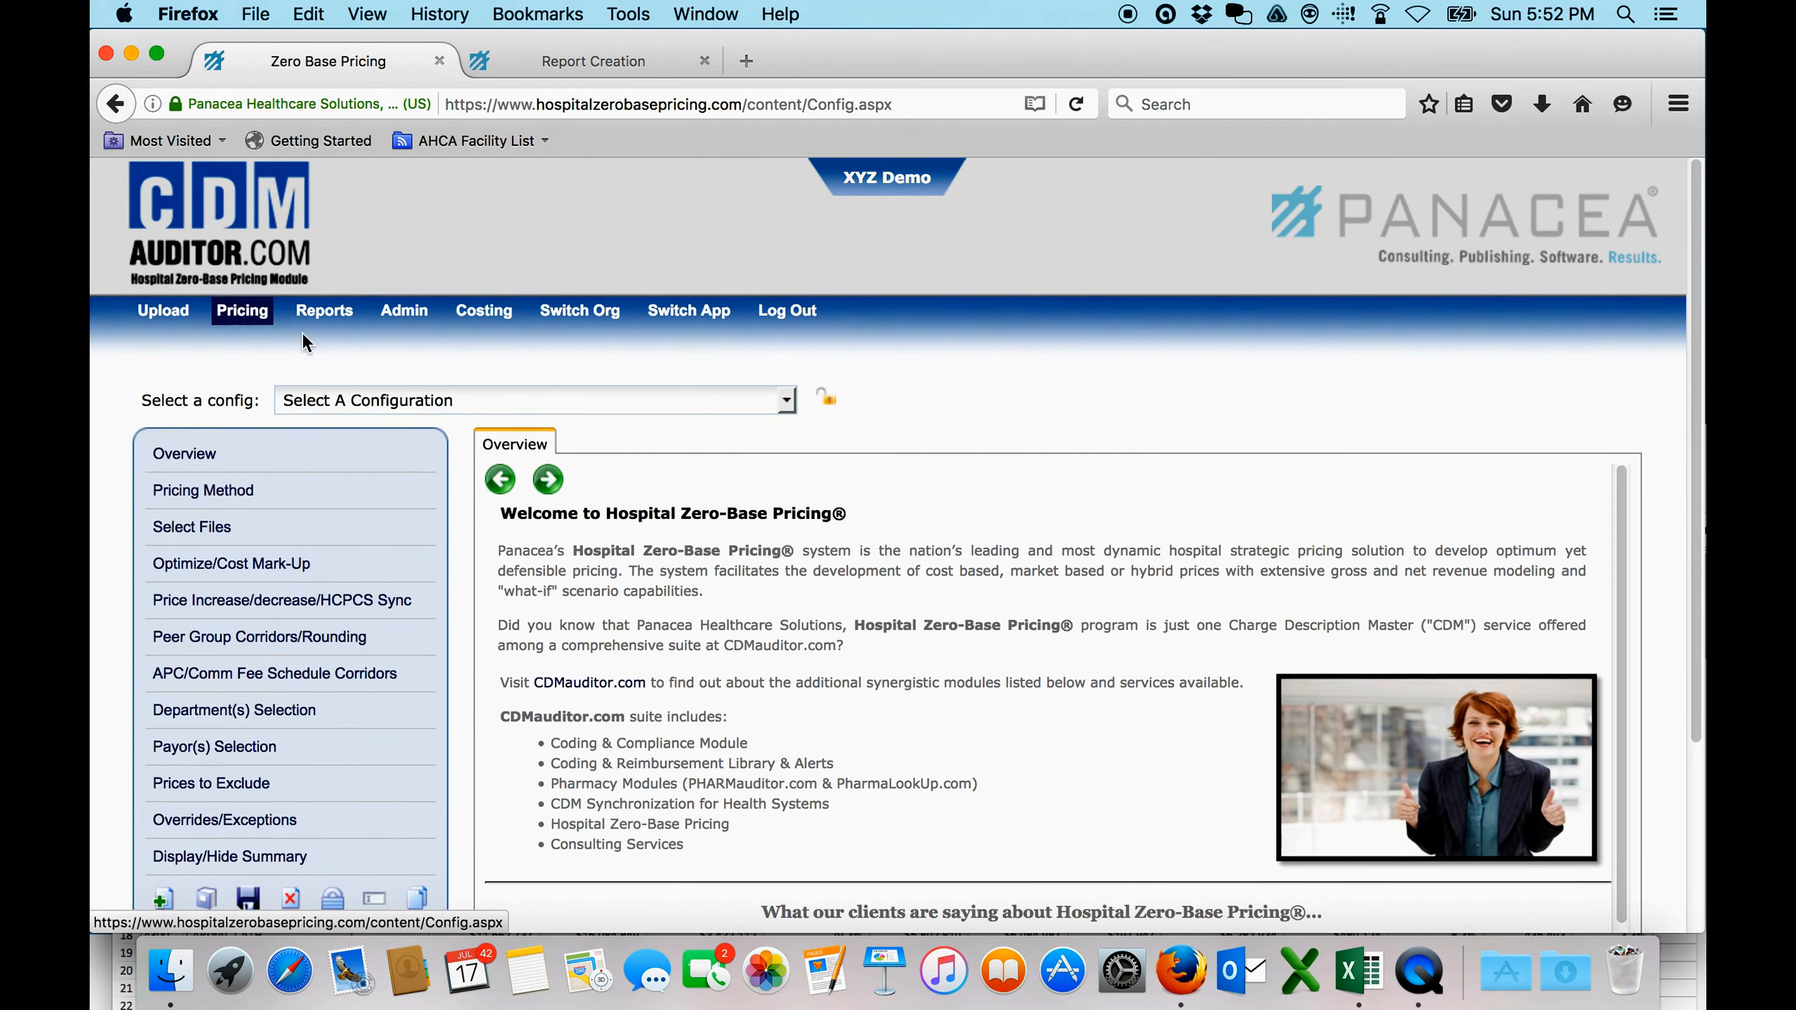
scroll(1700, 276, down, 2)
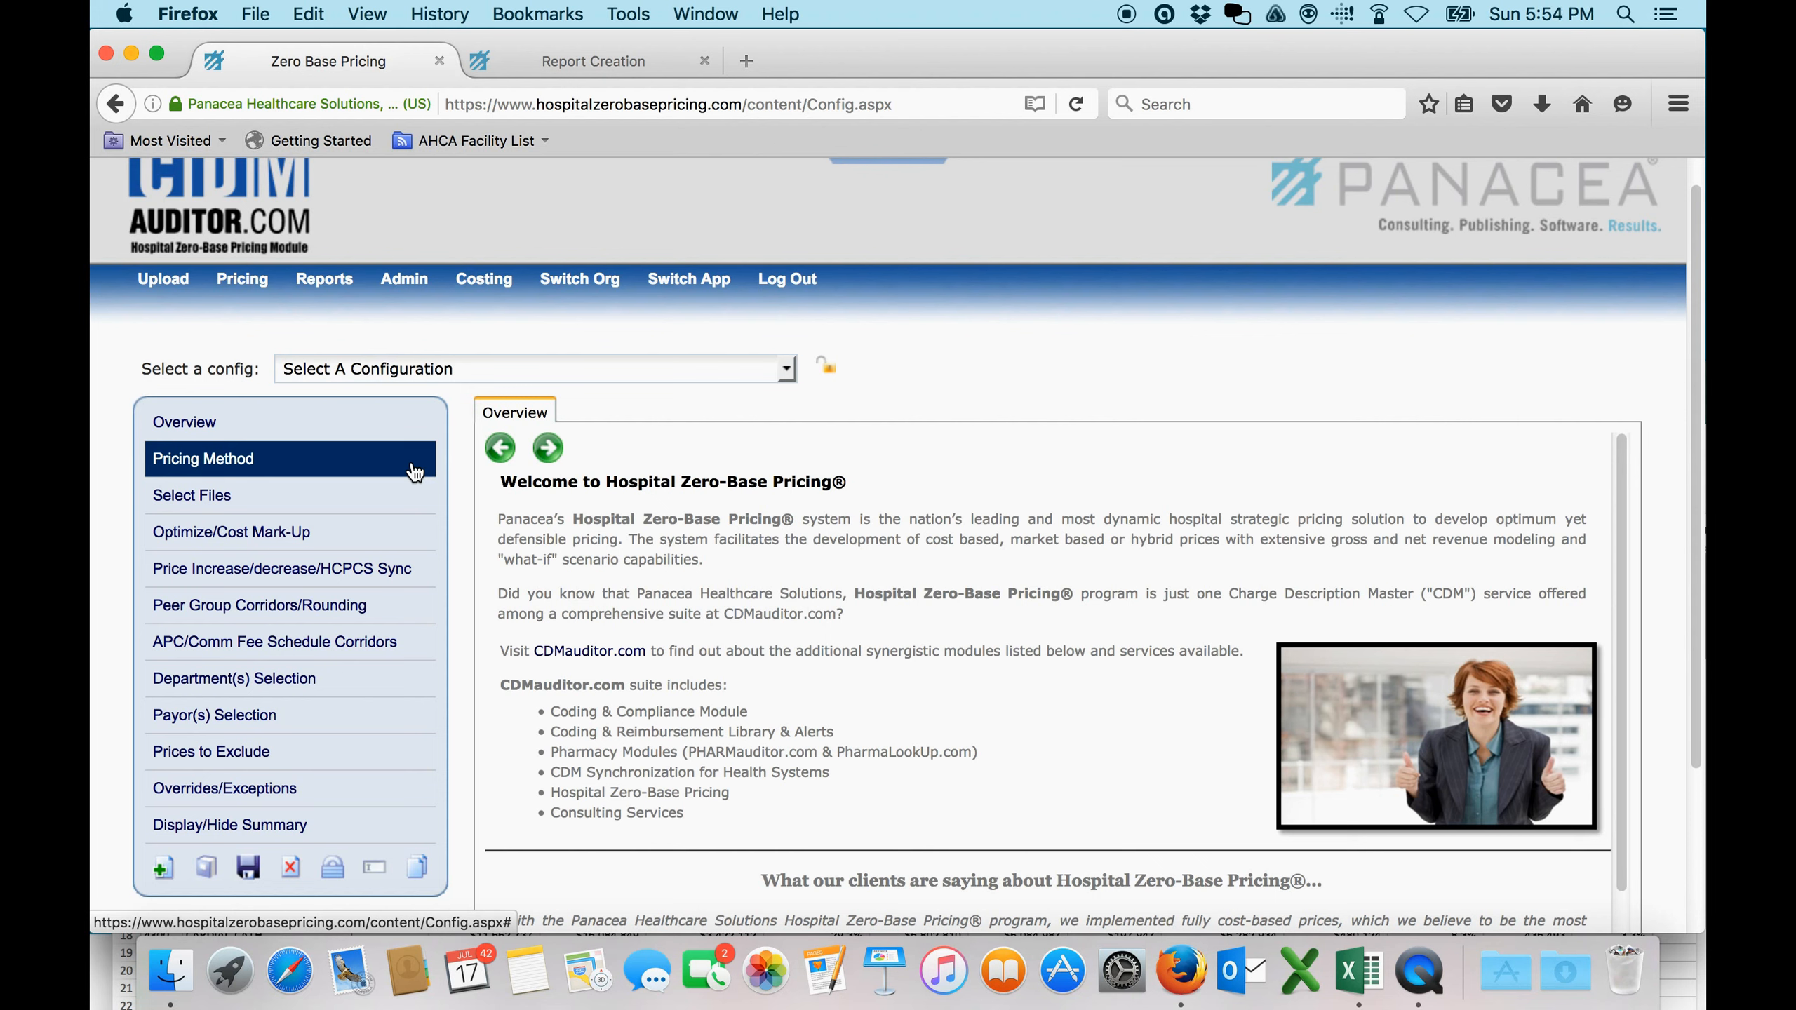
click(787, 369)
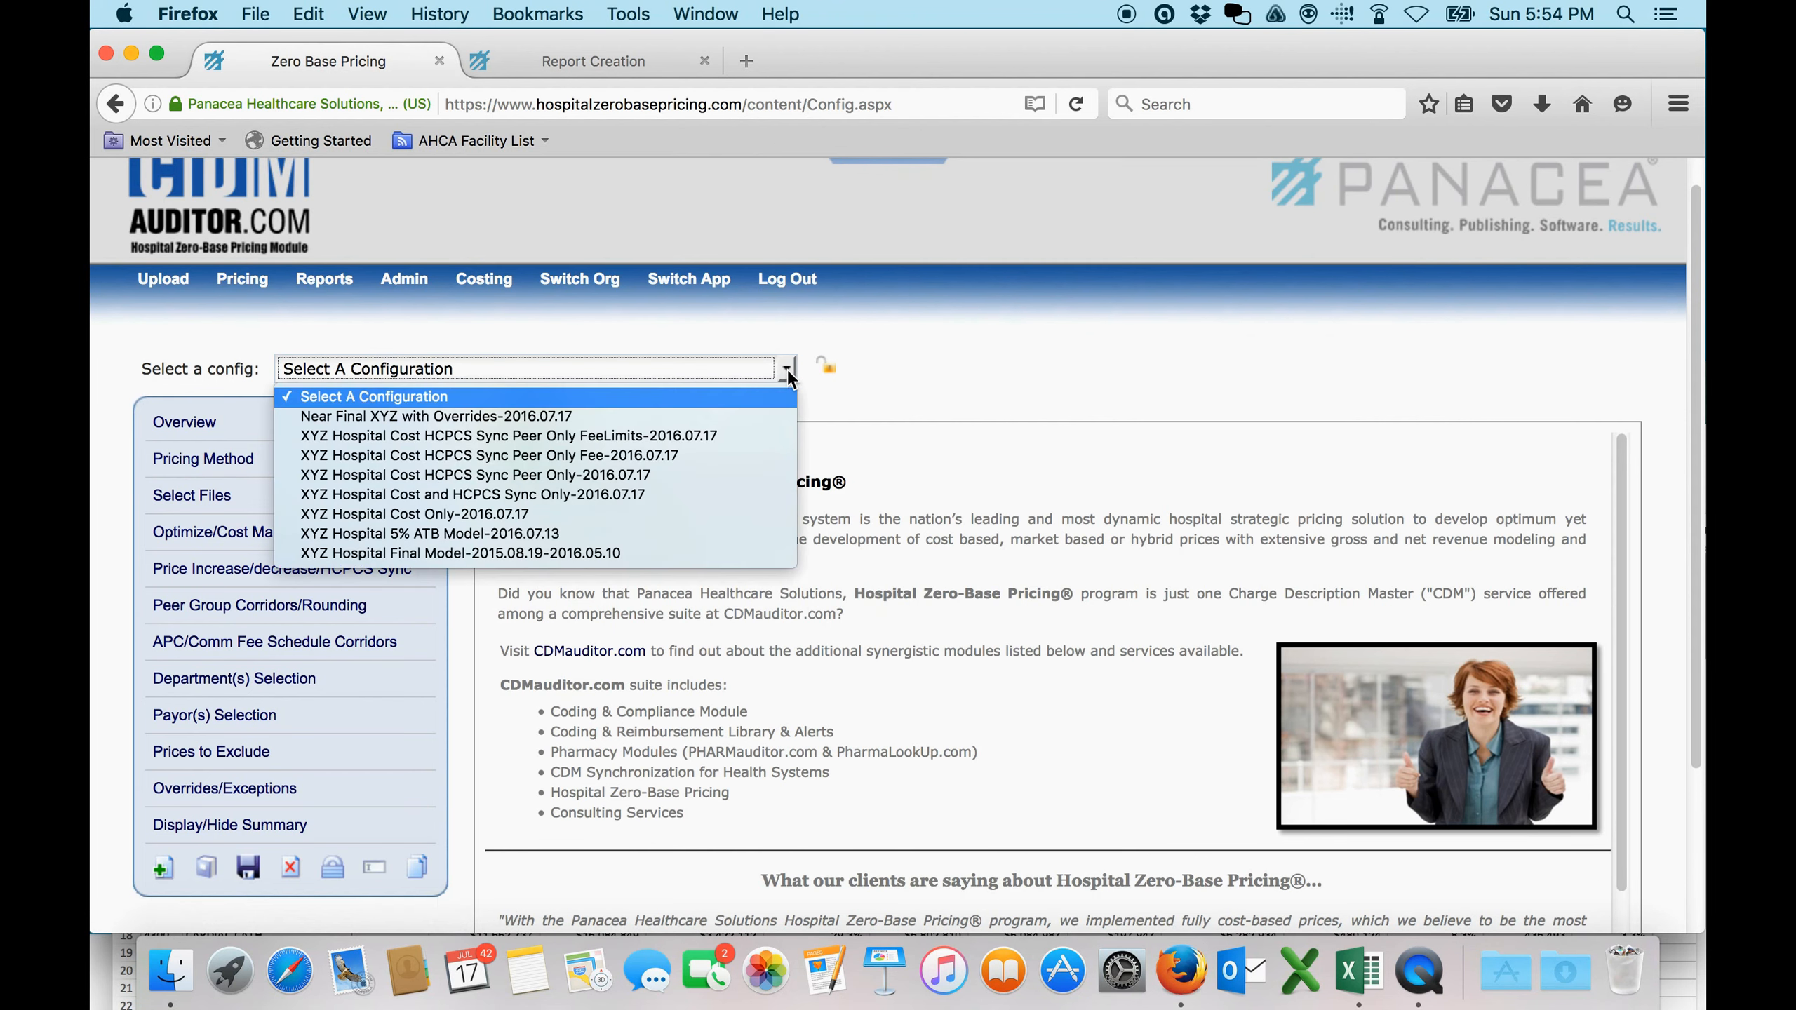
click(677, 534)
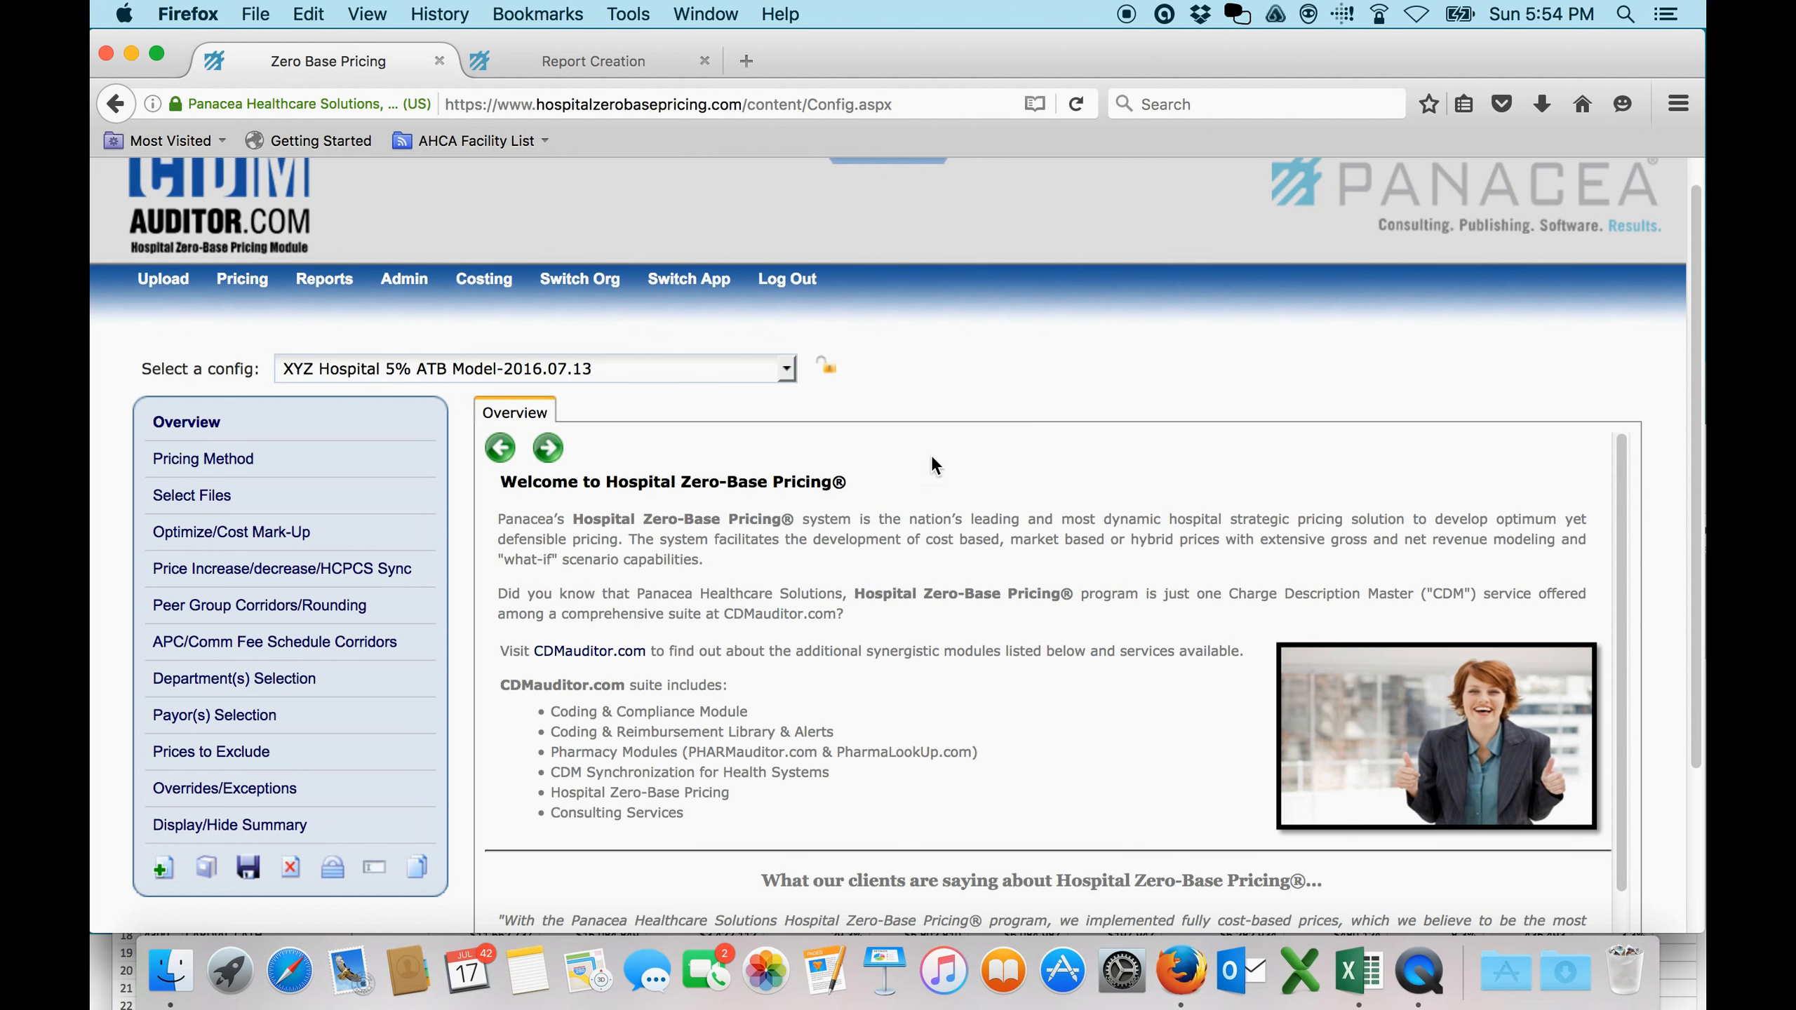
- Open the Price Increase/decrease/HCPCS Sync settings and examine the across-the-board values for high and low contribution procedures
click(312, 569)
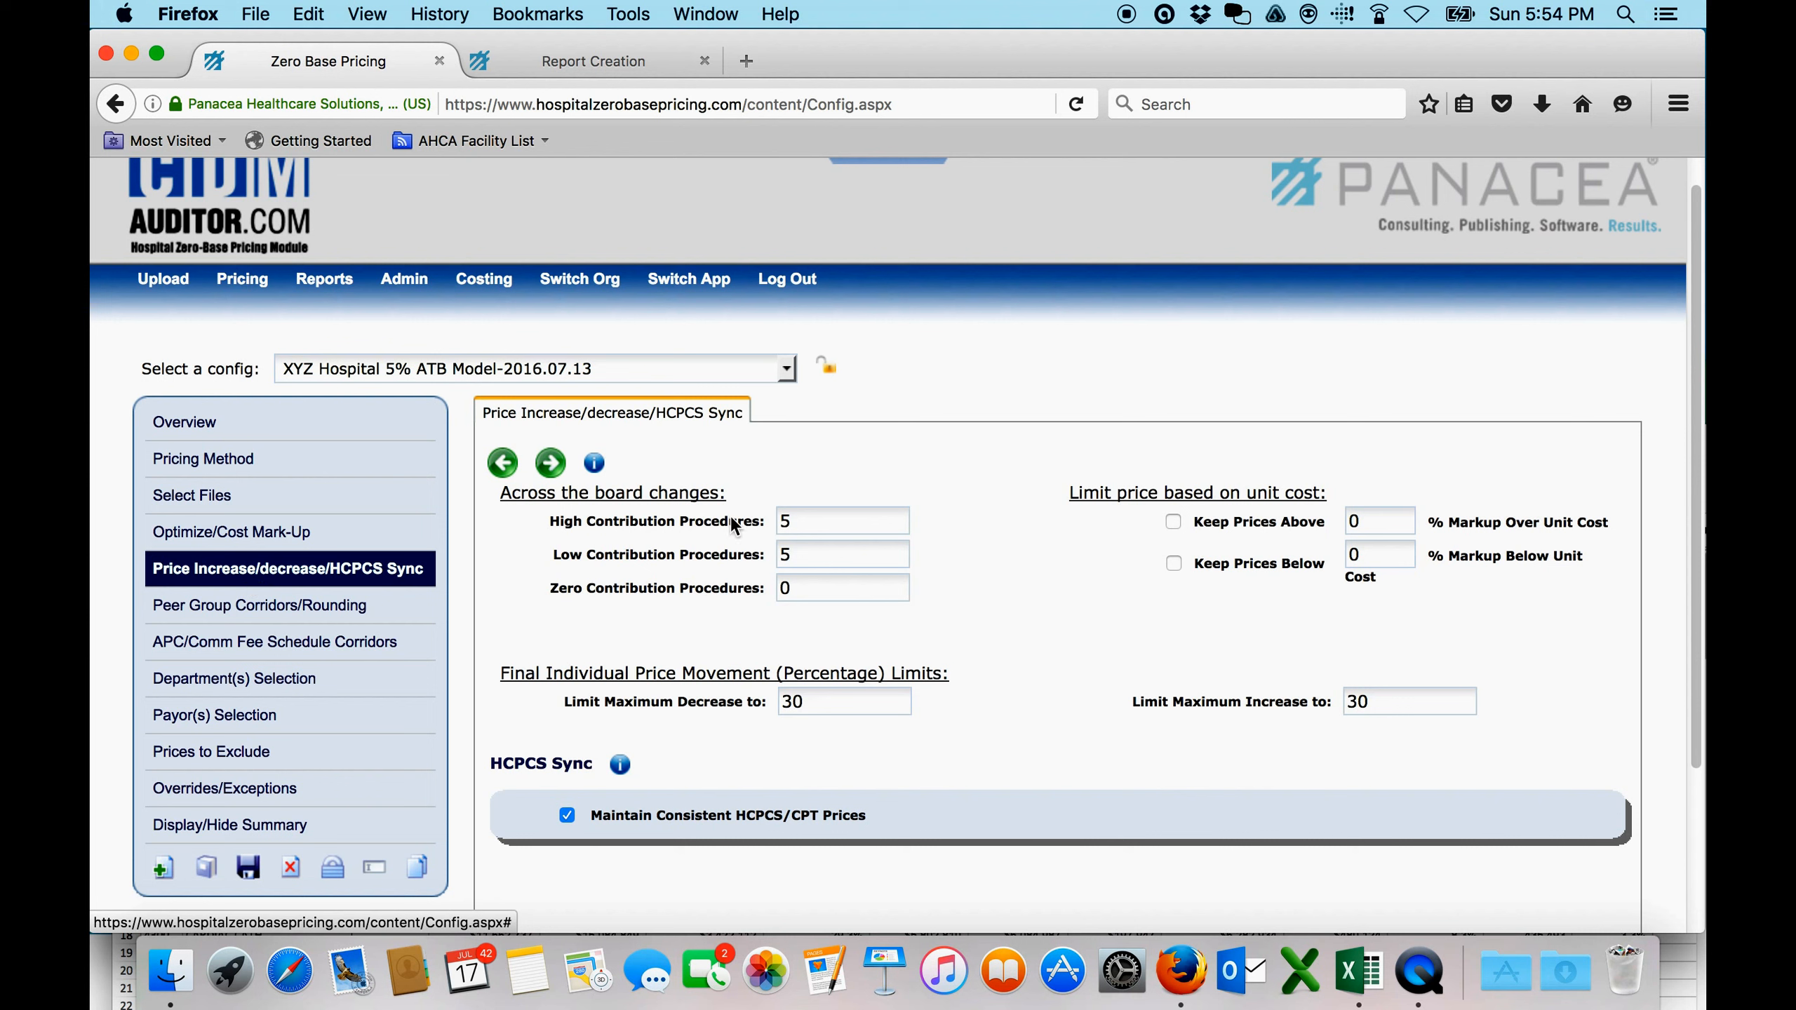
click(783, 520)
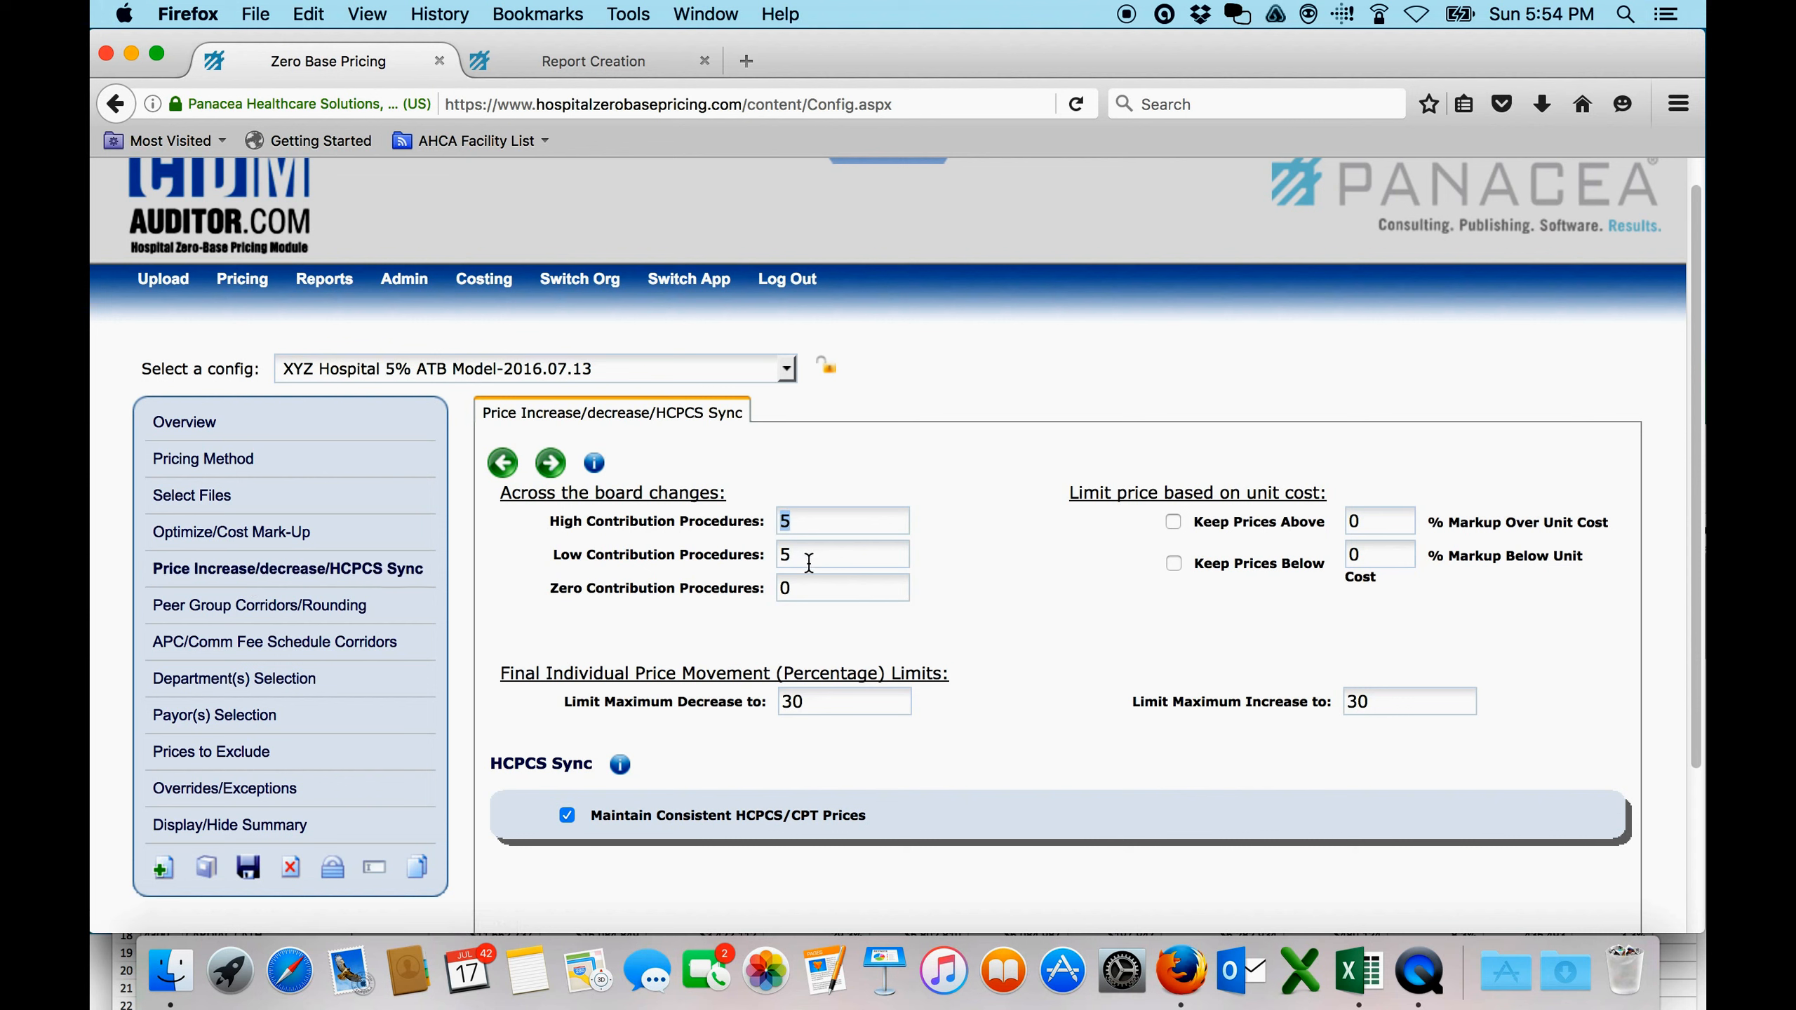
double_click(780, 553)
drag(792, 520, 769, 519)
click(811, 557)
click(798, 518)
click(805, 552)
- Try across-the-board changes of 0 for high contribution procedures and -10 for low contribution procedures
drag(814, 521, 780, 521)
text(0)
click(825, 558)
key(BackSpace)
text(-10)
key(BackSpace)
key(BackSpace)
key(BackSpace)
- Set the across-the-board change to 5 for both high and low contribution procedures, and save the configuration
double_click(800, 512)
text(5)
click(849, 551)
click(818, 554)
text(5)
click(980, 614)
click(248, 867)
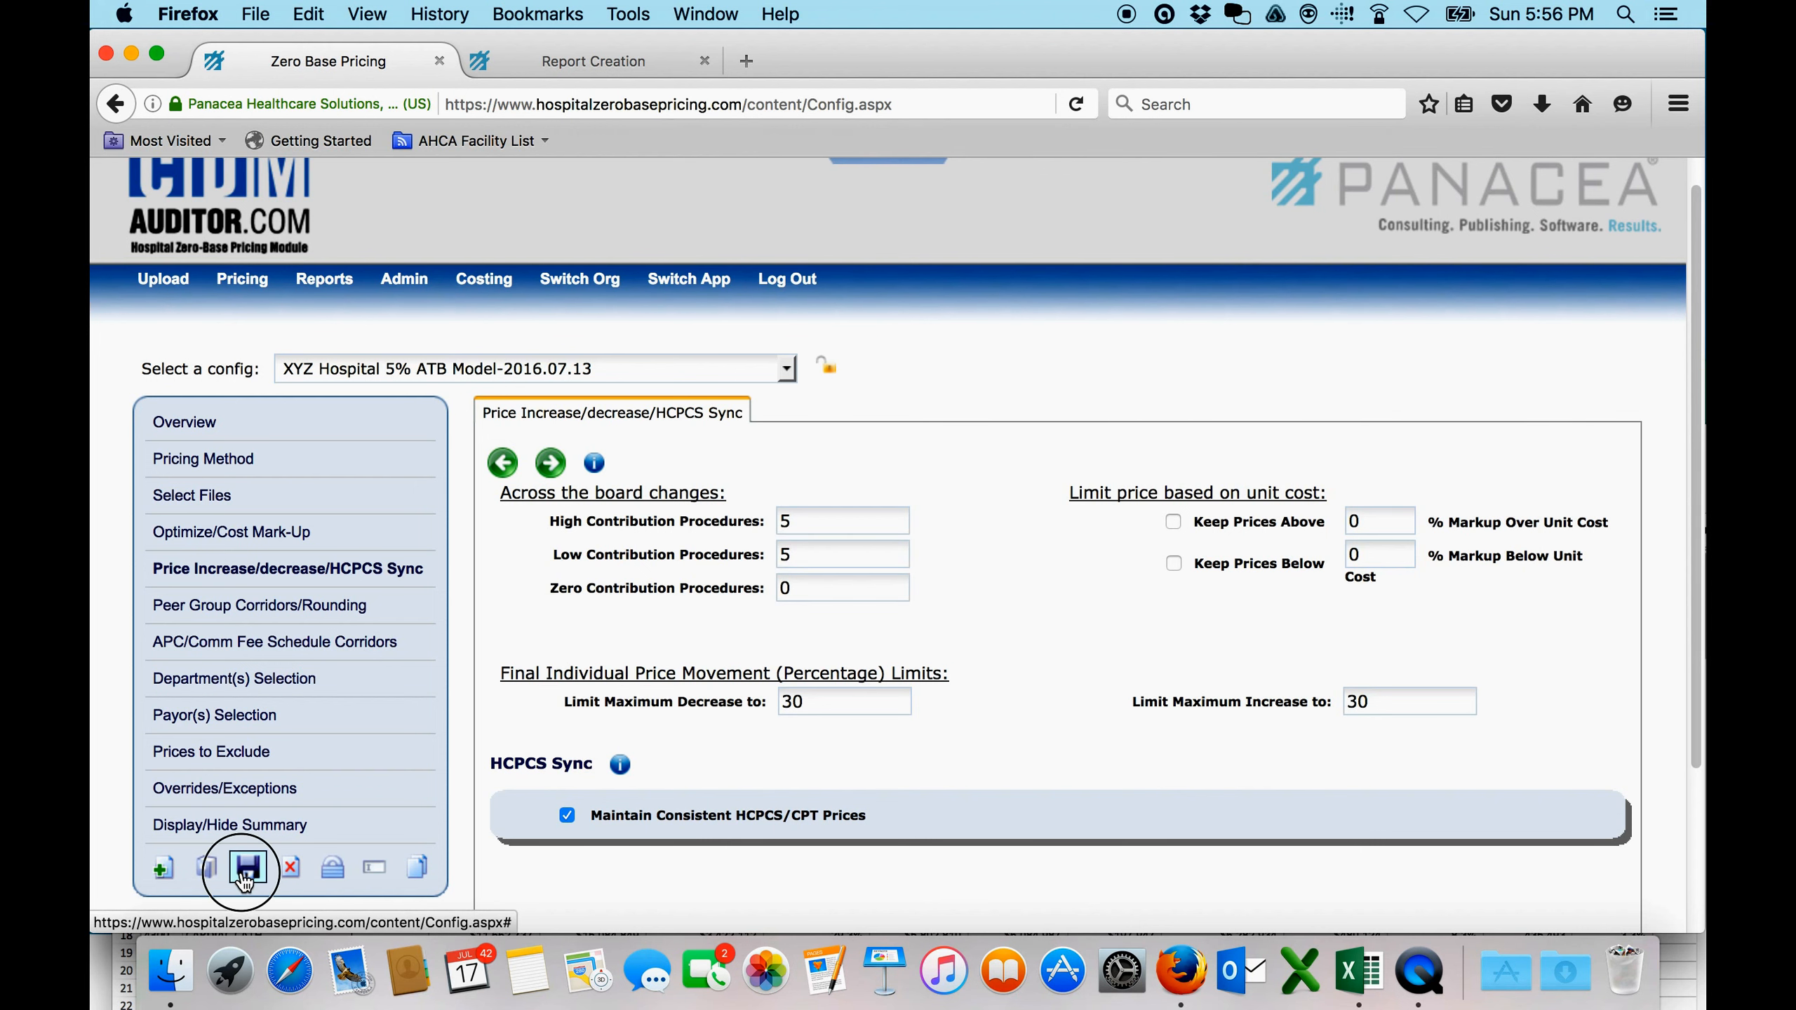
- Generate the summary reports for the 5% ATB model and highlight the variance figures in the Detail Summary
click(207, 870)
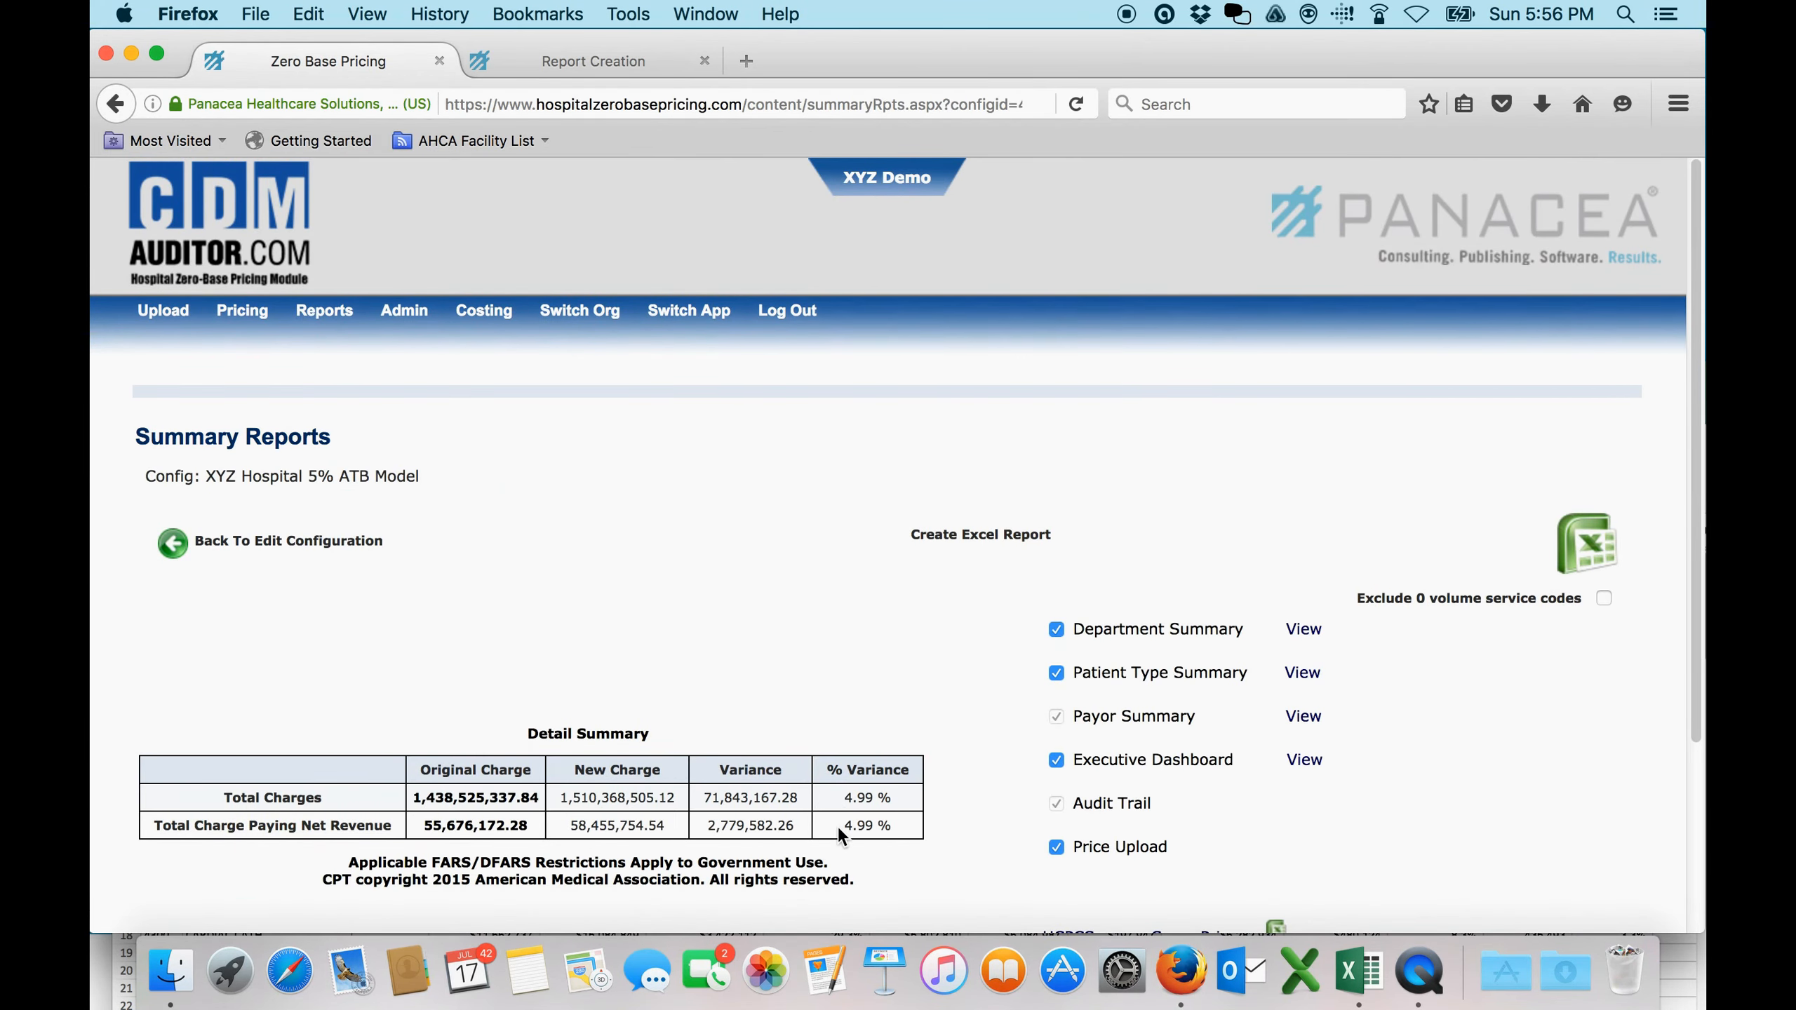
double_click(724, 799)
drag(725, 803, 796, 828)
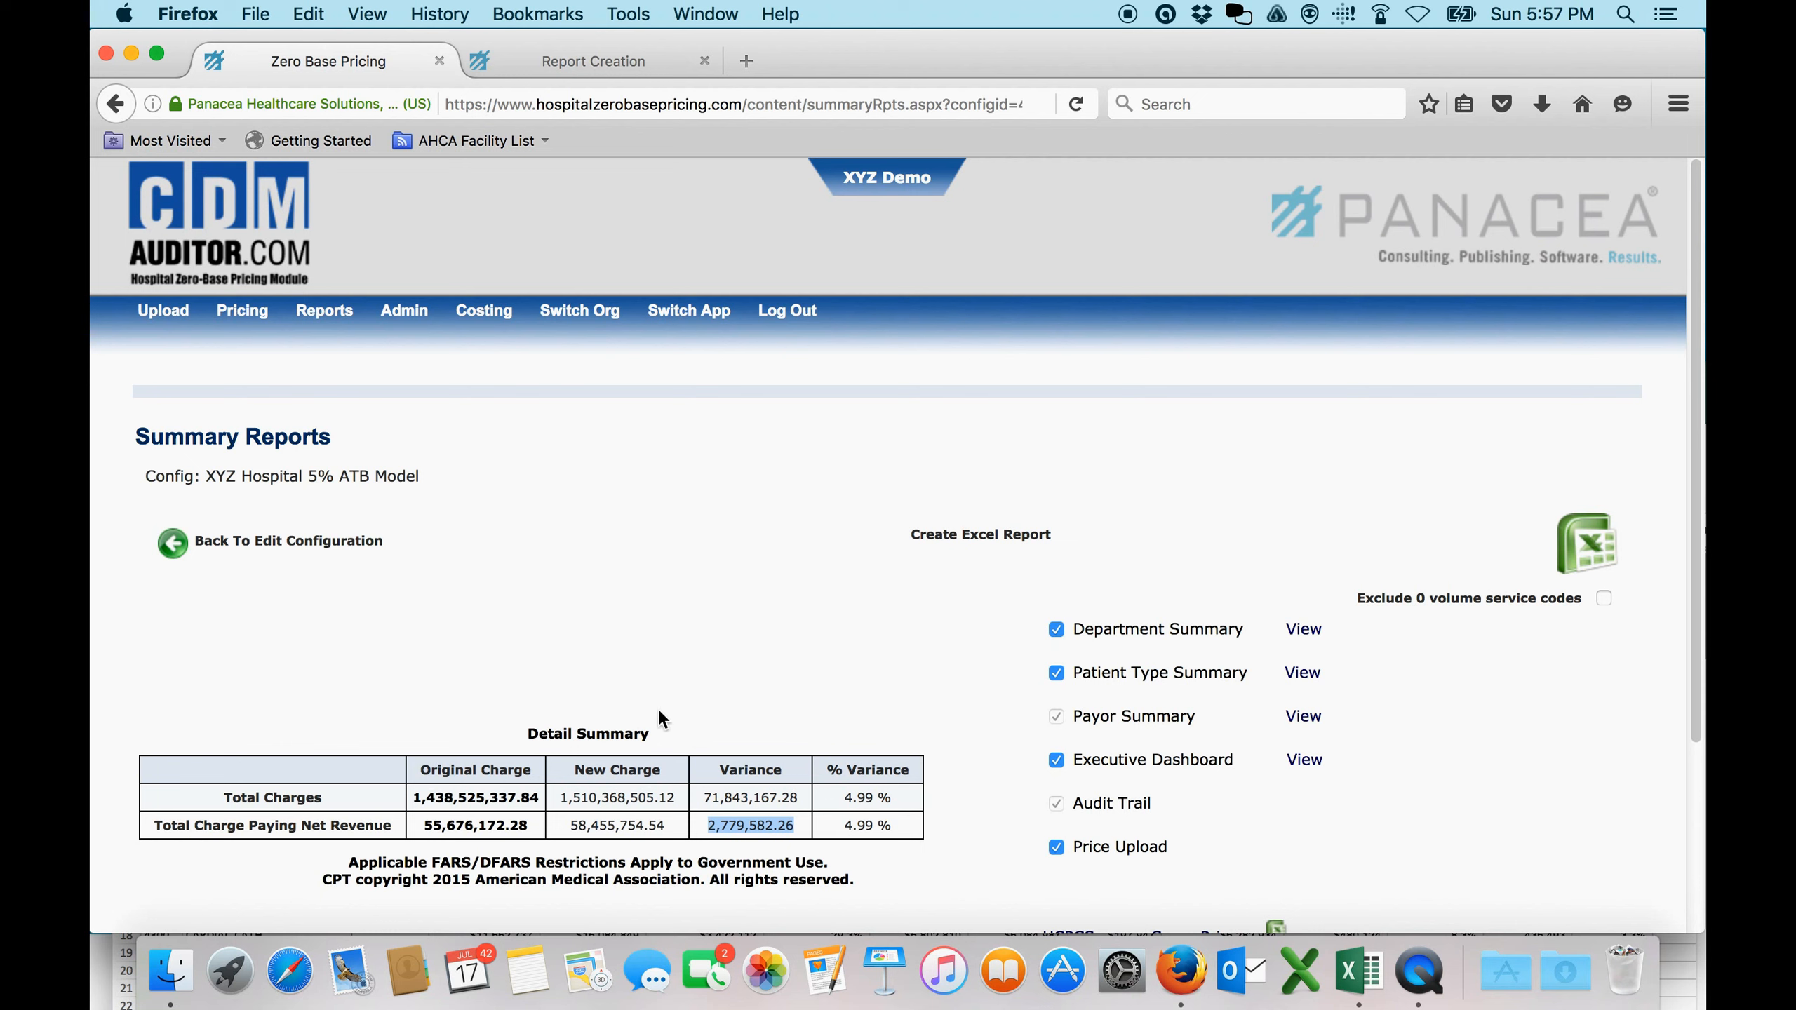
drag(706, 833, 794, 835)
- Return to editing configurations and load Near Final XYZ with Overrides-2016.07.17
click(195, 557)
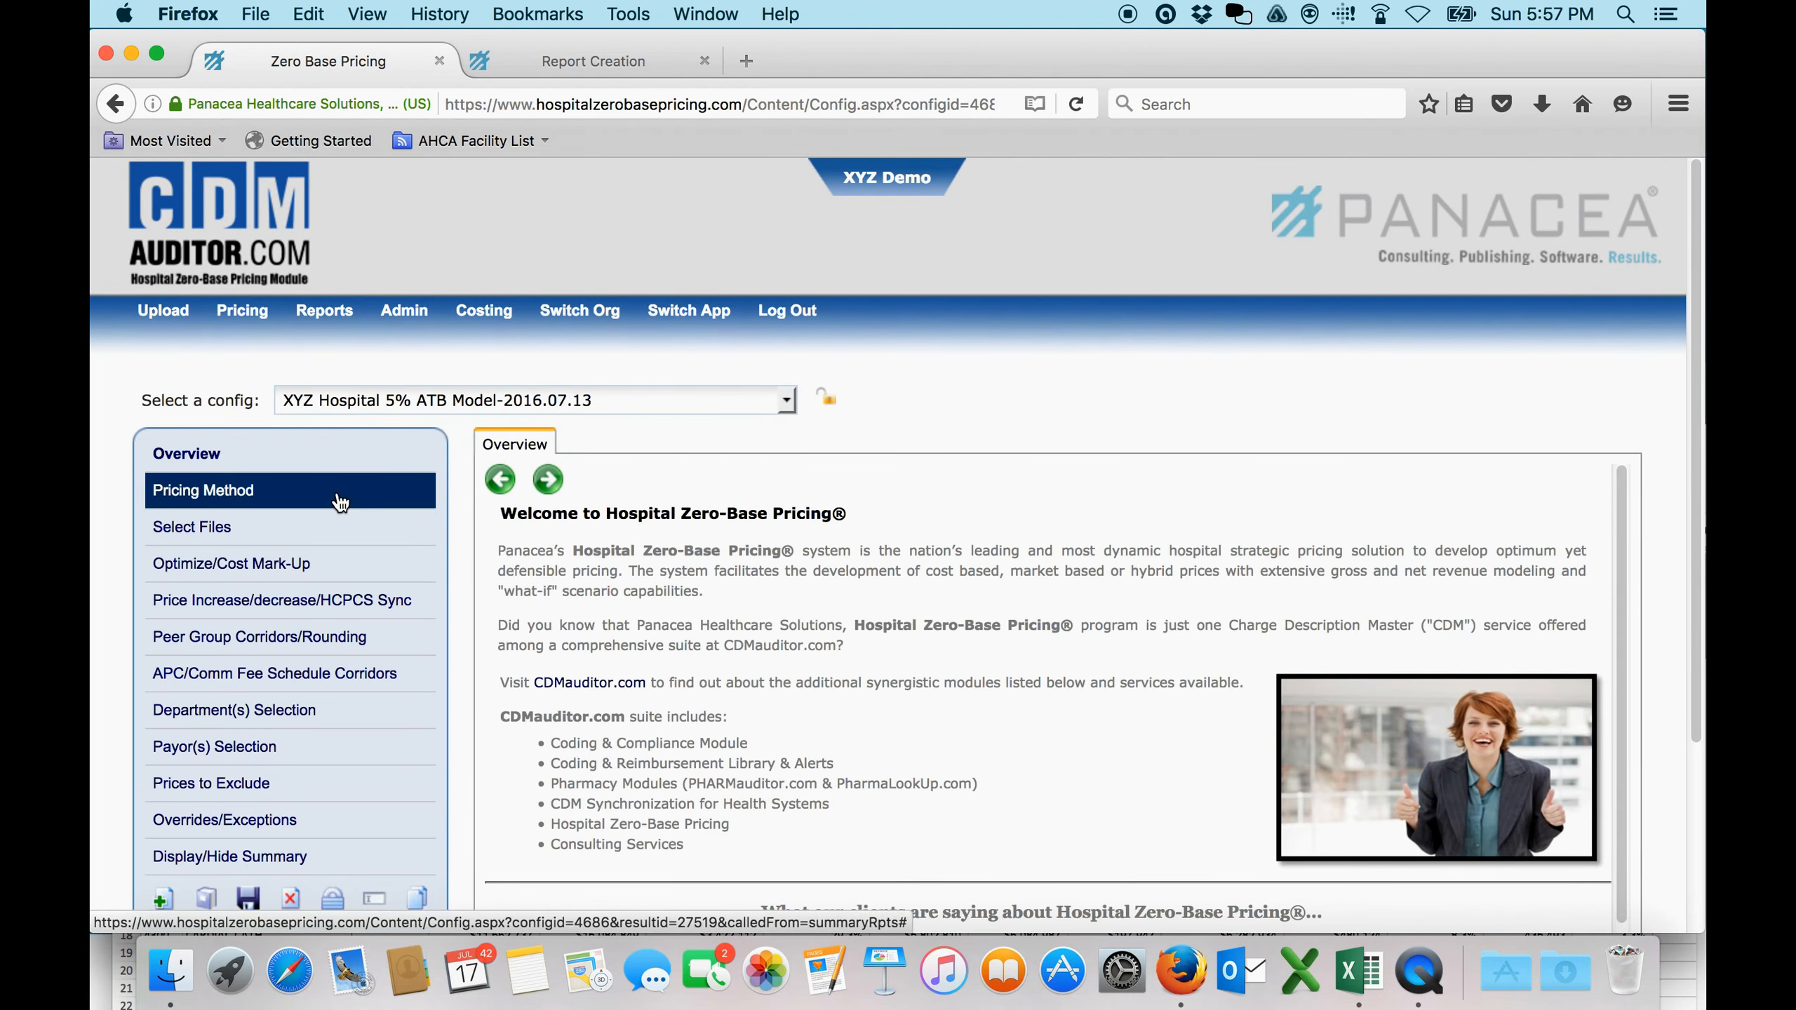
click(788, 402)
click(693, 428)
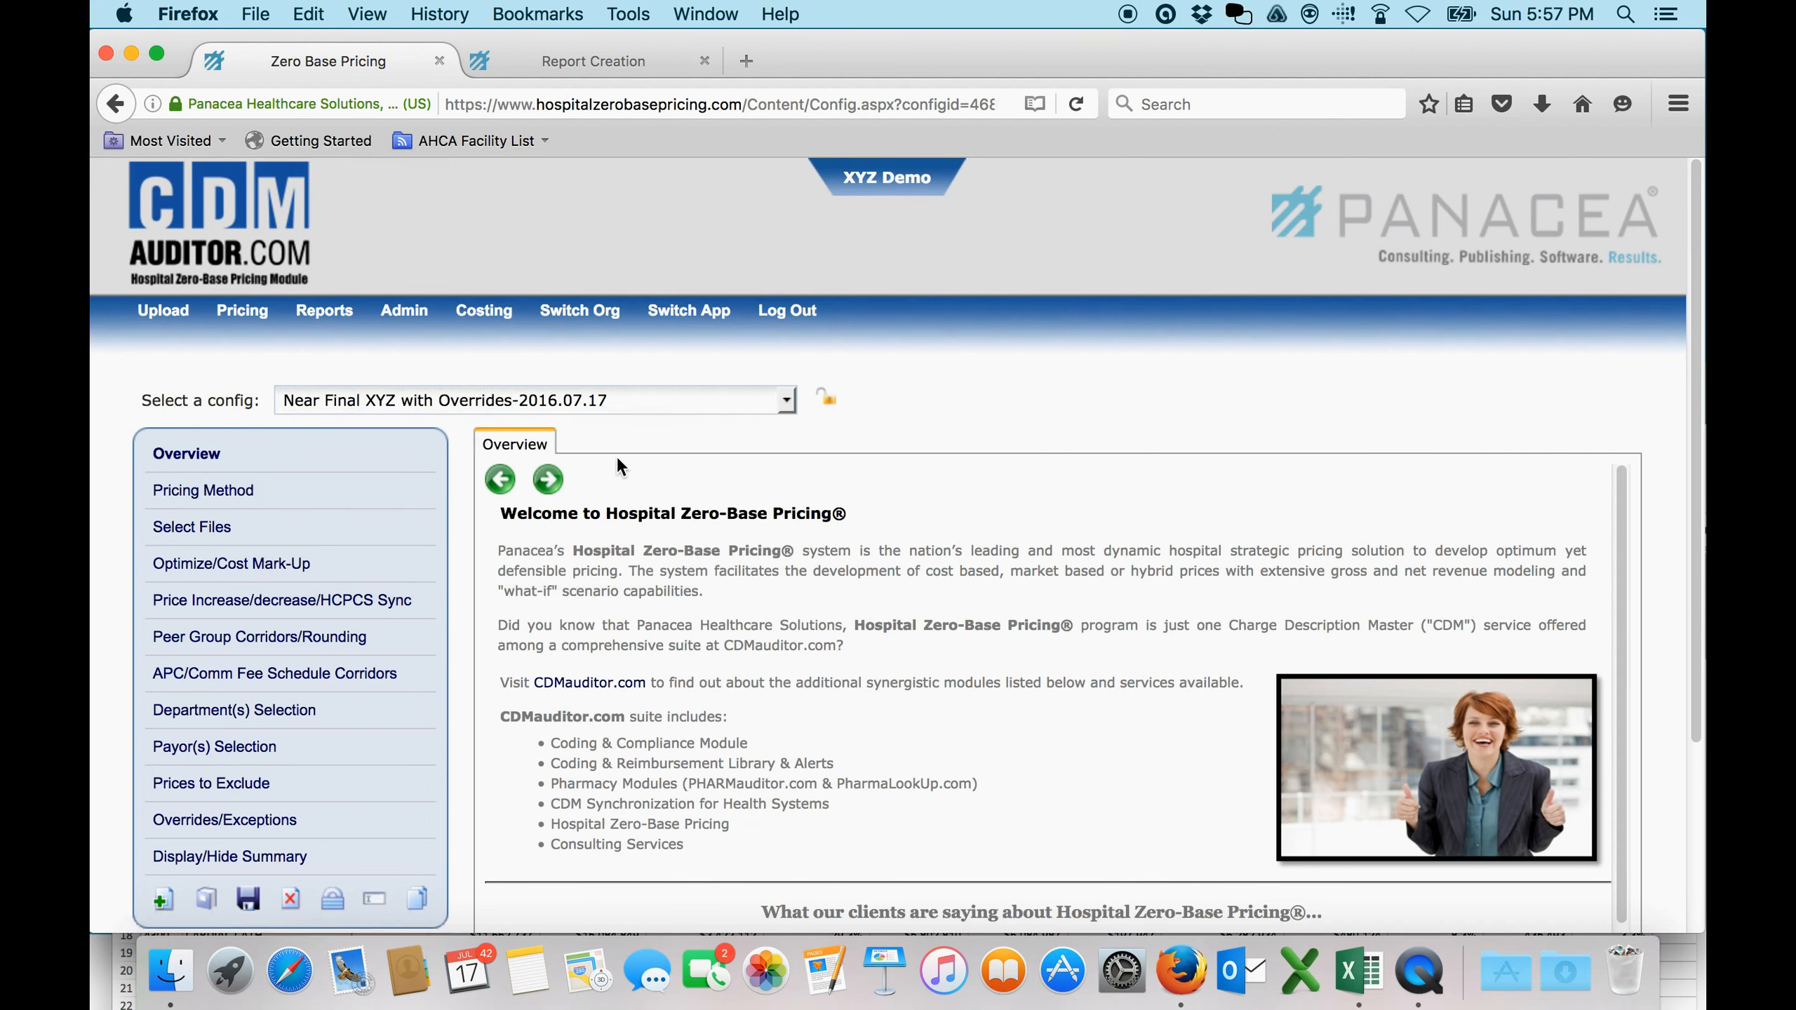
- Open the configuration's Pricing Method settings and choose Hybrid as the pricing method
click(548, 481)
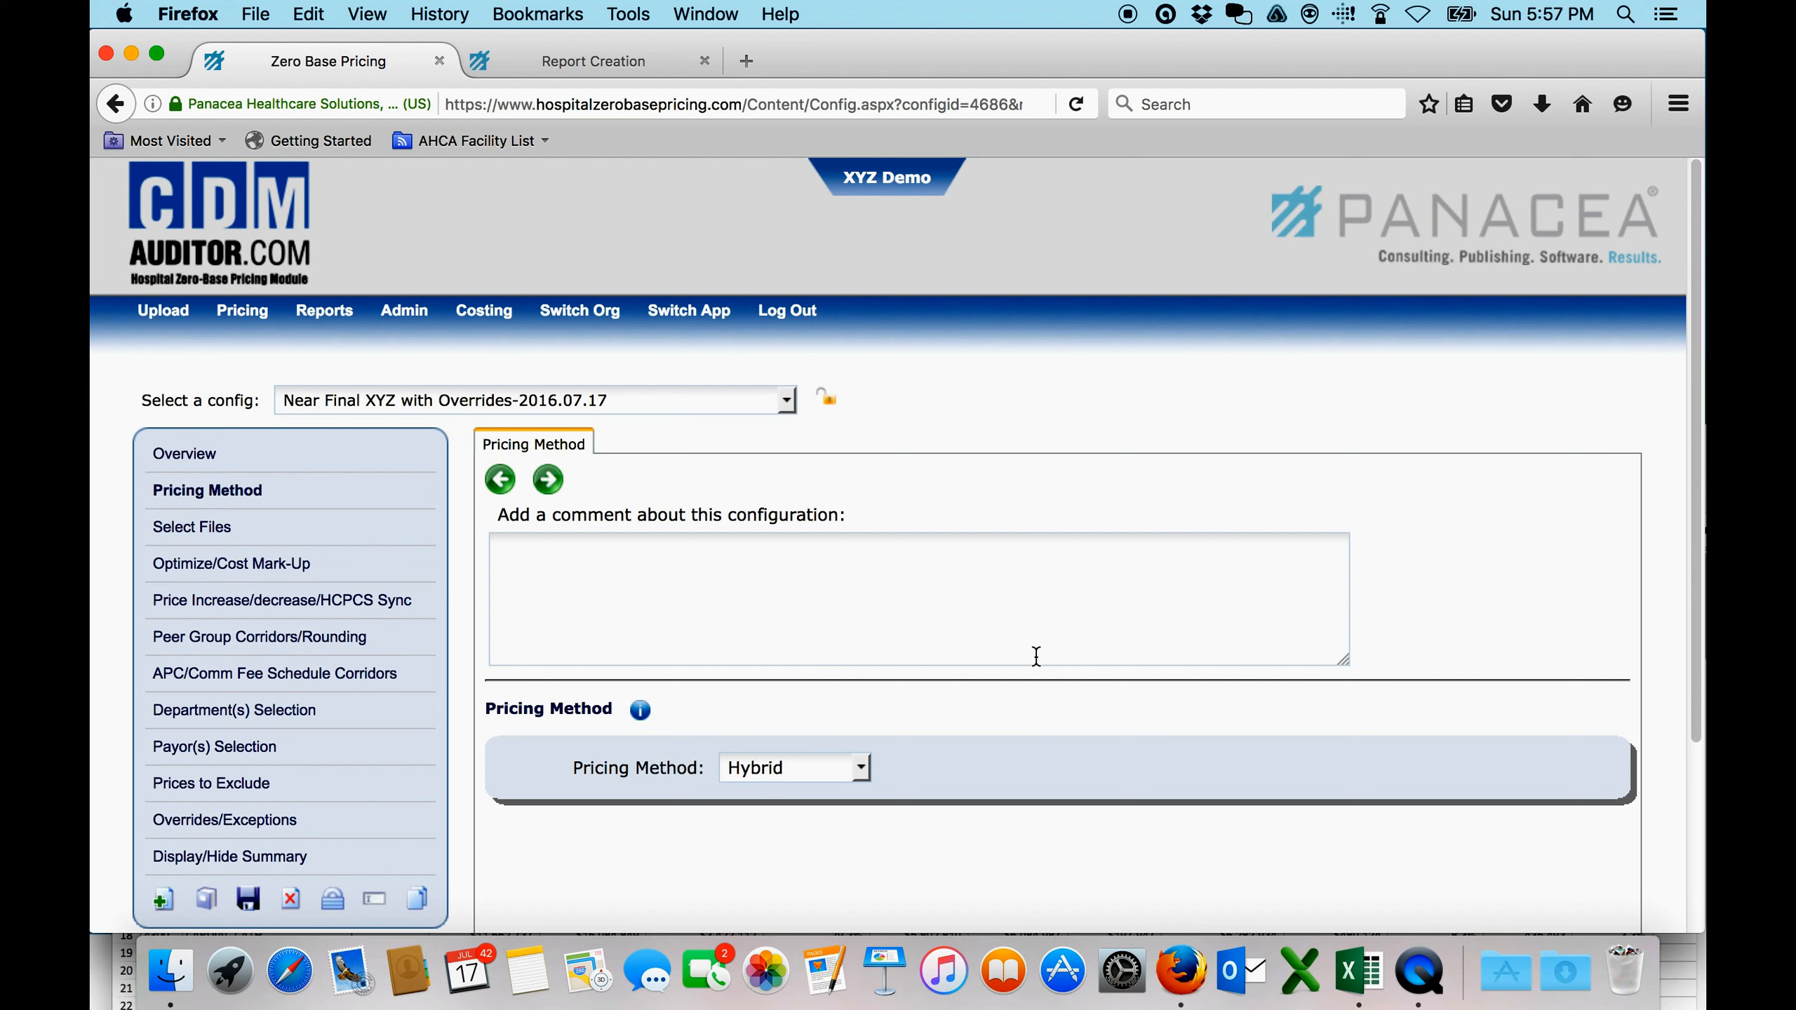
click(862, 776)
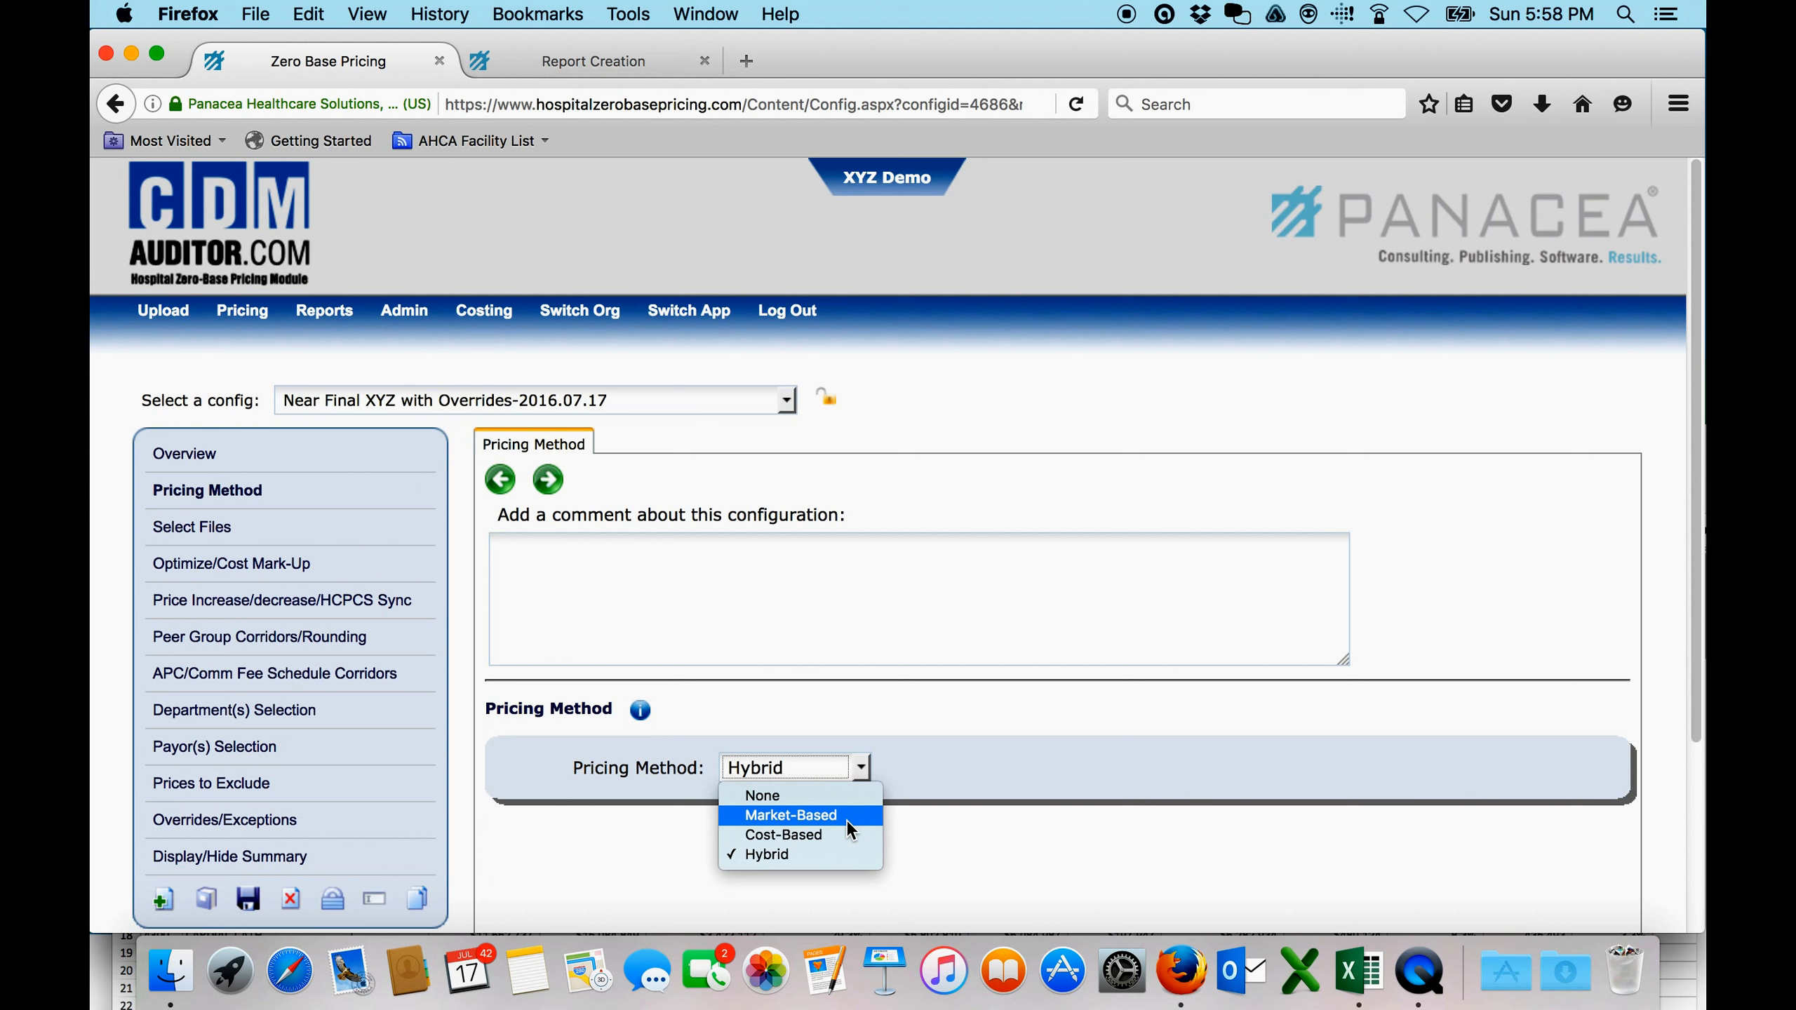
click(833, 854)
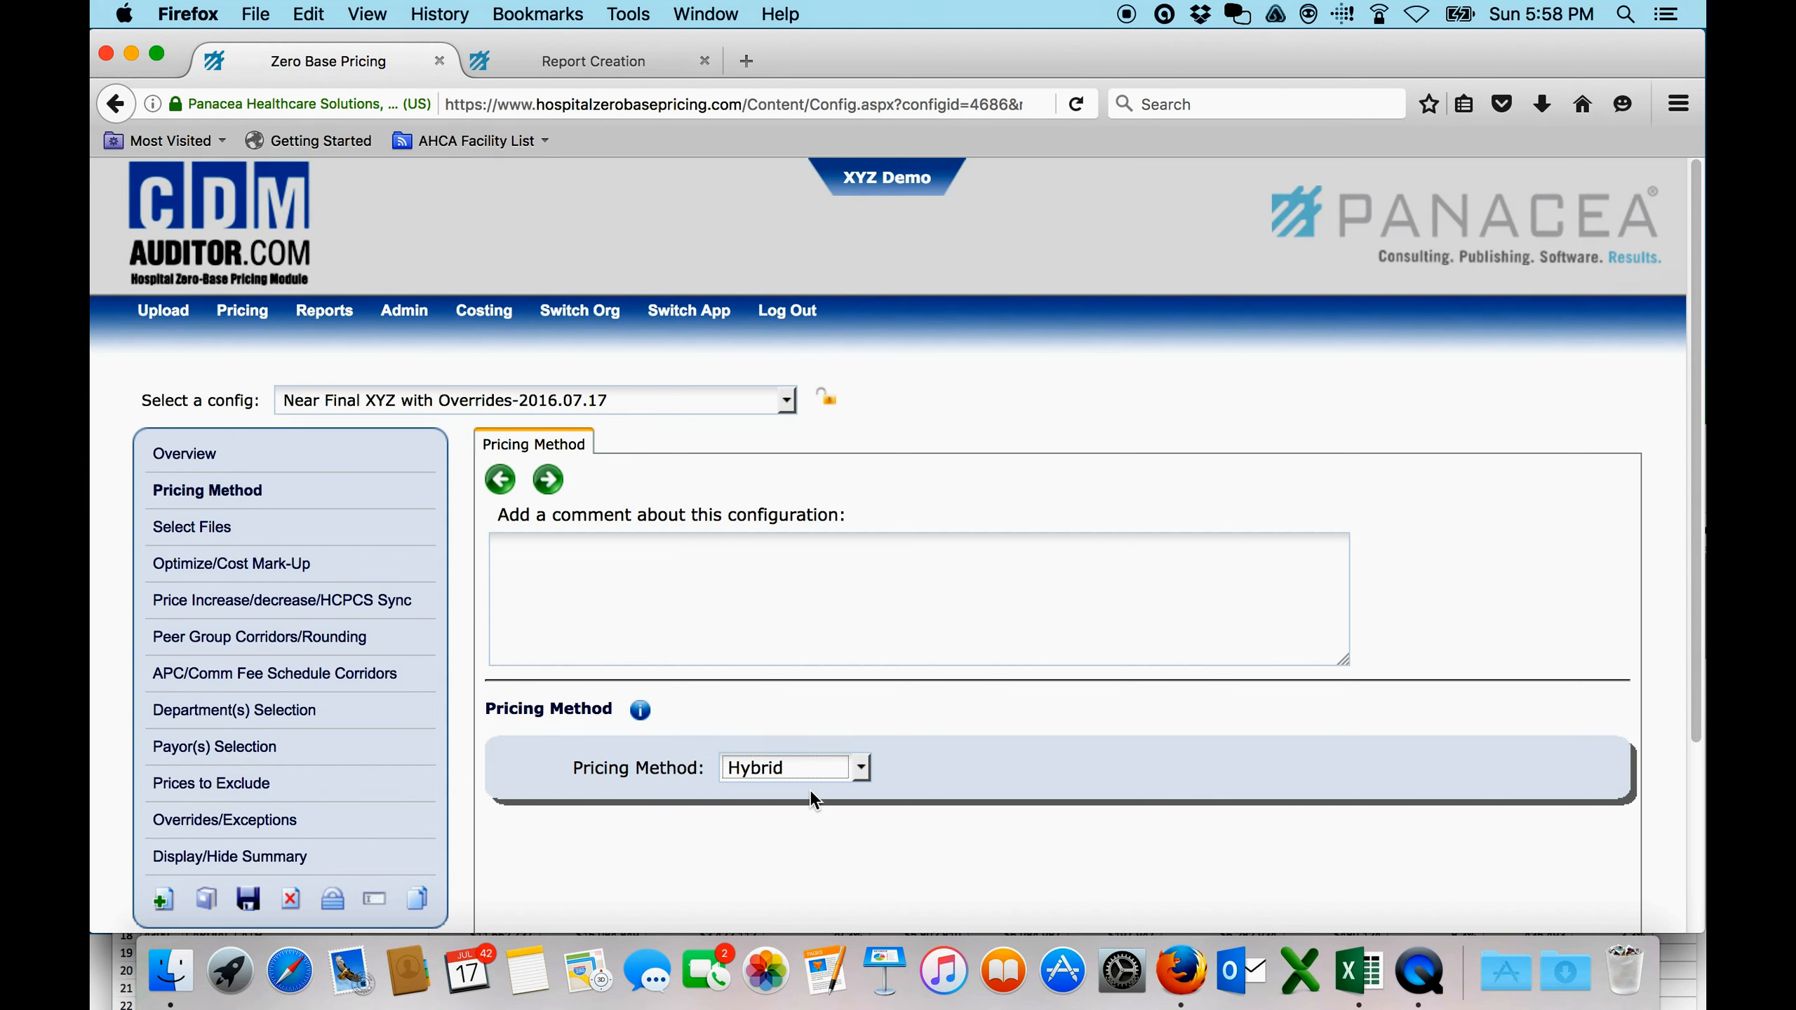
- Examine the input files assigned to the configuration, from CDM and unit cost to payor and service code files
click(548, 480)
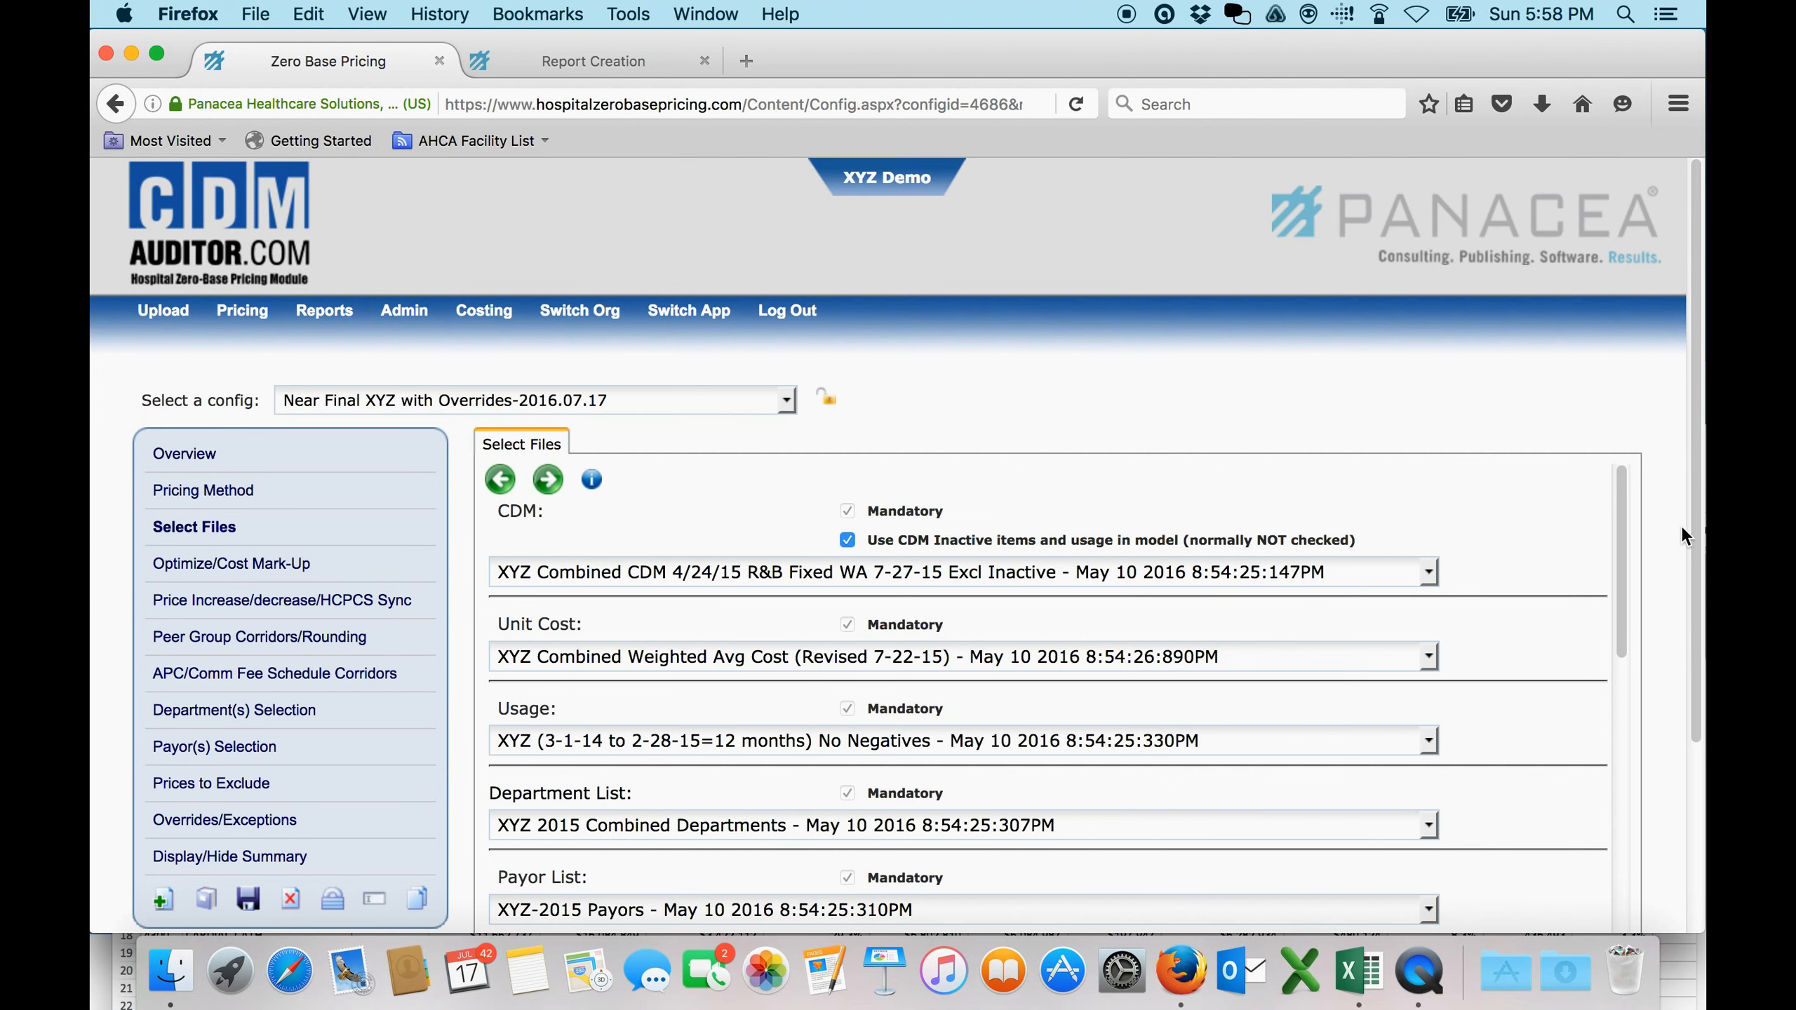
scroll(1569, 467, down, 3)
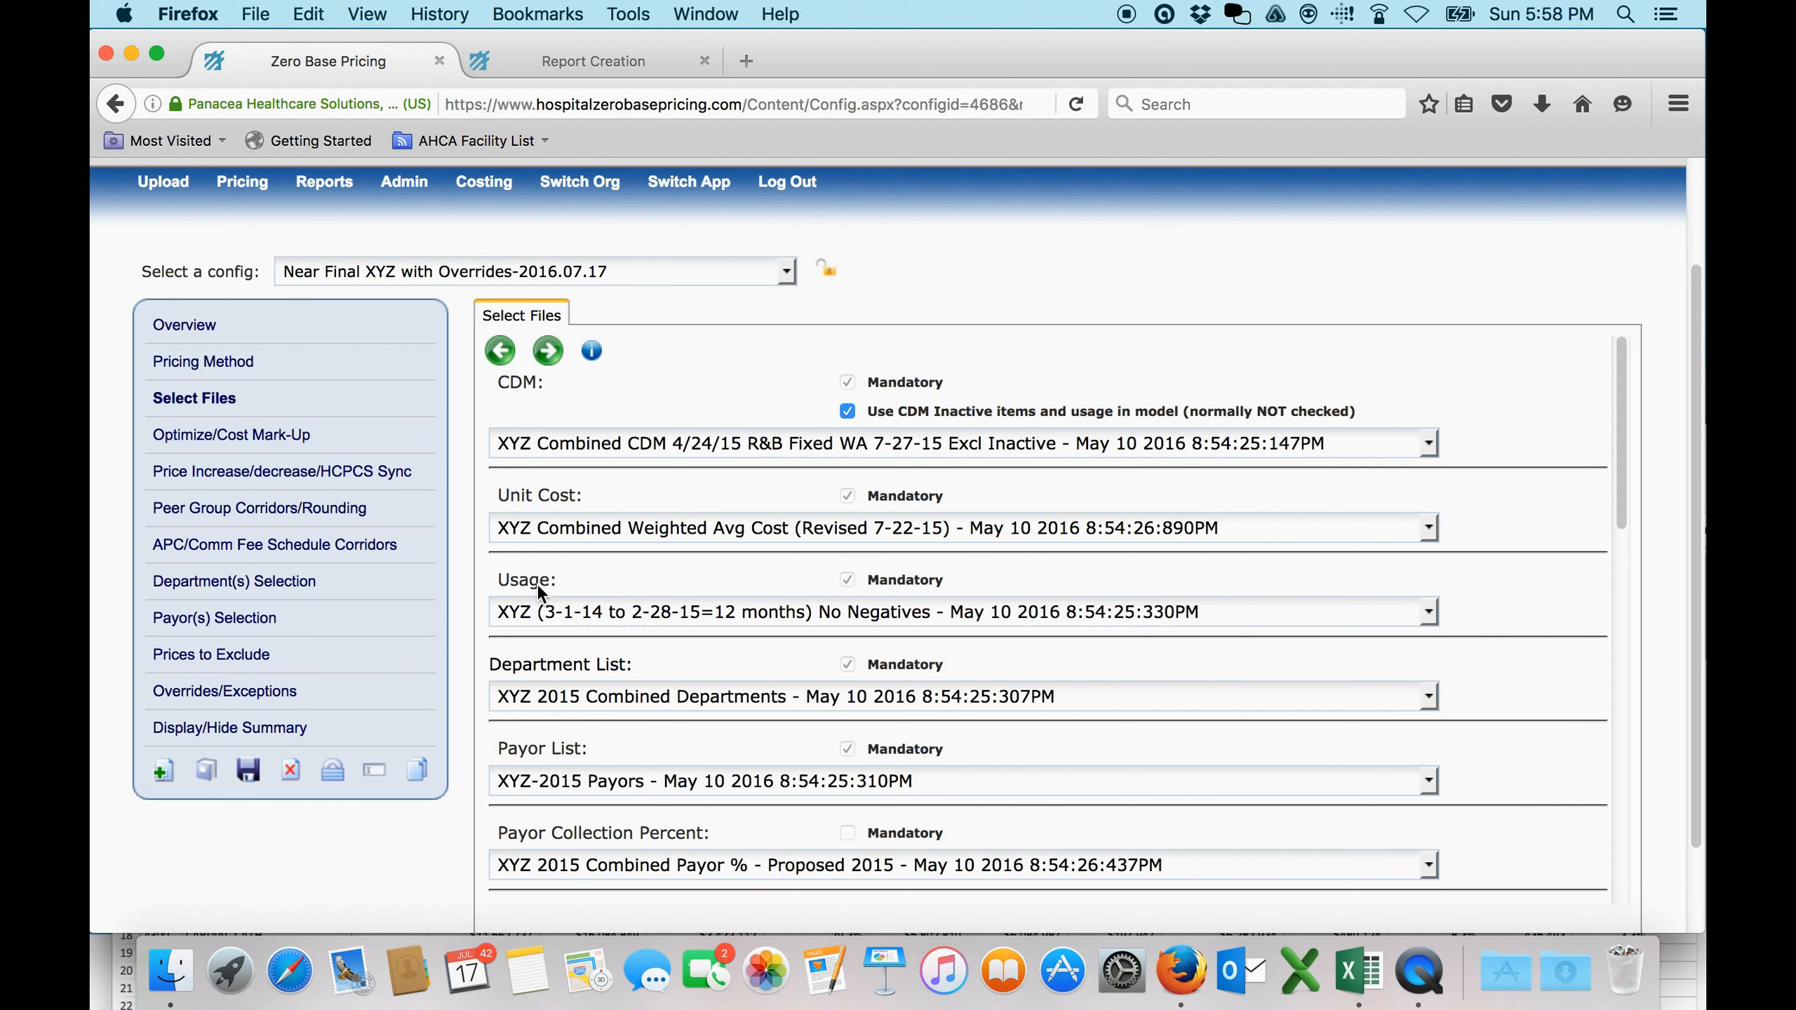
drag(1621, 438, 1618, 556)
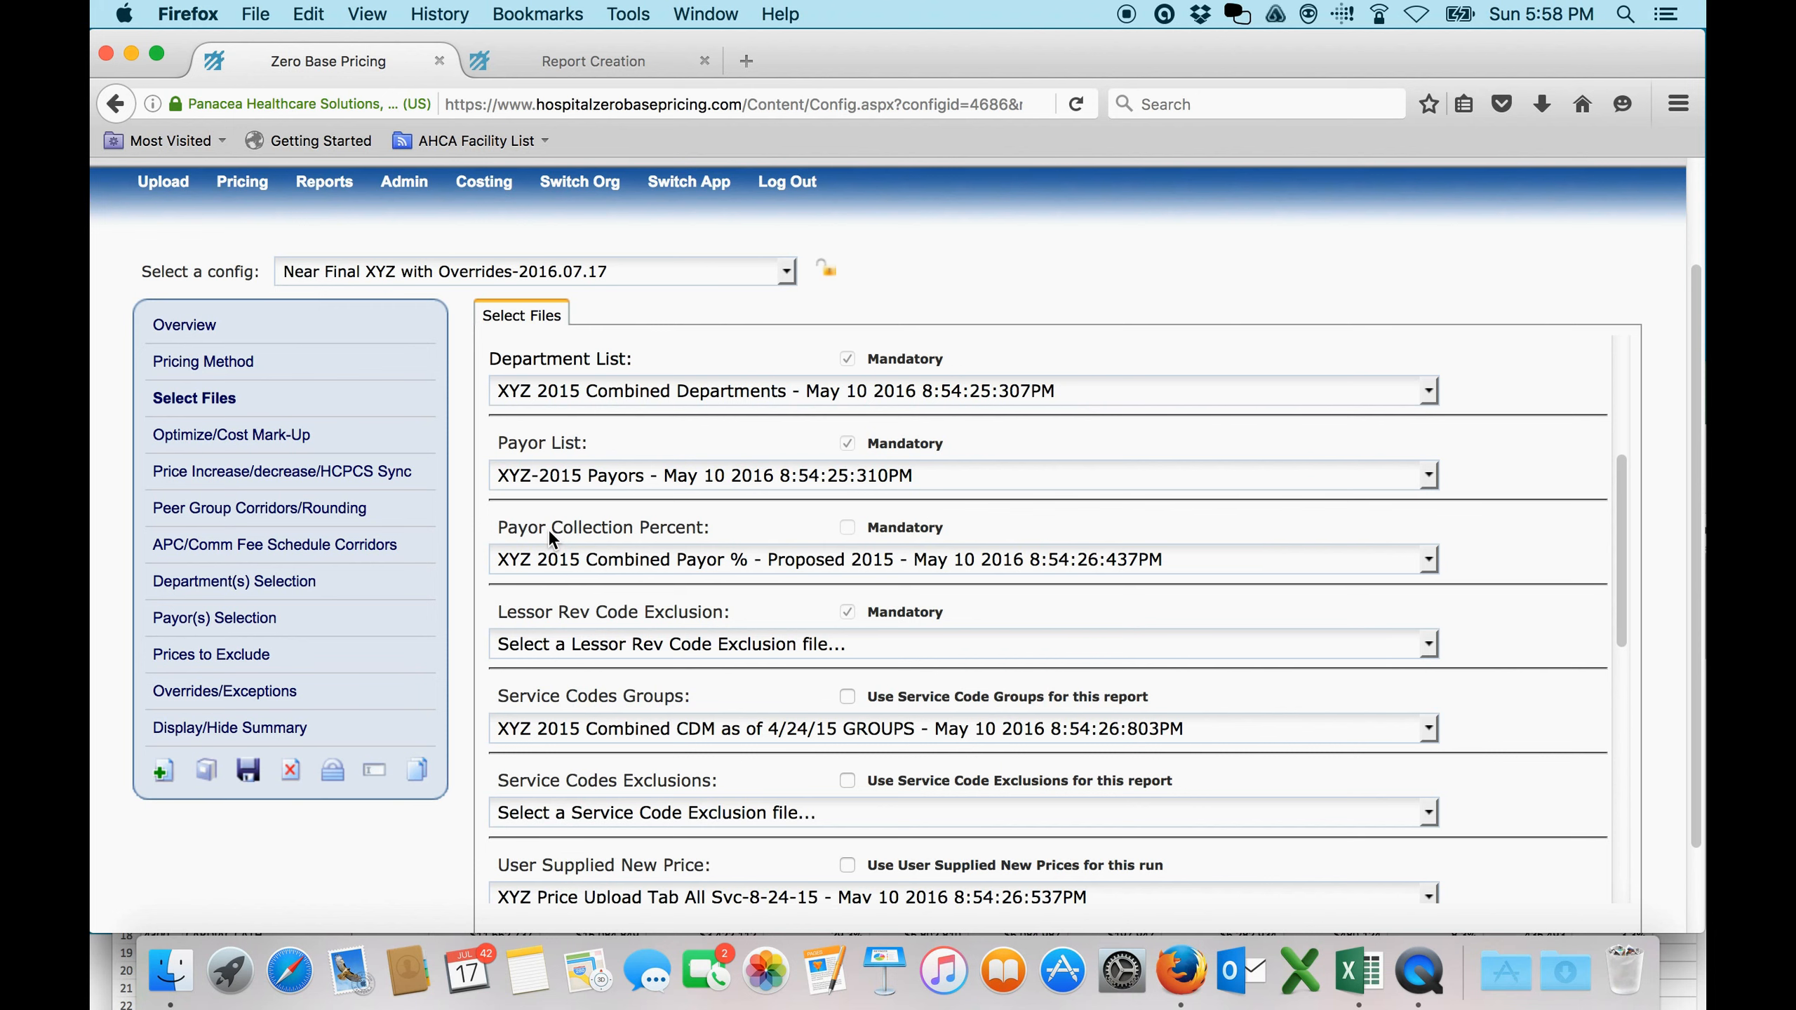
scroll(1690, 544, up, 3)
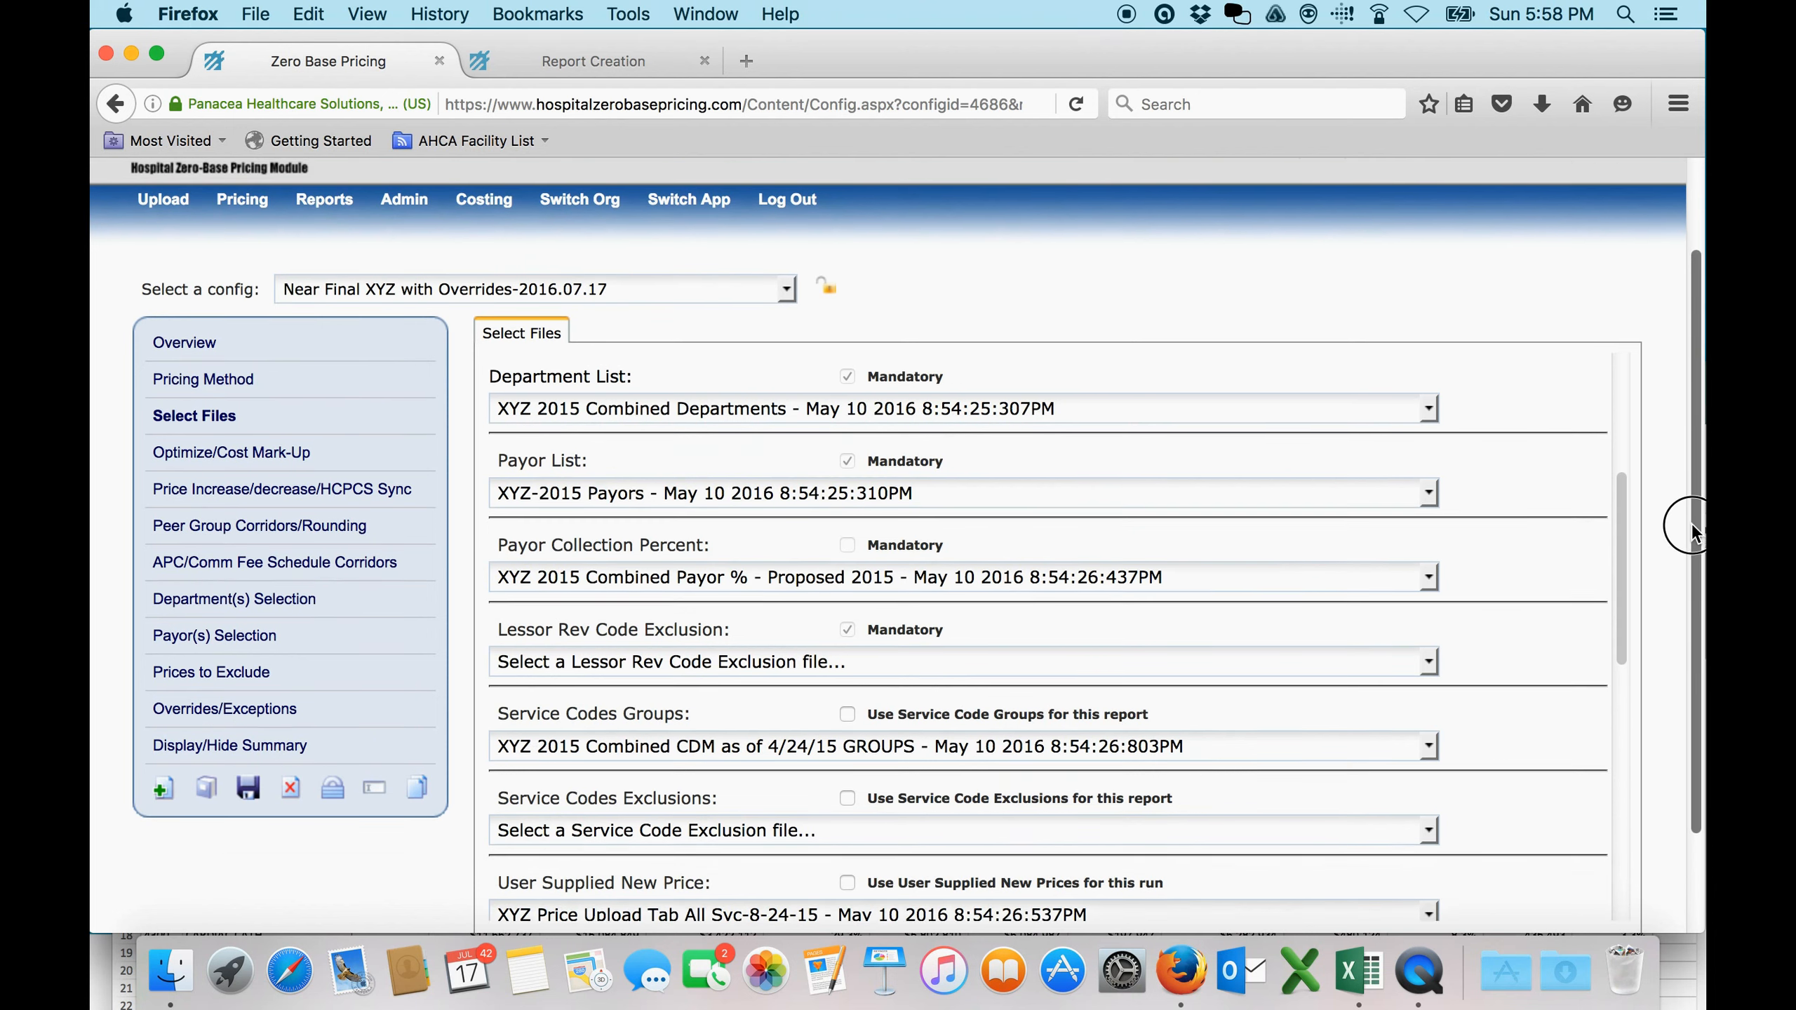
mouse_move(163, 311)
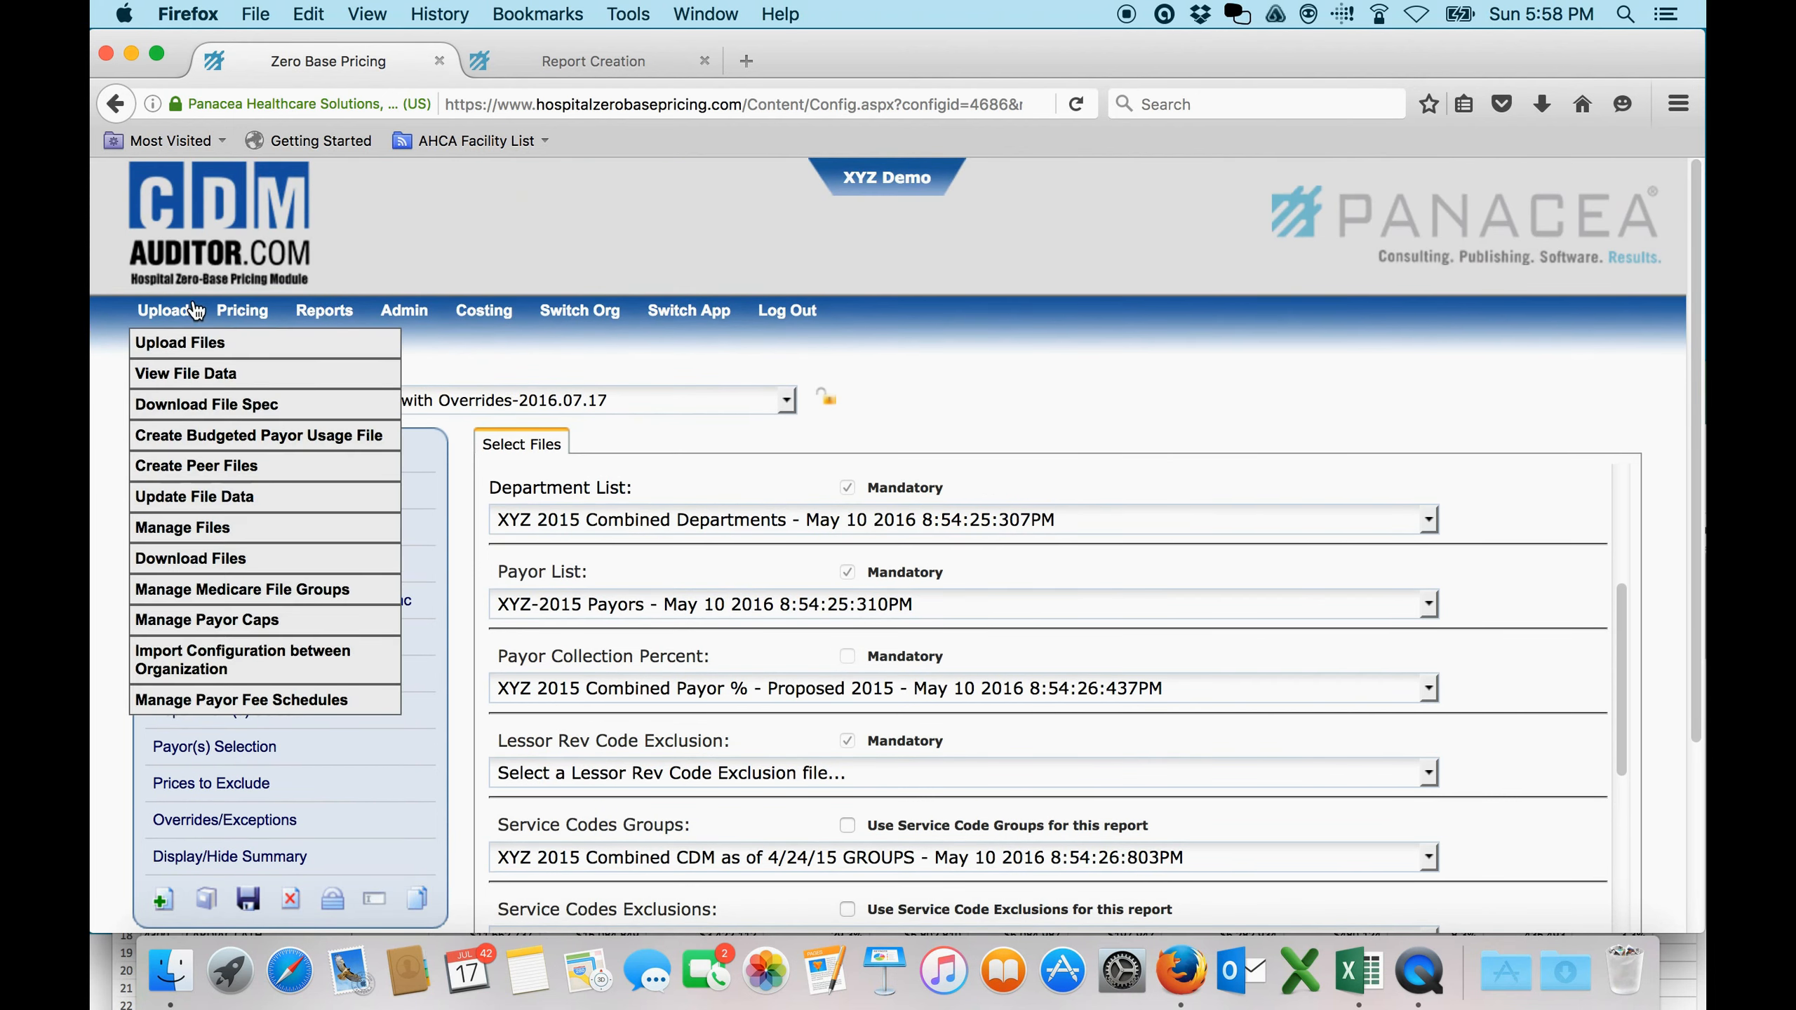
- View the file data of the Percentage of Charge by Payor file XYZ 2015 Combined Payor % - Proposed 2015
click(178, 373)
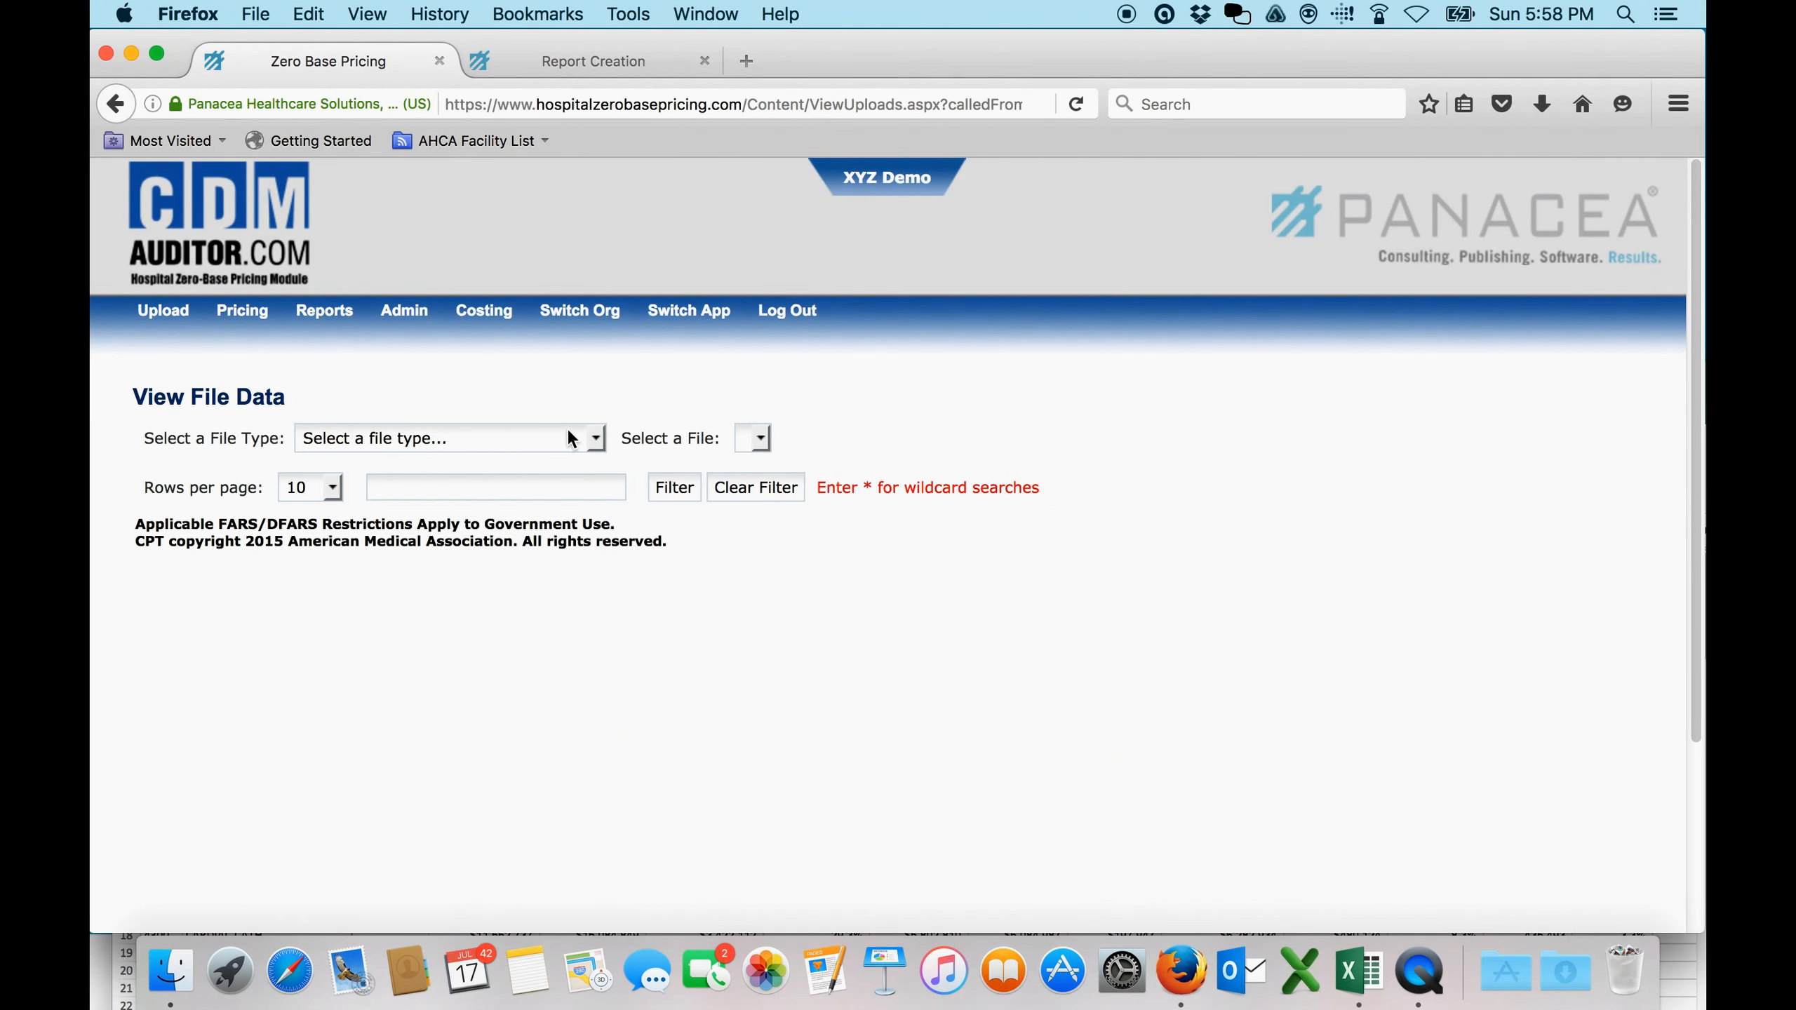
click(590, 434)
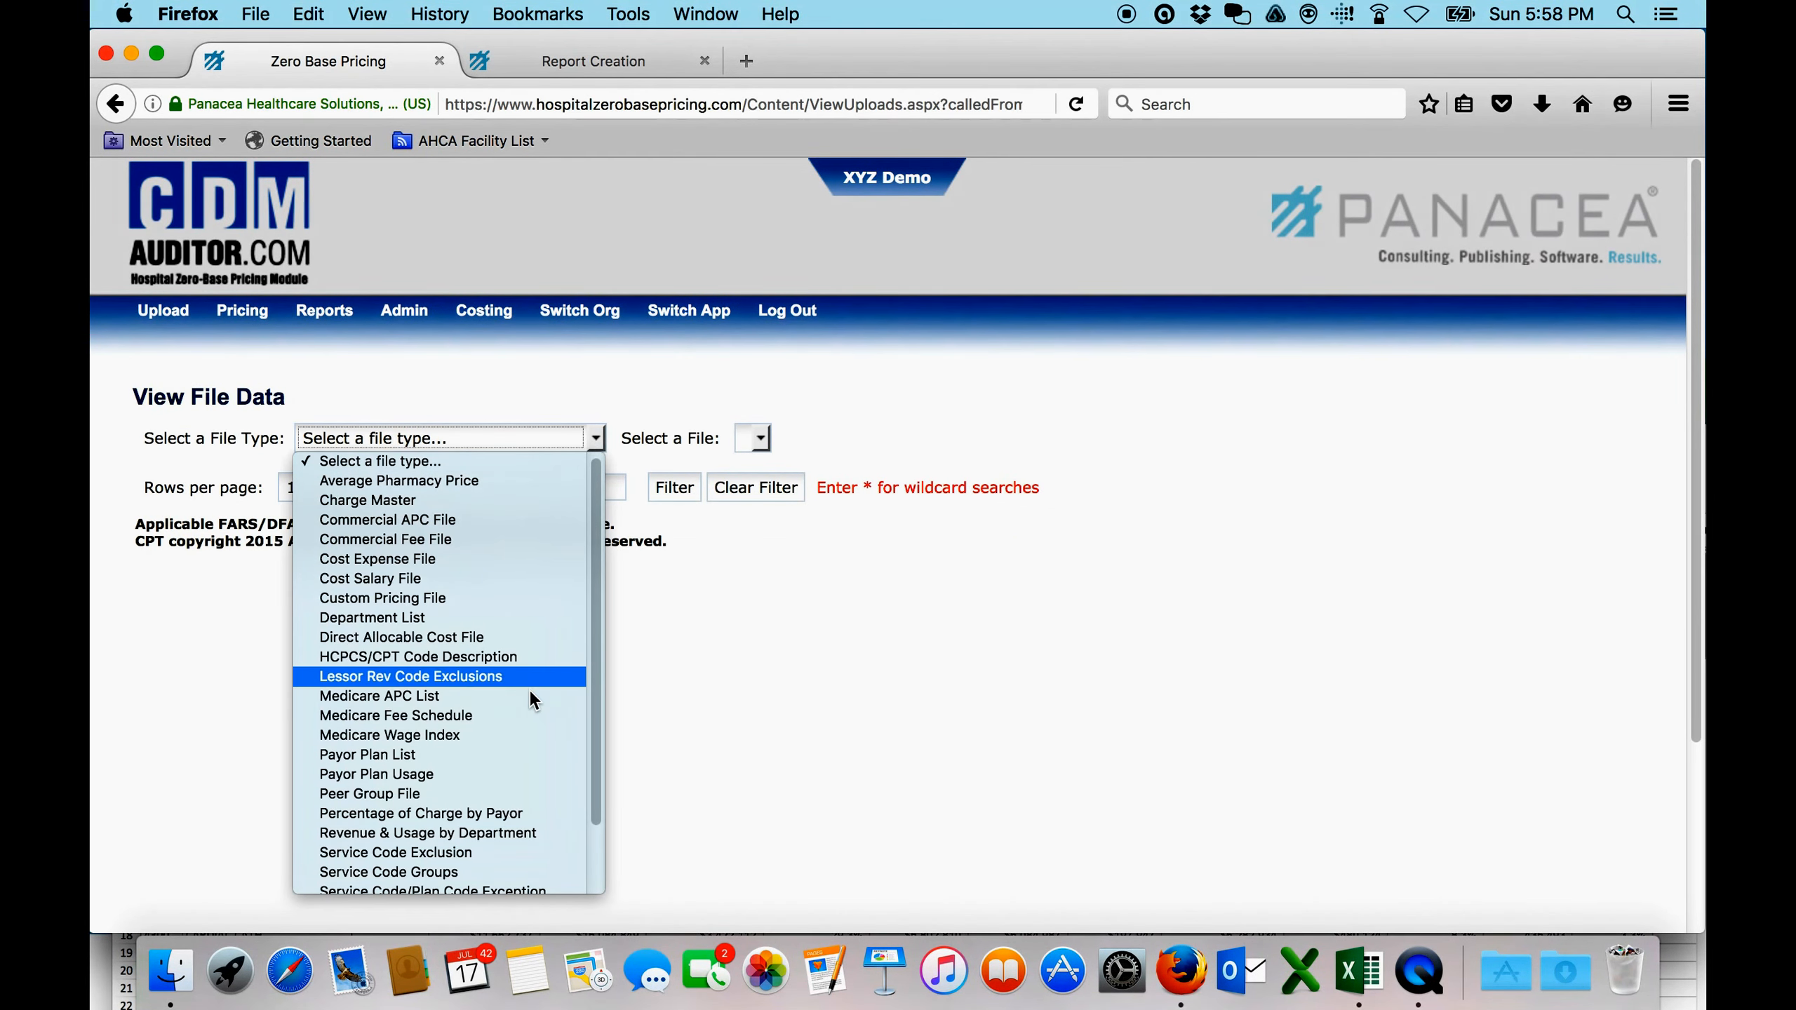
click(477, 811)
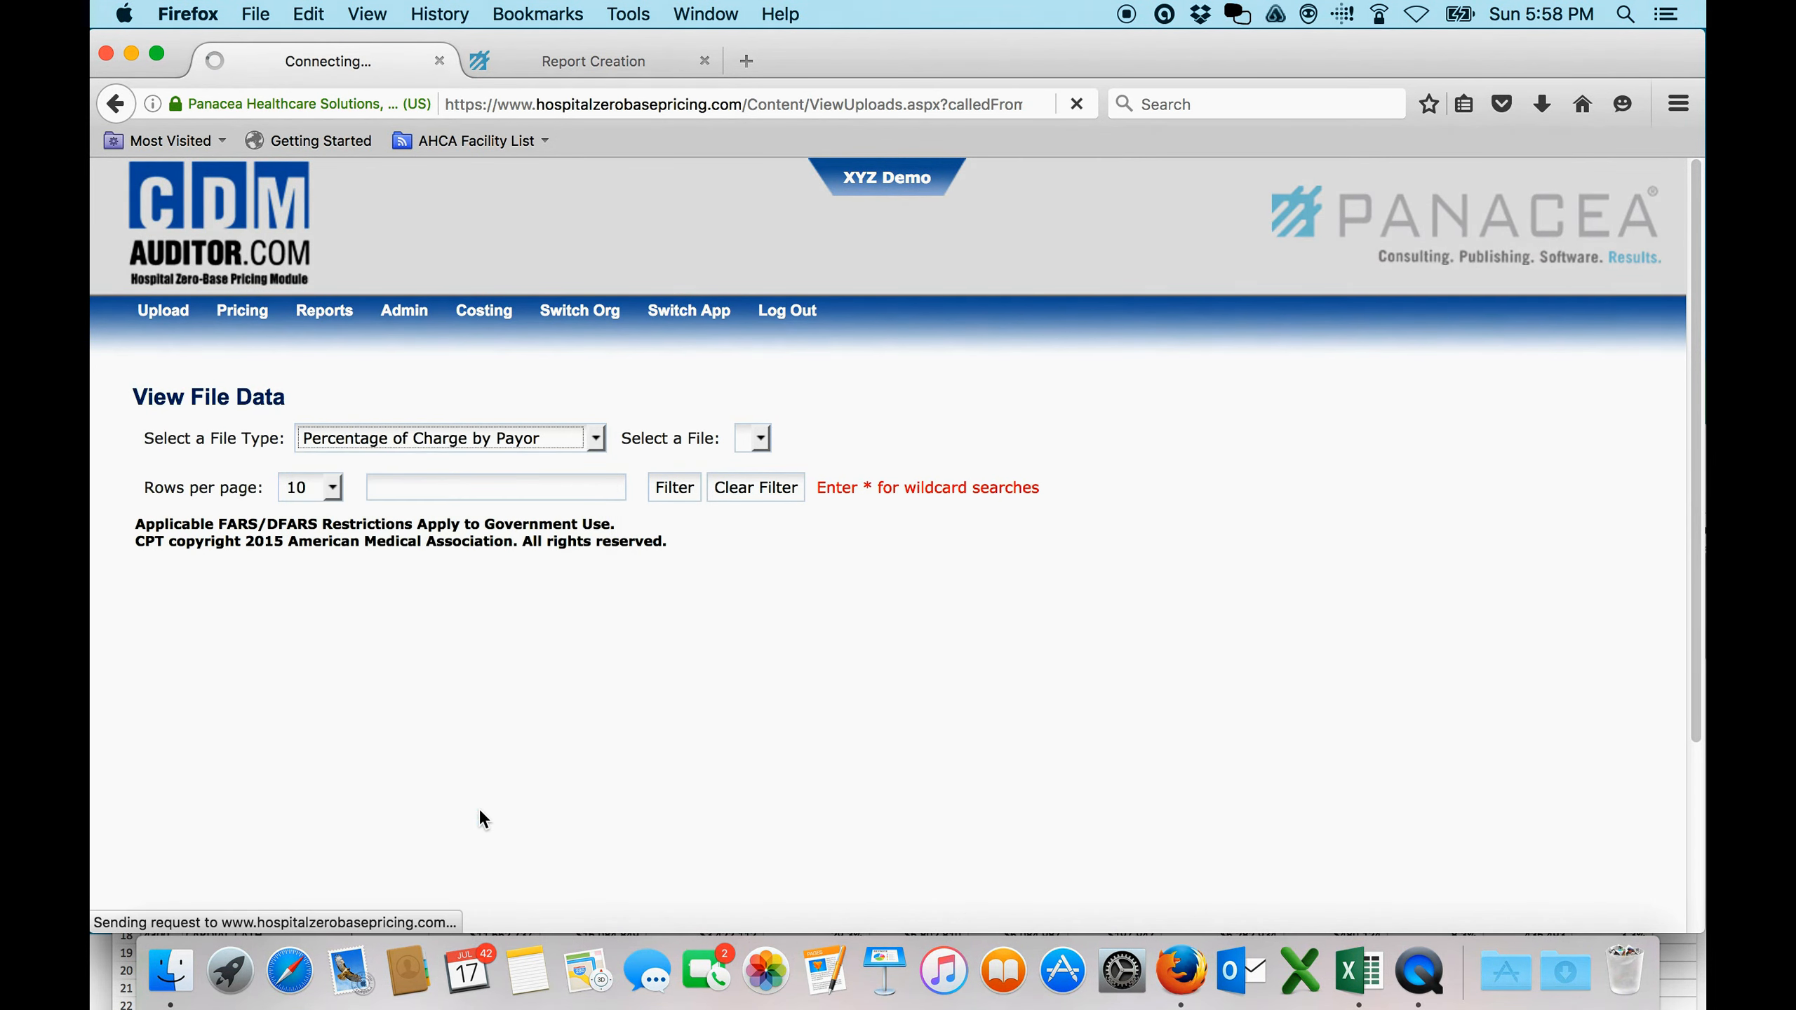
click(782, 439)
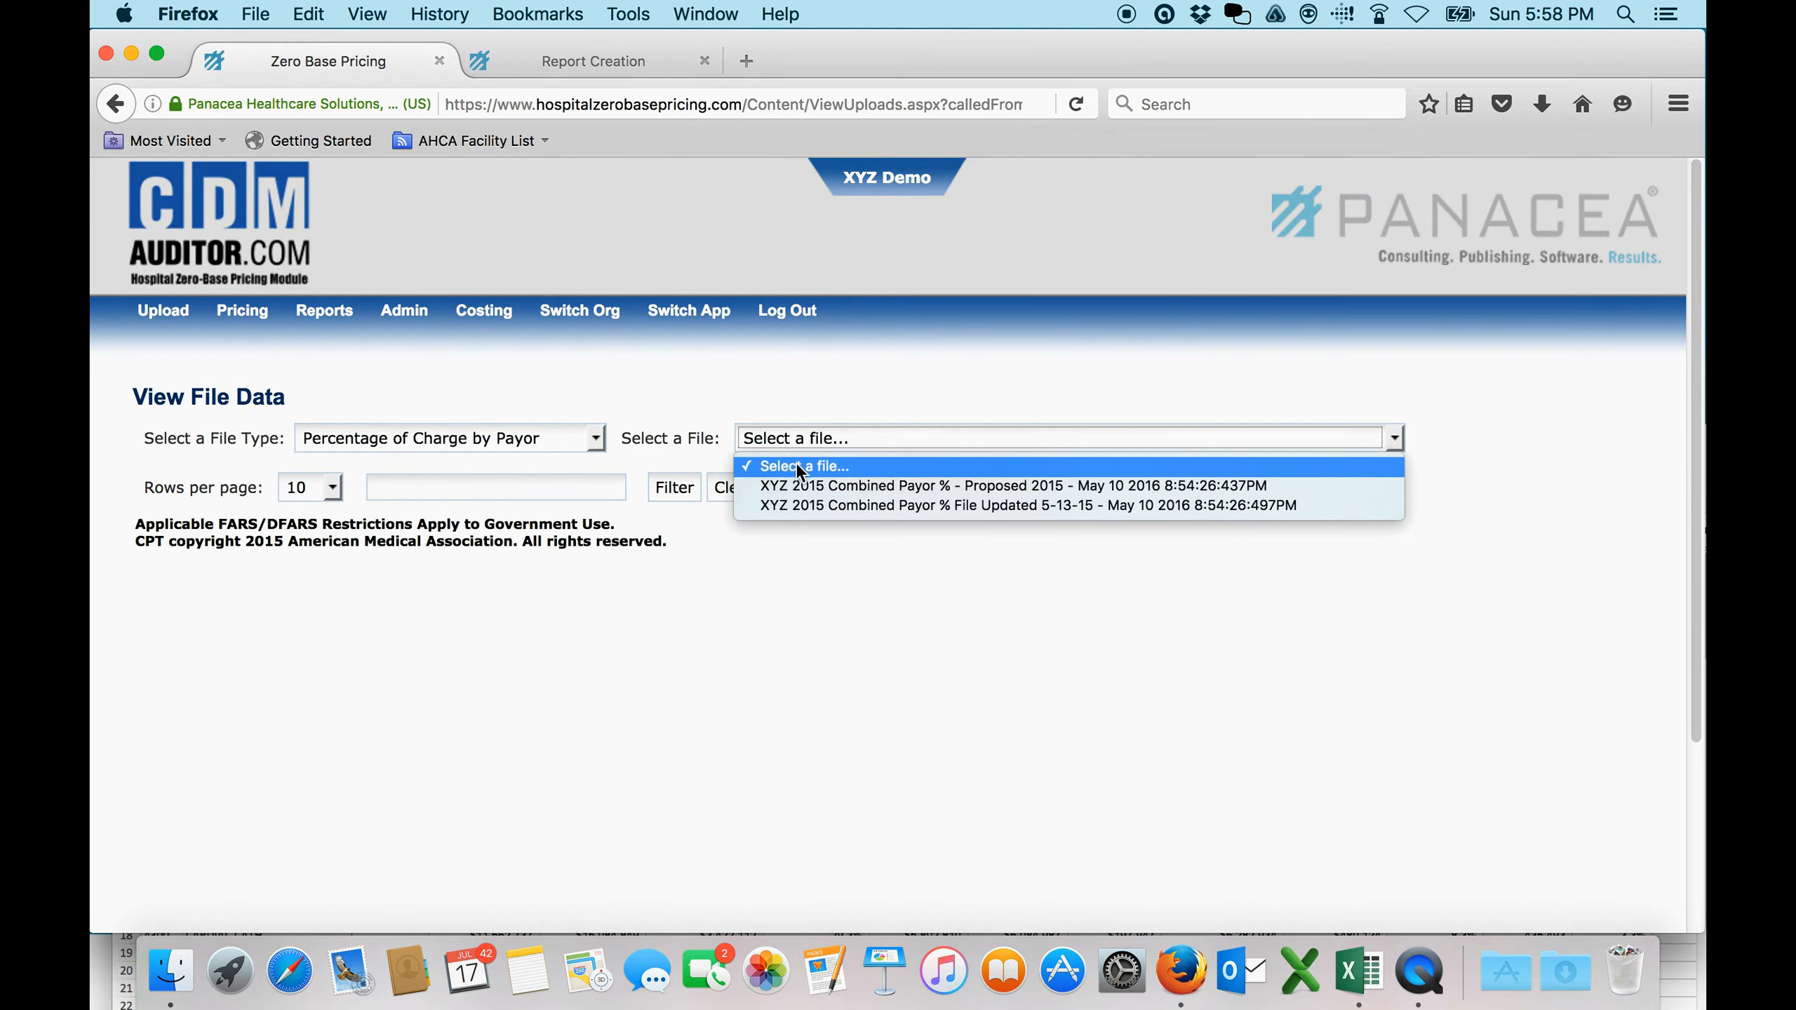
click(801, 485)
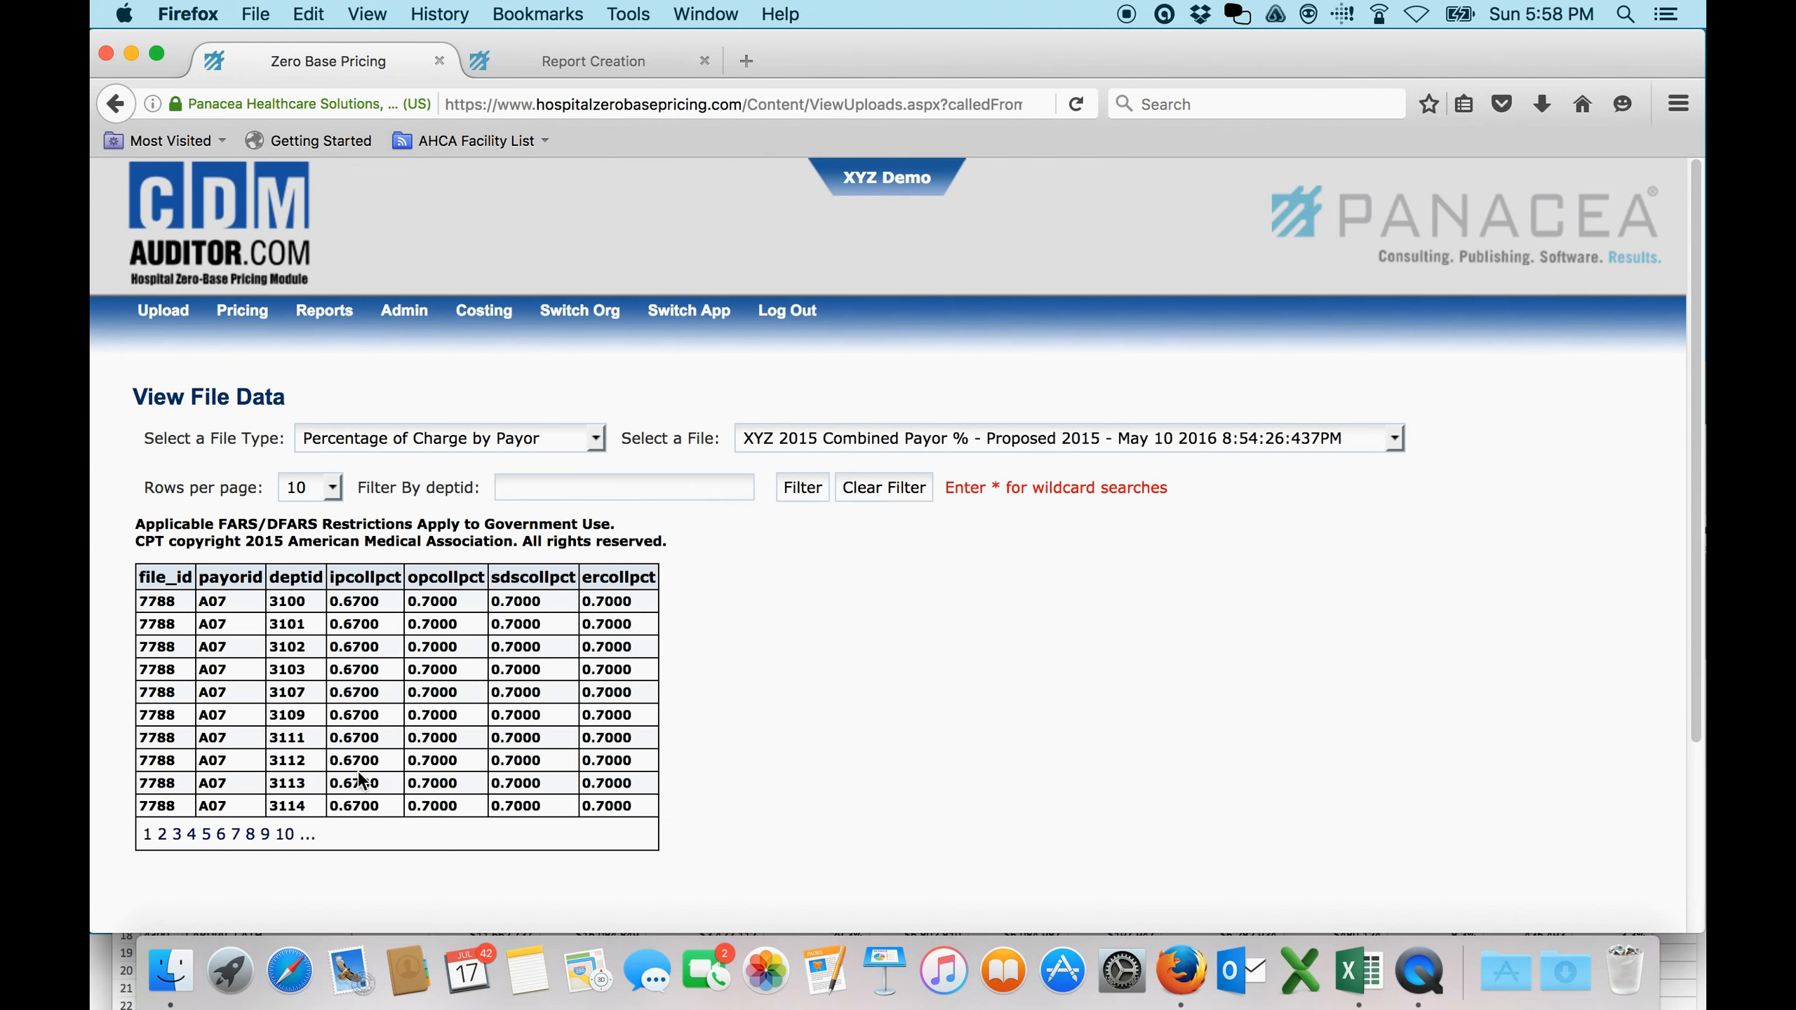
- Page ahead through the payor percentage records to the rows for payor A30
click(318, 833)
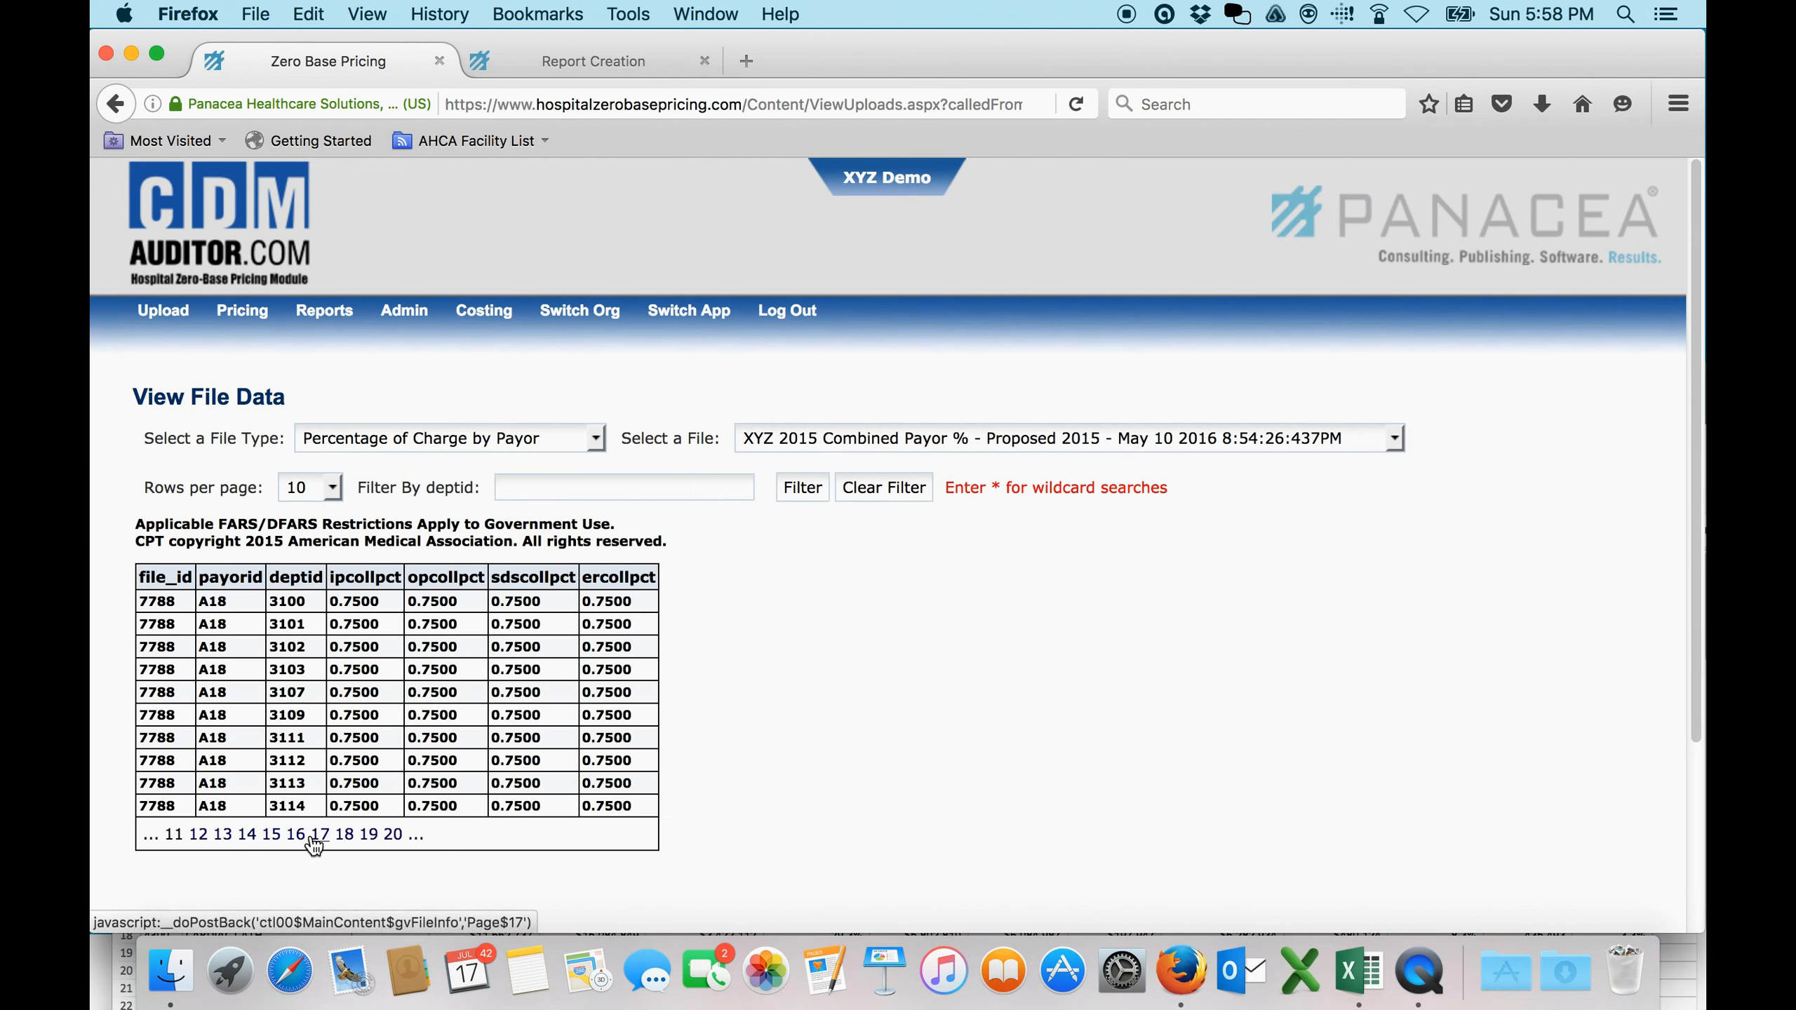
click(414, 837)
click(416, 839)
click(416, 839)
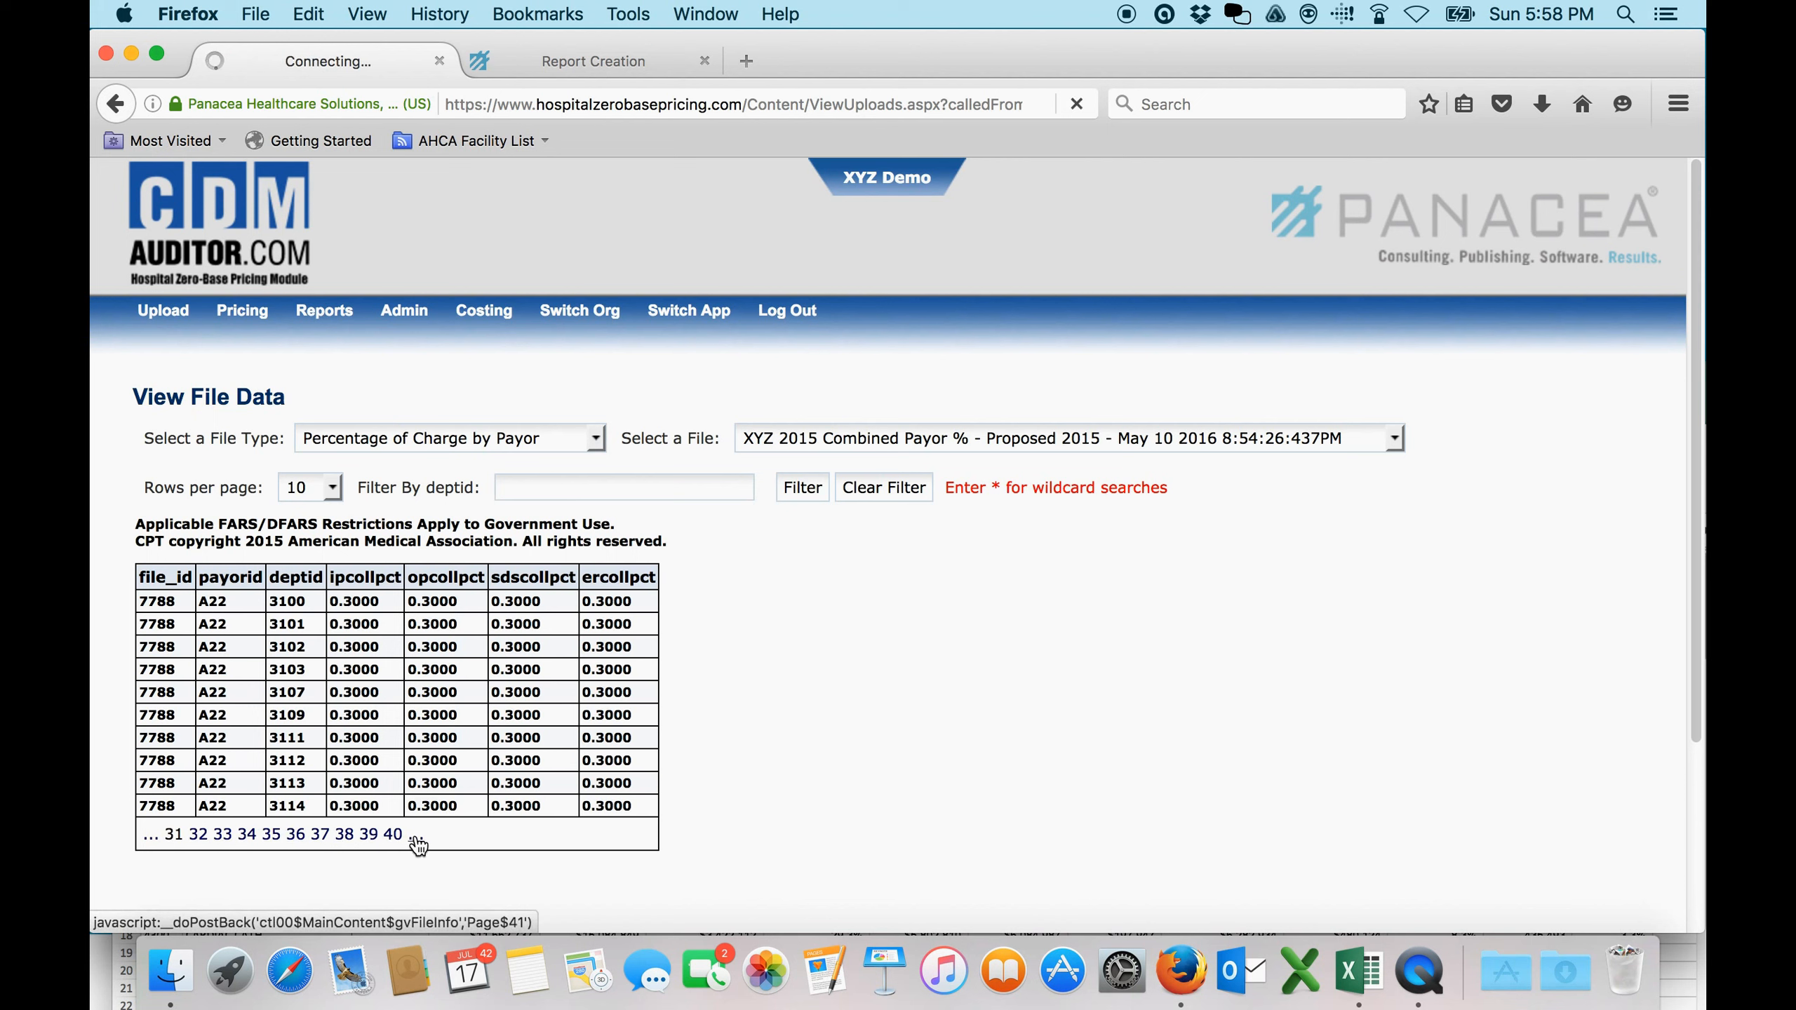
click(417, 838)
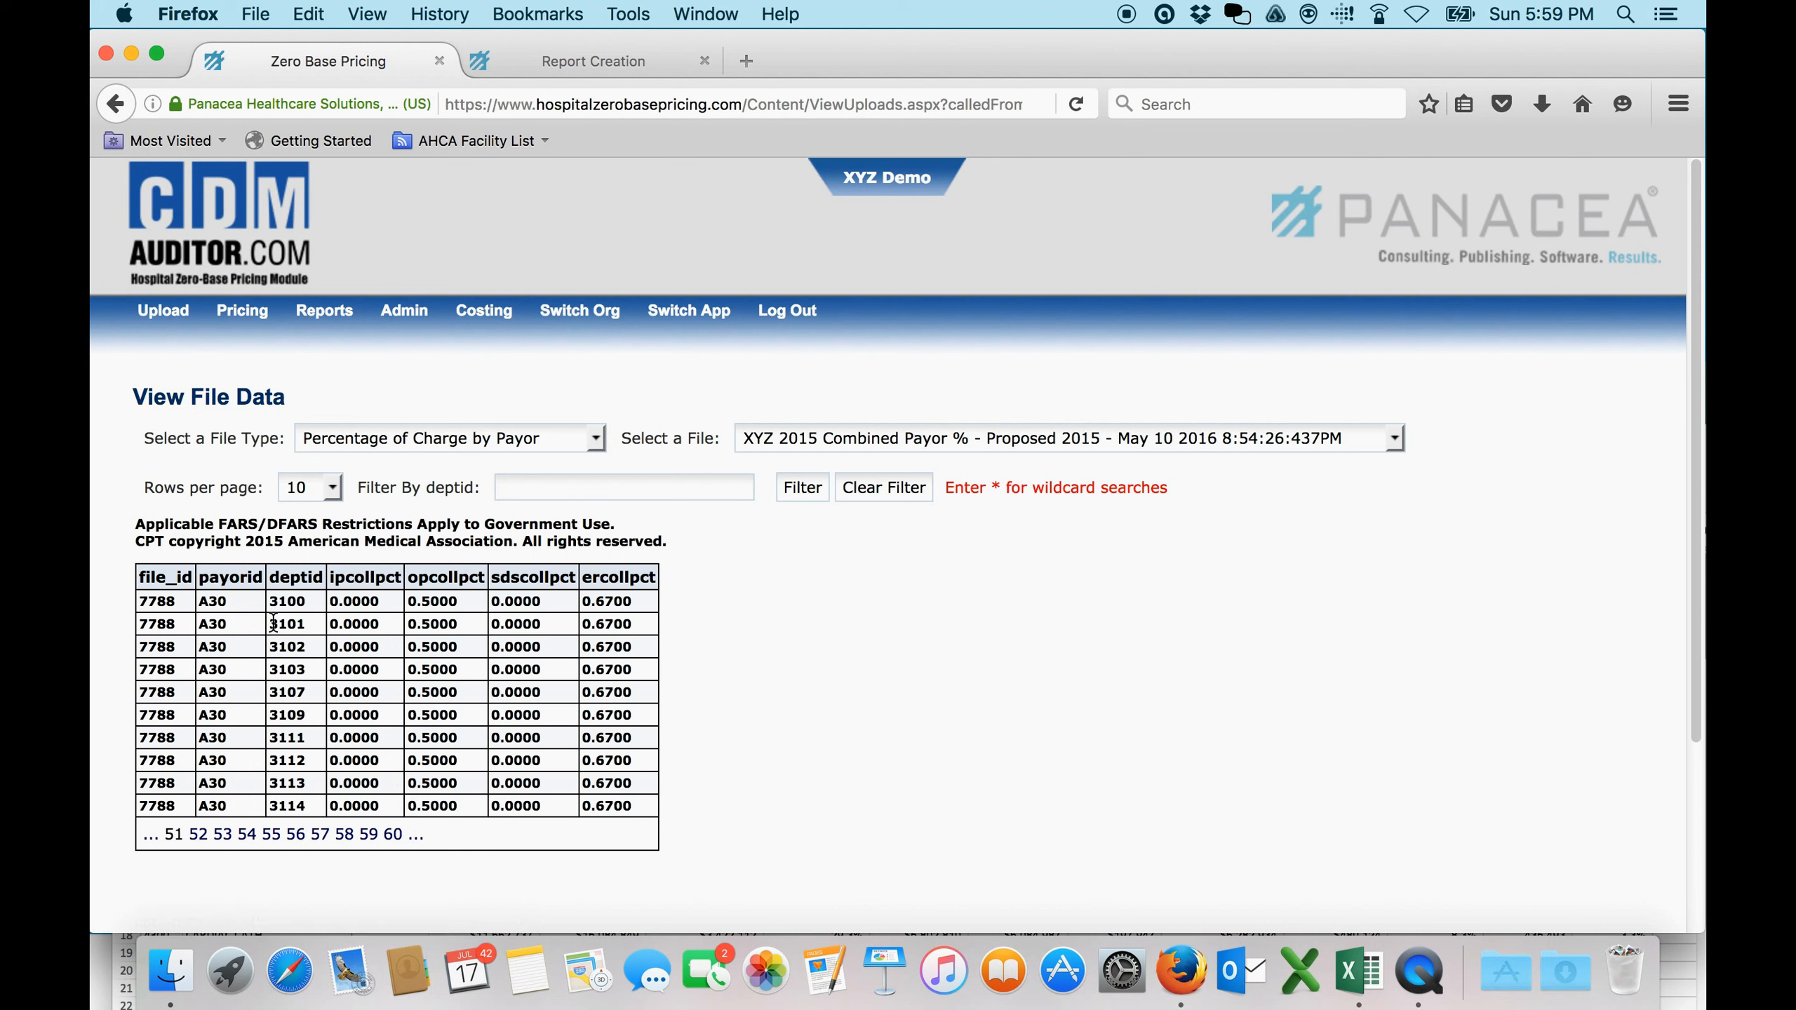
- Highlight payor A30 and its inpatient, outpatient, SDS and ER collection percentages for department 3100
double_click(203, 603)
drag(331, 601, 382, 607)
drag(411, 601, 470, 607)
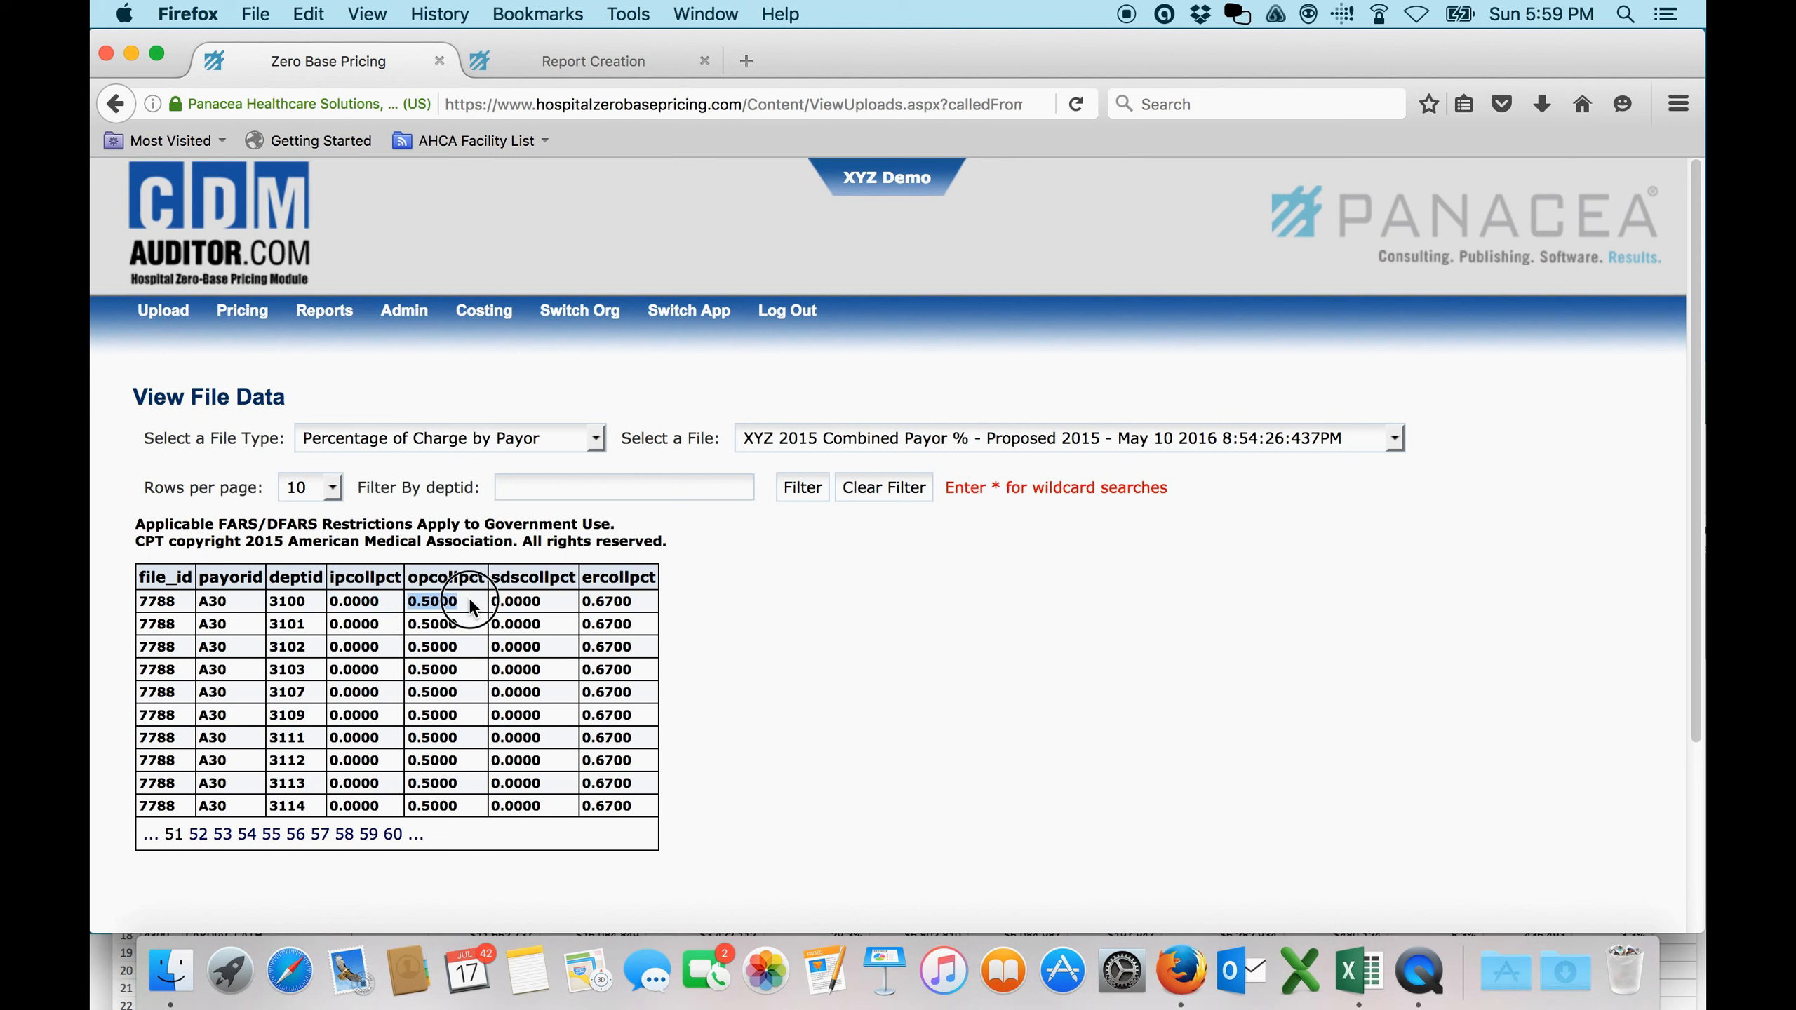
drag(545, 603, 491, 602)
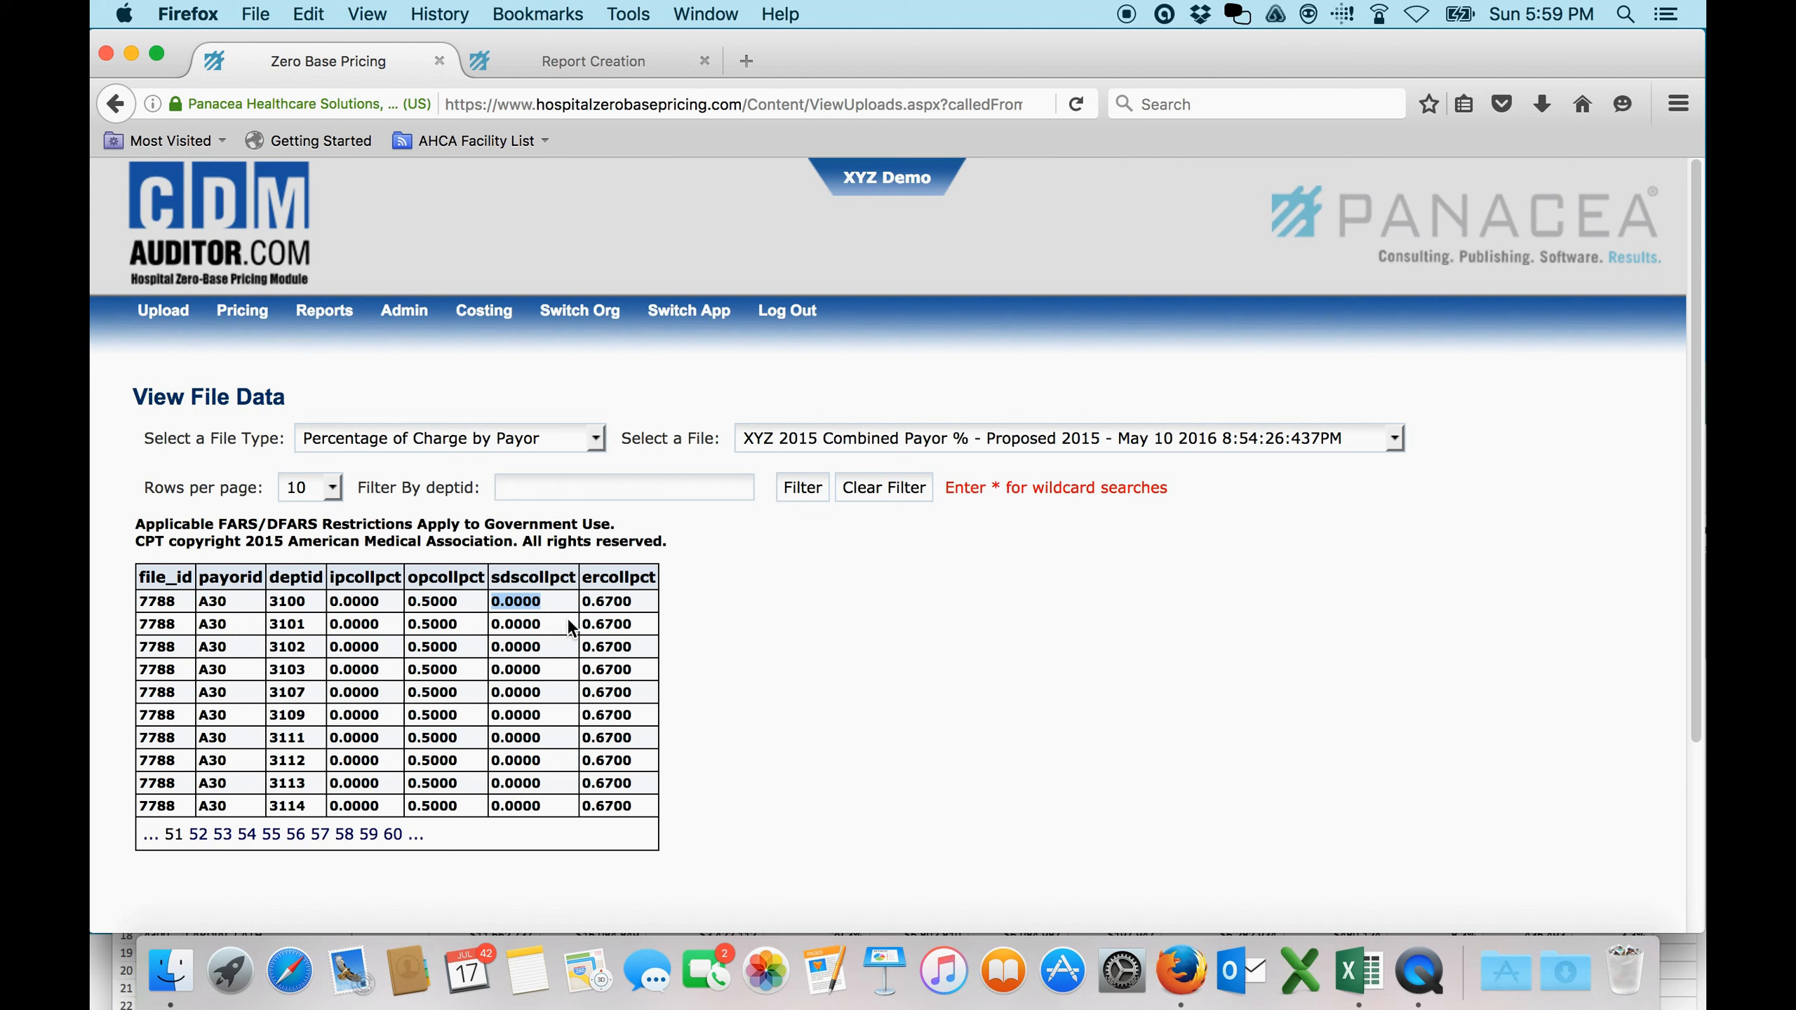
drag(632, 601, 588, 601)
drag(226, 601, 201, 607)
drag(461, 602, 420, 623)
- Return to the pricing configurations and load Near Final XYZ with Overrides-2016.07.17
click(247, 322)
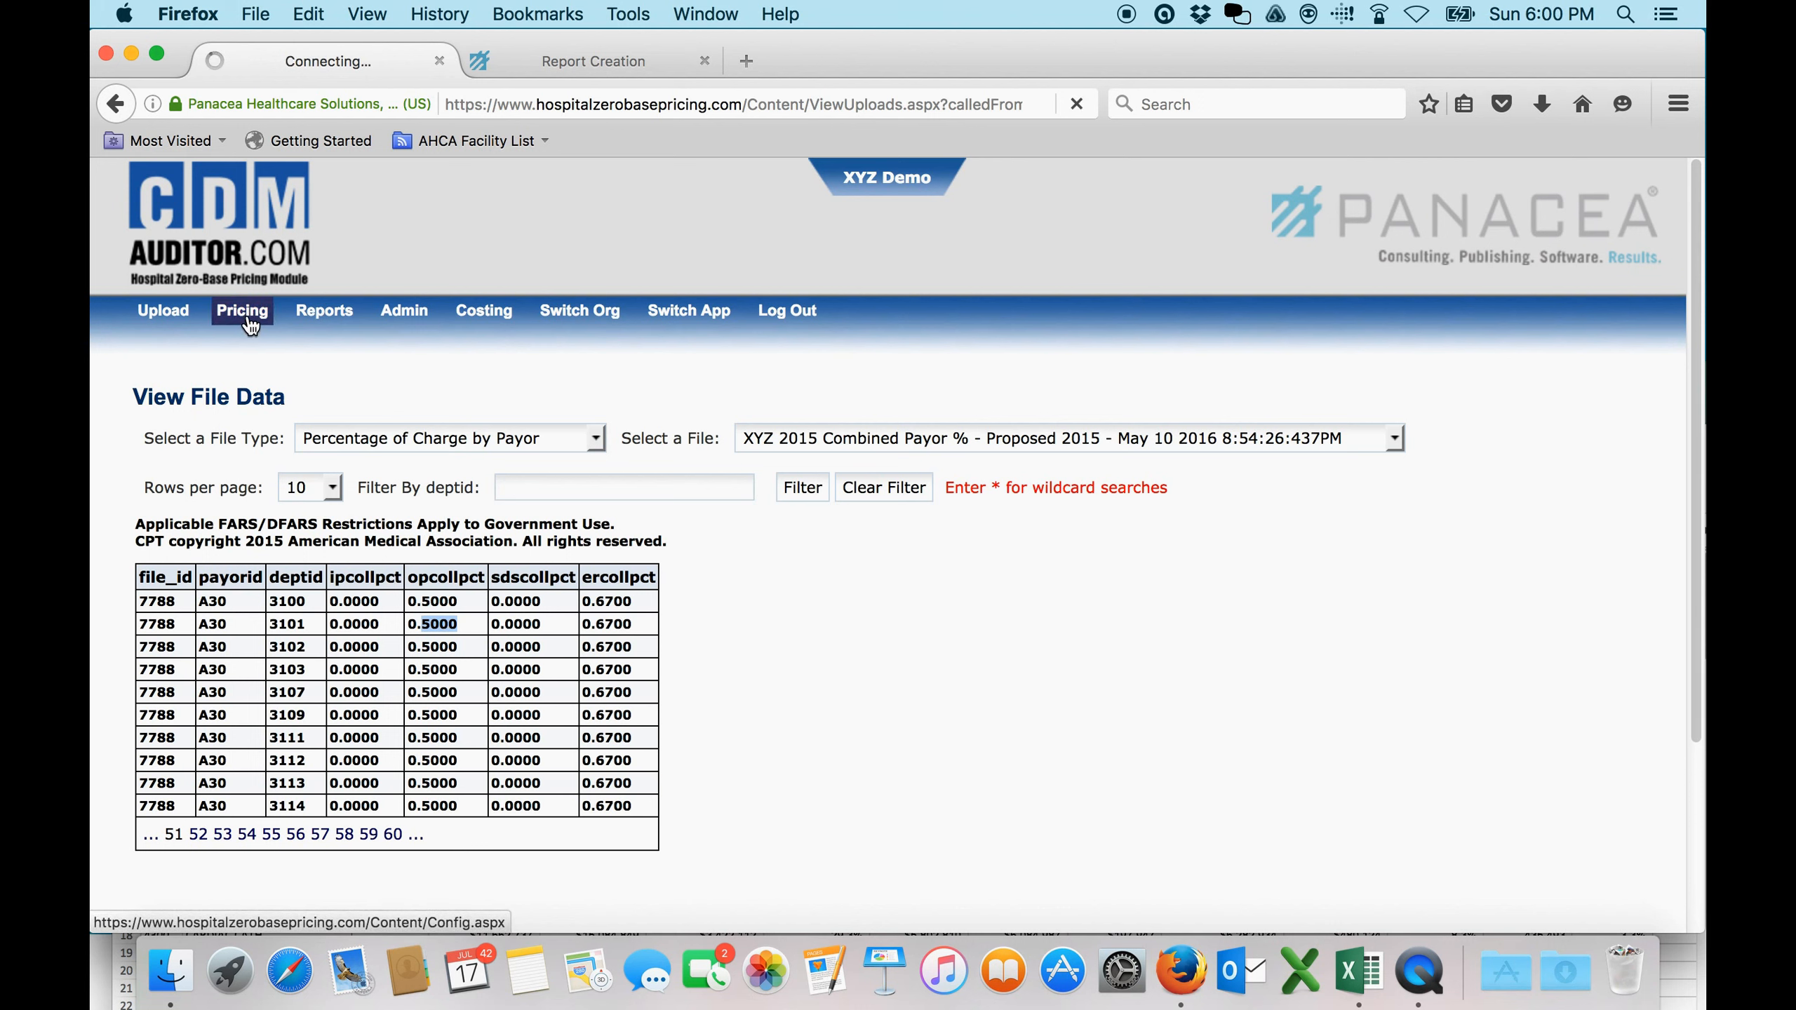
click(470, 402)
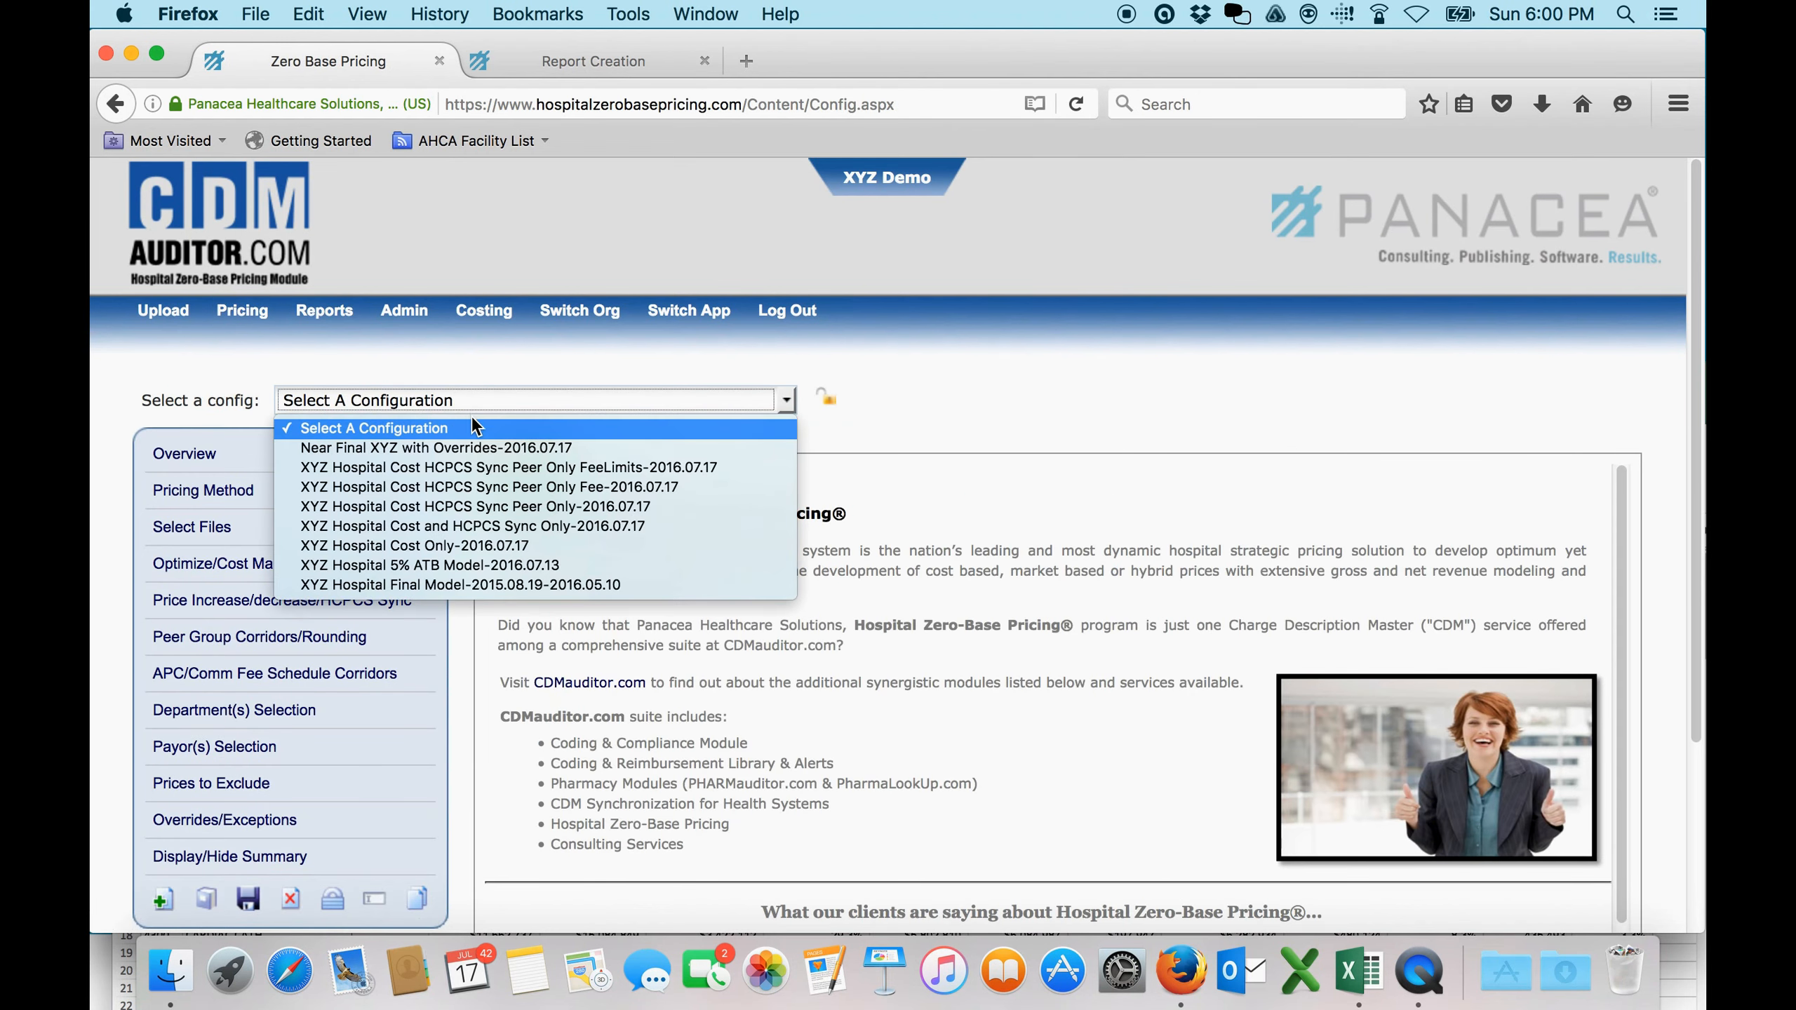
click(479, 447)
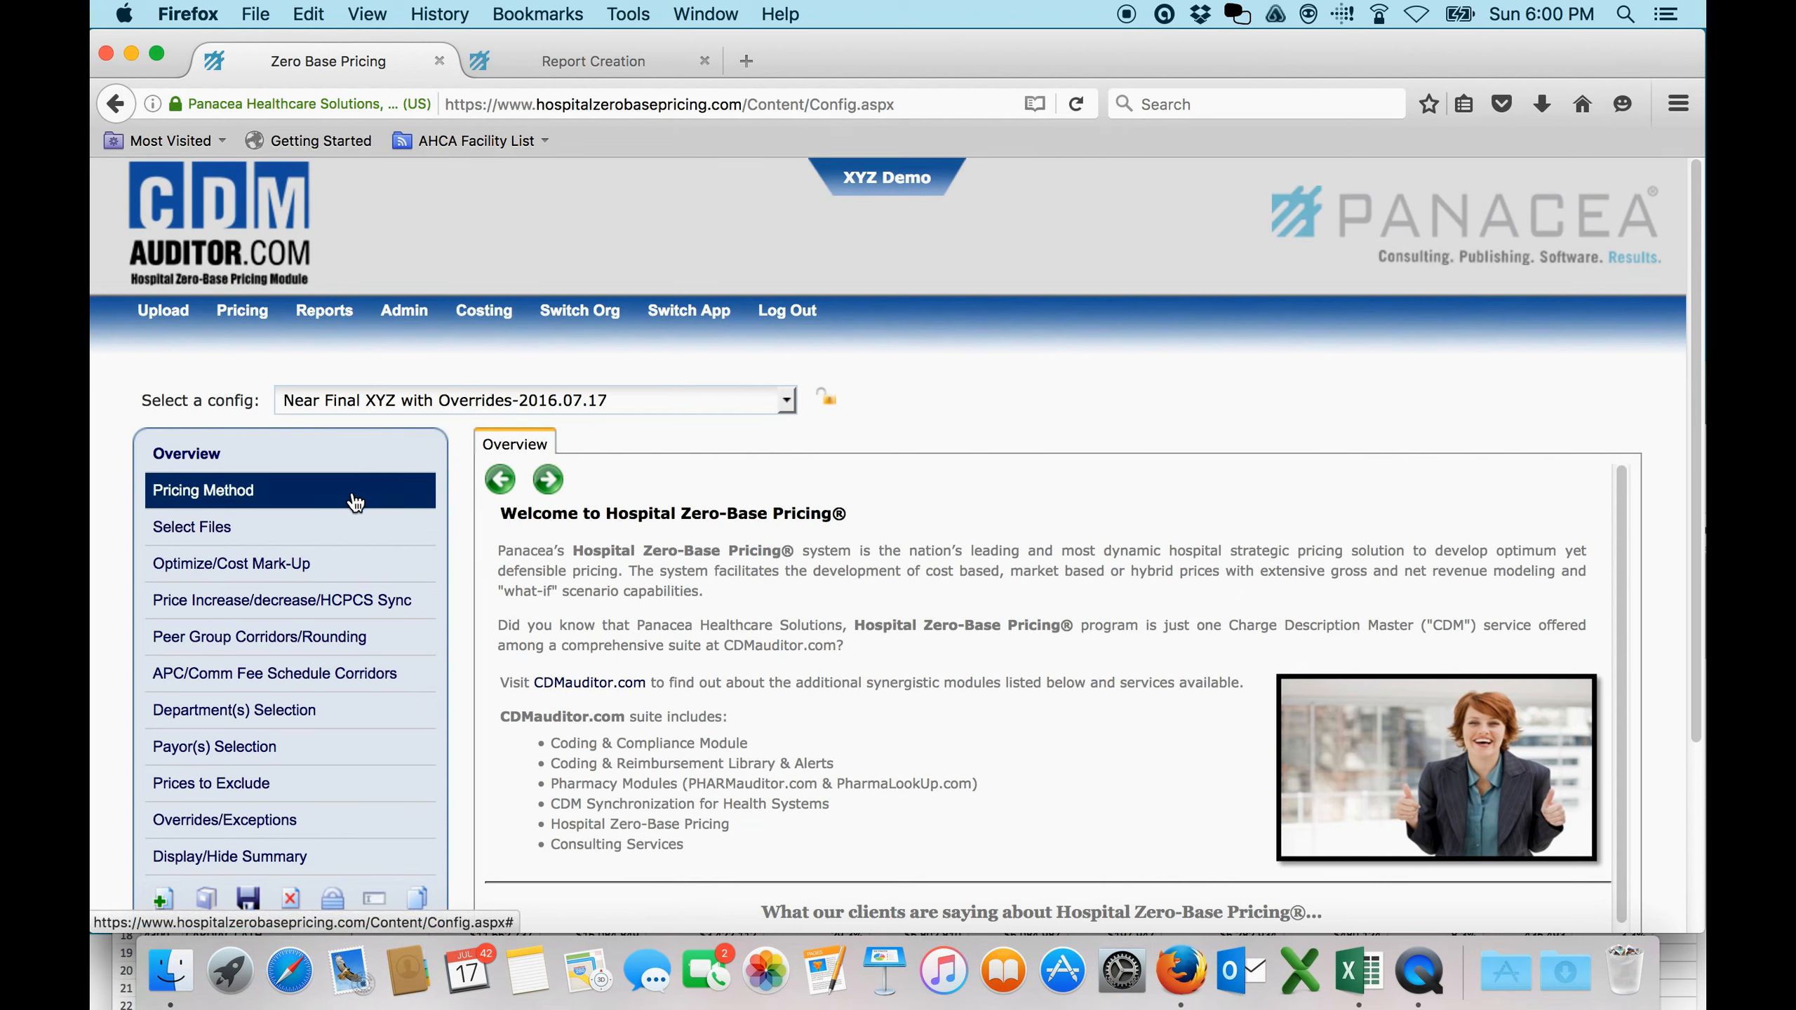
- Open the Optimize/Cost Mark-Up settings and review the cost markup factor and the peer group optimization option
click(329, 566)
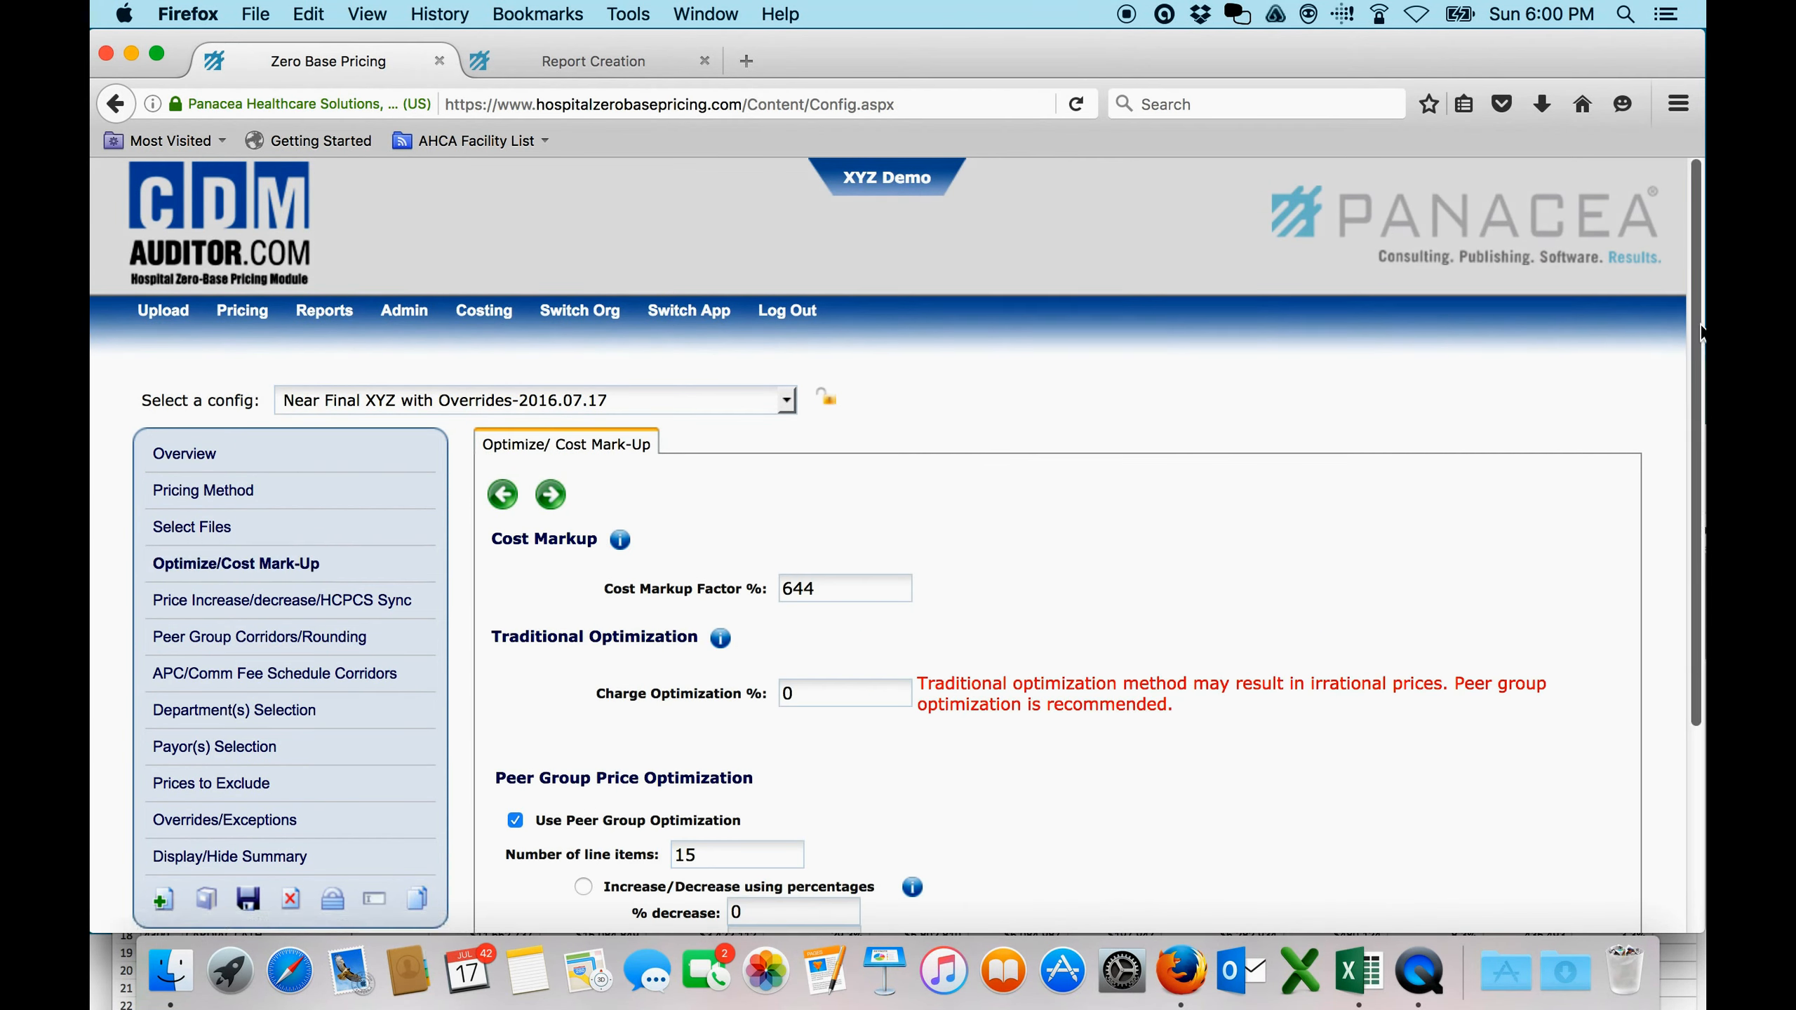
scroll(1098, 452, down, 2)
drag(831, 527, 766, 521)
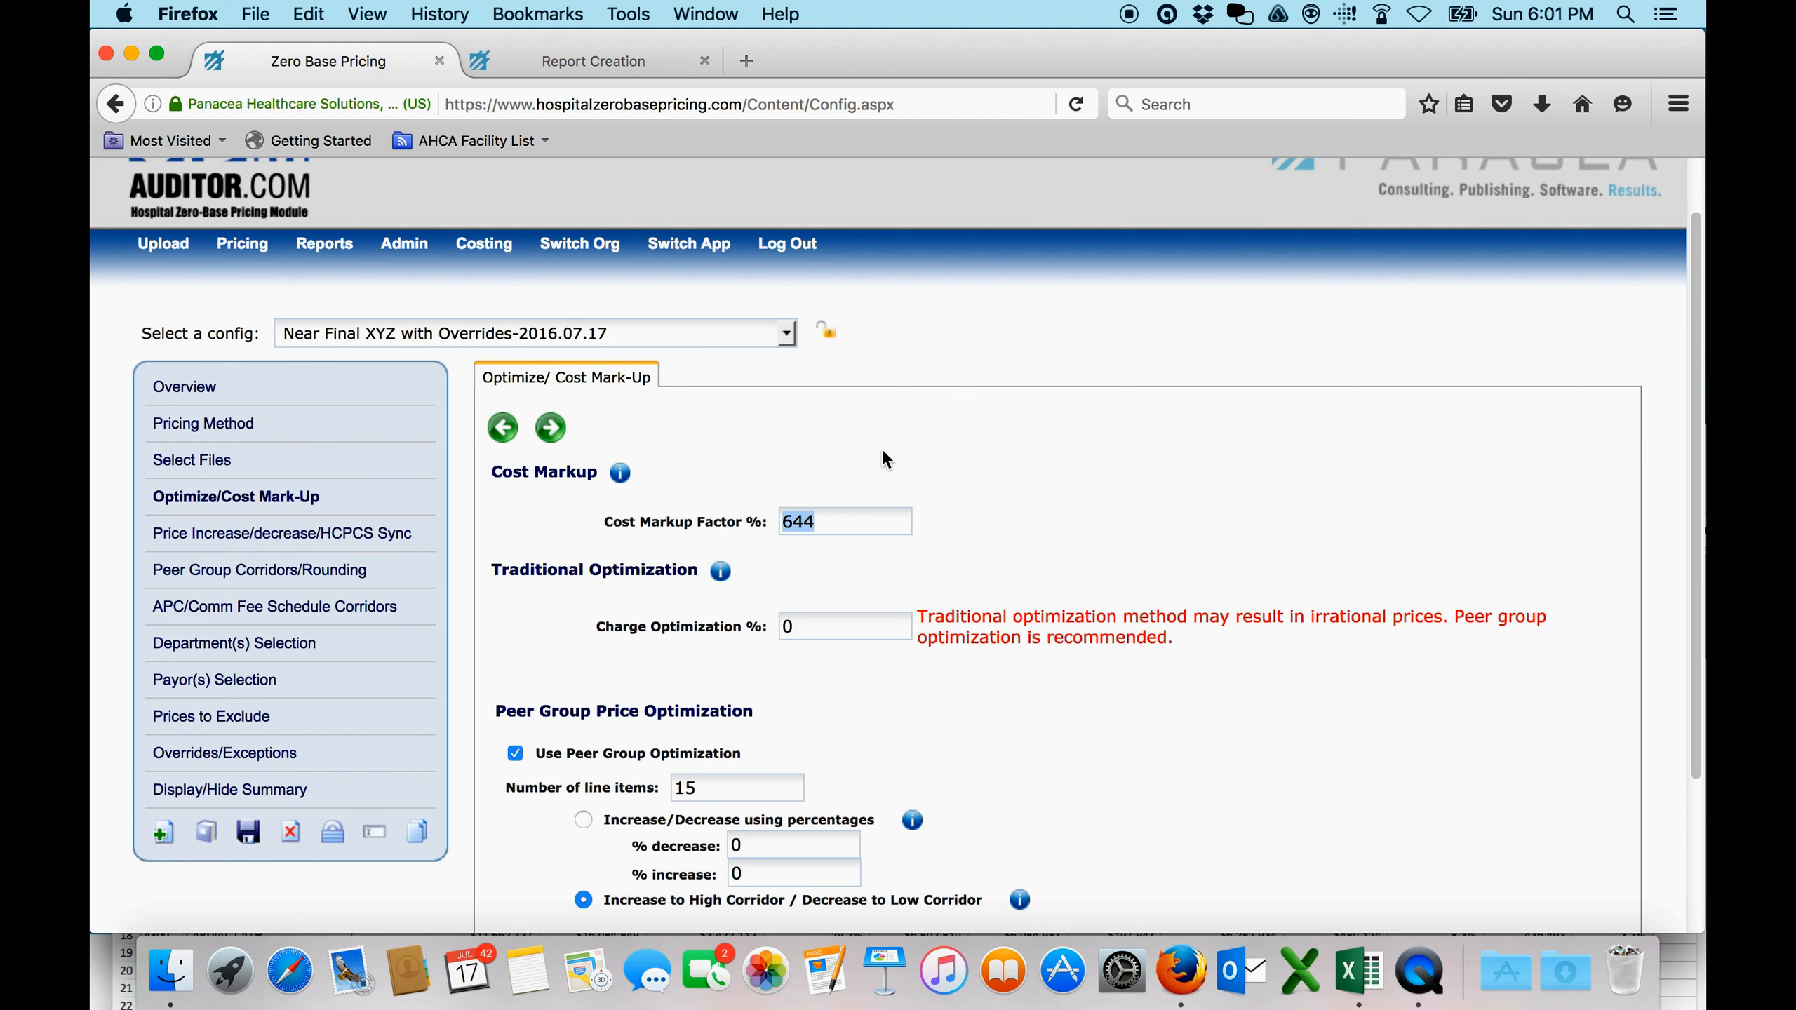
click(515, 753)
- Advance to Price Increase/decrease/HCPCS Sync and examine the across-the-board percentages for high and low contribution procedures
click(553, 427)
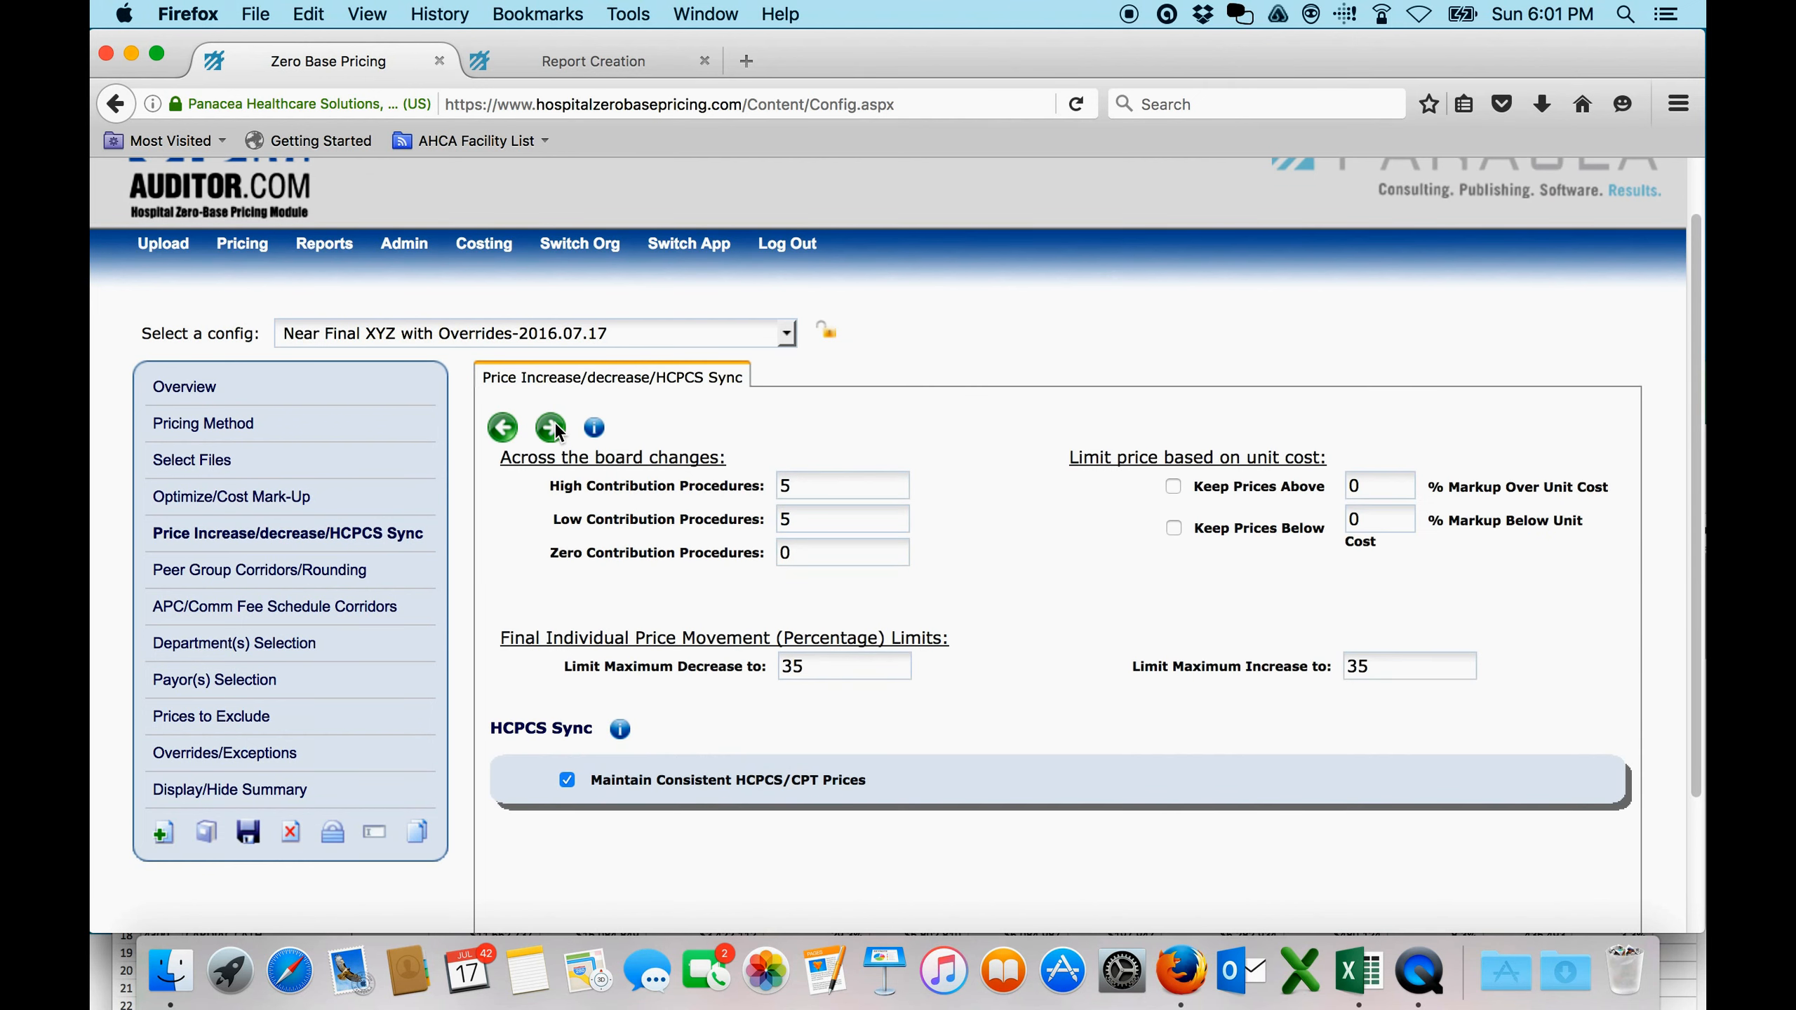
click(786, 485)
double_click(774, 520)
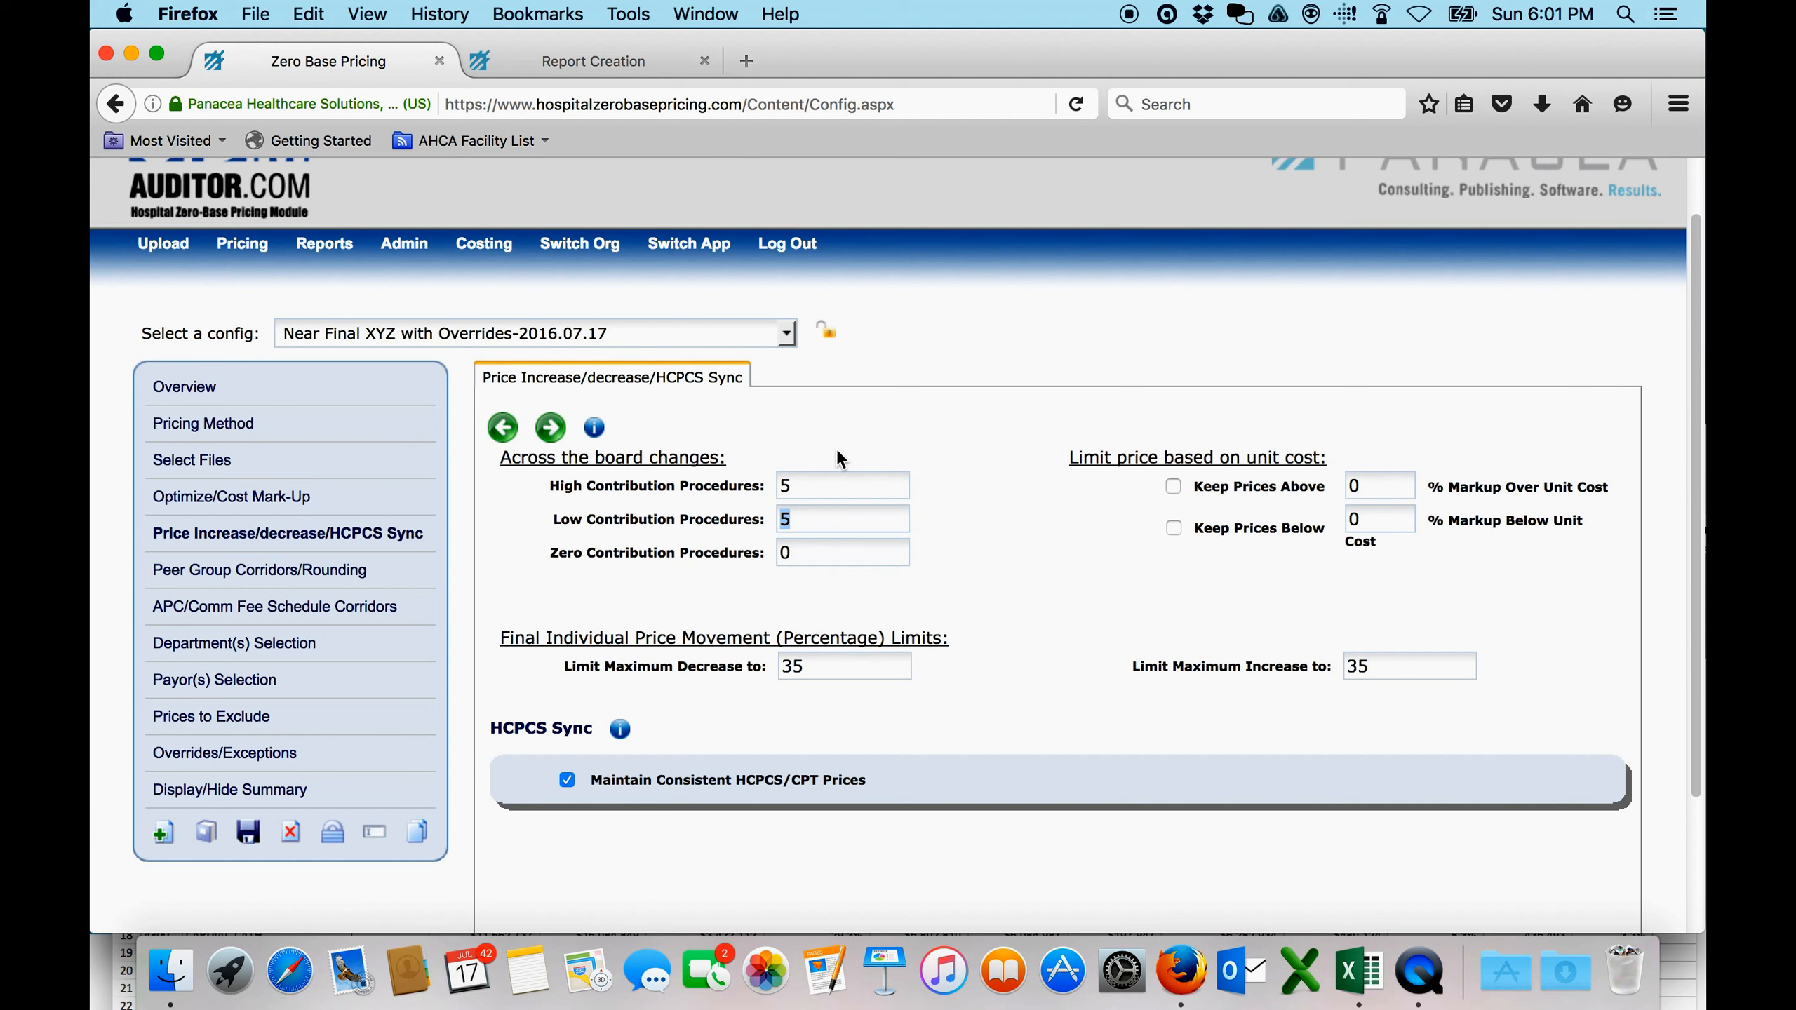
drag(801, 486, 776, 485)
double_click(795, 518)
double_click(788, 486)
click(794, 486)
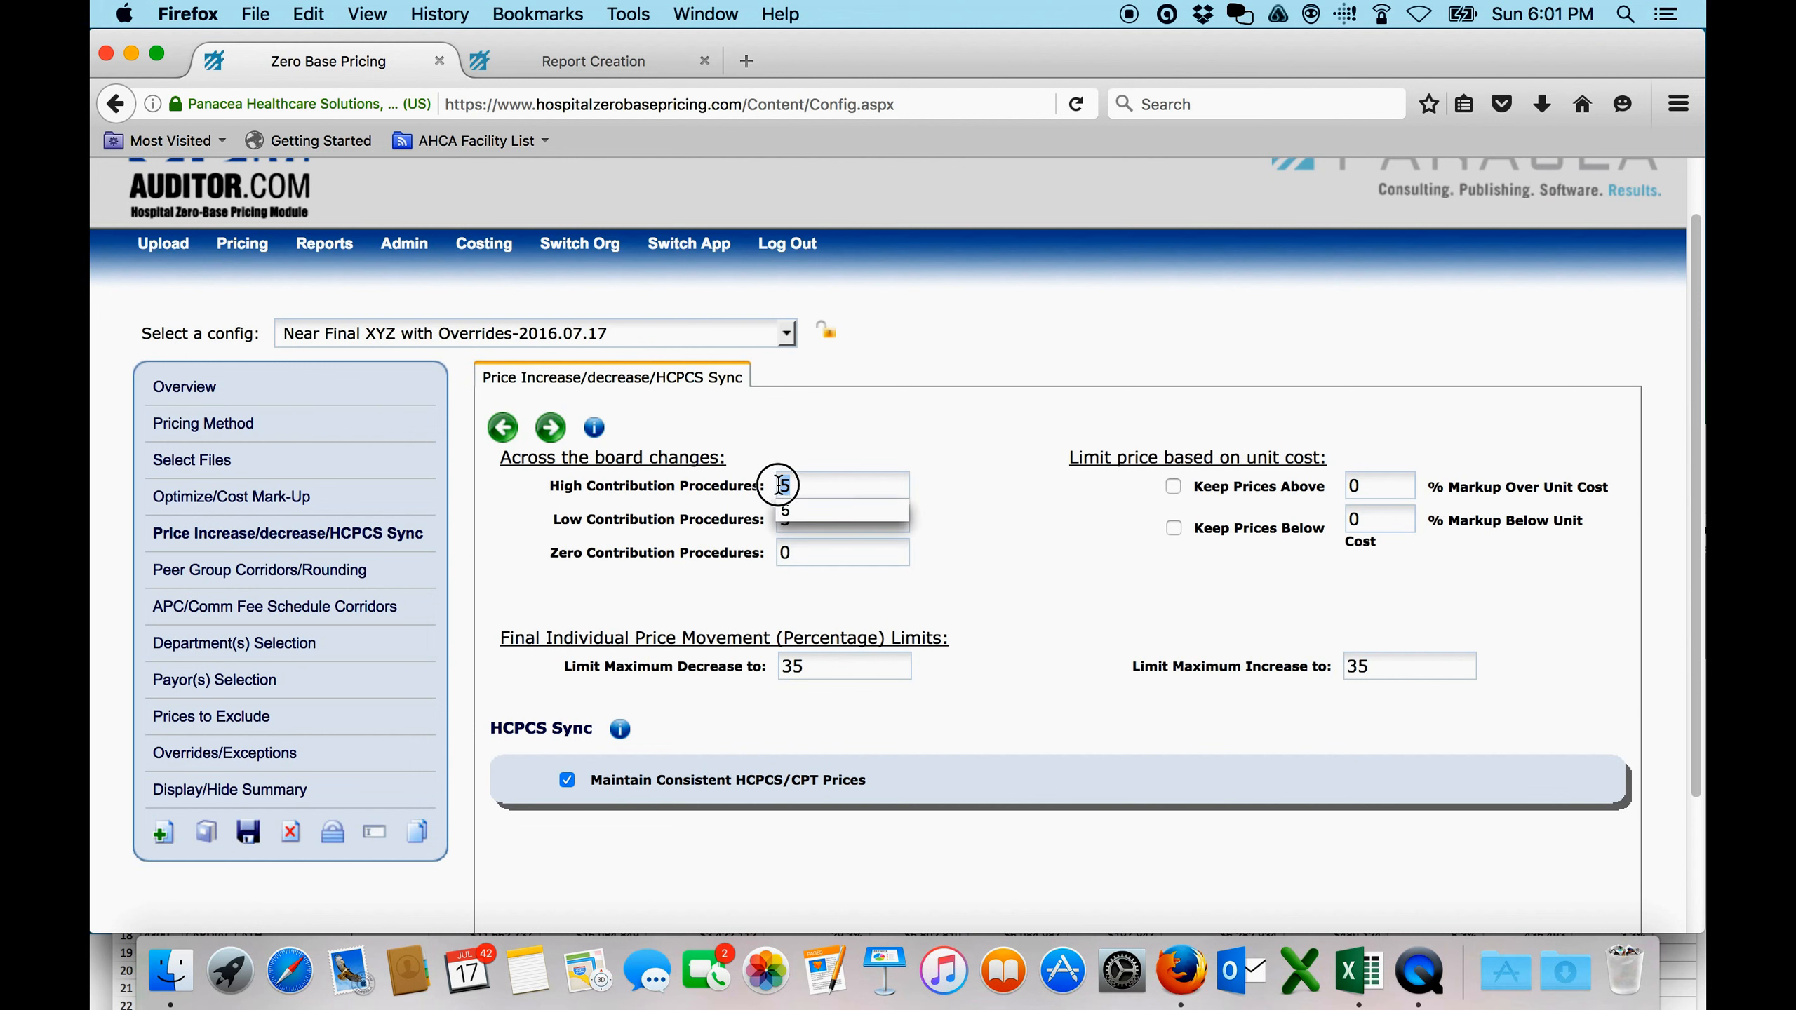
click(994, 525)
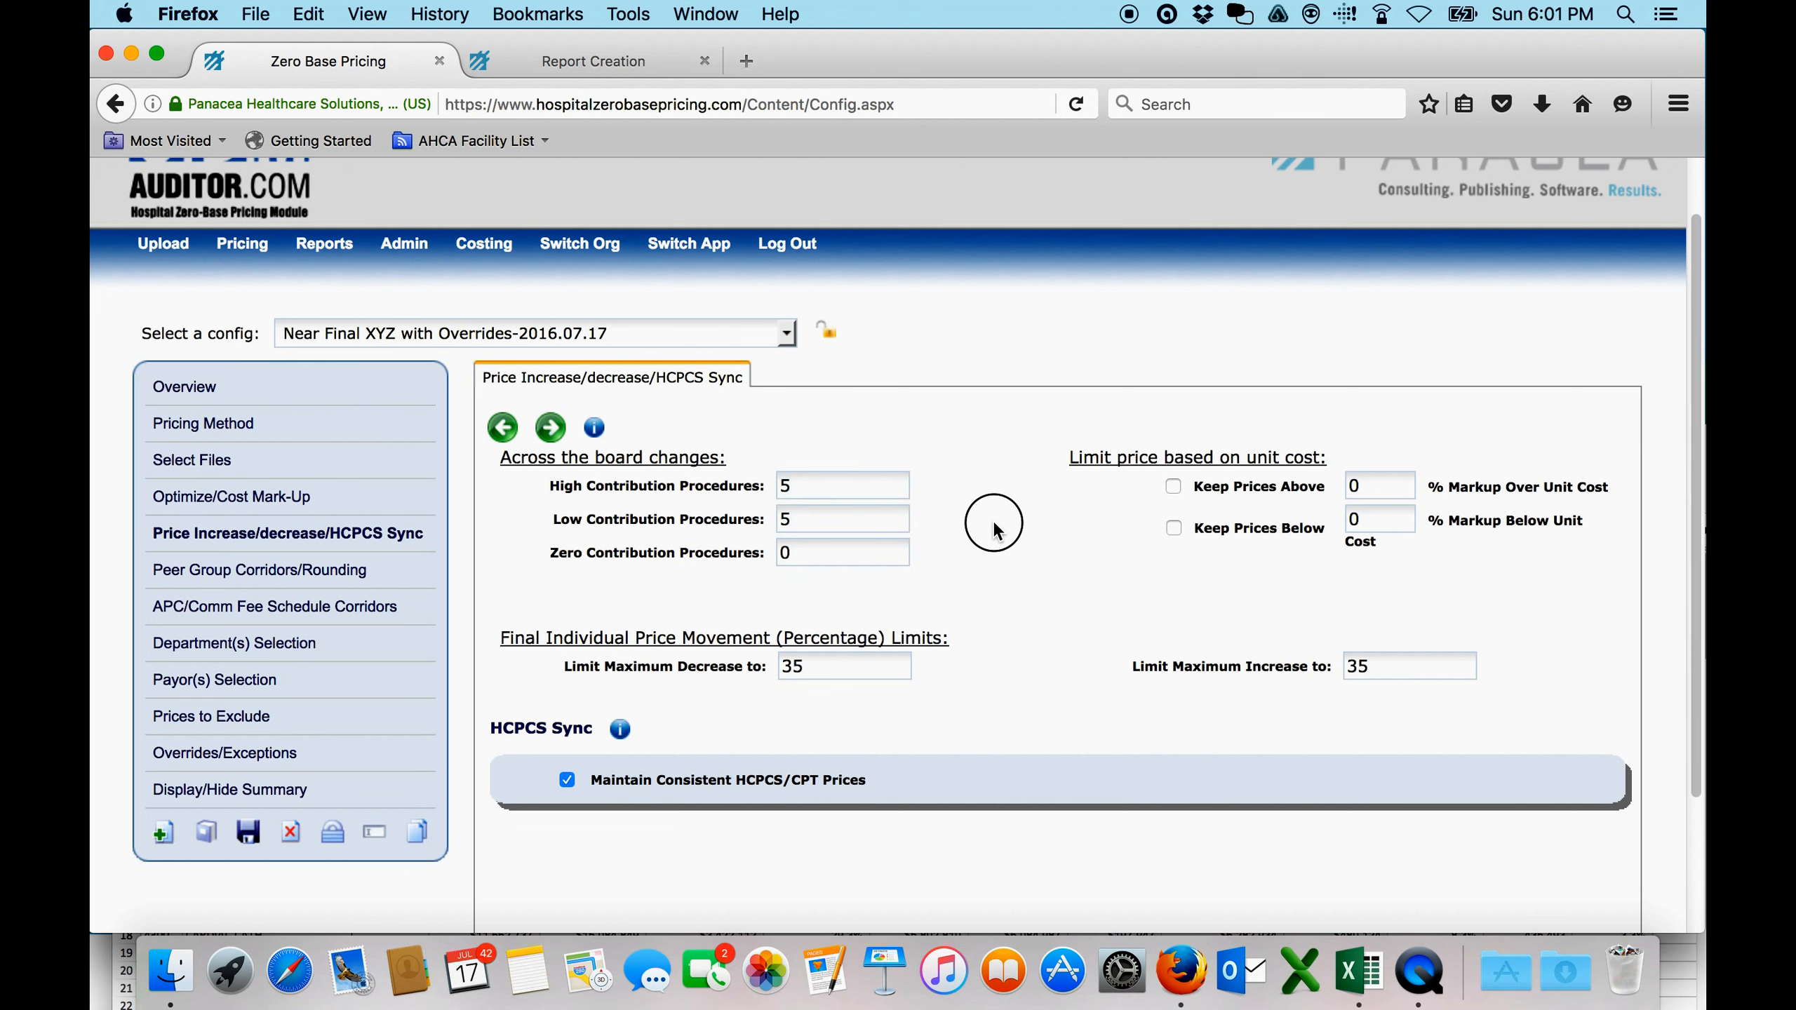
- Examine the maximum price decrease and increase limits and the option to maintain consistent HCPCS/CPT prices
drag(810, 666, 767, 666)
drag(1374, 667, 1340, 668)
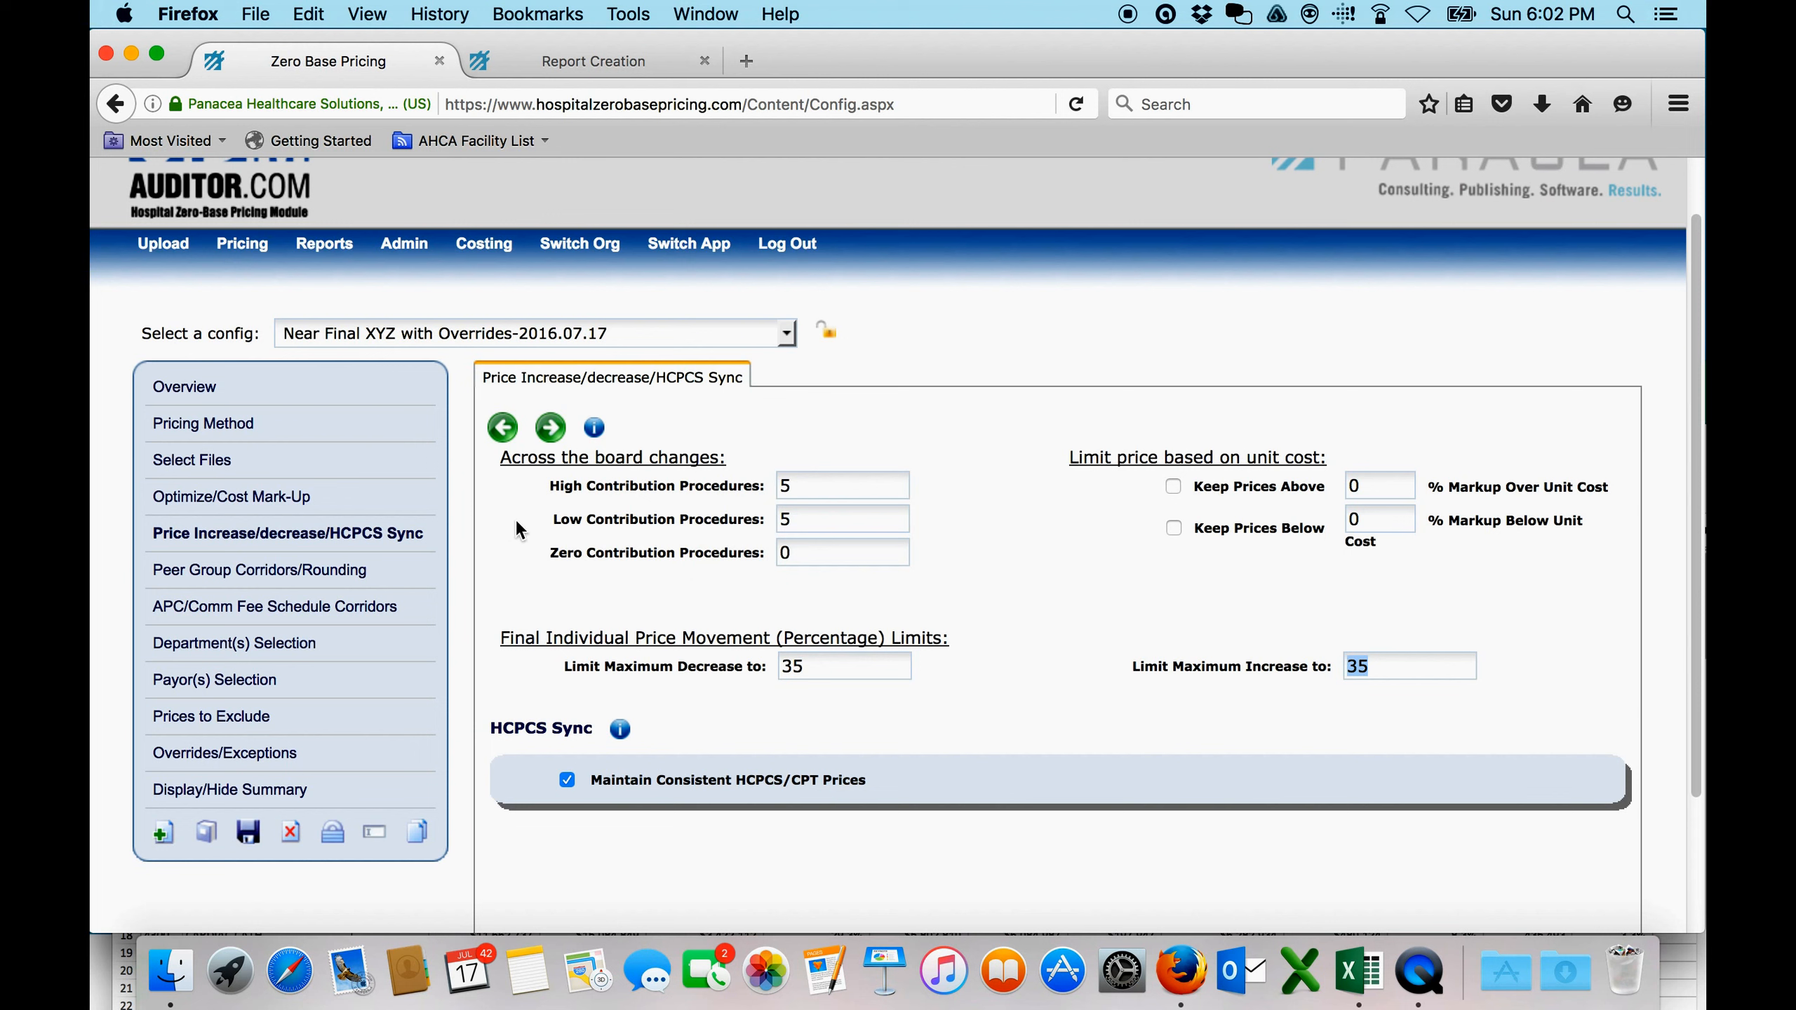
click(567, 782)
- Advance to the peer group corridors and examine the lower and upper peer average percentages and the peer inflation percent
click(551, 427)
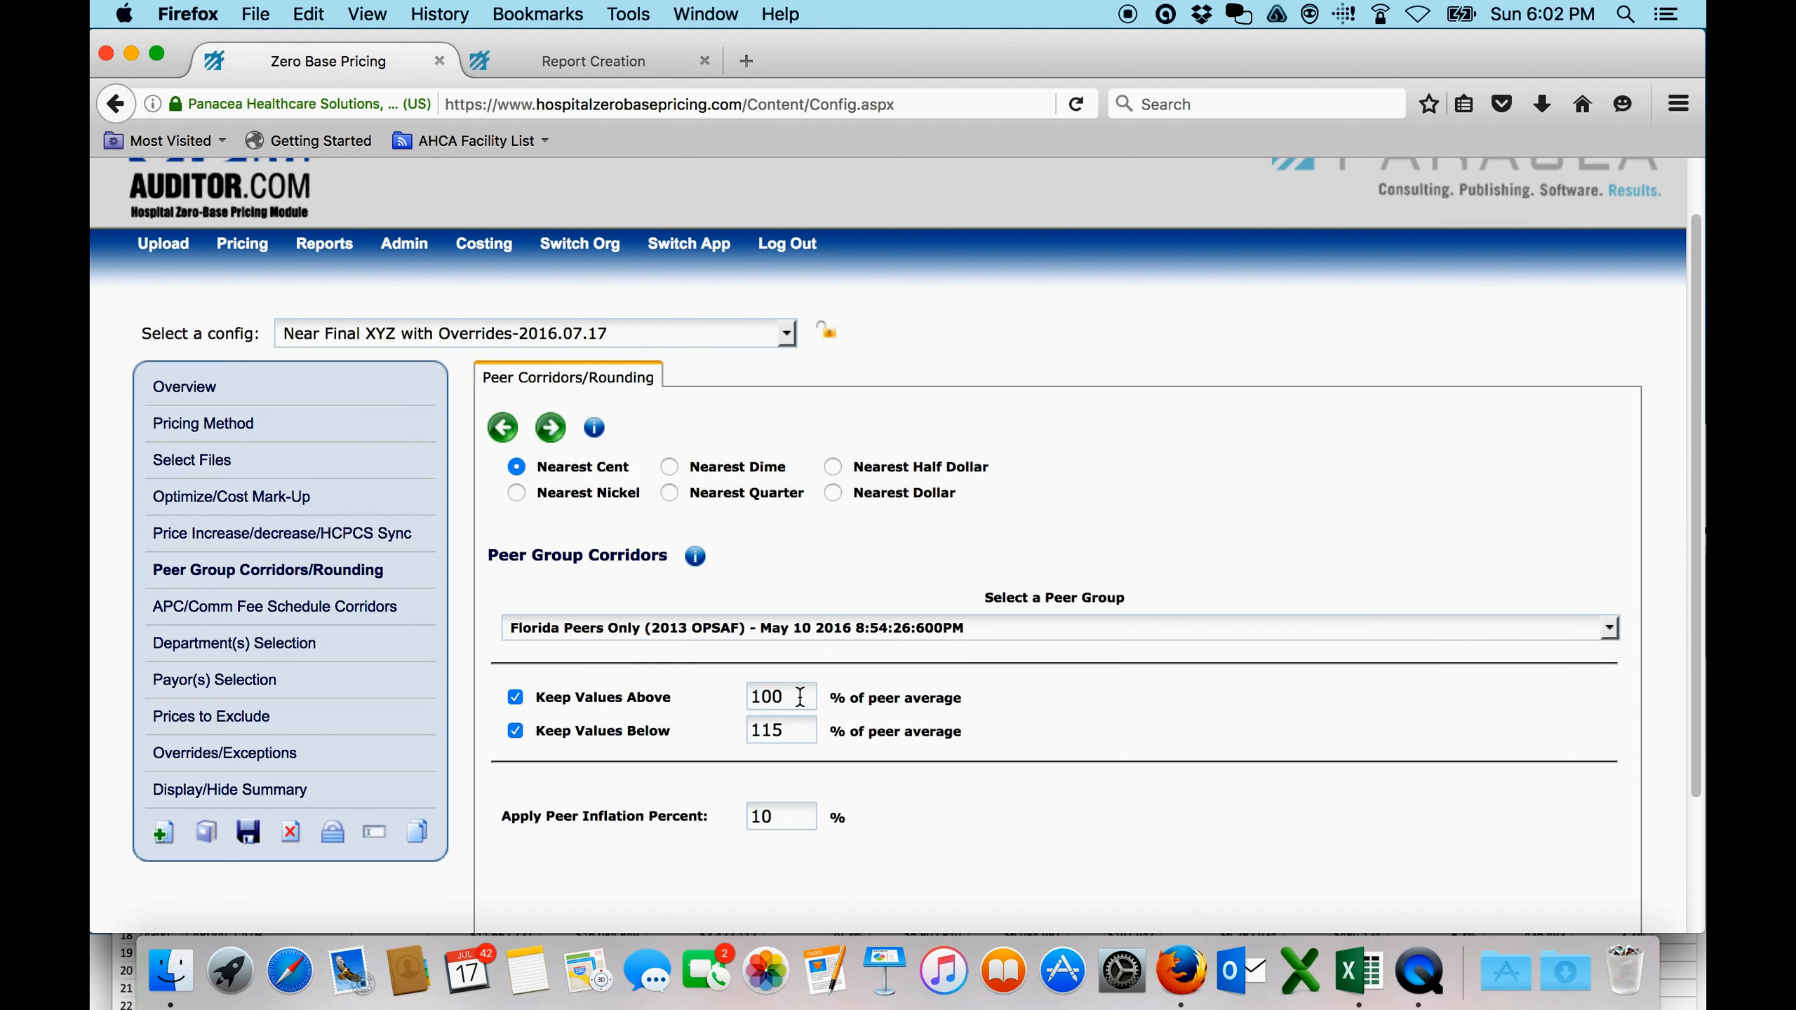
drag(796, 696, 733, 694)
drag(793, 729, 736, 728)
drag(780, 818, 718, 816)
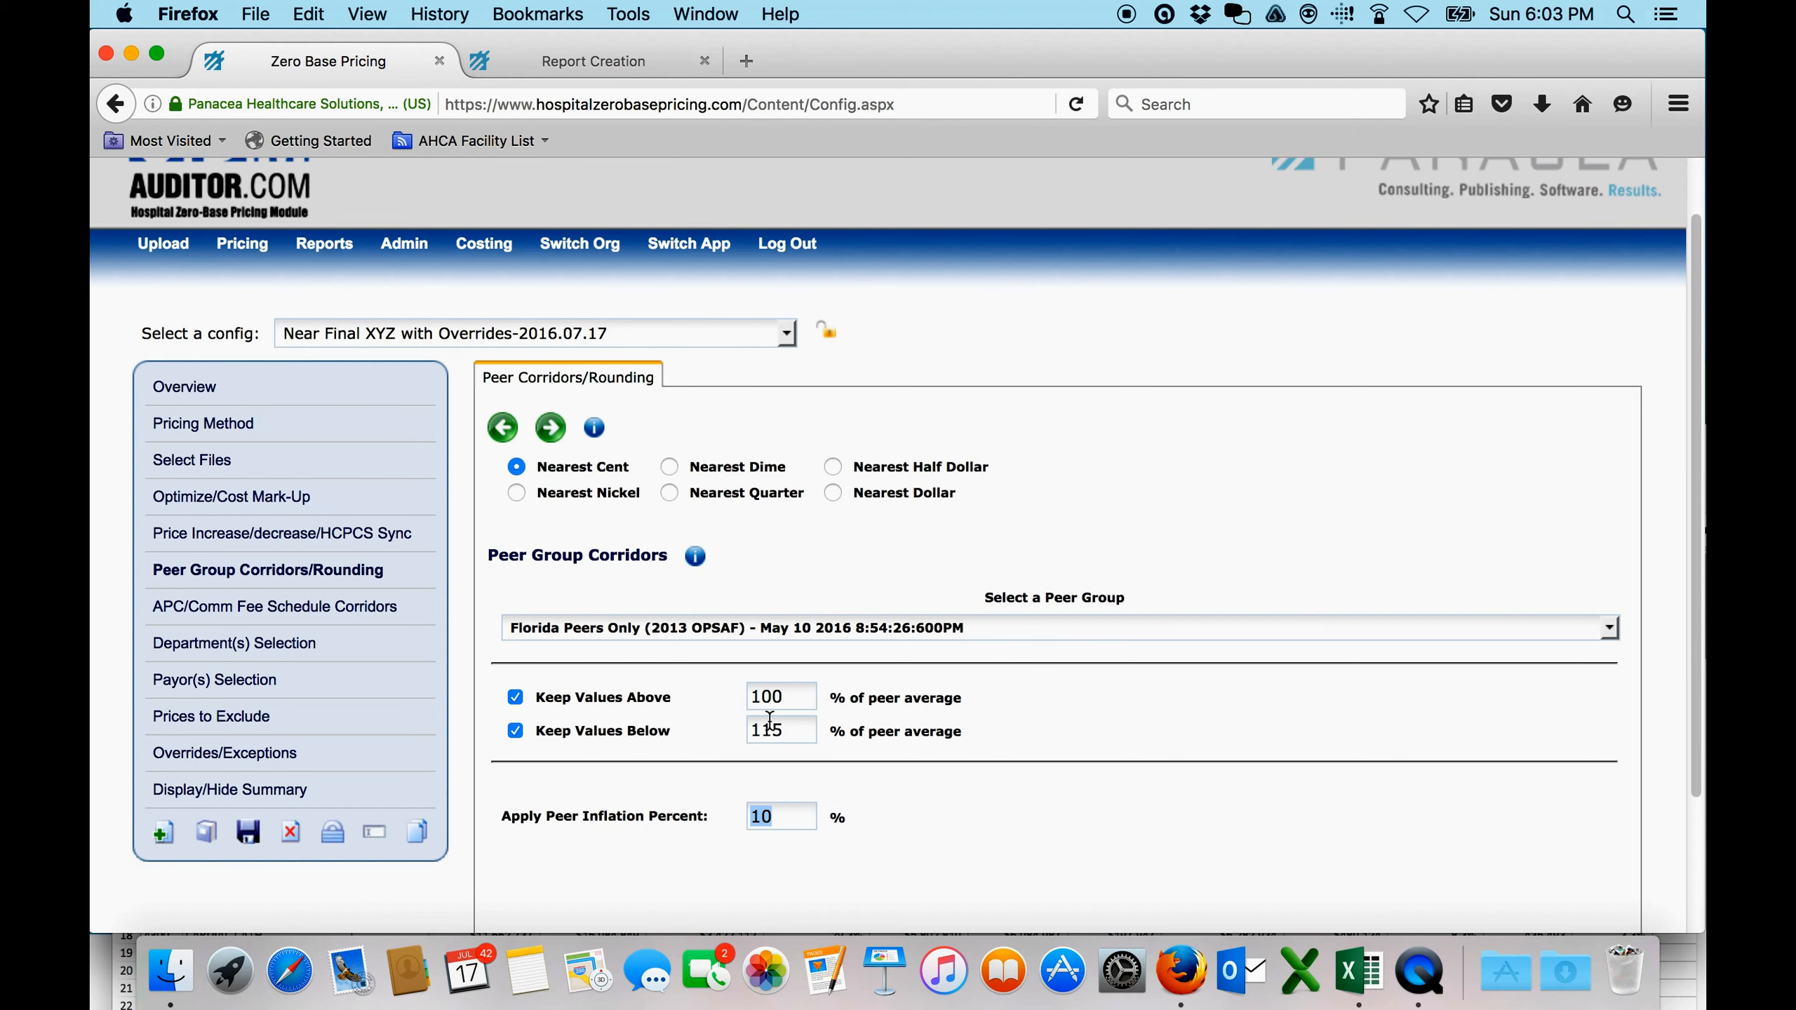
- Advance to the APC/Comm Fee Schedule Corridors and examine the minimum price ratios for APC, Medicare fee and commercial fee schedules
click(550, 429)
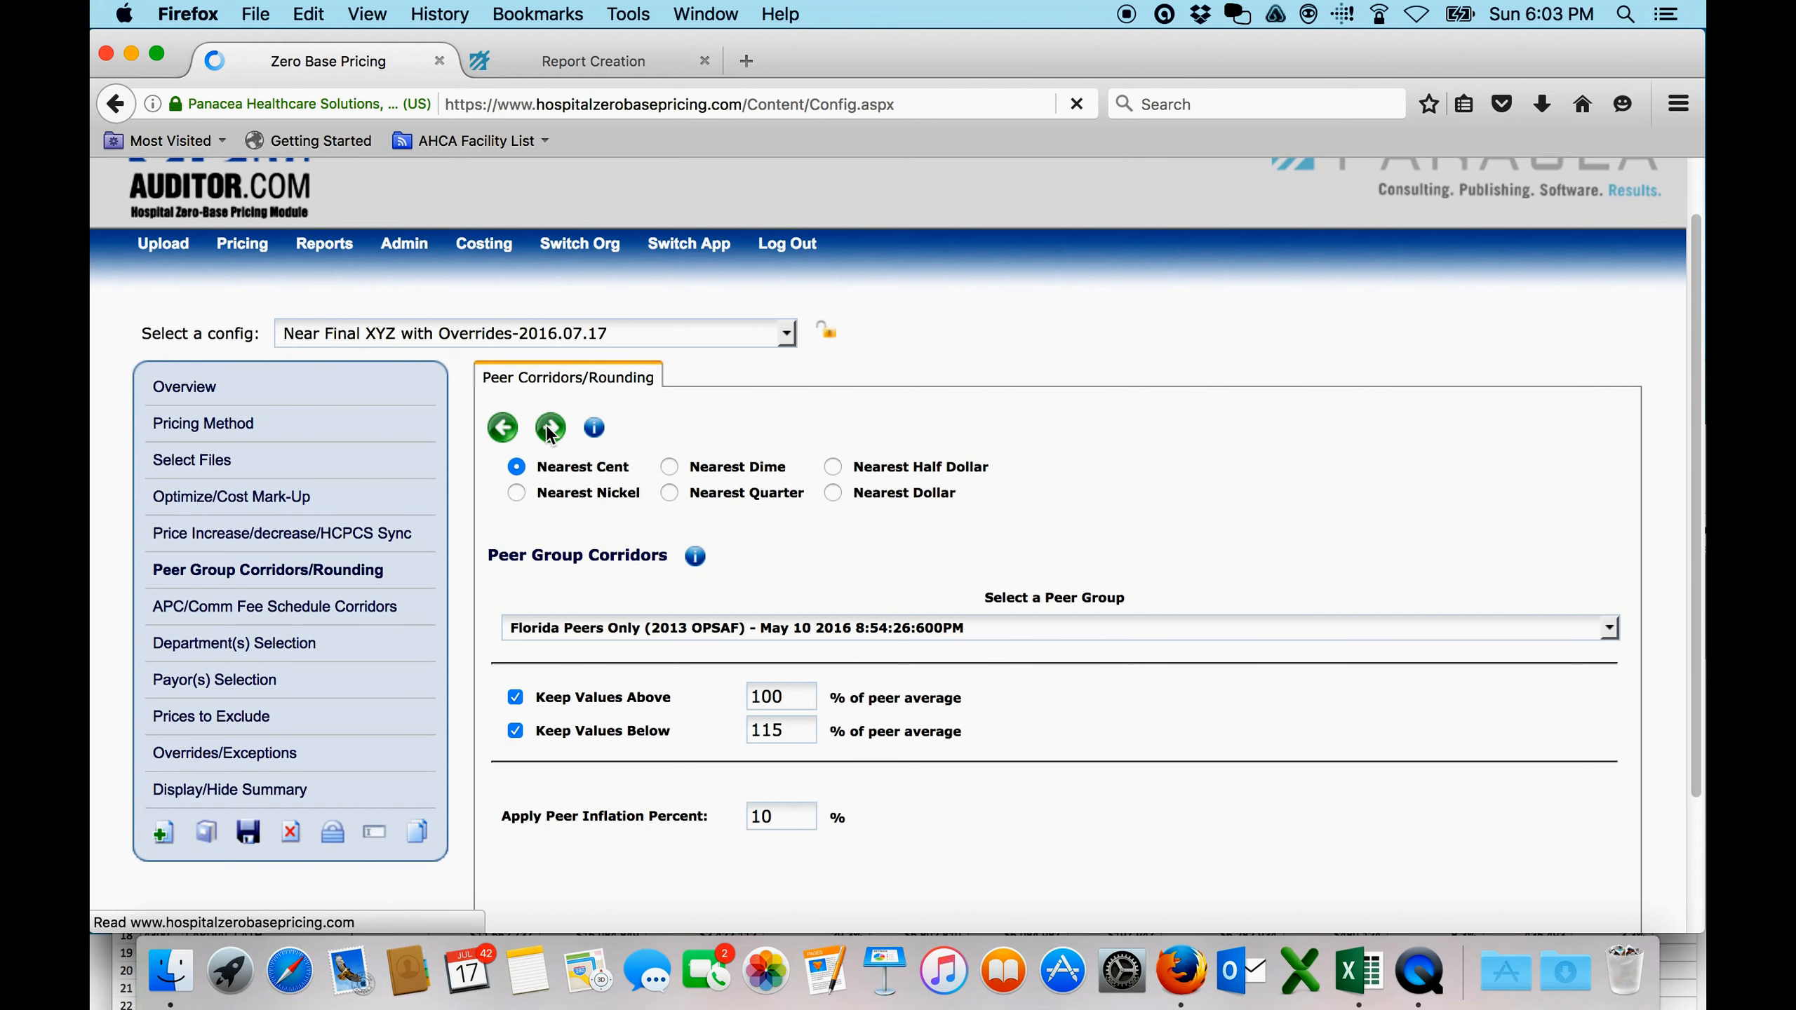
drag(1693, 427, 1694, 559)
drag(978, 481, 938, 481)
drag(983, 593, 926, 584)
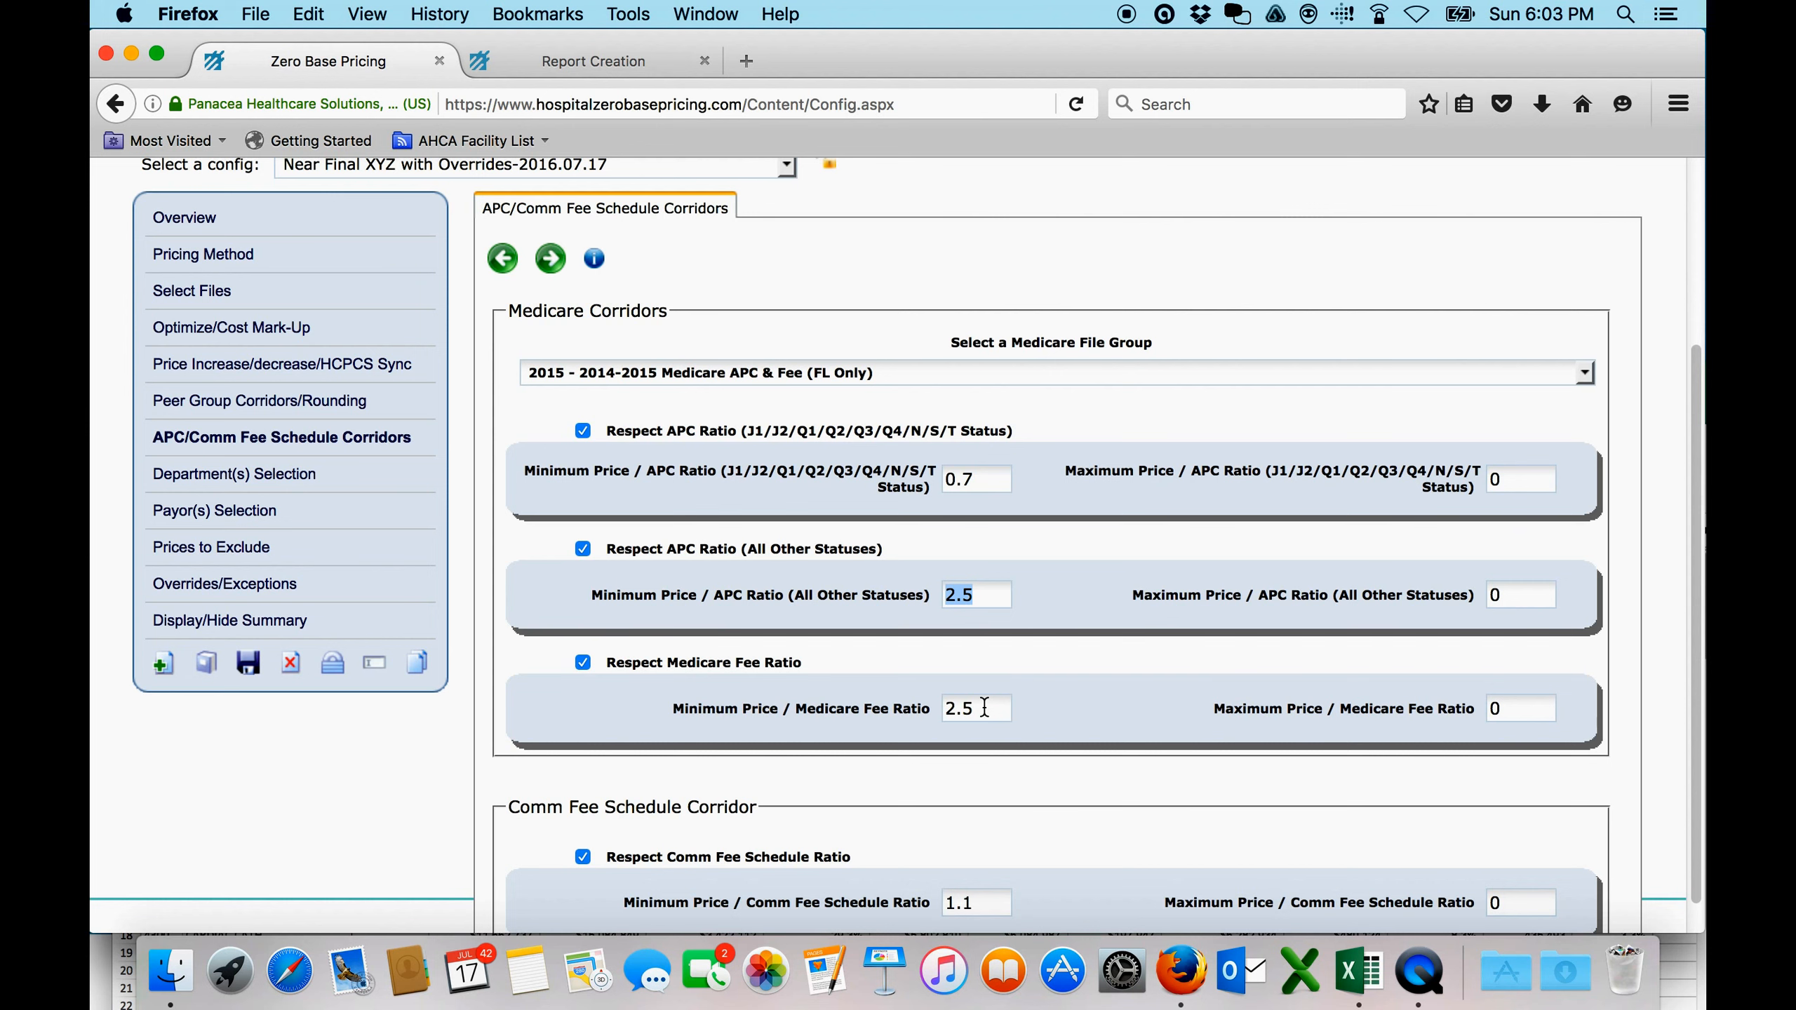
drag(985, 707, 922, 706)
scroll(1697, 433, down, 2)
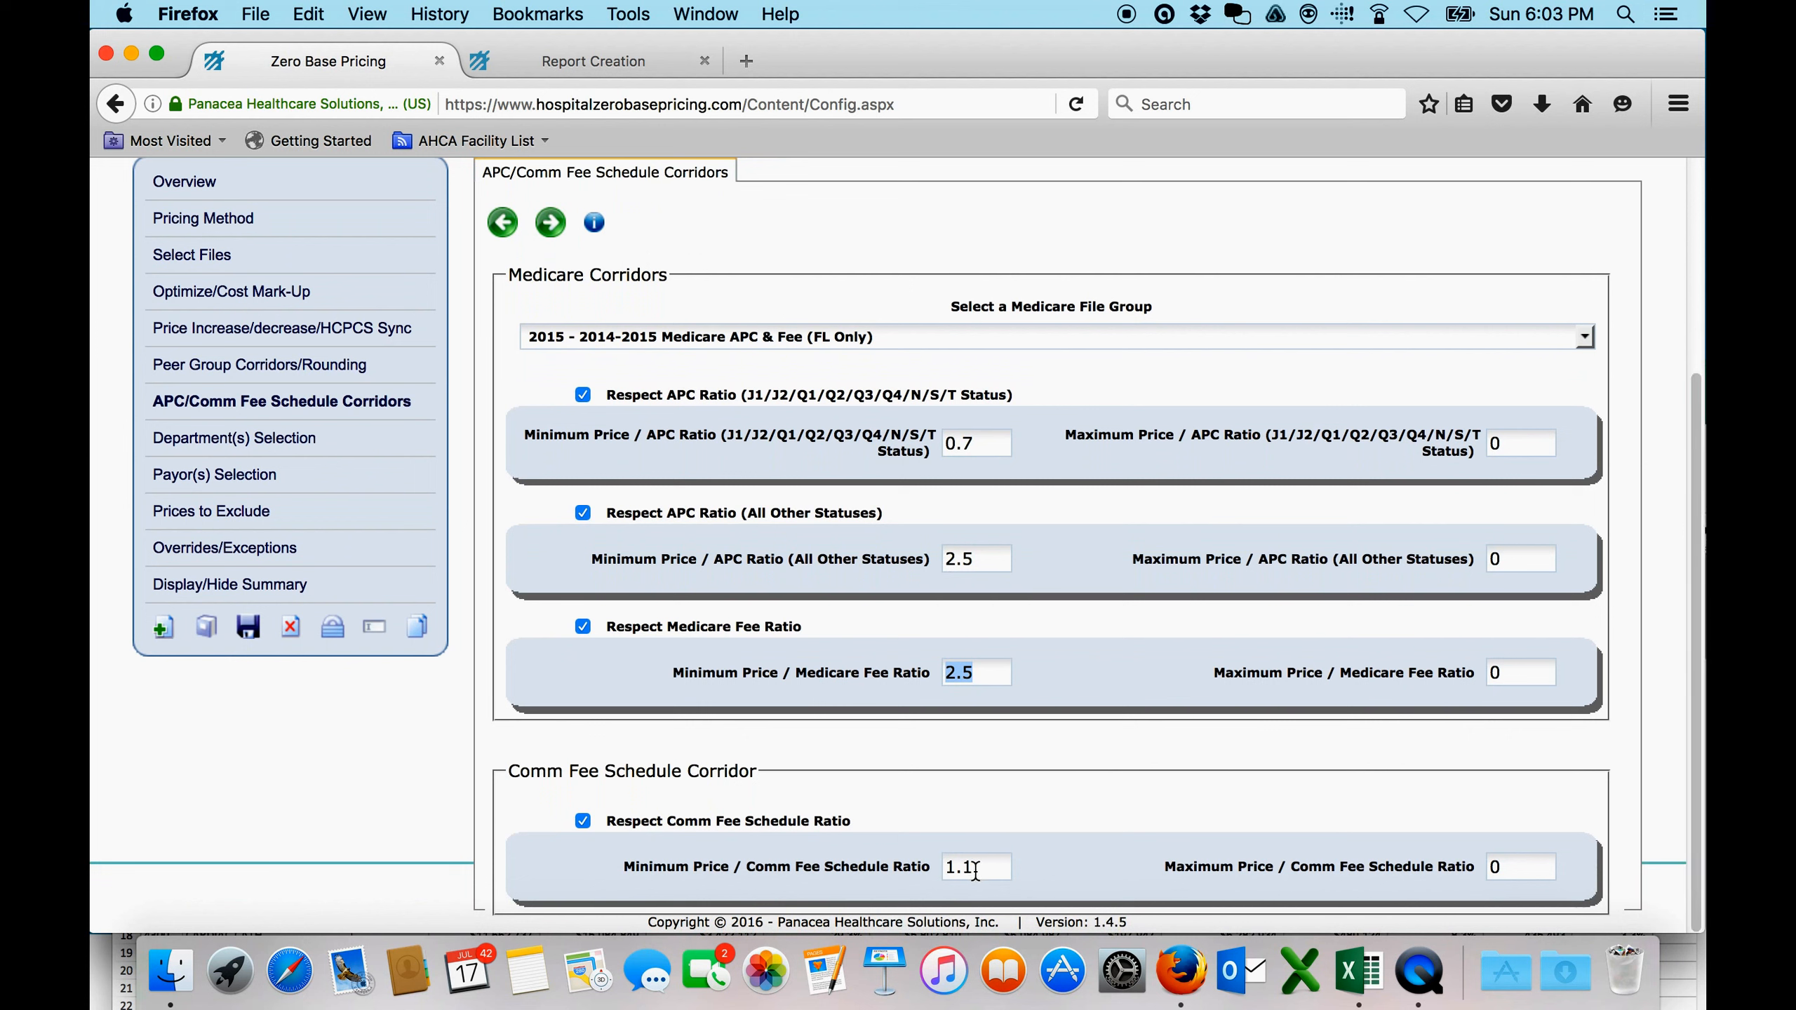
drag(980, 867, 934, 867)
click(971, 868)
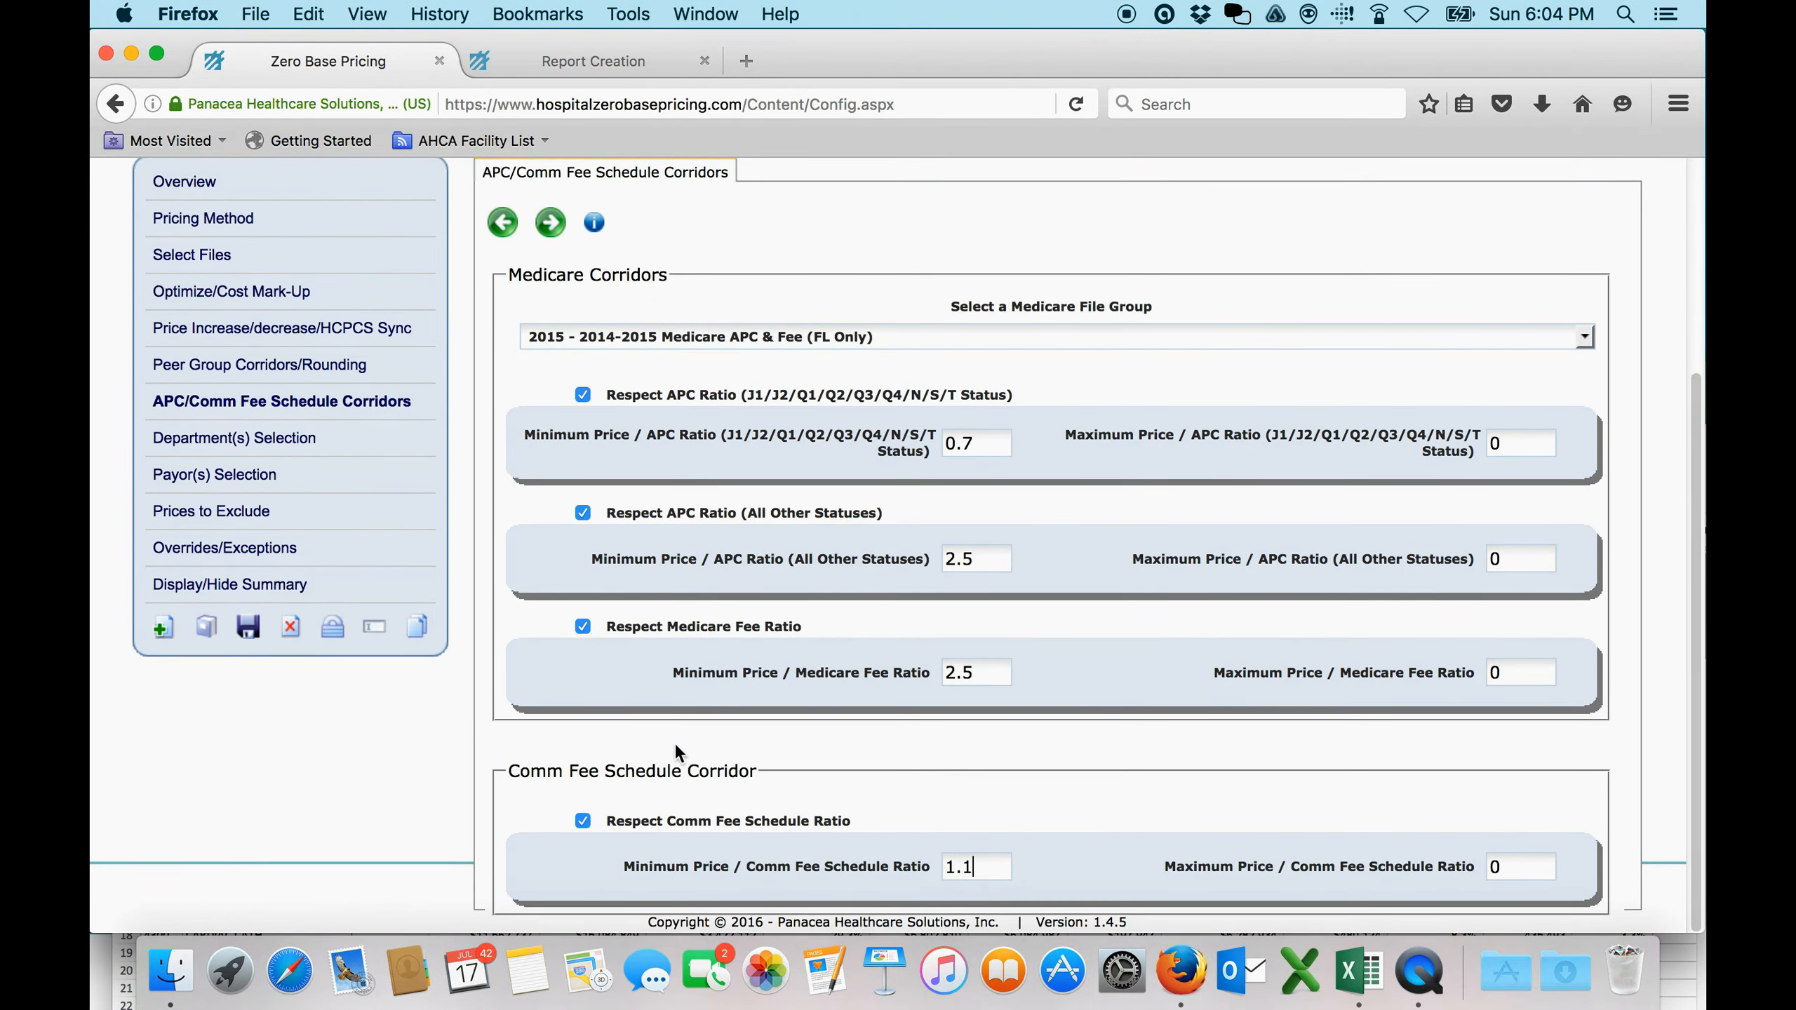
- Check the configuration's department selection and advance to the Payor(s) Selection settings
click(550, 225)
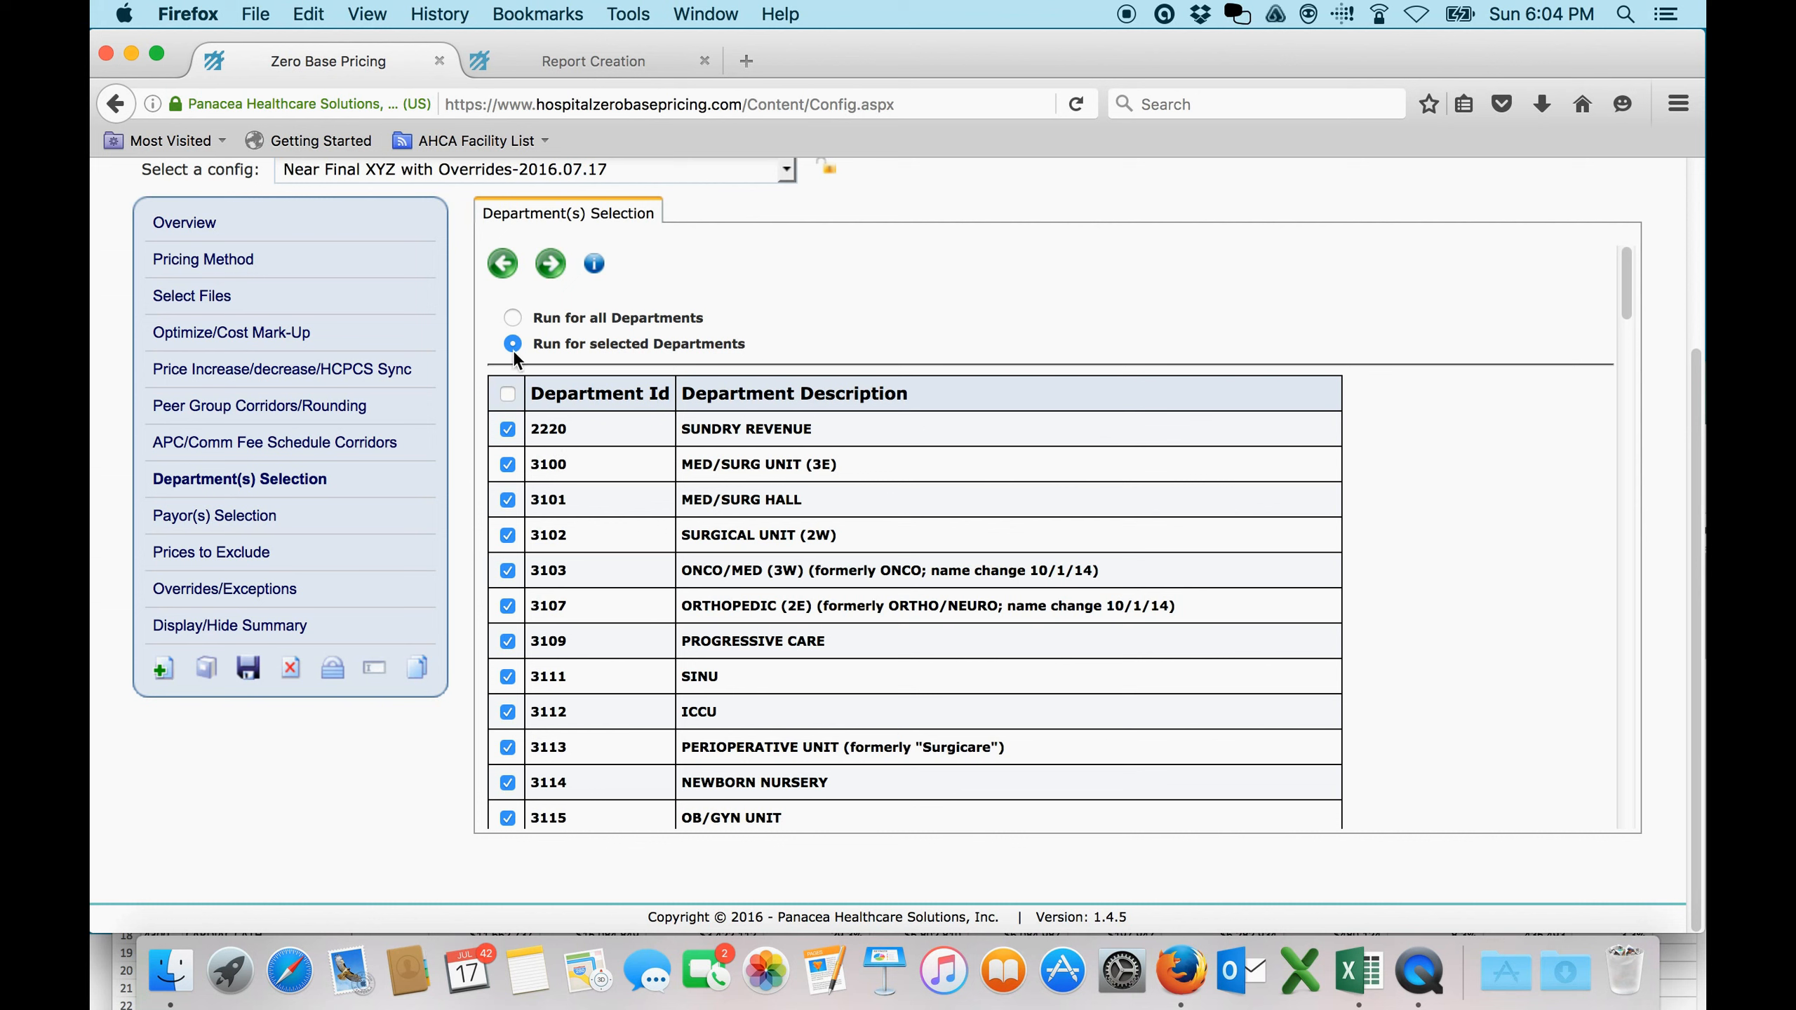
click(553, 266)
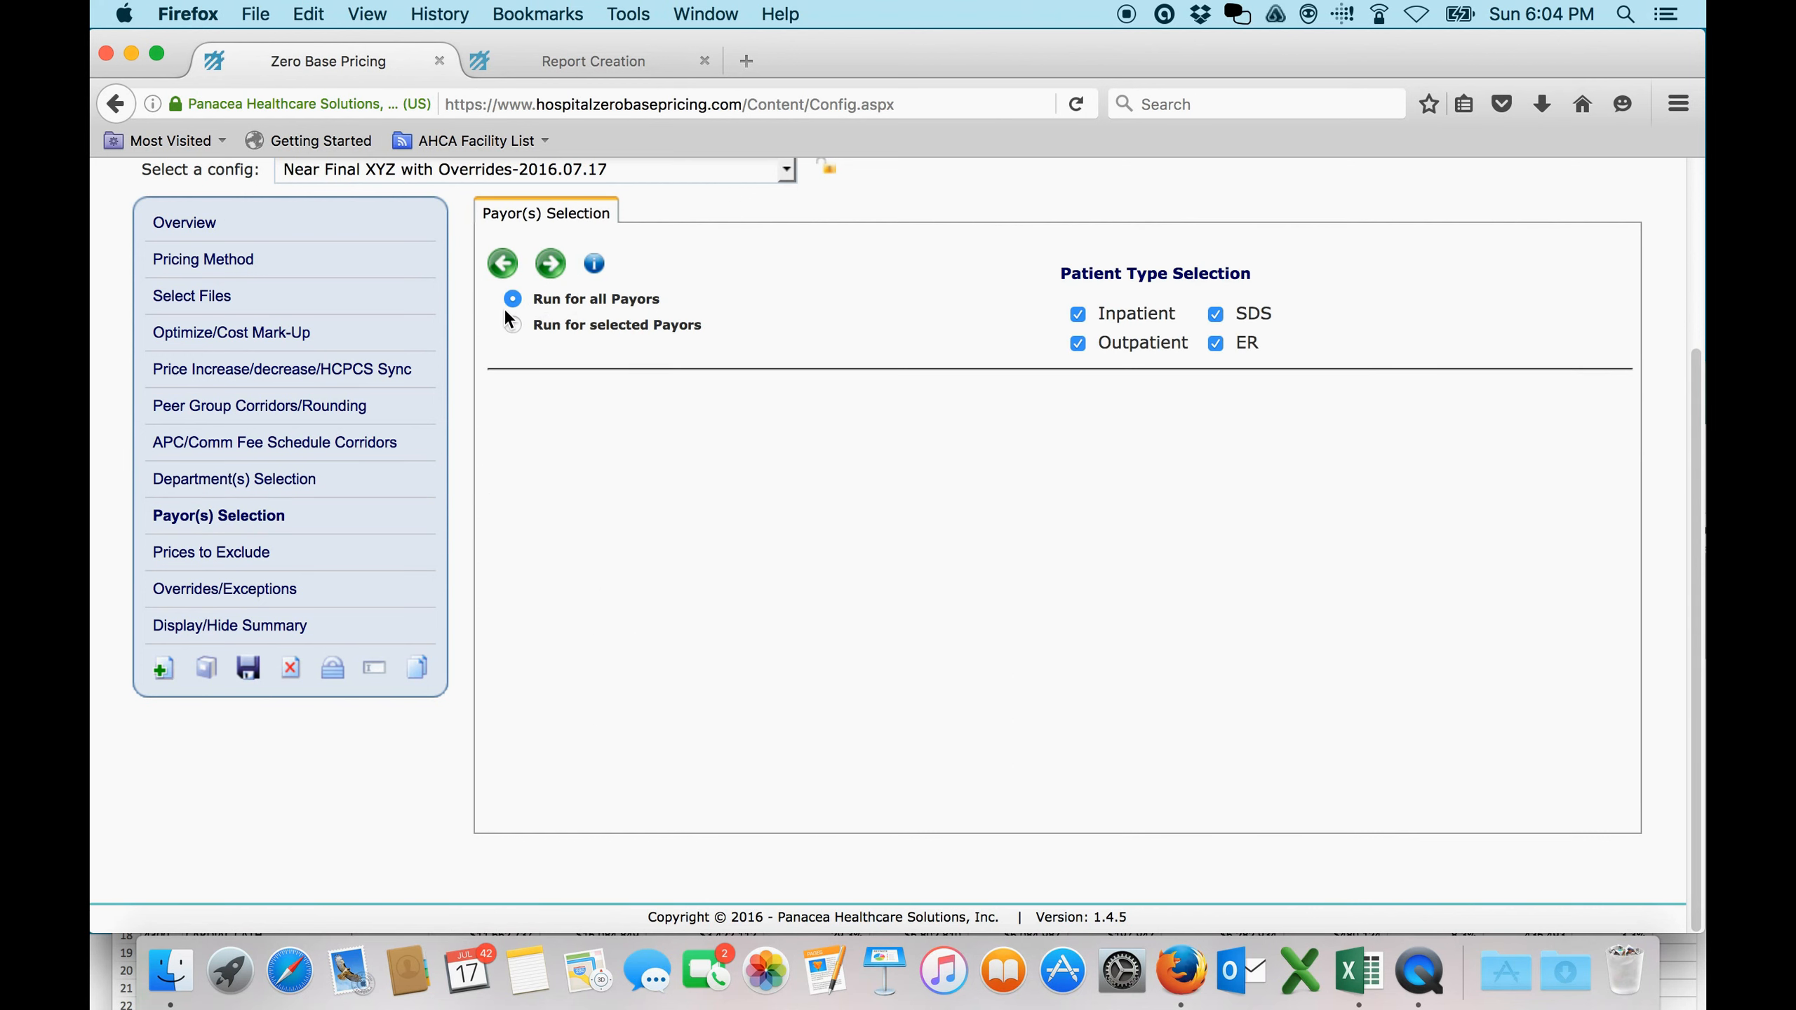
- Try running for selected payors and only the Outpatient patient type, and restore all payors and all patient types
click(512, 325)
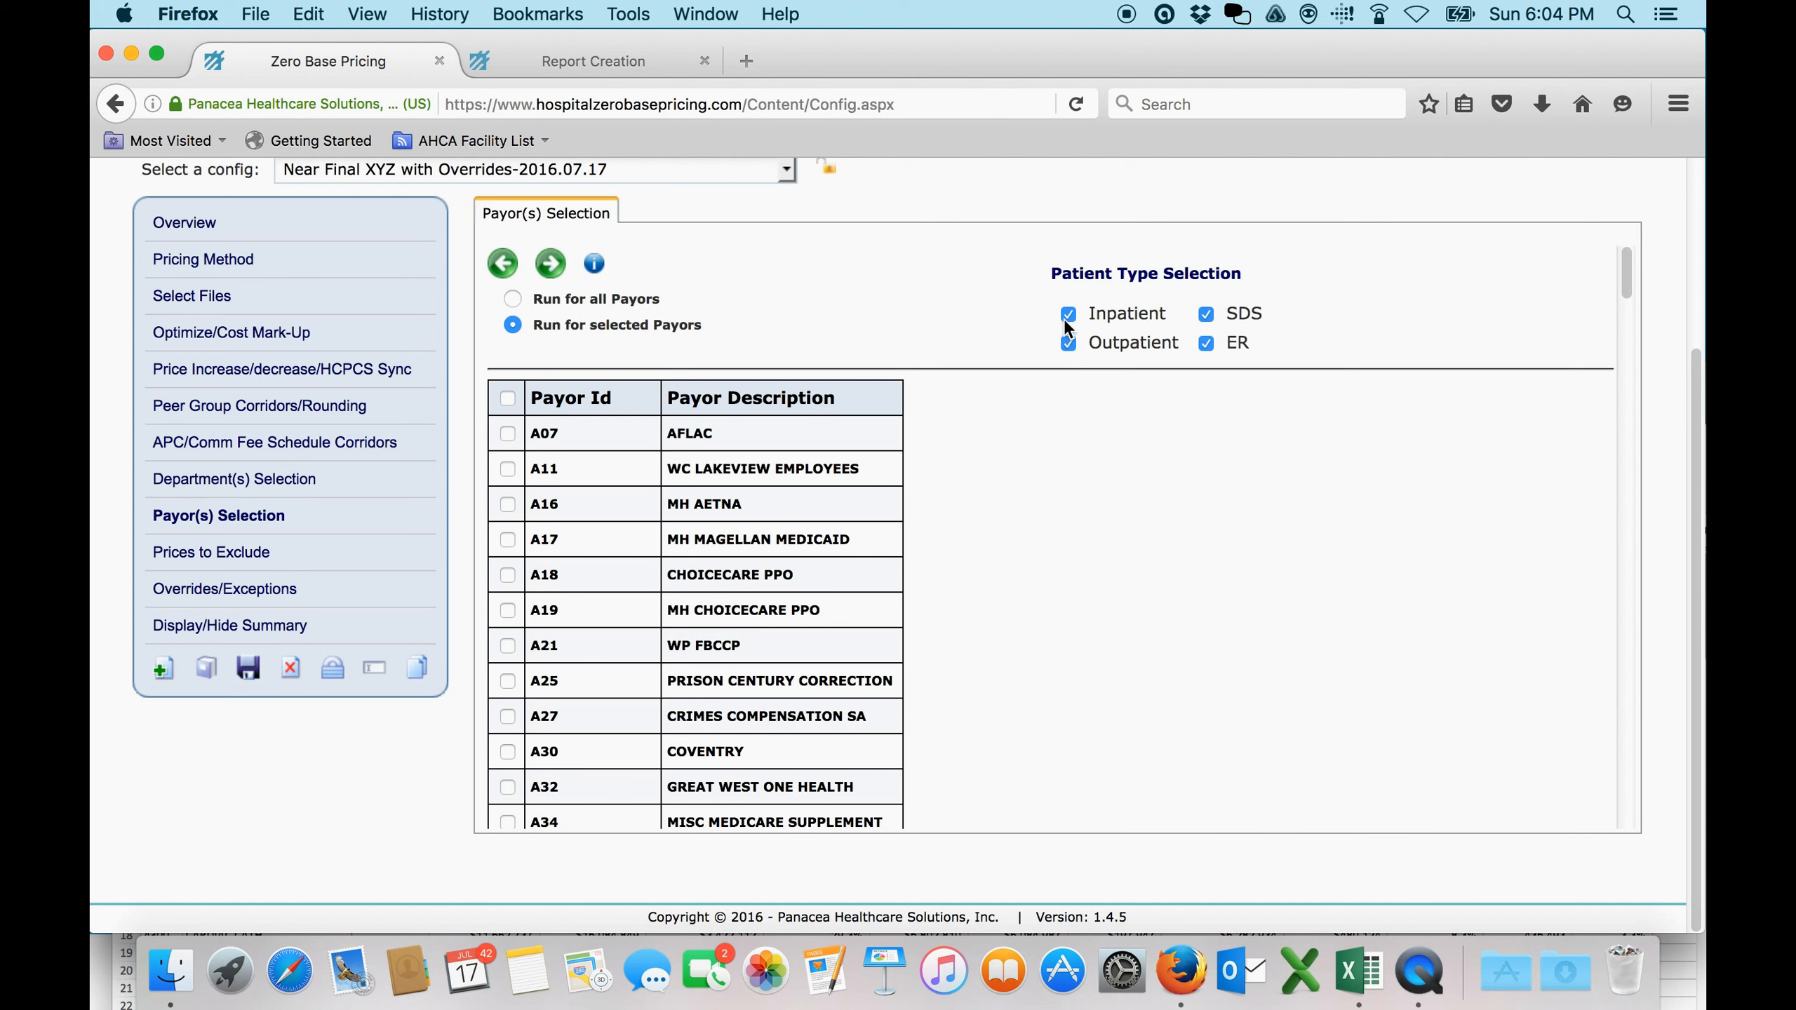
click(1205, 316)
click(513, 300)
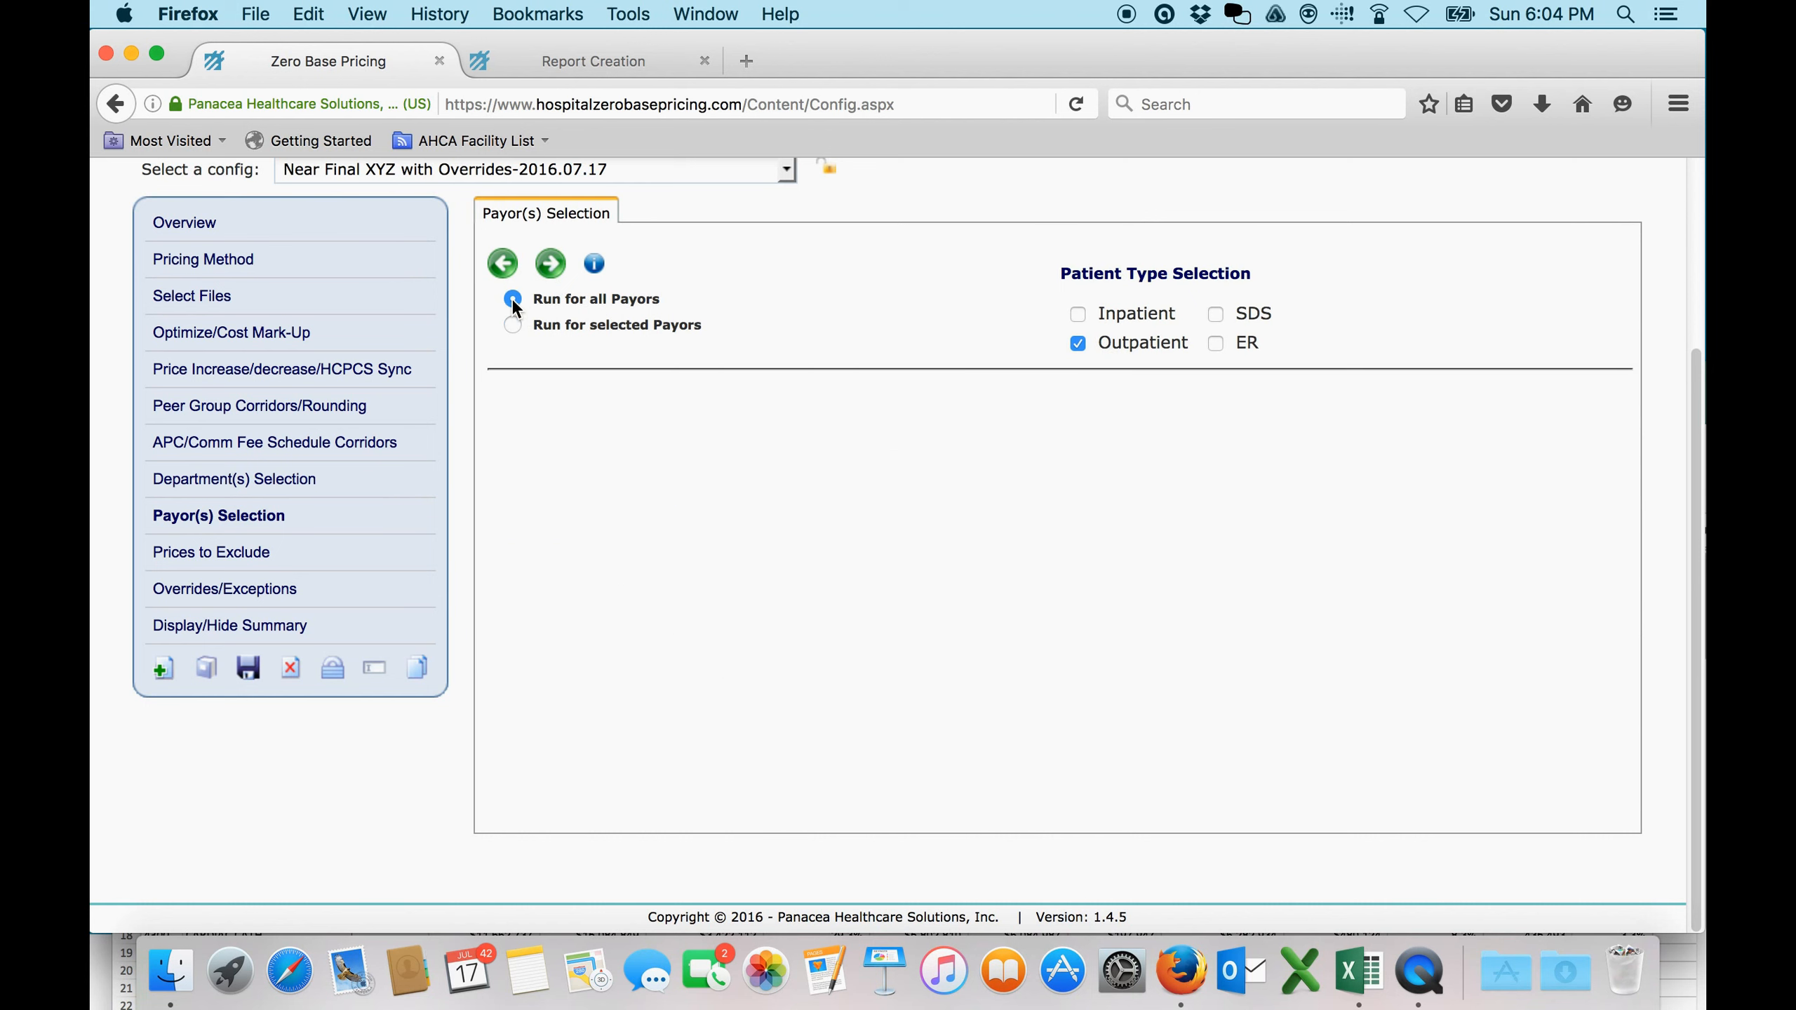
click(1077, 315)
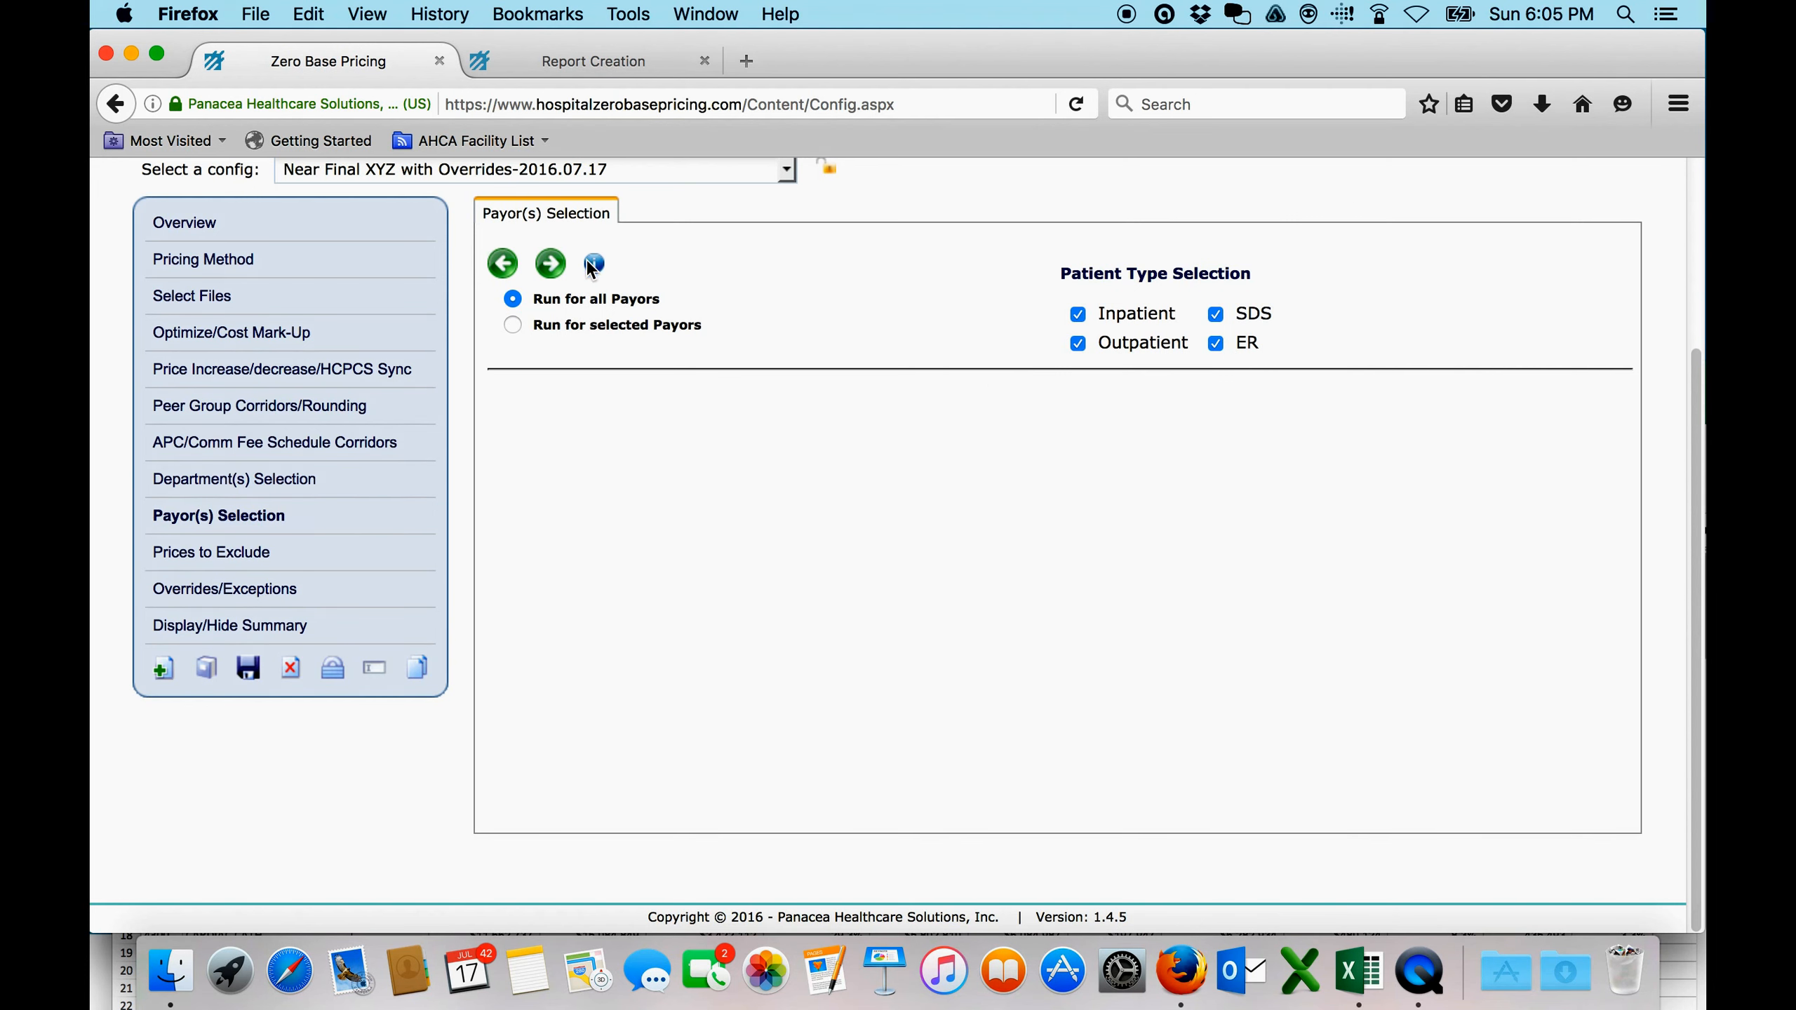
- Look at the Prices to Exclude setting and open Overrides/Exceptions with the department overrides list expanded
click(551, 263)
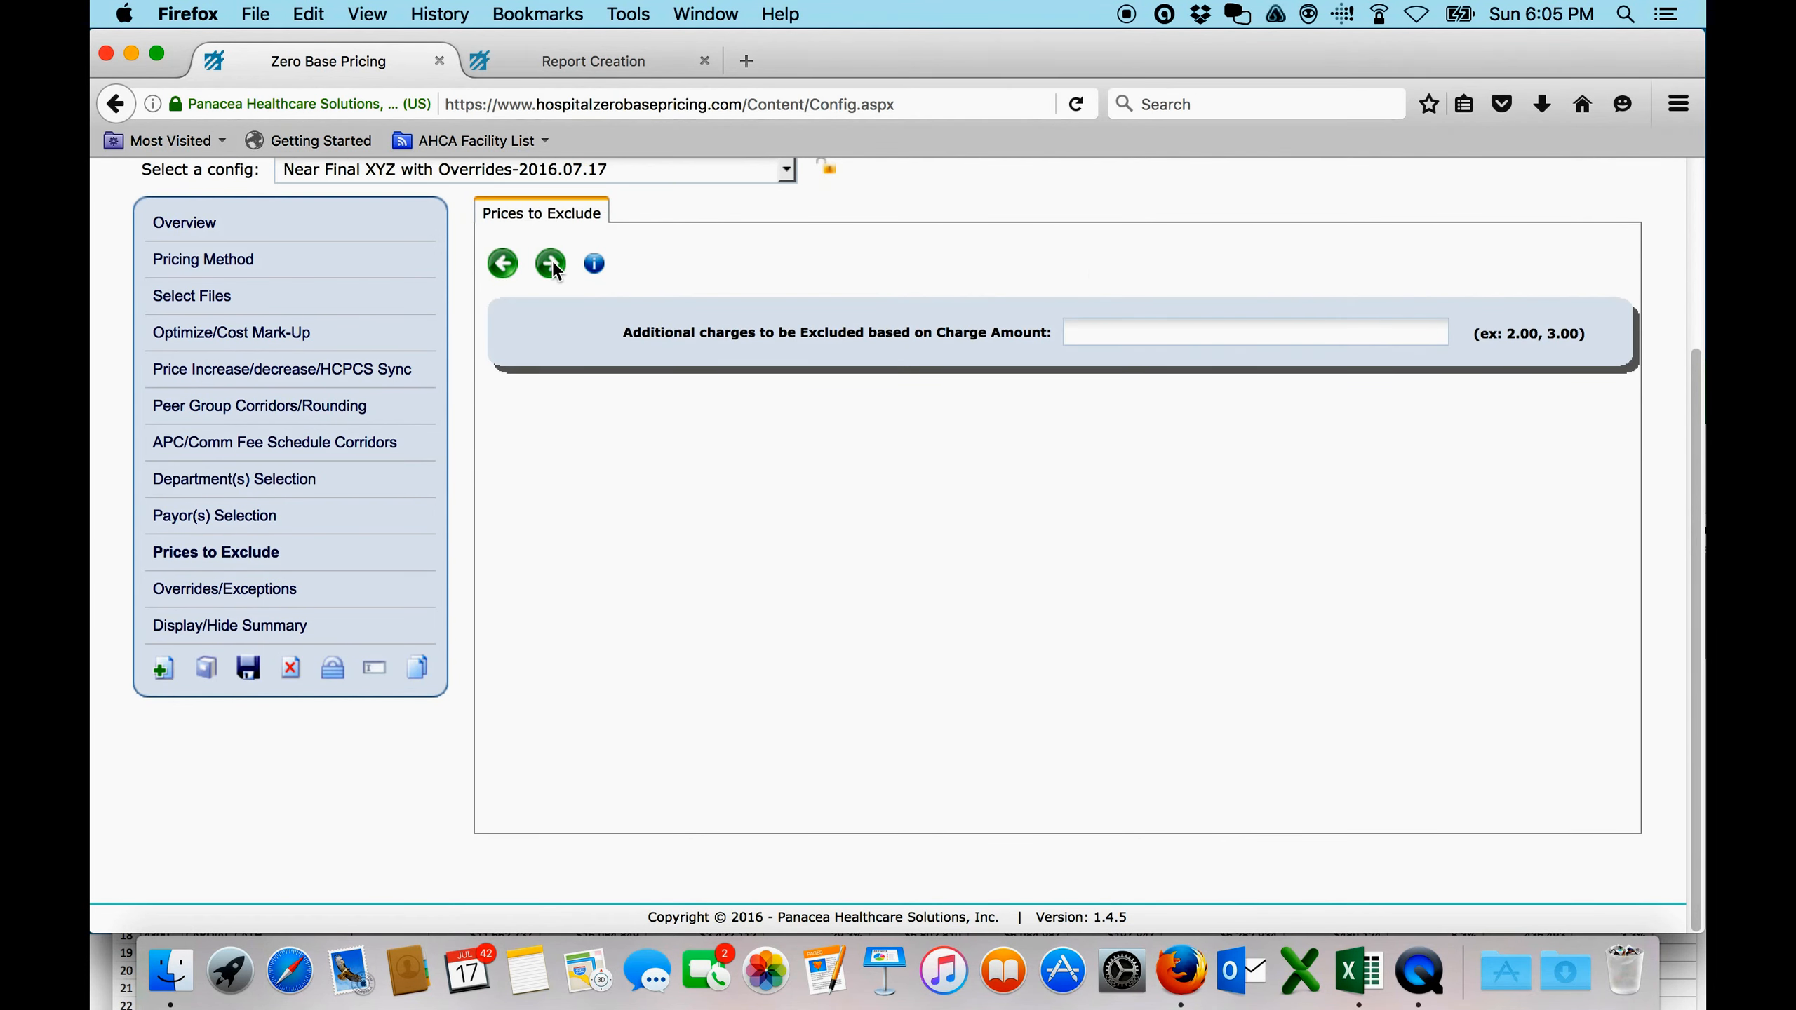
click(1112, 330)
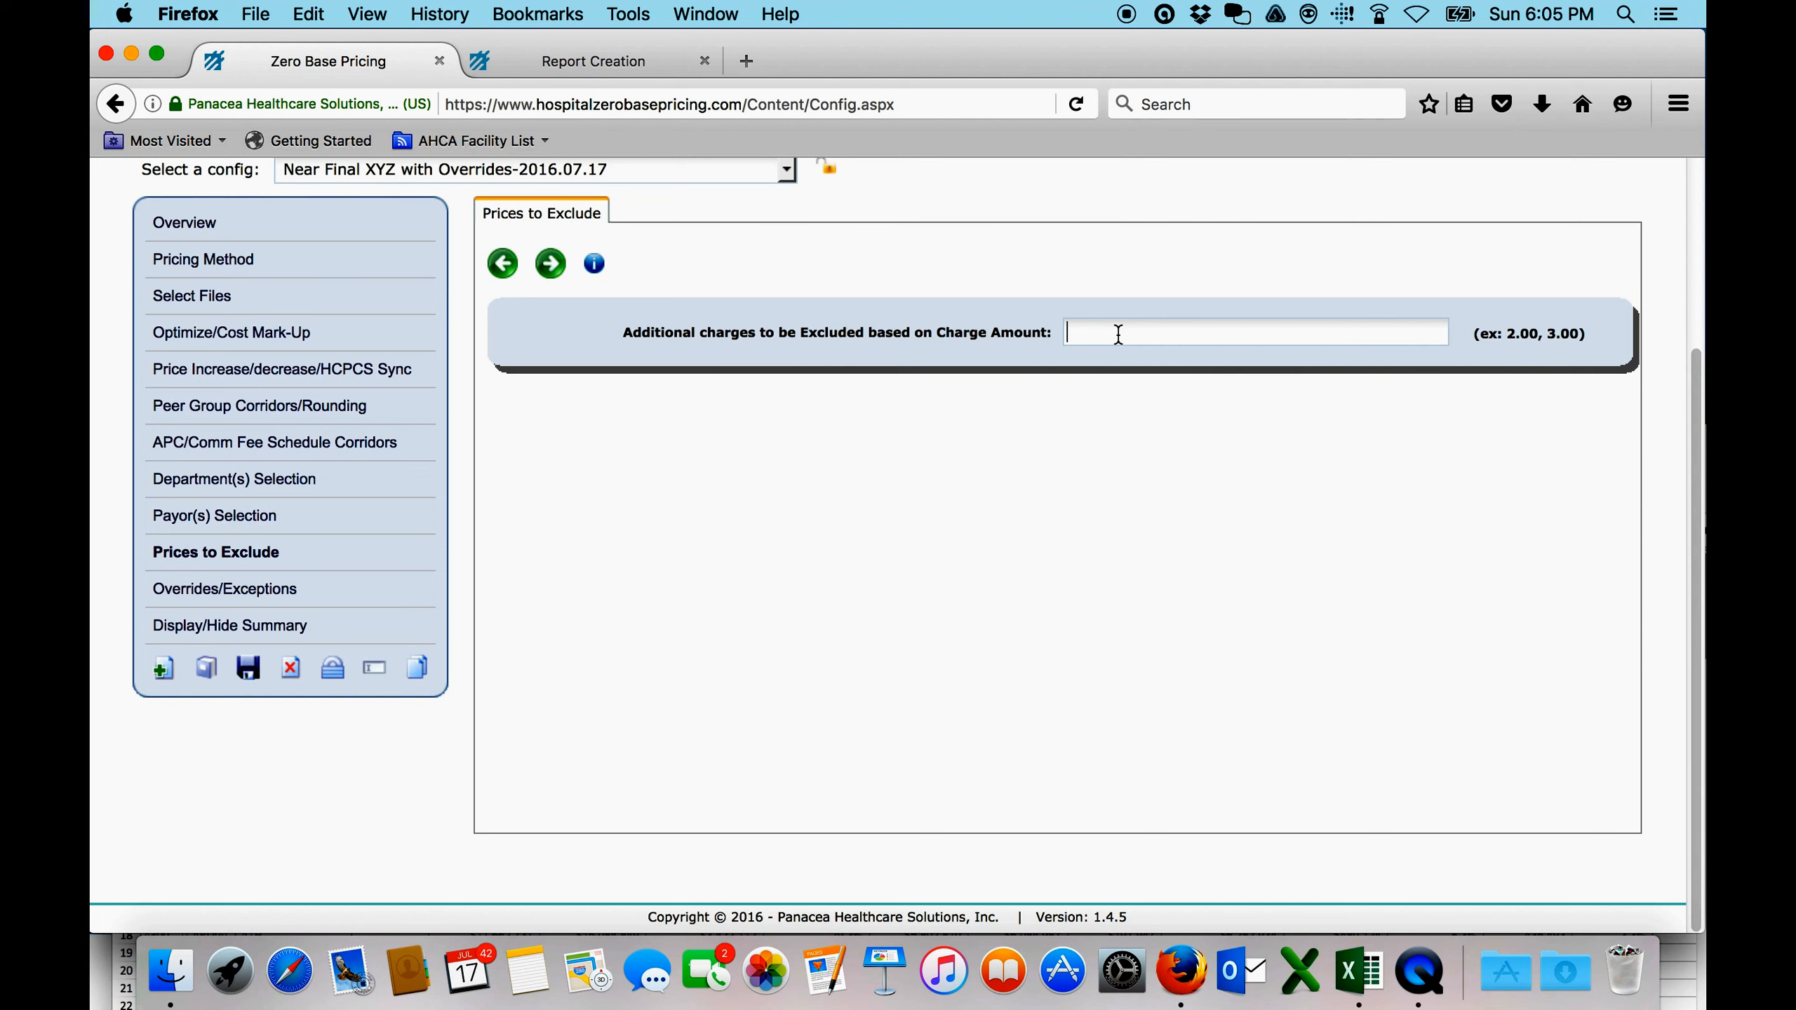
click(550, 265)
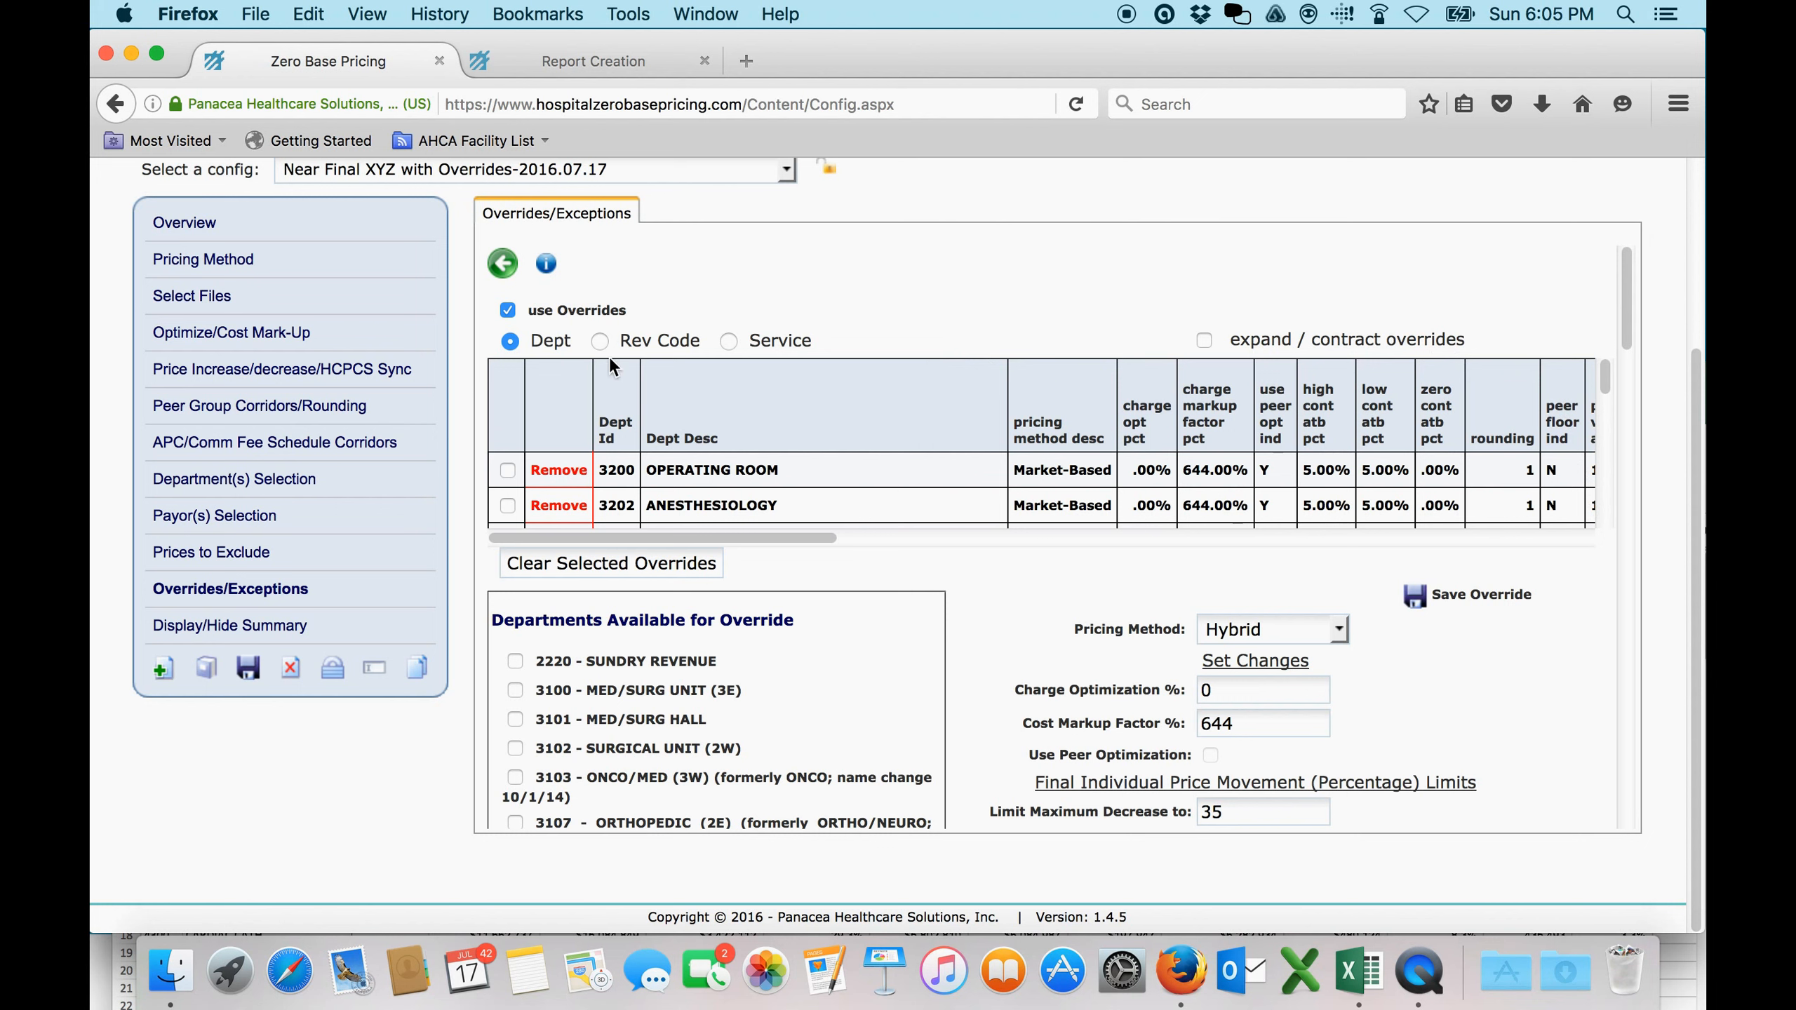
click(1203, 341)
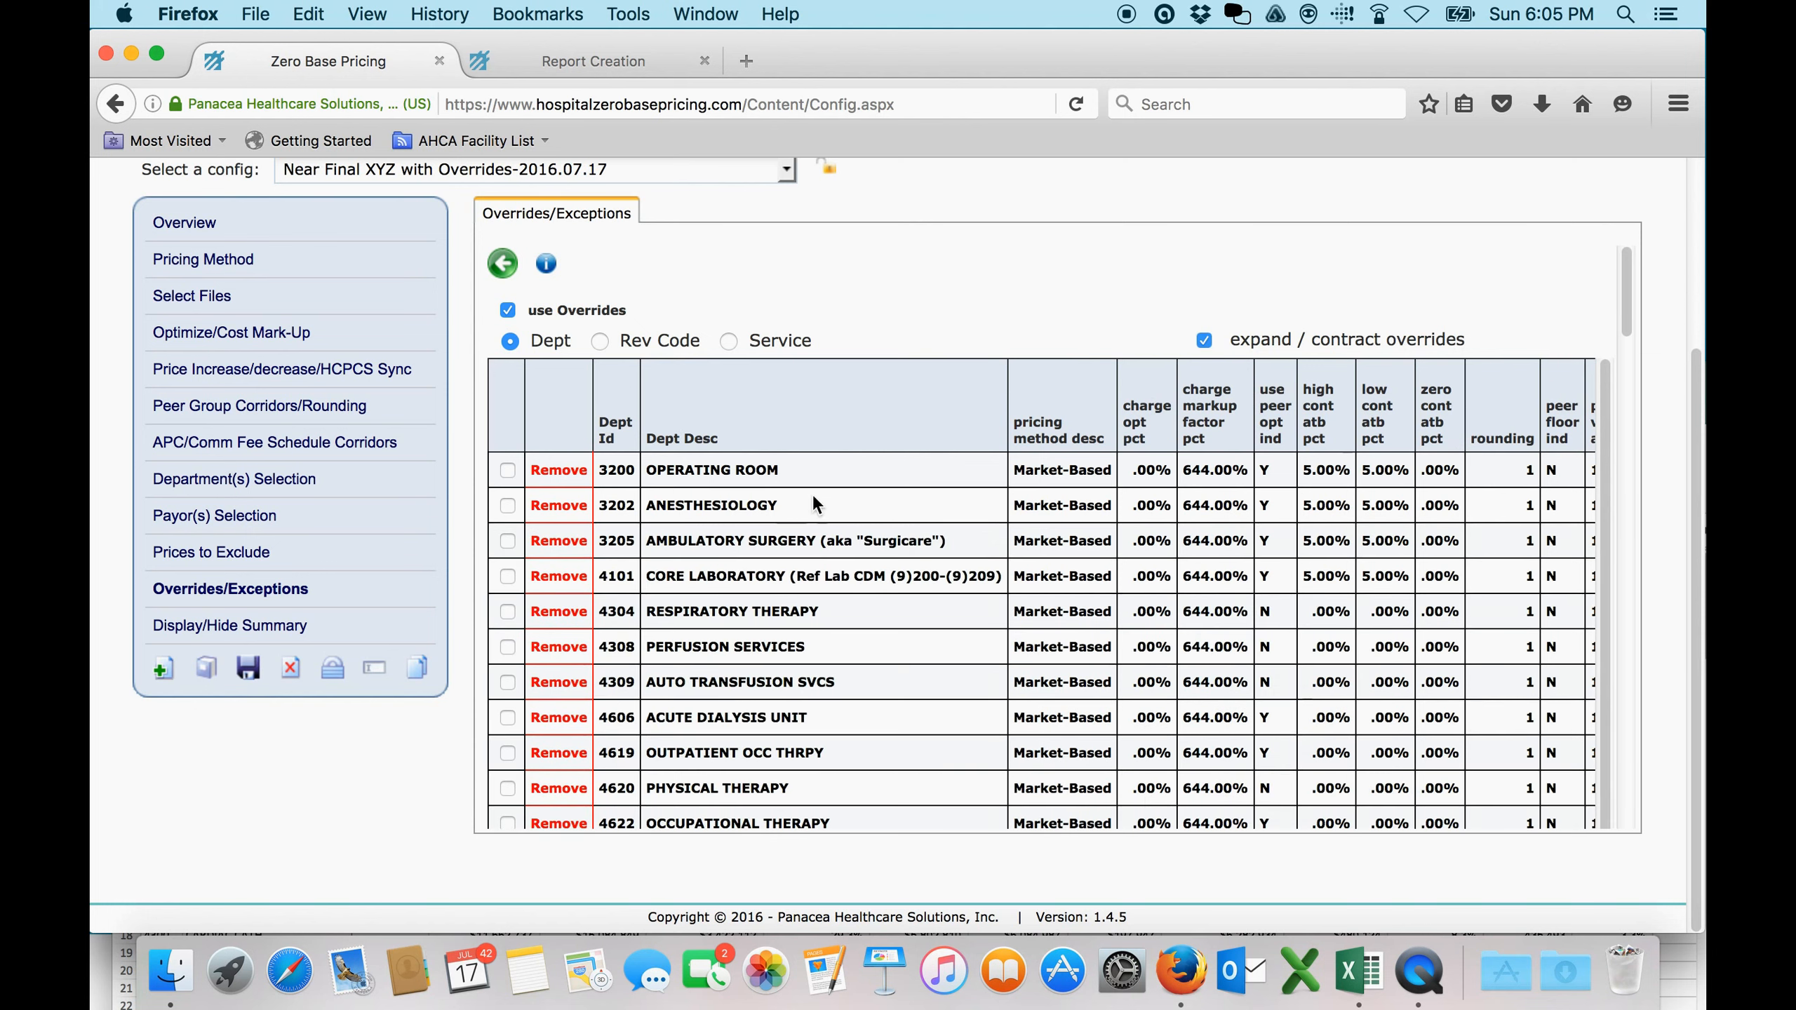
- Examine the department overrides, comparing the across-the-board percentages for Operating Room through Core Laboratory with those from Respiratory Therapy to Acute Dialysis Unit
drag(649, 473, 1442, 575)
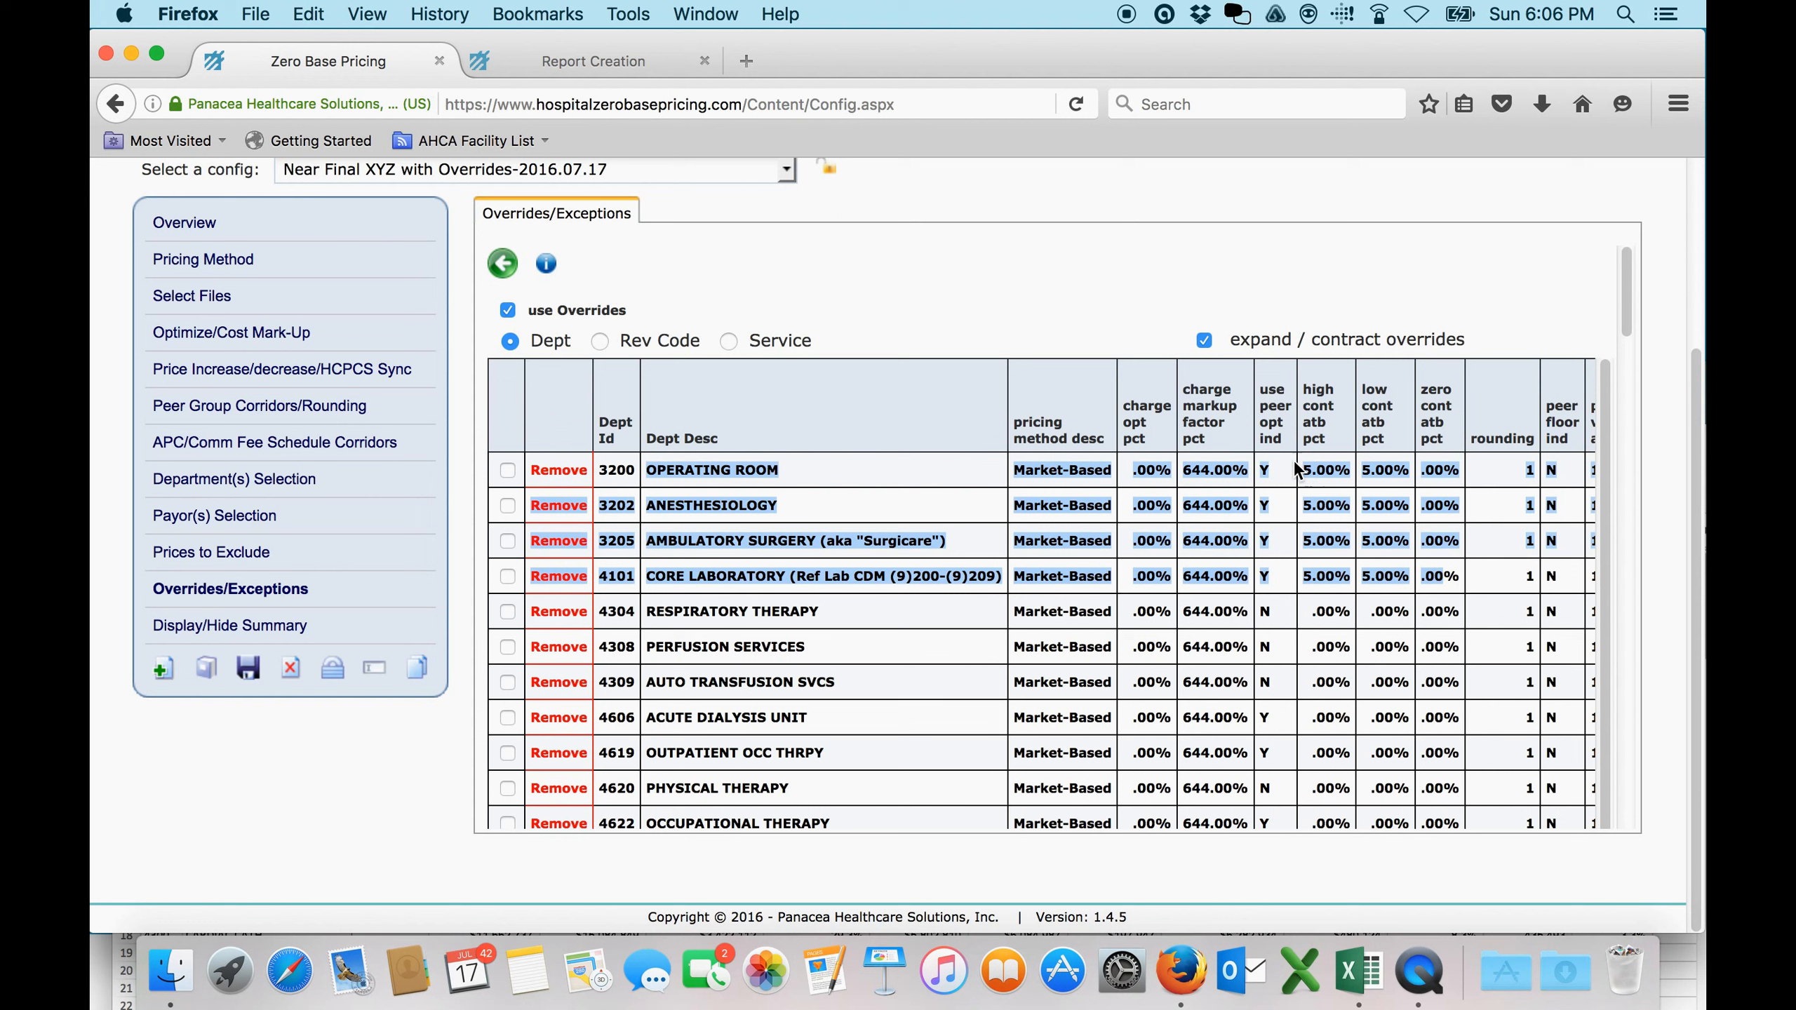
drag(652, 609, 834, 718)
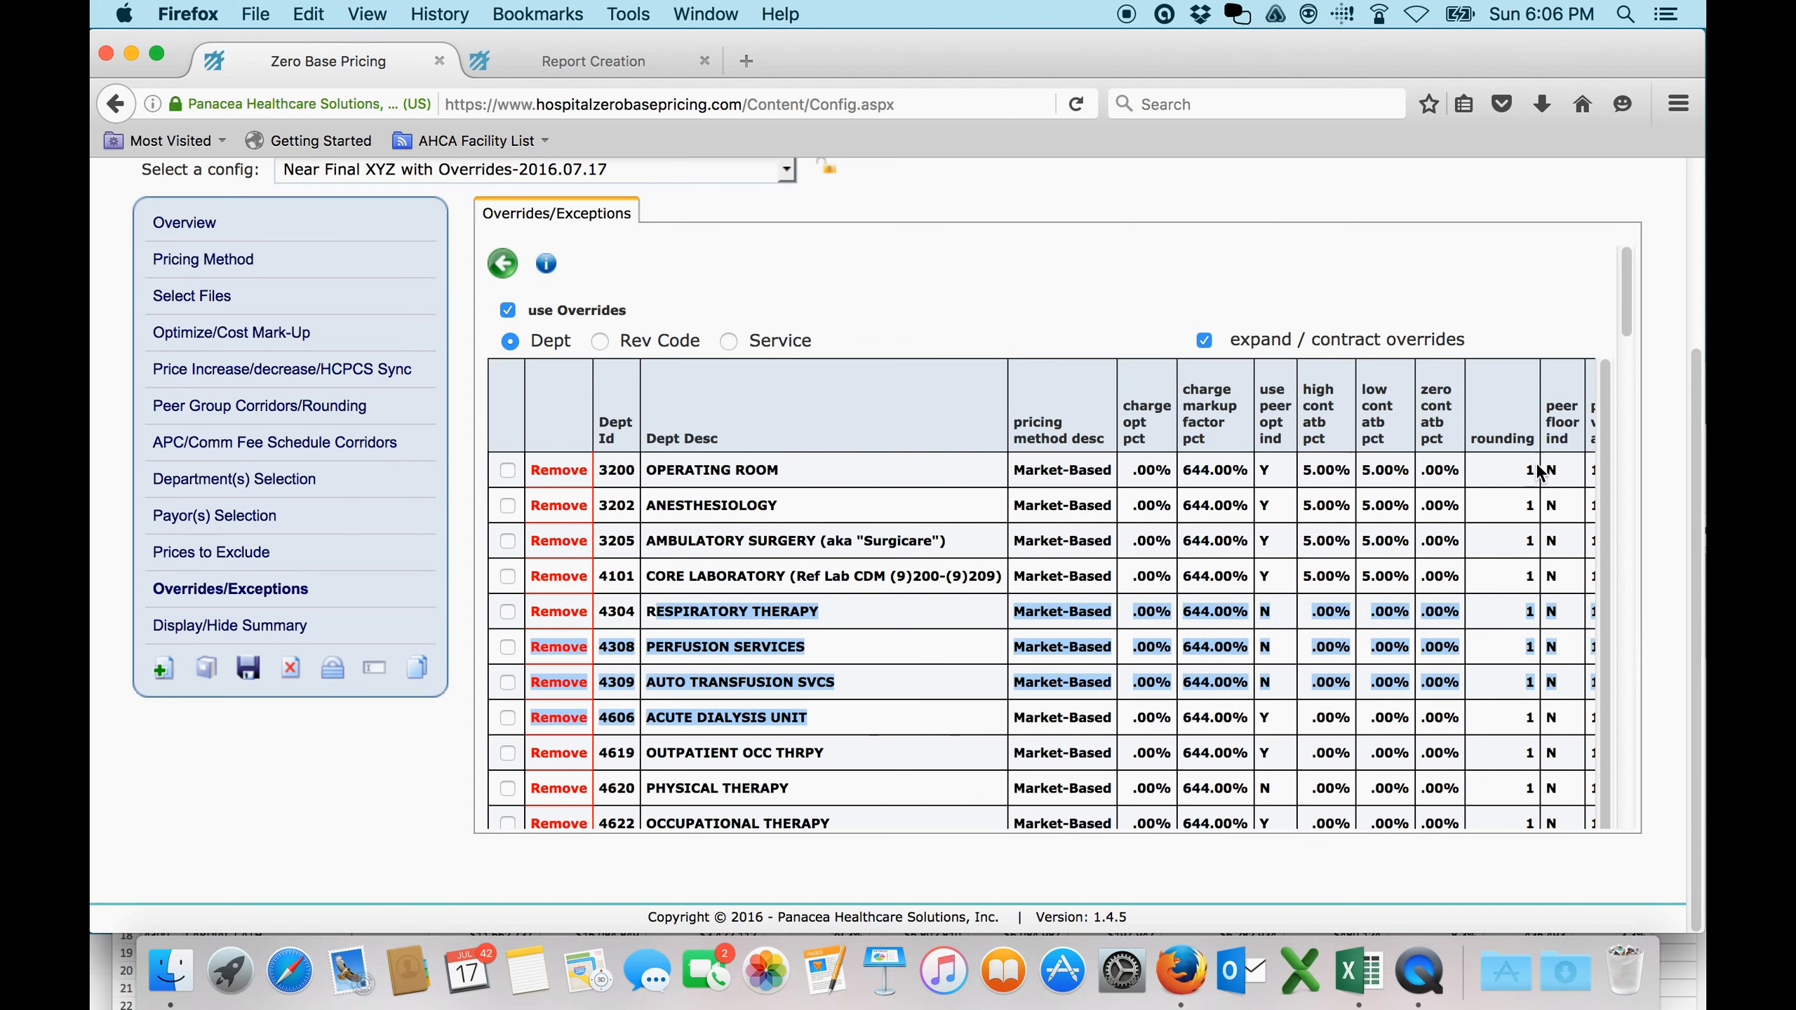
drag(1606, 433, 1604, 368)
- Show the expanded Rev Code overrides and examine the high contribution percentages for revenue codes 0110 through 0206
click(600, 341)
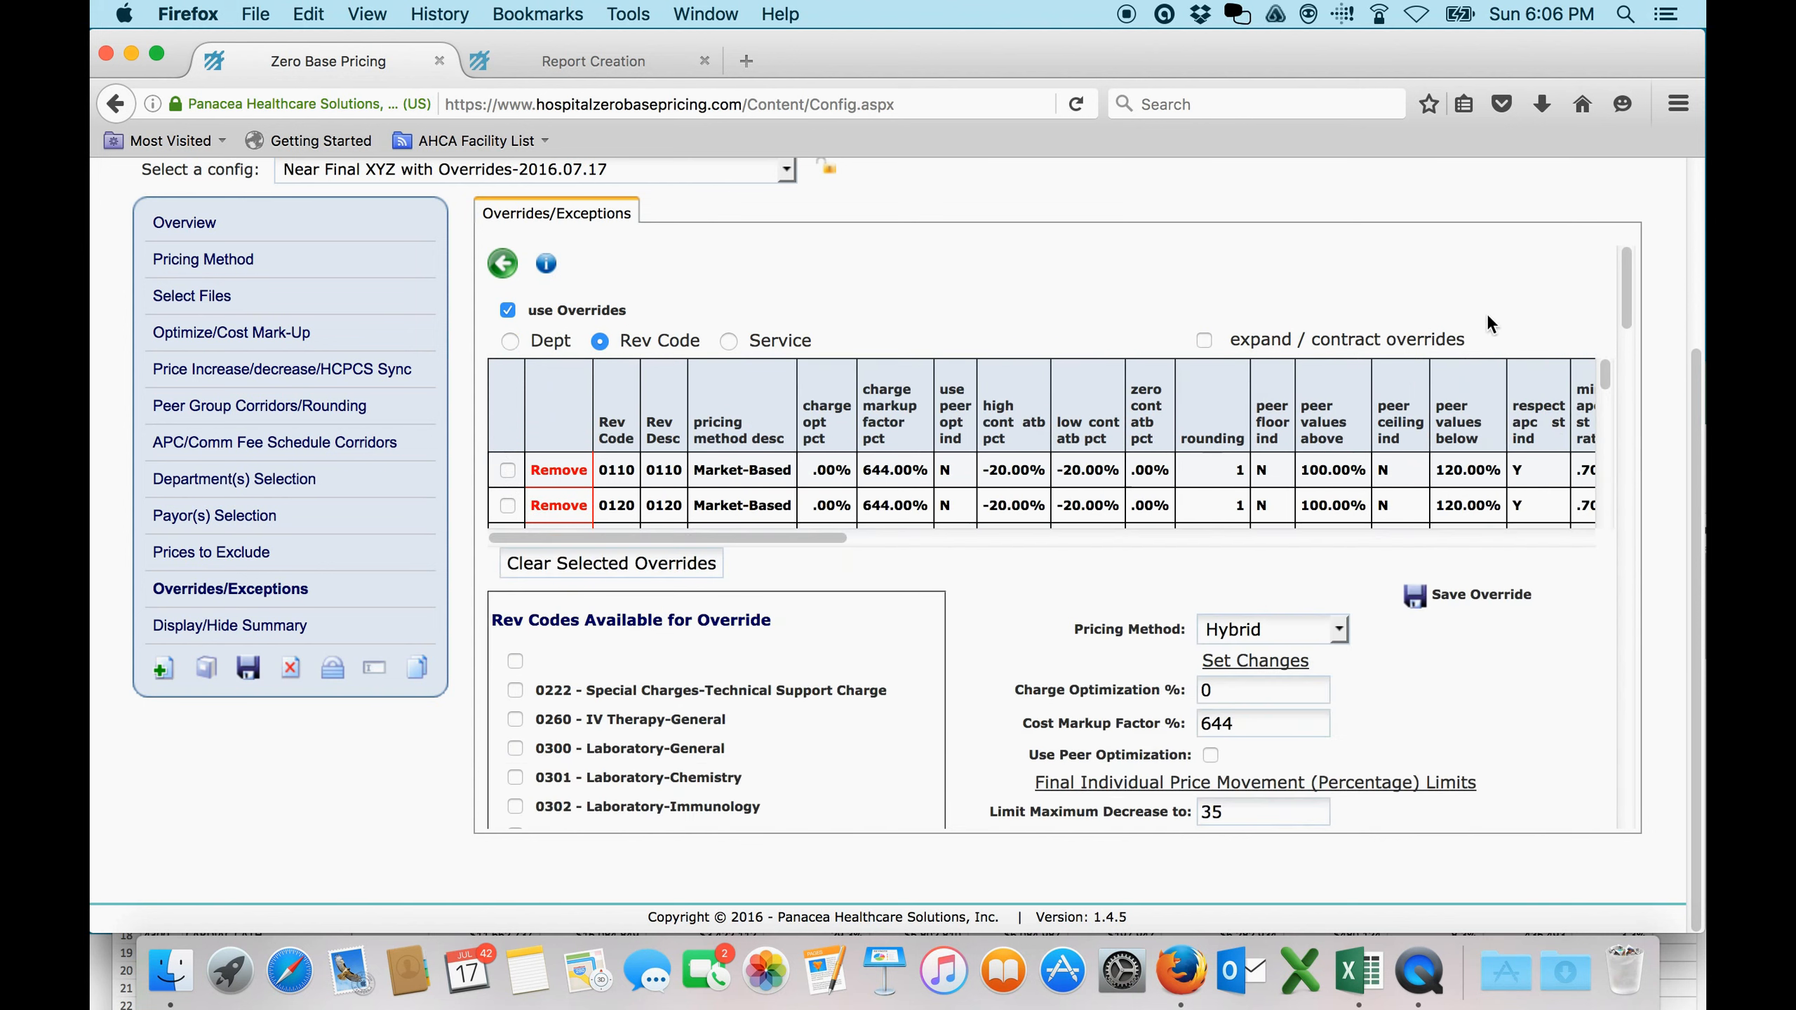
click(1205, 340)
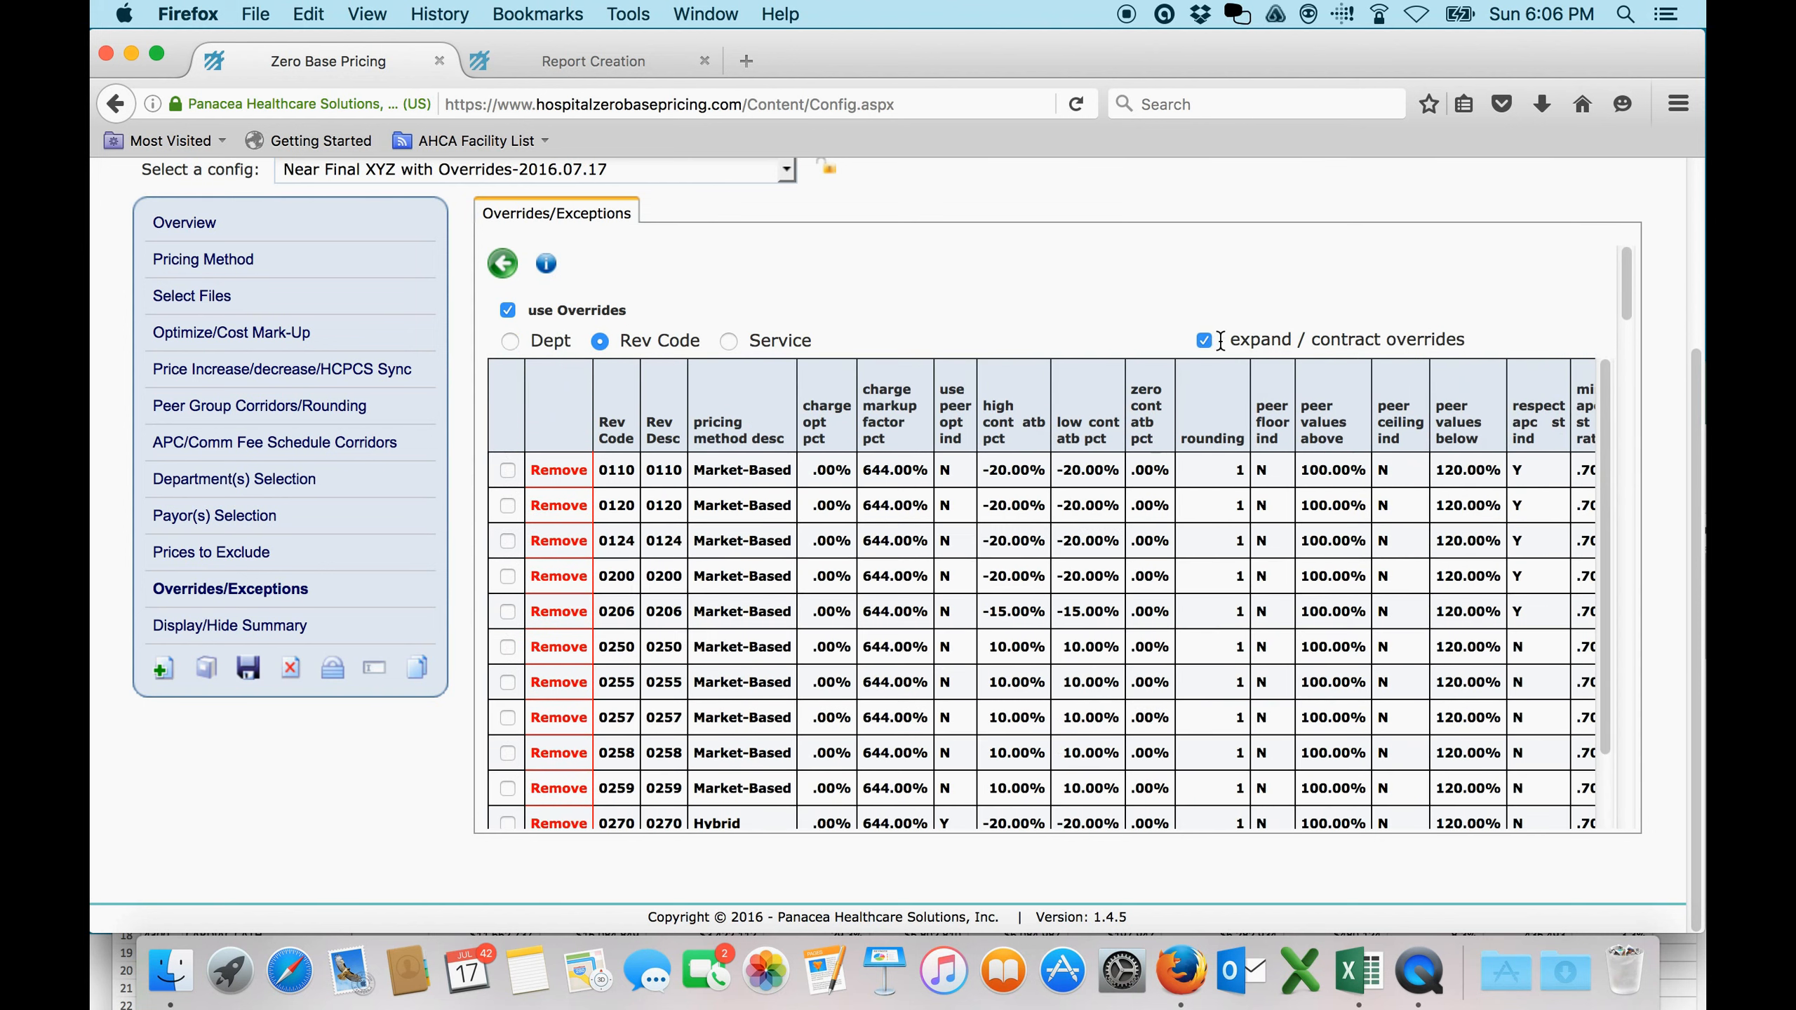
drag(987, 471, 1041, 509)
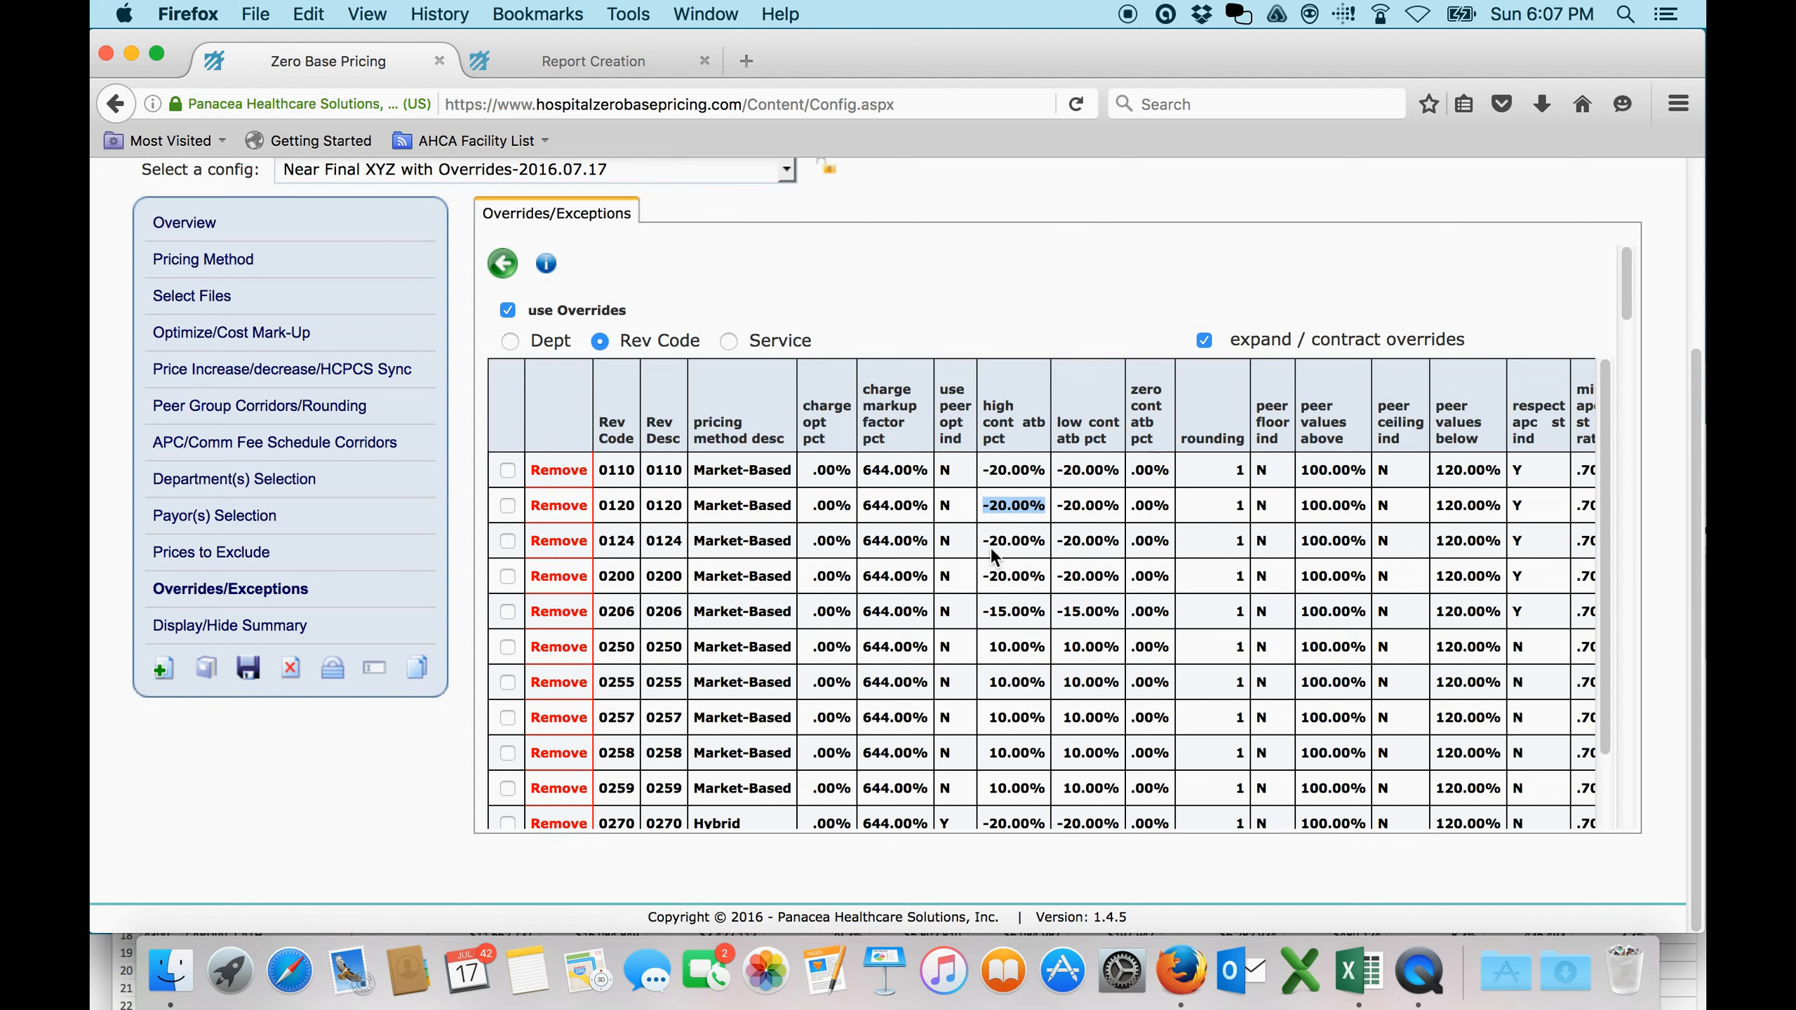
drag(992, 546, 1046, 543)
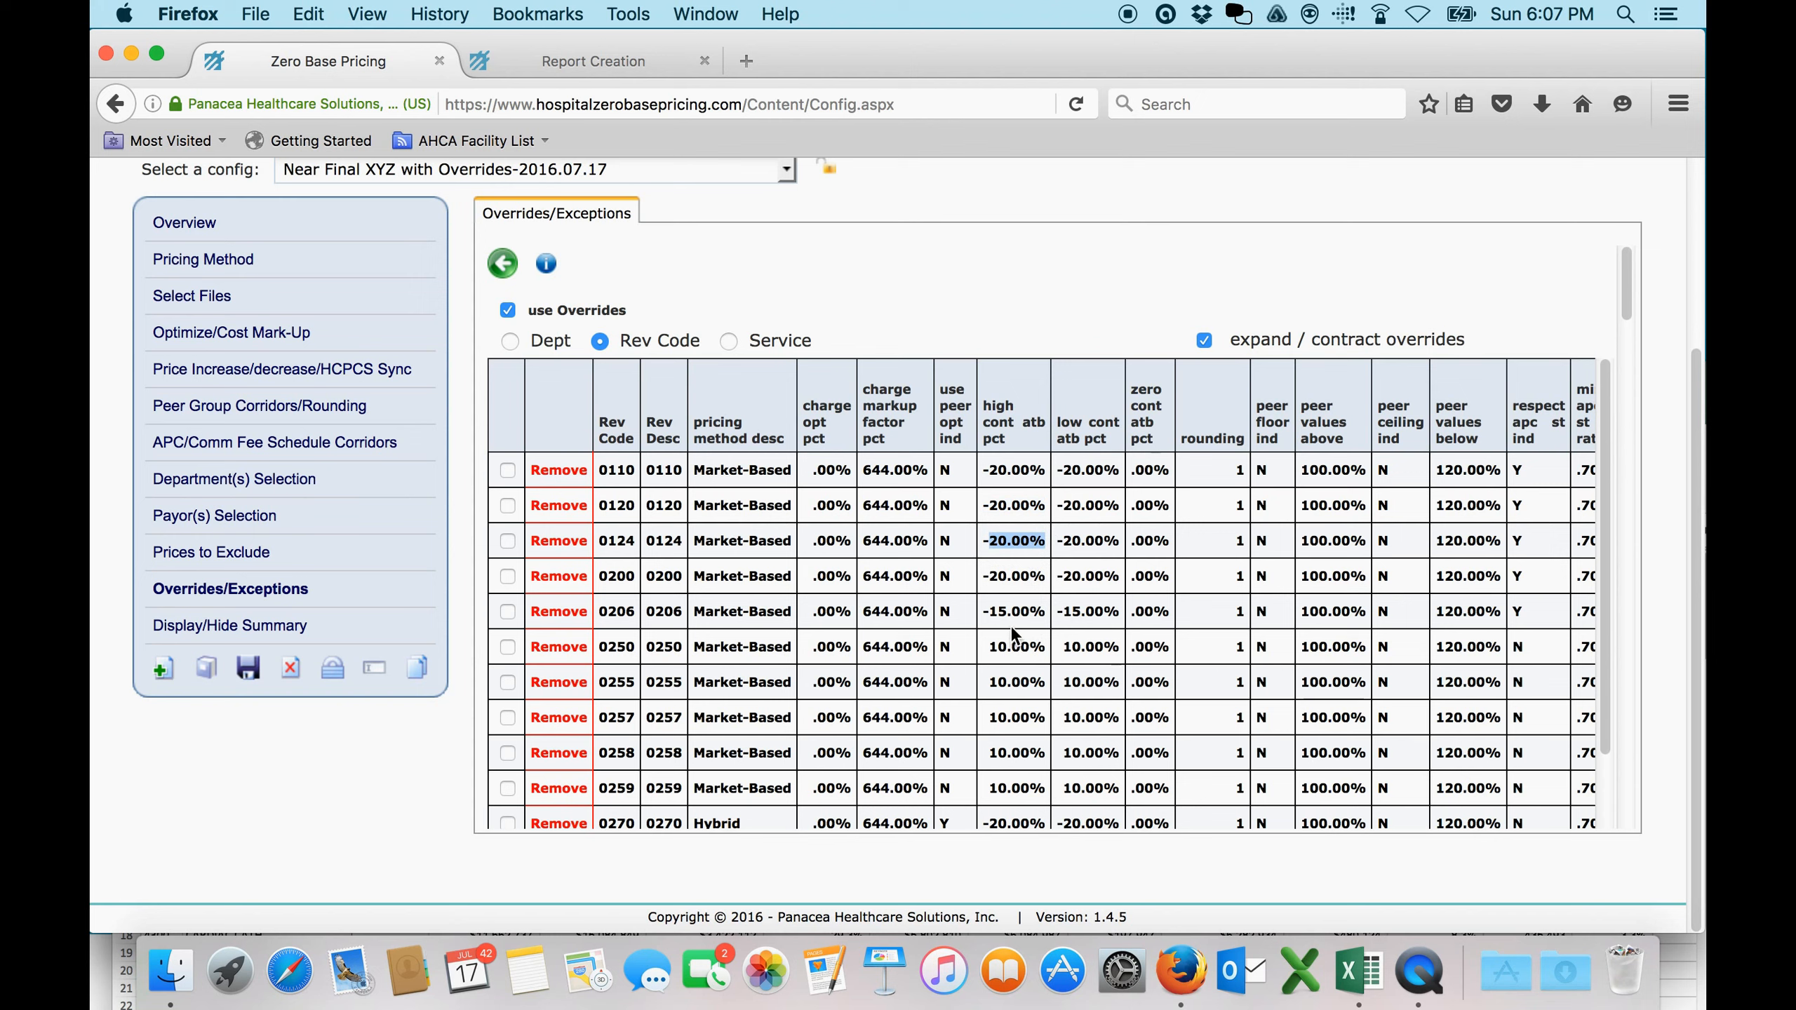
drag(1601, 403, 1600, 504)
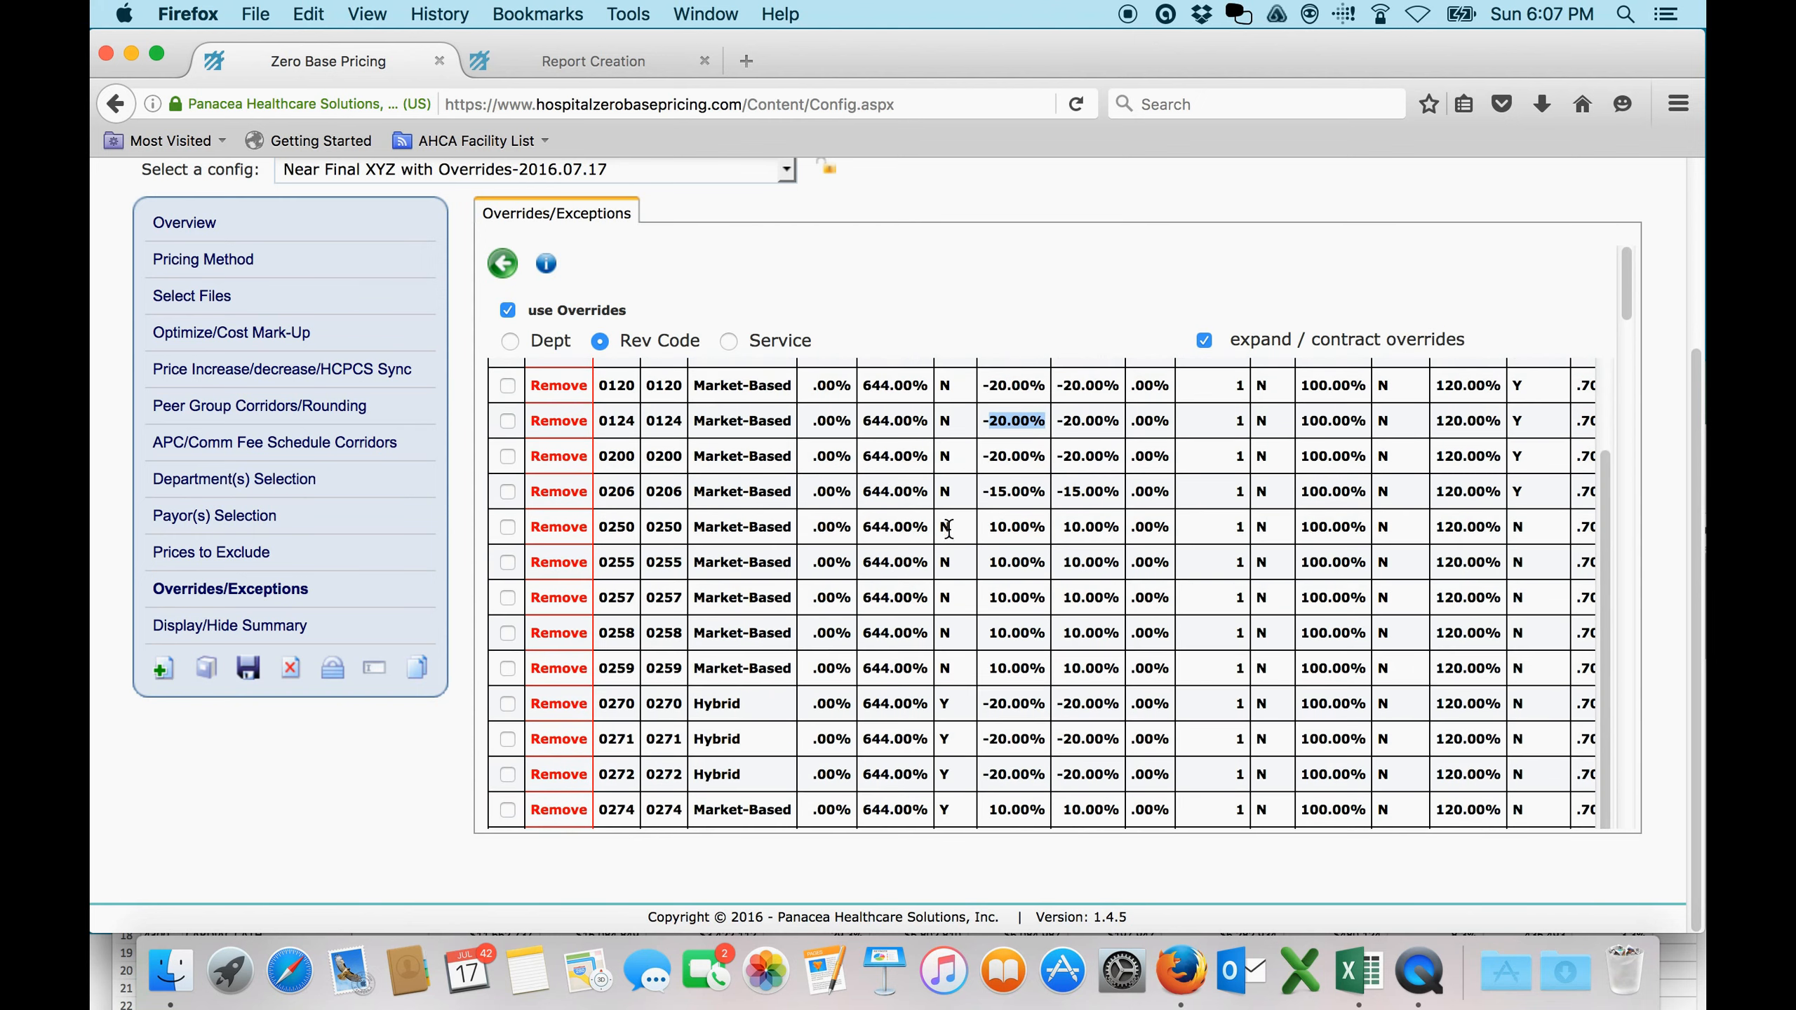
- Examine the high contribution percentages of the revenue code overrides from 0250 through 0278, including the Hybrid-priced codes
drag(989, 527, 1037, 524)
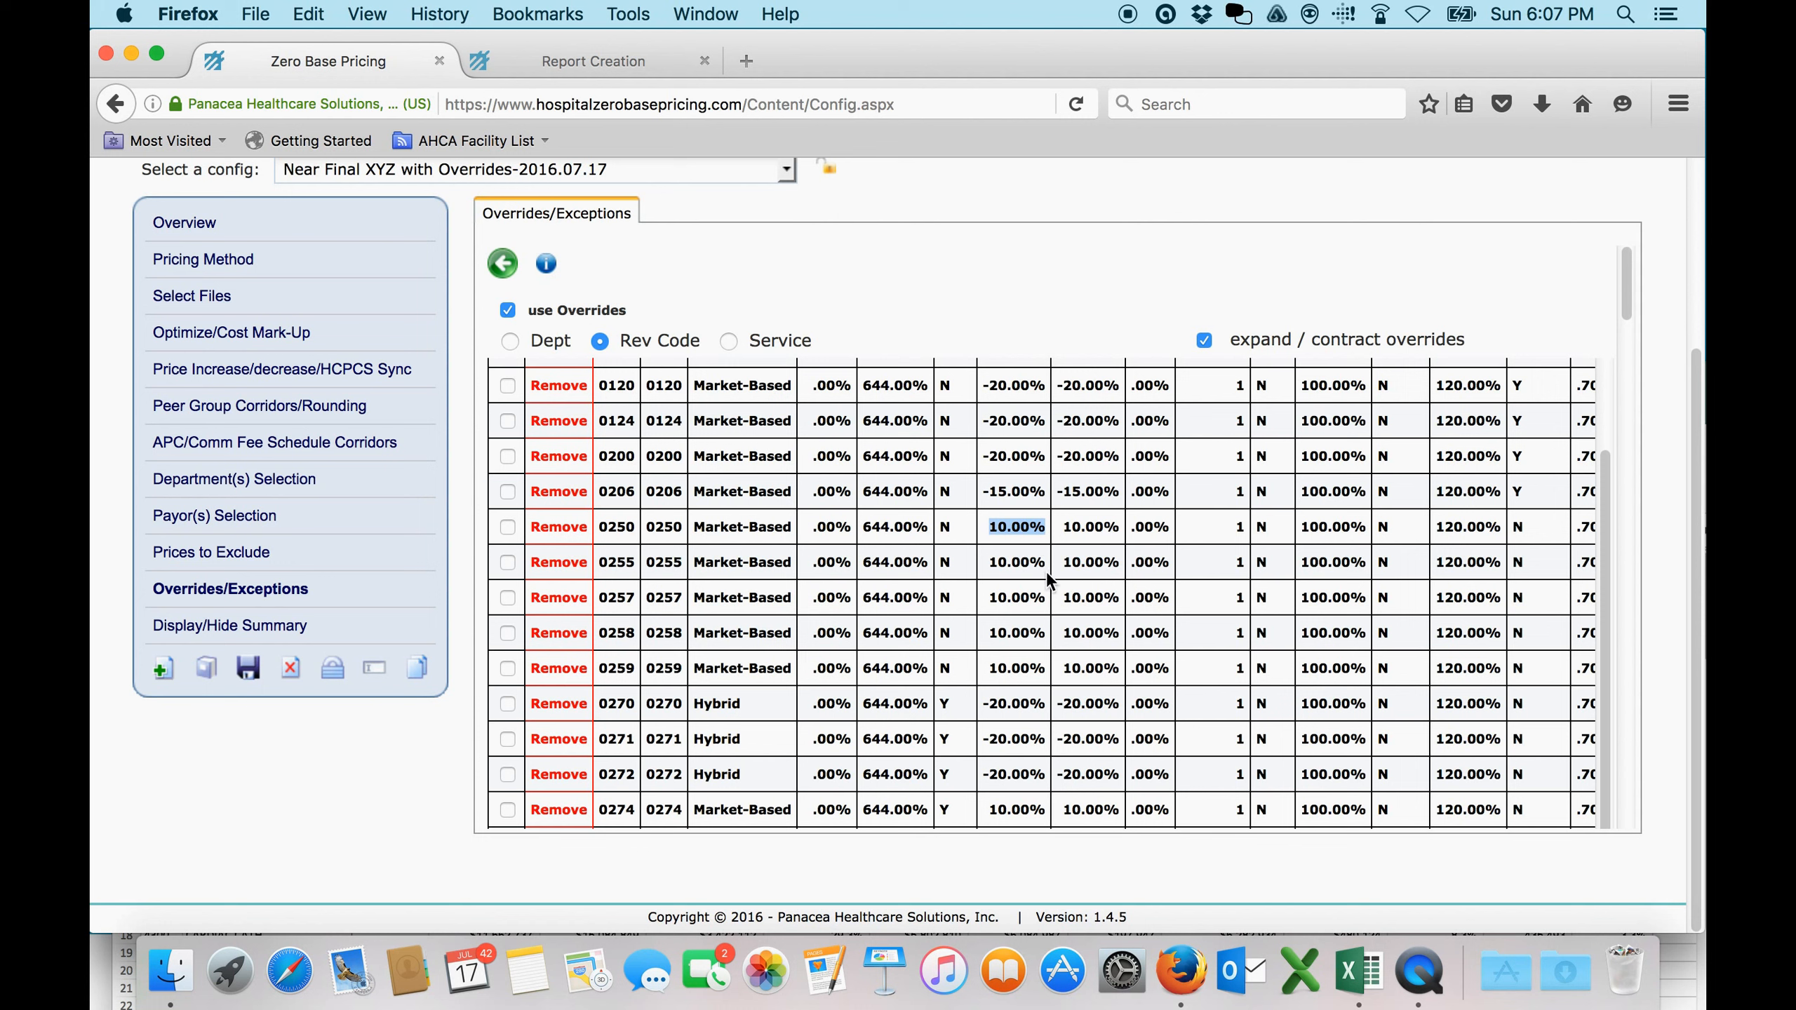
drag(990, 566, 1043, 570)
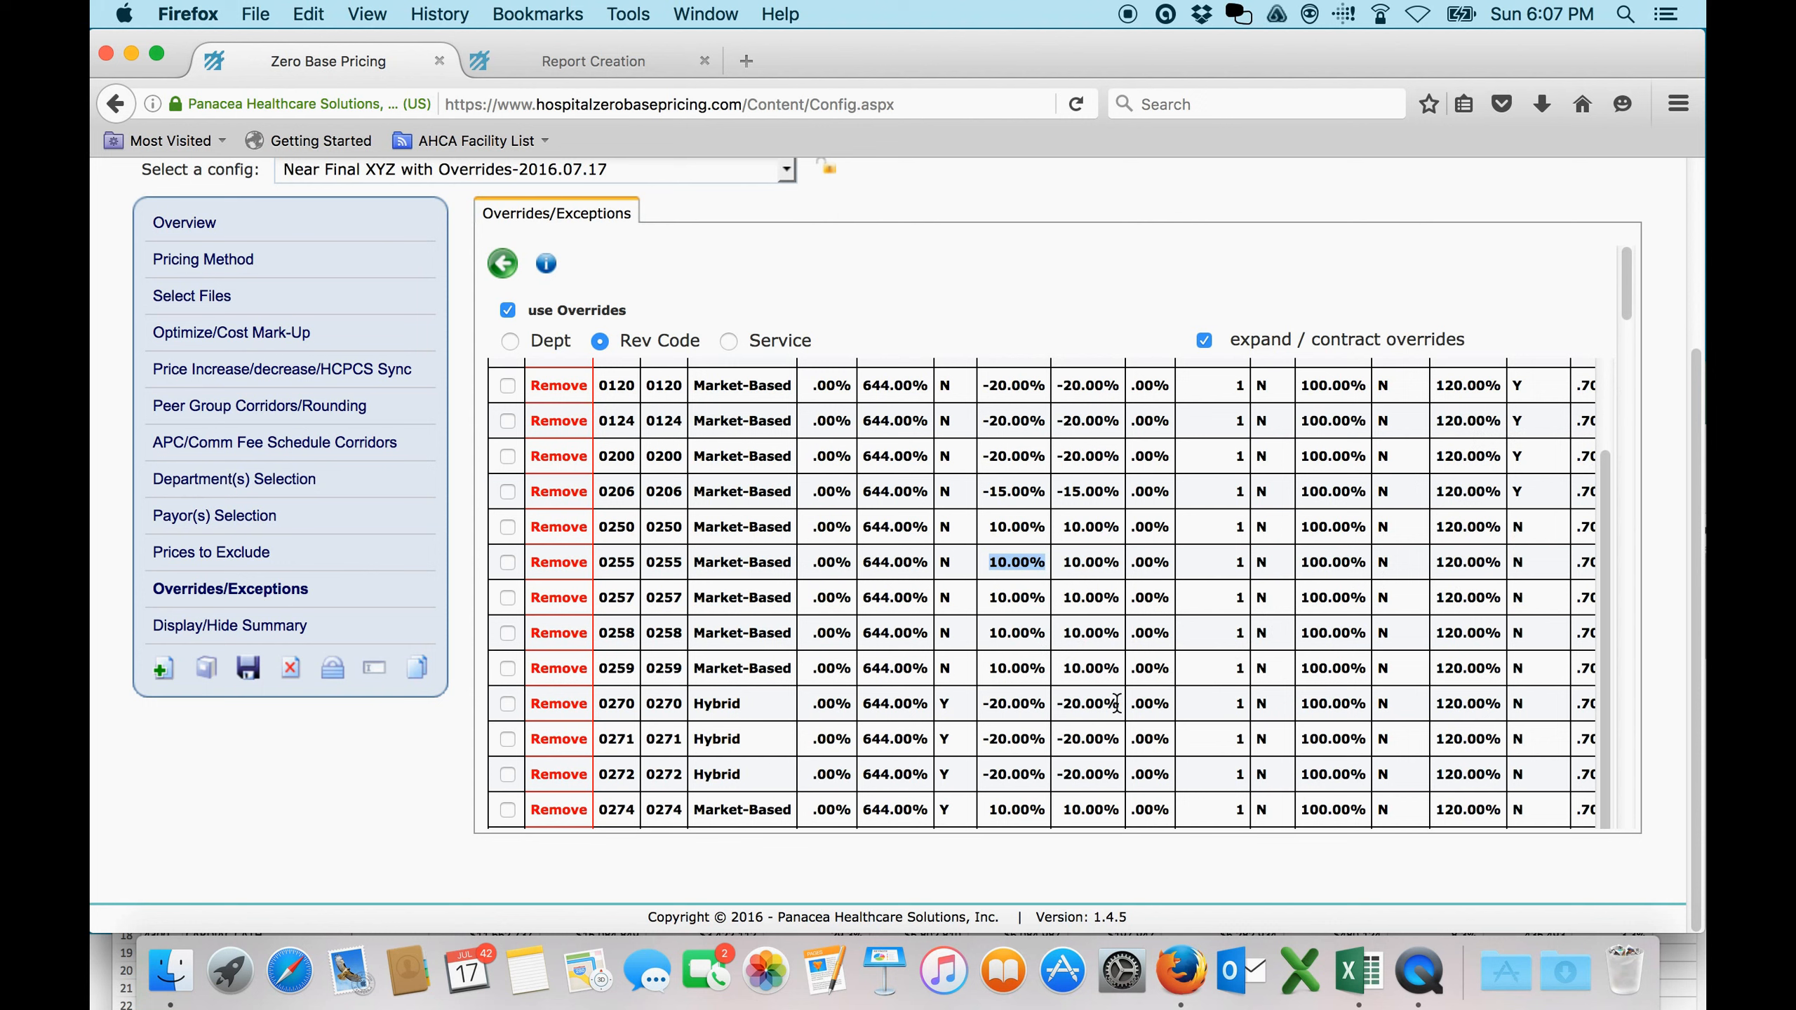
drag(988, 703, 1047, 703)
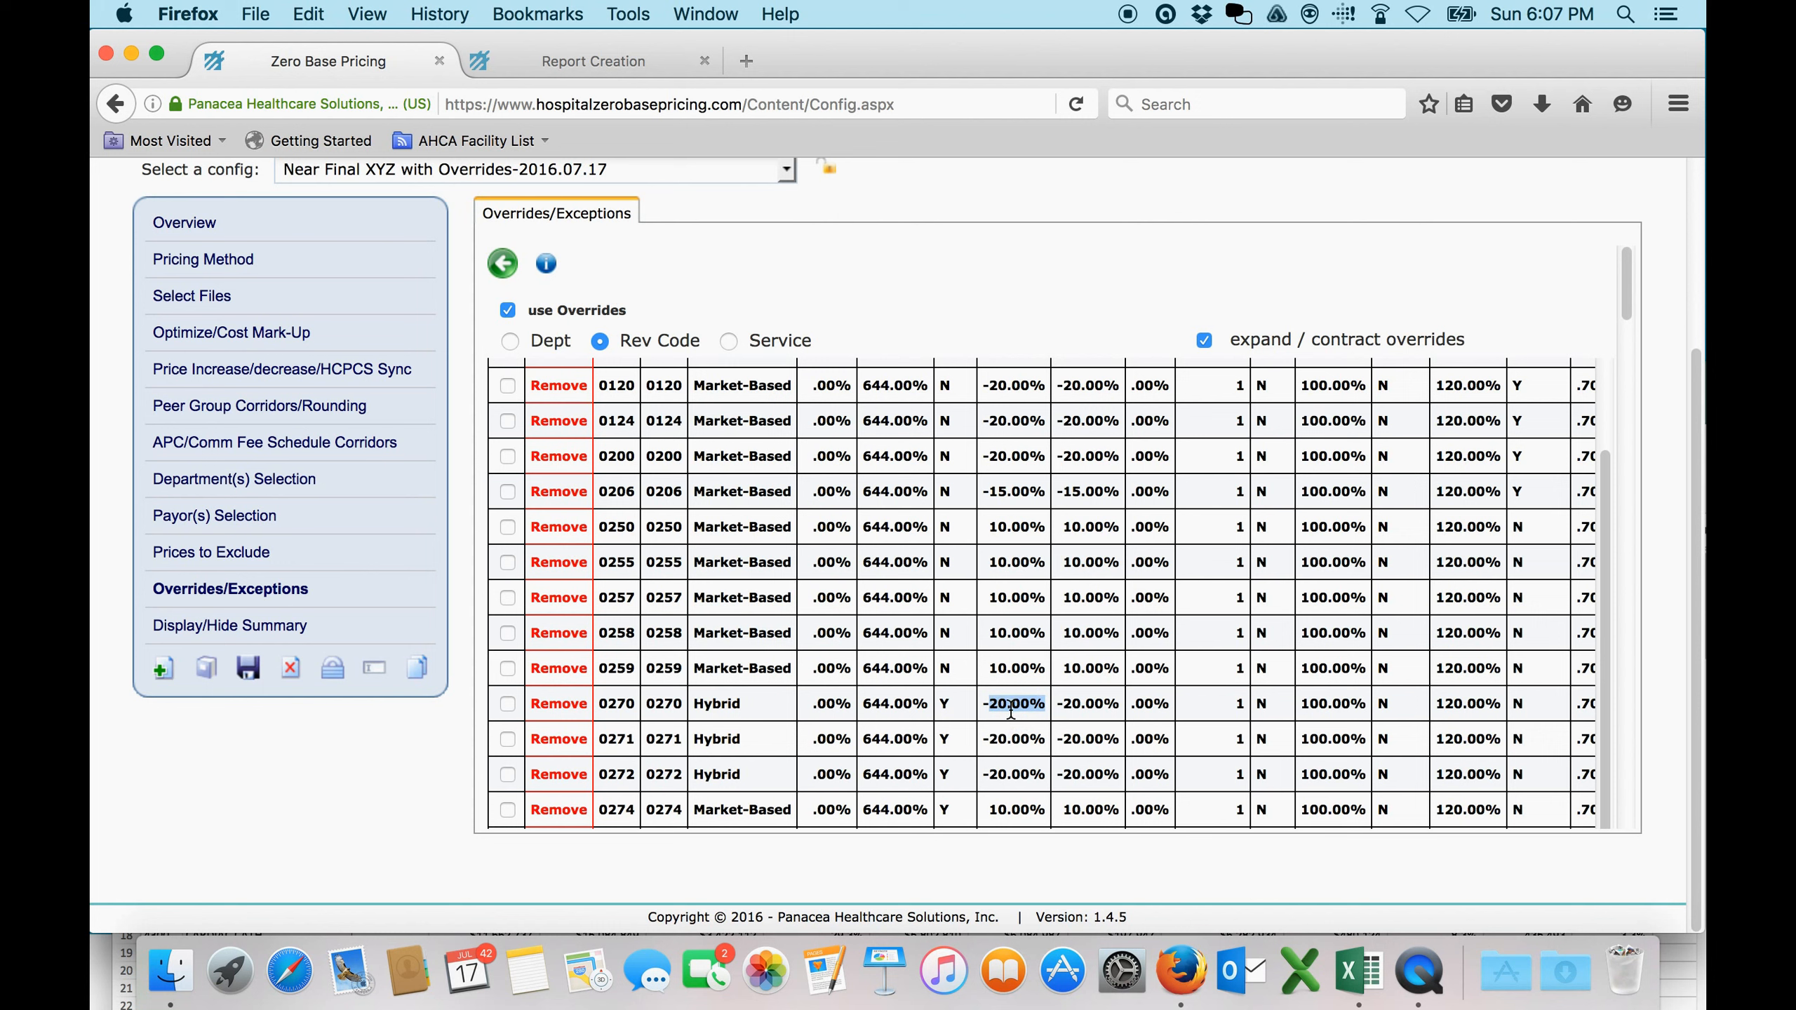
drag(989, 811, 1048, 811)
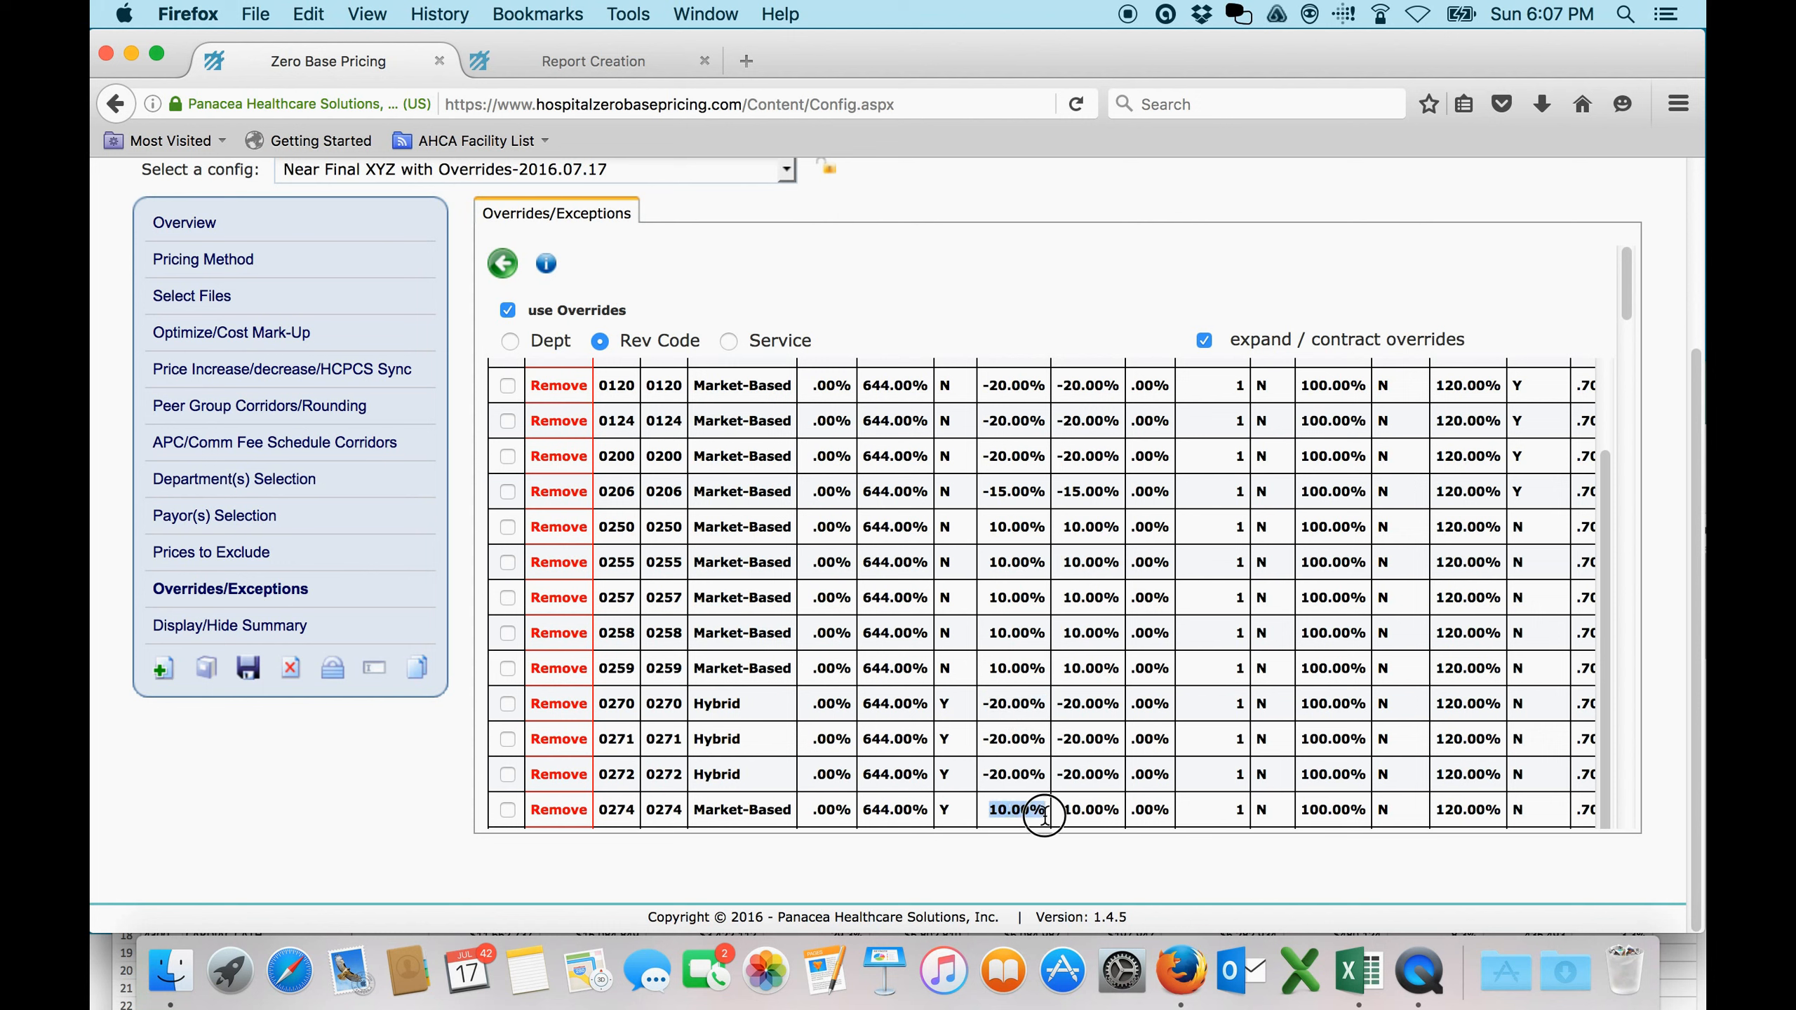
scroll(1600, 586, down, 3)
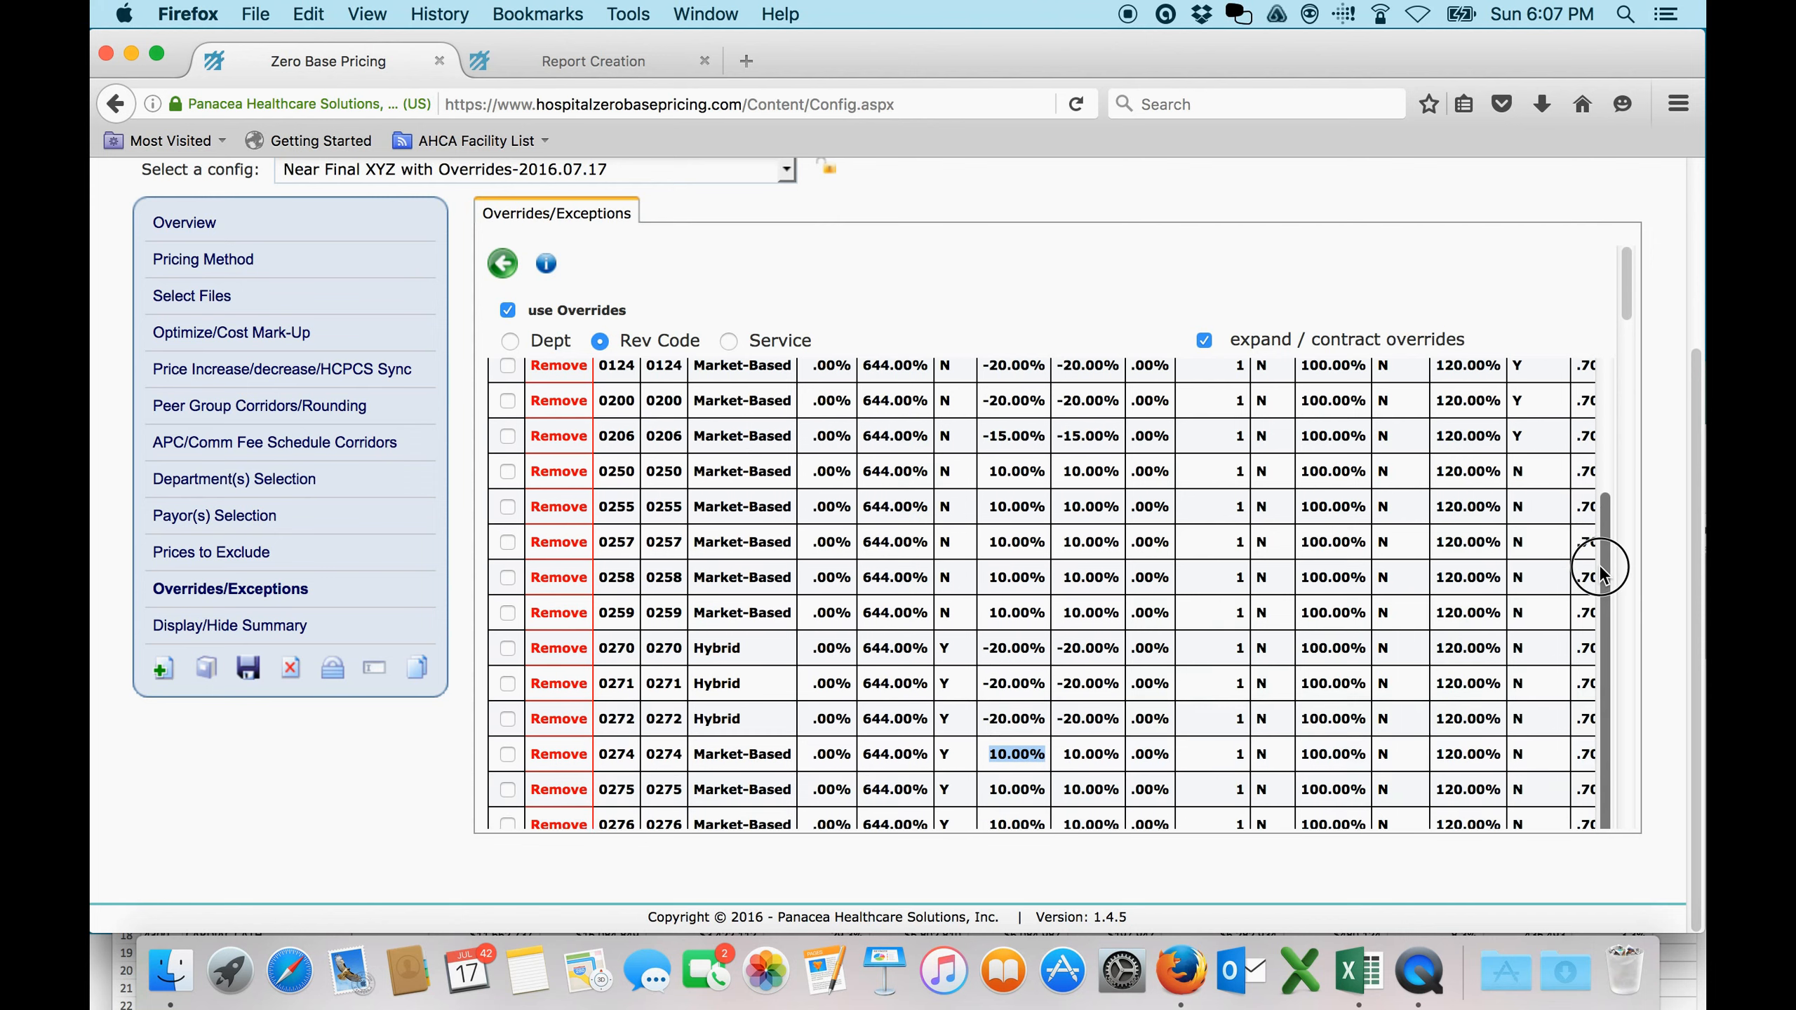
scroll(1600, 586, down, 2)
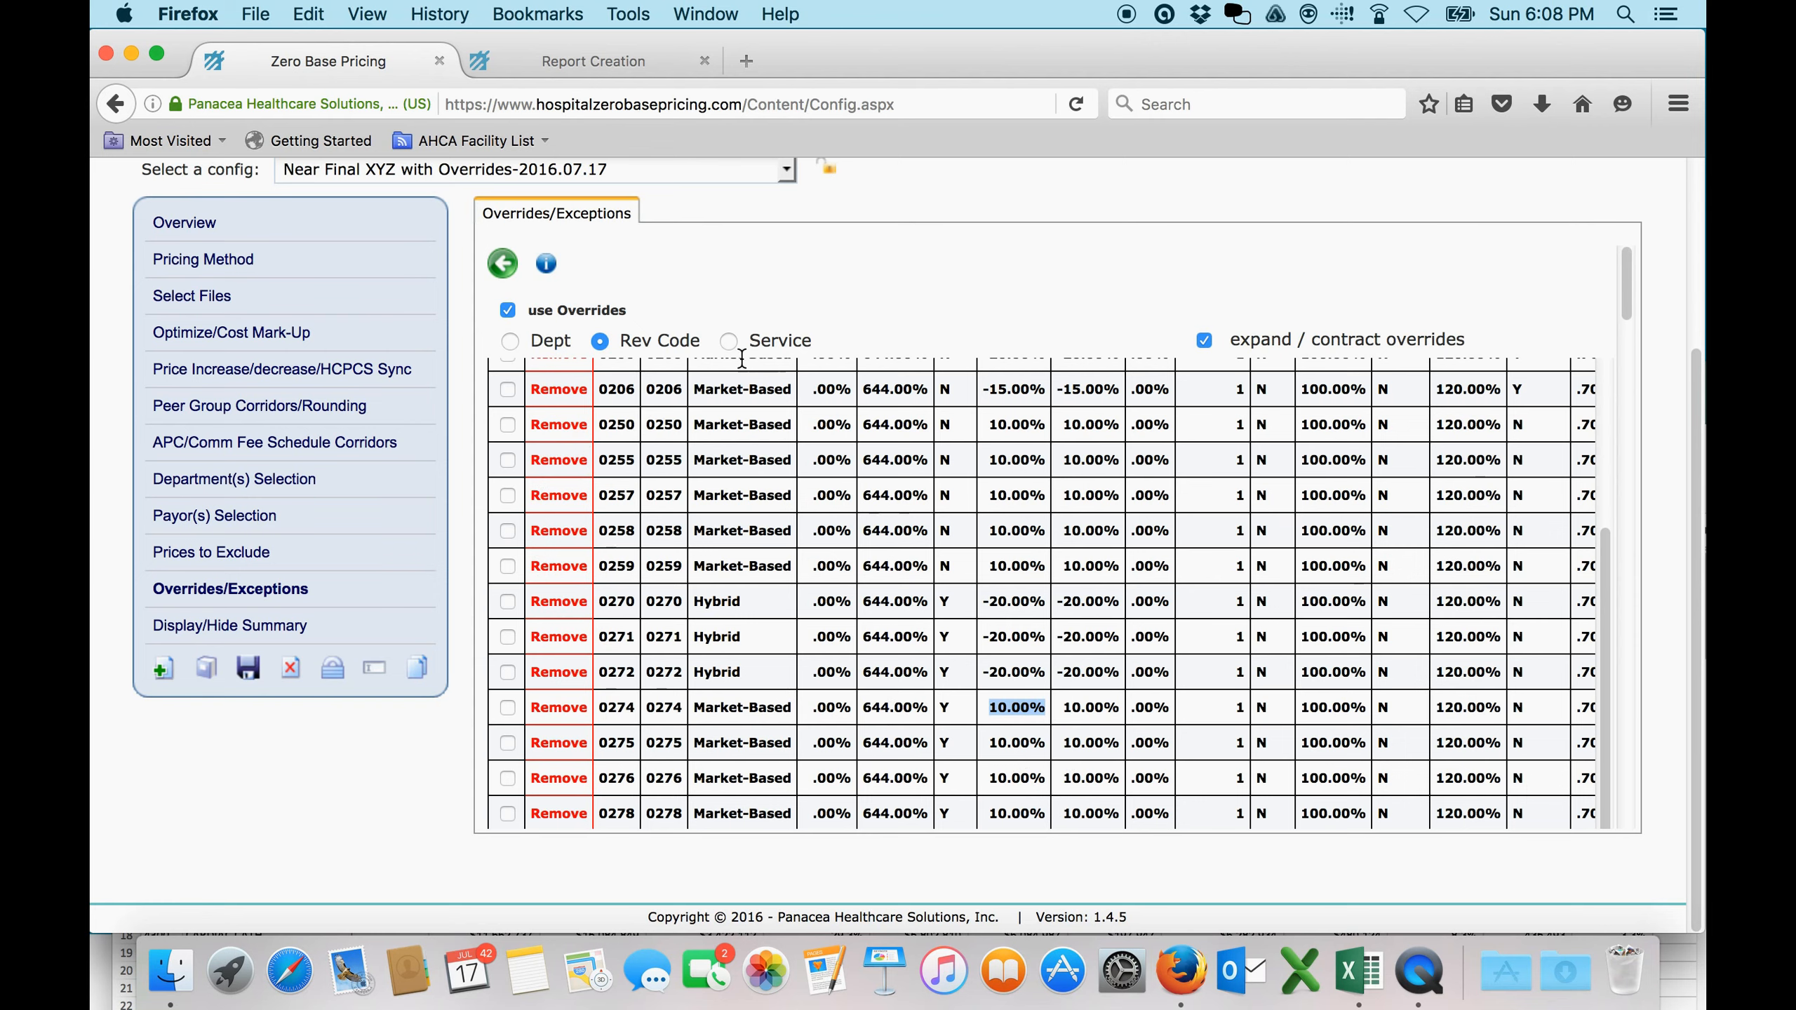
- Switch to Service overrides and find the services whose description contains "mri"
click(728, 342)
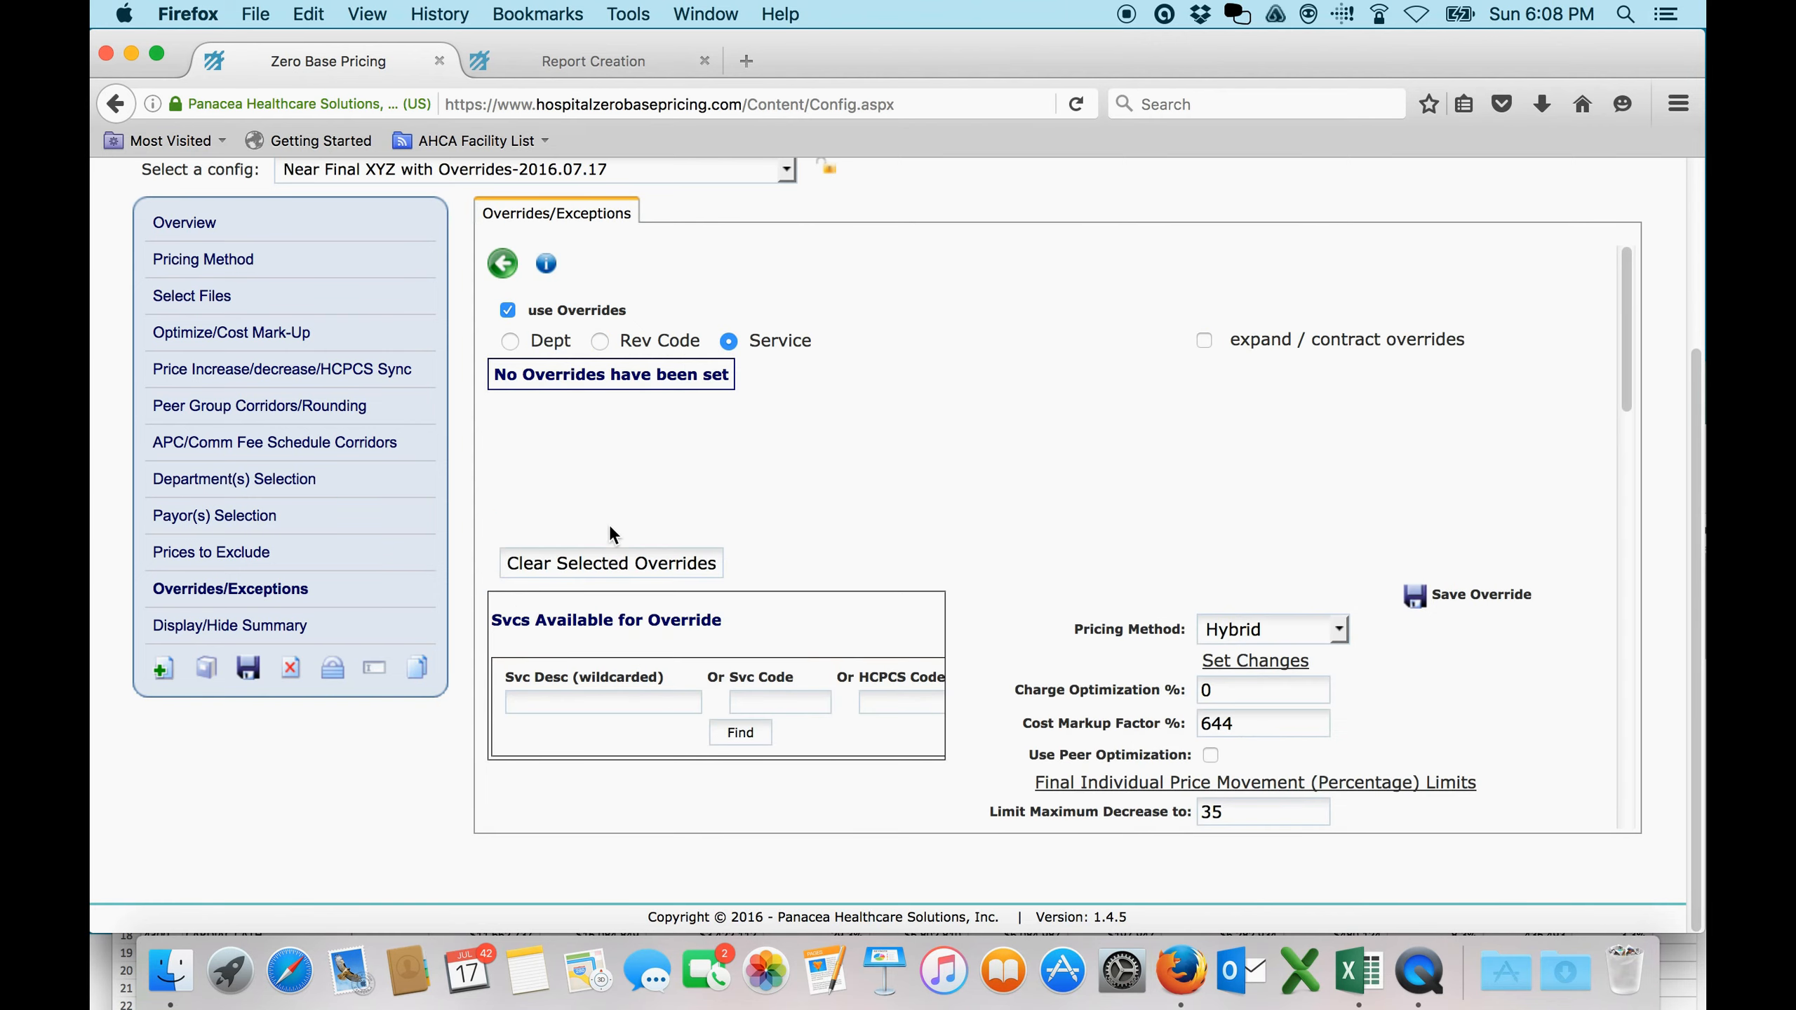
click(579, 702)
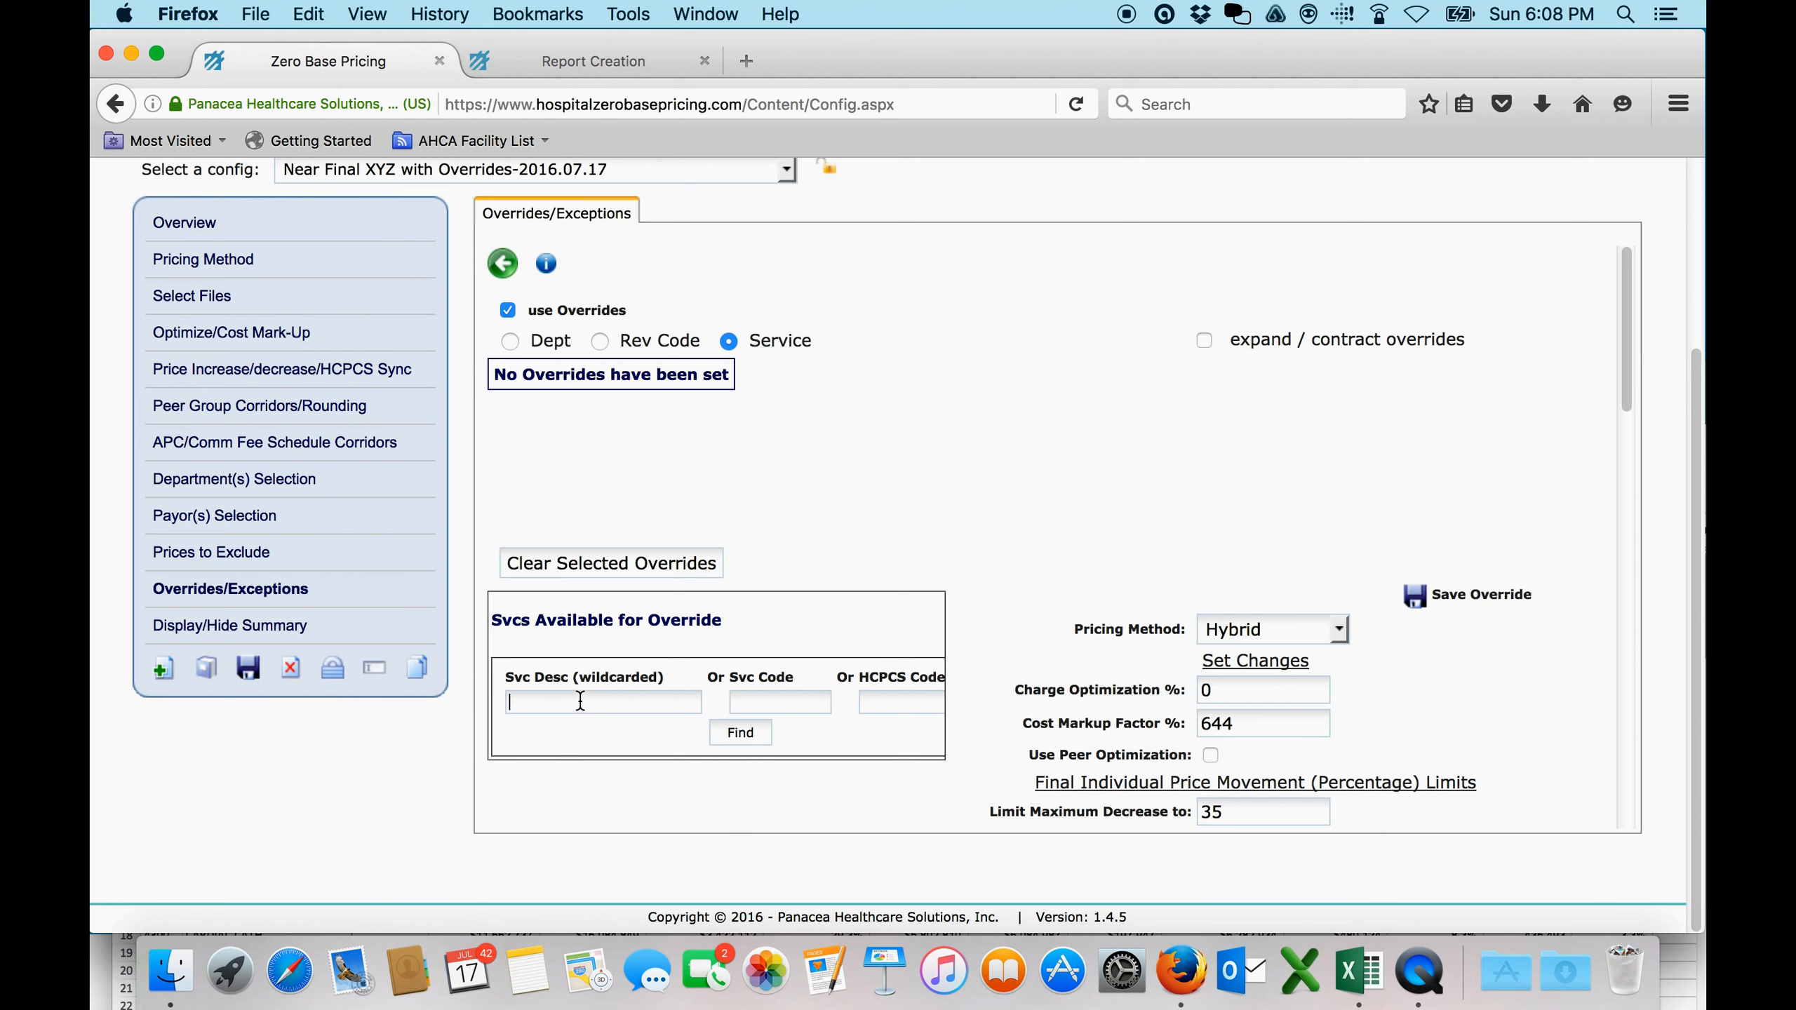
text(mri)
key(Down)
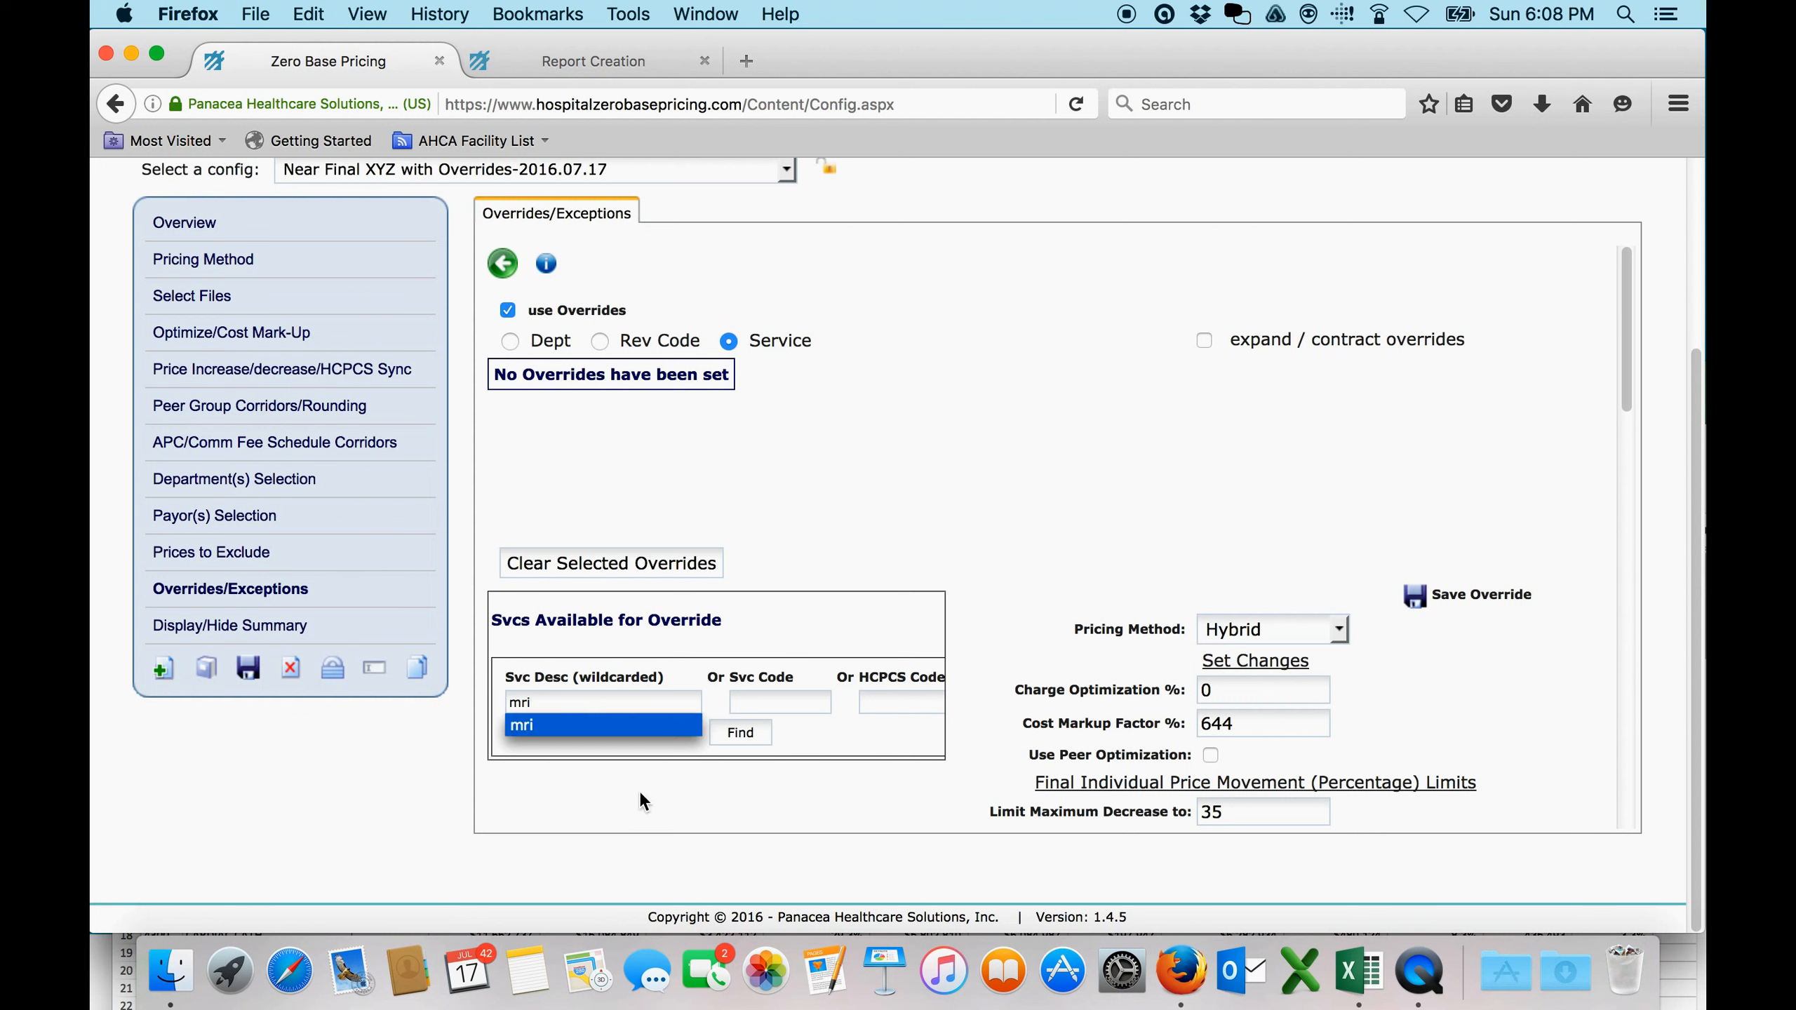
click(730, 736)
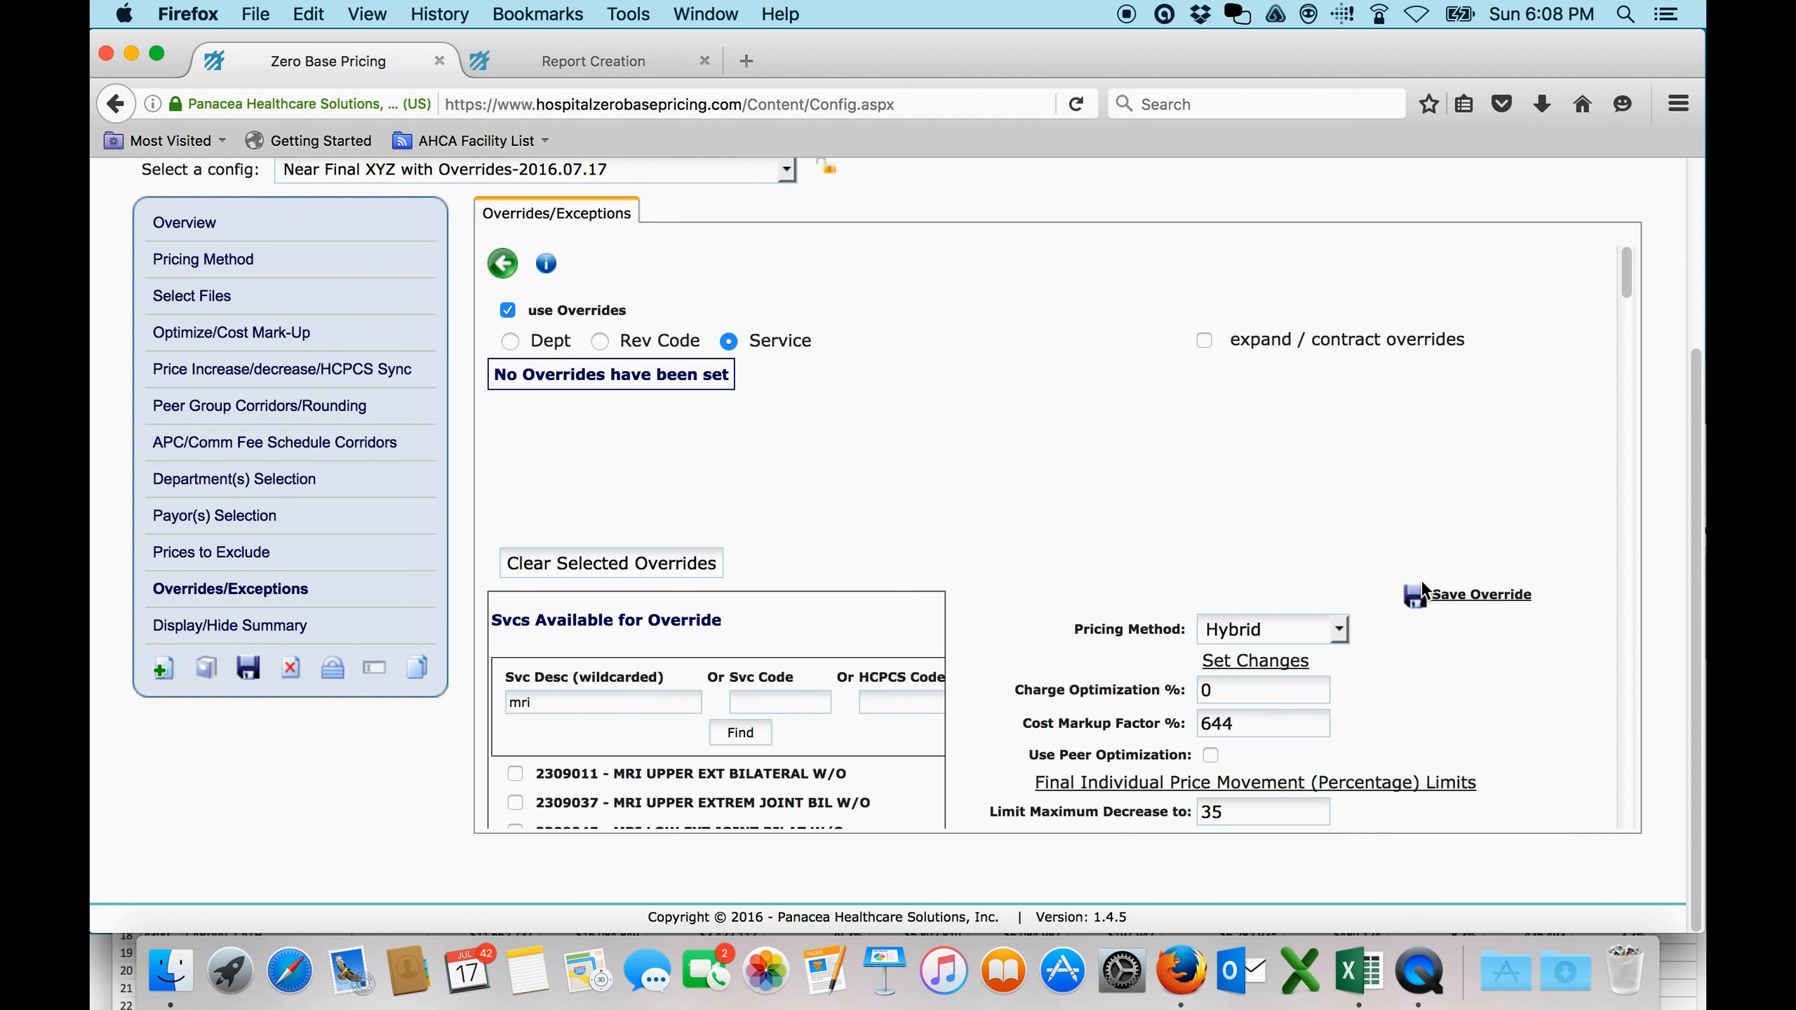
- Try a service override for MRI services 2309011 and 2309037, keeping peer values above and below, with the Florida Peers Only (2013 OPSAF) peer group file
drag(1617, 278, 1627, 291)
click(515, 577)
click(515, 605)
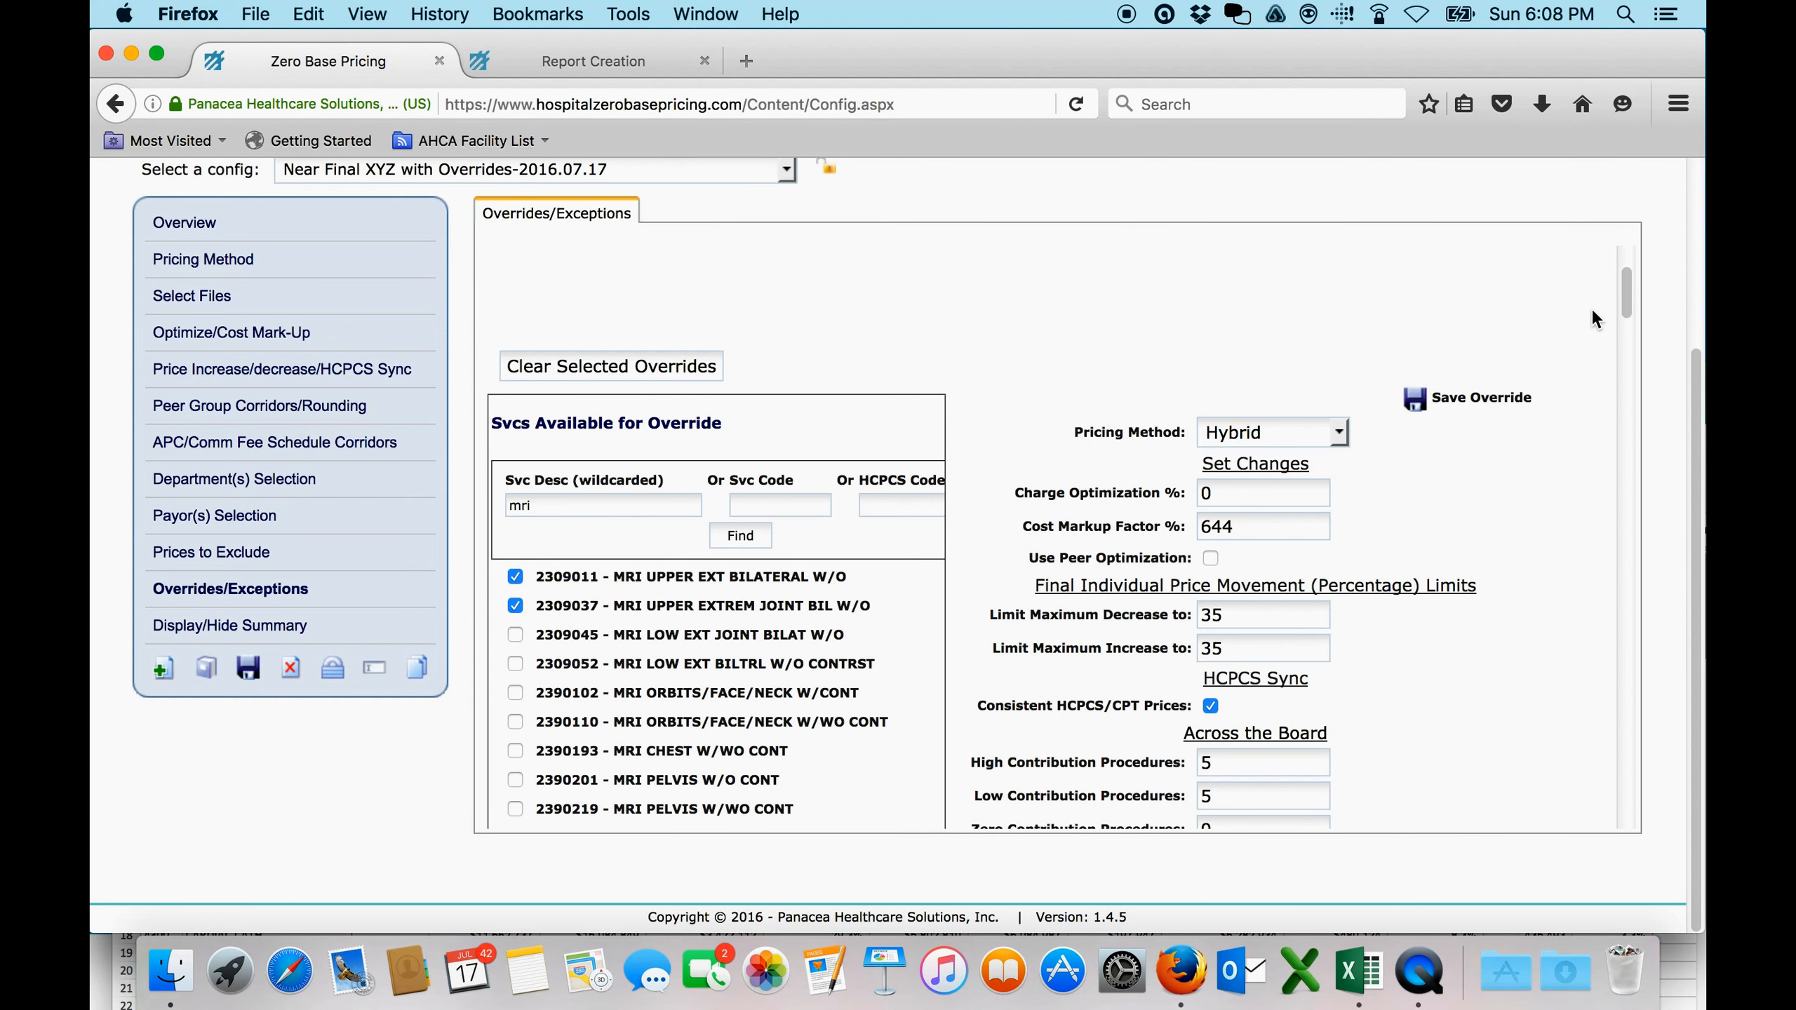
drag(1621, 292, 1627, 371)
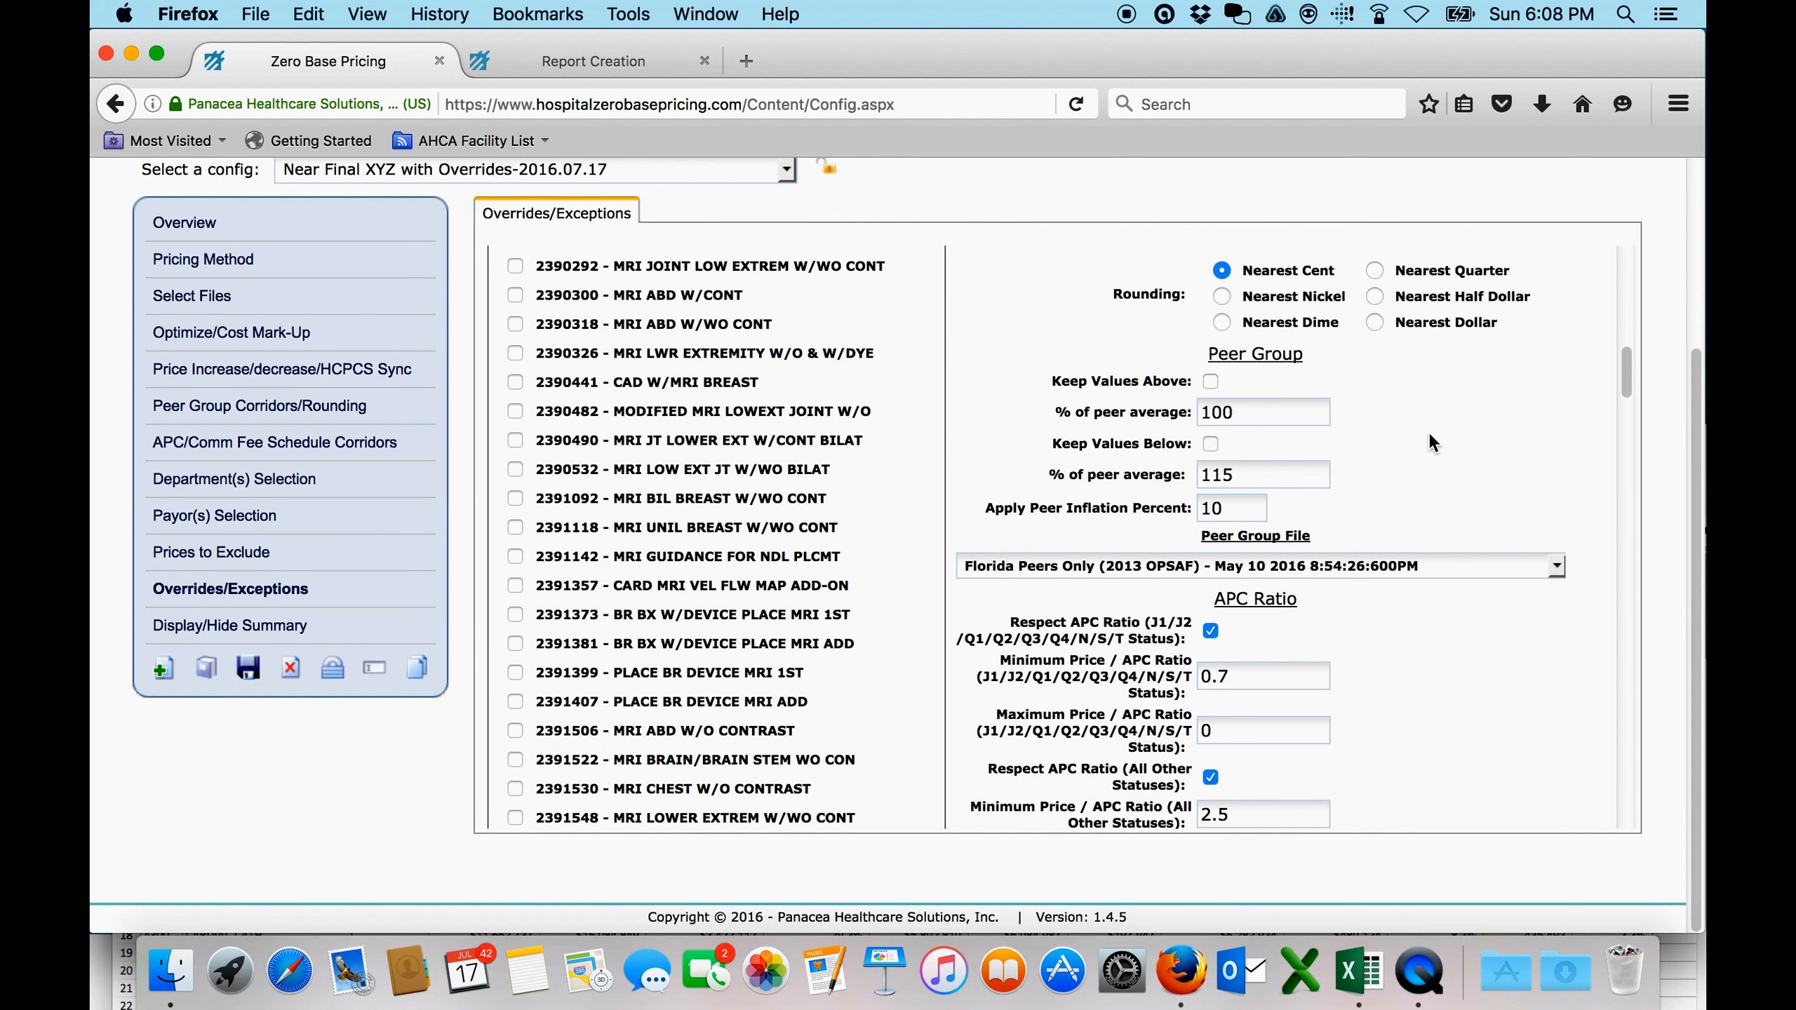
click(1209, 383)
click(1210, 444)
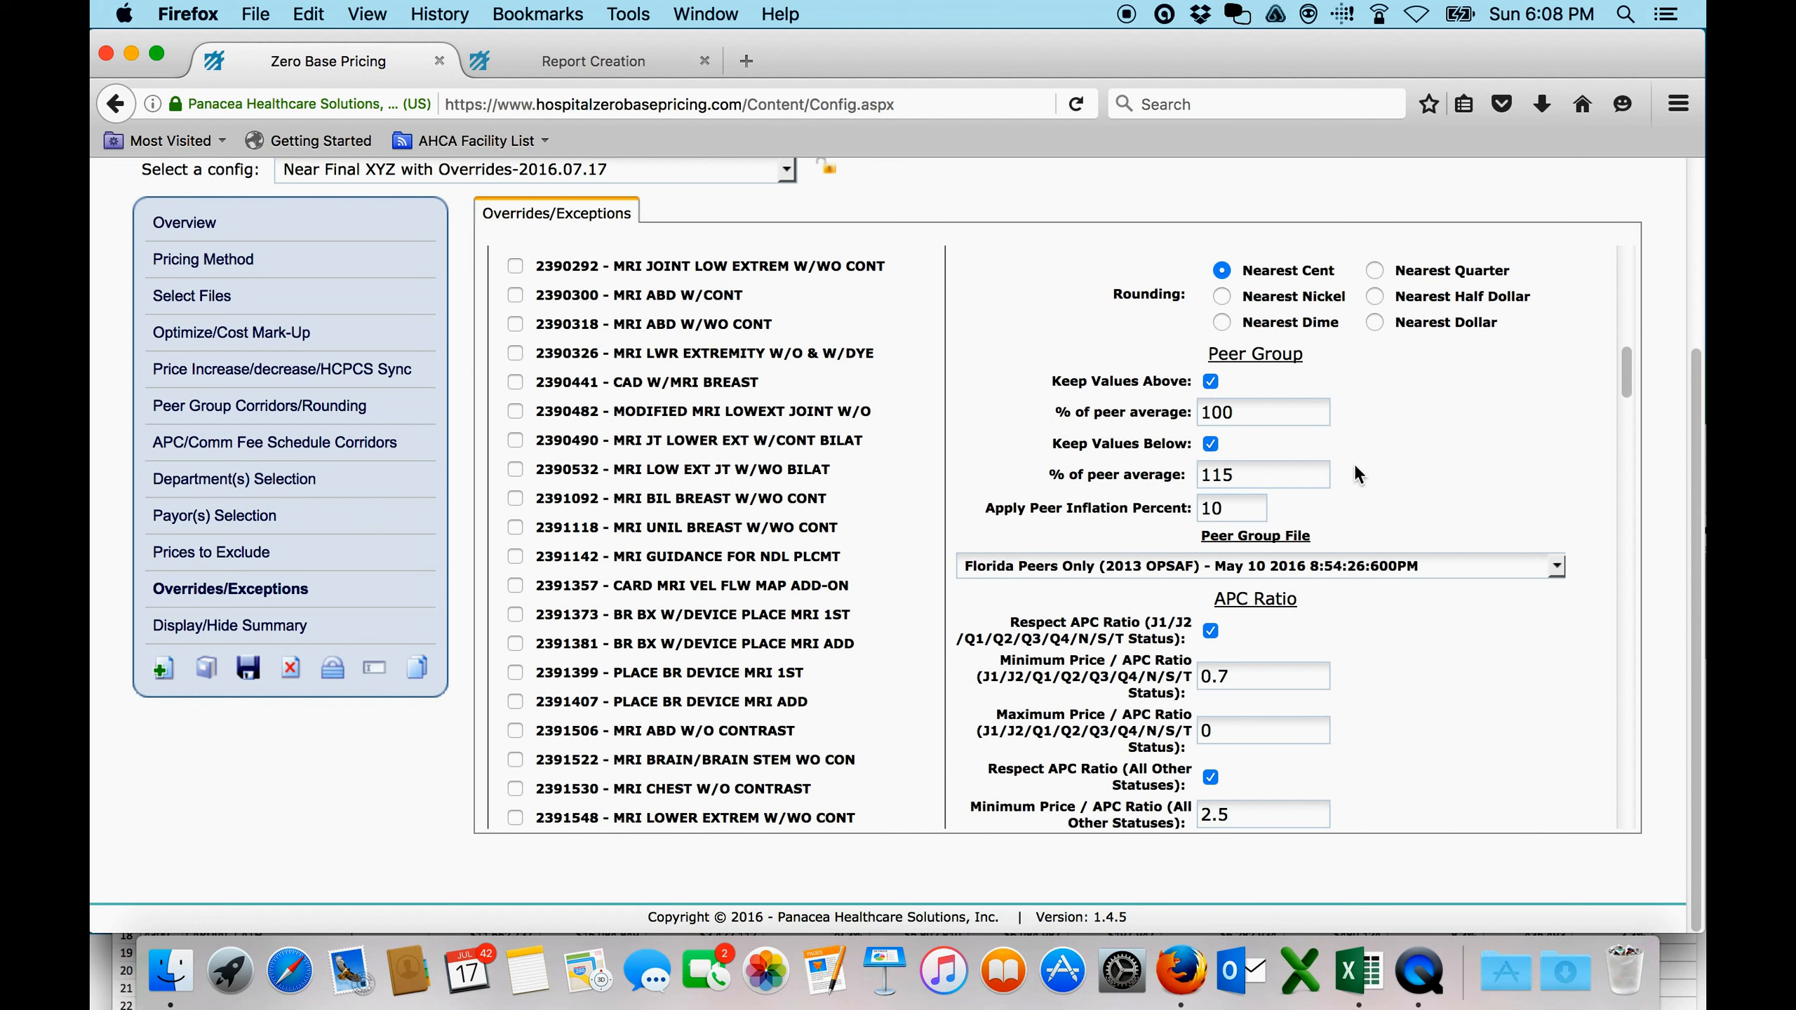
click(1246, 568)
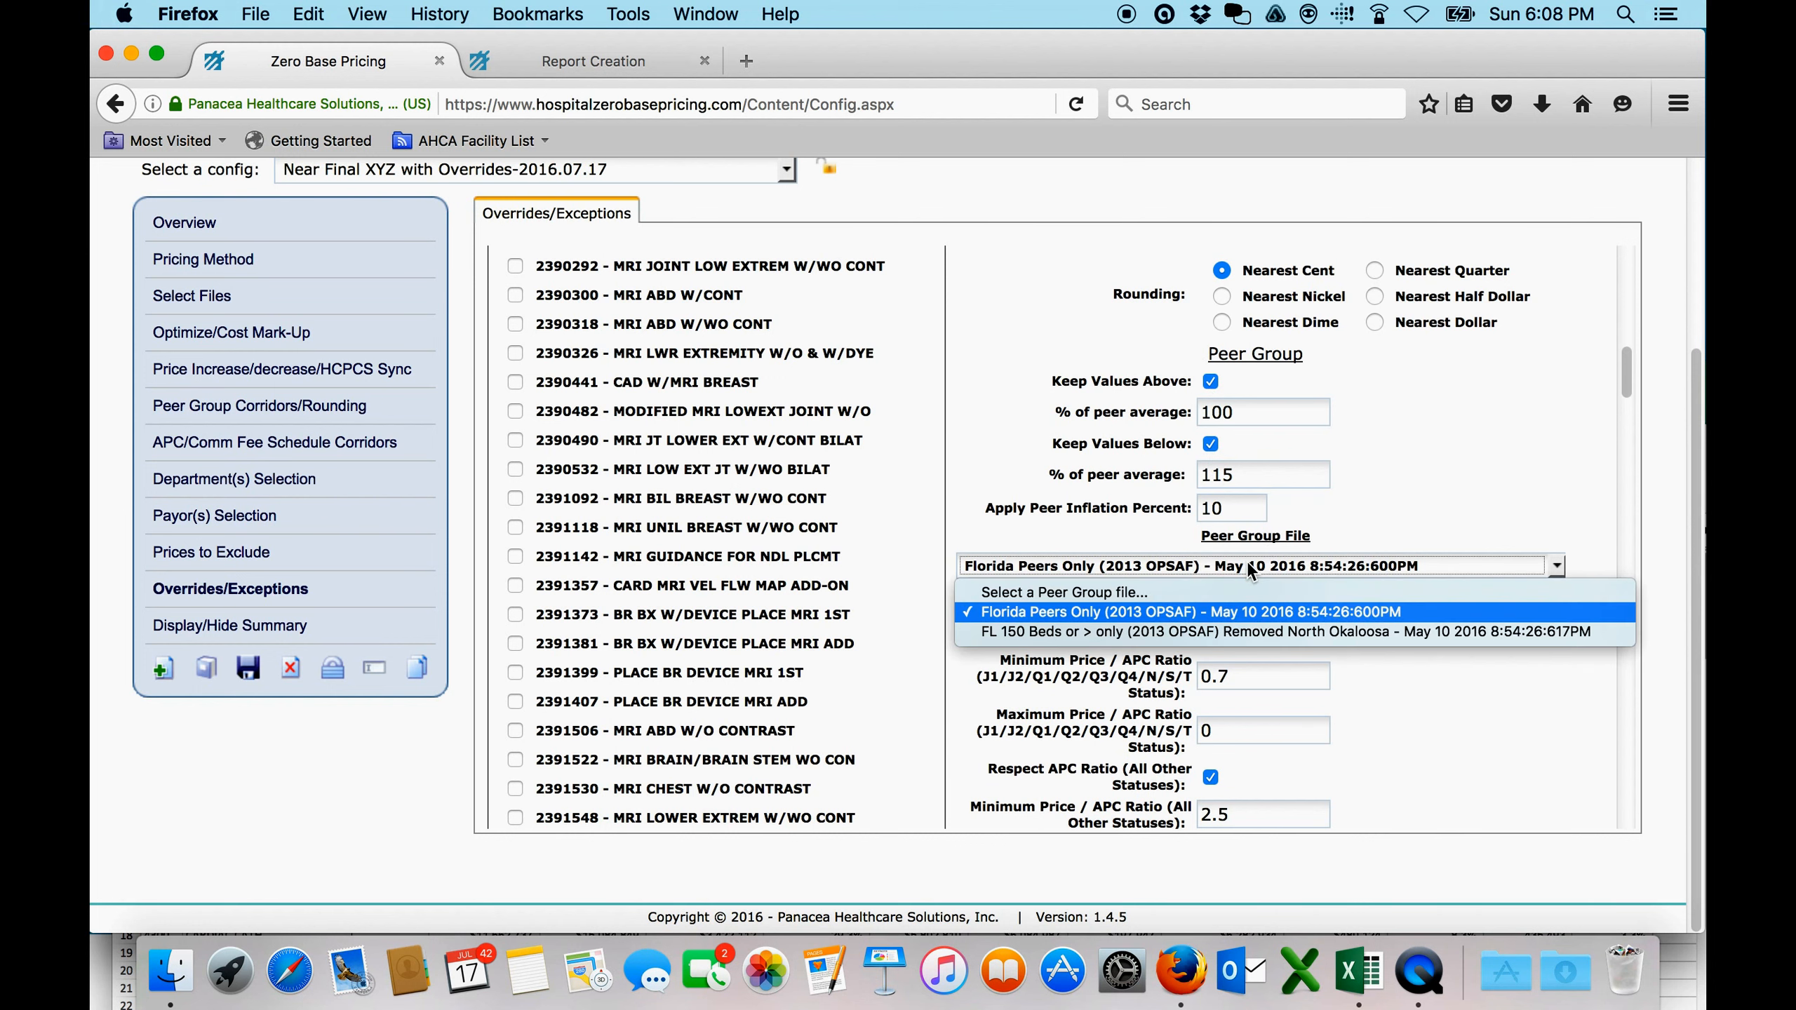
click(1244, 615)
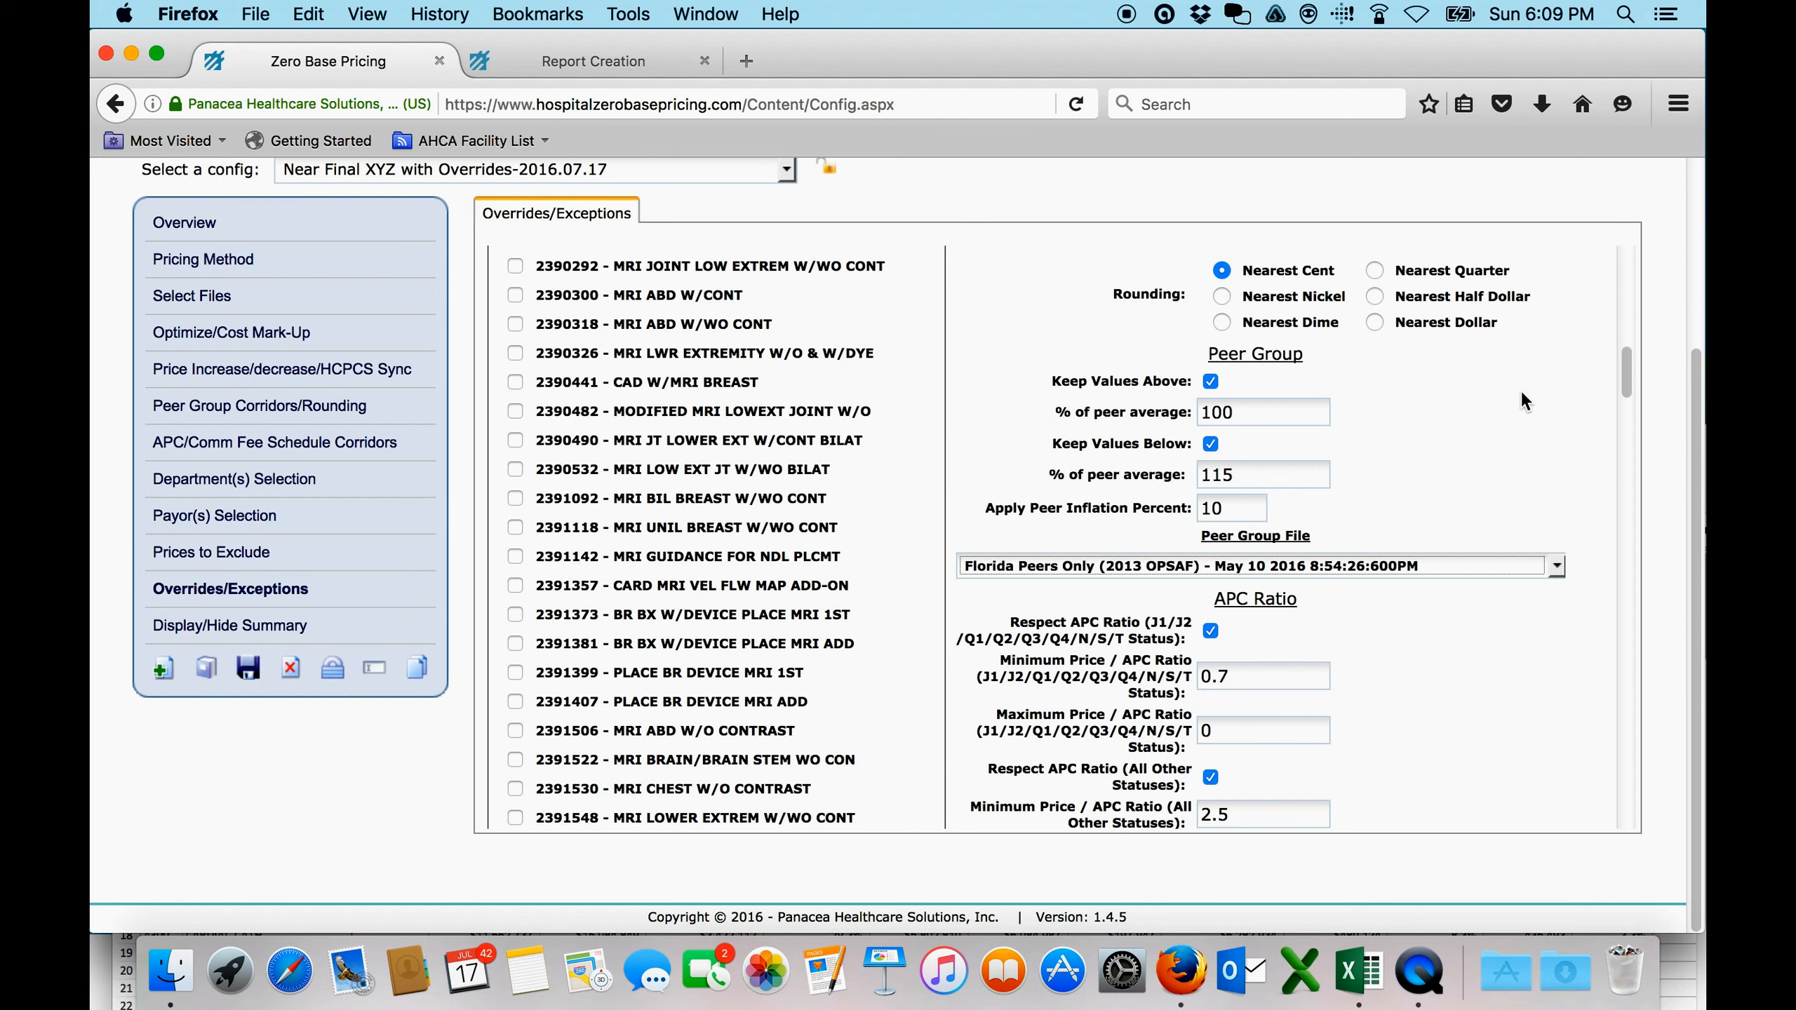
drag(1625, 375, 1626, 279)
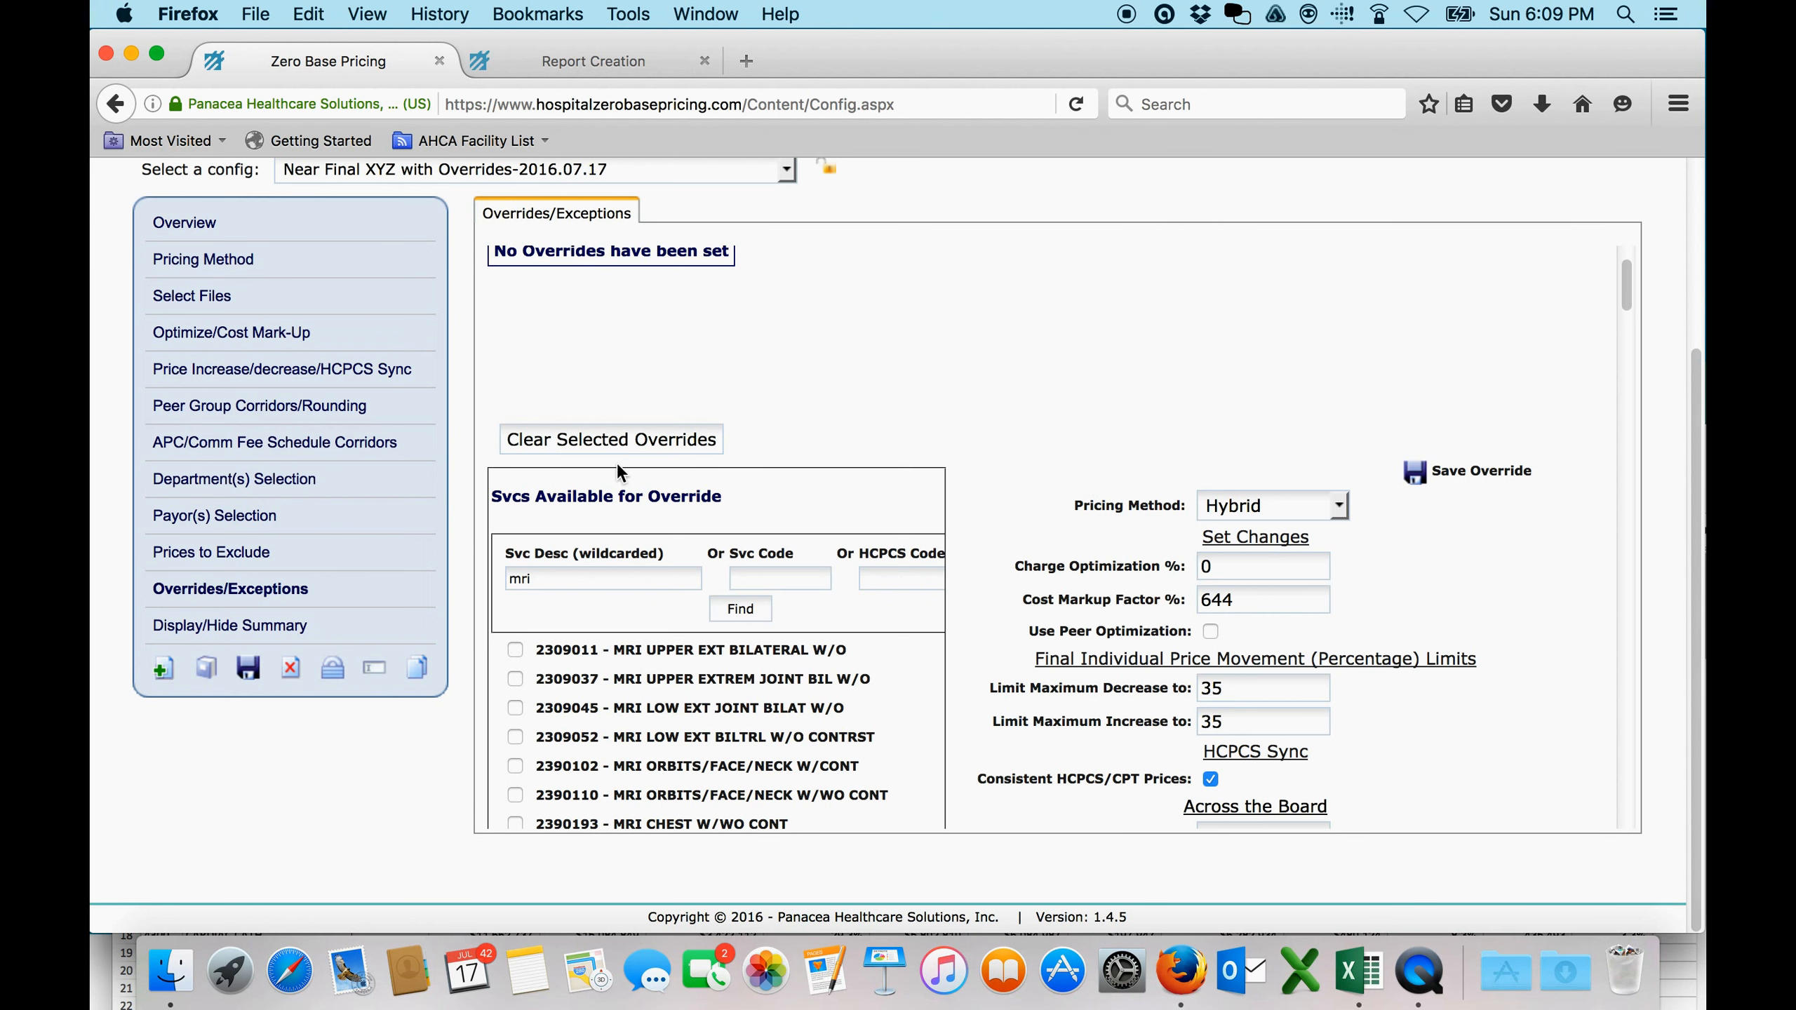
- Save the configuration and open its summary reports to examine the variances in total charges and total charge paying net revenue
click(247, 671)
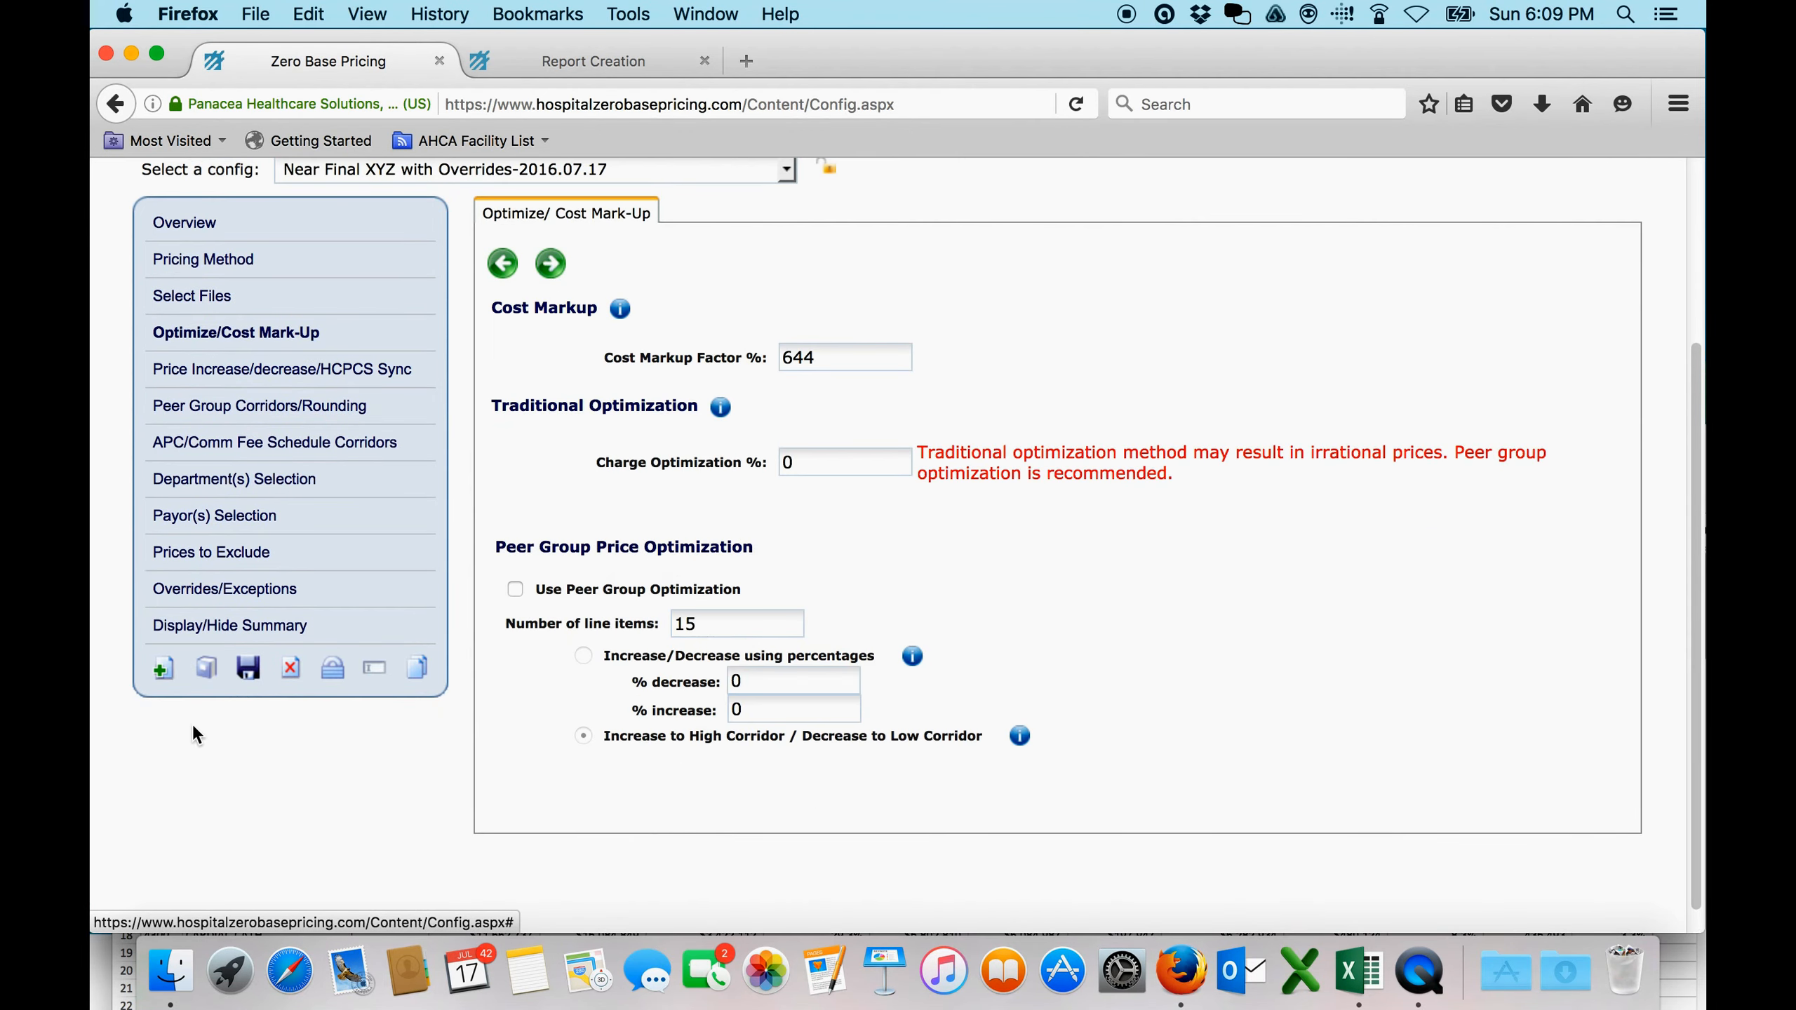
click(206, 667)
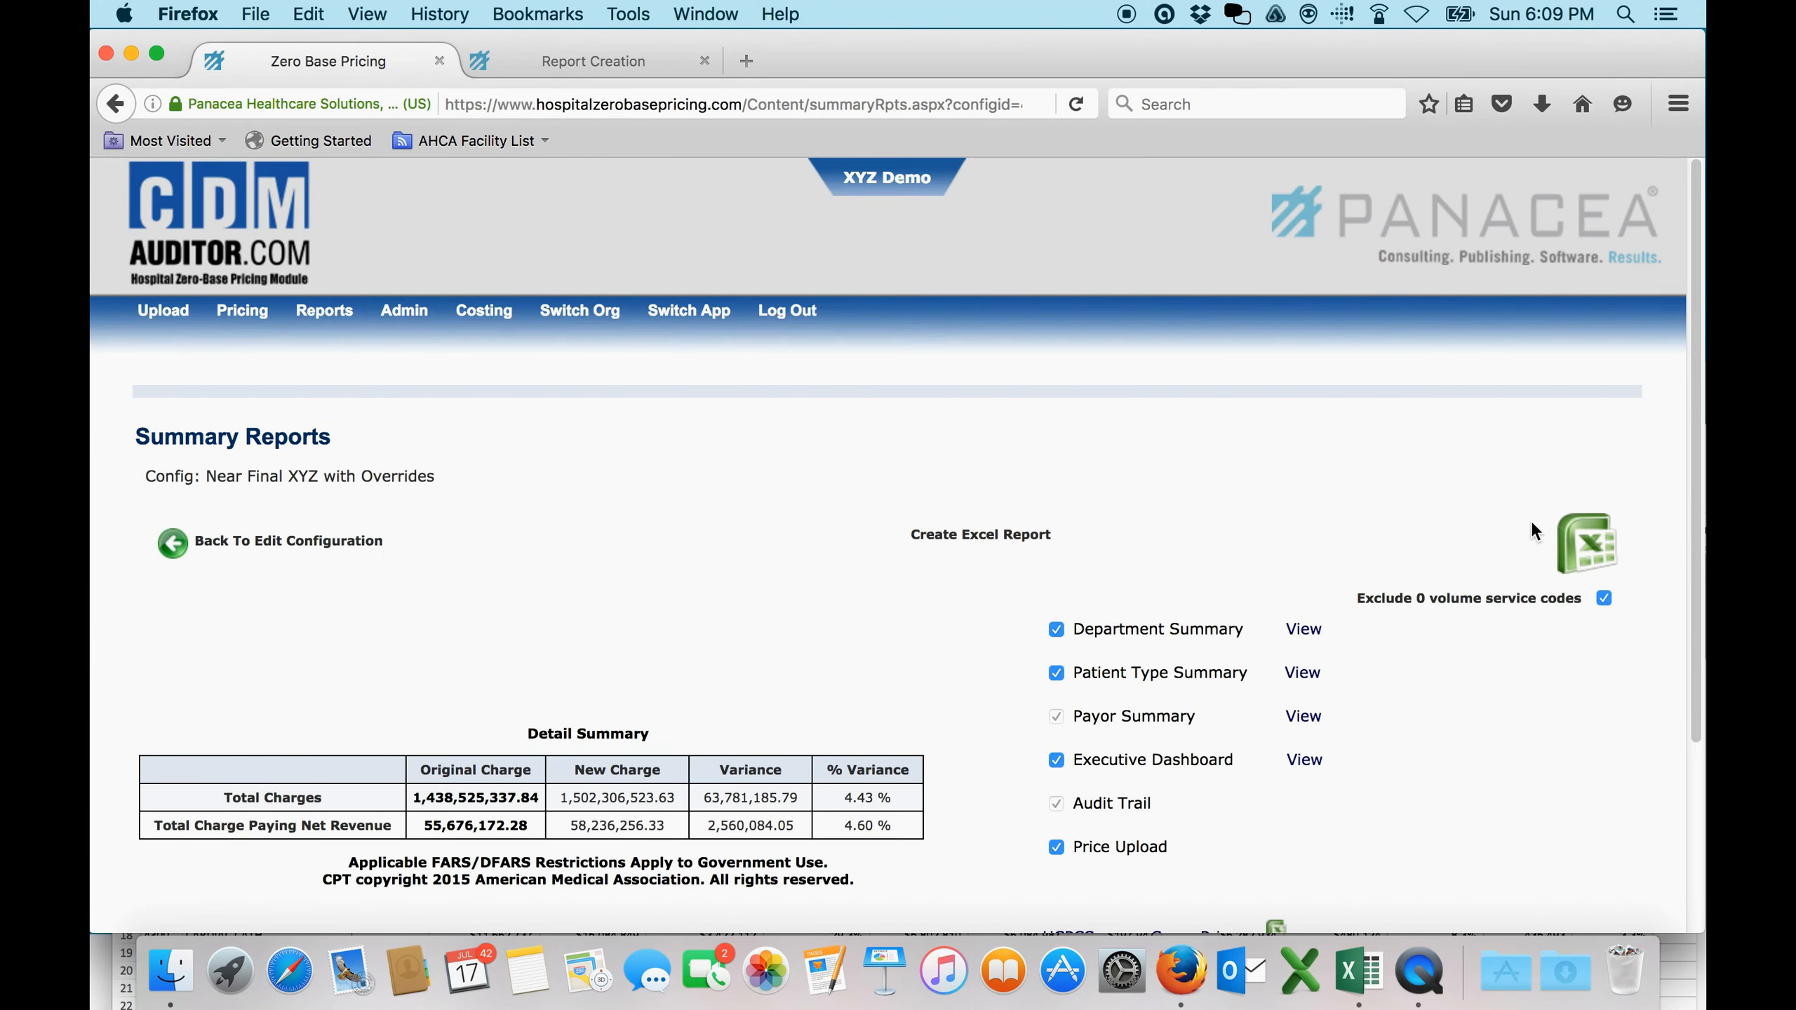
scroll(1666, 411, down, 3)
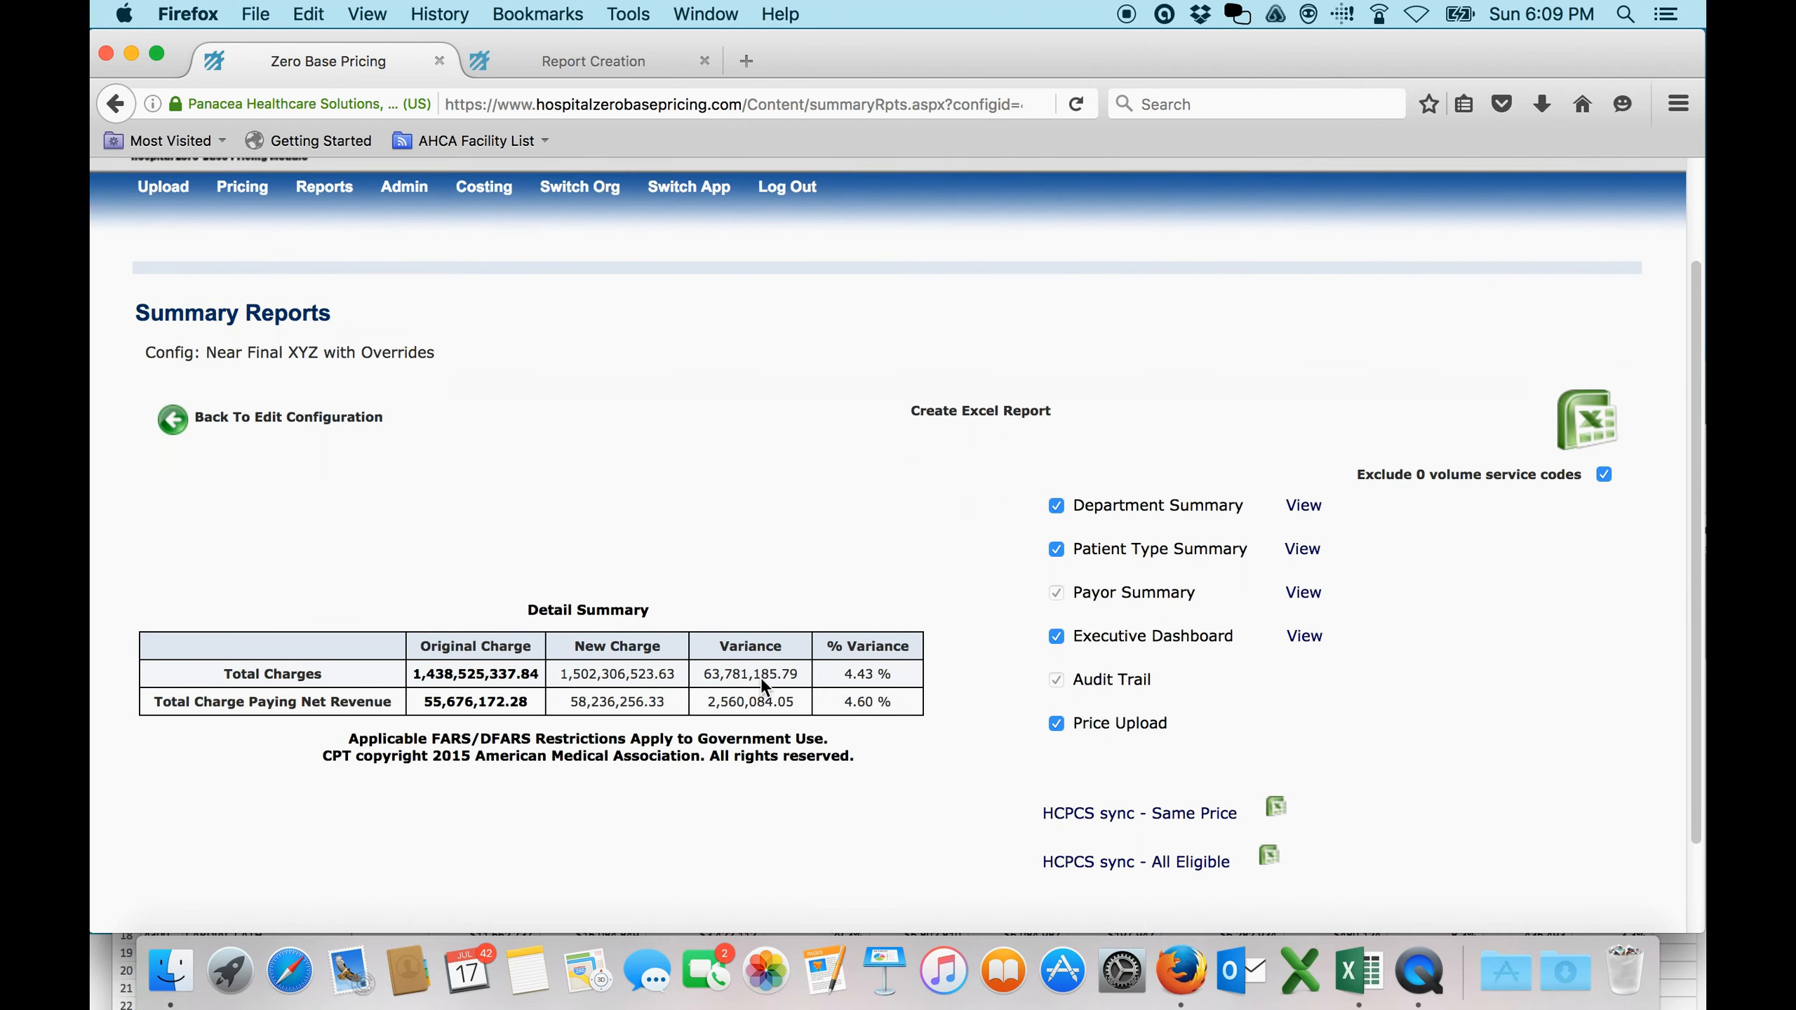
drag(705, 676, 762, 676)
drag(783, 677, 788, 679)
drag(705, 701, 798, 706)
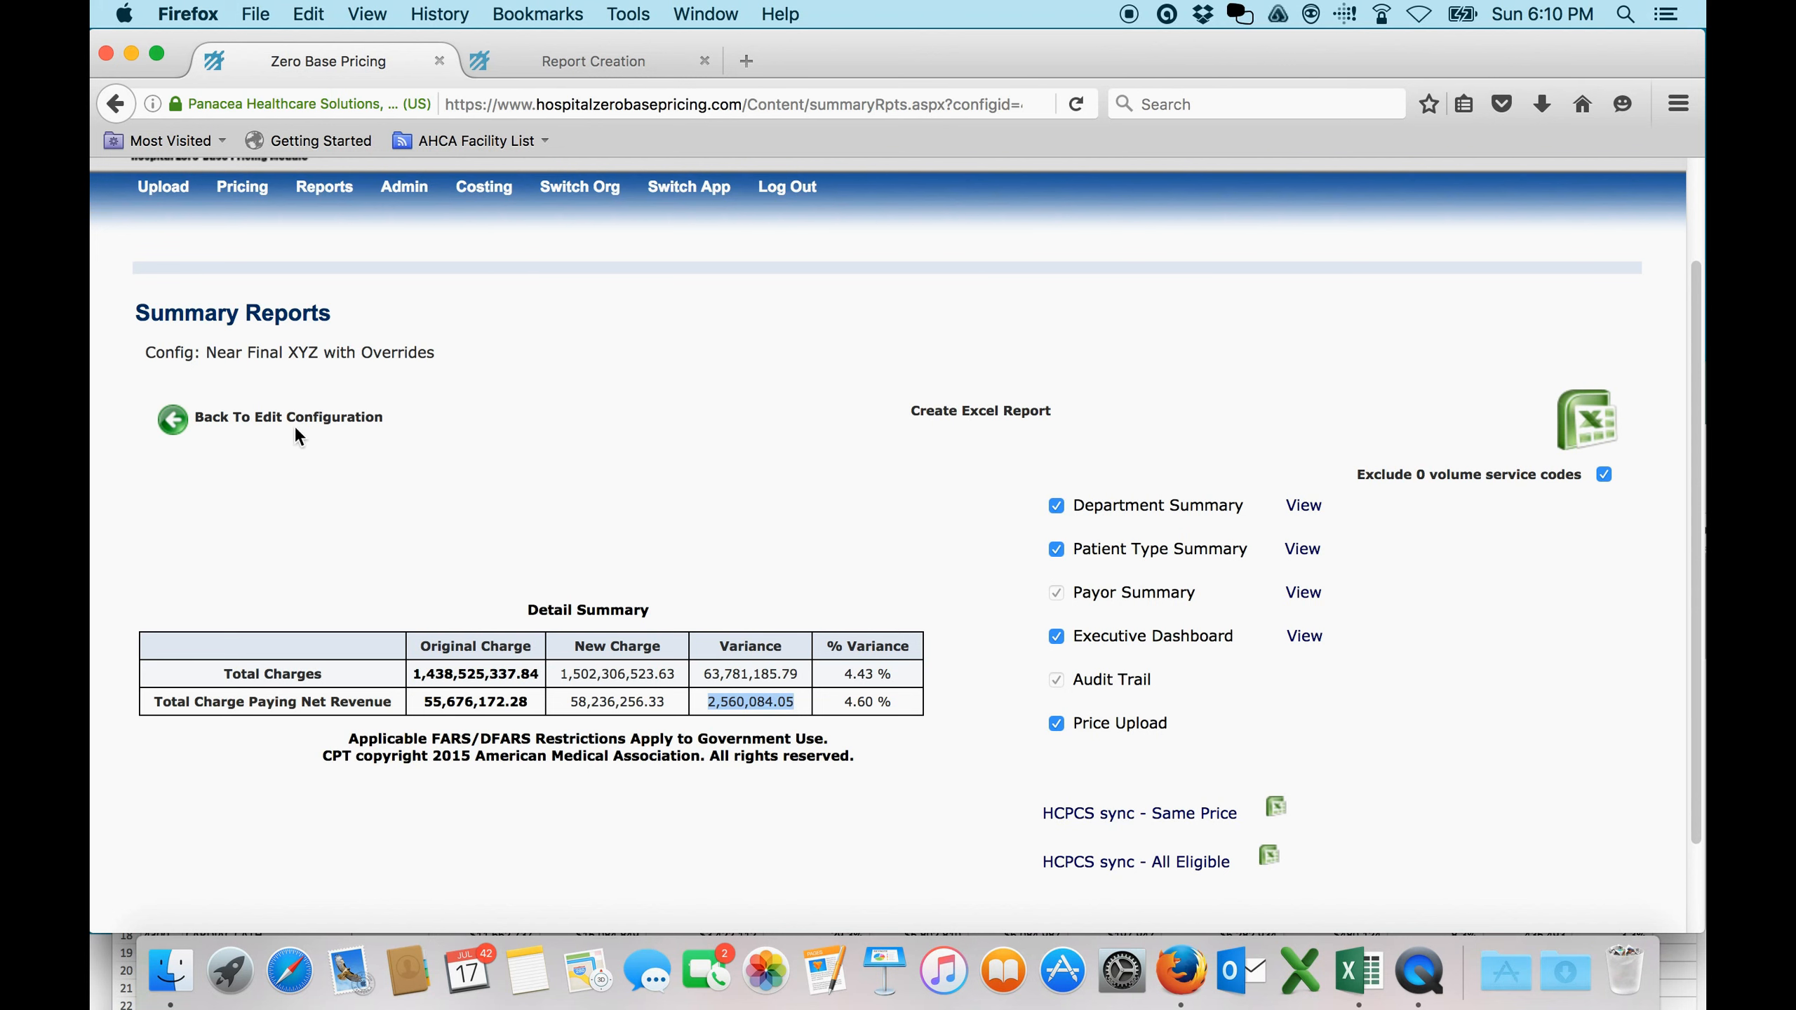
- Return to editing the configuration and examine the Traditional Optimization setting and its warning under Optimize/Cost Mark-Up
click(172, 421)
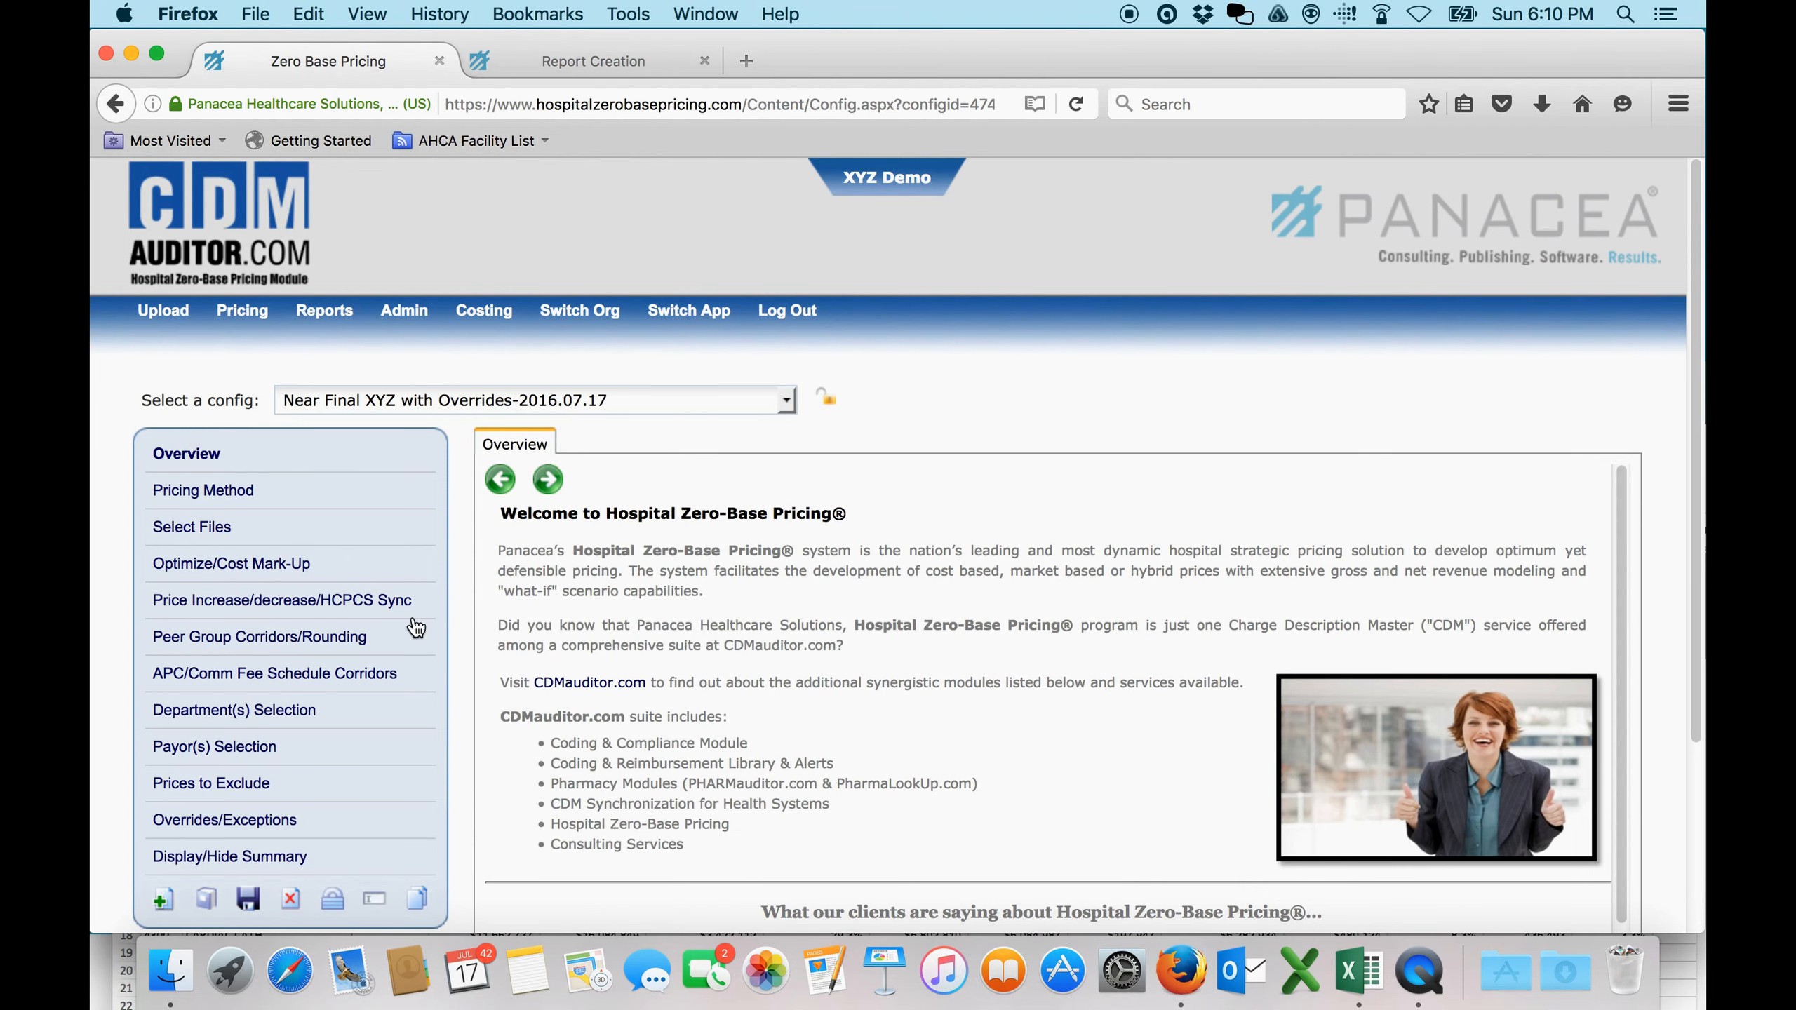
click(276, 575)
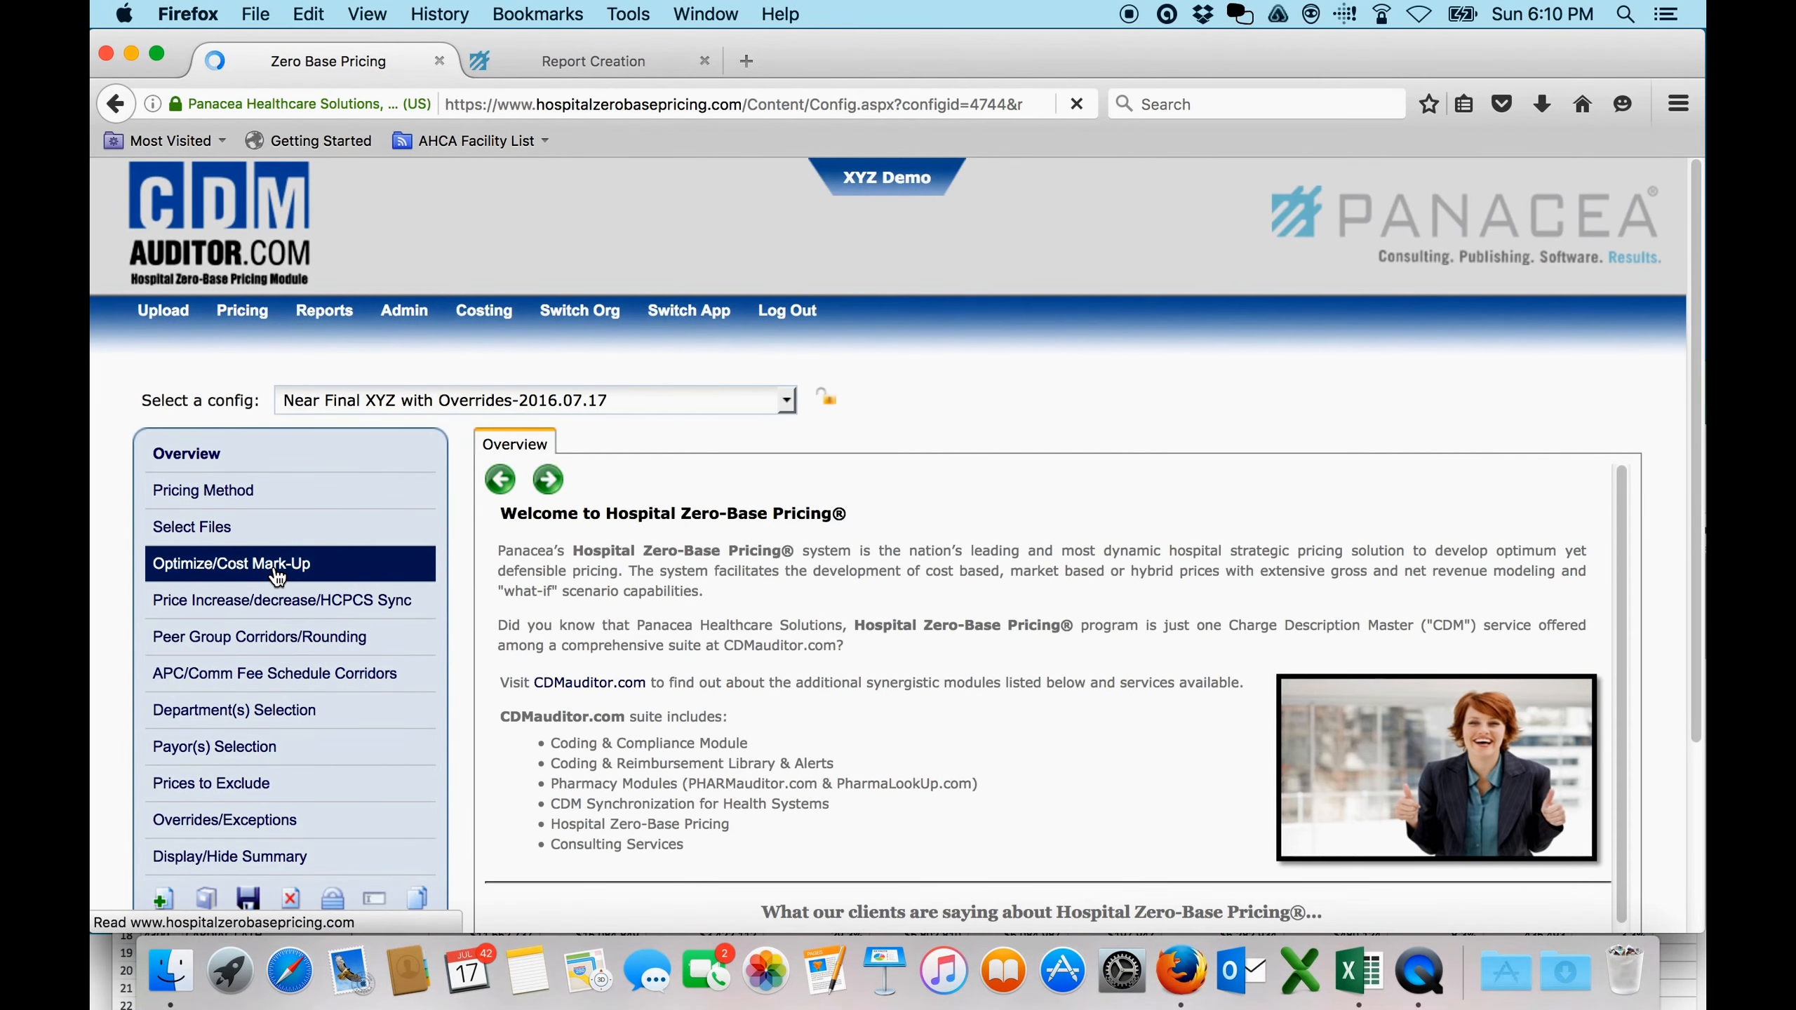
scroll(1696, 343, down, 5)
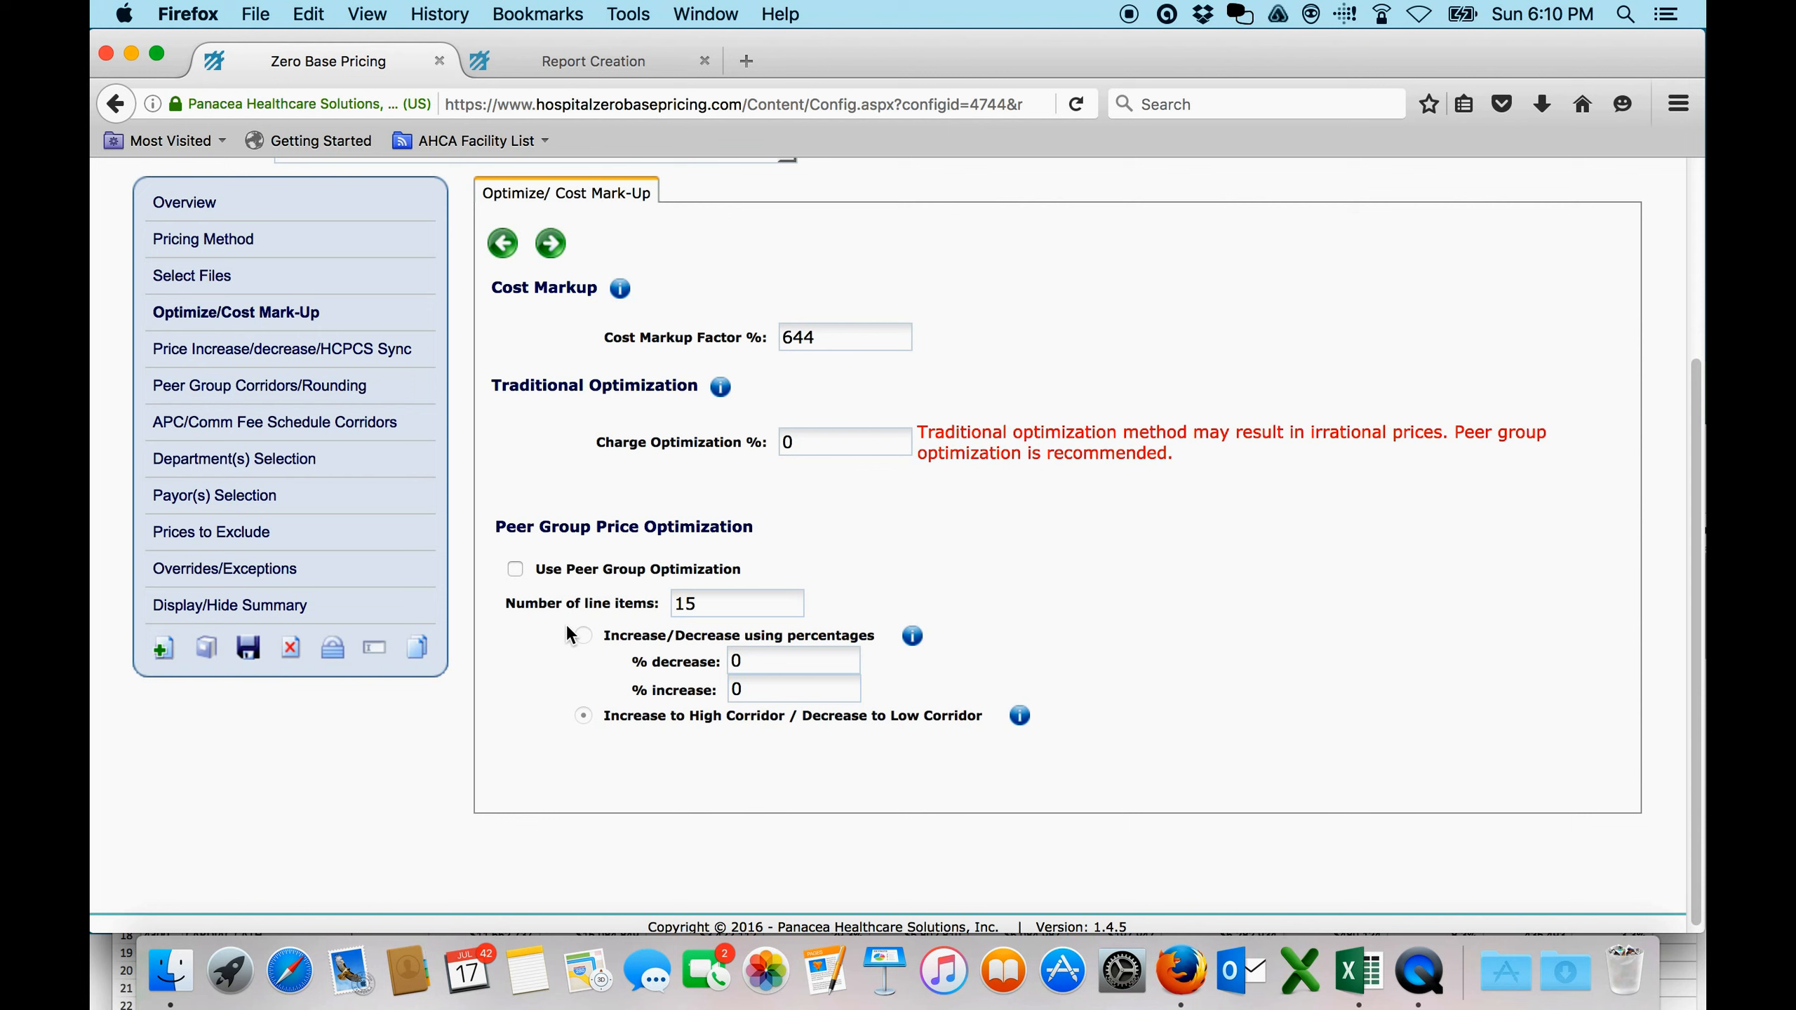
drag(1696, 531, 1699, 485)
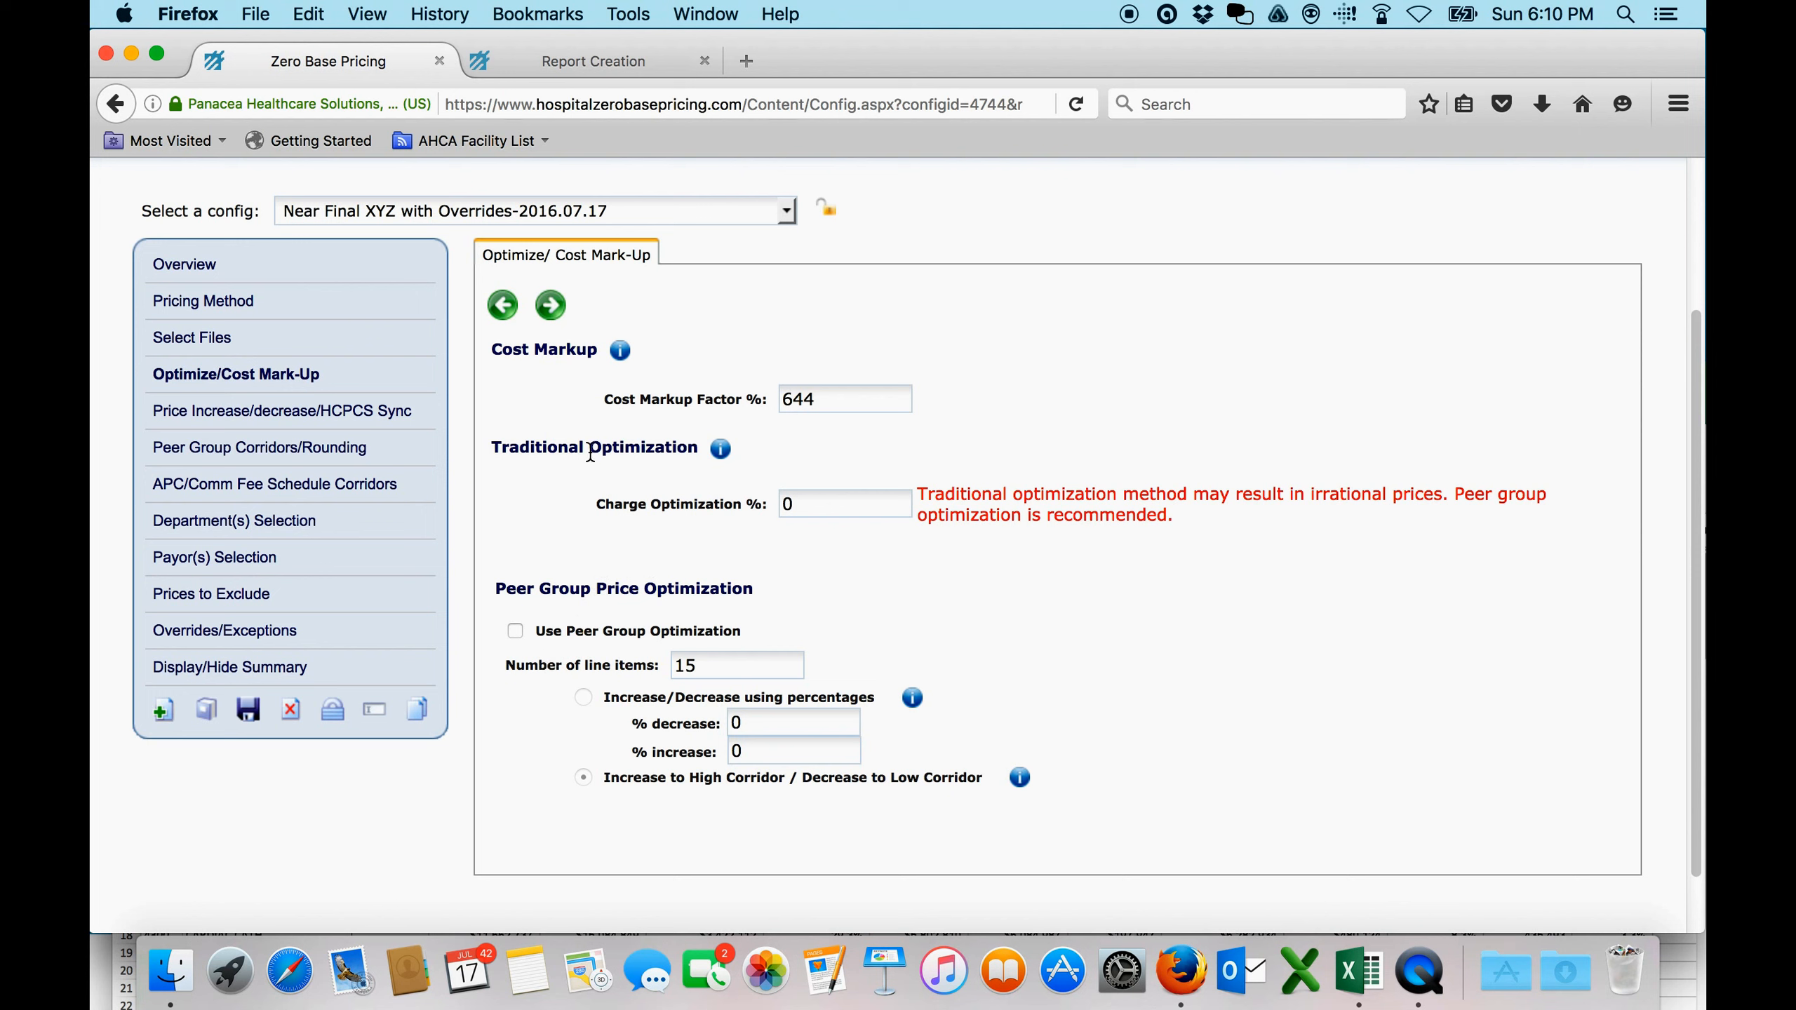
drag(488, 449, 1215, 527)
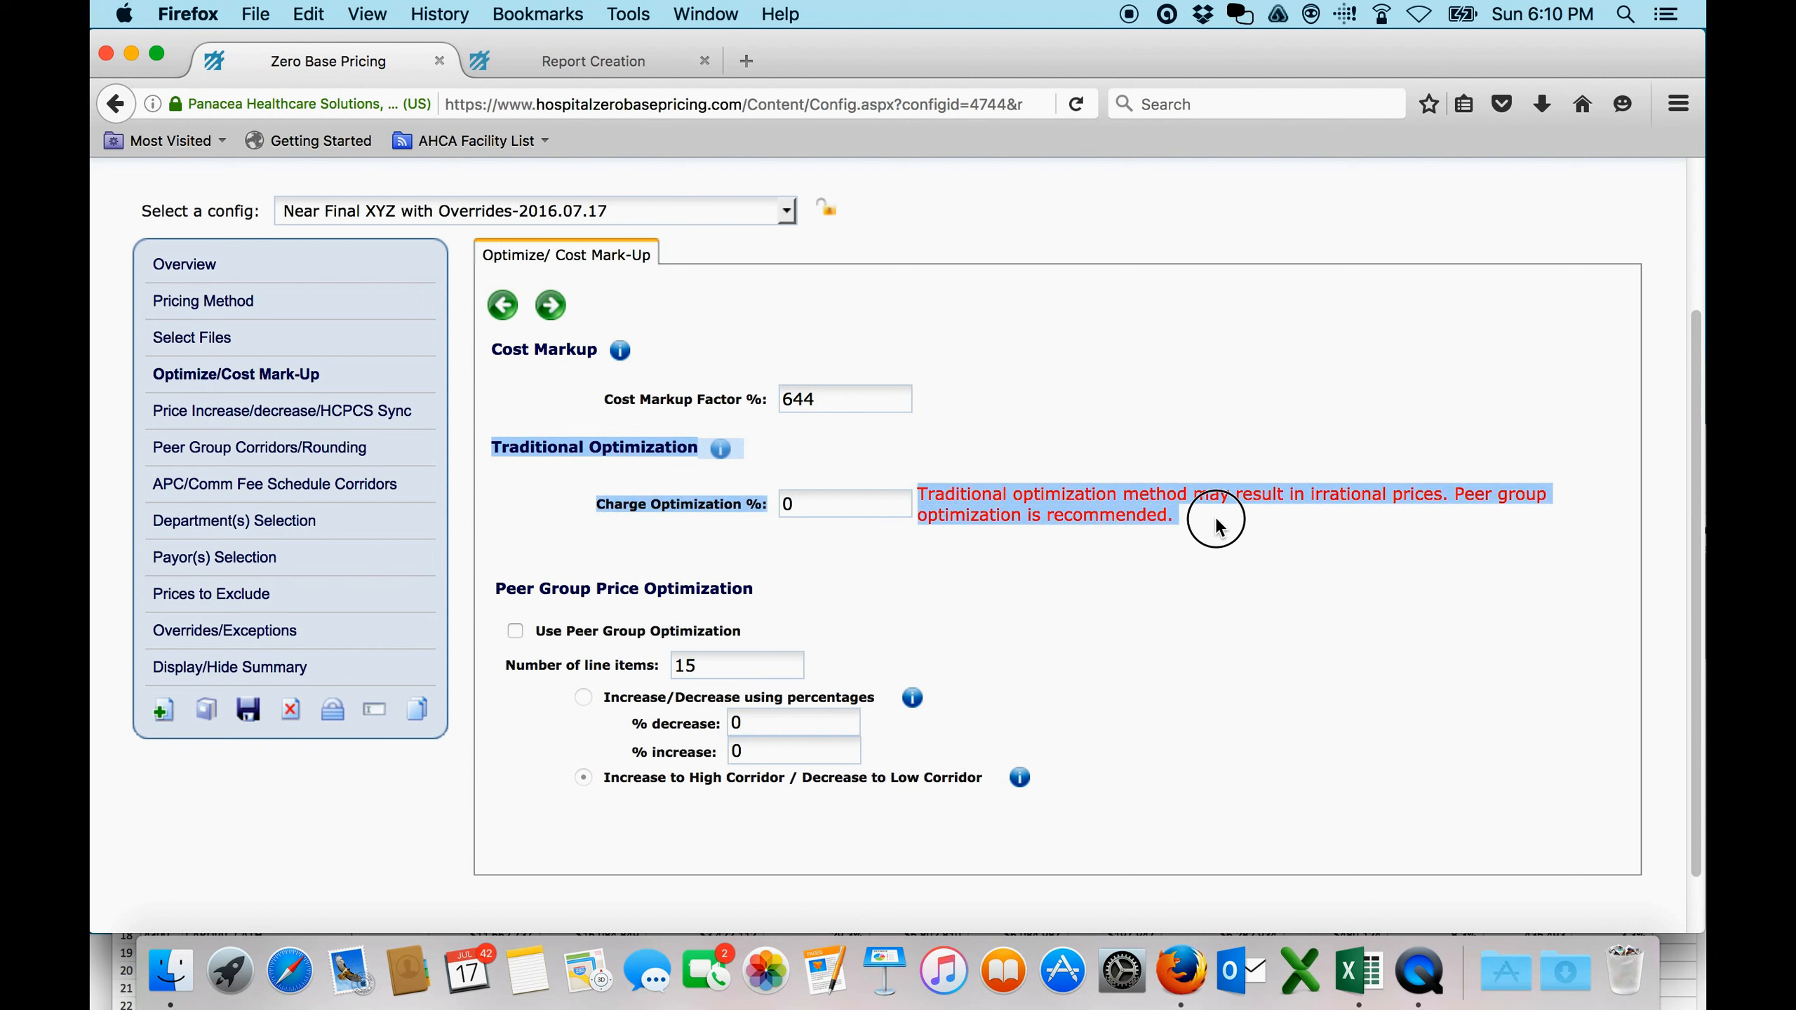
click(811, 609)
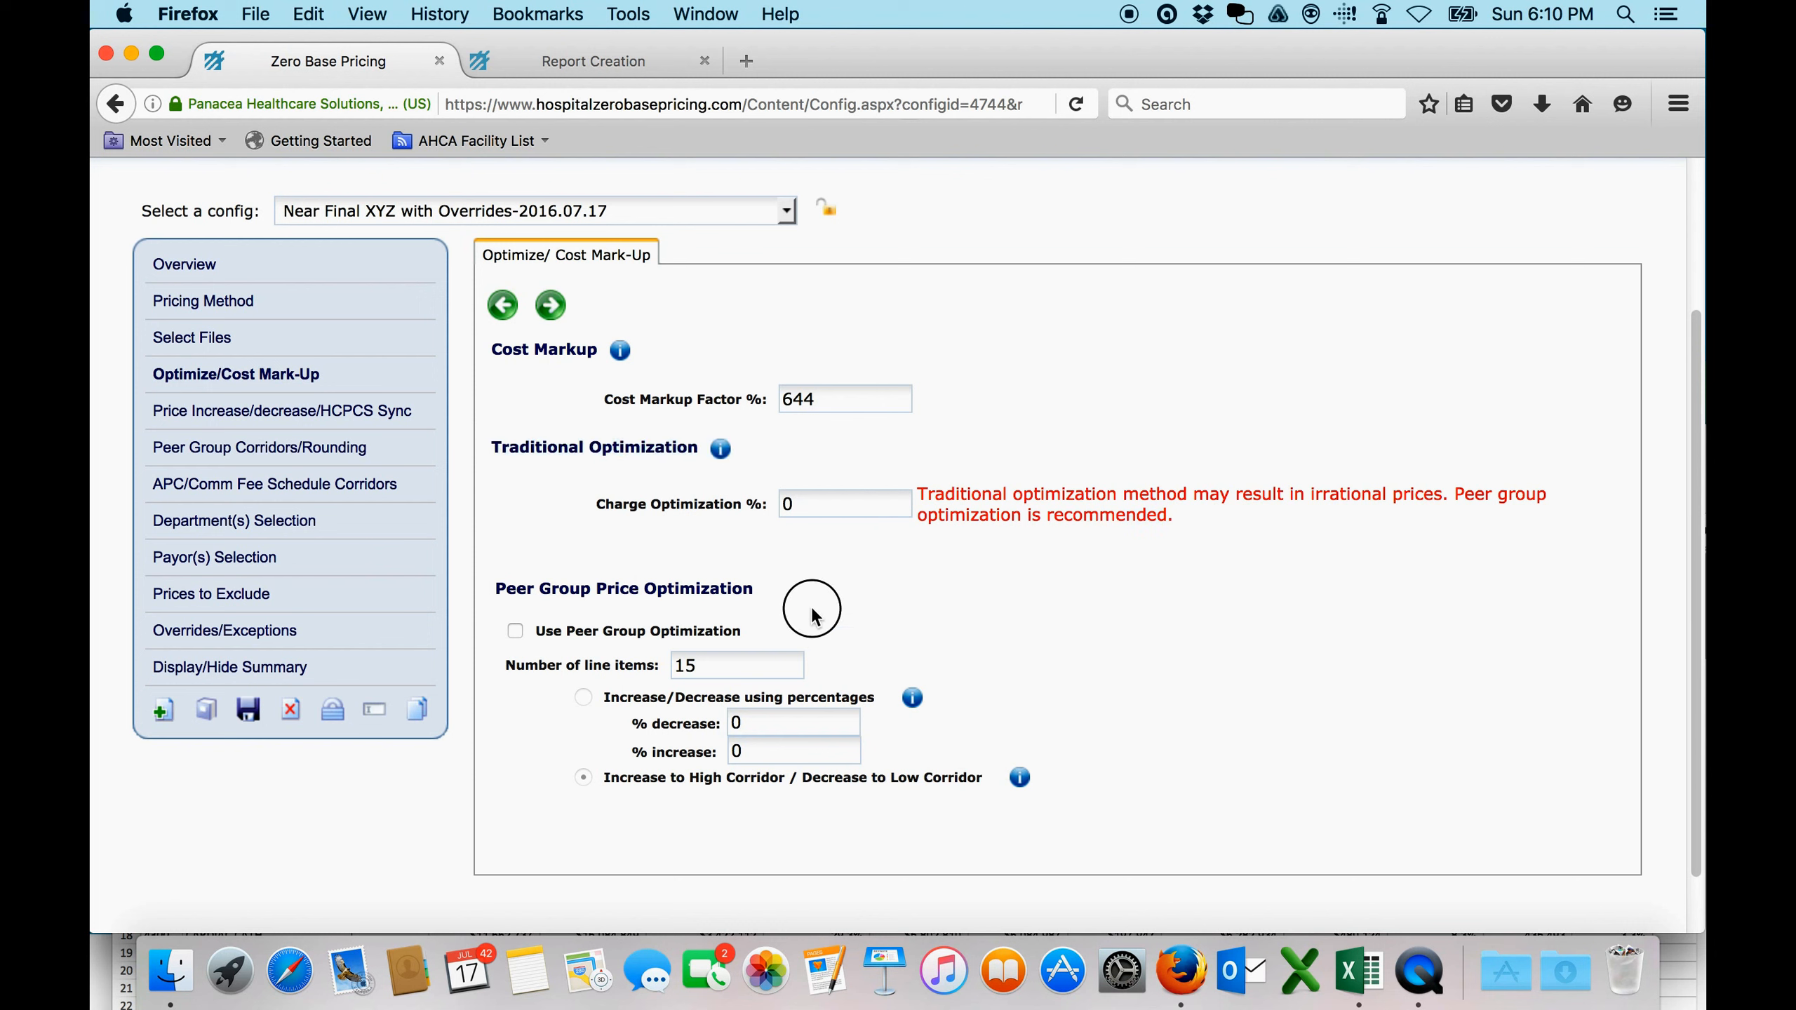
- Enable Use Peer Group Optimization, check the number of line items and save the configuration
click(515, 629)
double_click(683, 668)
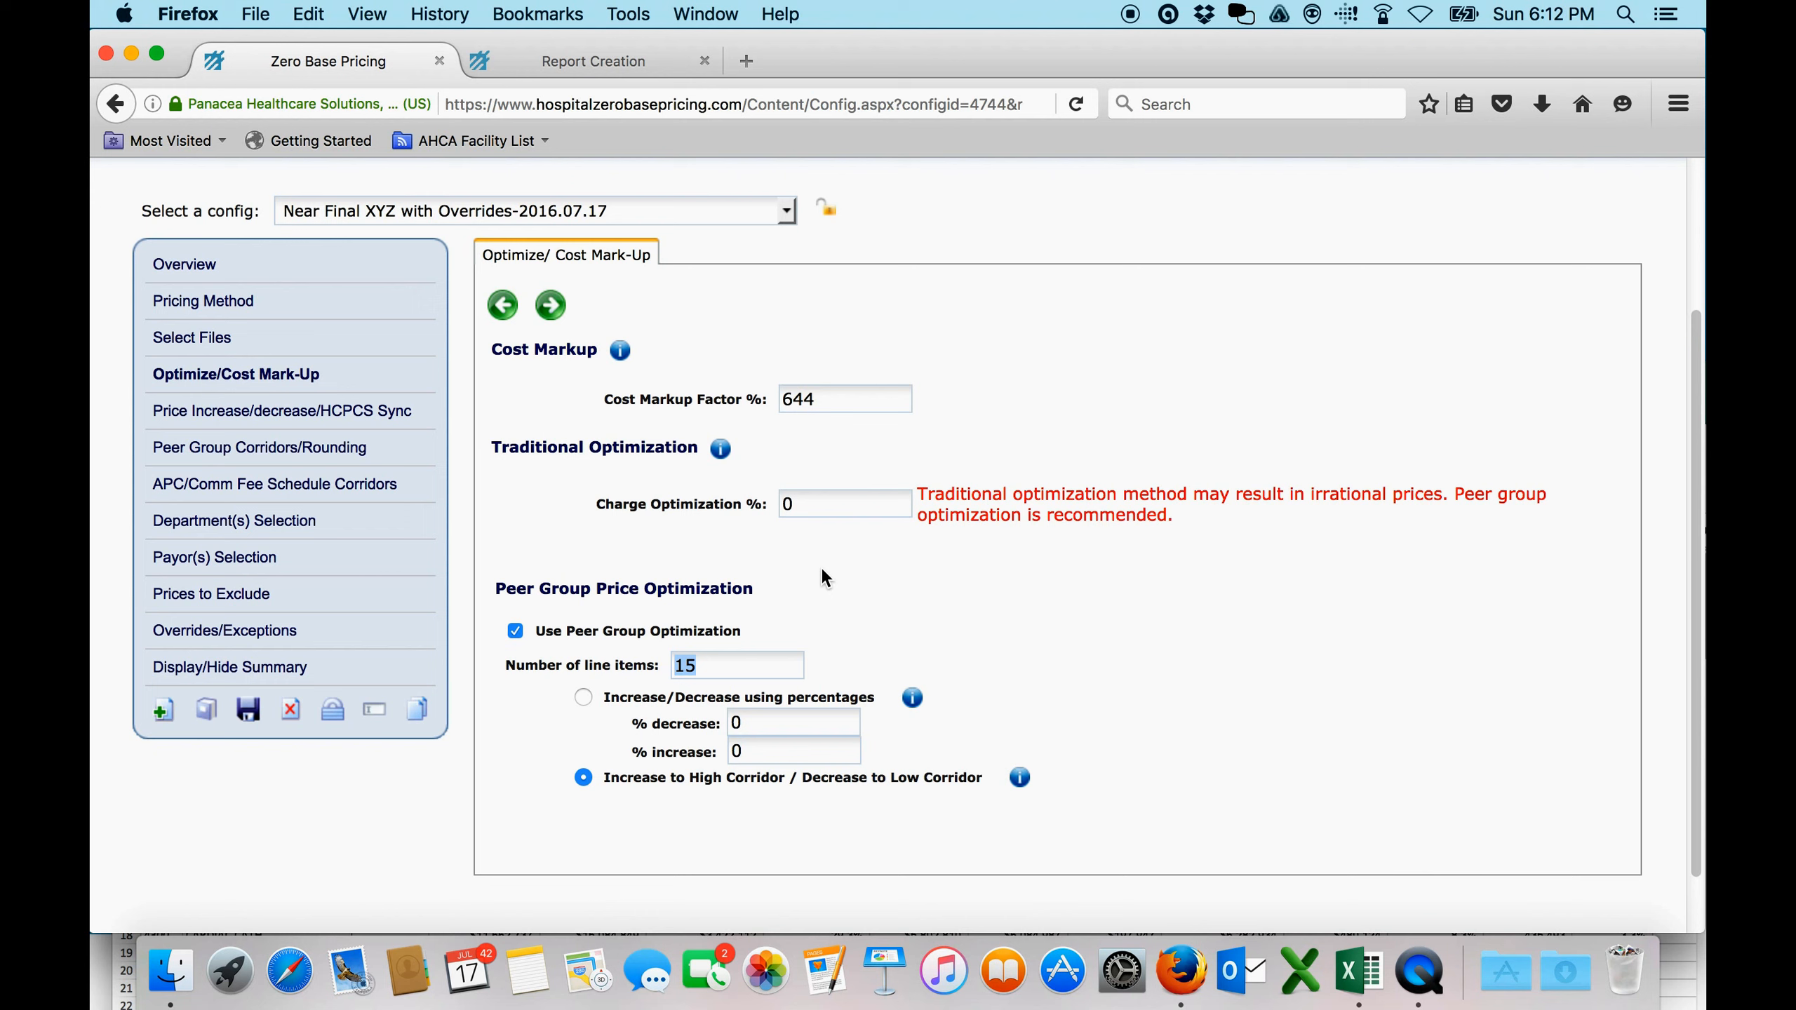
click(252, 720)
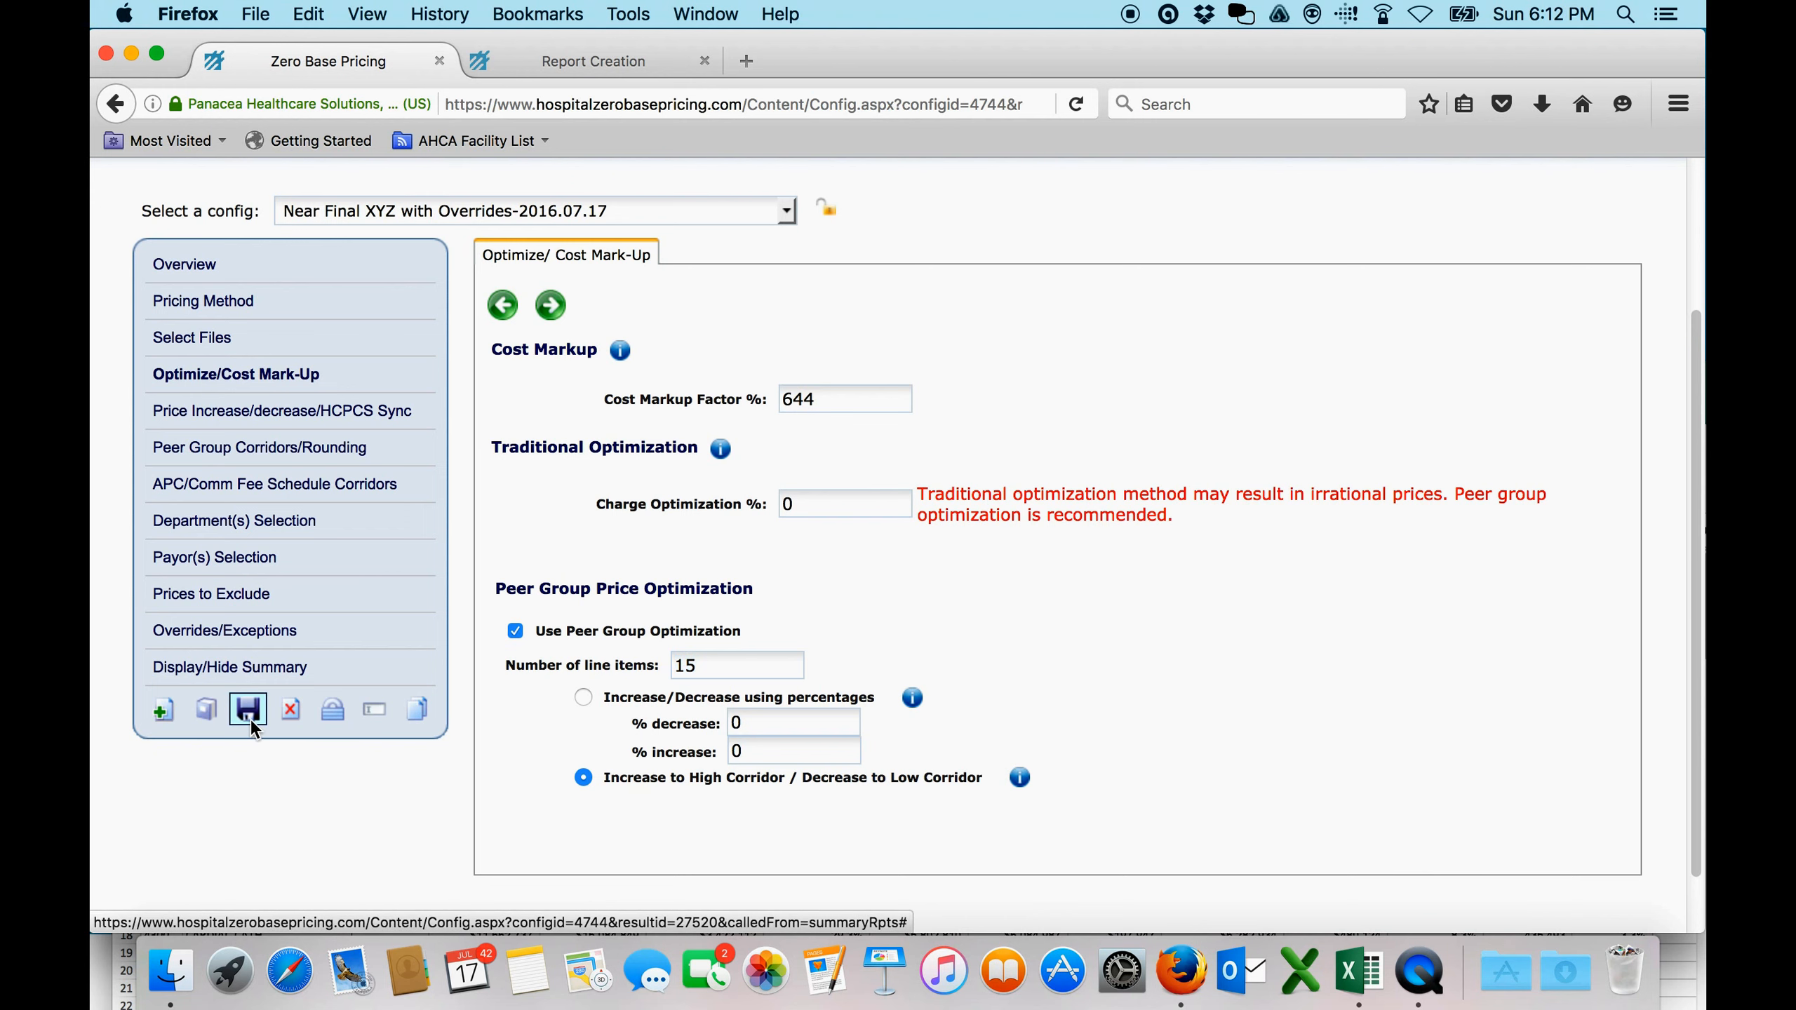
- Open the summary reports and examine the variances in total charges and in net revenue with peer optimization
click(201, 726)
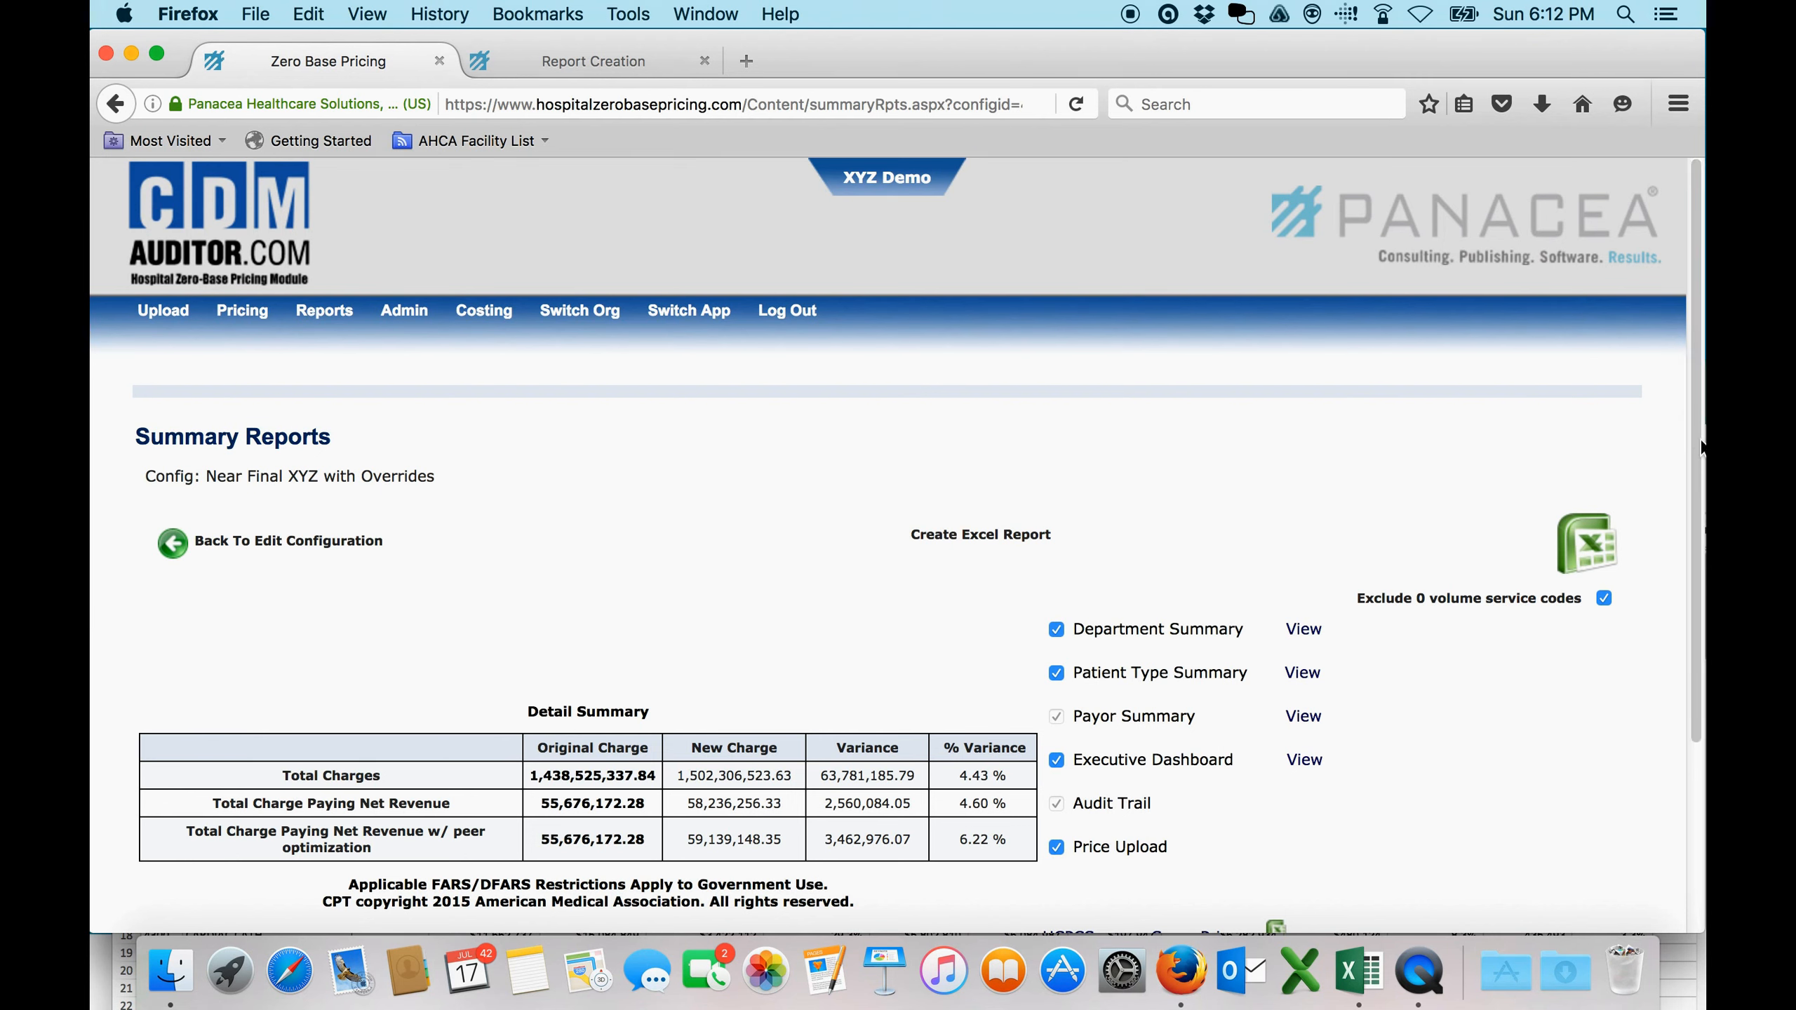
drag(1696, 432, 1696, 442)
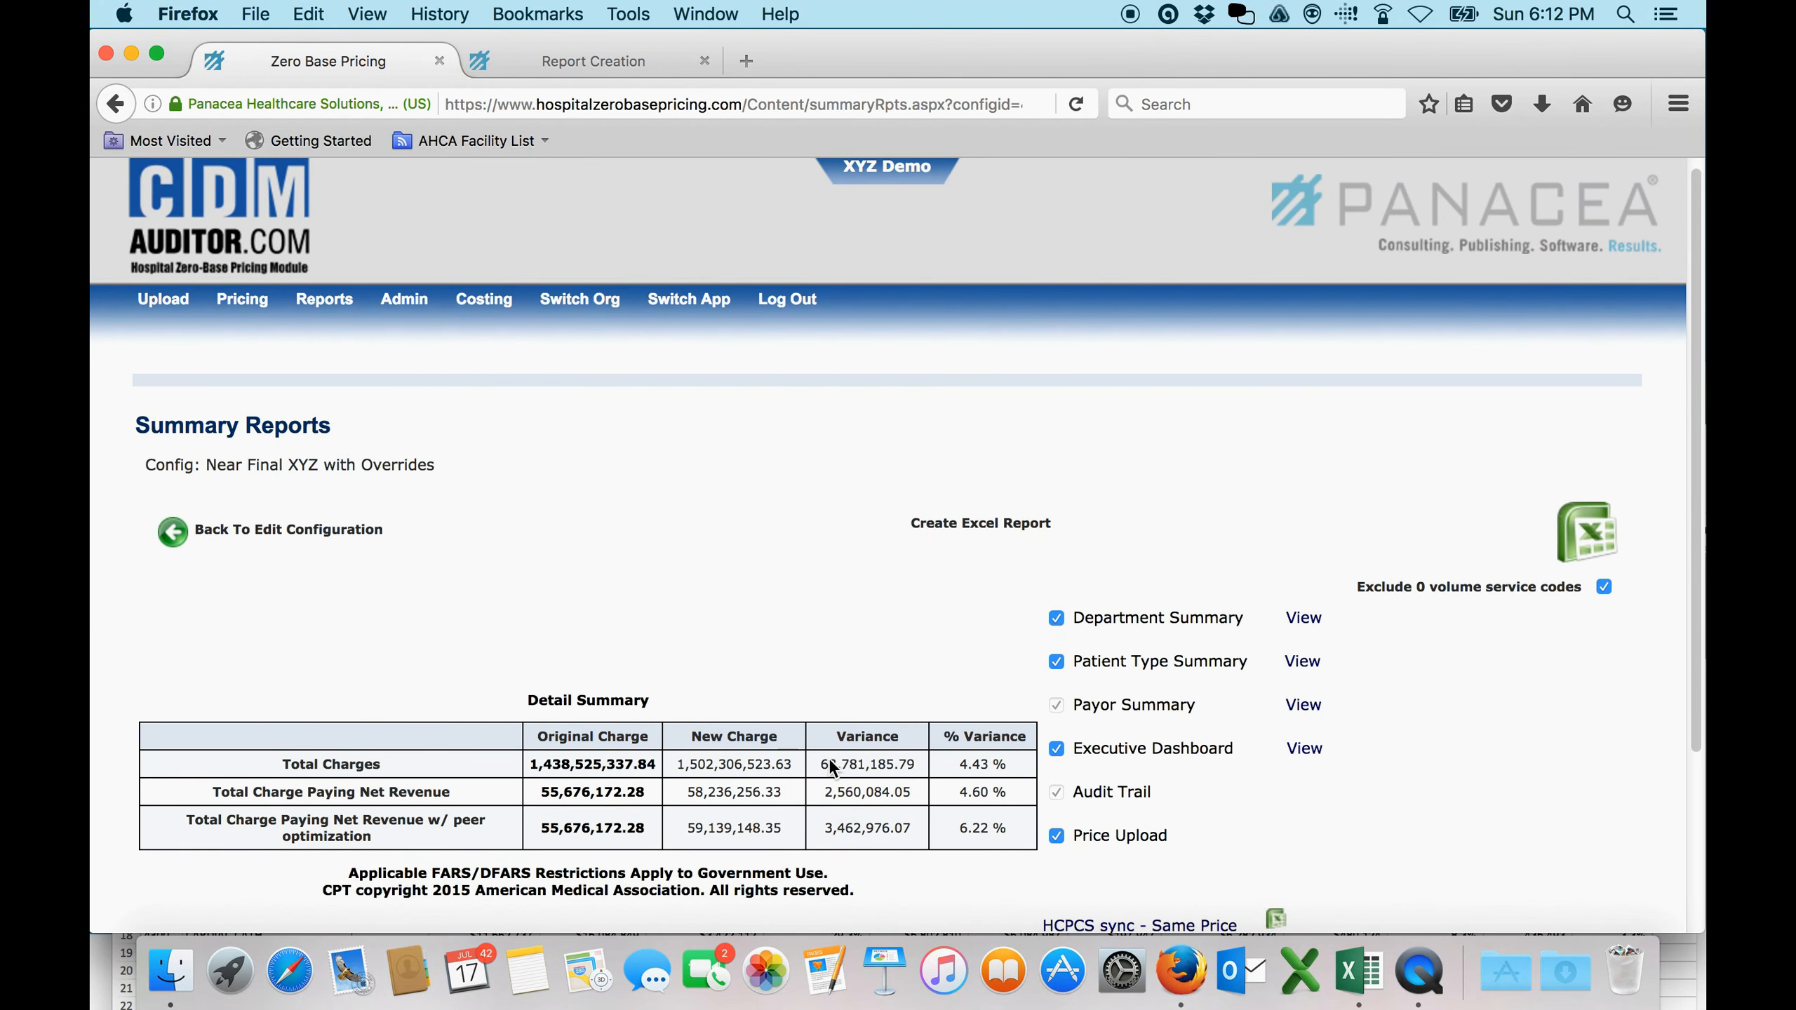
drag(817, 769, 915, 768)
drag(959, 767, 998, 771)
drag(822, 832, 920, 841)
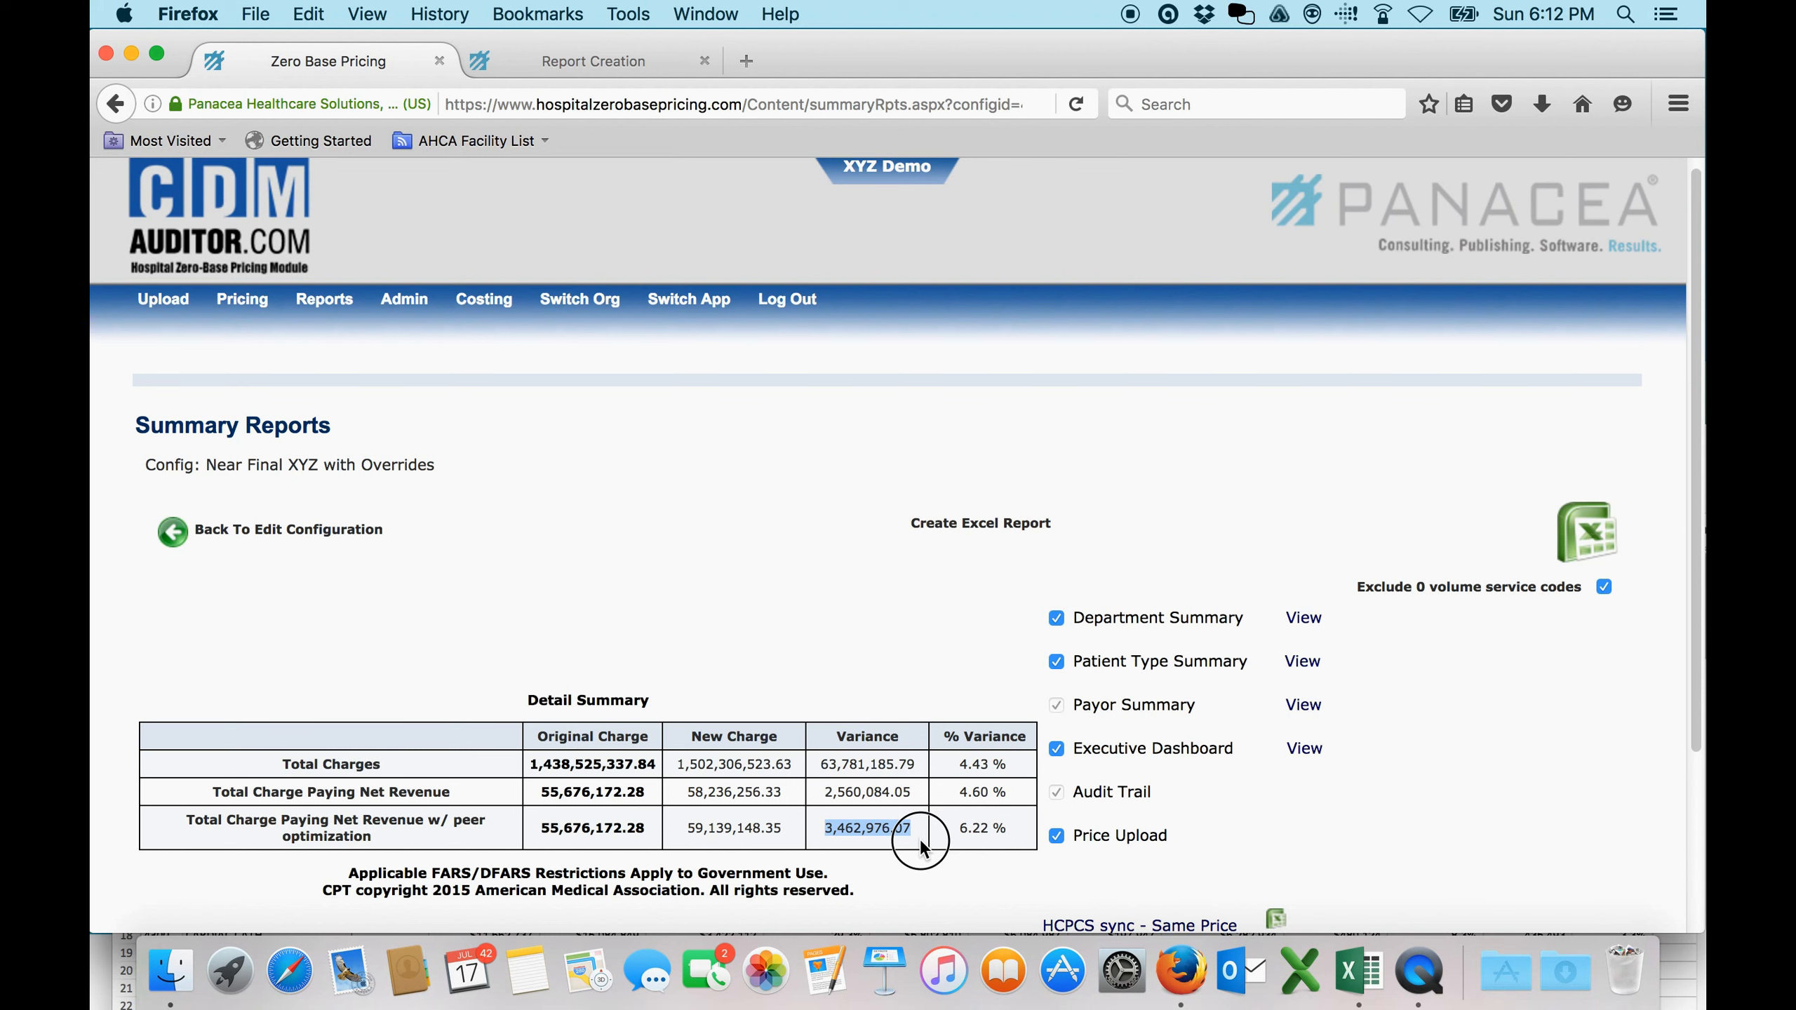
drag(957, 828, 993, 841)
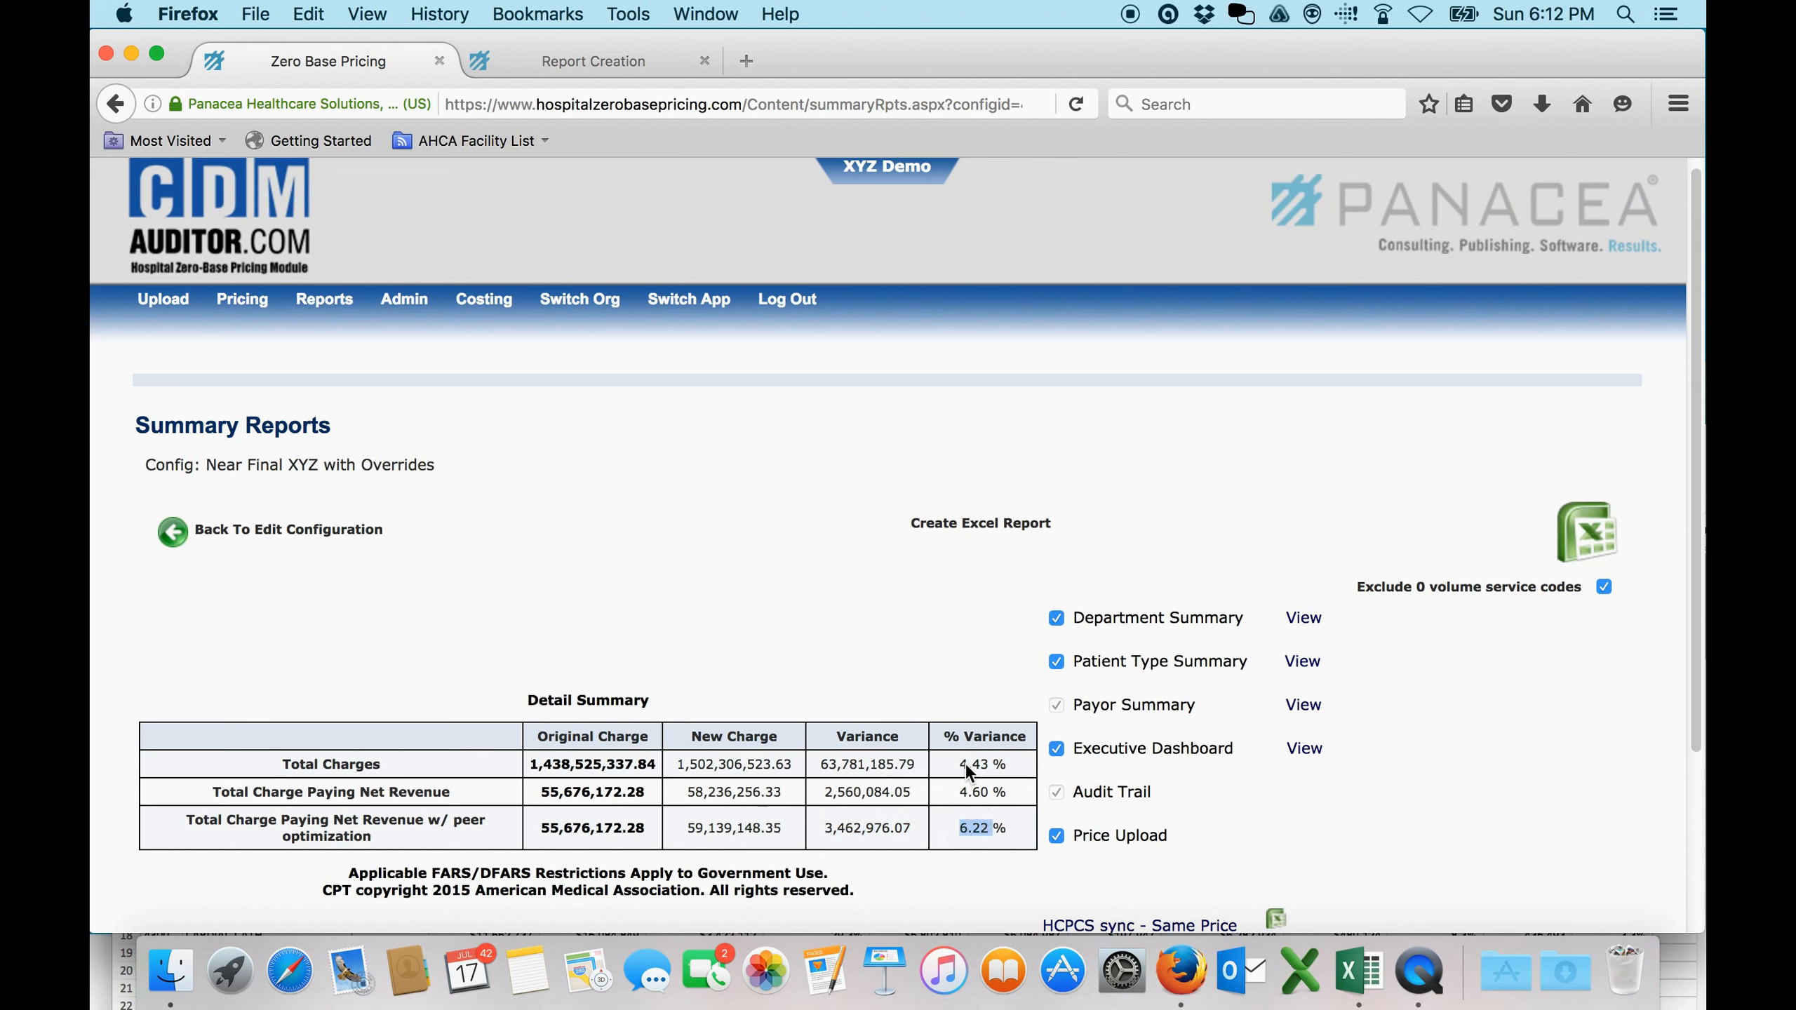
drag(959, 768, 996, 778)
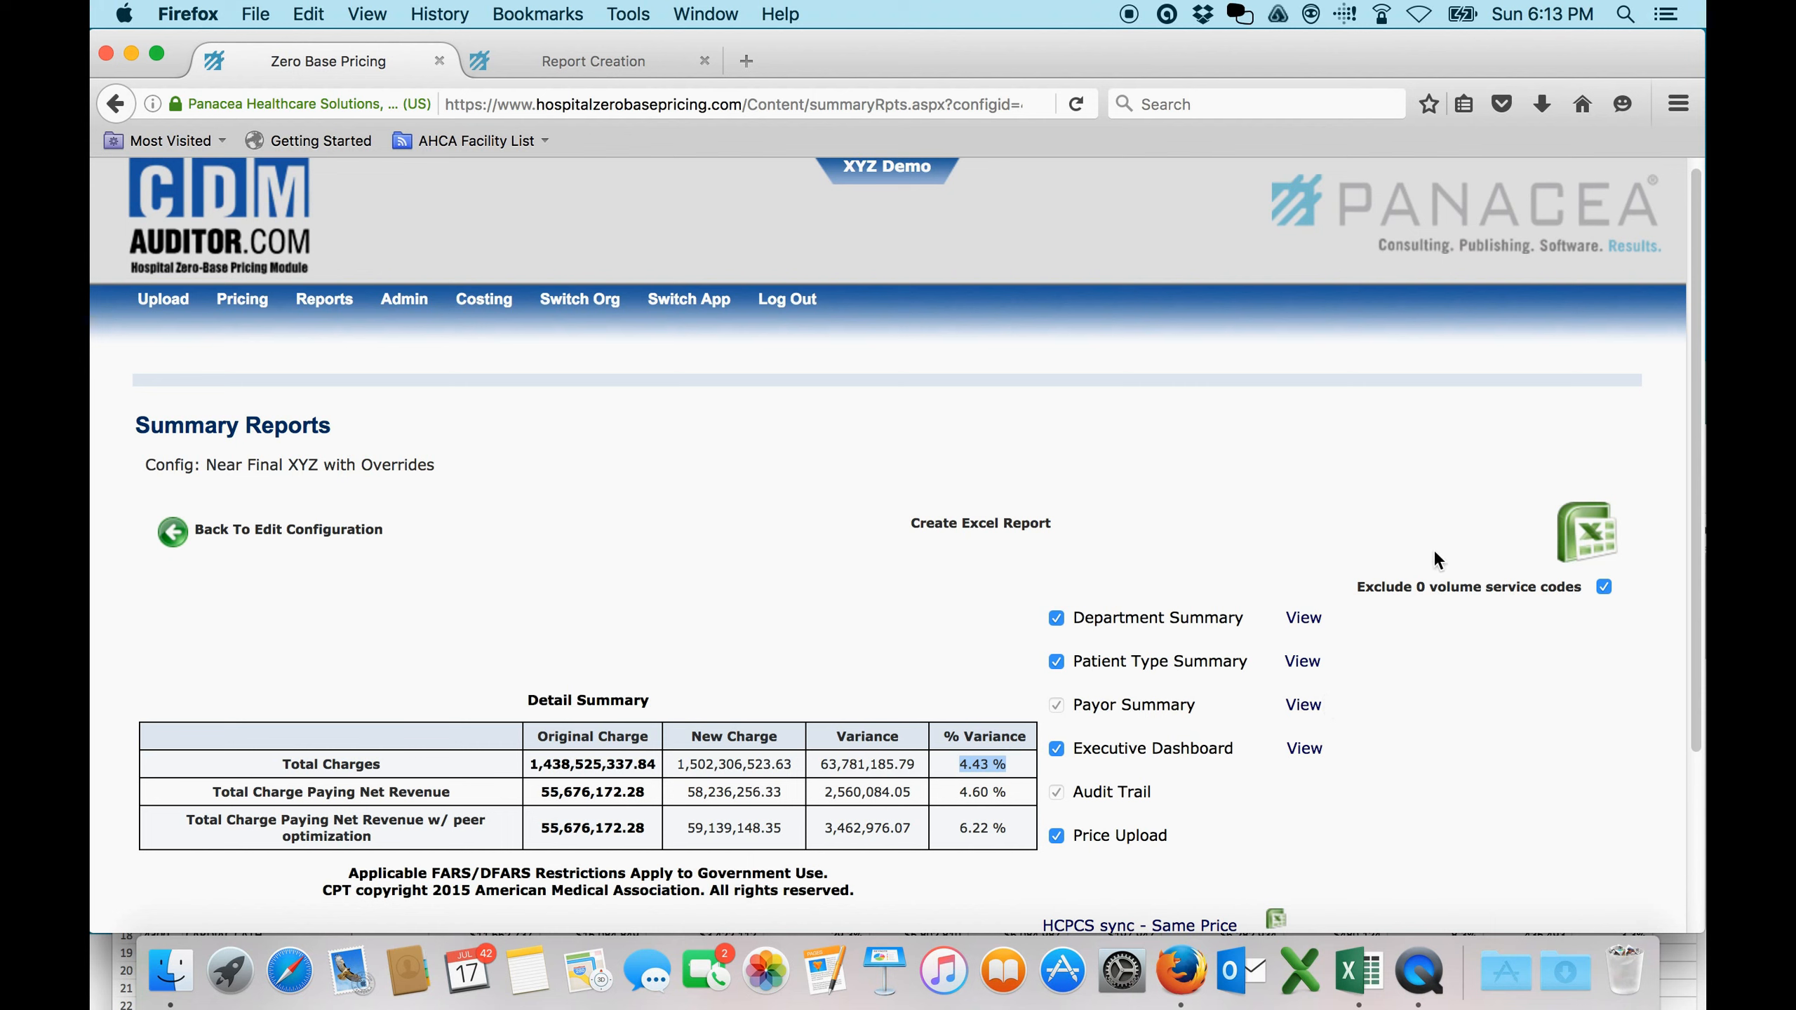
drag(1687, 410, 1689, 437)
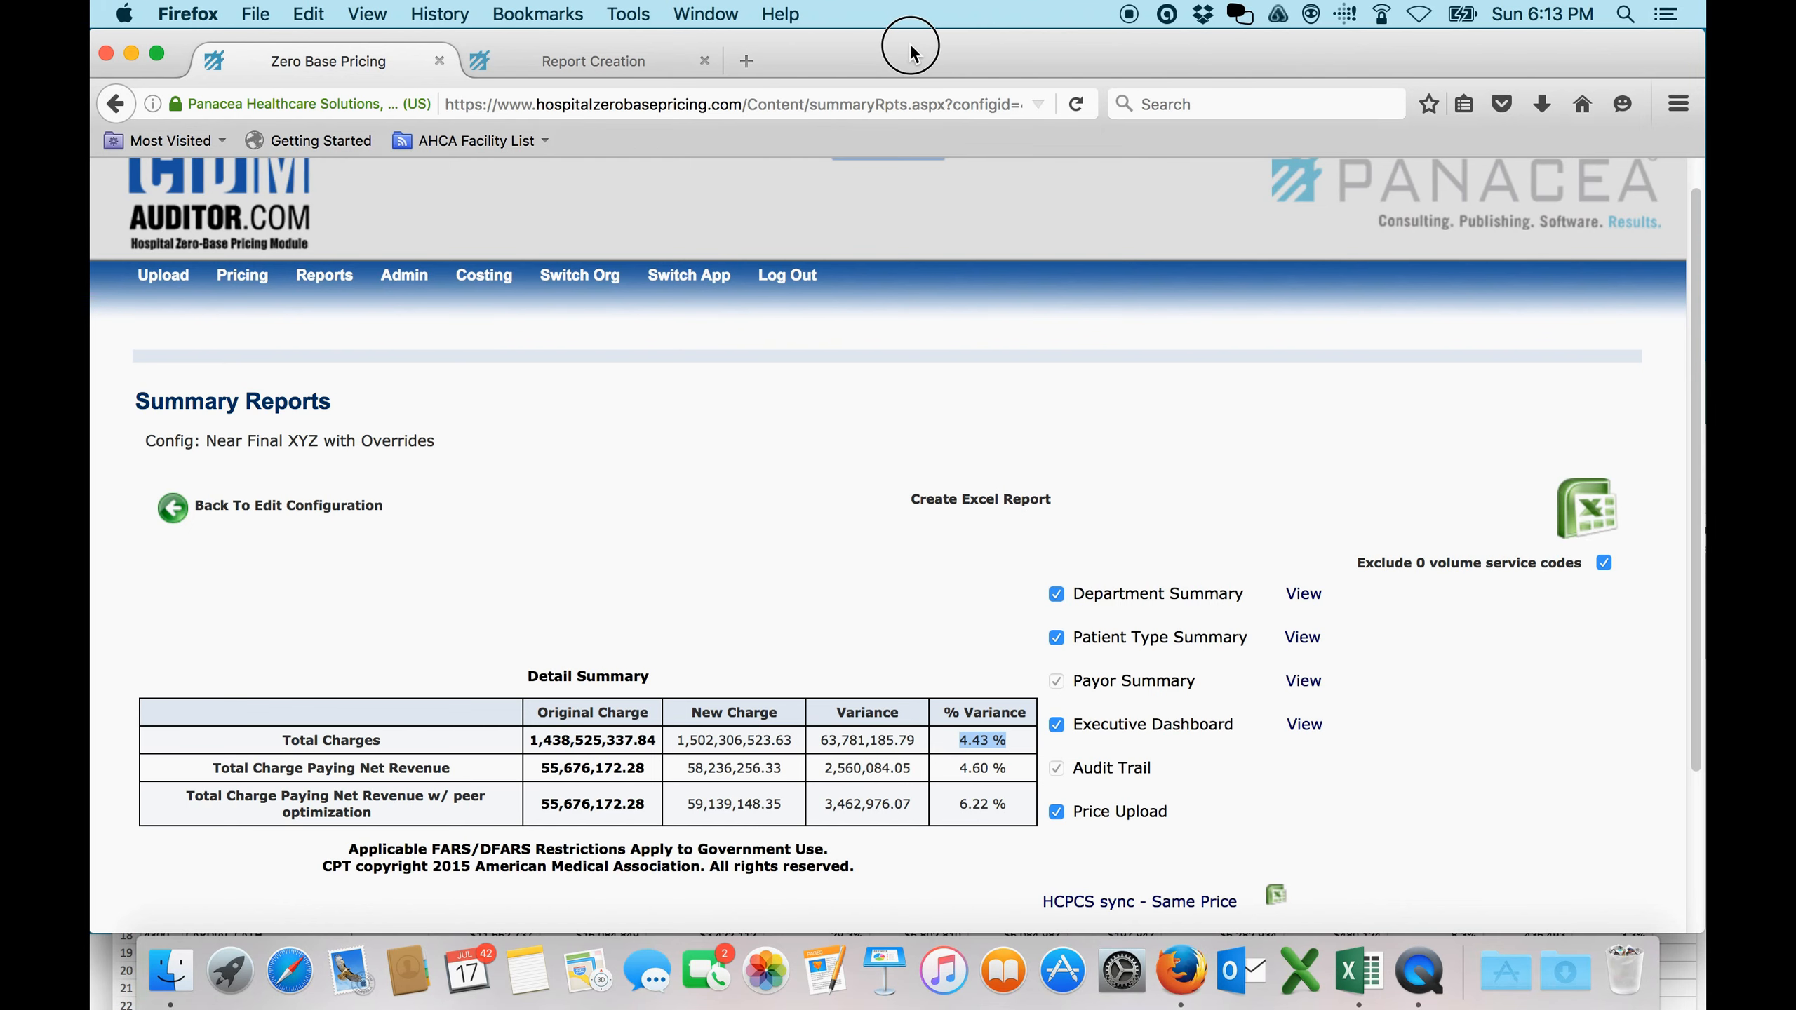
- Switch to the exported Excel workbook and examine the total gross revenue increase and percentage in the department summary's totals row
drag(910, 47, 894, 786)
drag(1064, 390, 1047, 58)
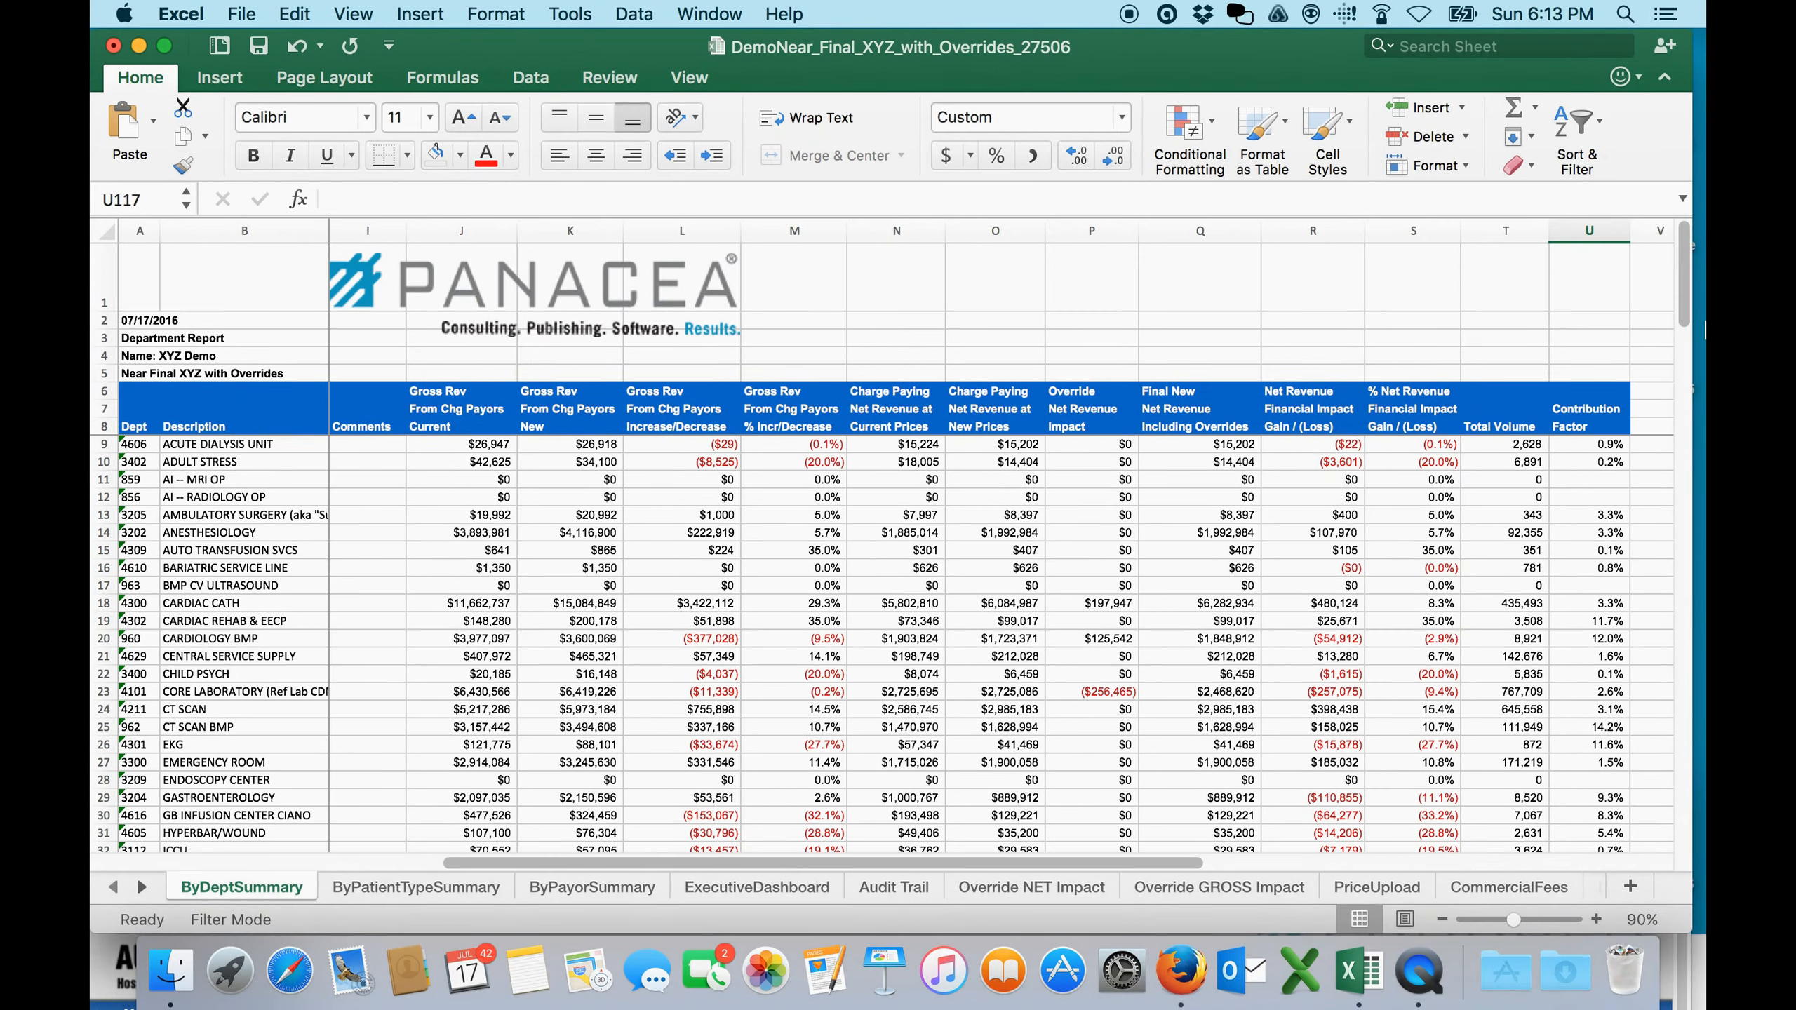
drag(1683, 291, 1649, 722)
drag(1148, 863, 969, 865)
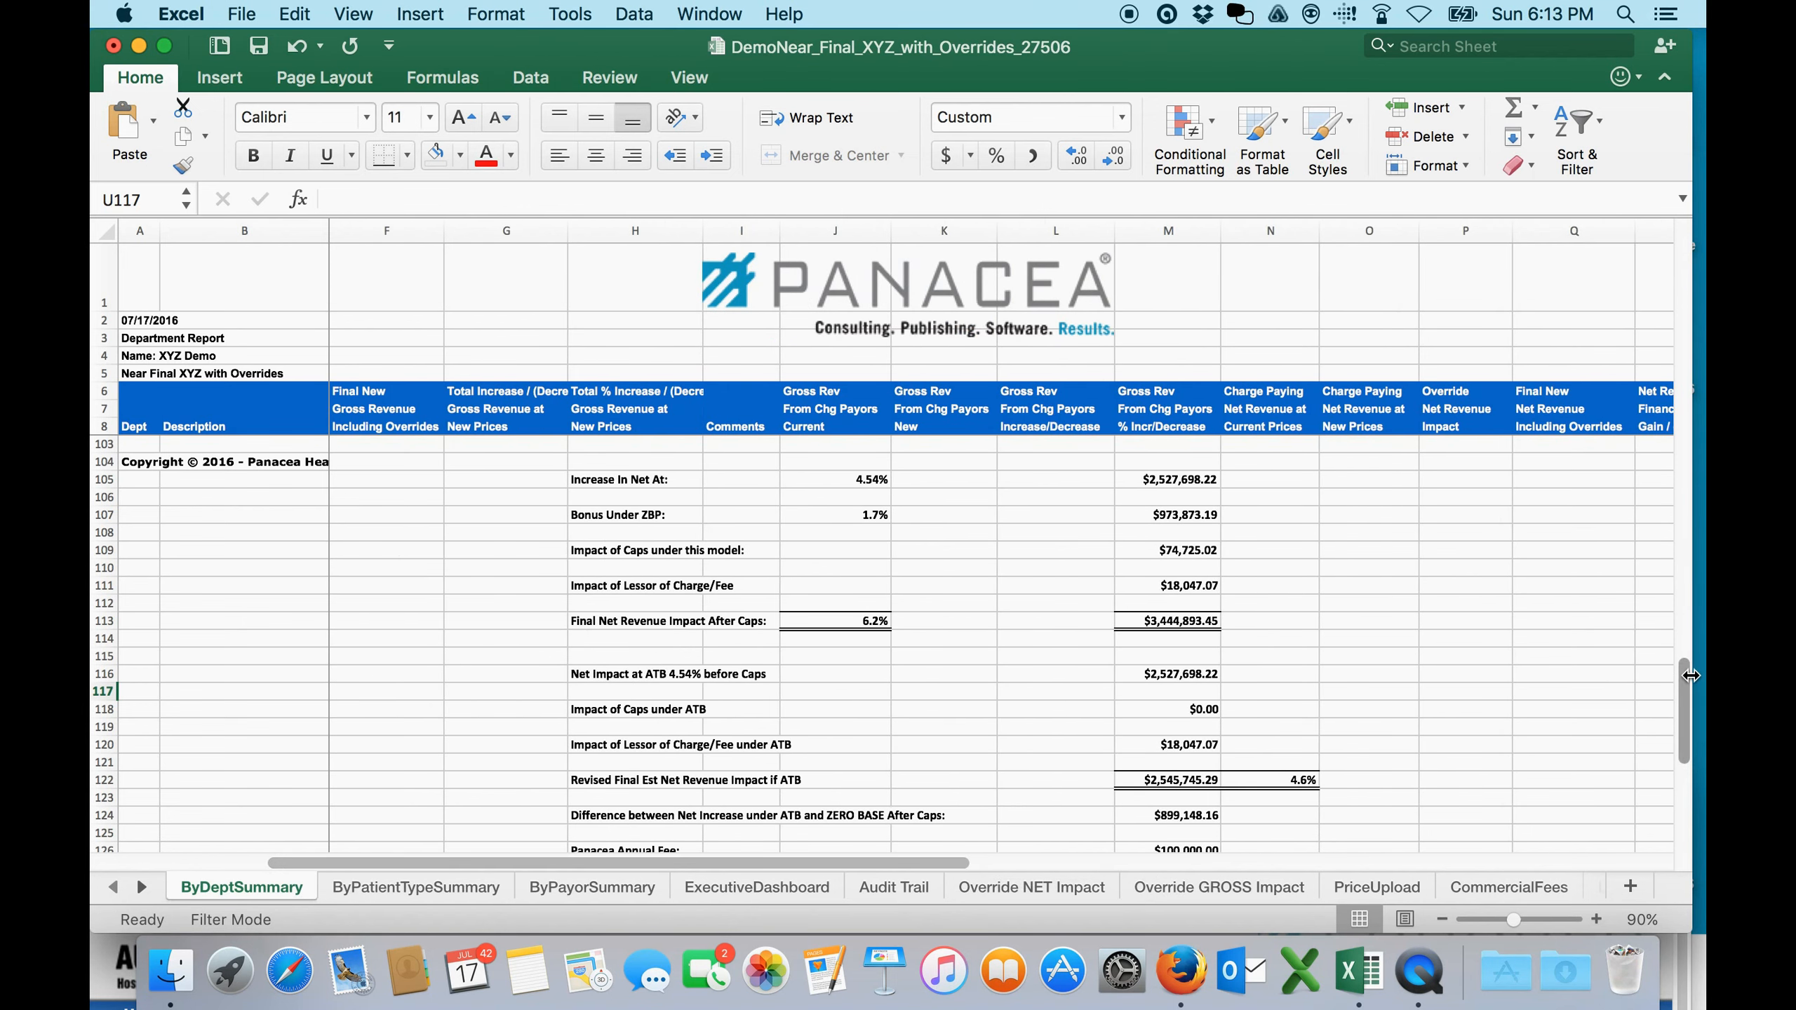
scroll(1690, 671, up, 4)
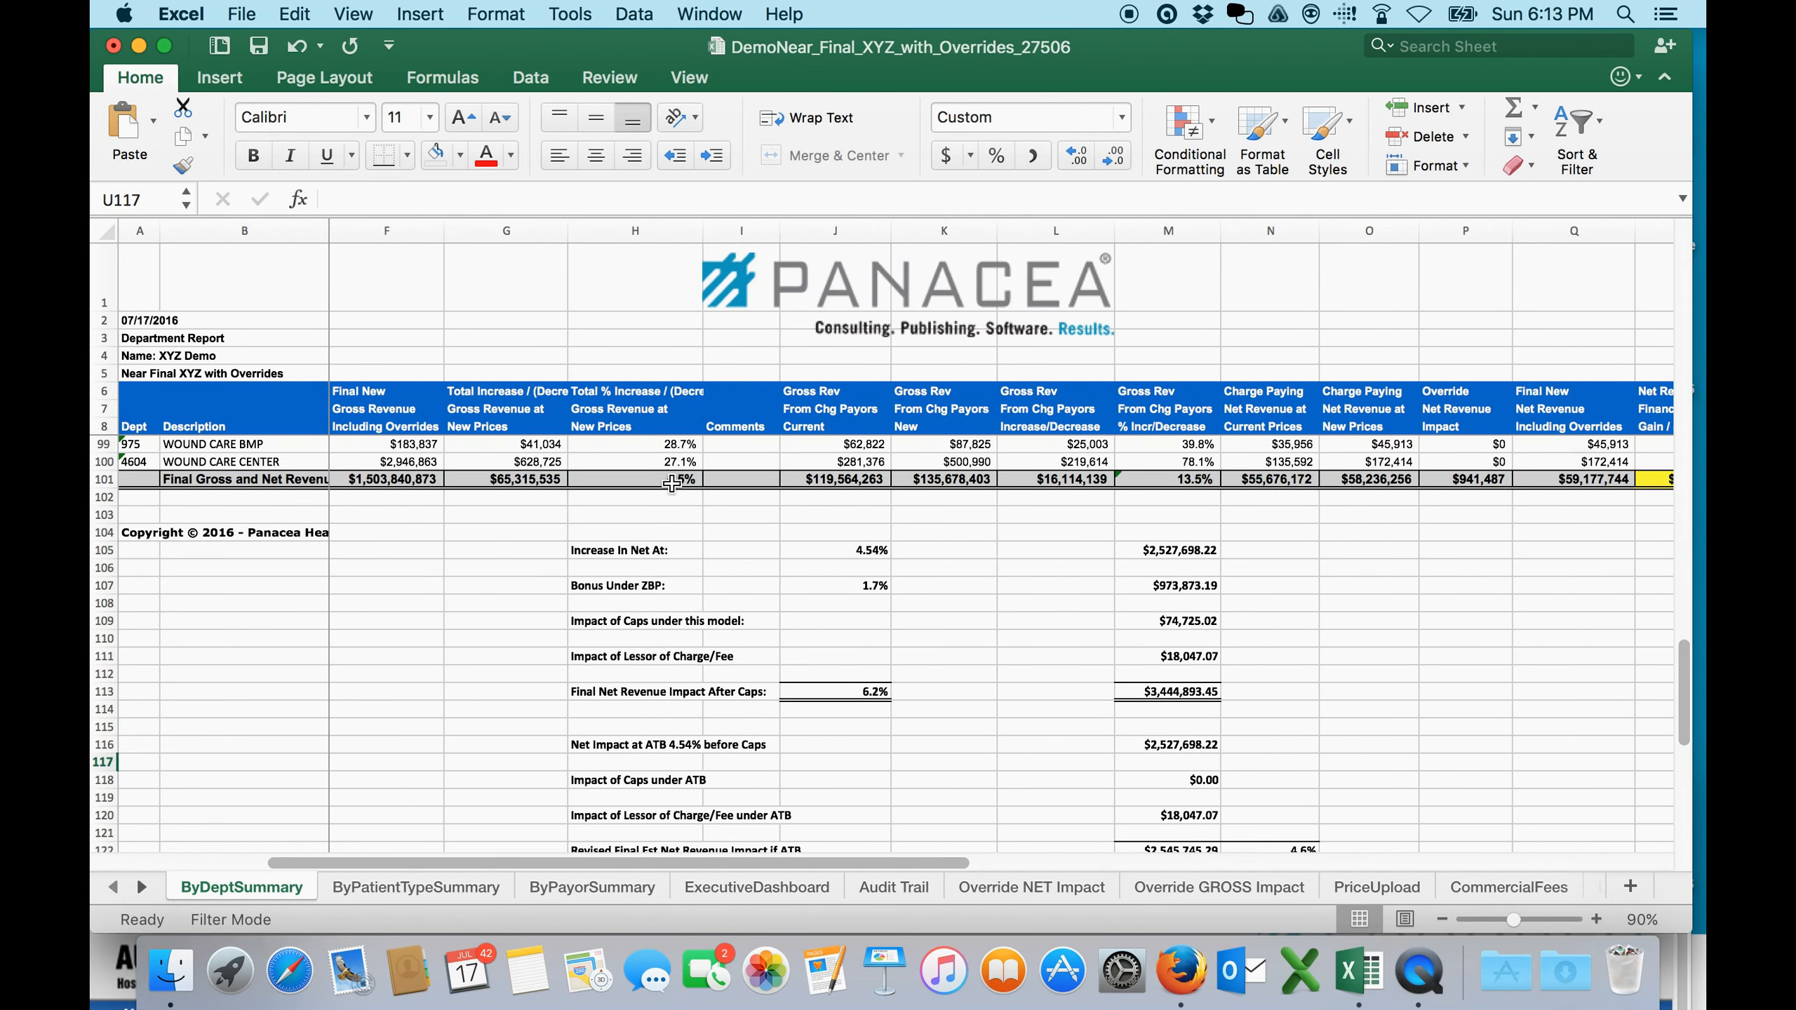
click(671, 484)
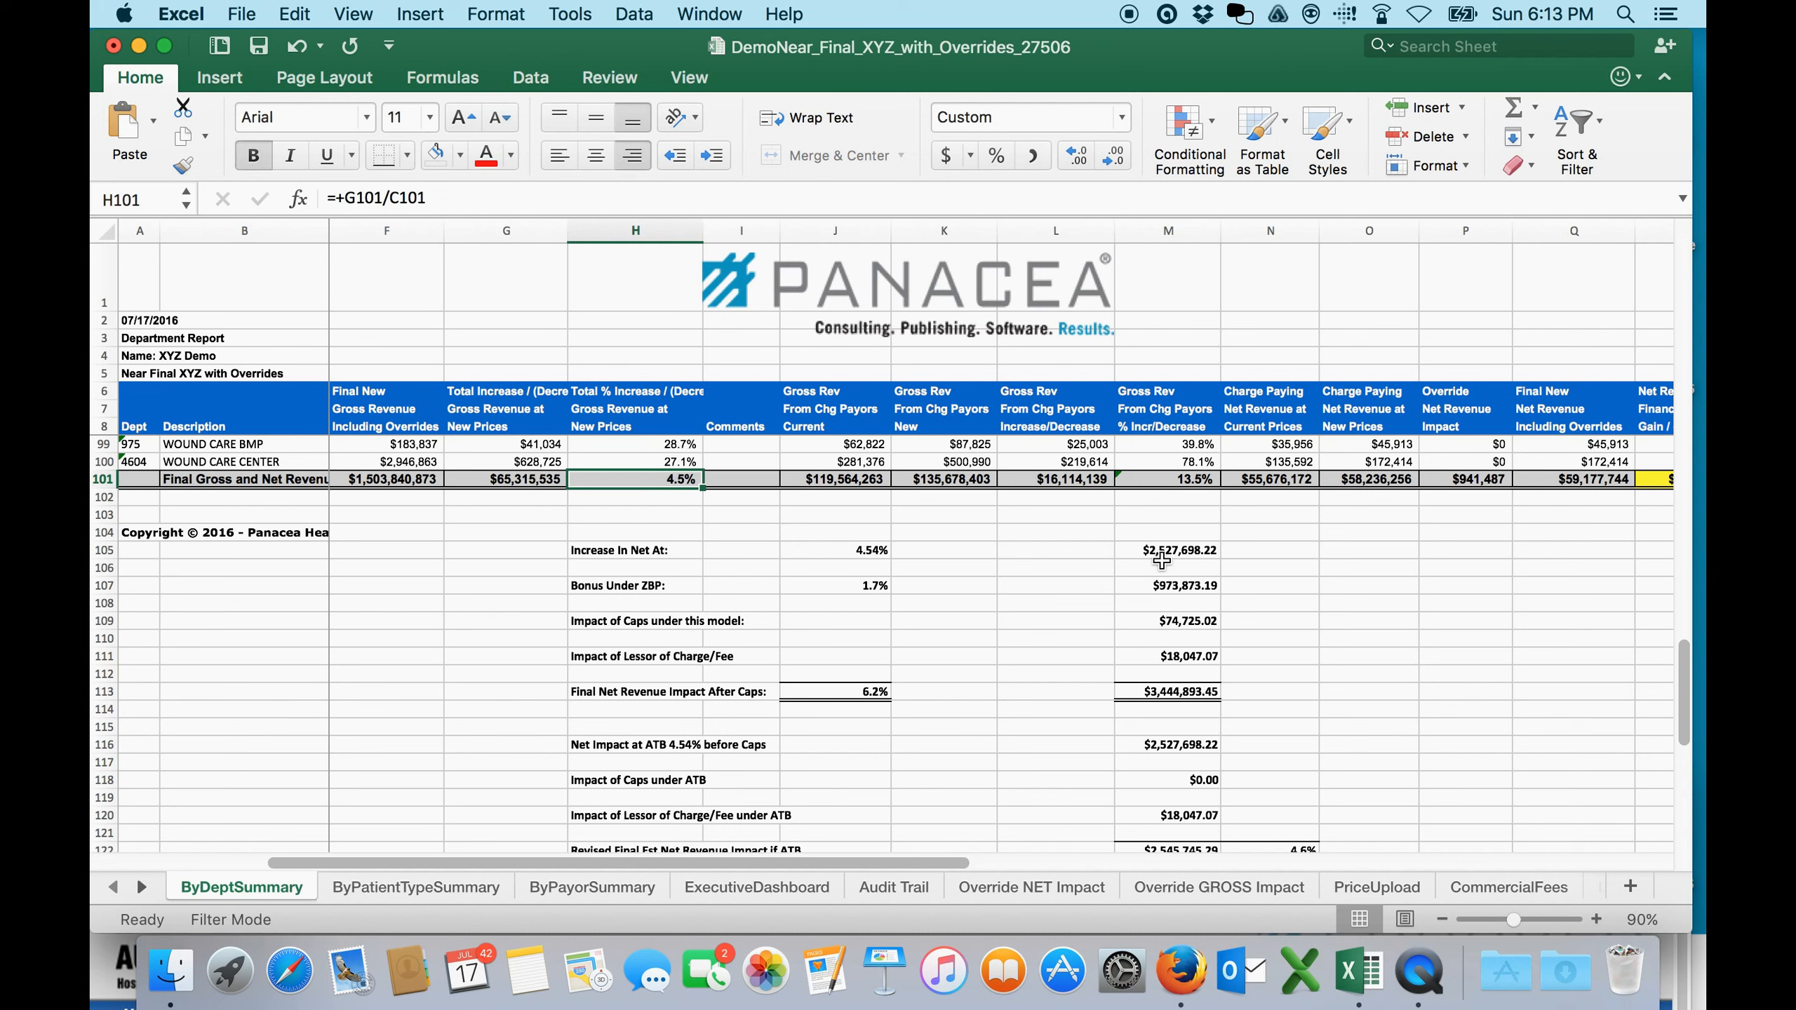
click(487, 483)
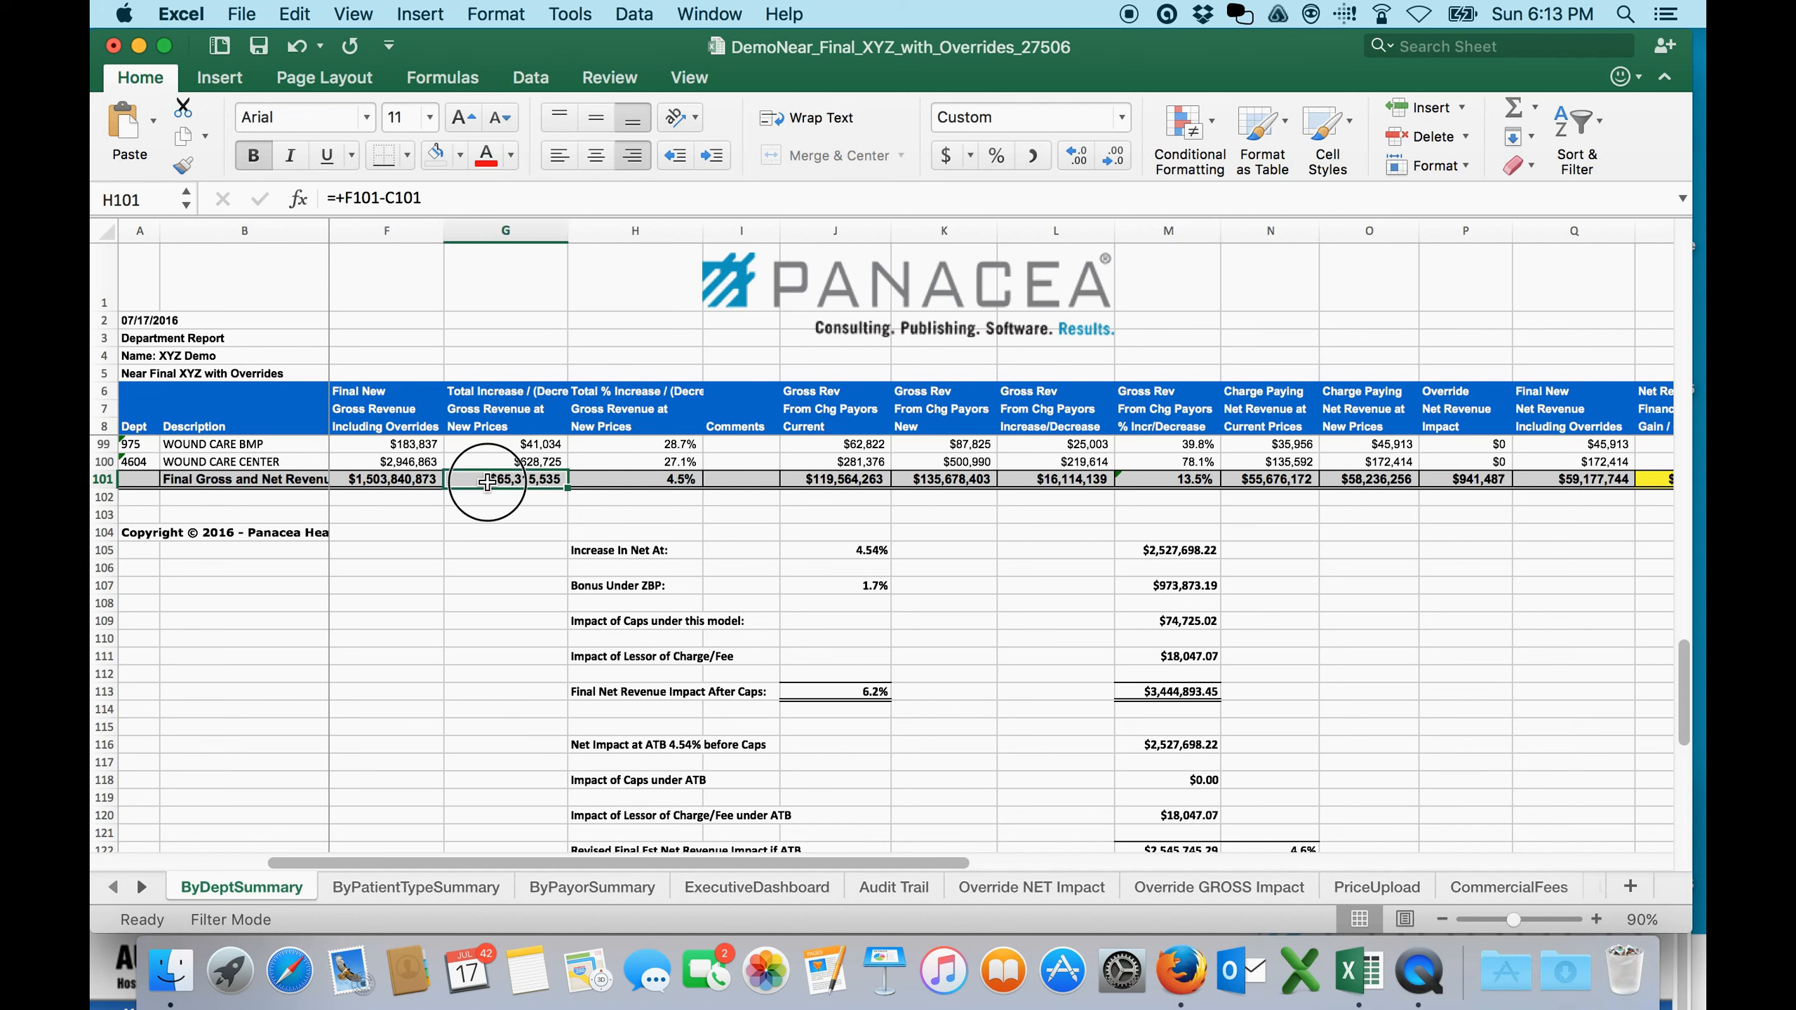
key(shift+Right)
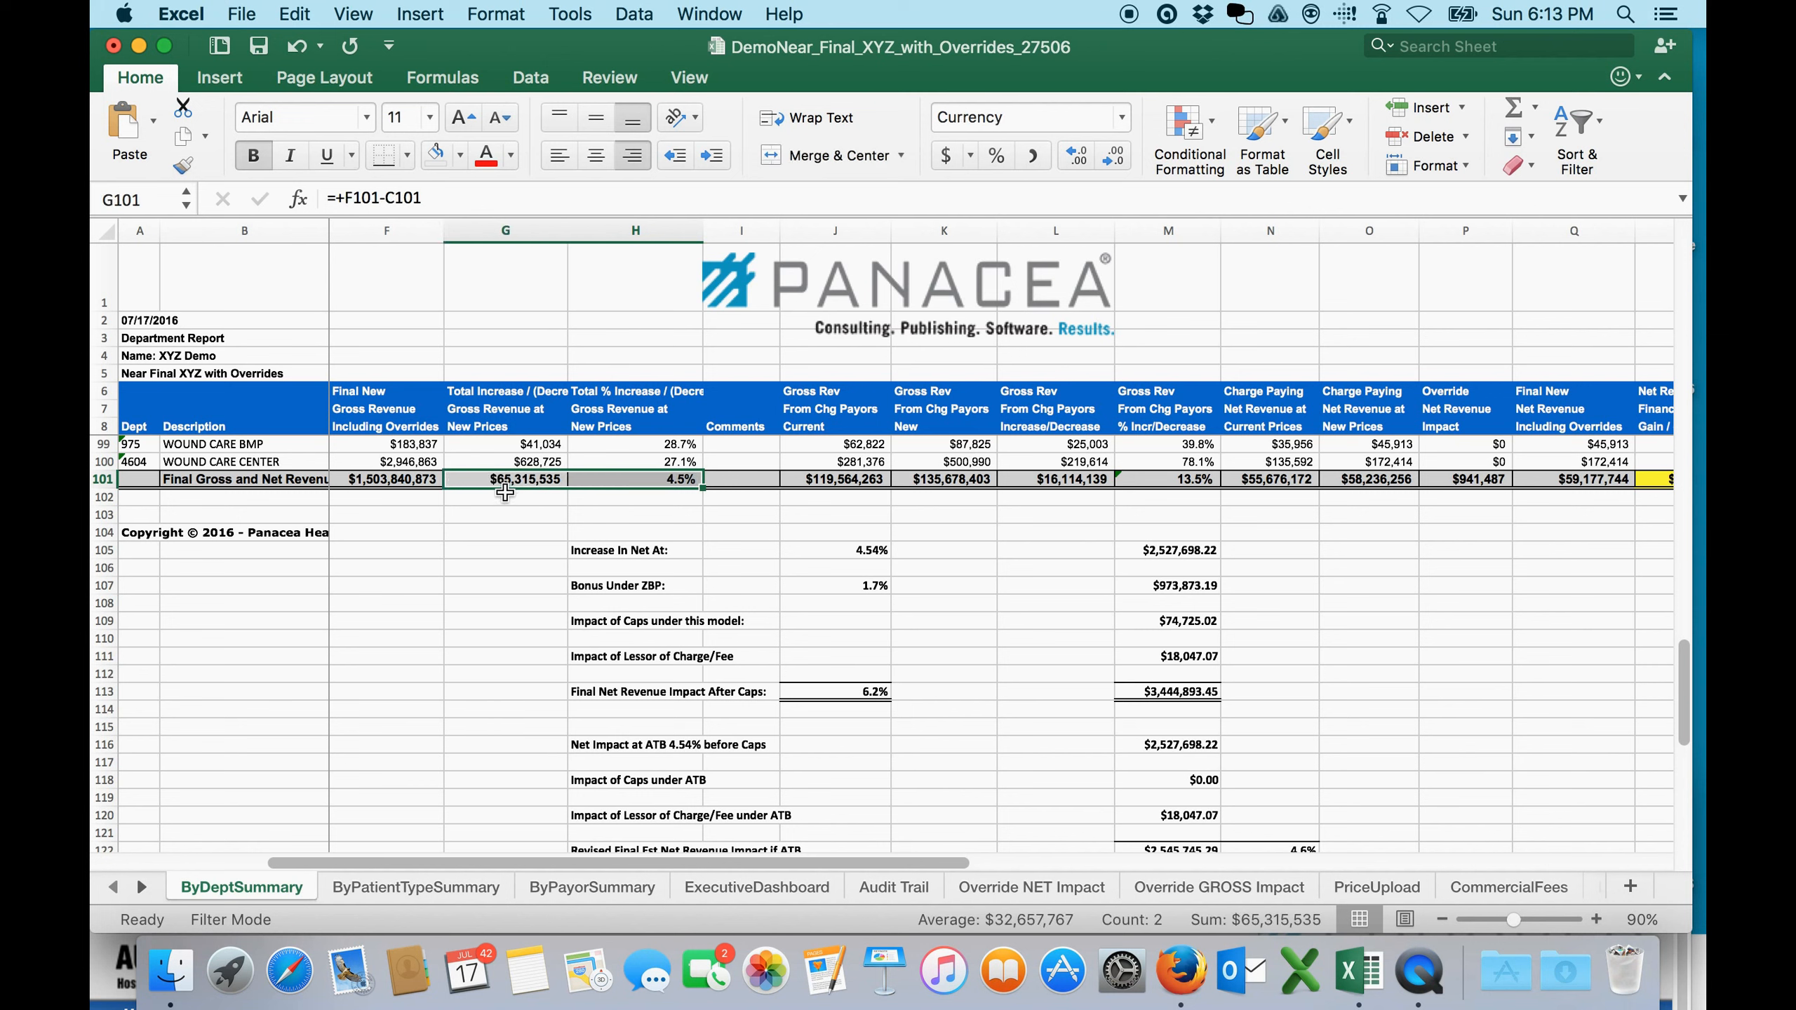
- Review the increase in net, bonus under ZBP, impact of caps and lessor of charge/fee lines below the department totals
drag(1188, 552, 808, 551)
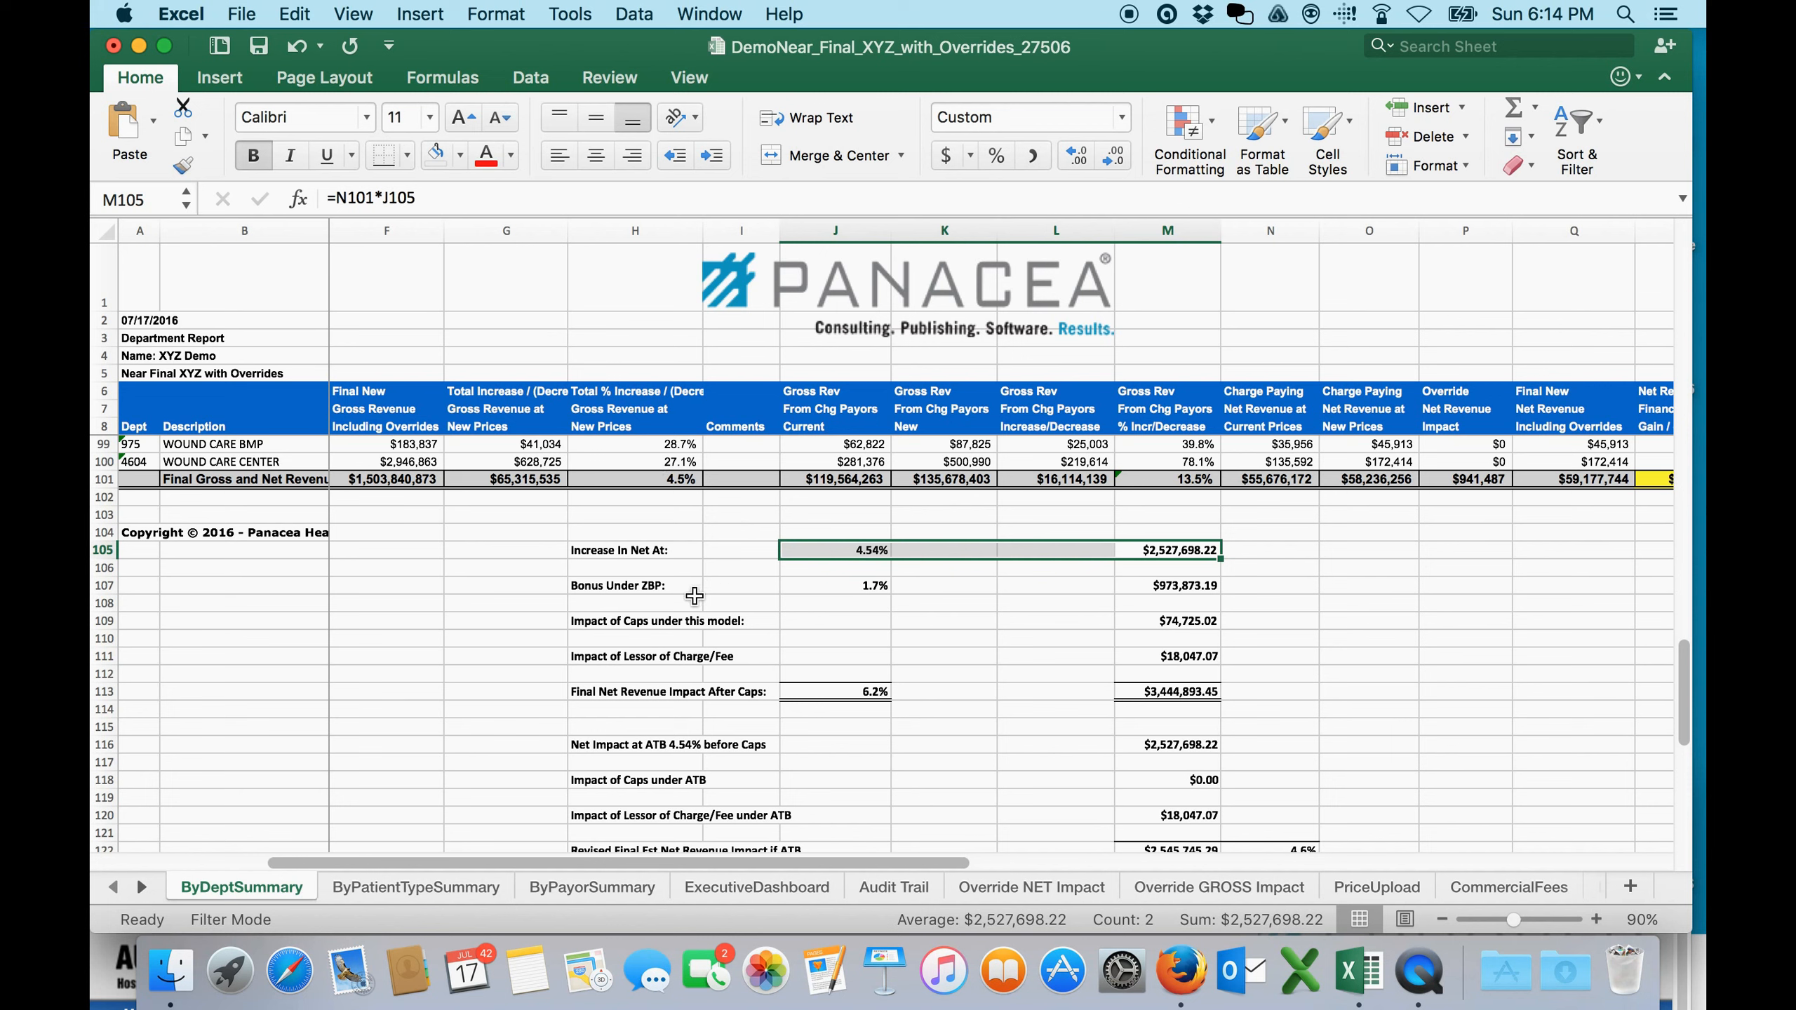
drag(672, 588, 1134, 589)
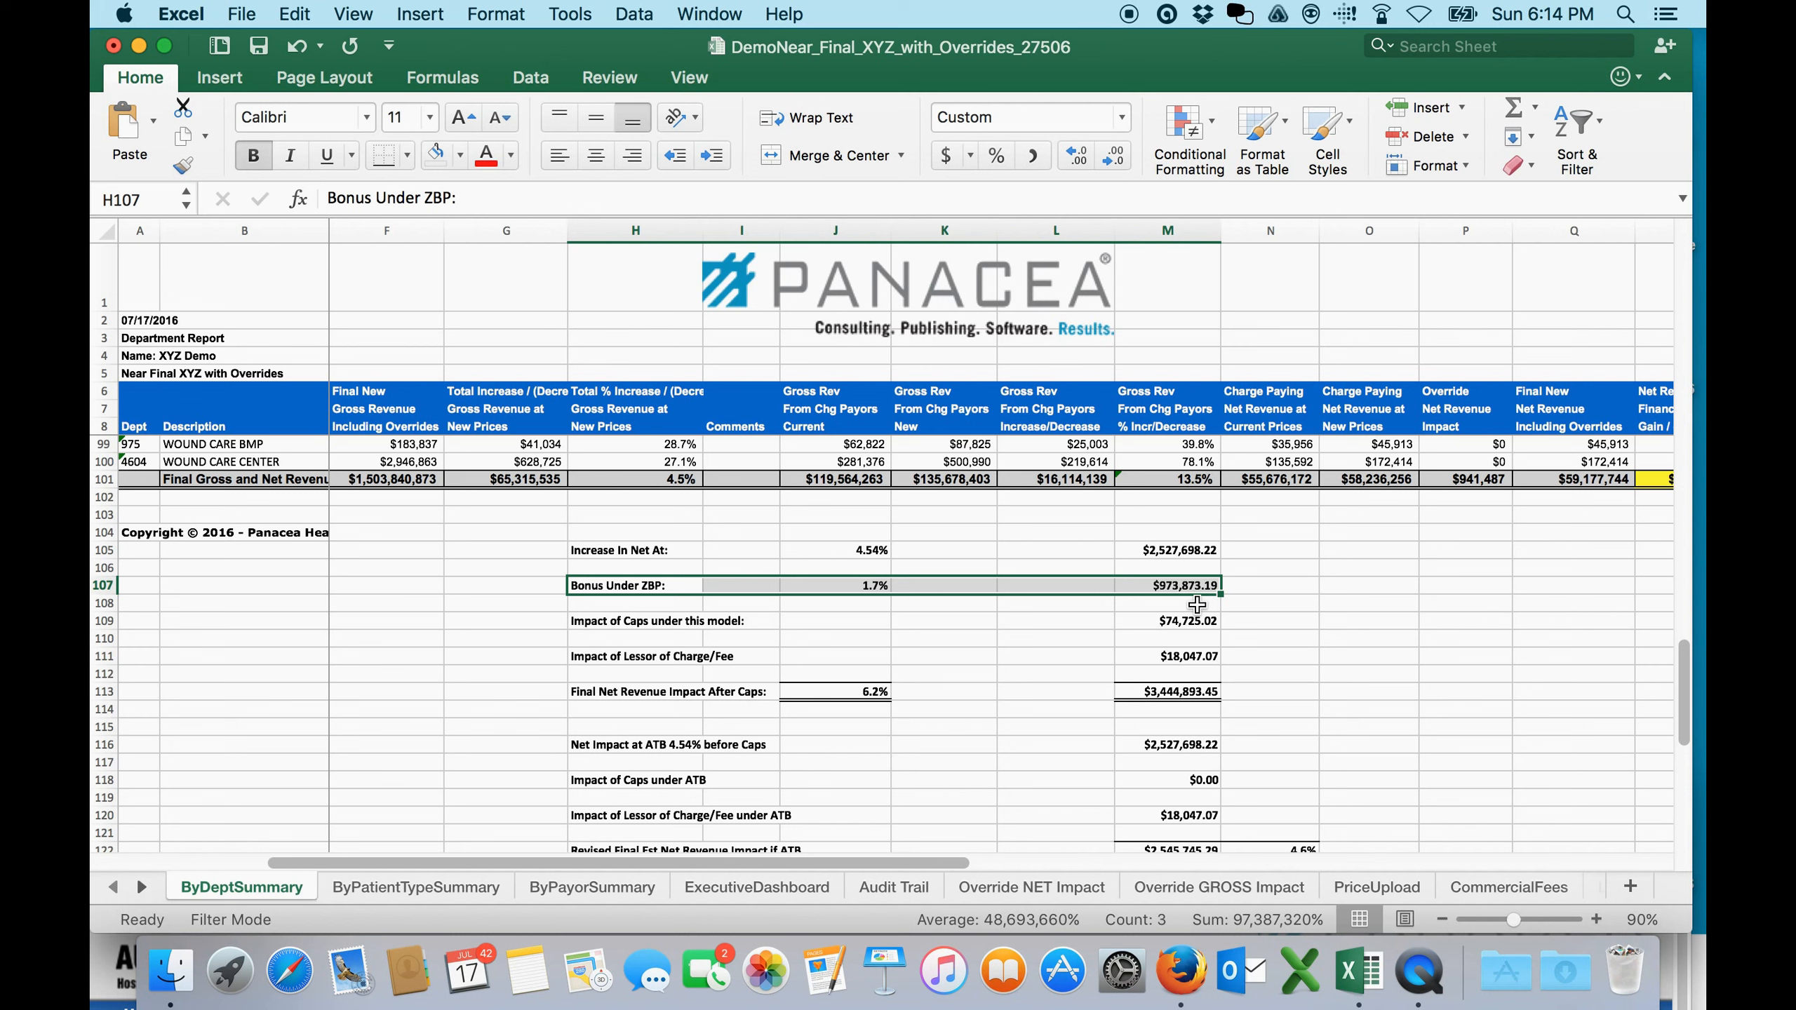
click(1155, 622)
drag(605, 623, 1176, 620)
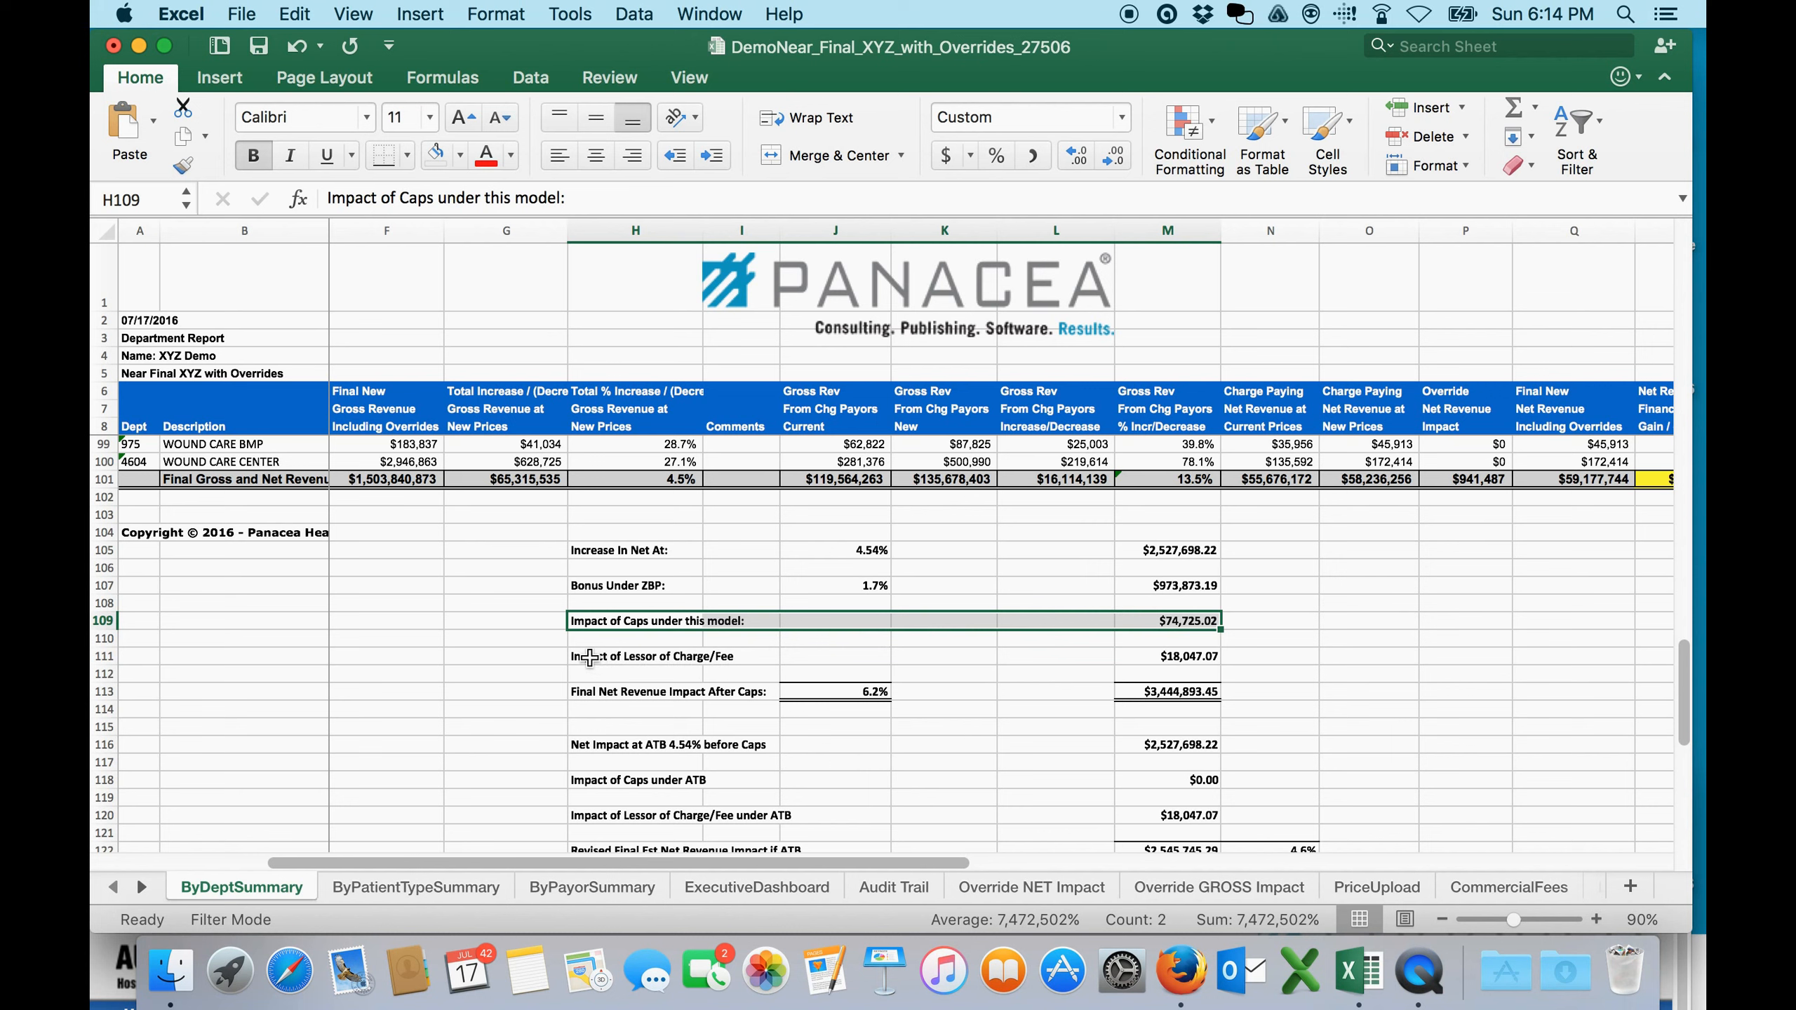
drag(596, 659, 1175, 665)
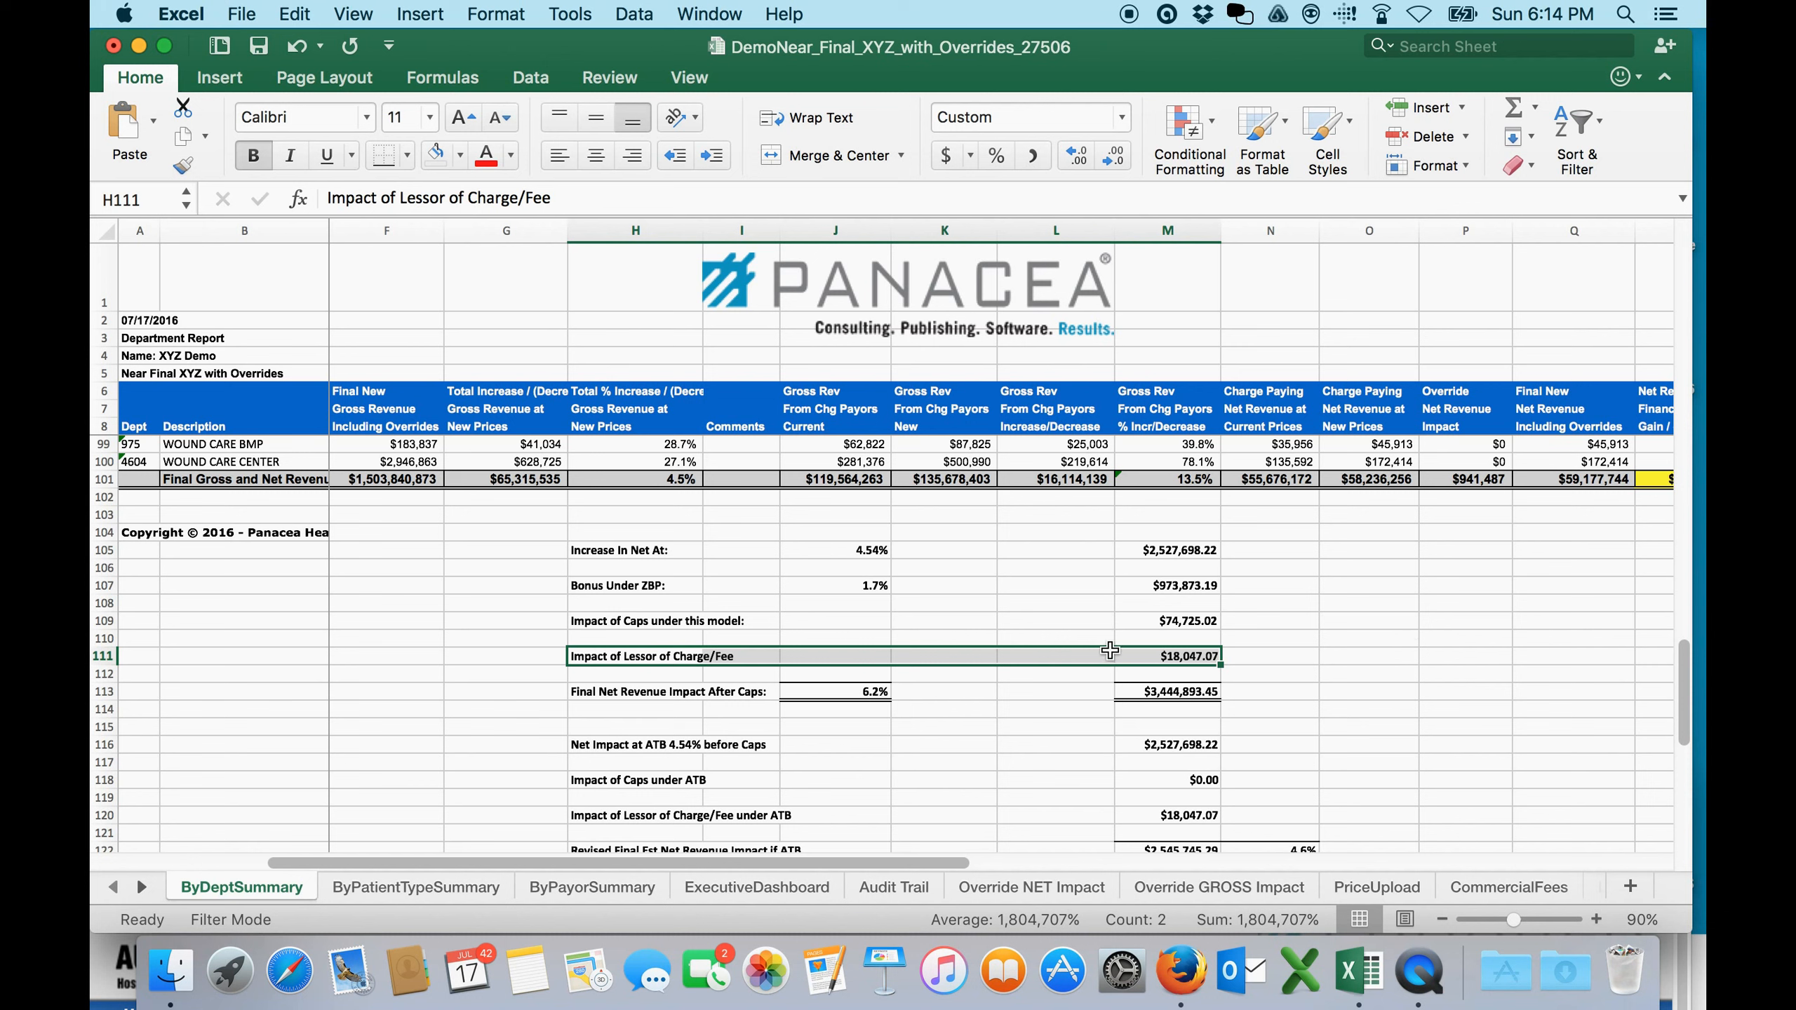
click(1142, 656)
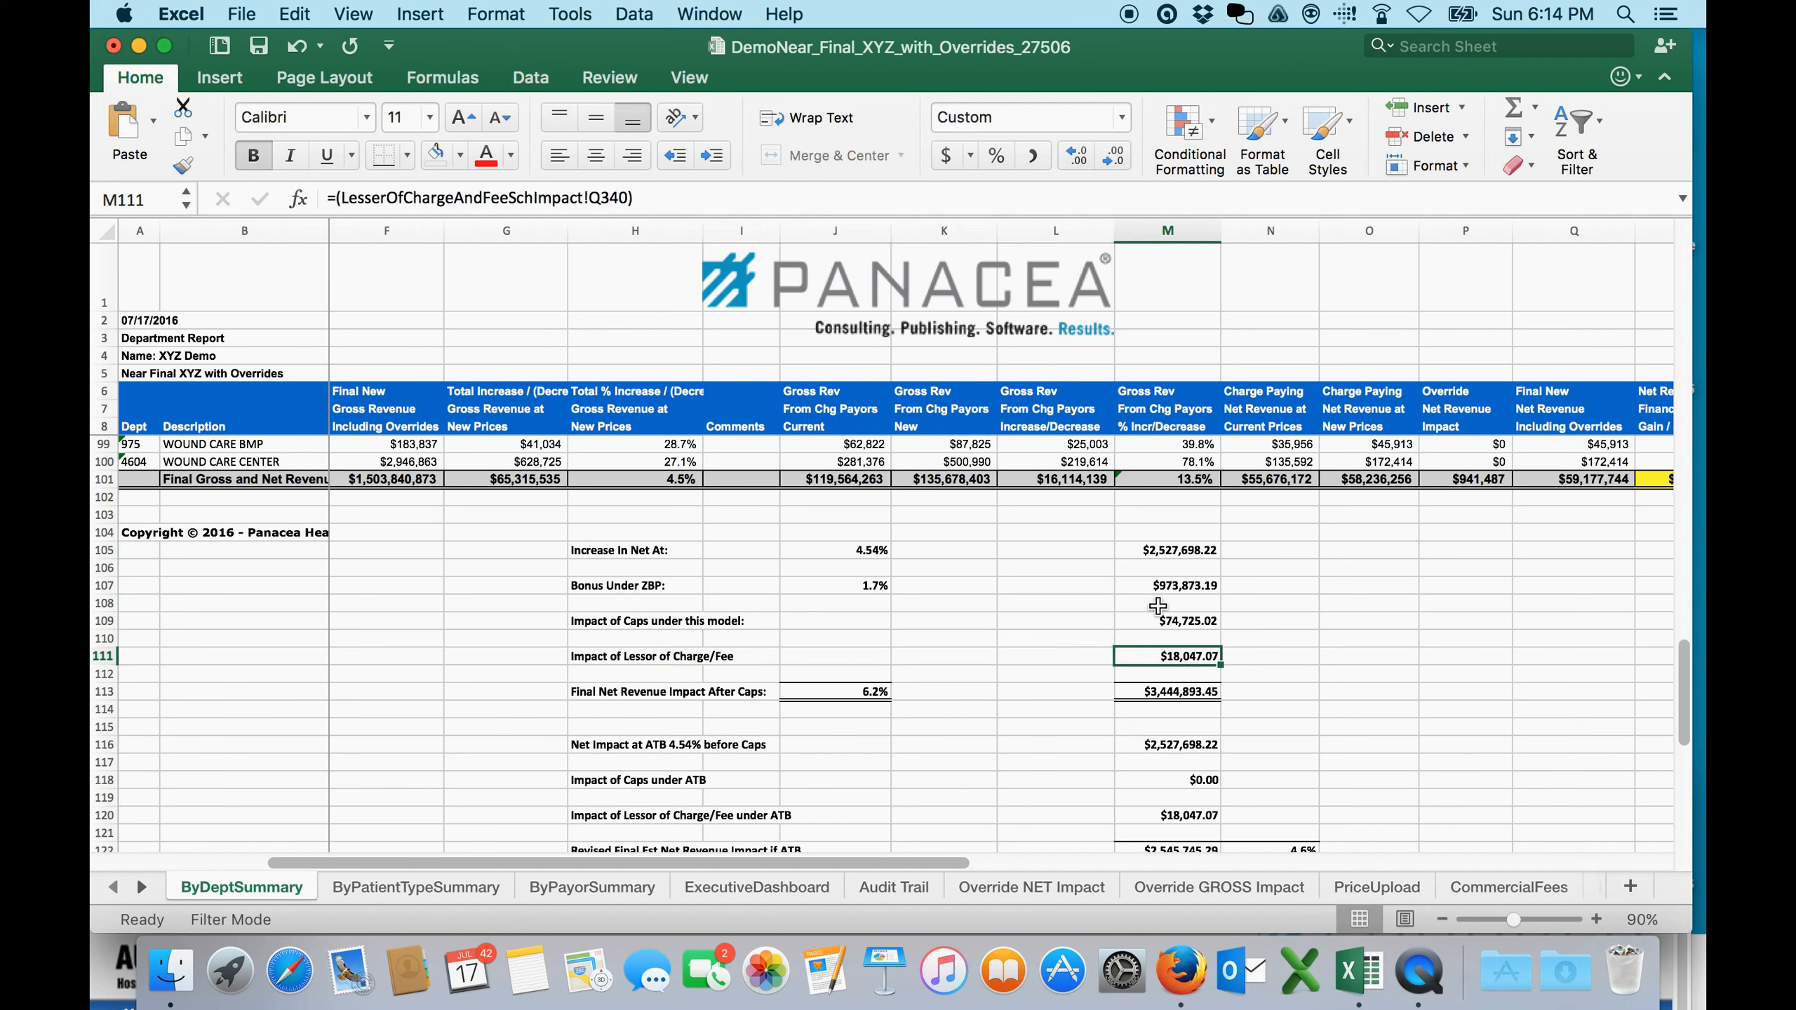
- Trace how the net increase, bonus, caps and lessor of charge/fee amounts build up the final net revenue impact after caps
drag(1167, 550, 1168, 593)
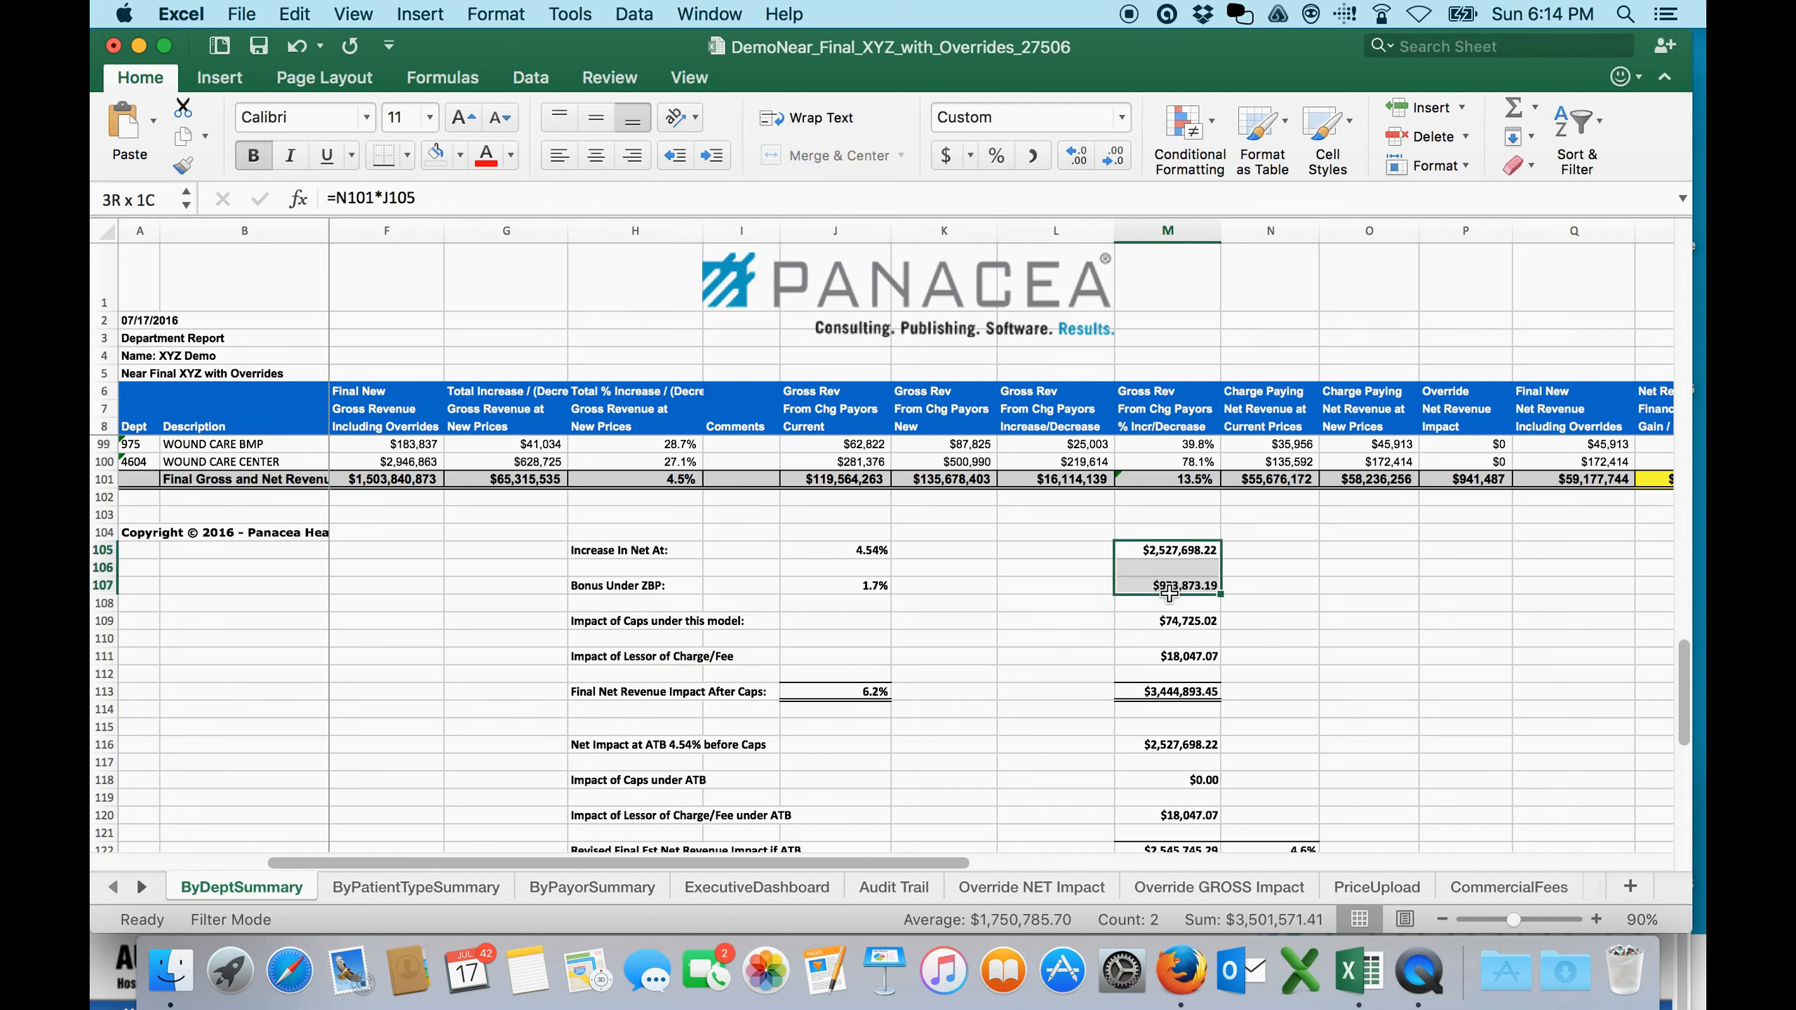
click(1165, 621)
click(1165, 656)
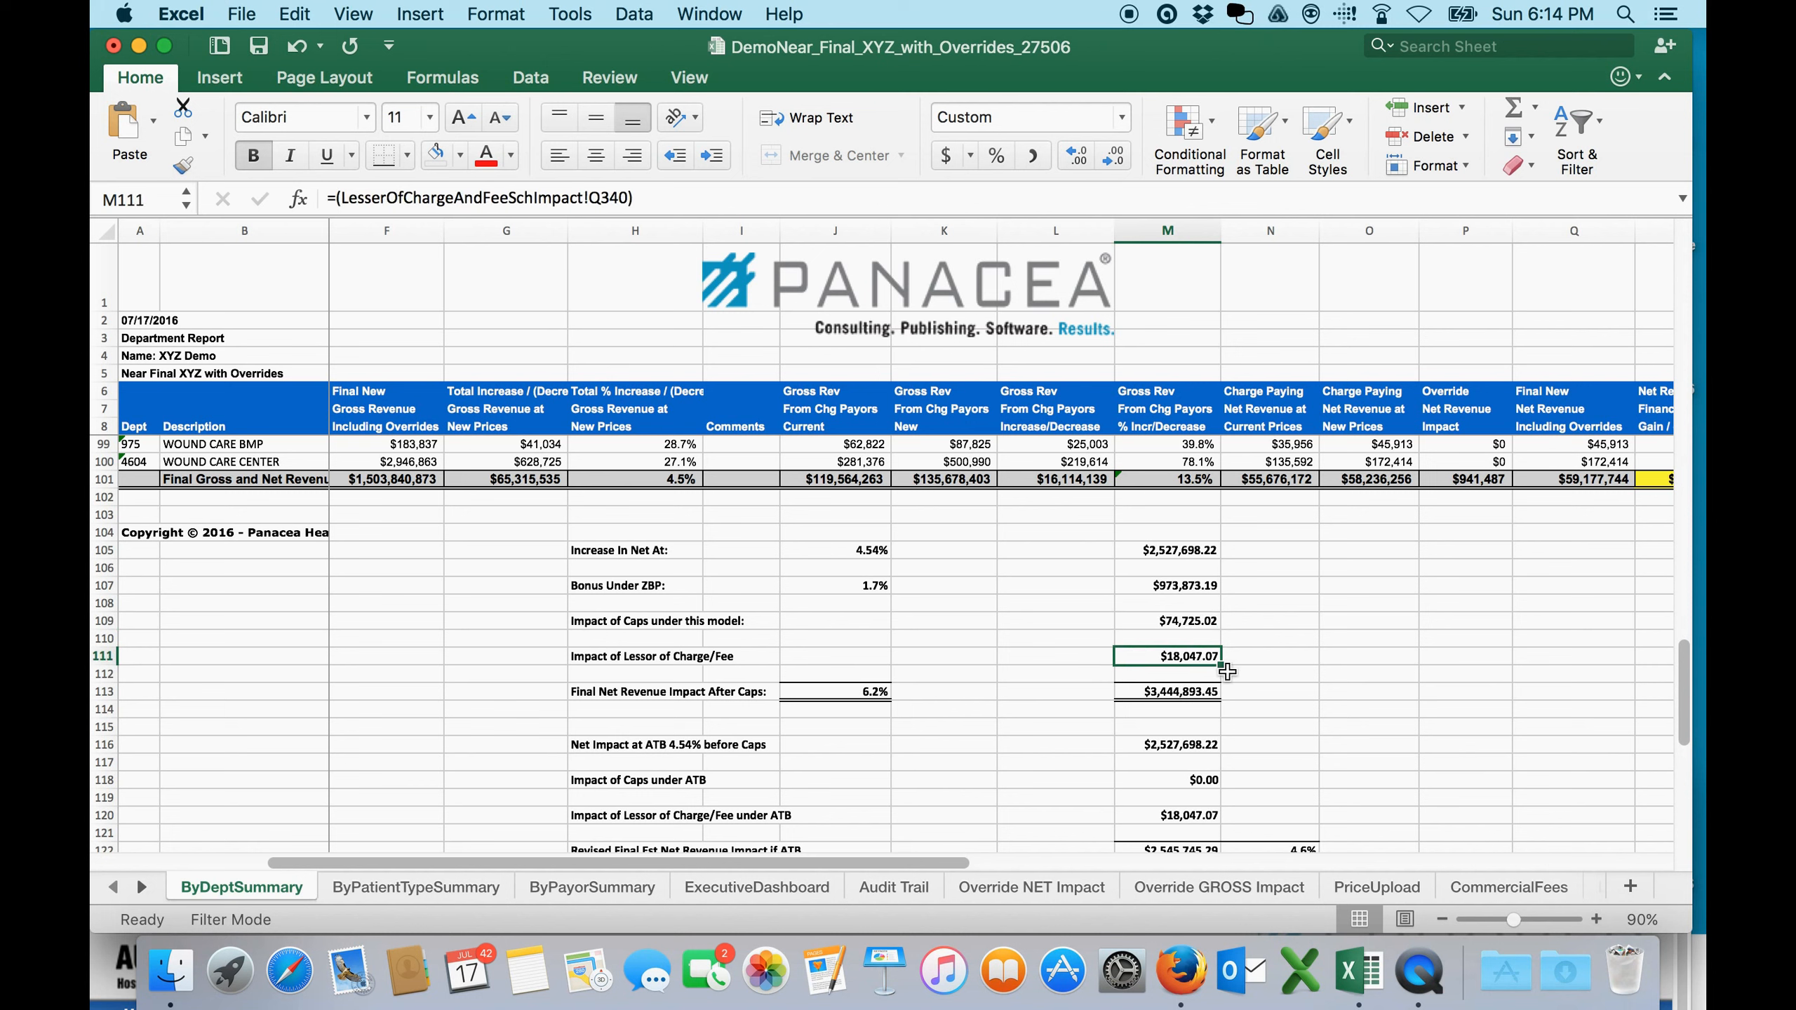
click(1179, 693)
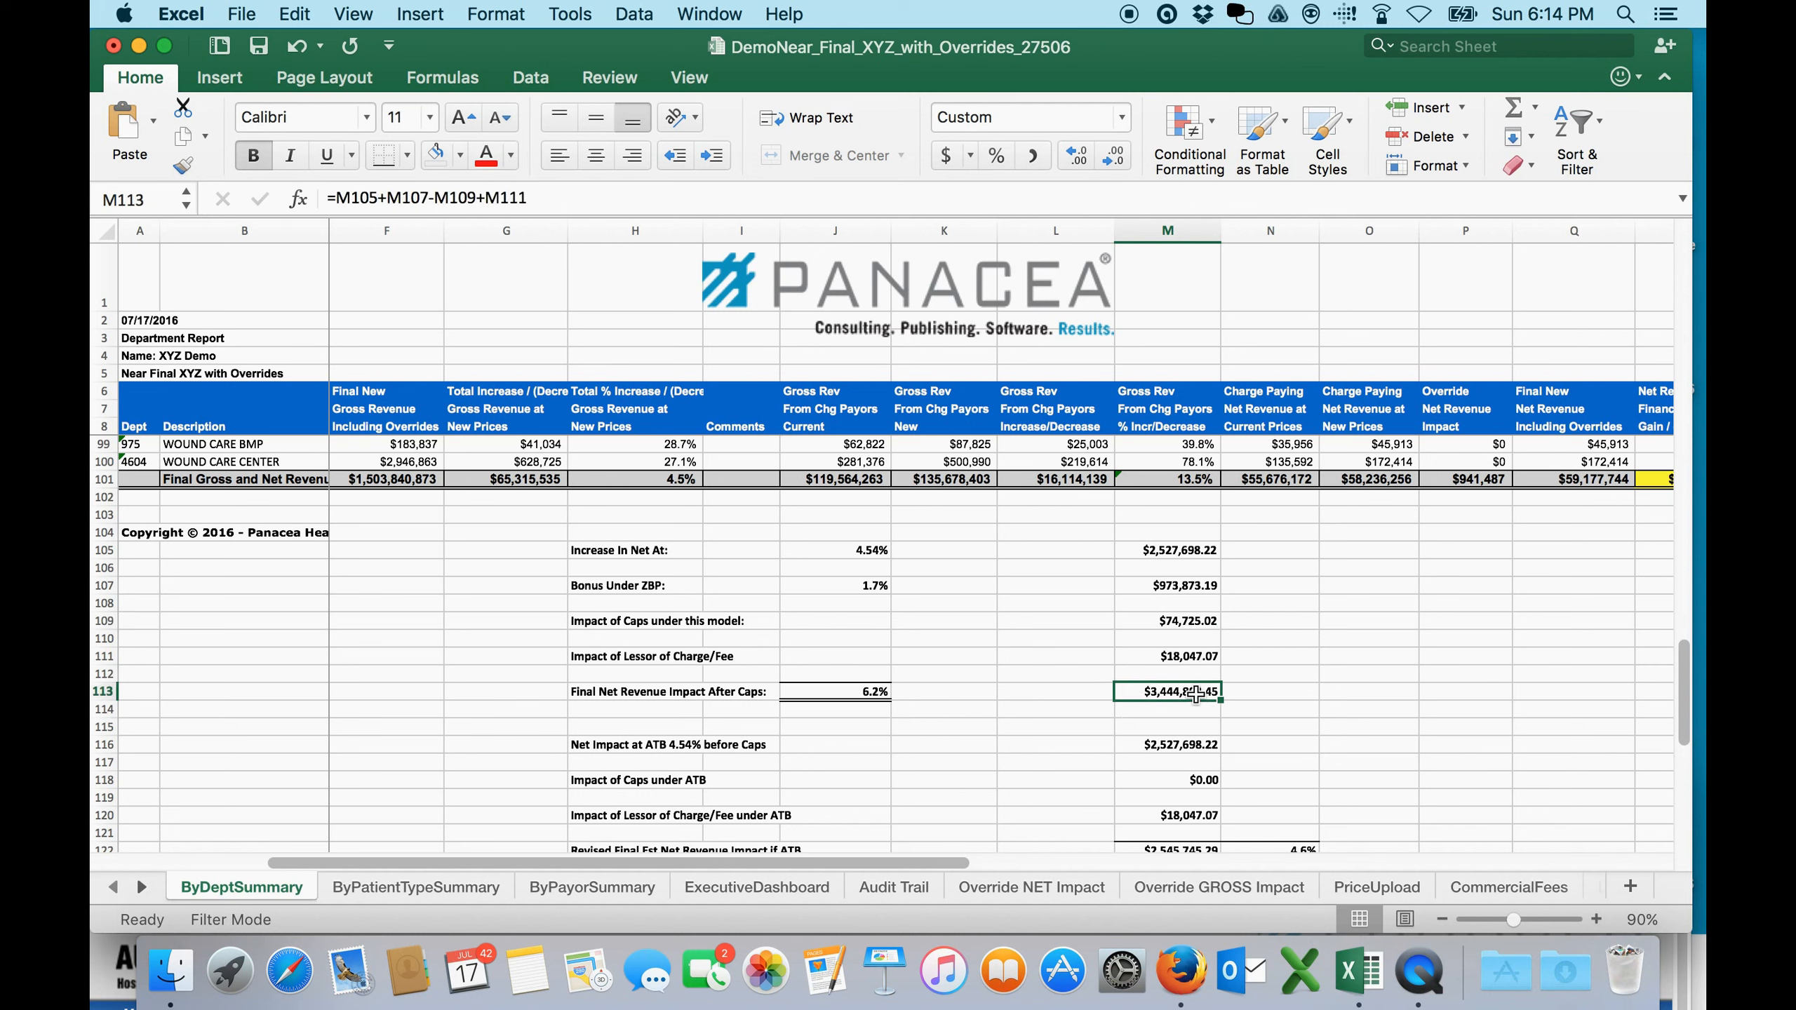
click(1181, 549)
click(855, 558)
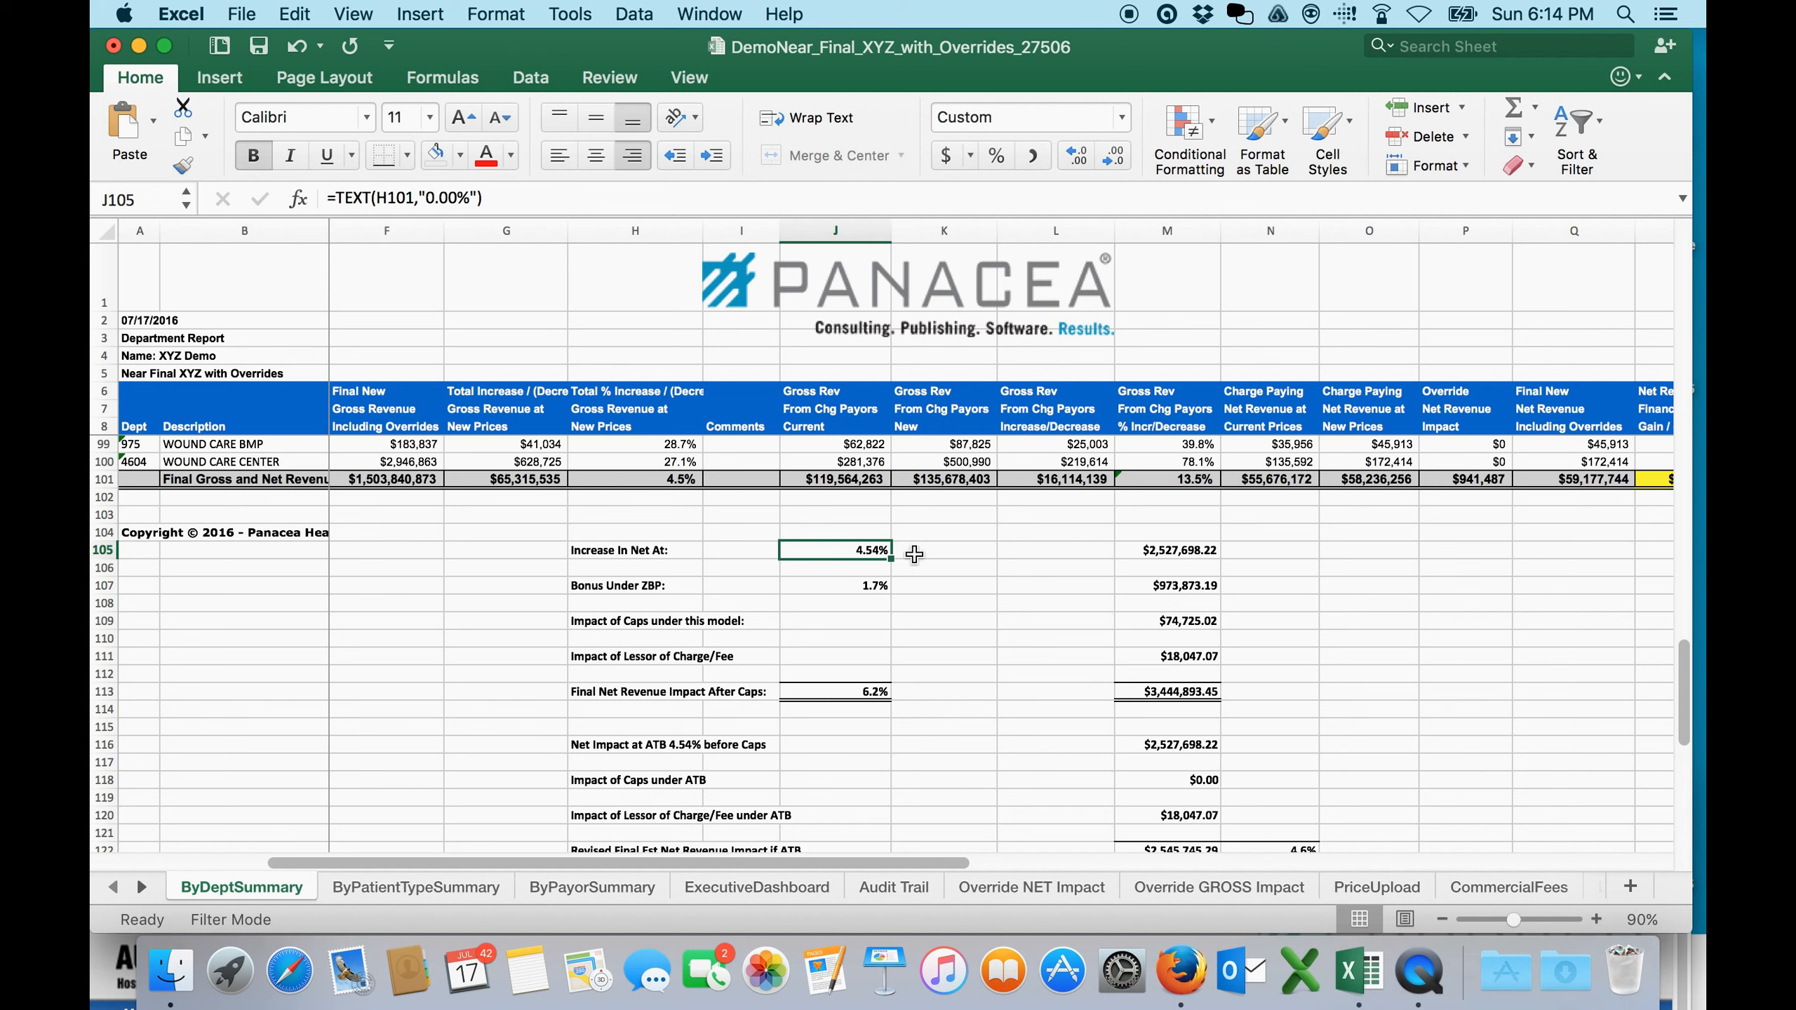
click(1137, 550)
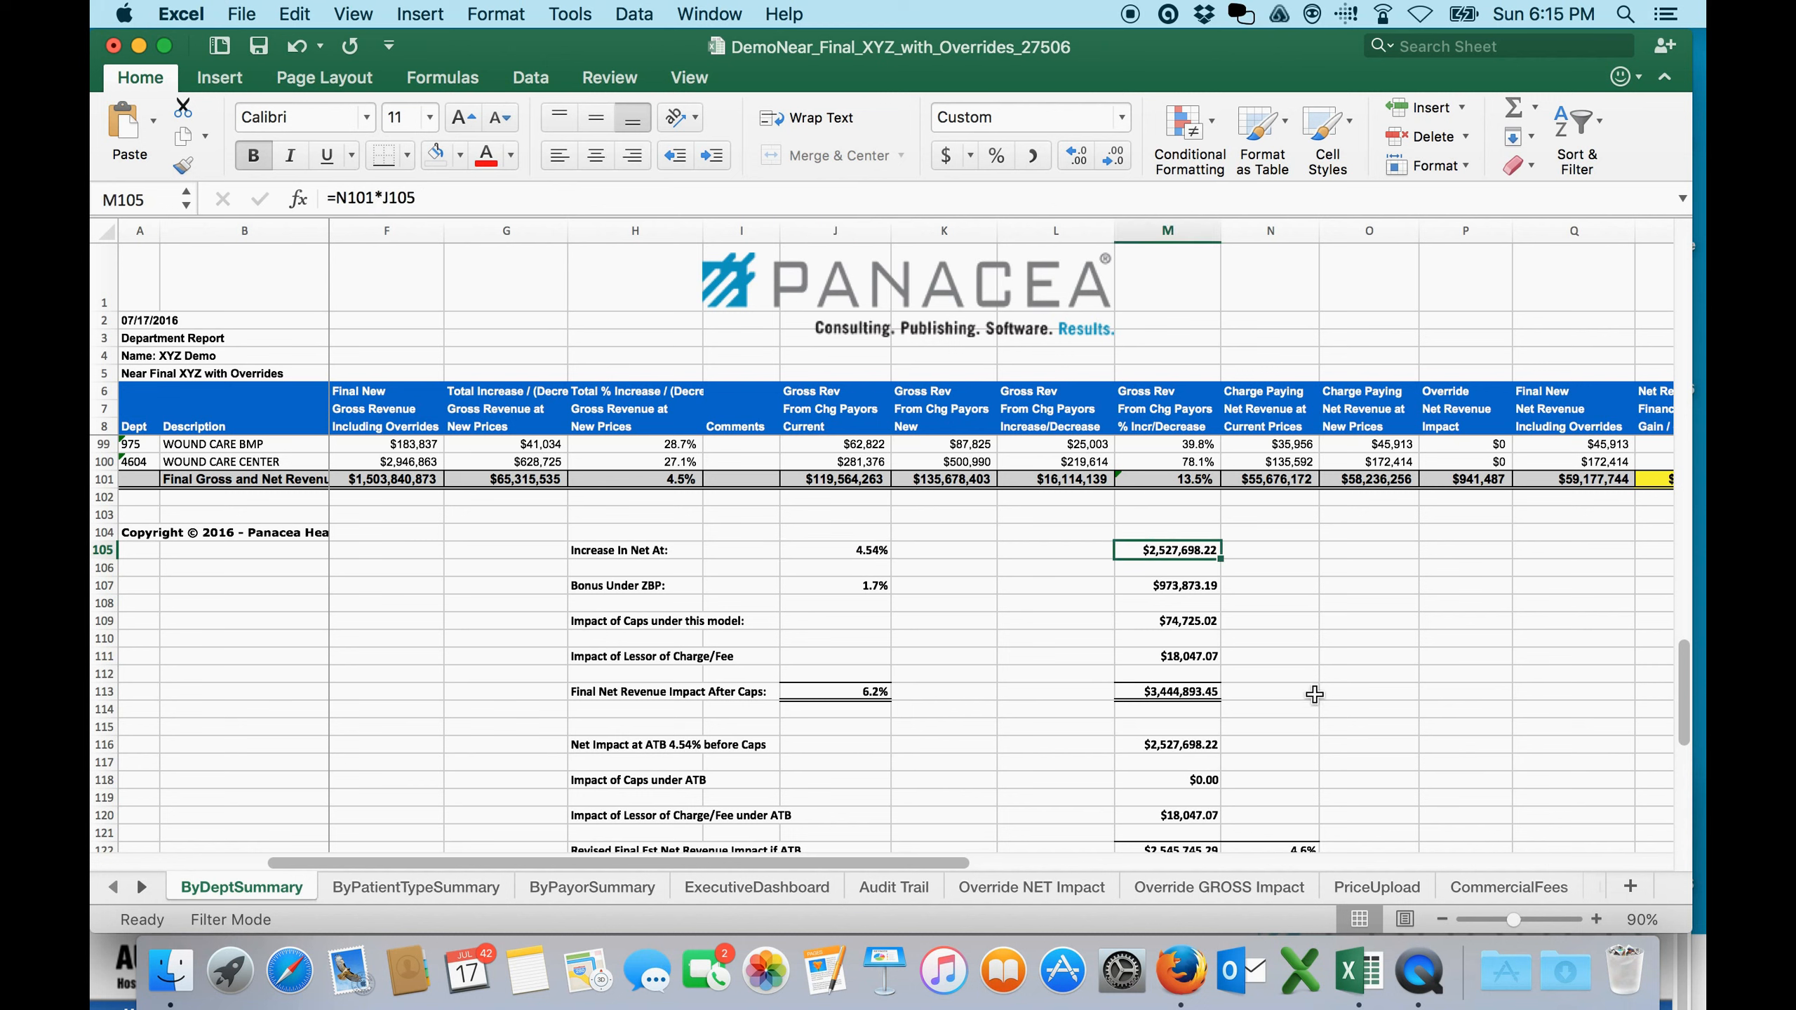
click(1202, 695)
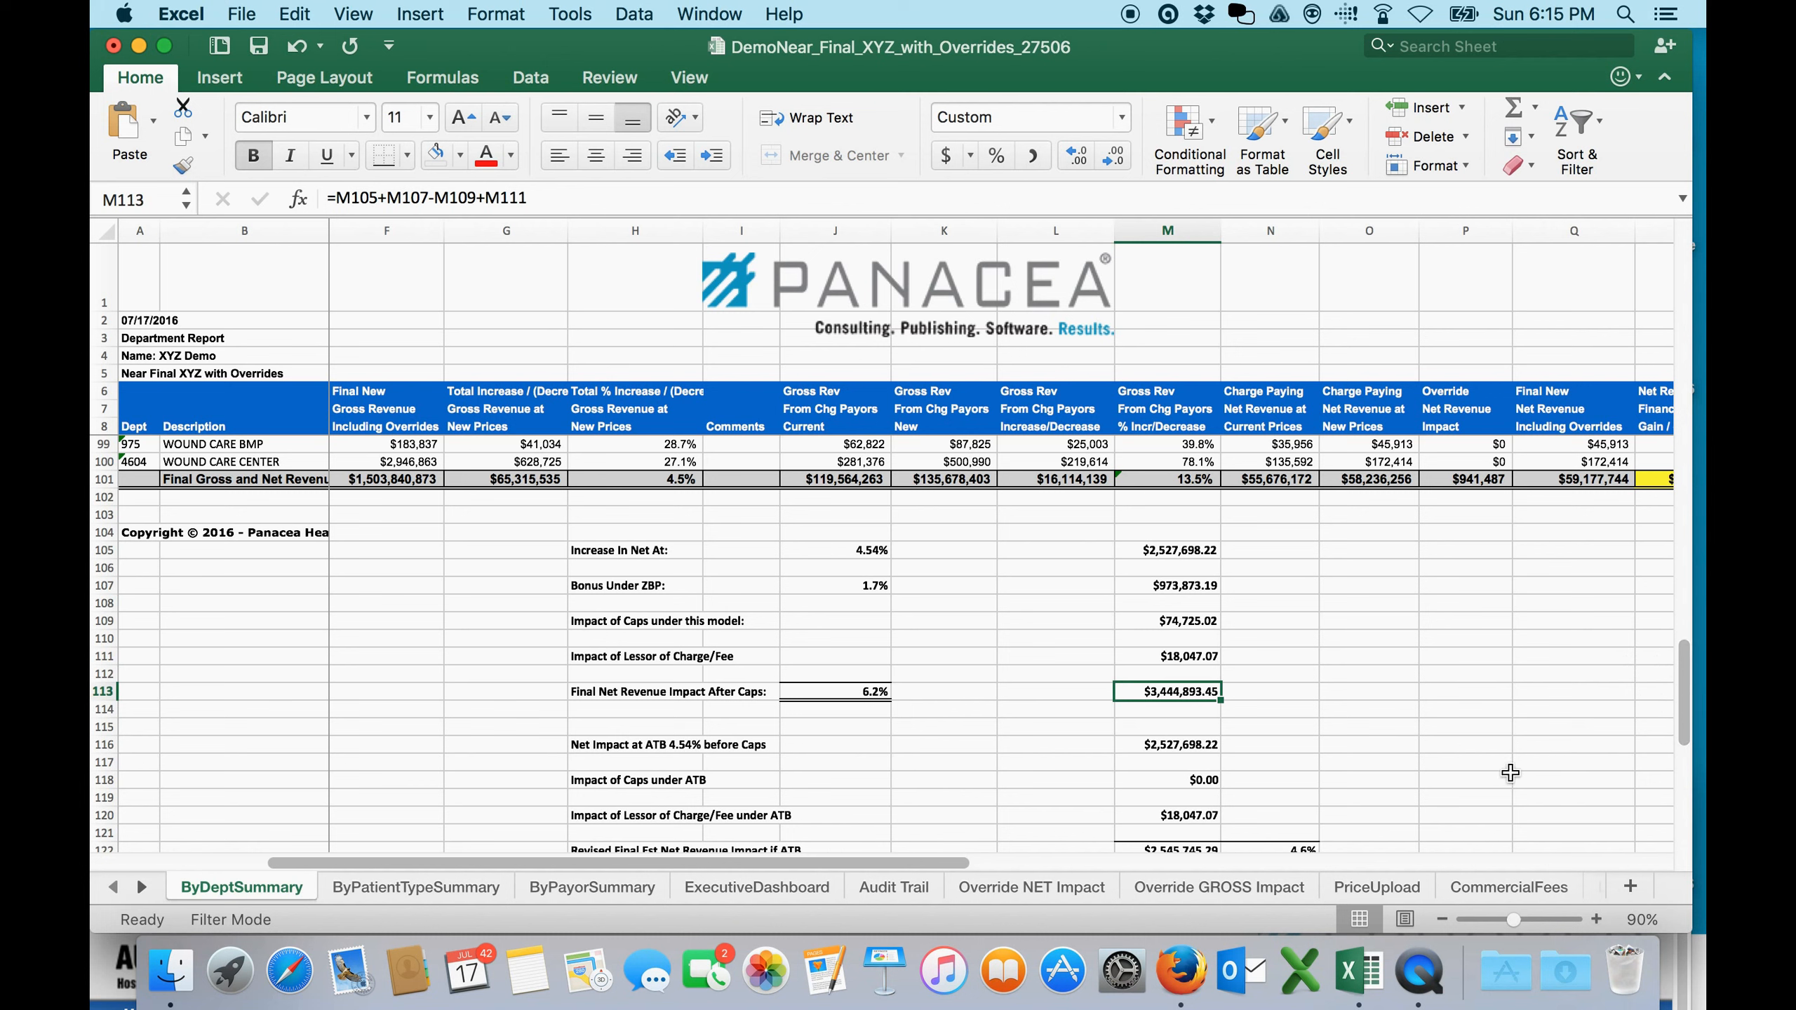
- Open the patient type summary and examine the percentage increases and net revenue impacts for ER, inpatient, outpatient and SDS
click(898, 885)
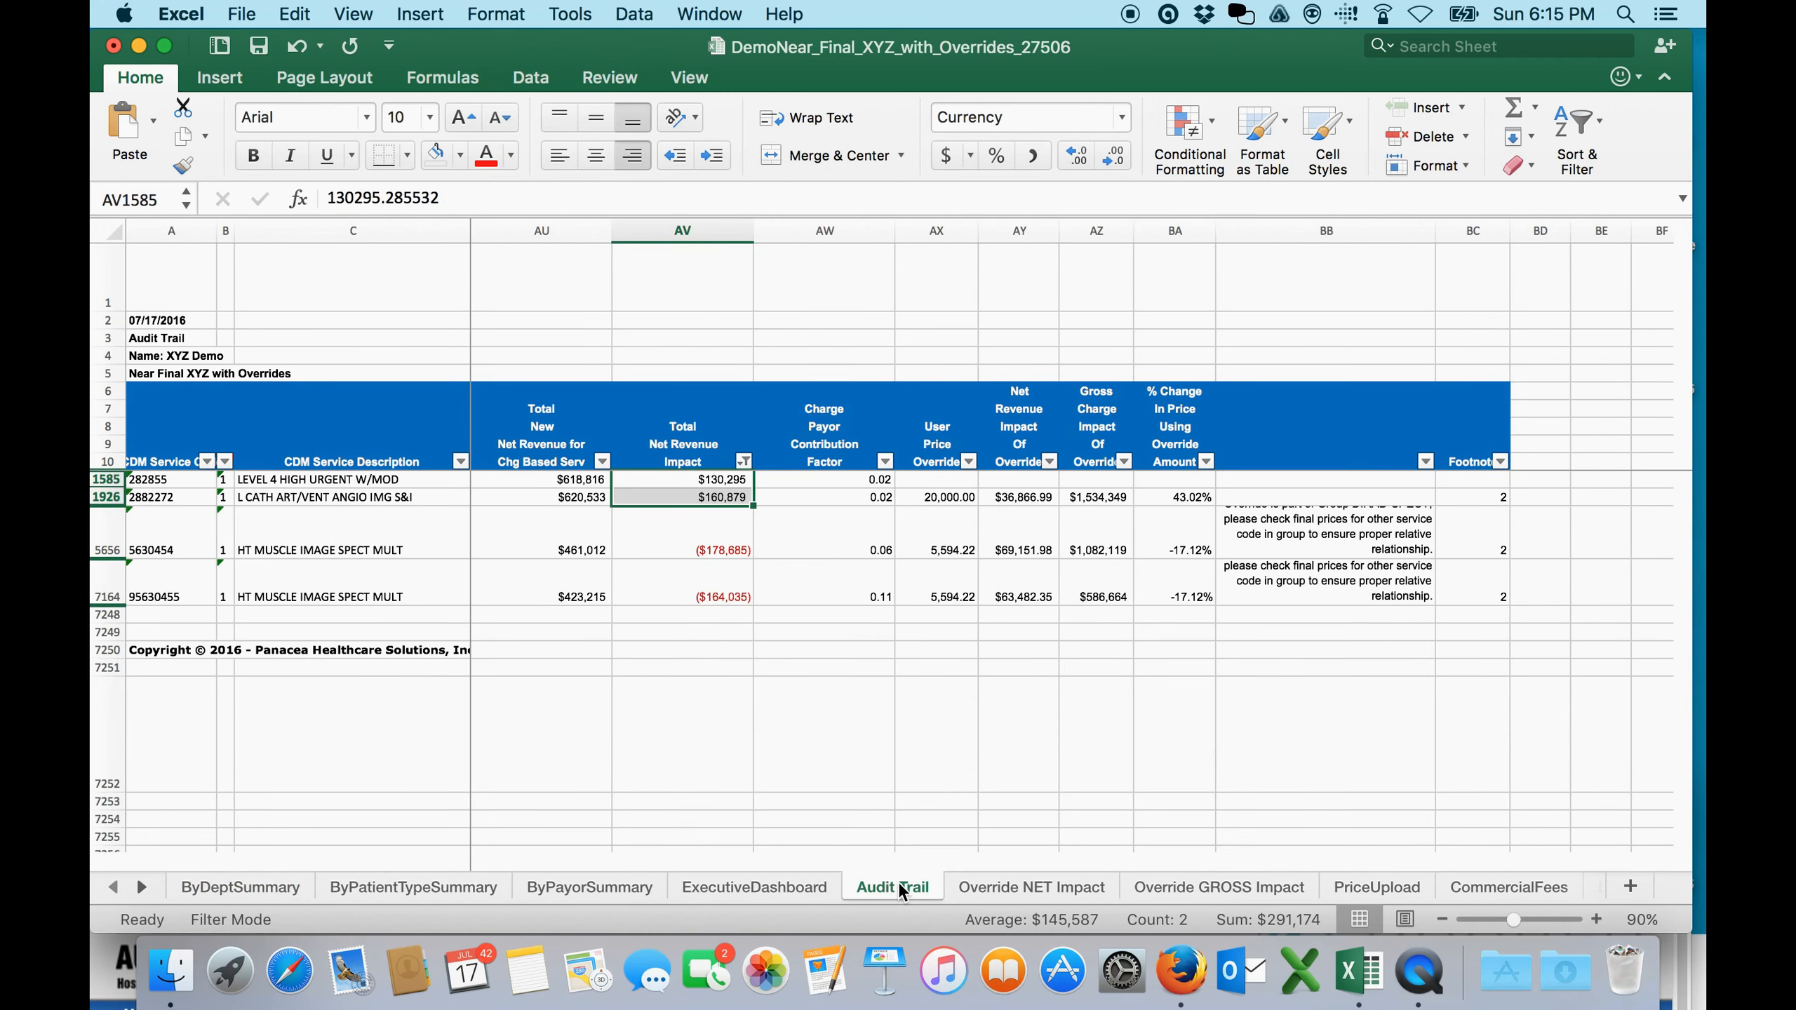
click(371, 889)
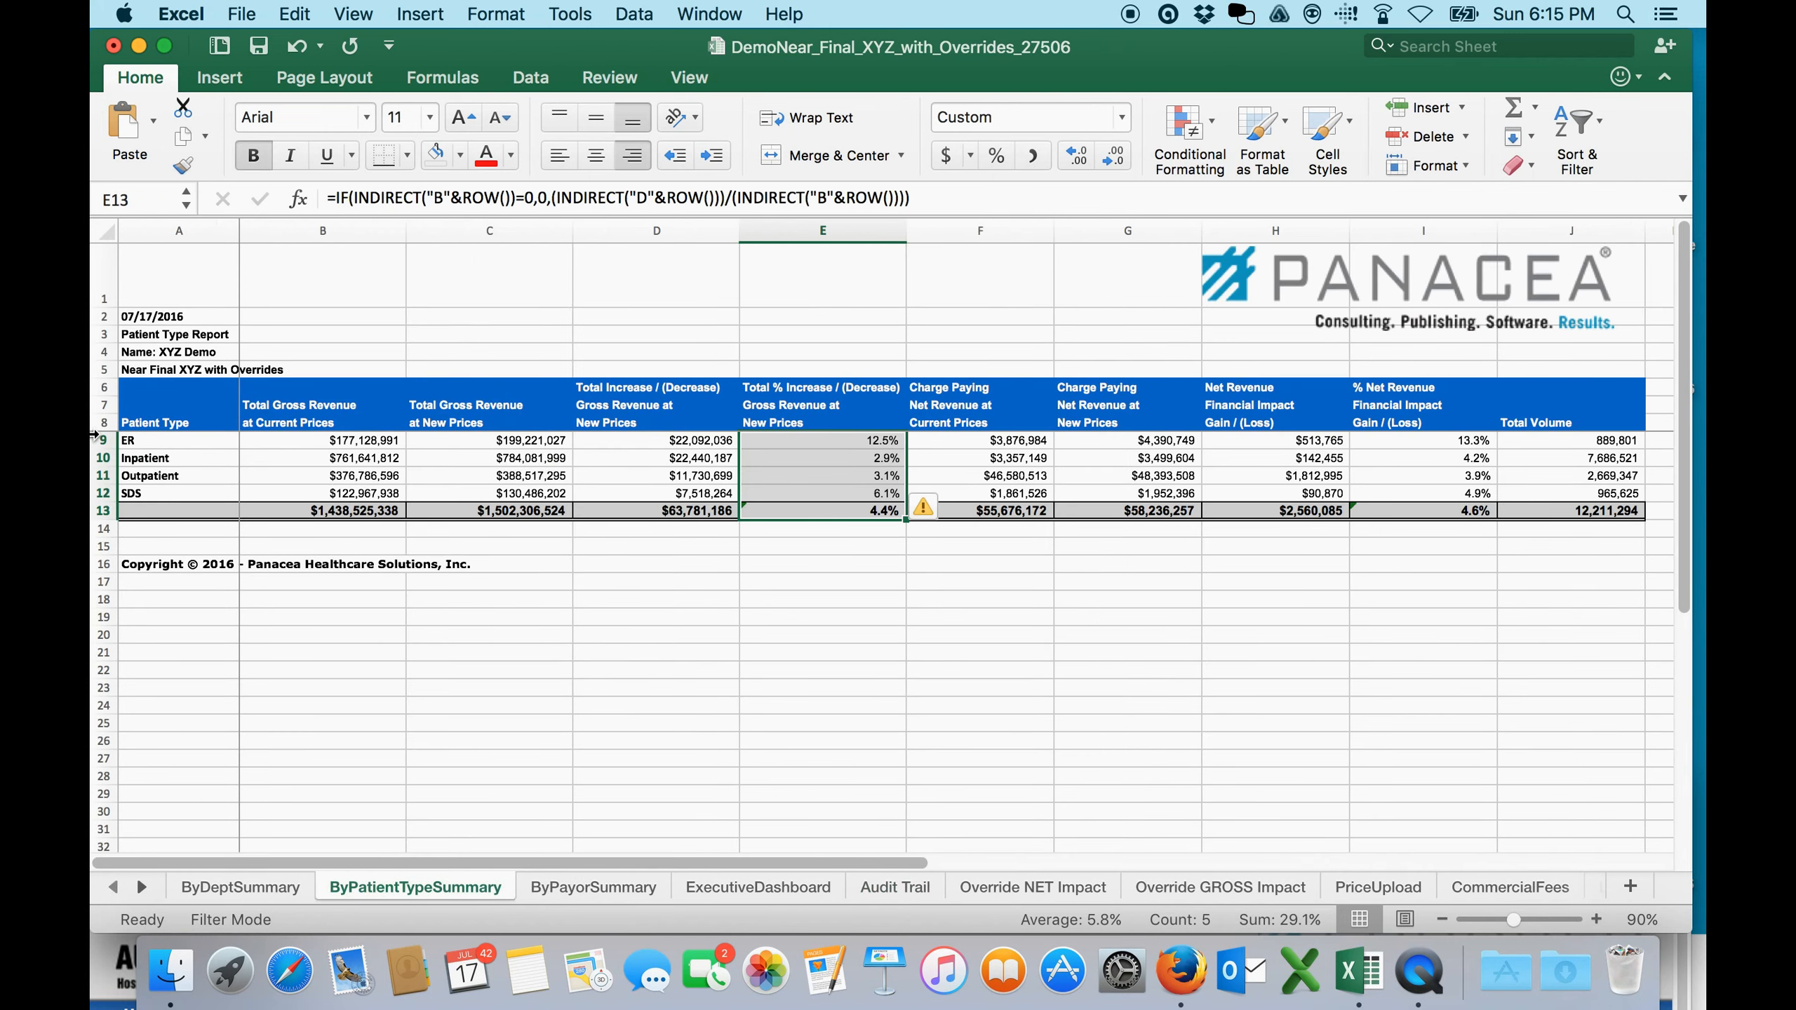
drag(867, 443, 869, 493)
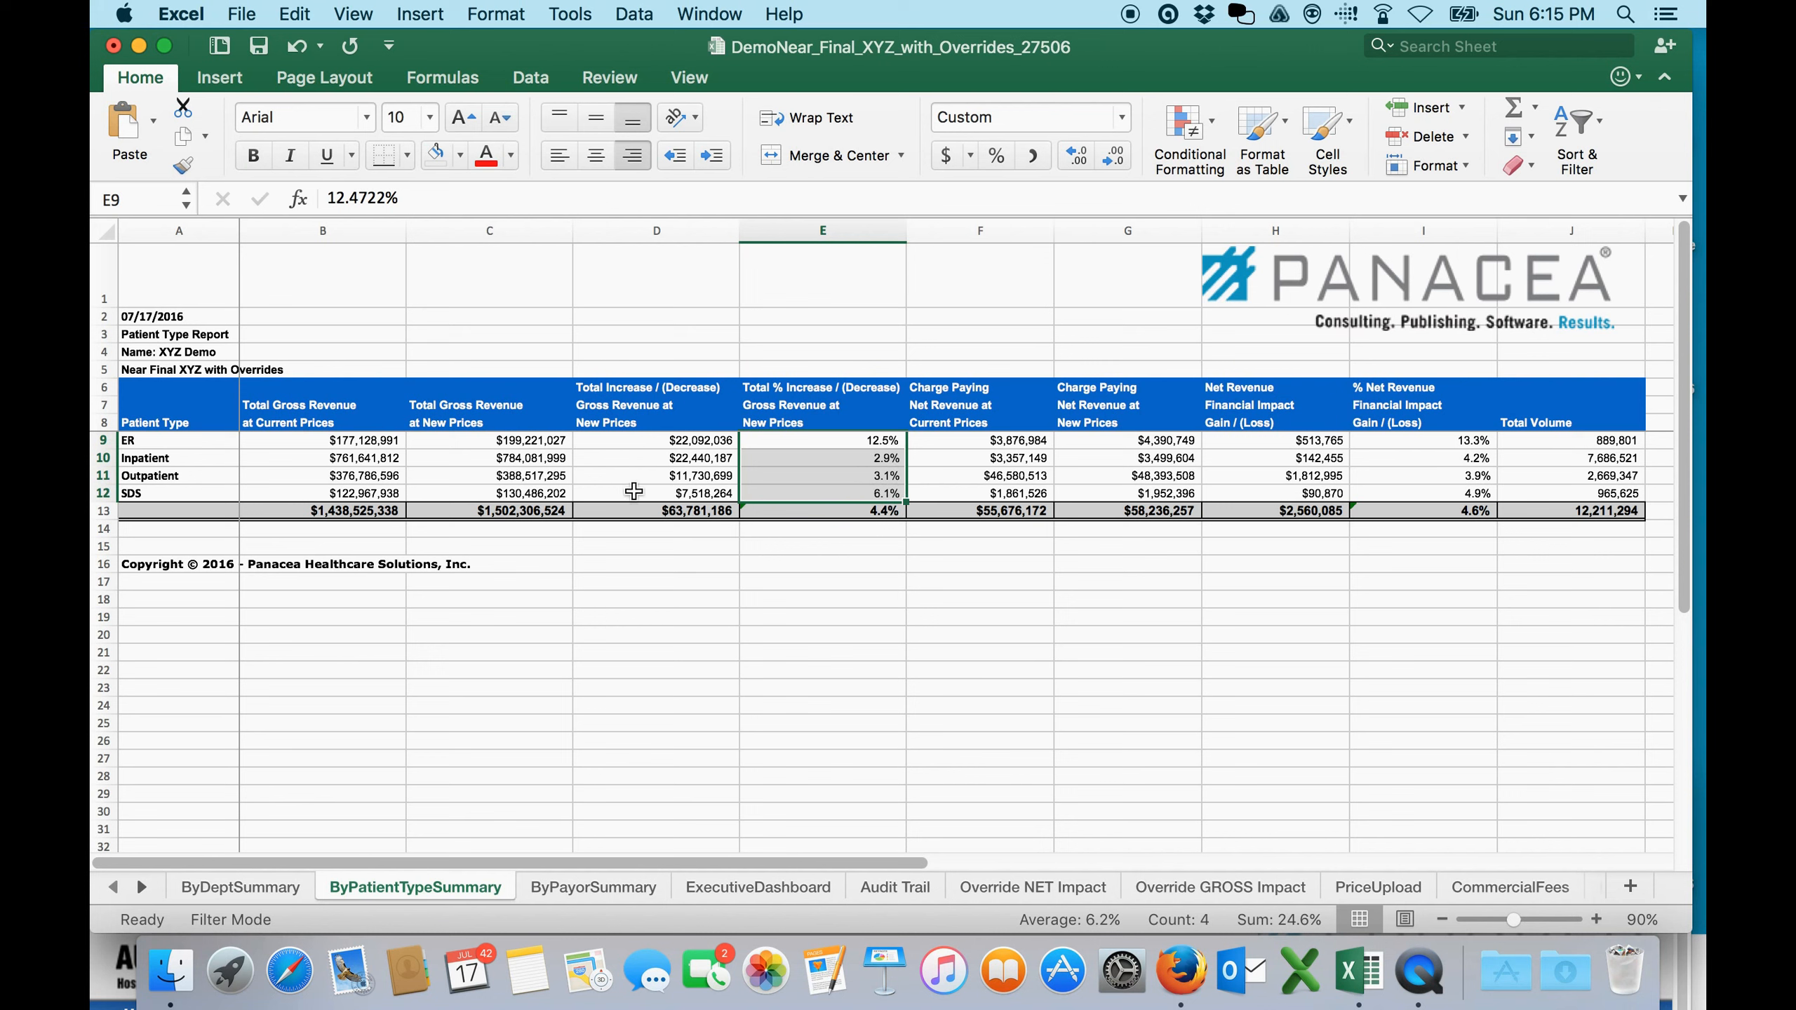
drag(216, 439, 216, 481)
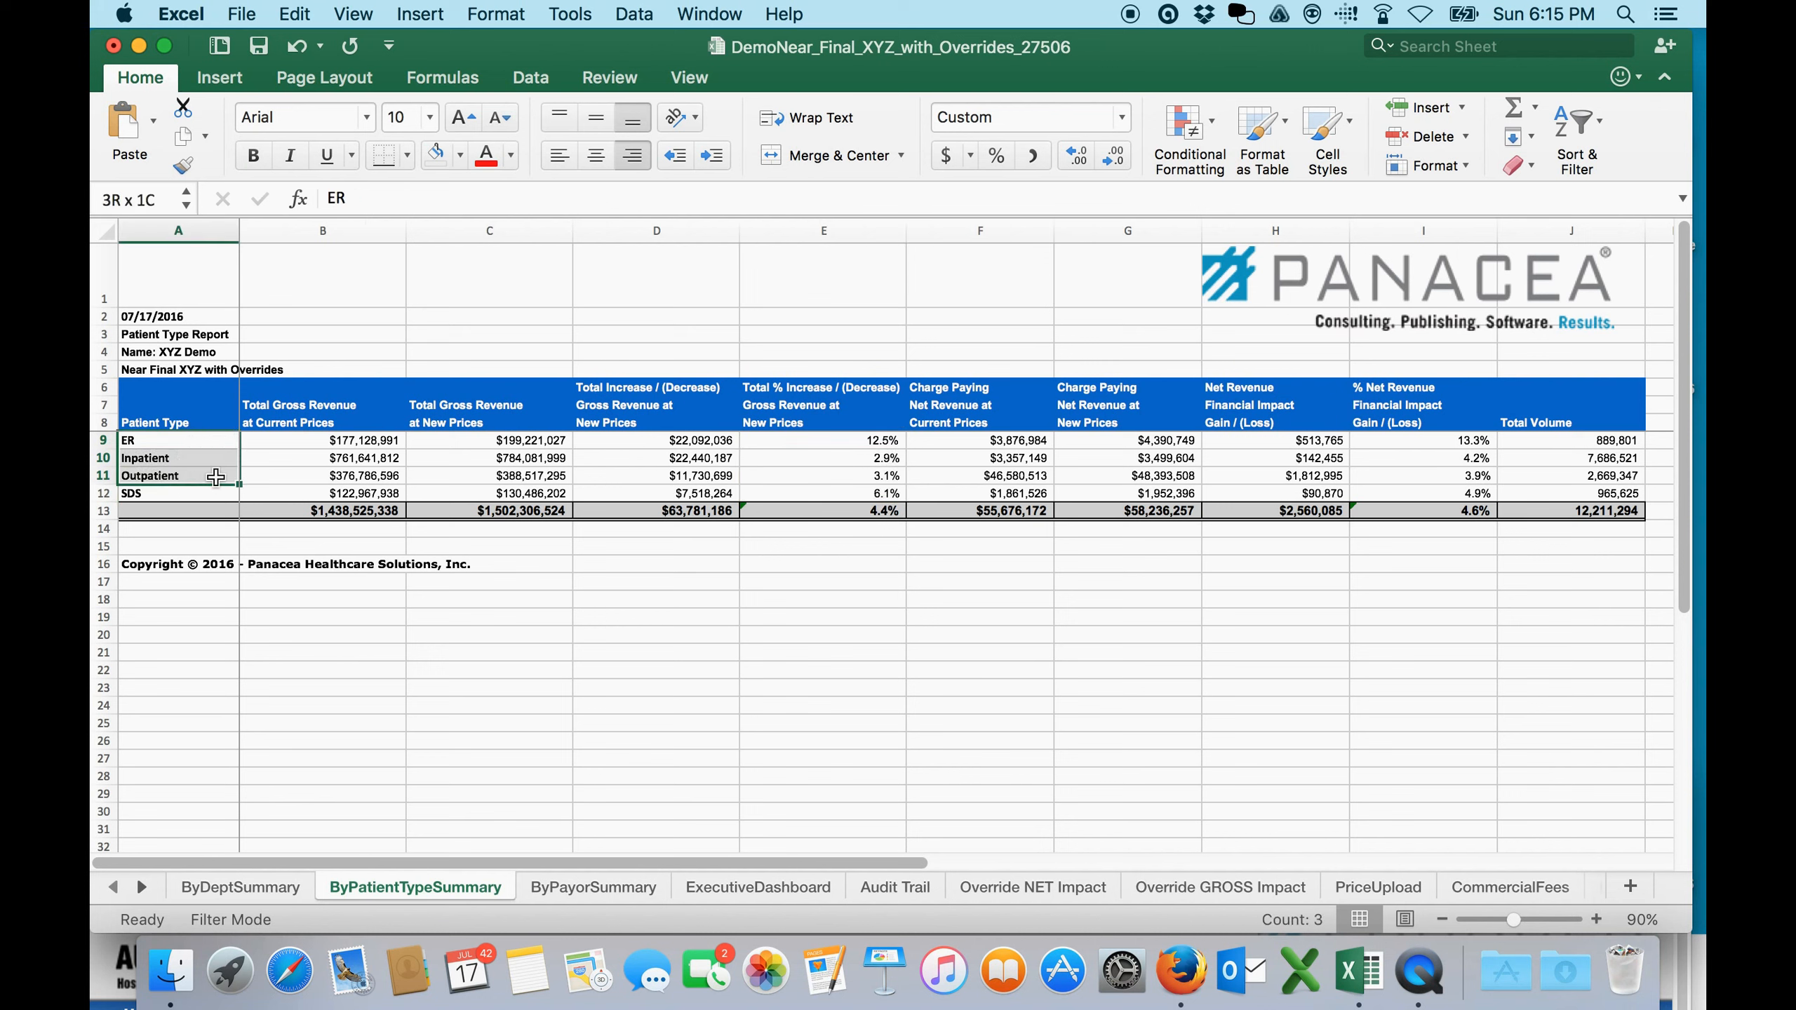
drag(1270, 443, 1276, 494)
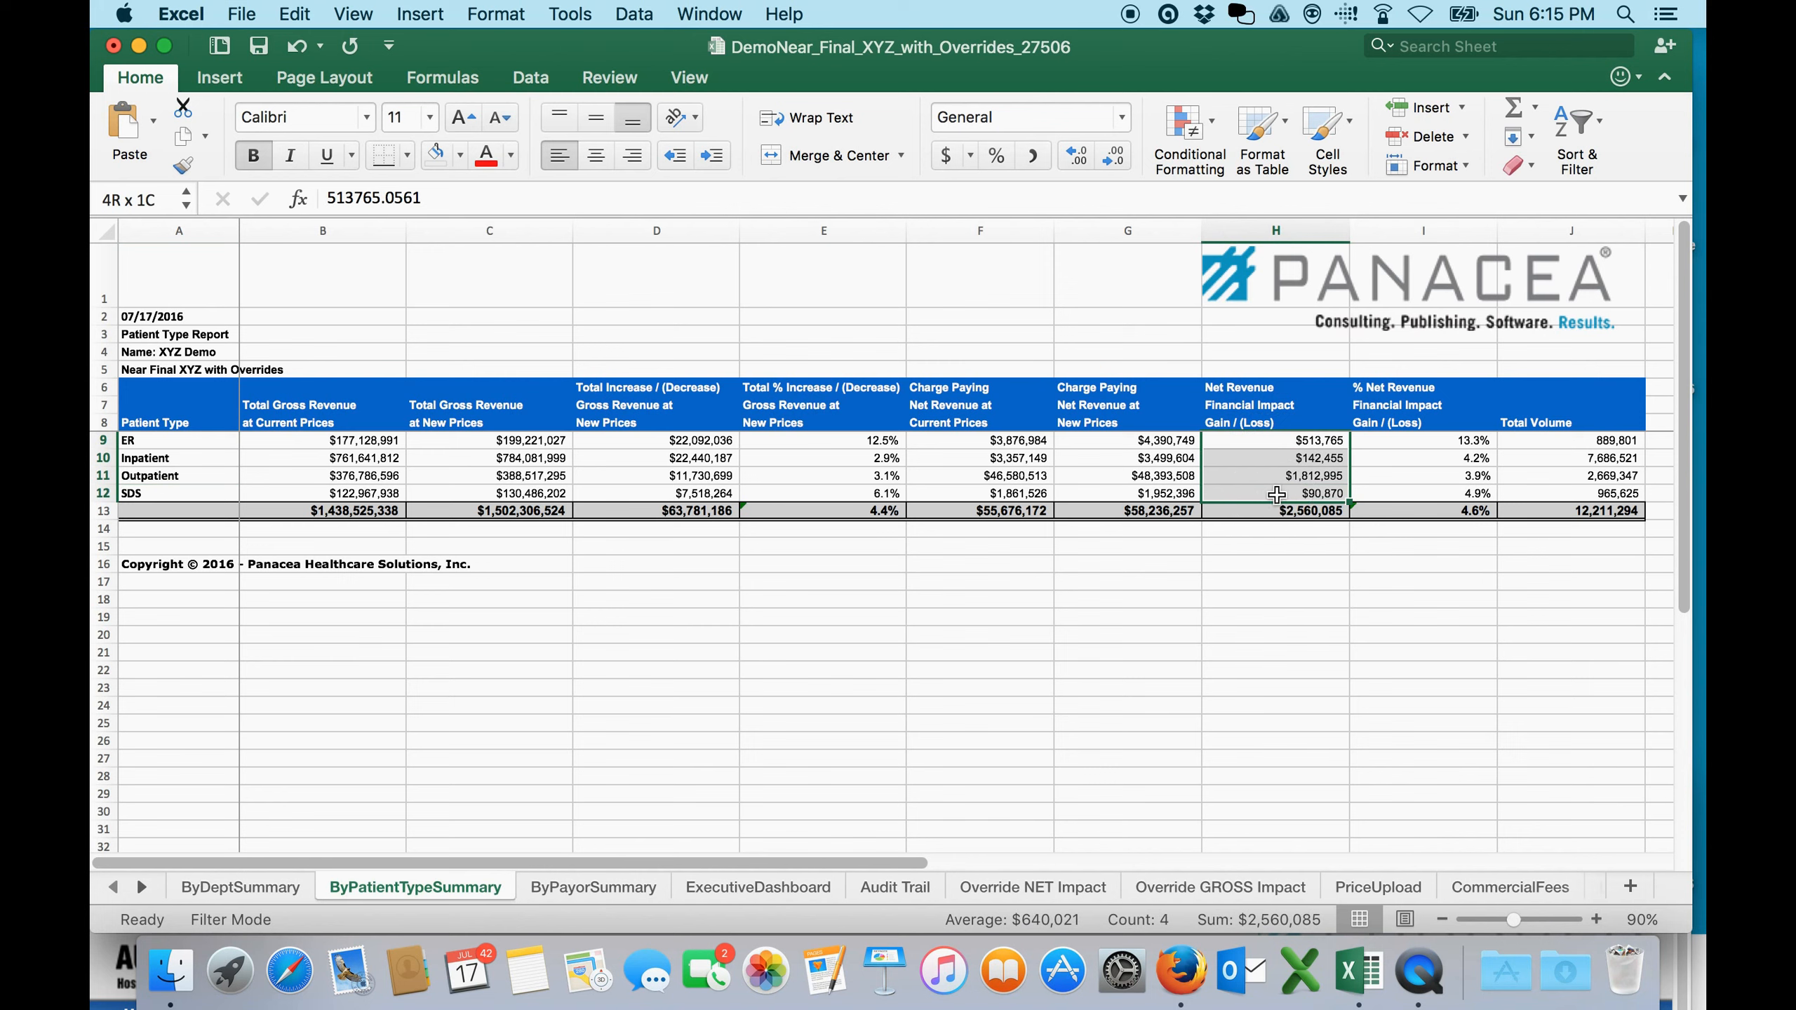
- Open the payor summary and examine the list of payors and the total dollar impact over cap
click(639, 891)
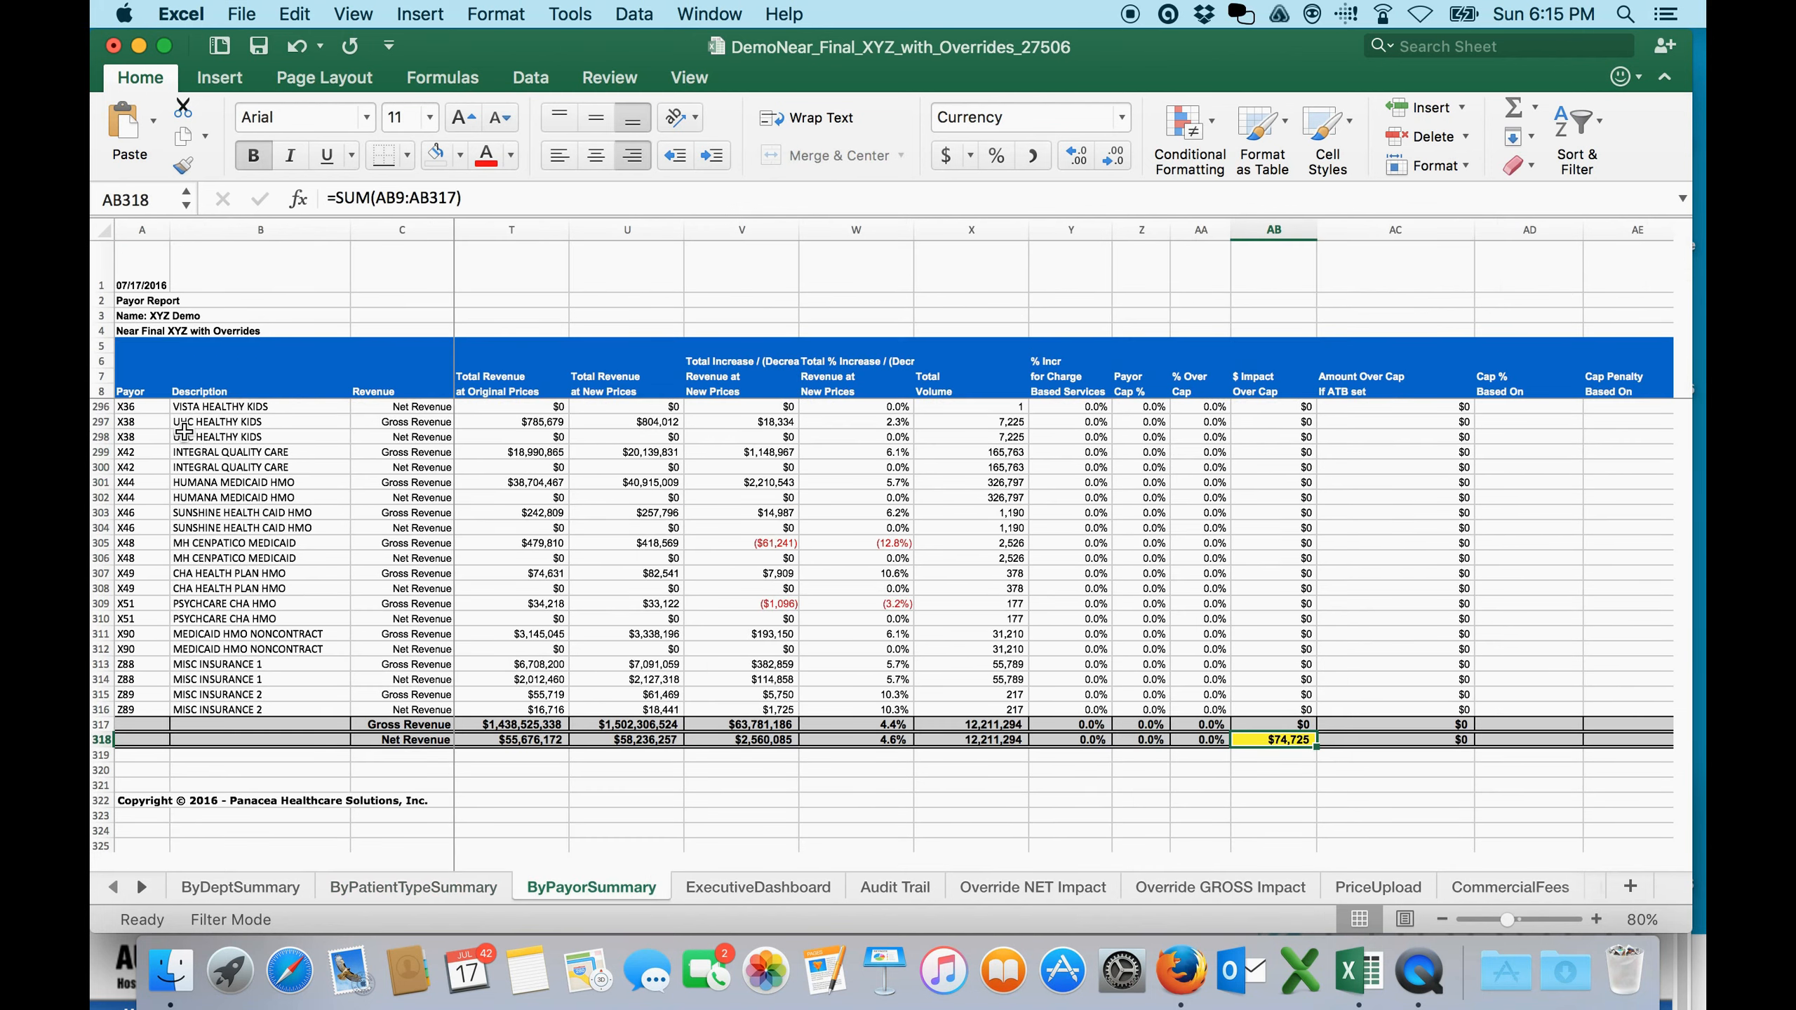
click(207, 409)
drag(206, 409, 212, 693)
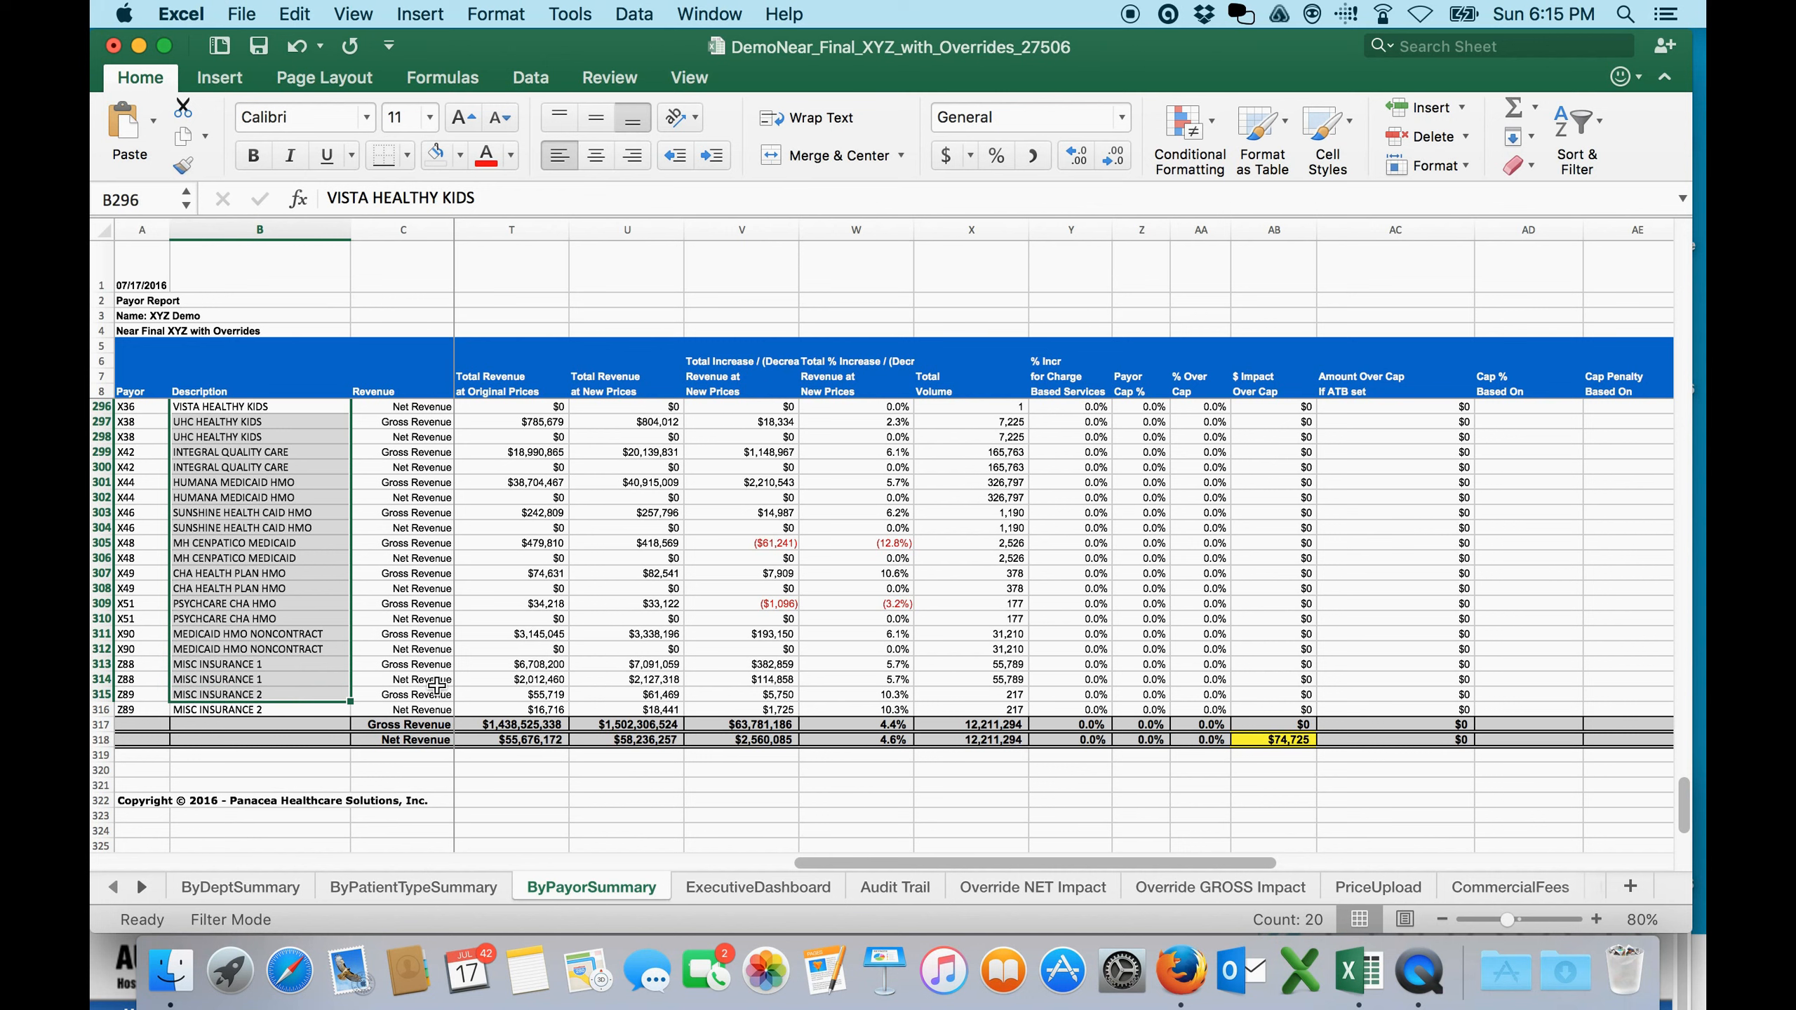
click(1282, 740)
- Find Coventry of Florida's net revenue row and examine its charge-based increase, payor cap, percentage over cap and dollar impact
click(1683, 798)
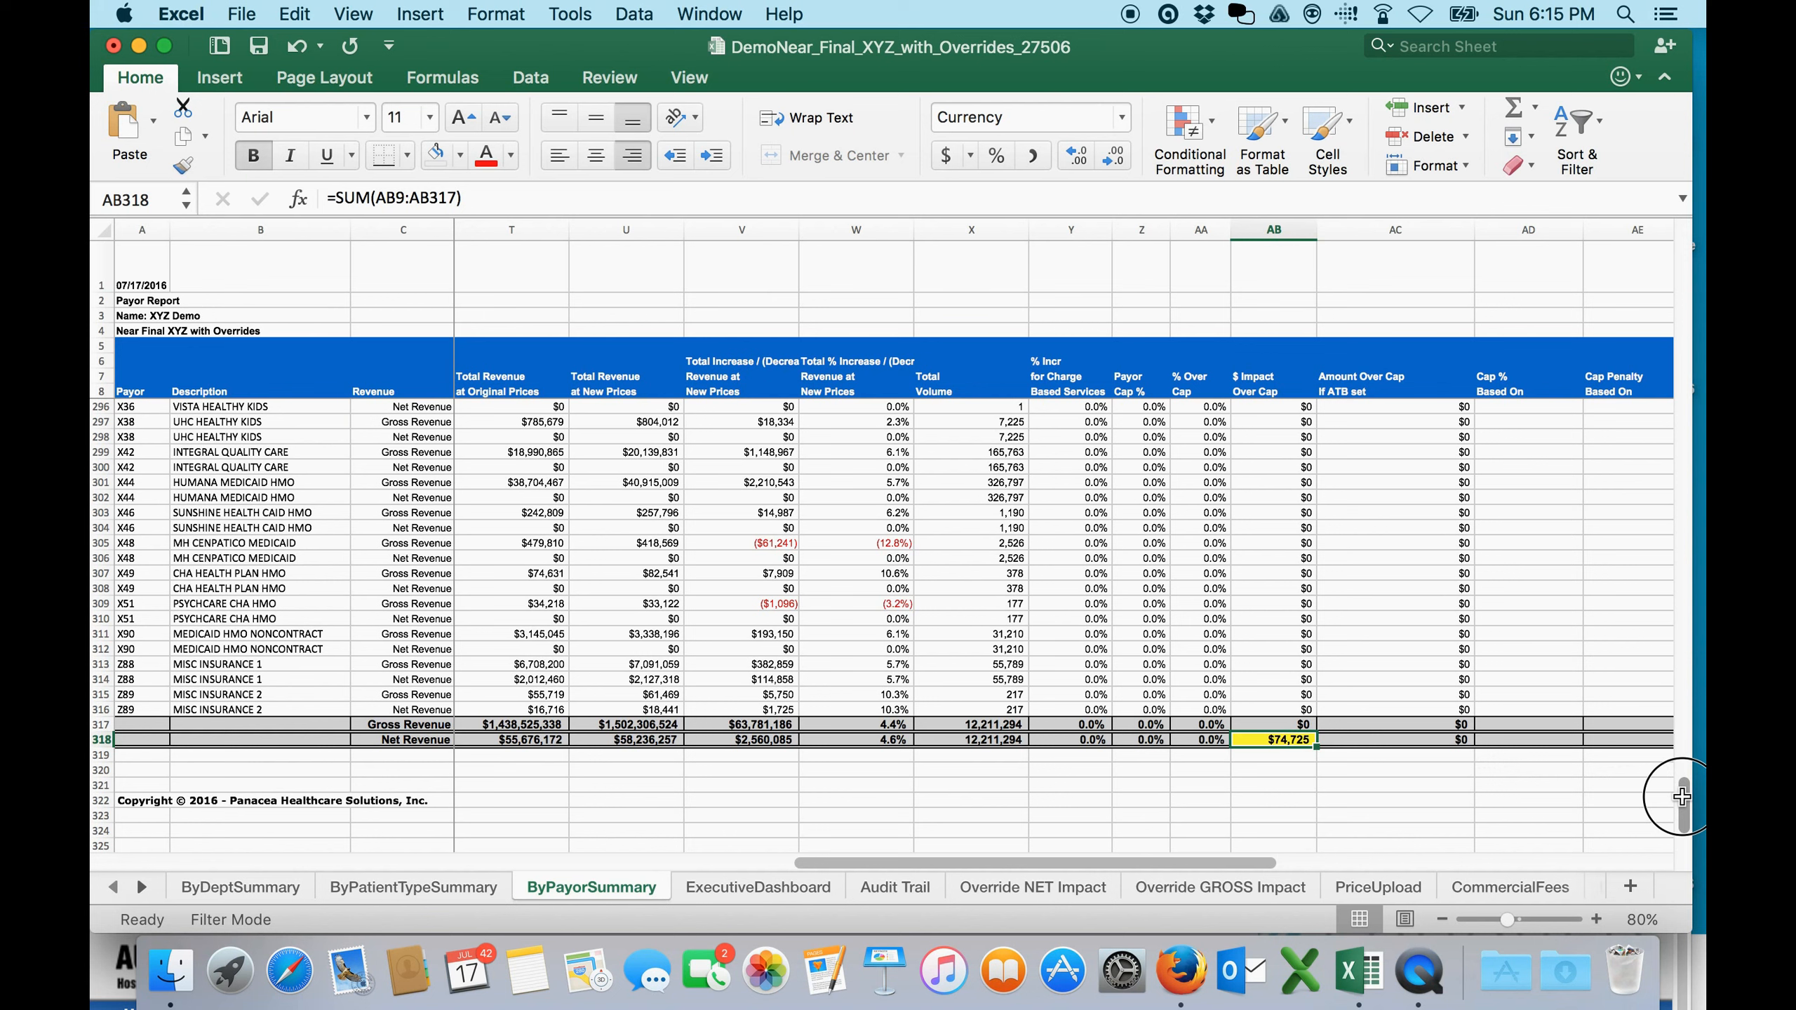
drag(1684, 798, 1685, 566)
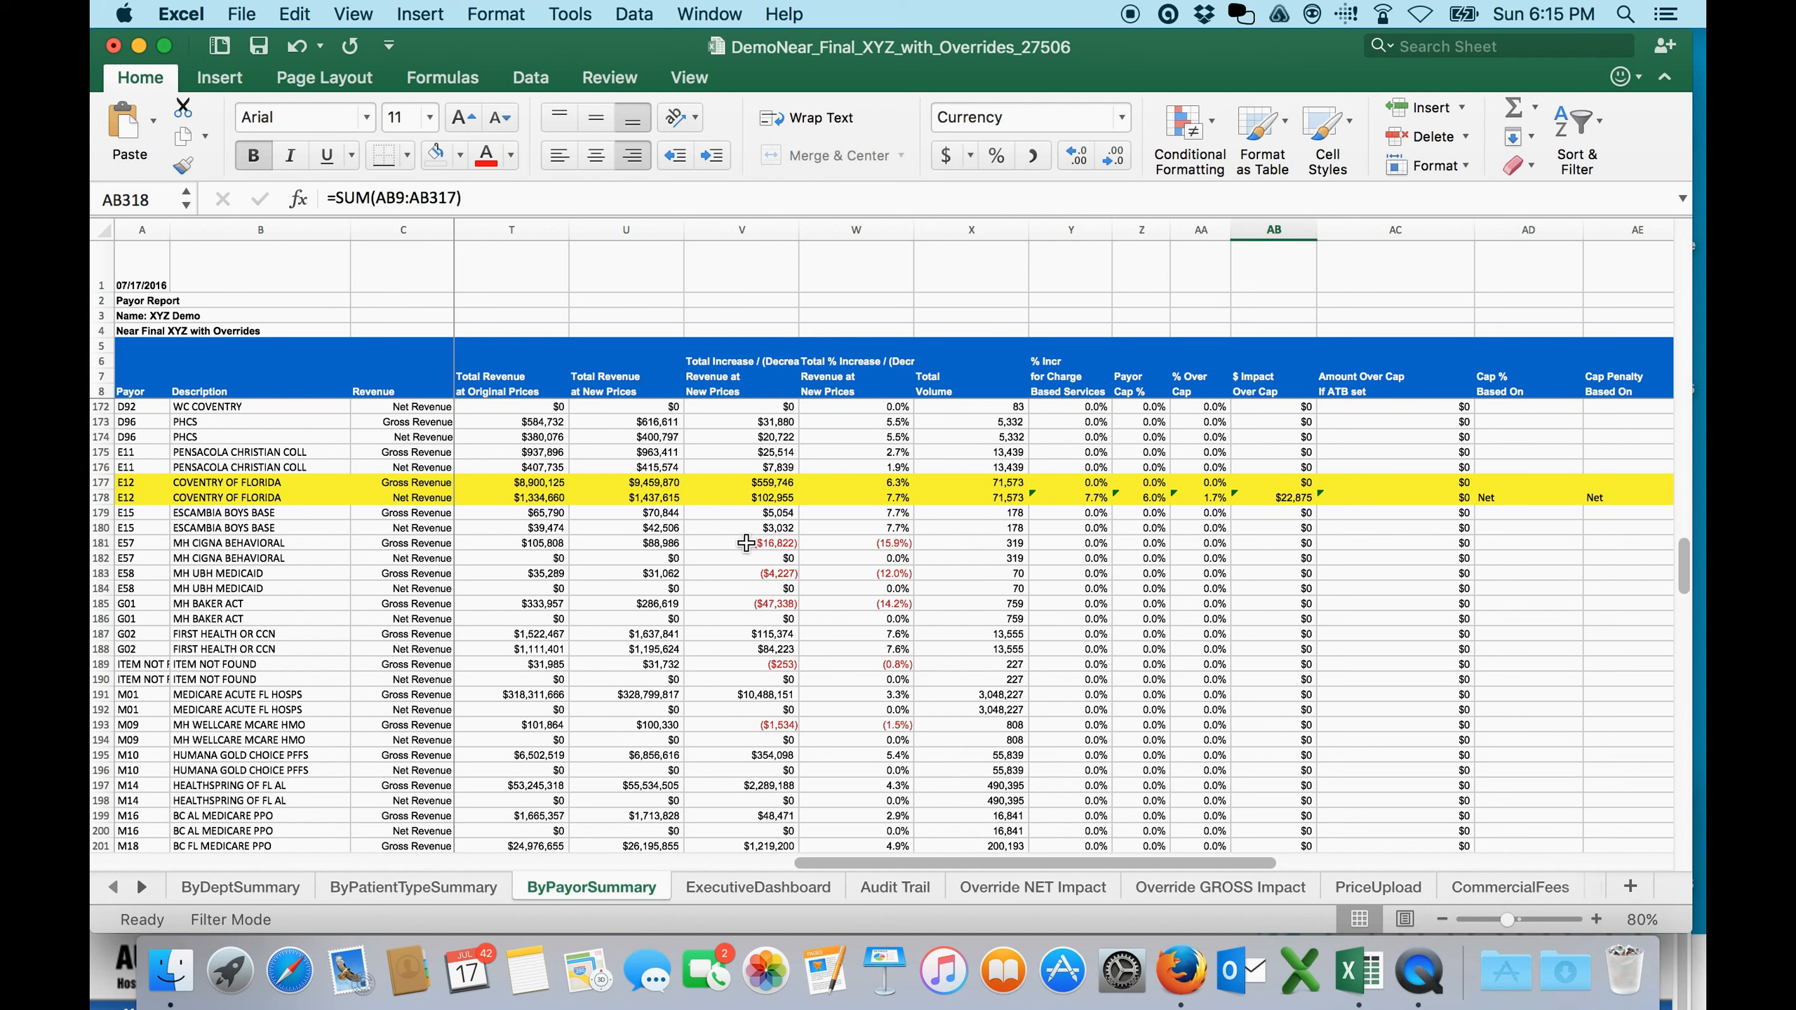
click(1061, 498)
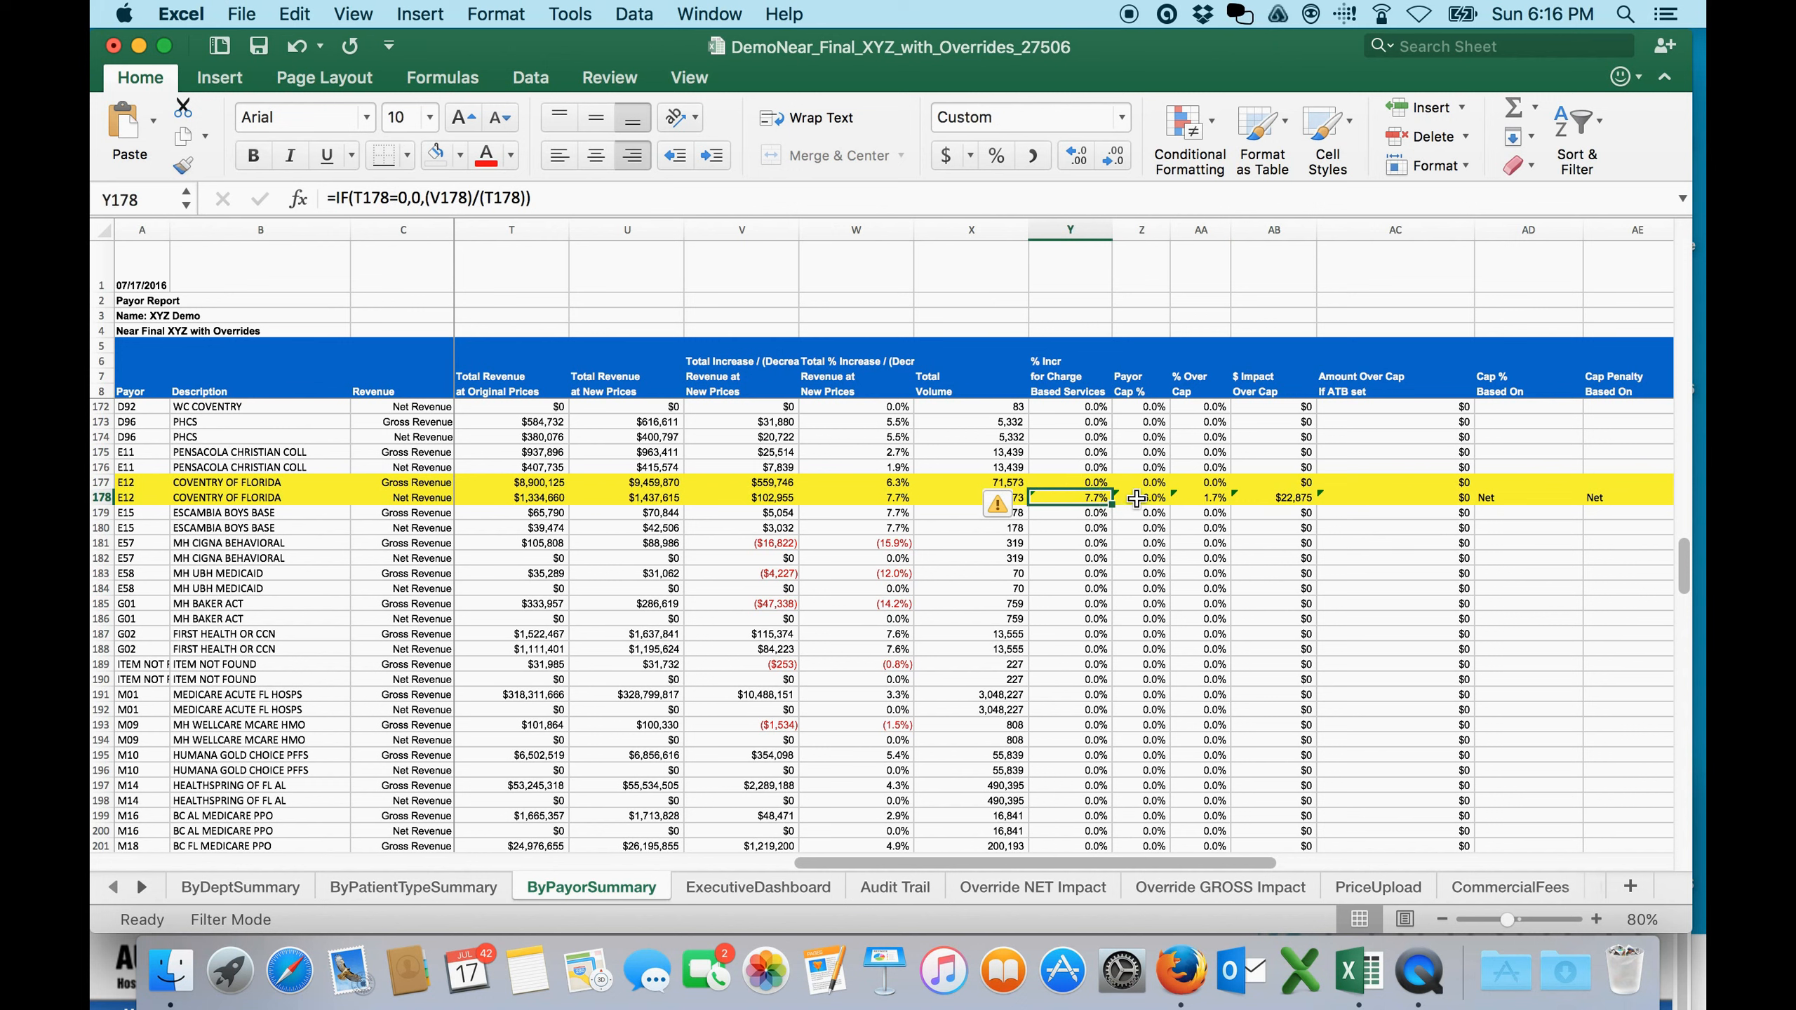
click(1137, 498)
click(1192, 501)
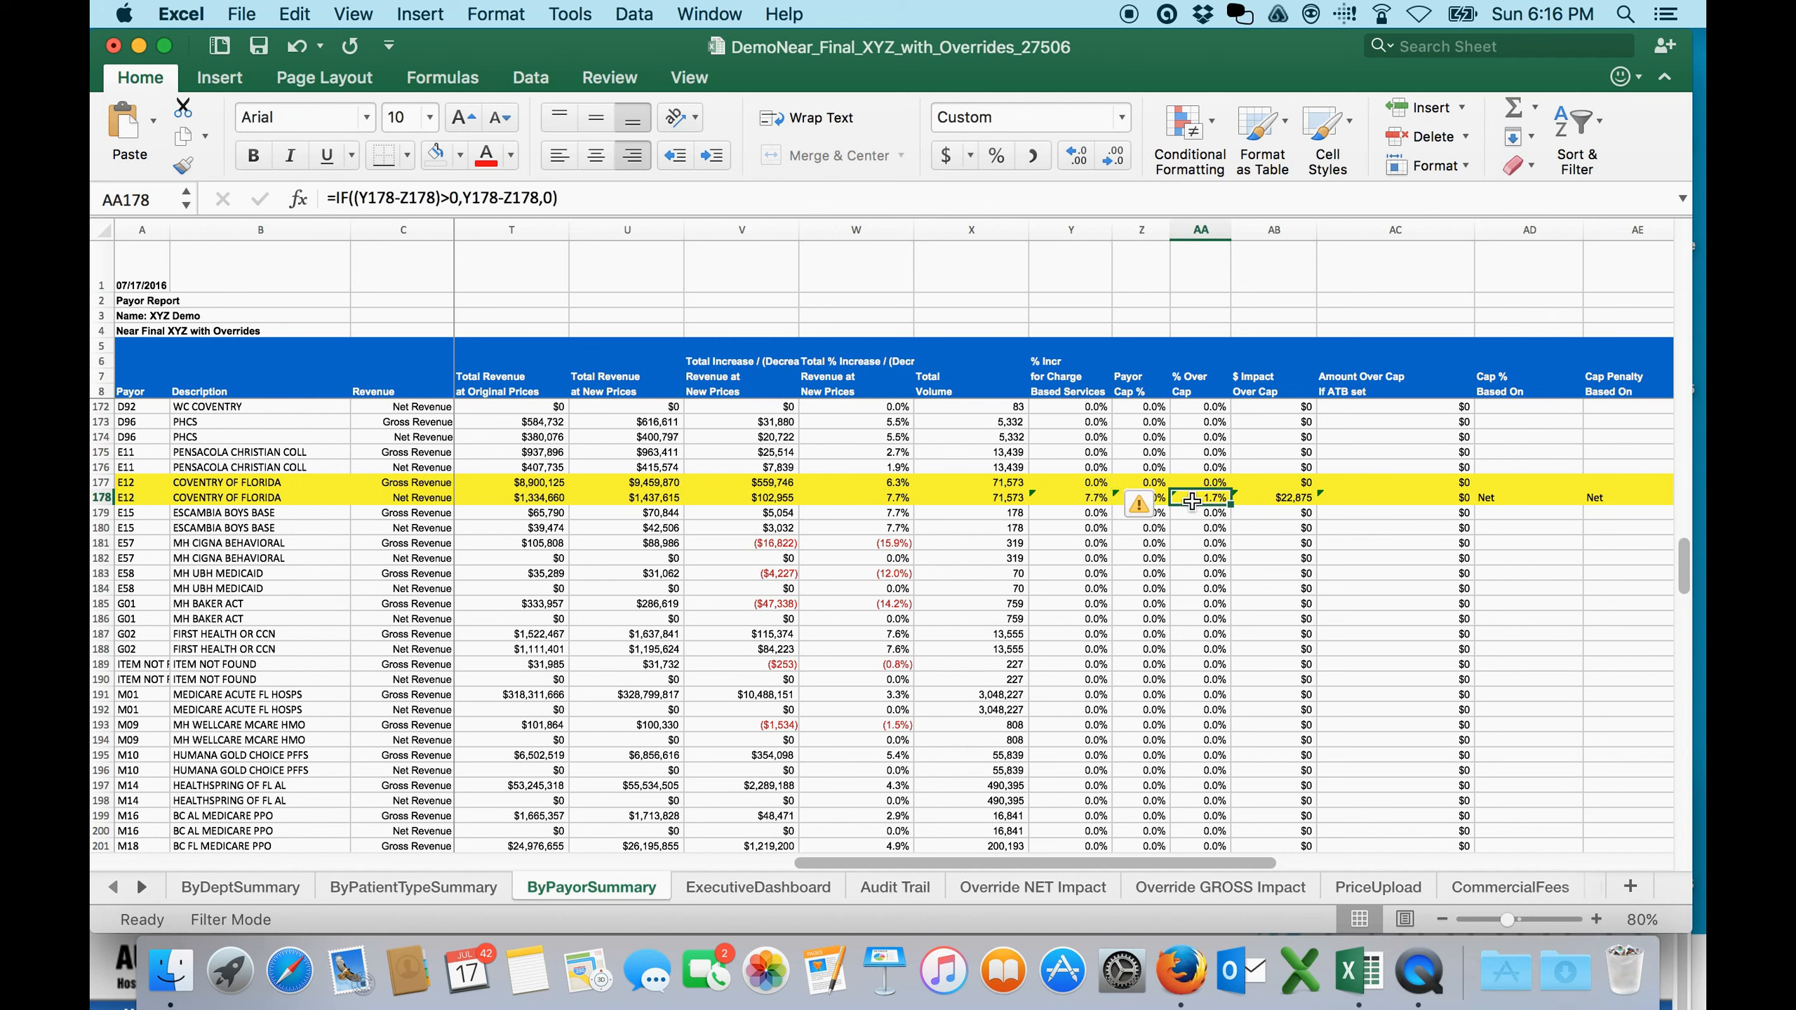
click(1258, 503)
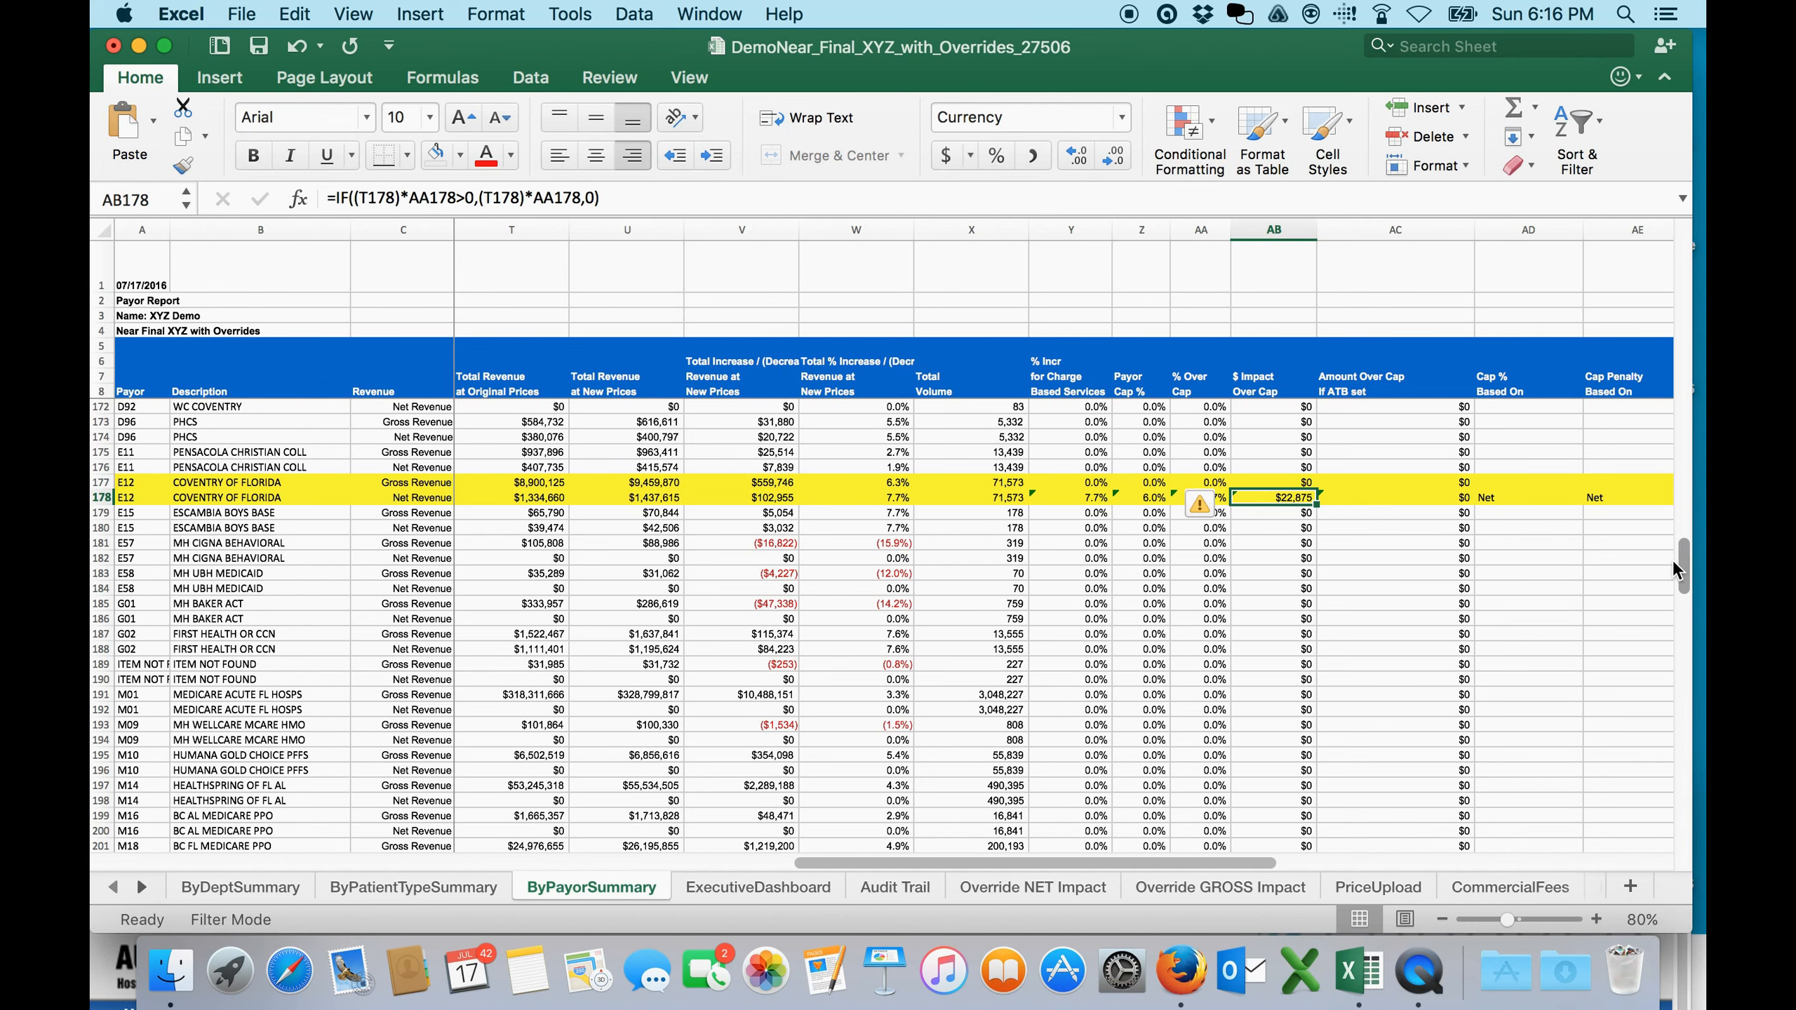
- Examine the dollar impact over cap for Cigna Open Access POS and Cigna PPO, and the formula of the net revenue total
drag(1683, 577, 1684, 521)
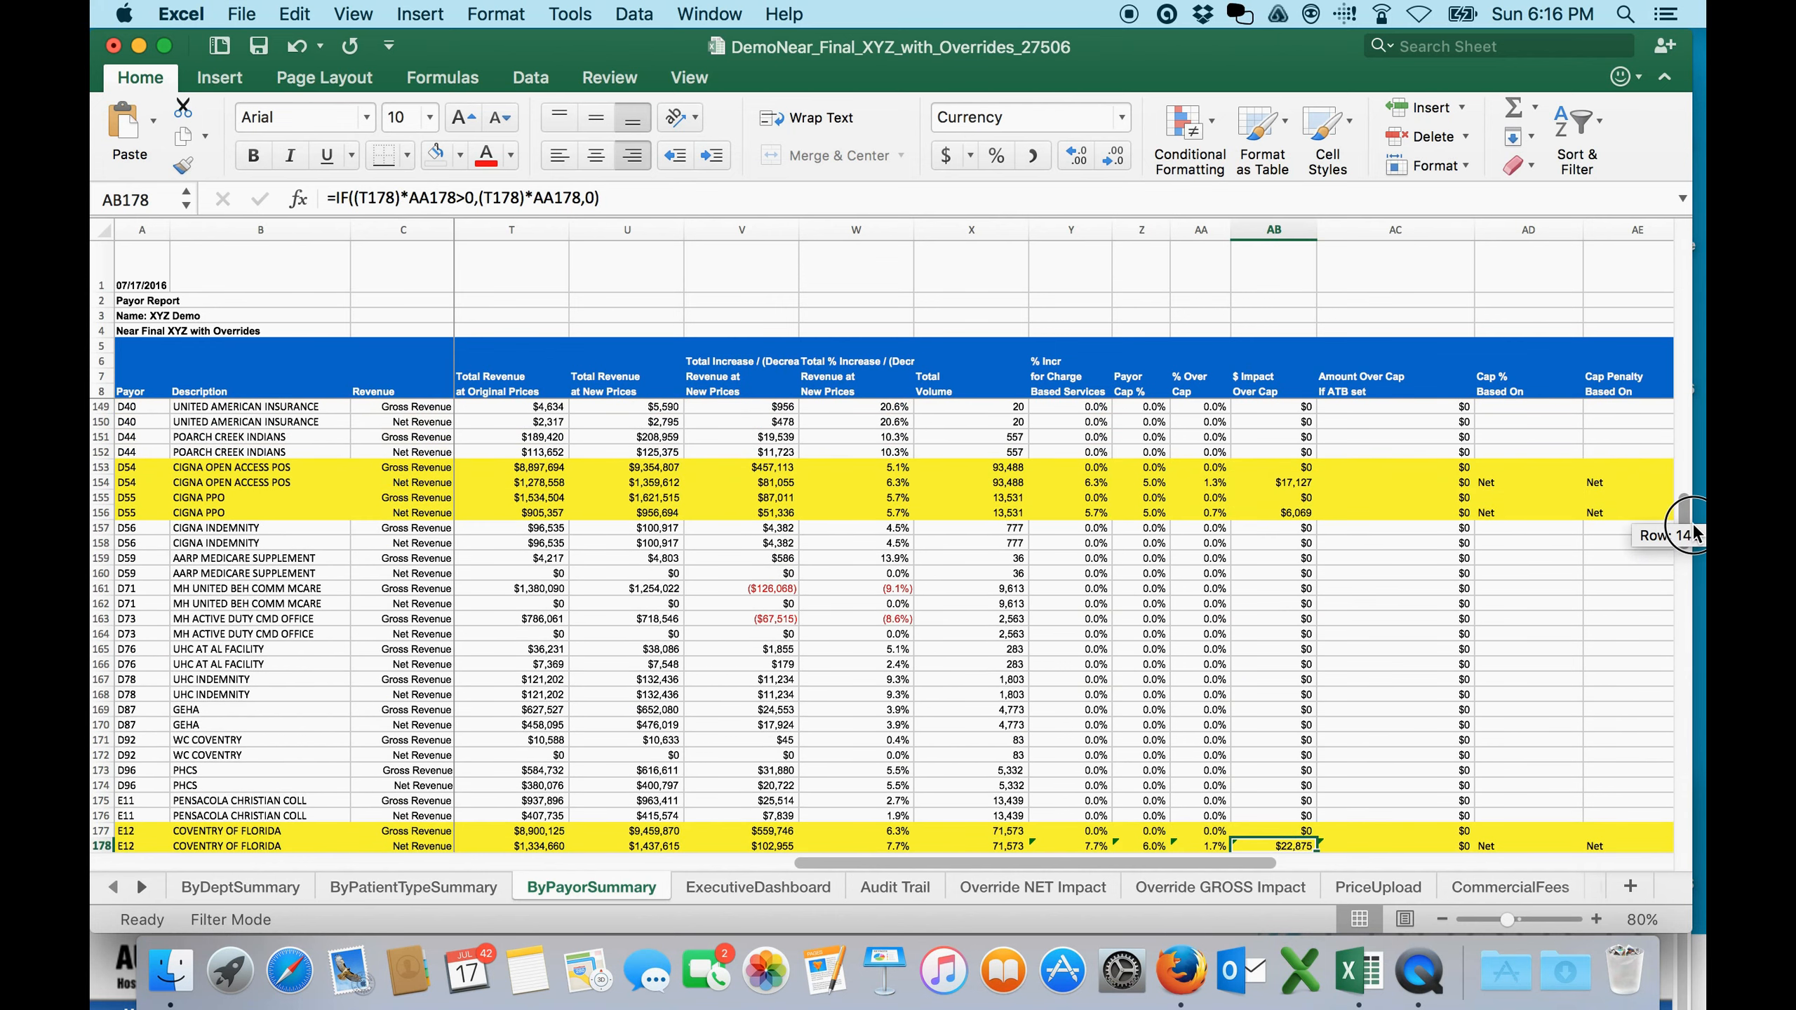
drag(1282, 481, 1279, 532)
drag(1687, 534, 1658, 831)
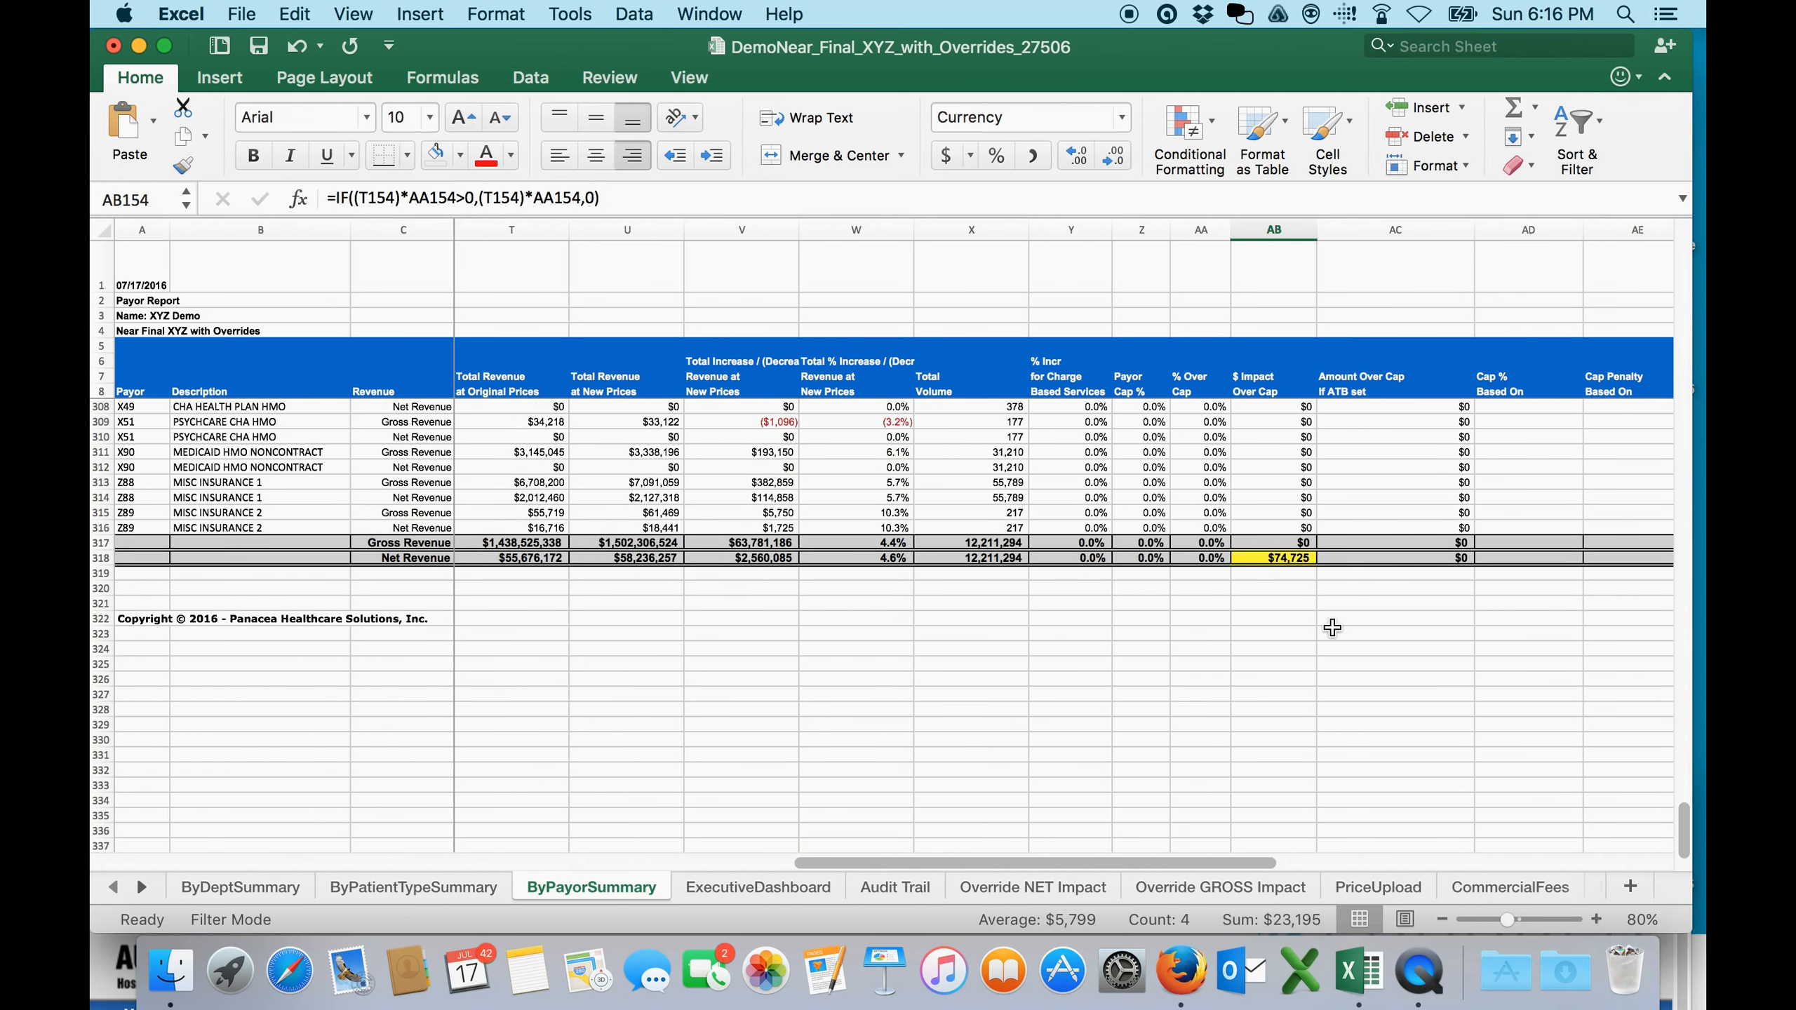
click(1283, 559)
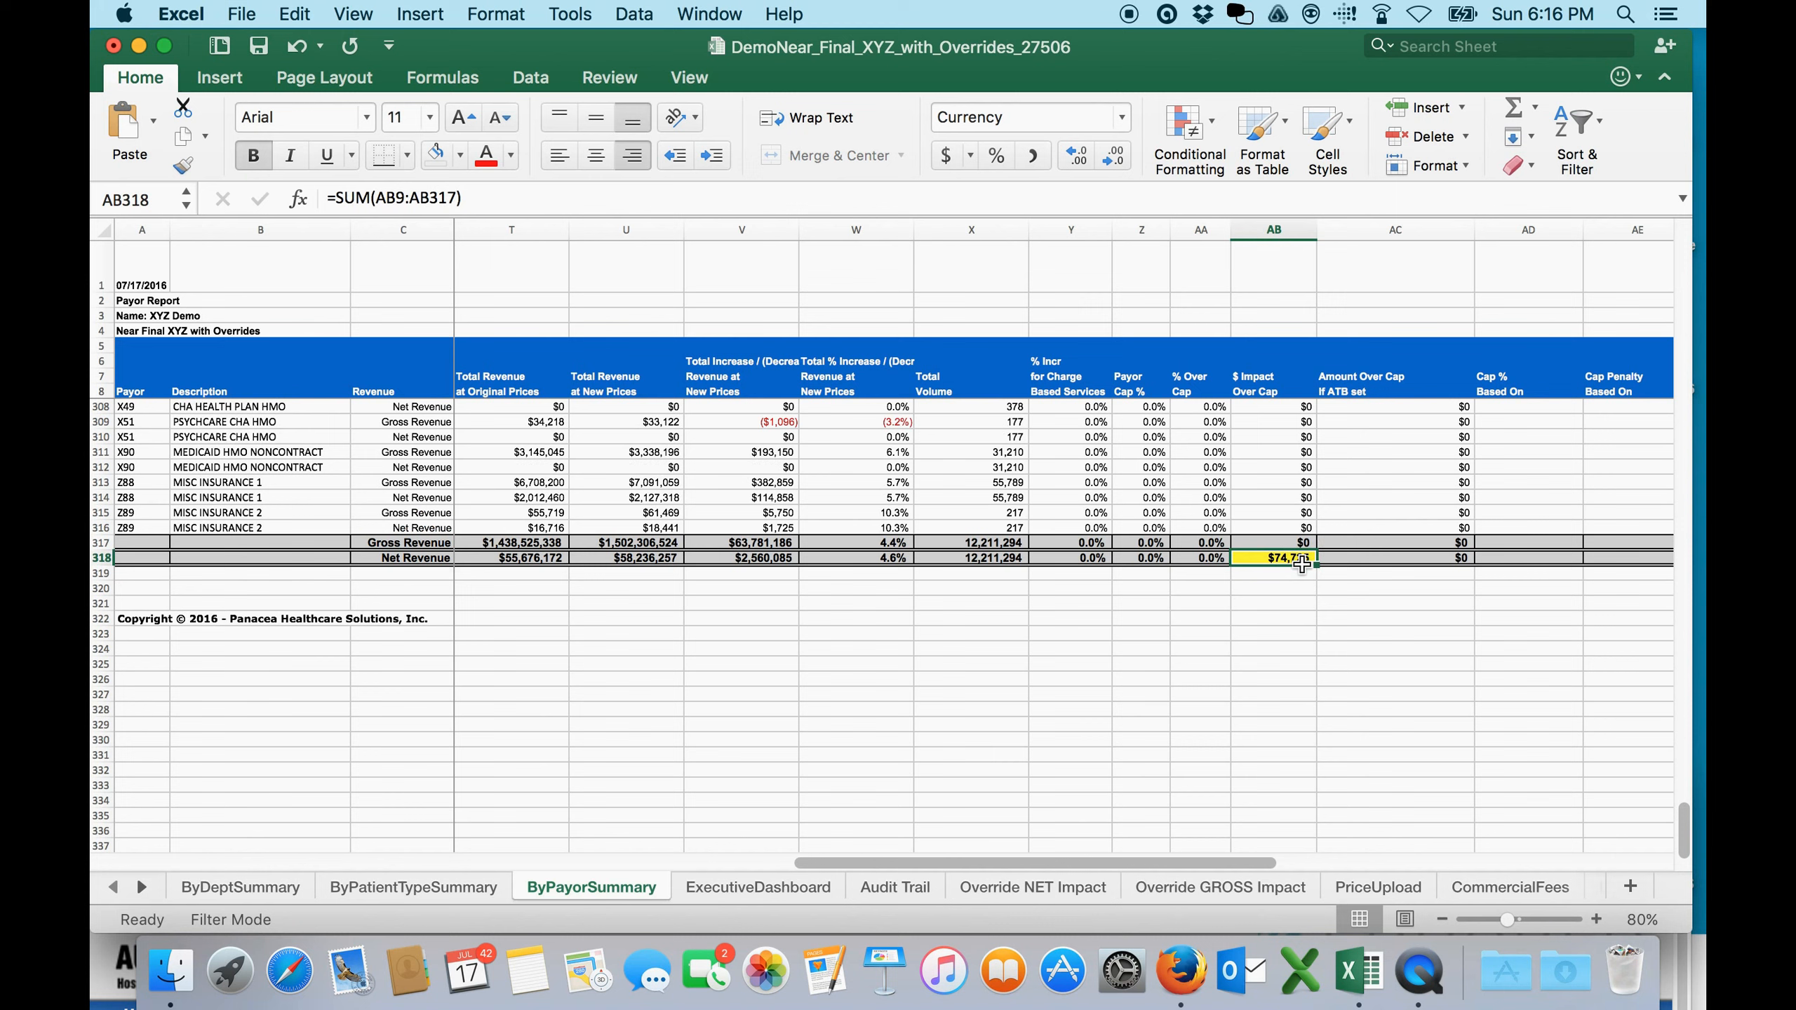
- In the department summary, trace how the net increase, ZBP bonus, caps and lessor of charge/fee impacts feed the final net revenue impact
click(198, 890)
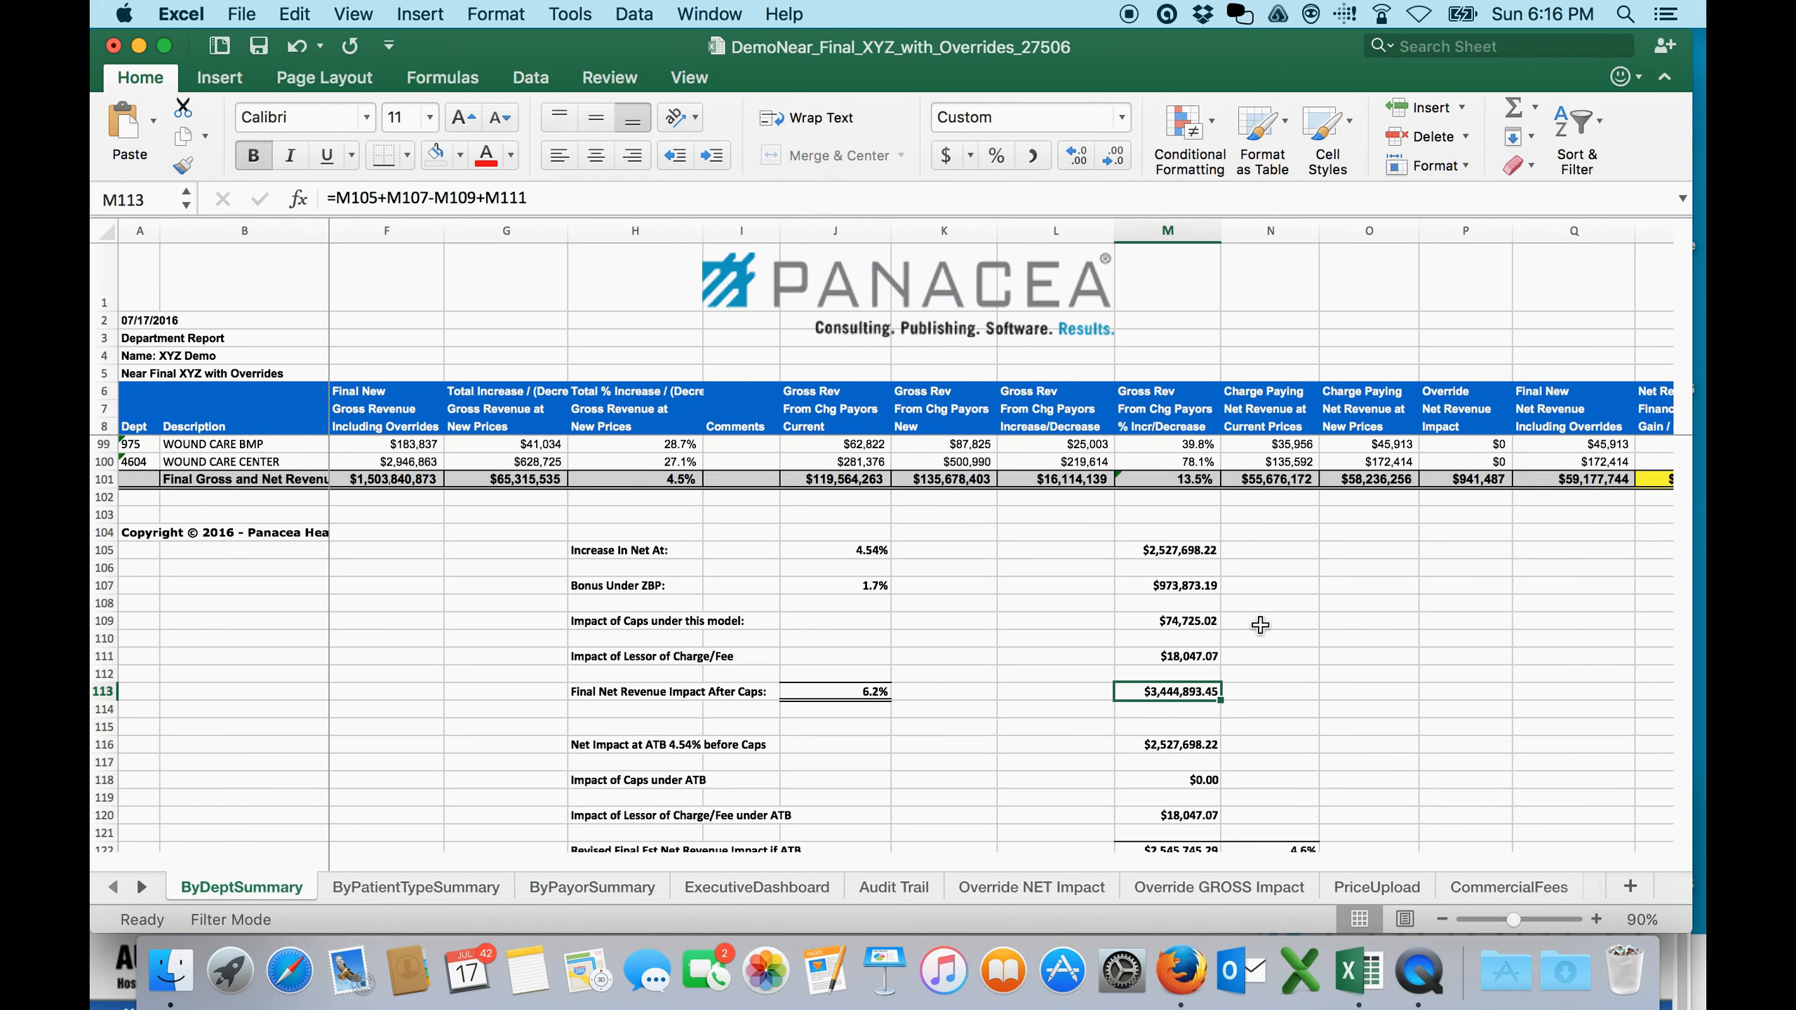
click(1174, 624)
drag(1164, 551, 1175, 588)
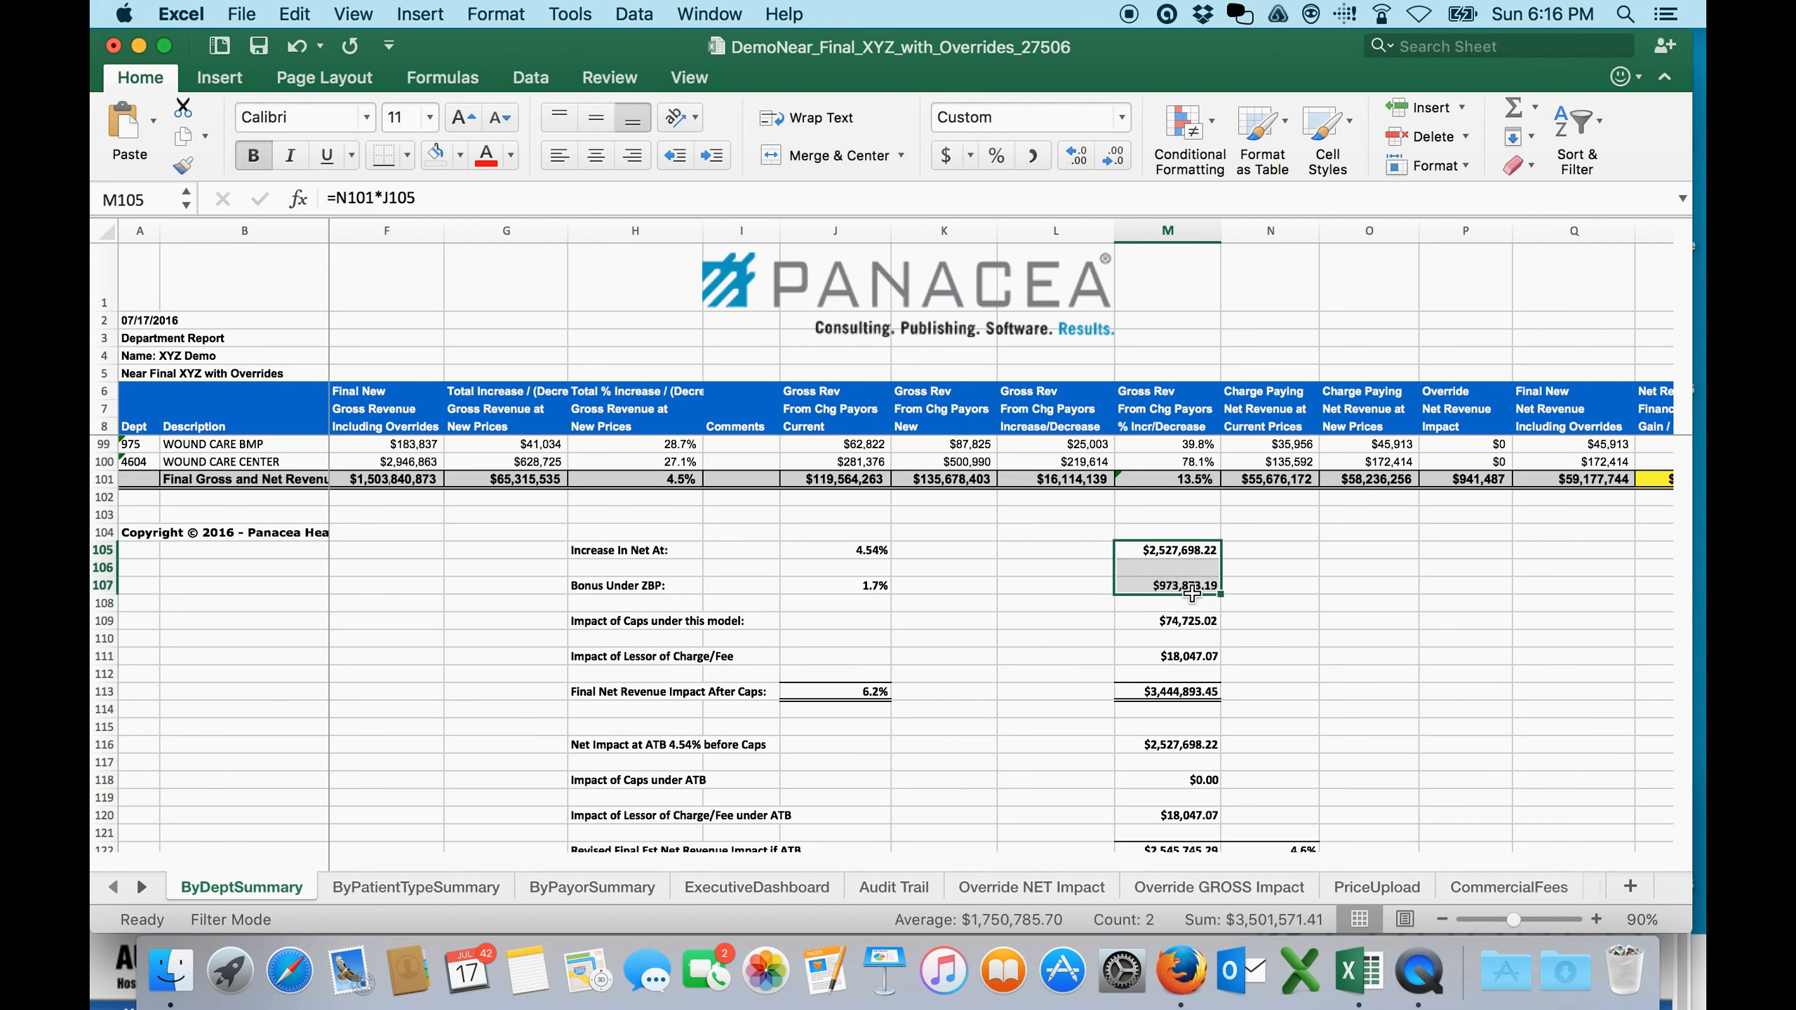
click(1174, 659)
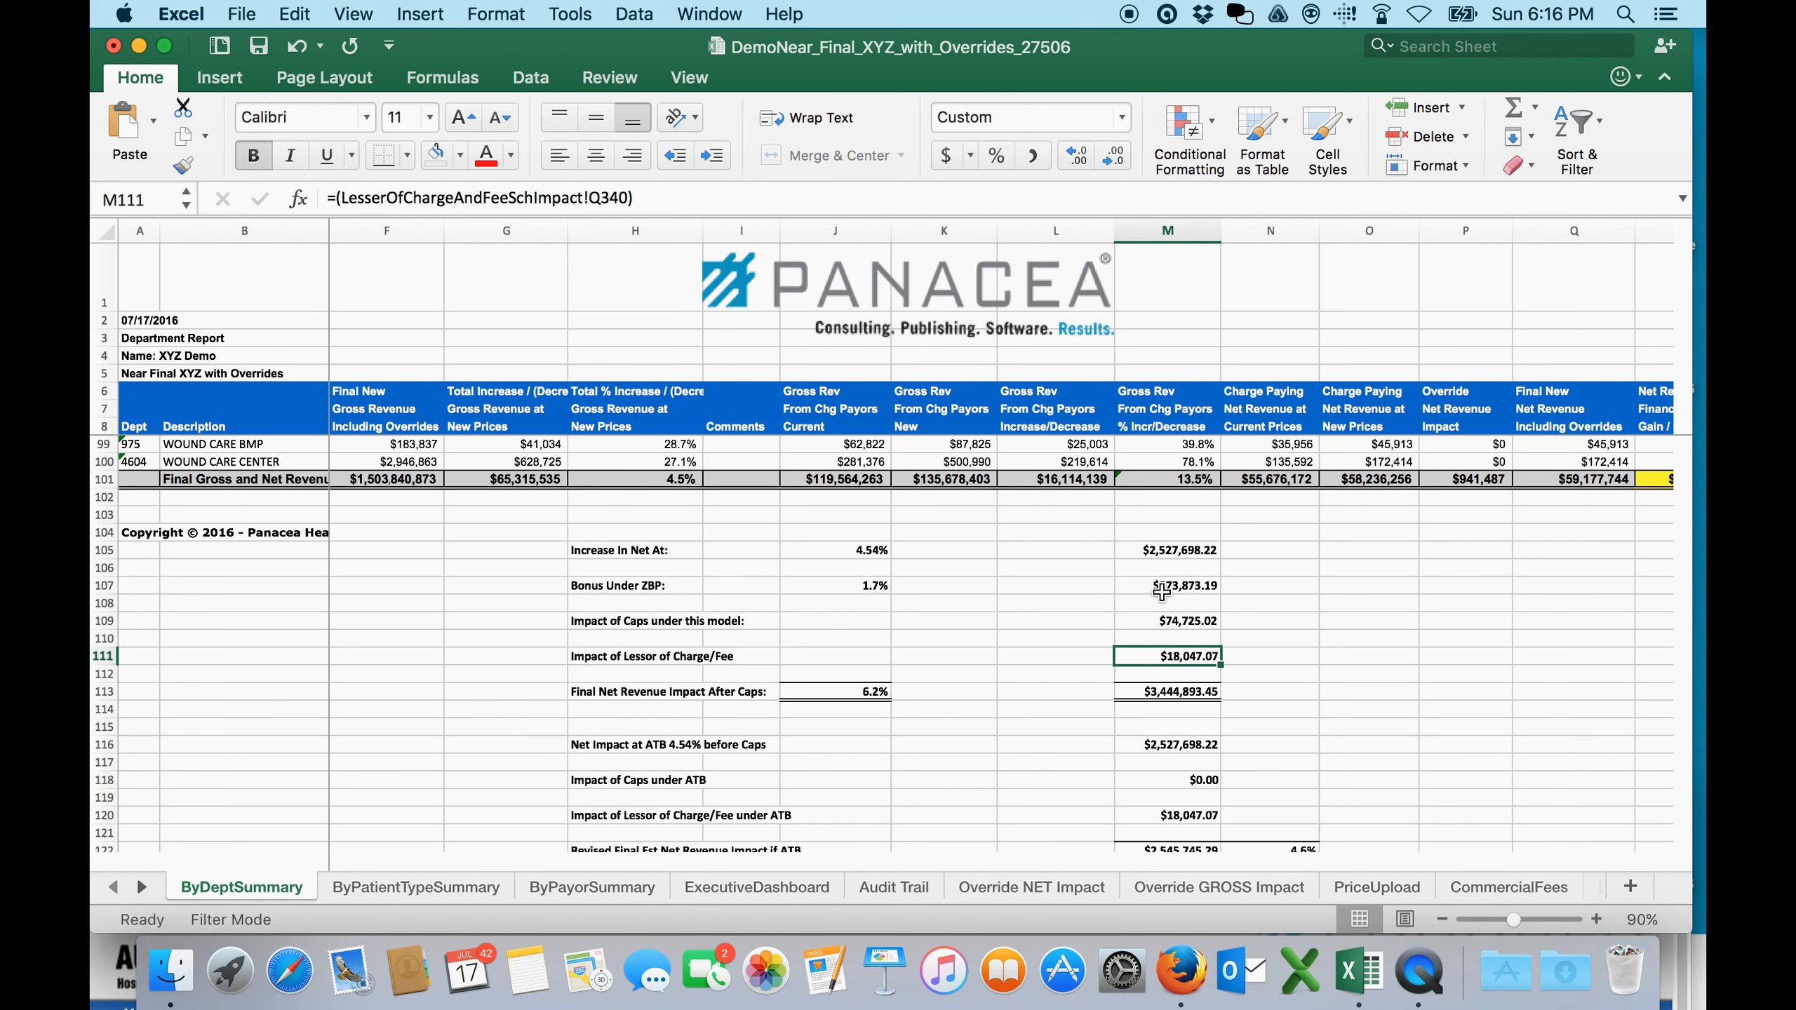
click(1158, 620)
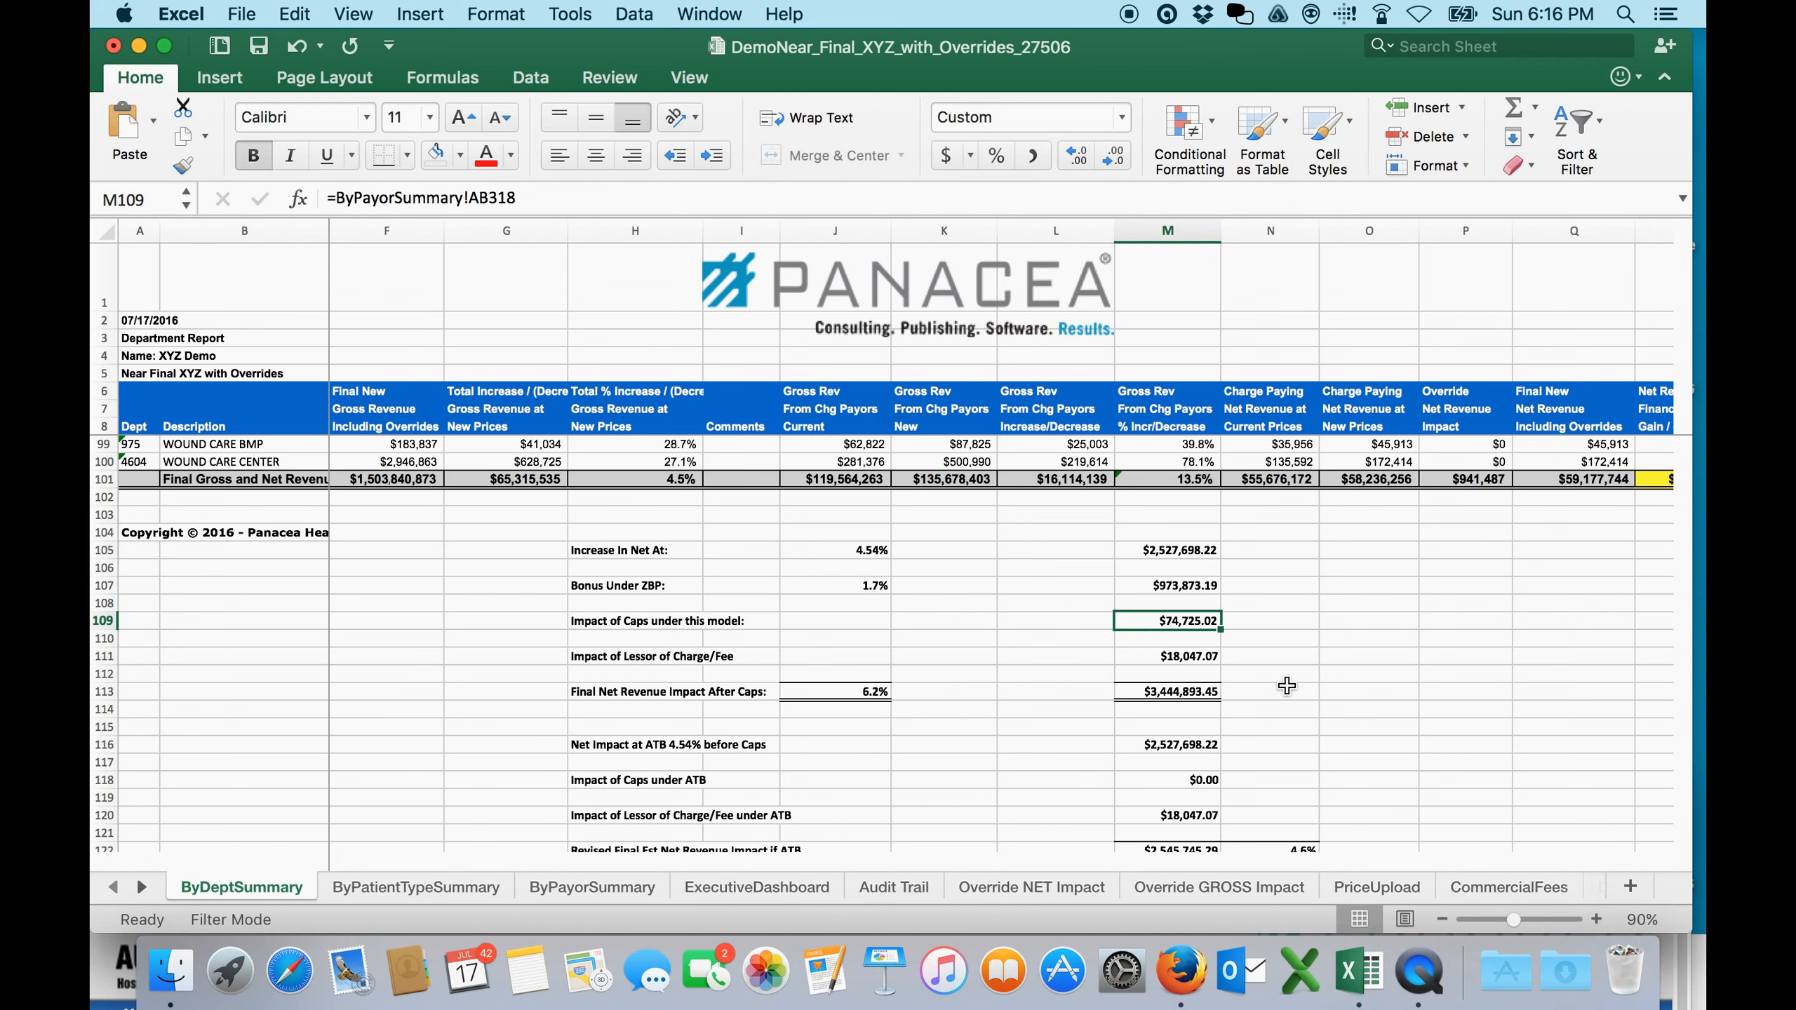
- View the executive dashboard, then examine the net recovery and new price unfavorable totals in the lesser of charge and fee schedule report
click(758, 881)
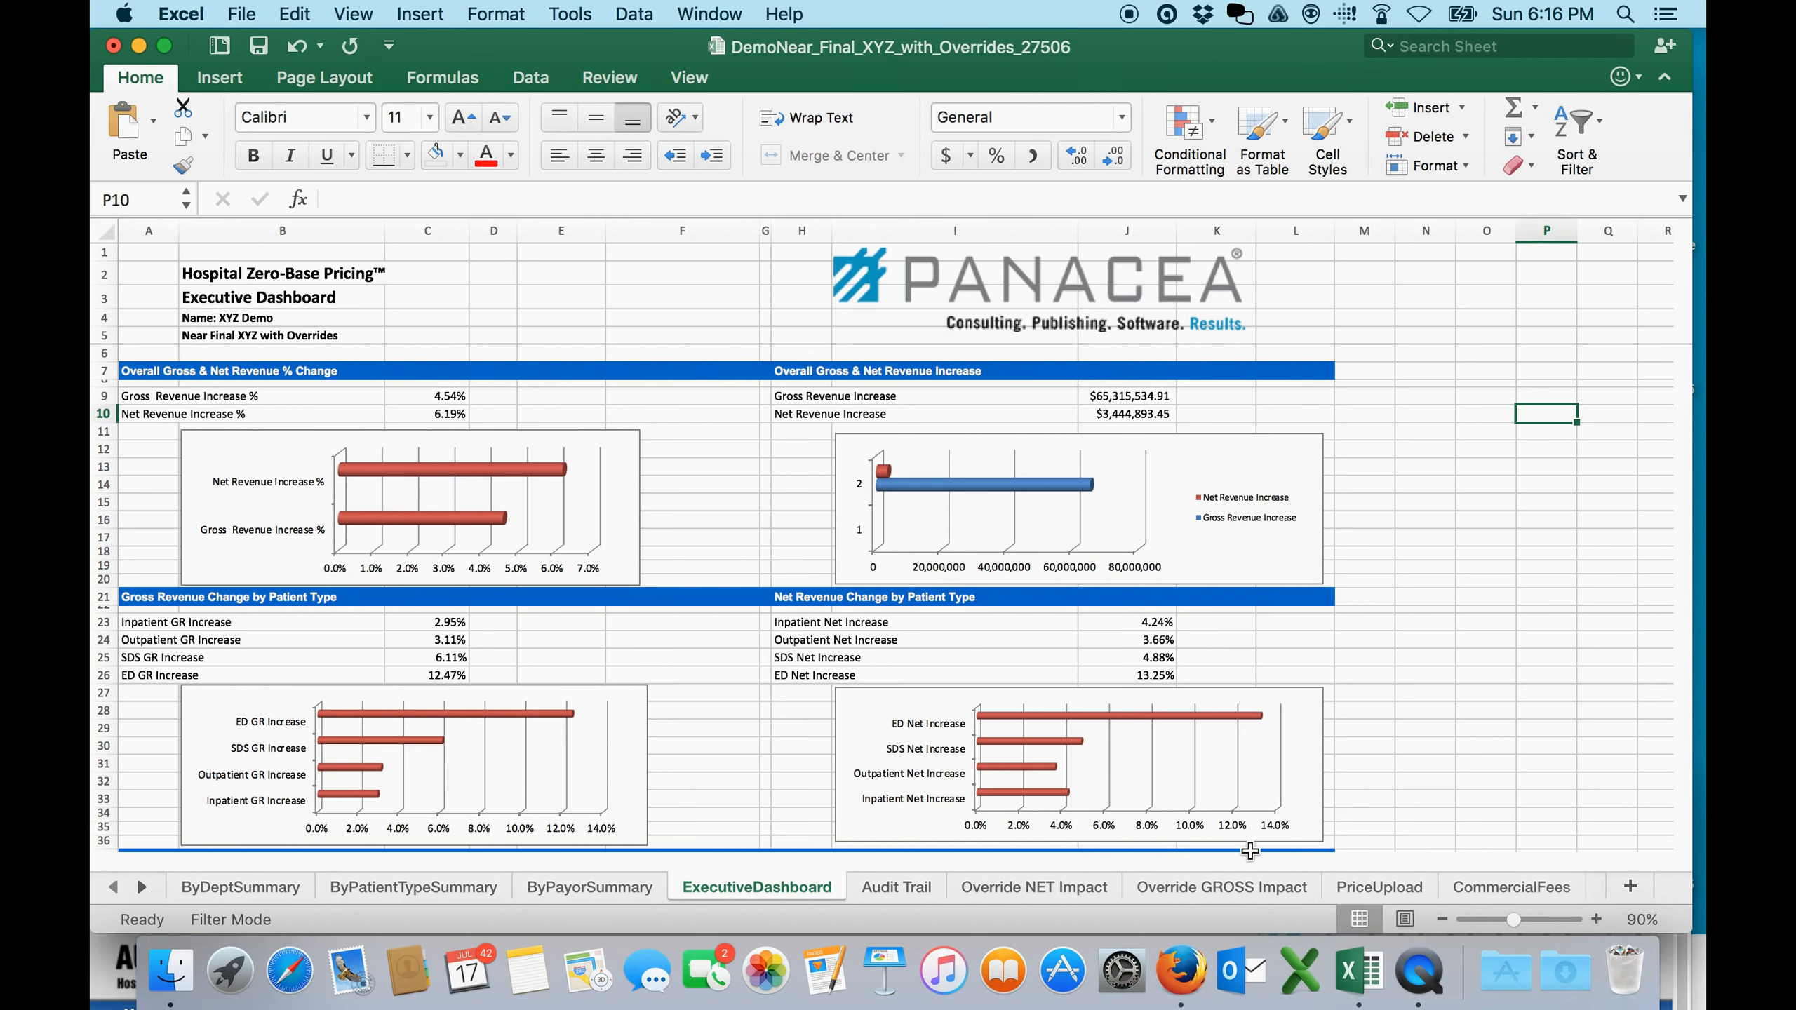
click(142, 887)
click(142, 887)
click(142, 887)
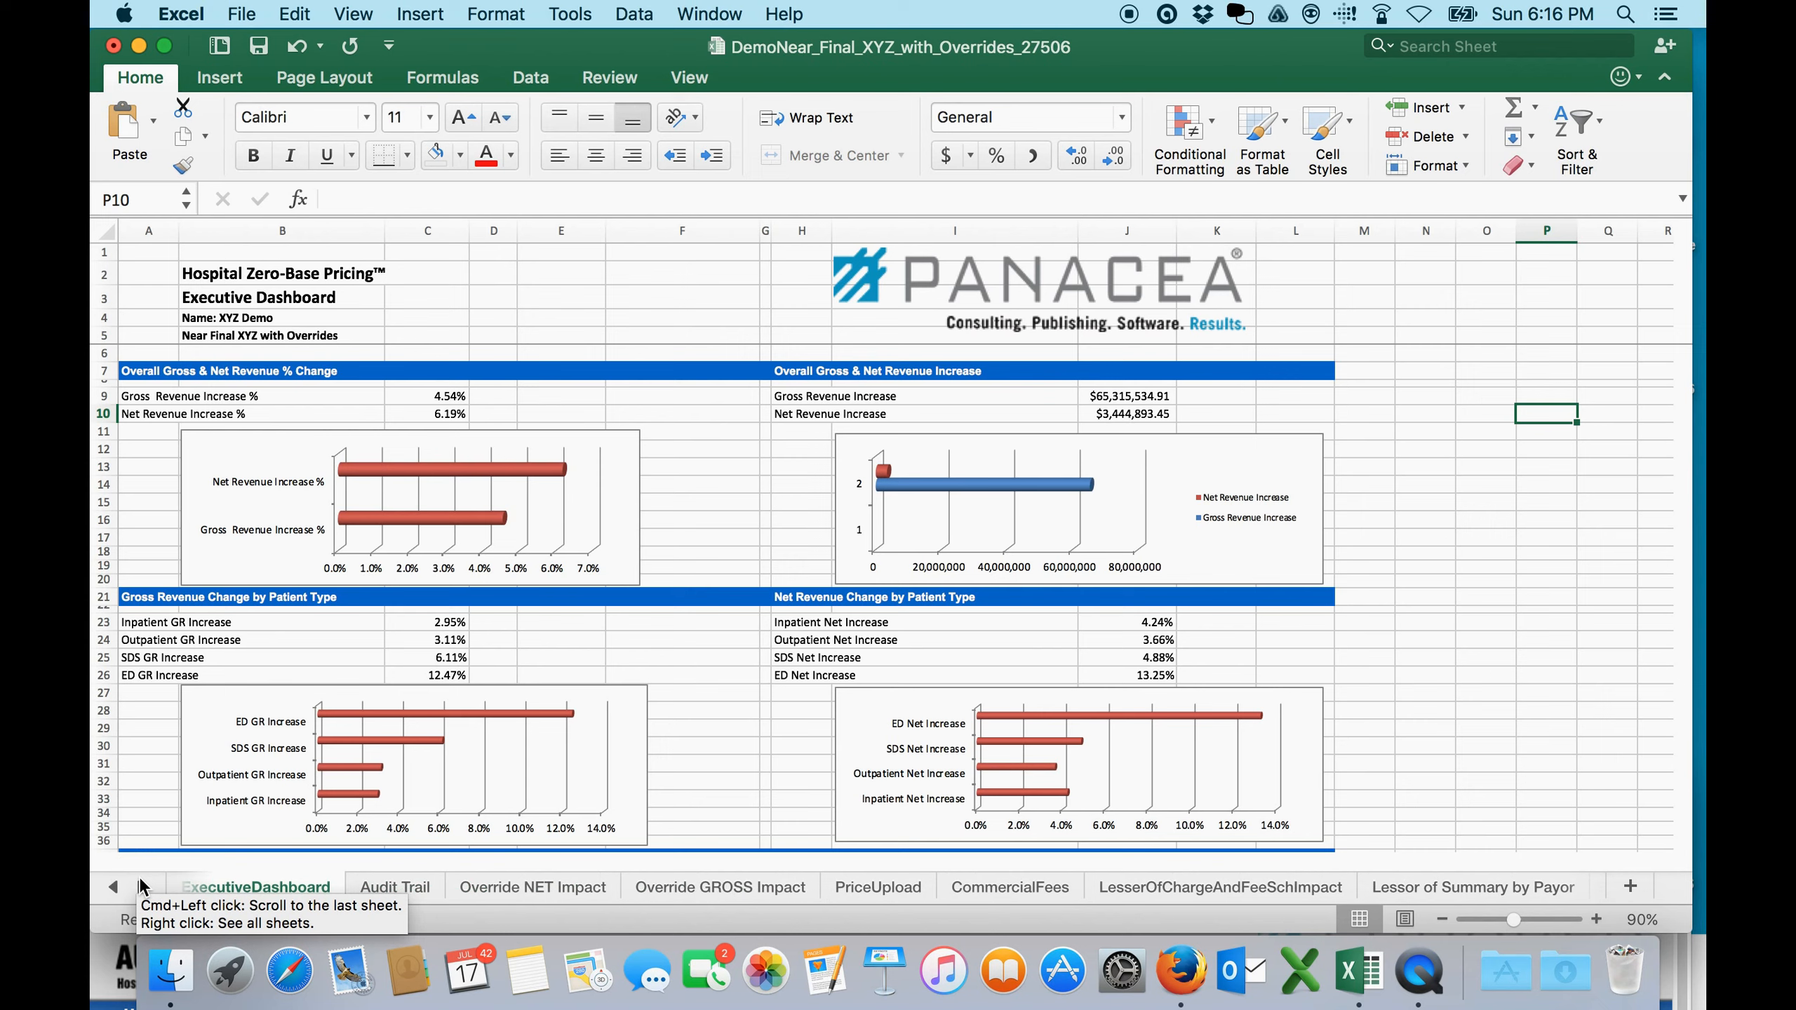
click(1152, 888)
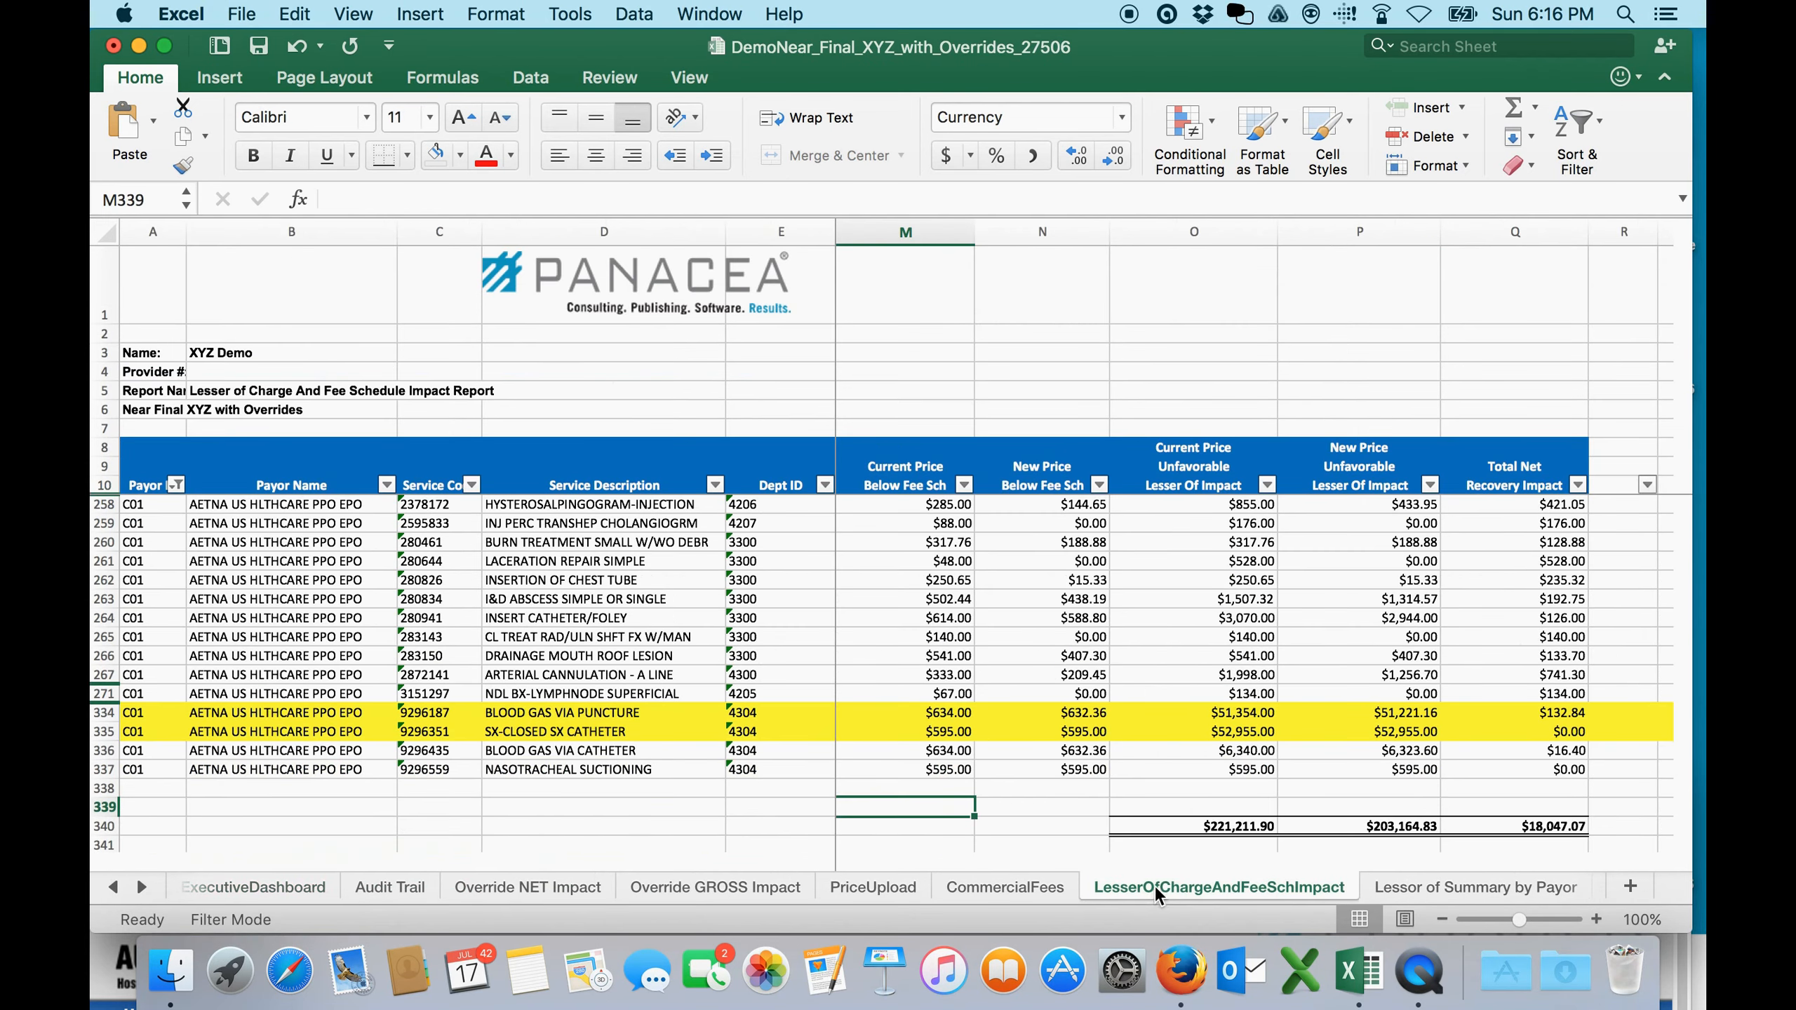
click(1489, 827)
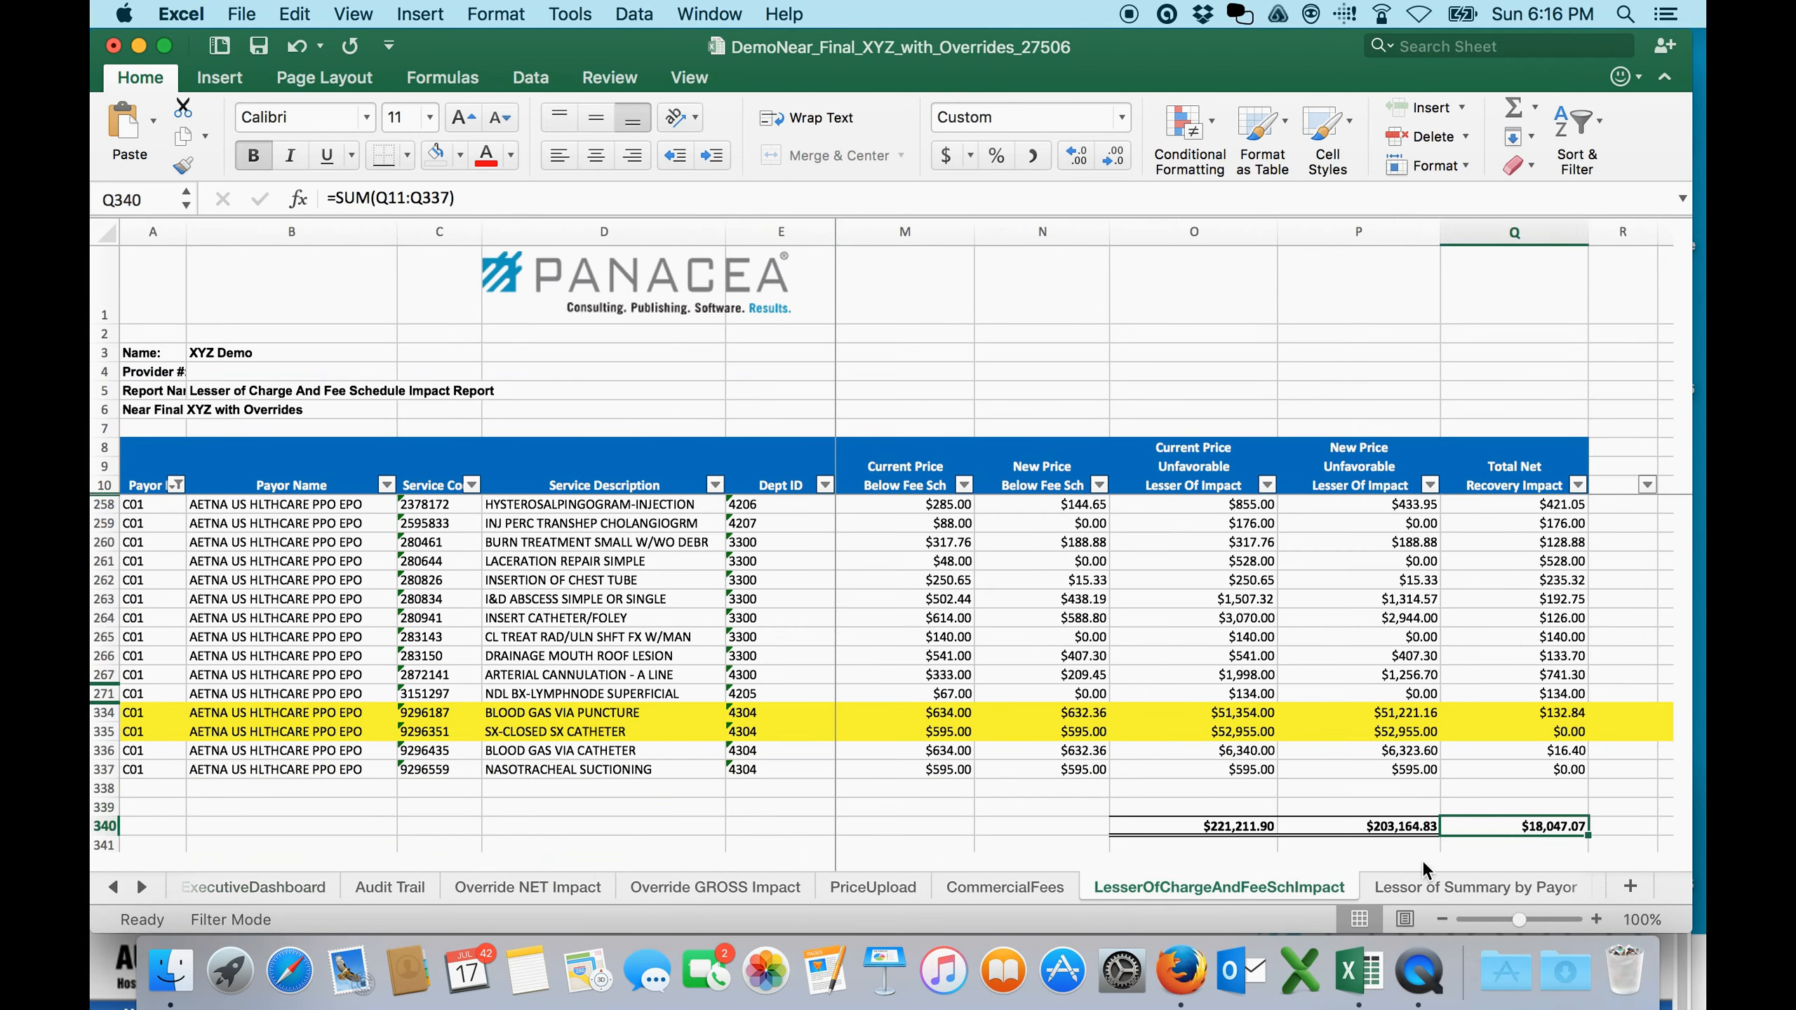
click(1383, 828)
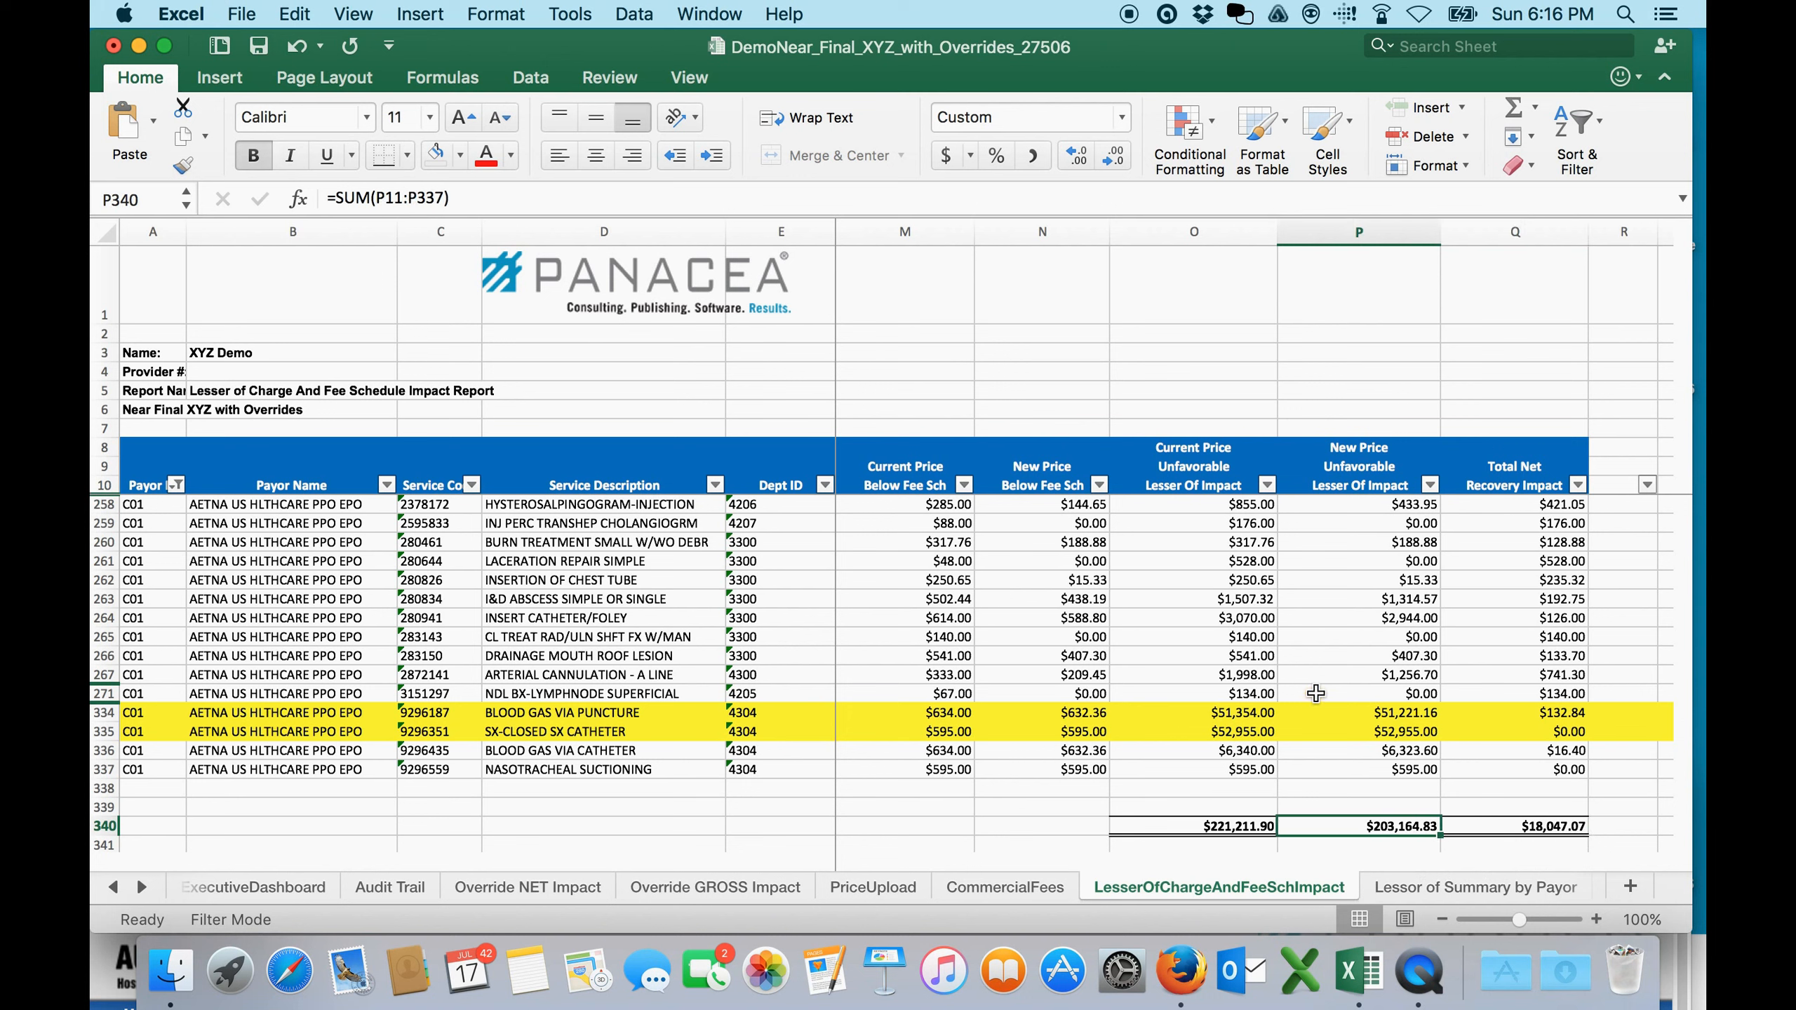
- Compare the Aetna services' new price unfavorable impact amounts with the column's total
drag(1338, 504, 1355, 770)
drag(1337, 504, 1372, 774)
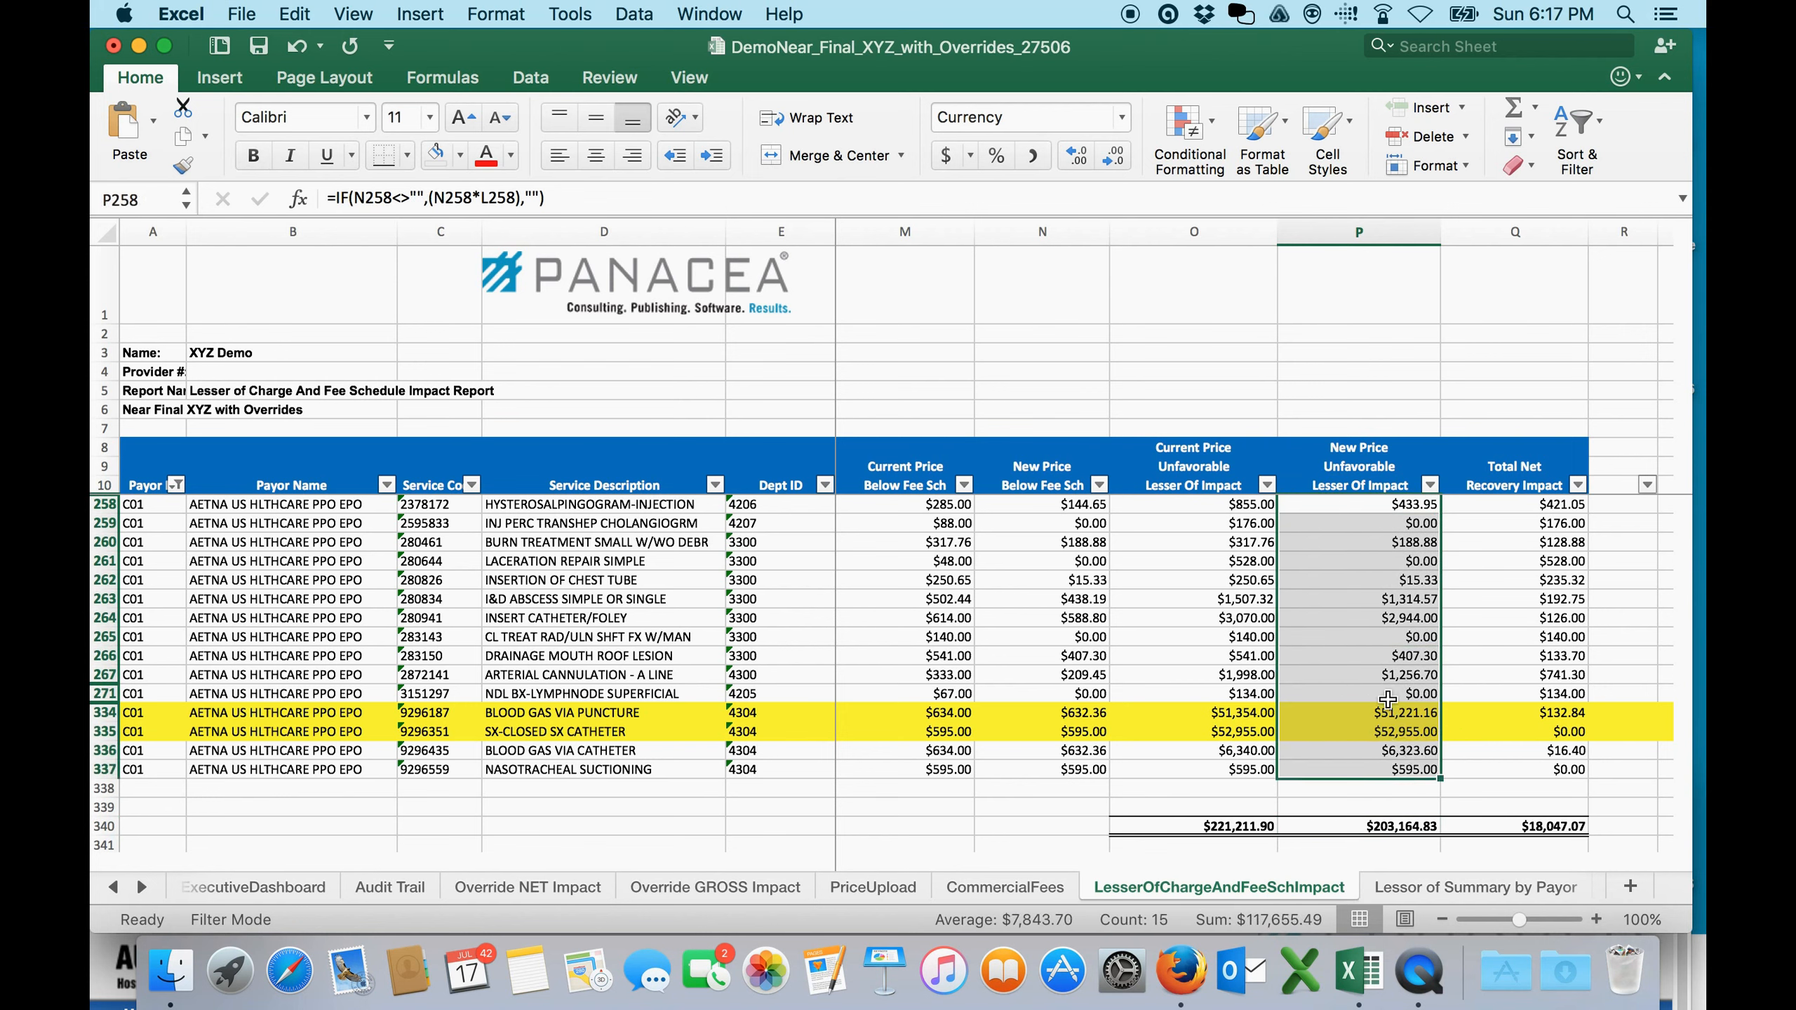
click(1360, 717)
drag(1357, 770, 1382, 511)
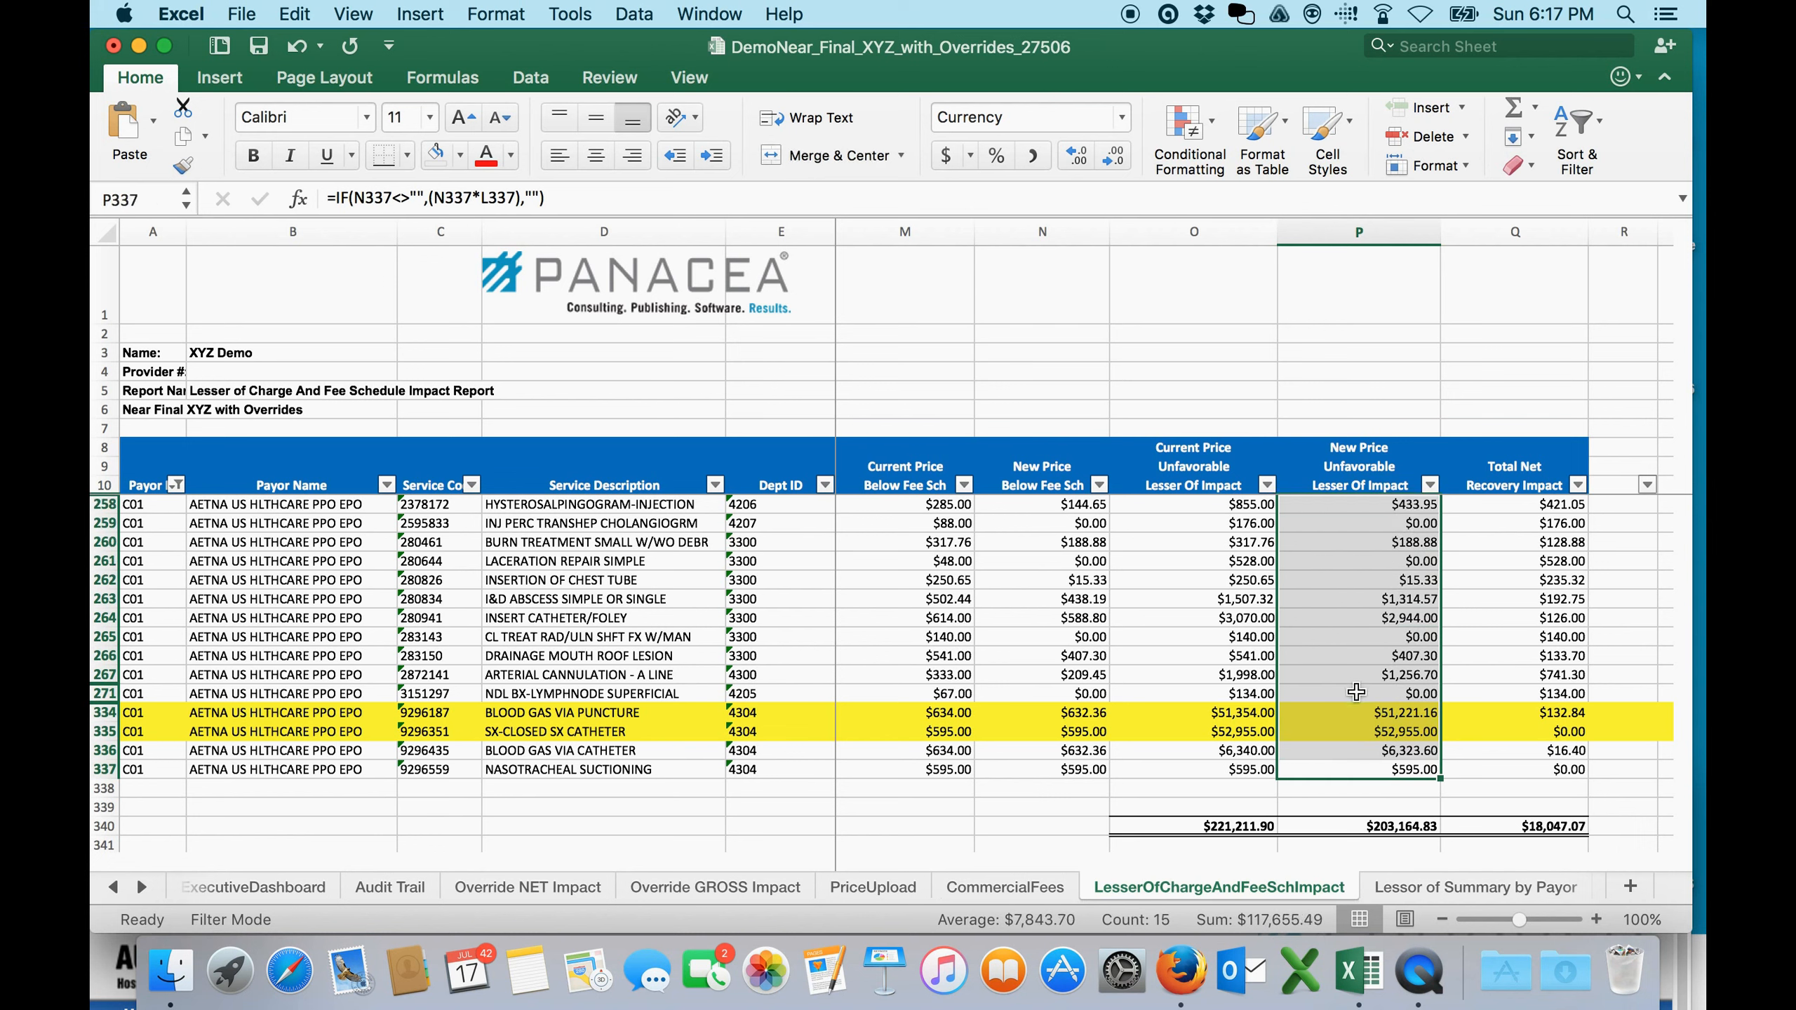
click(1366, 827)
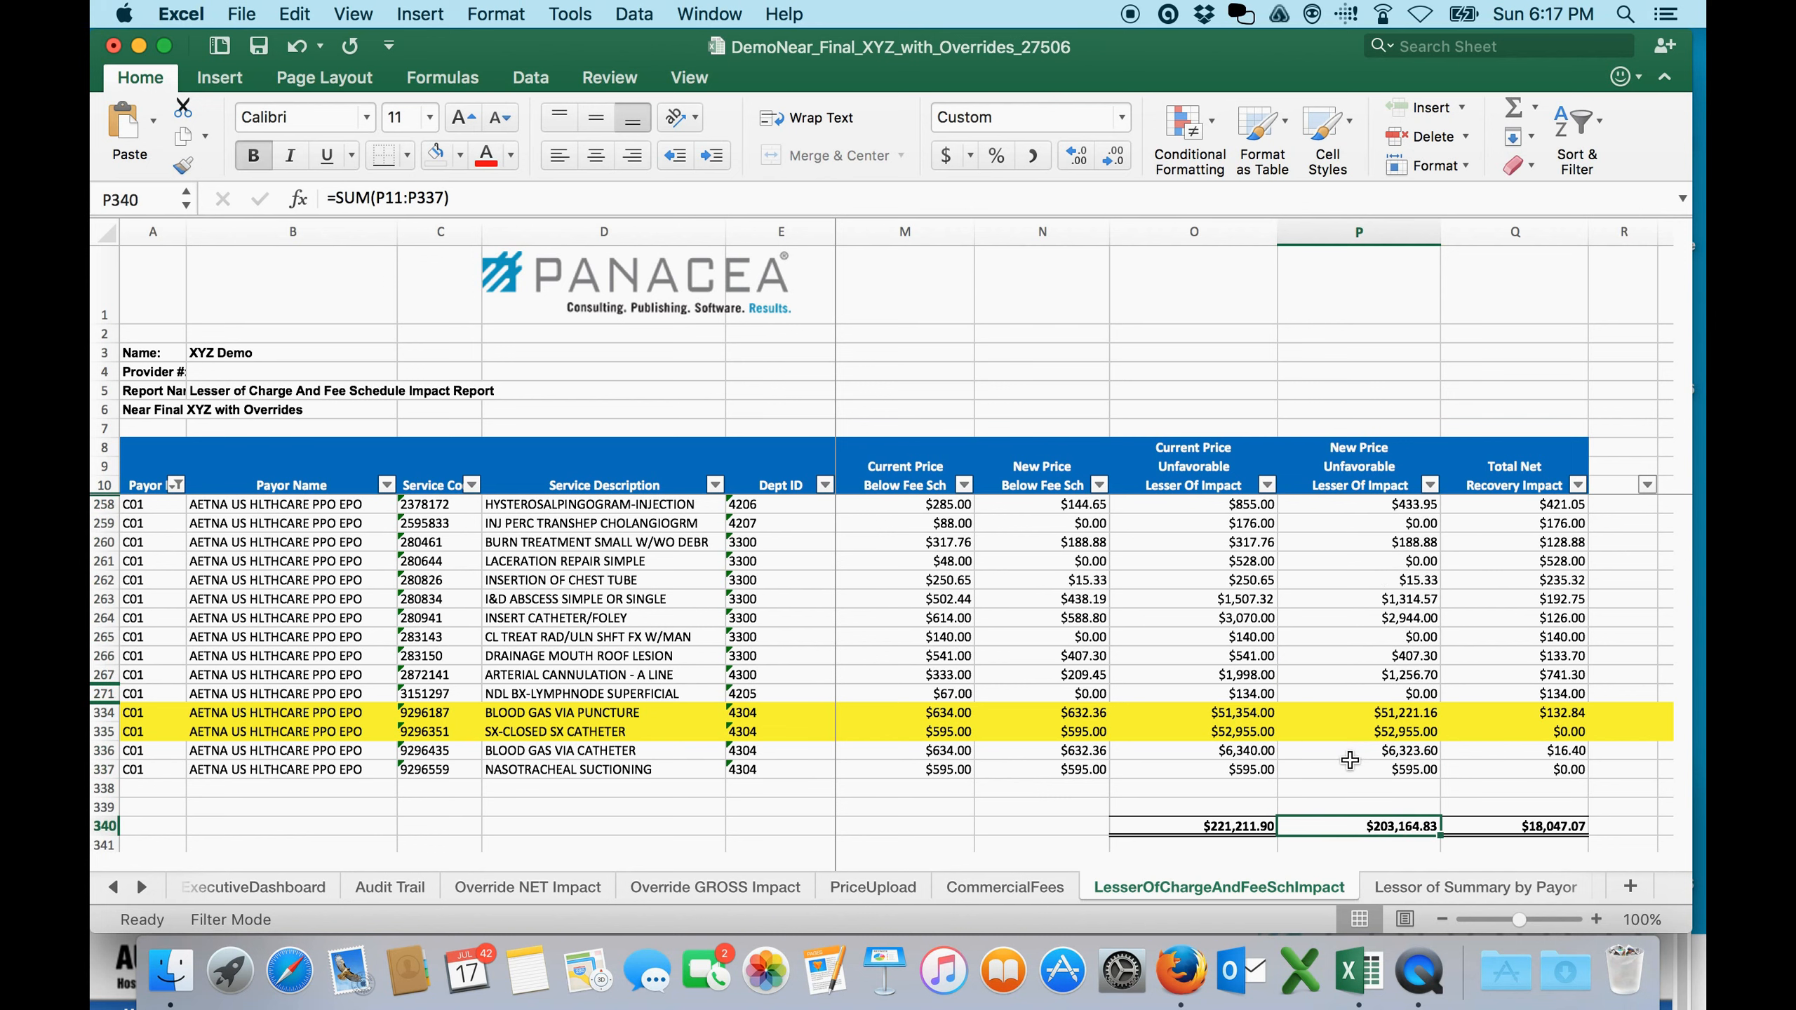
drag(1352, 770, 1355, 510)
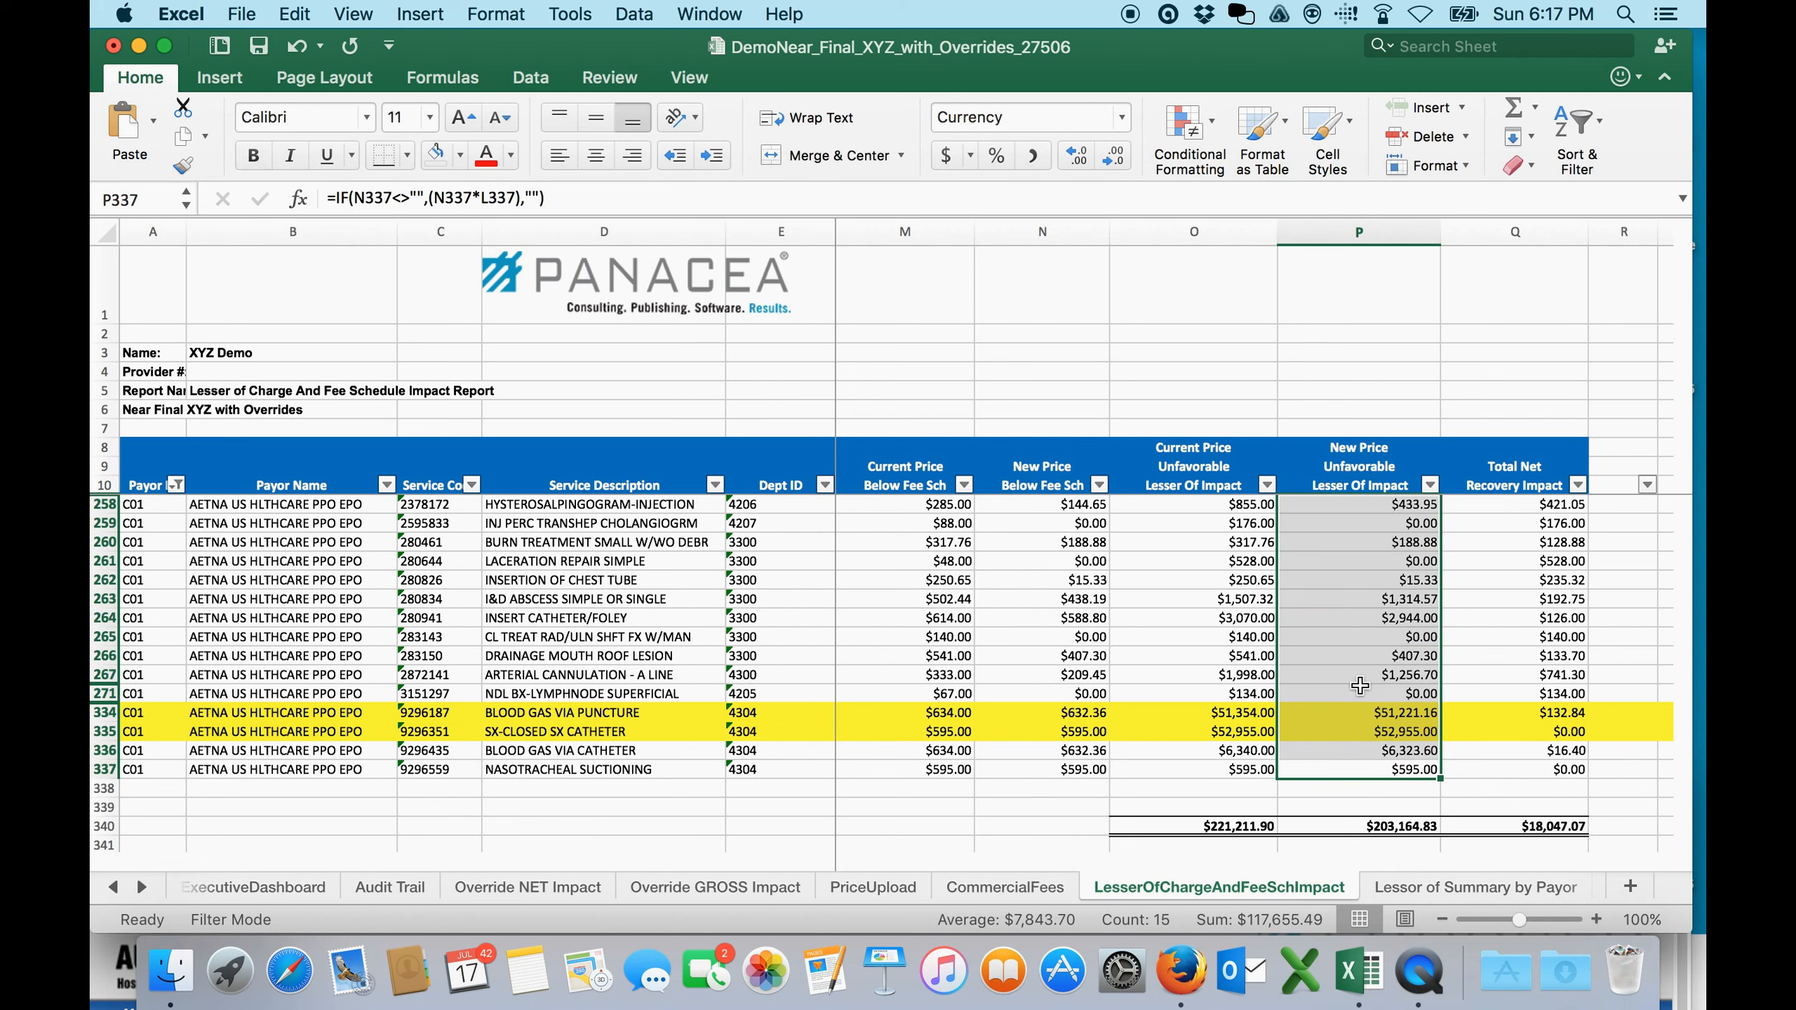
click(1352, 825)
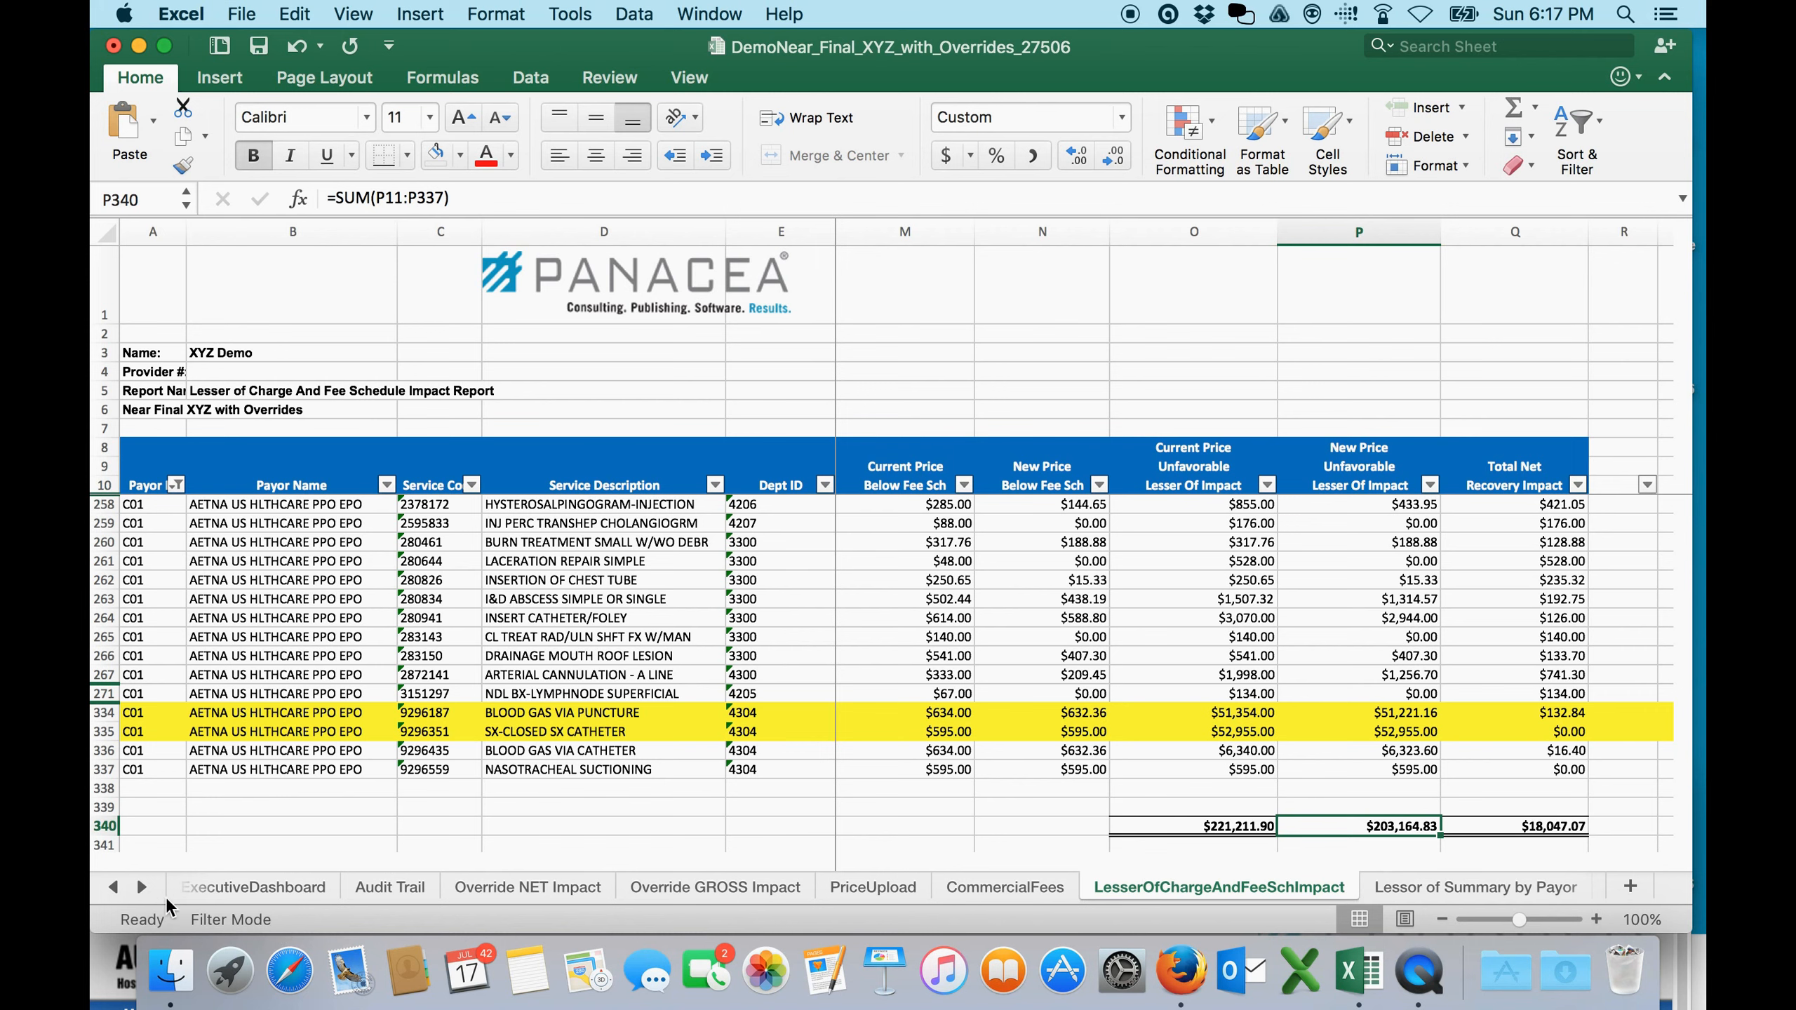
- Open the price upload report and examine the new prices listed by service code
click(144, 888)
click(144, 887)
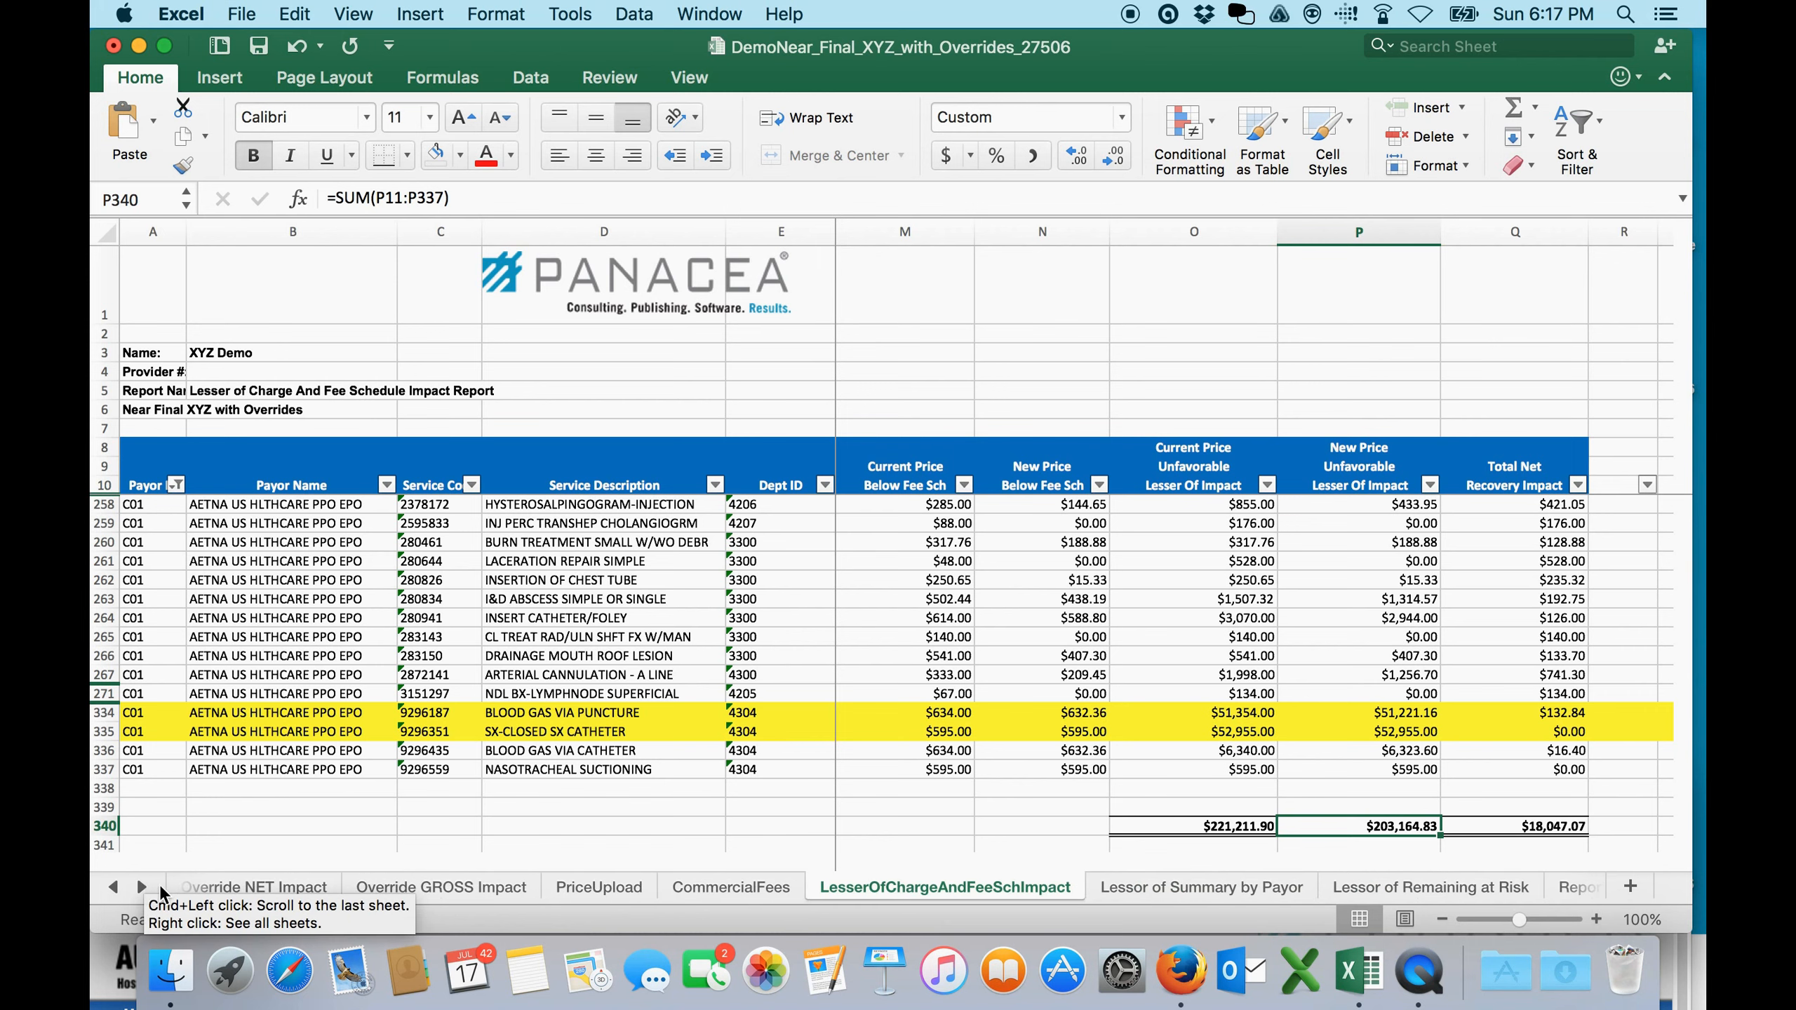
click(588, 889)
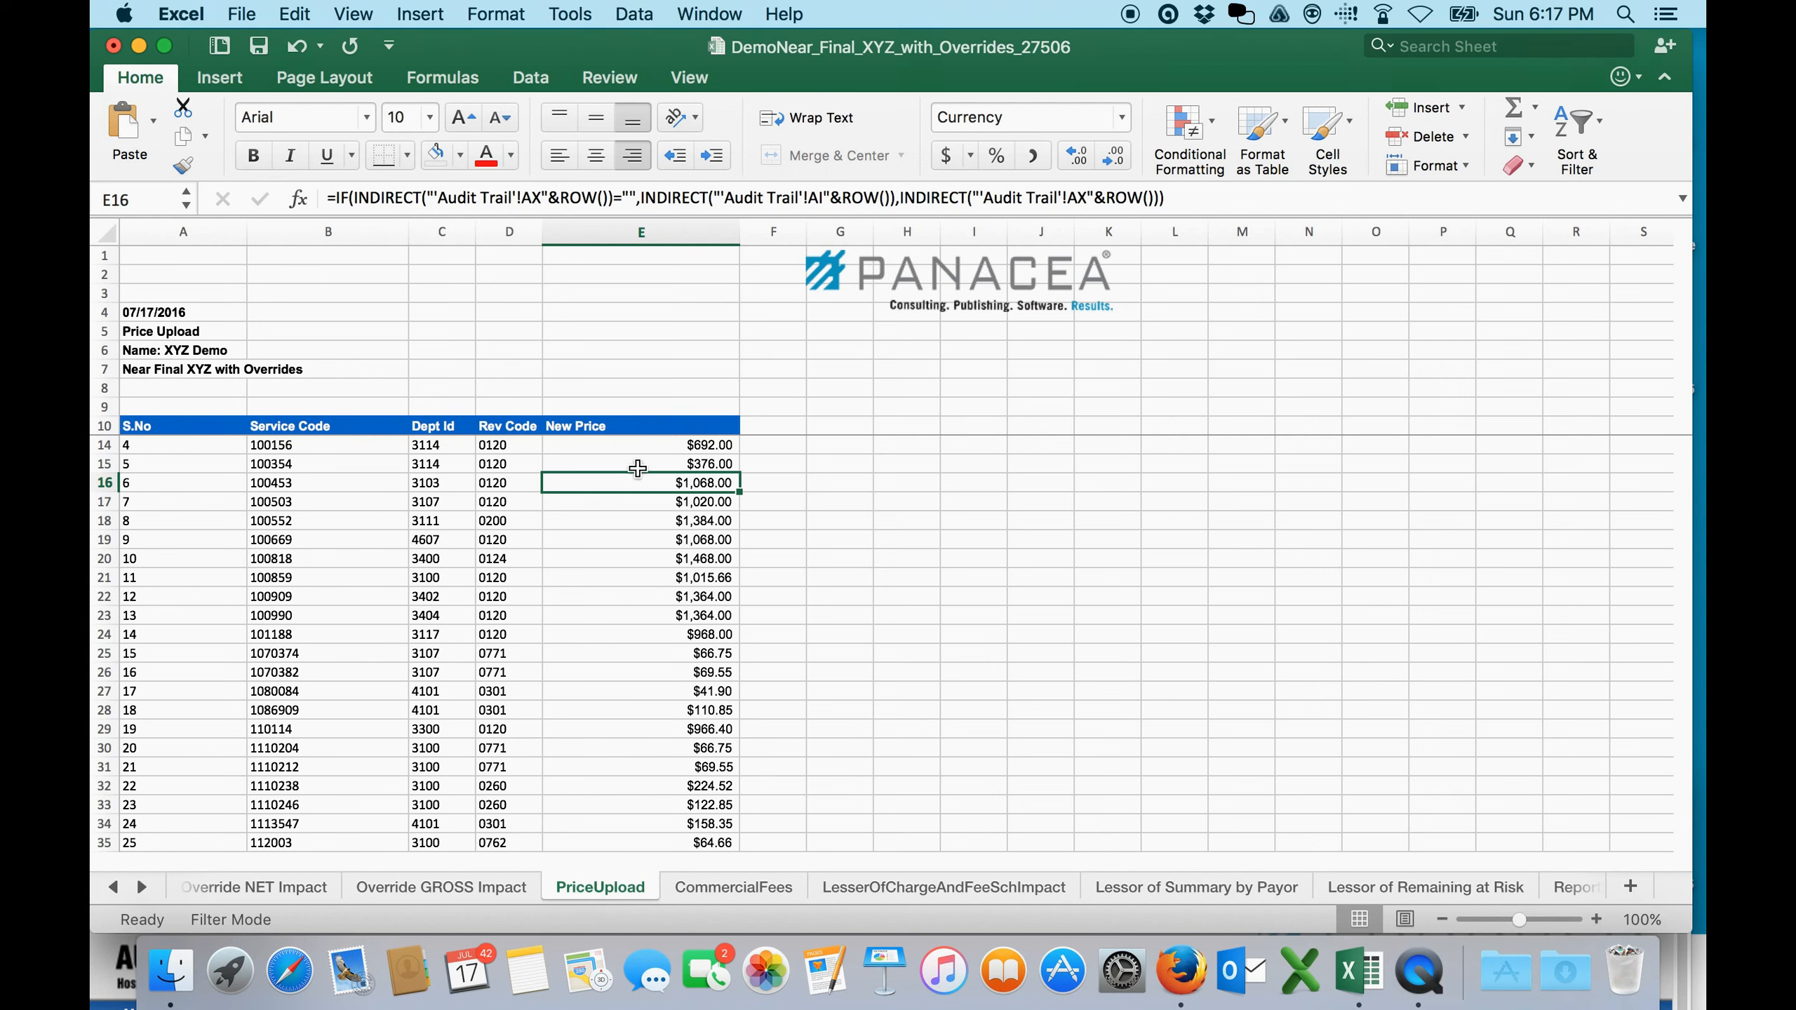
drag(639, 446, 640, 814)
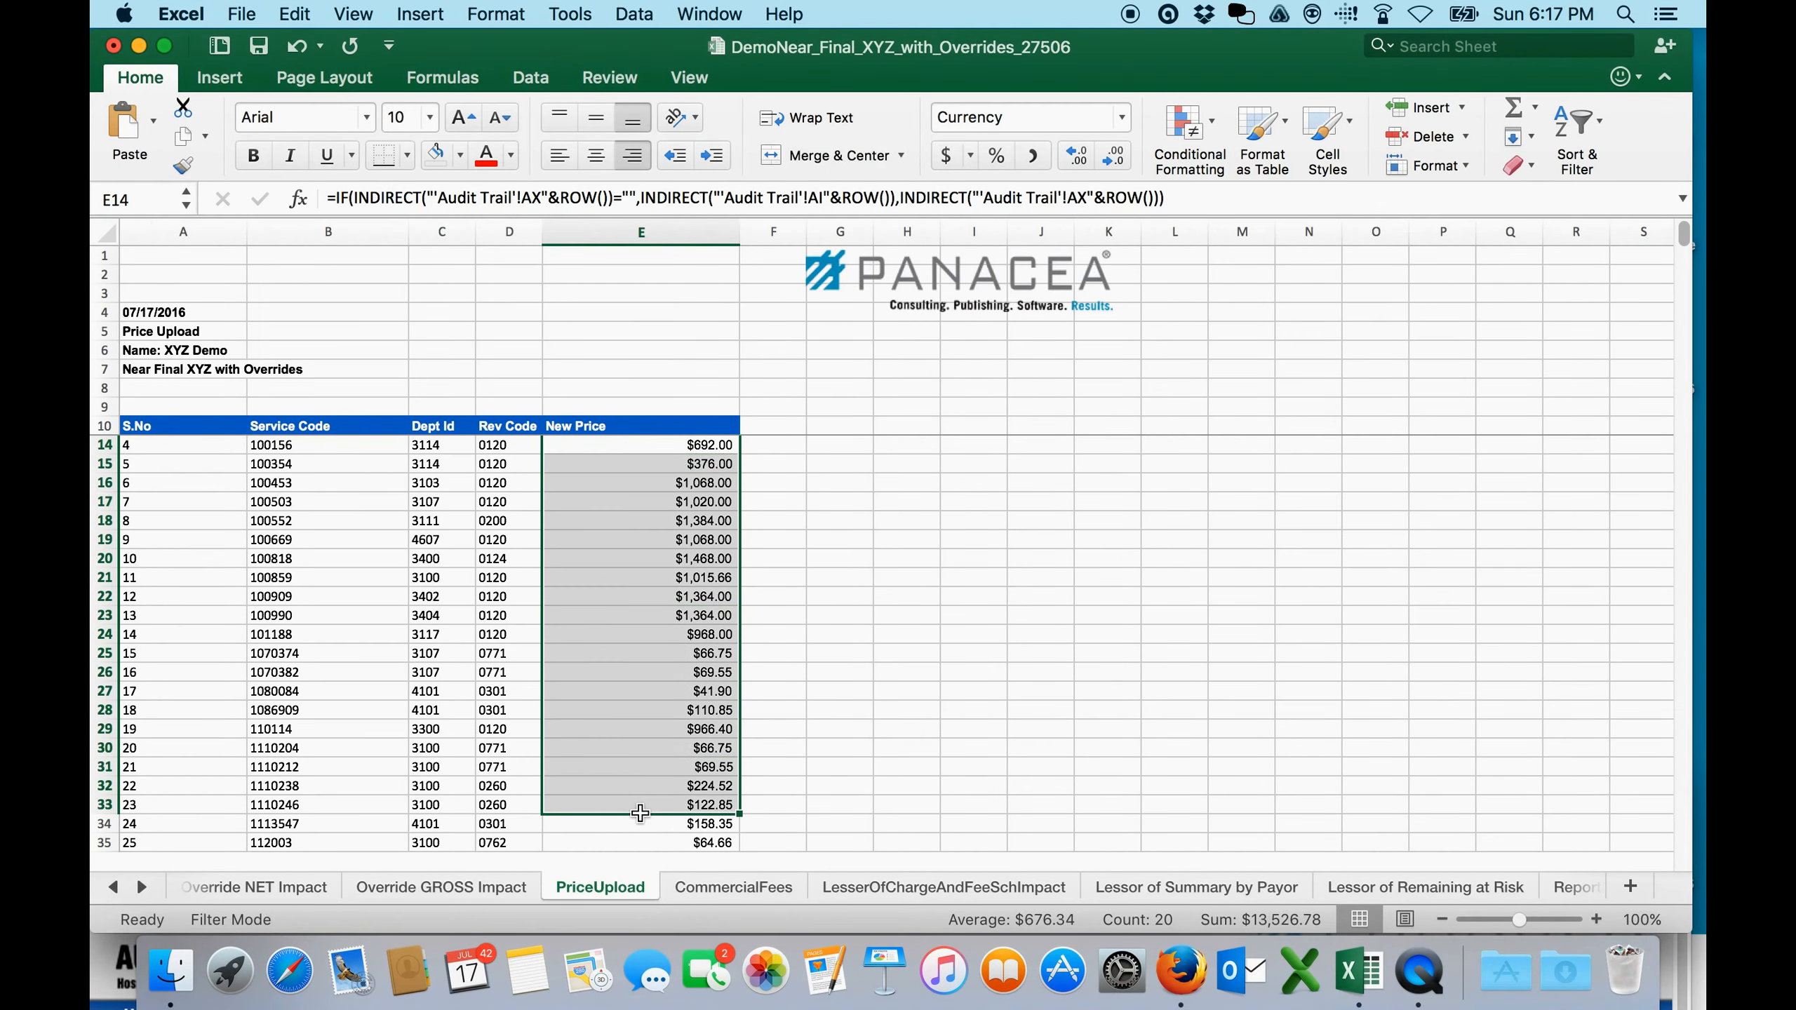
- Open the report parameters and read through the pricing method, uploaded files and change settings down to the across-the-board section
click(142, 889)
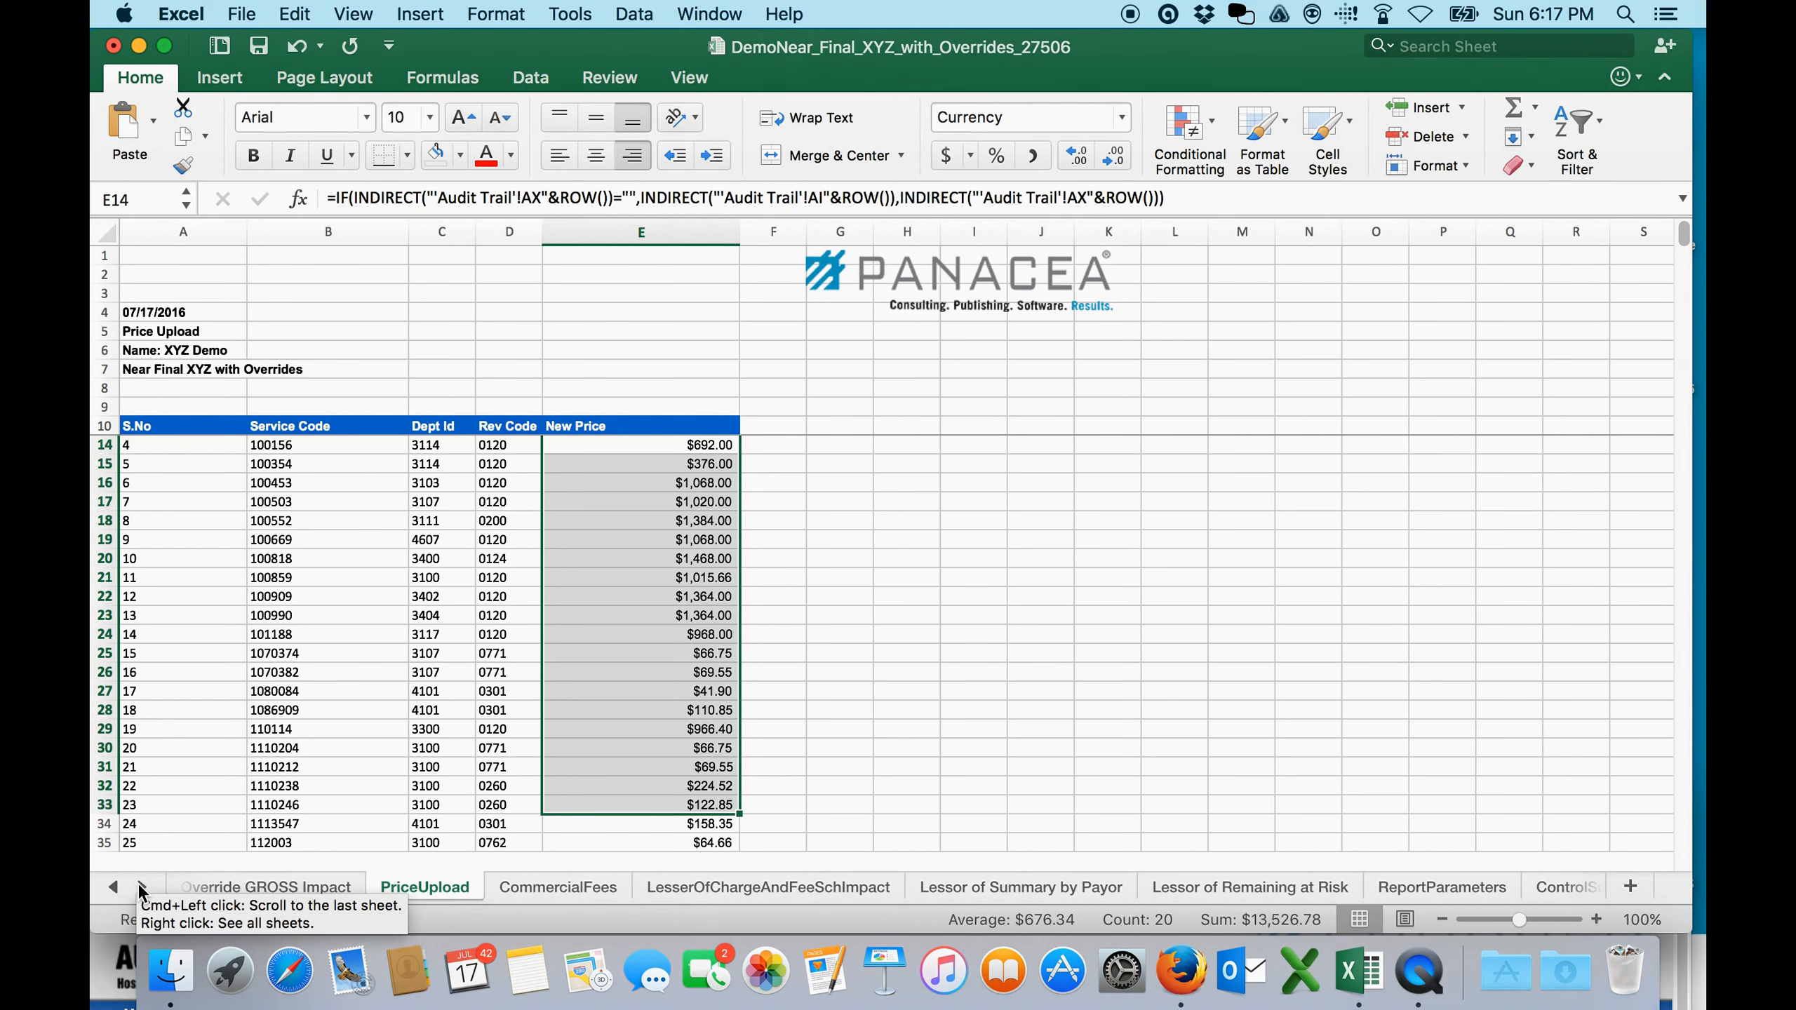
click(1474, 889)
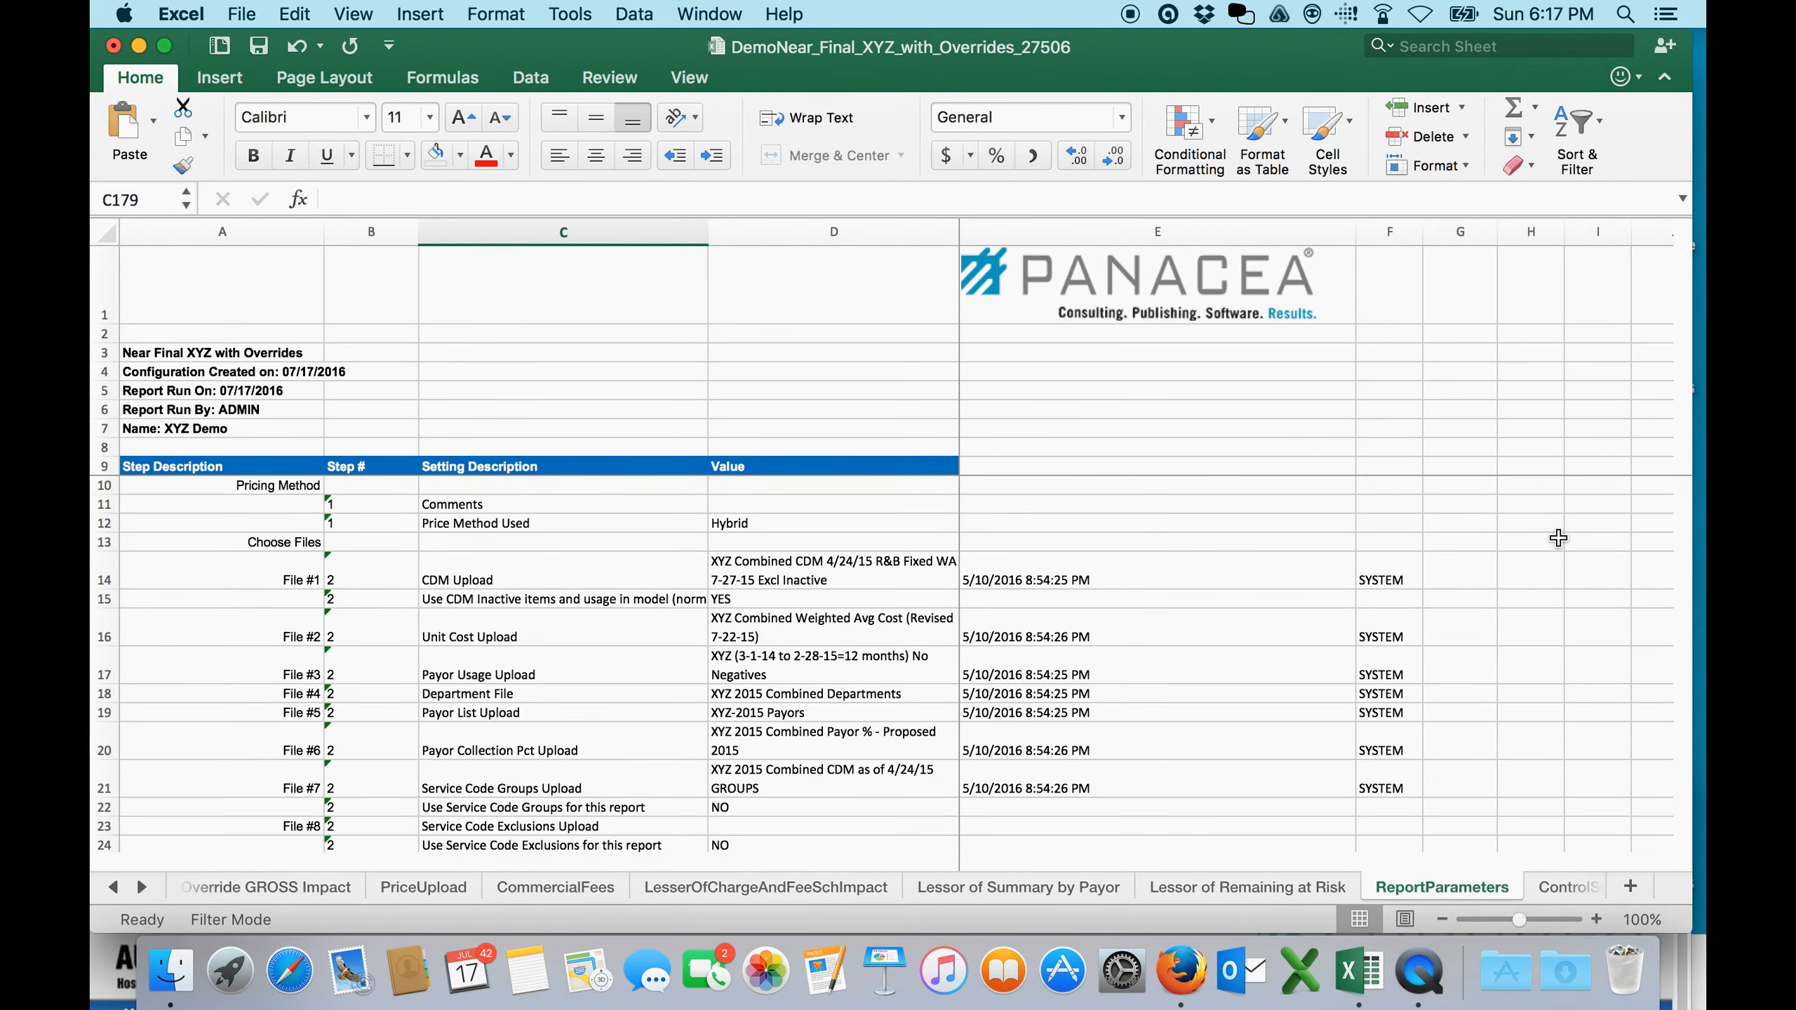
click(1295, 663)
key(Down)
key(Down)
key(Down)
key(Down)
key(Down)
key(Down)
key(Down)
key(Down)
key(Down)
key(Down)
key(Down)
key(Down)
key(Down)
key(Down)
key(Down)
key(Down)
key(Down)
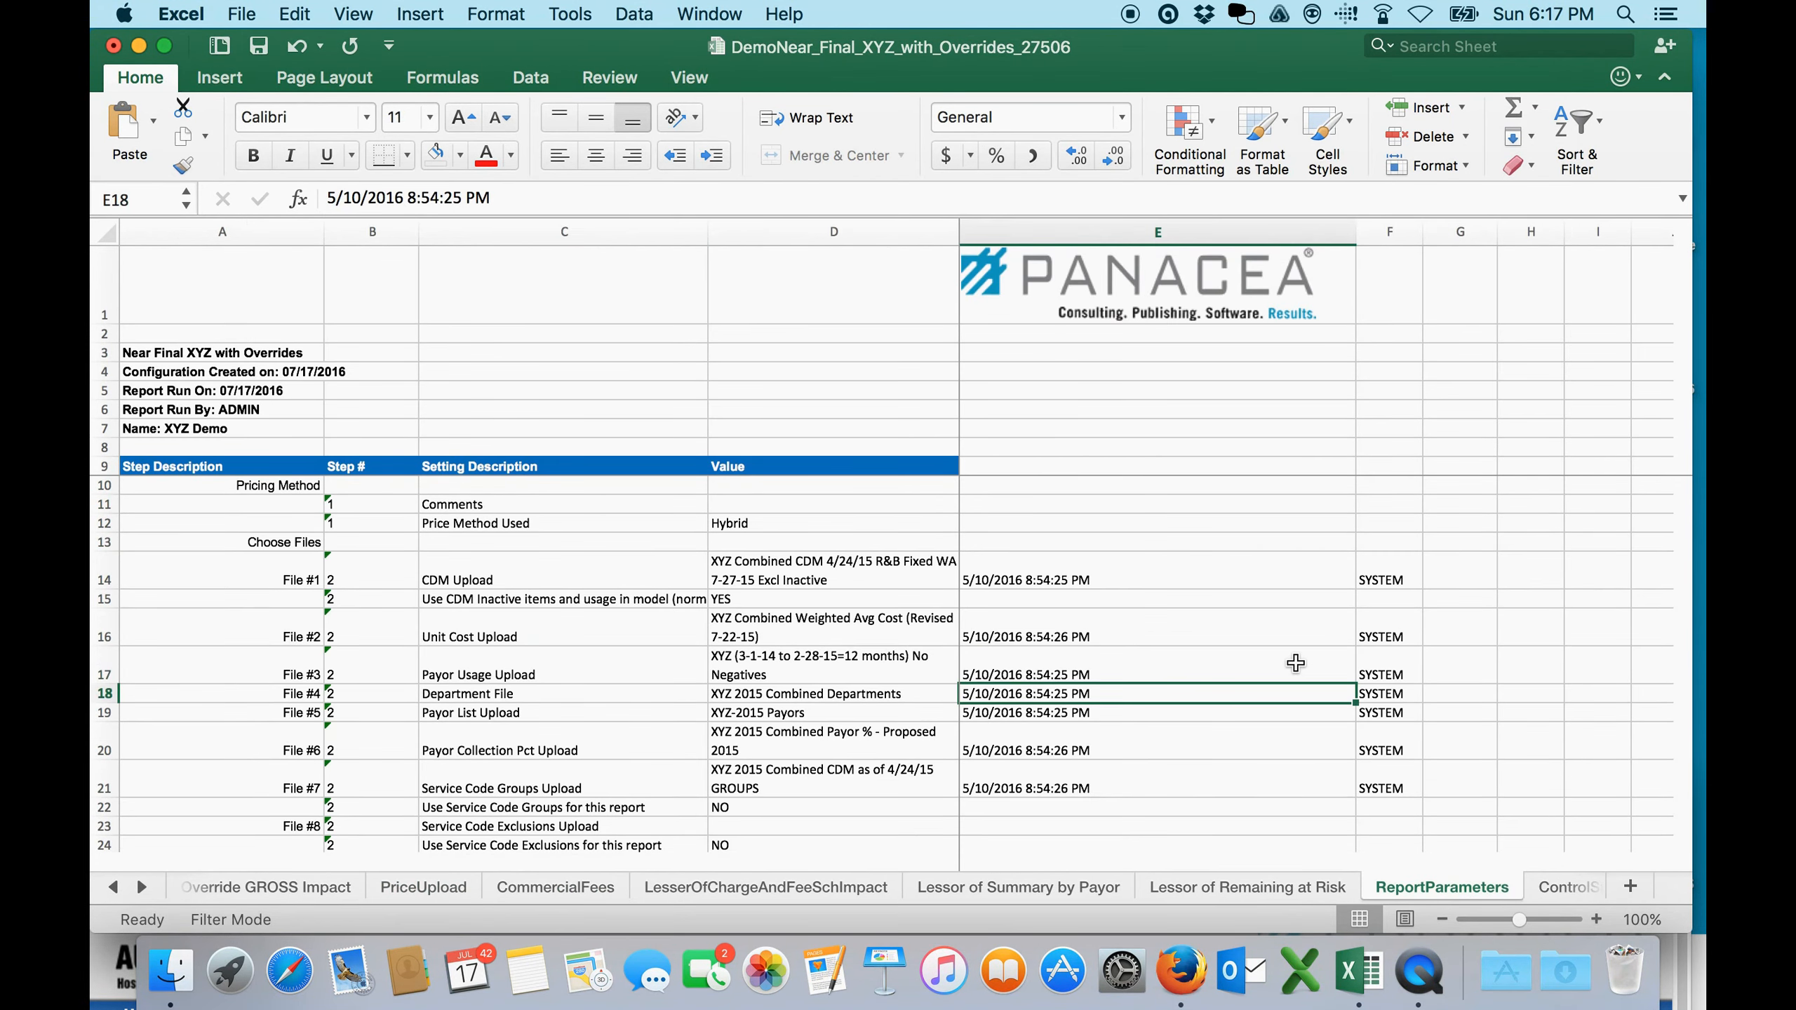
key(Down)
key(Down)
key(Down)
key(Down)
key(Down)
key(Down)
key(Down)
key(Down)
key(Down)
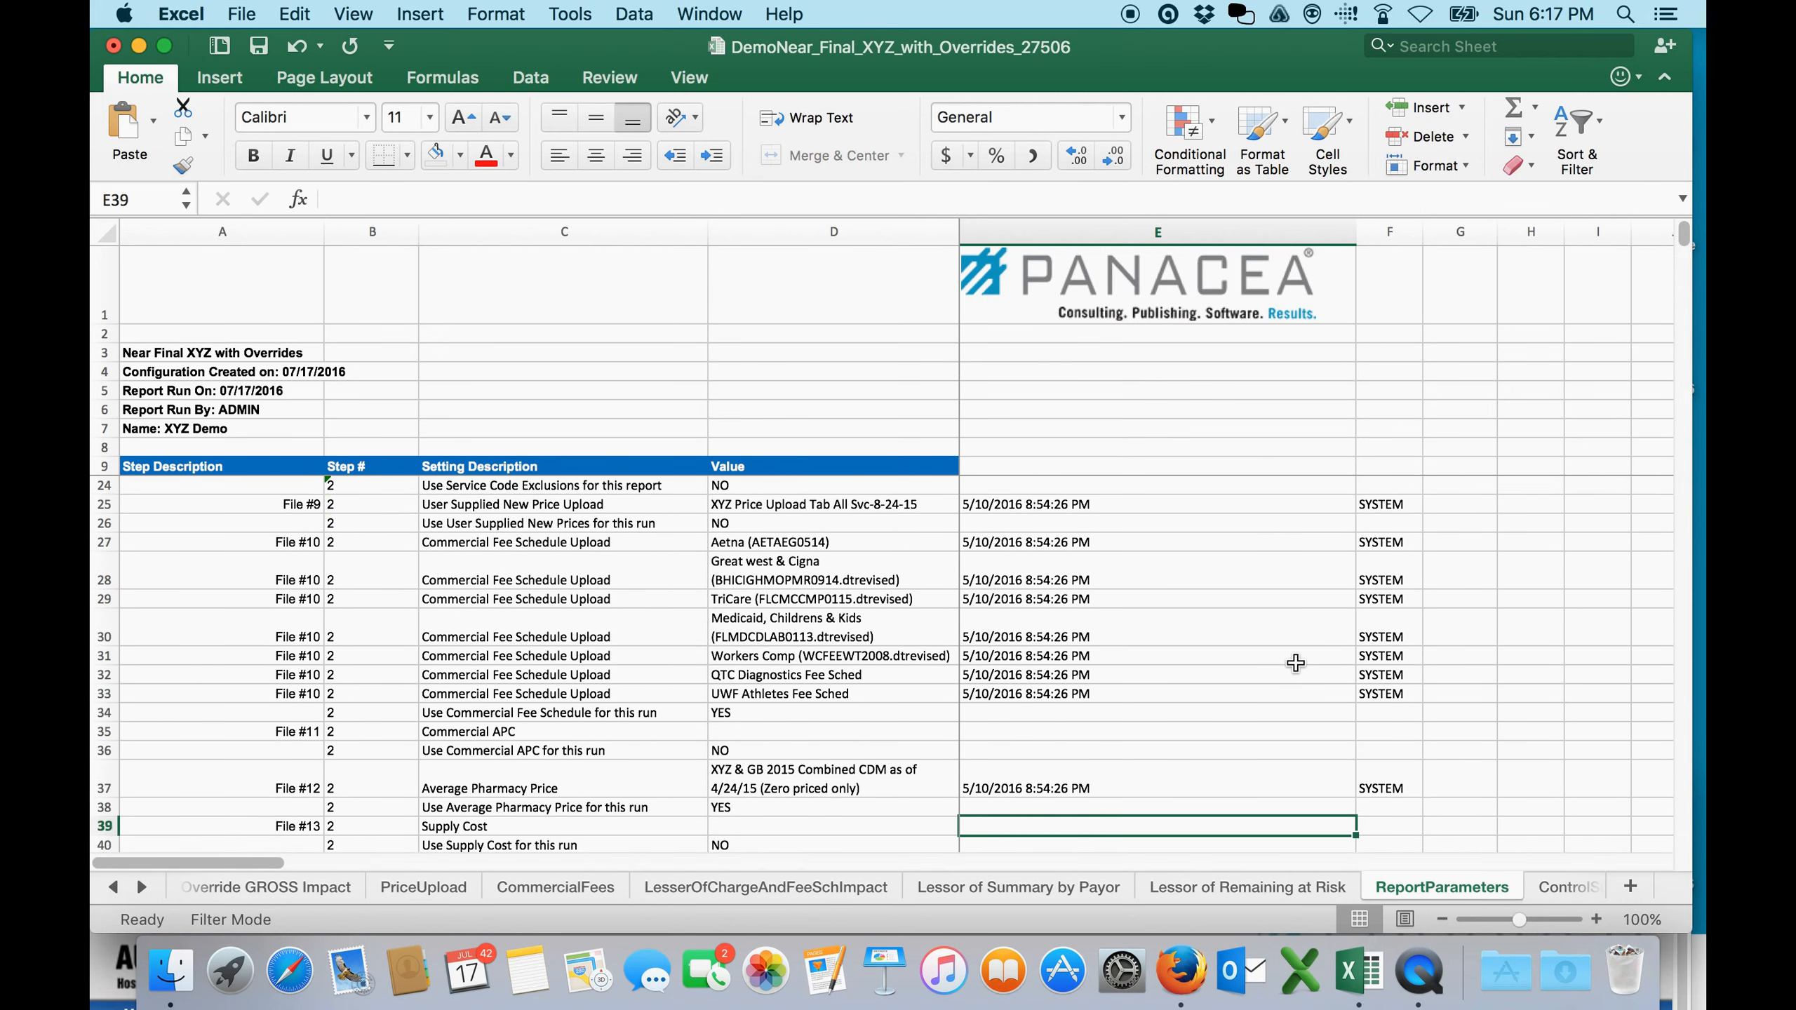
key(Down)
key(Down)
key(Down)
key(Down)
key(Down)
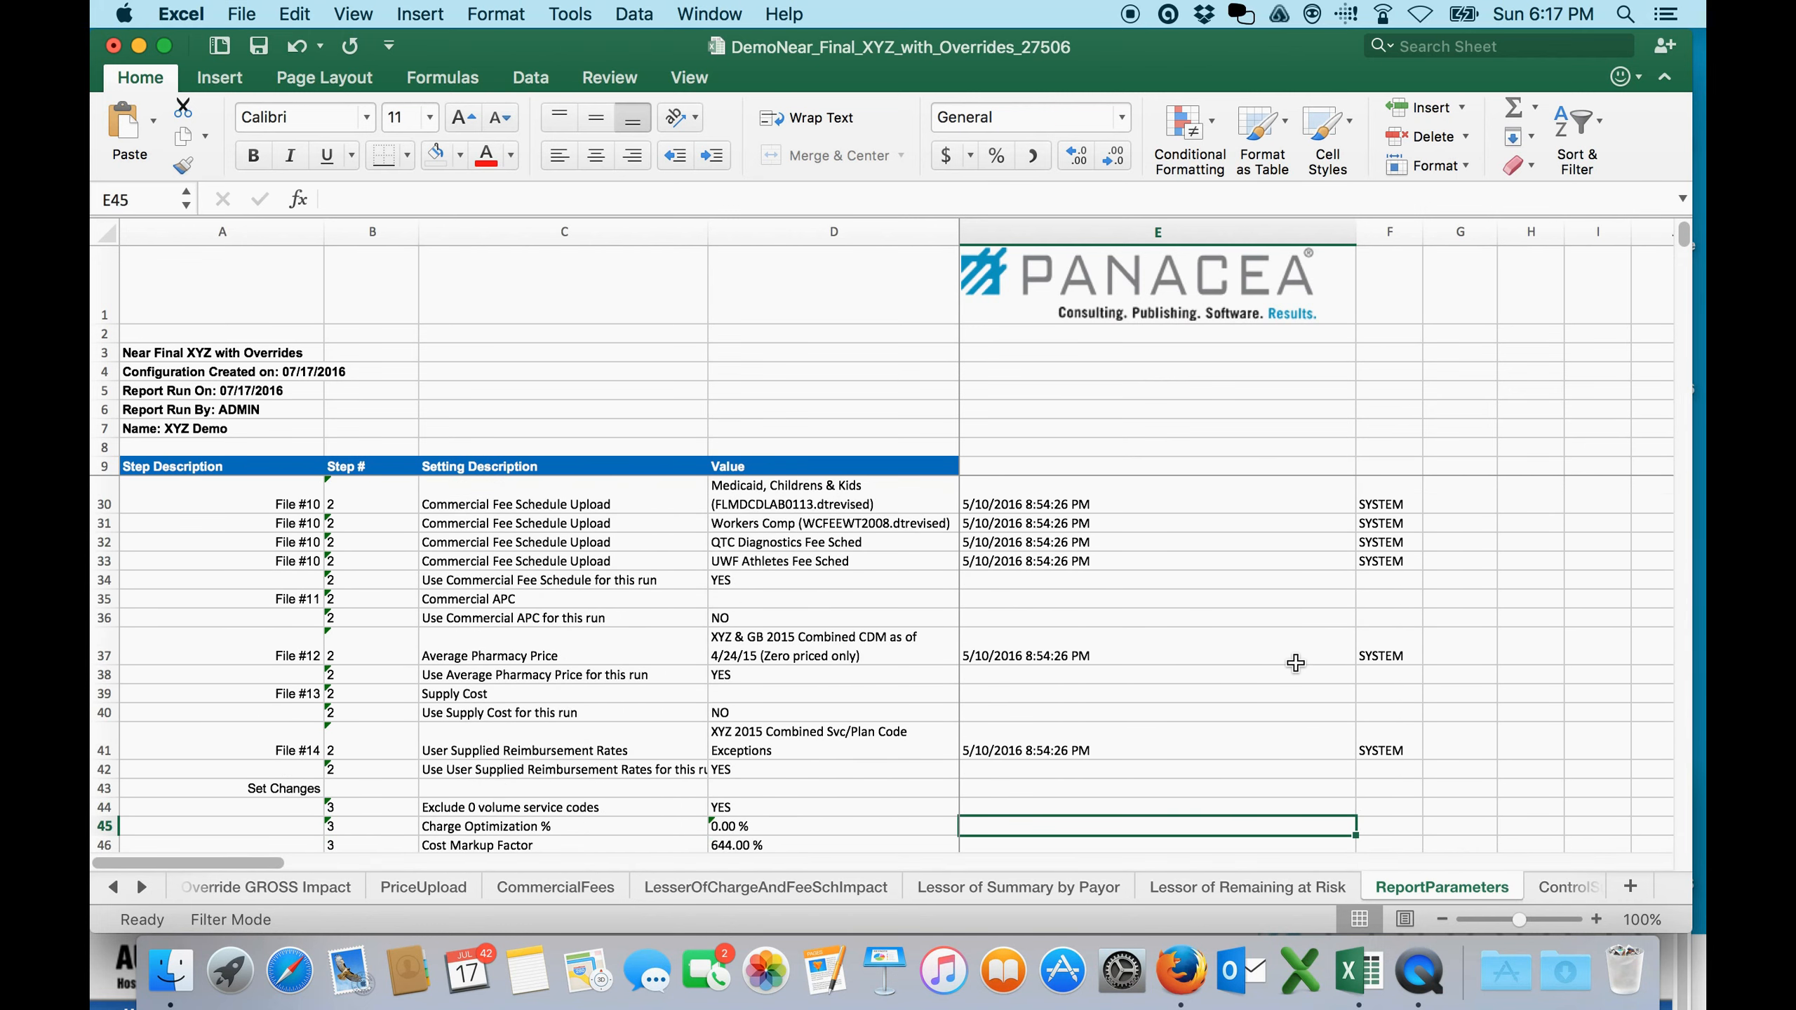
key(Down)
key(Down)
key(Down)
key(Down)
key(Down)
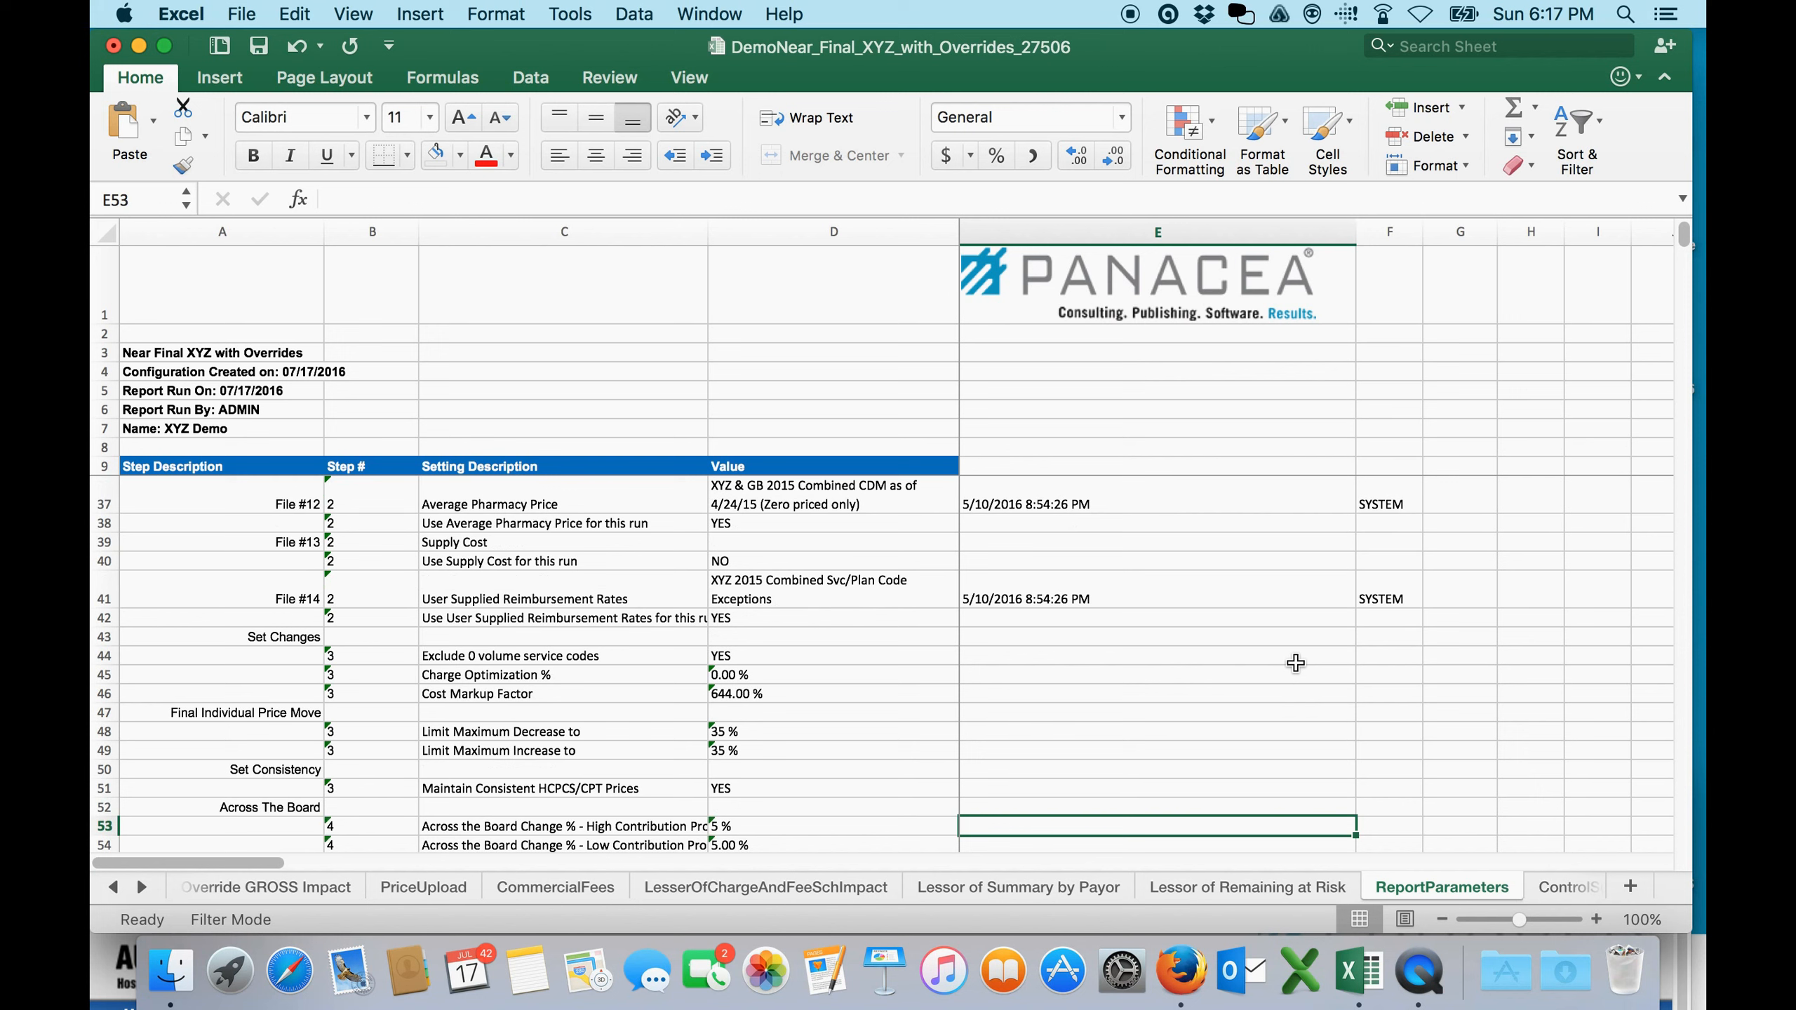
key(Down)
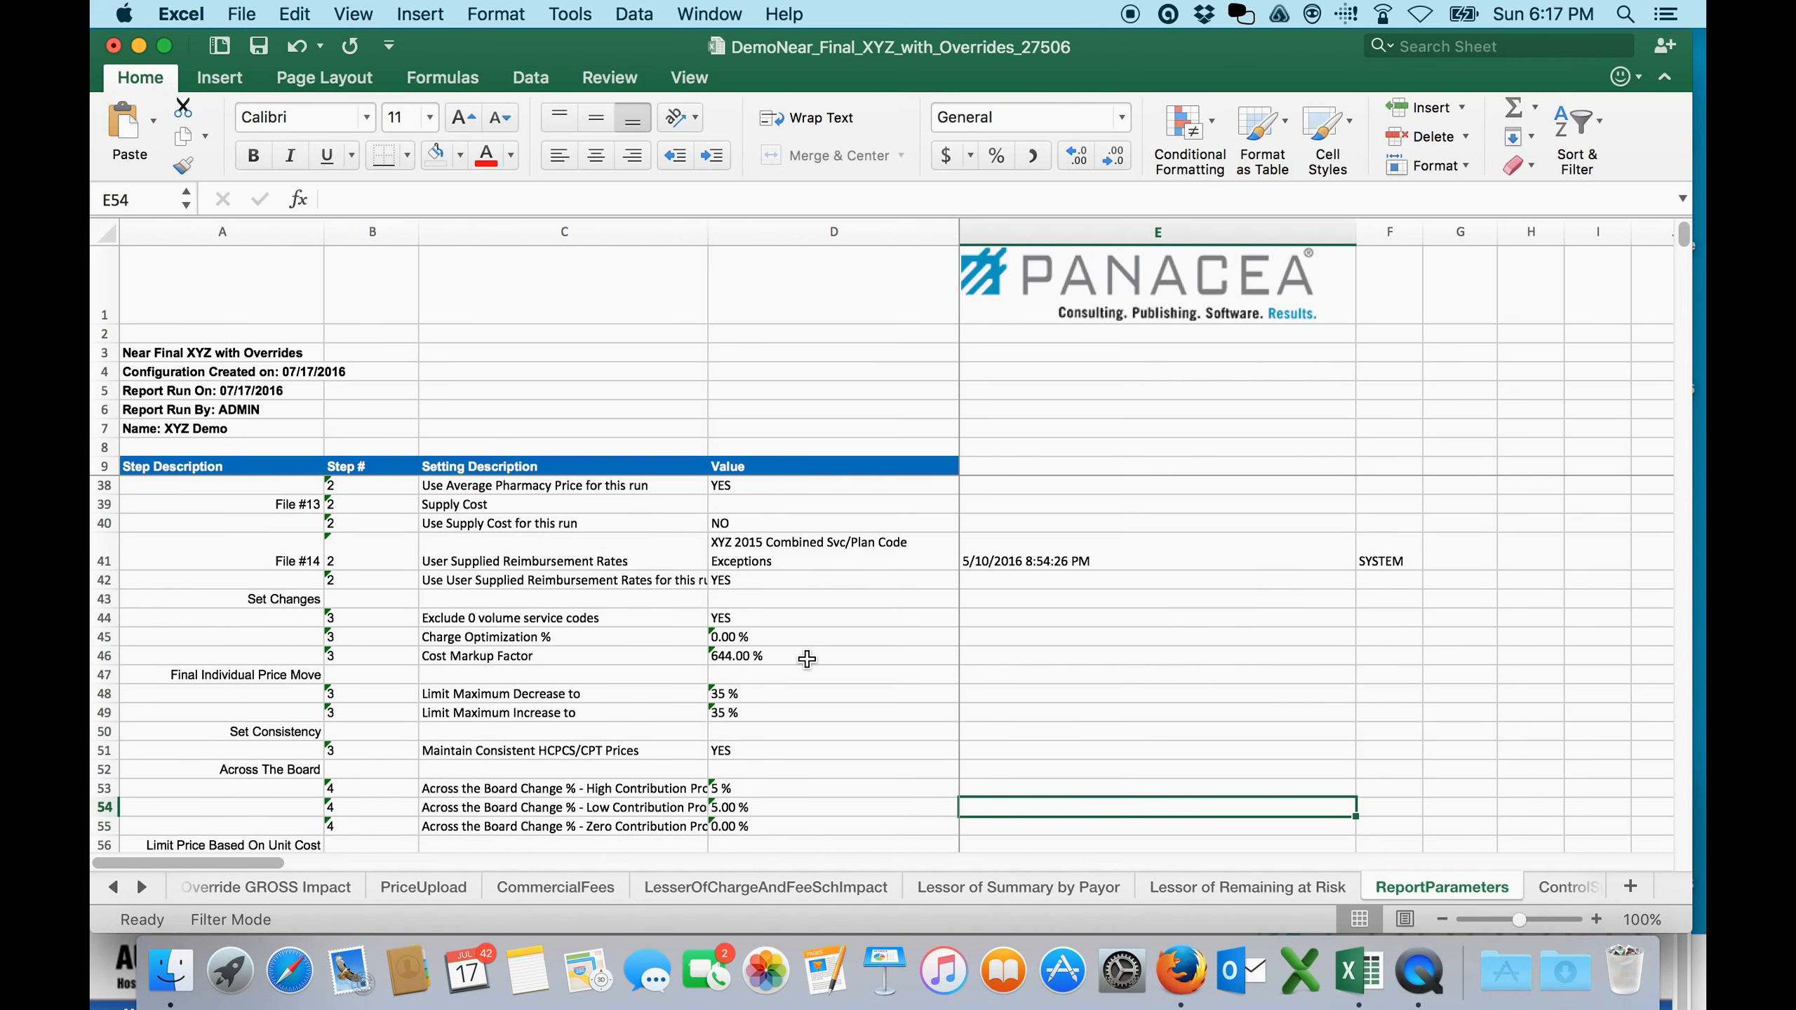
- Check the cost markup factor, the maximum decrease and increase limits, and the high and low contribution across-the-board change percentages
click(807, 658)
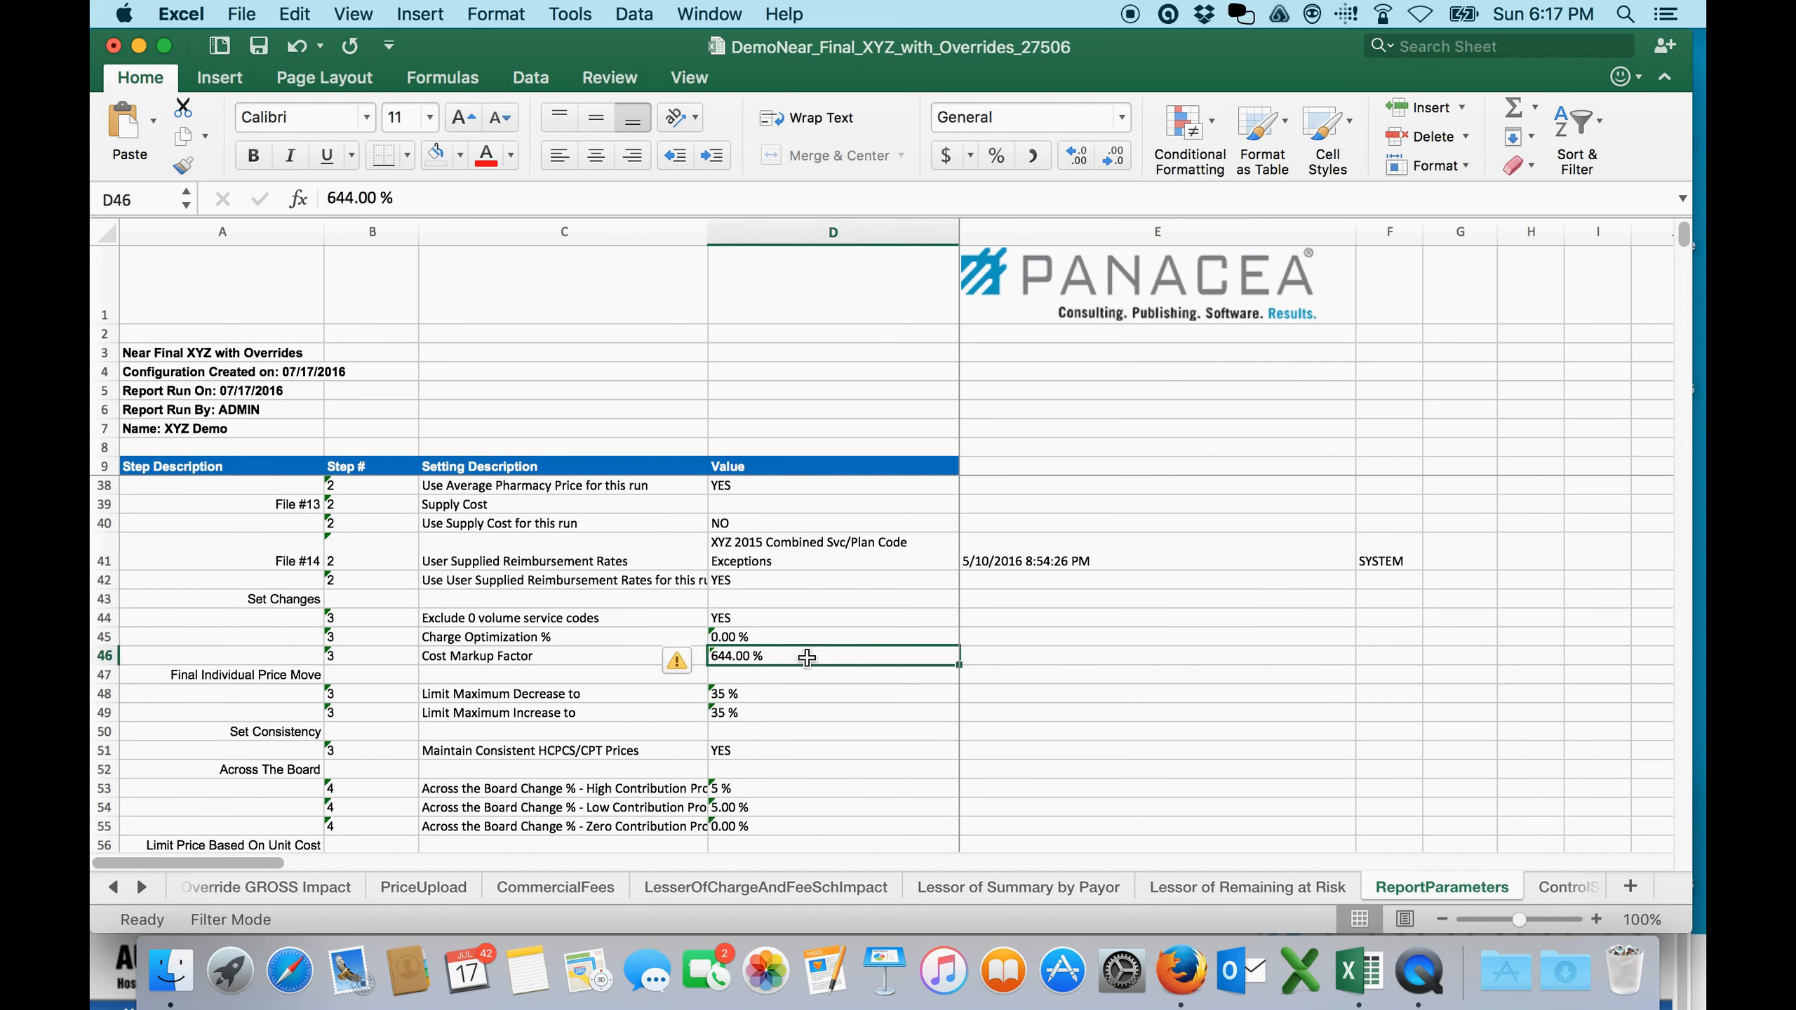
click(785, 699)
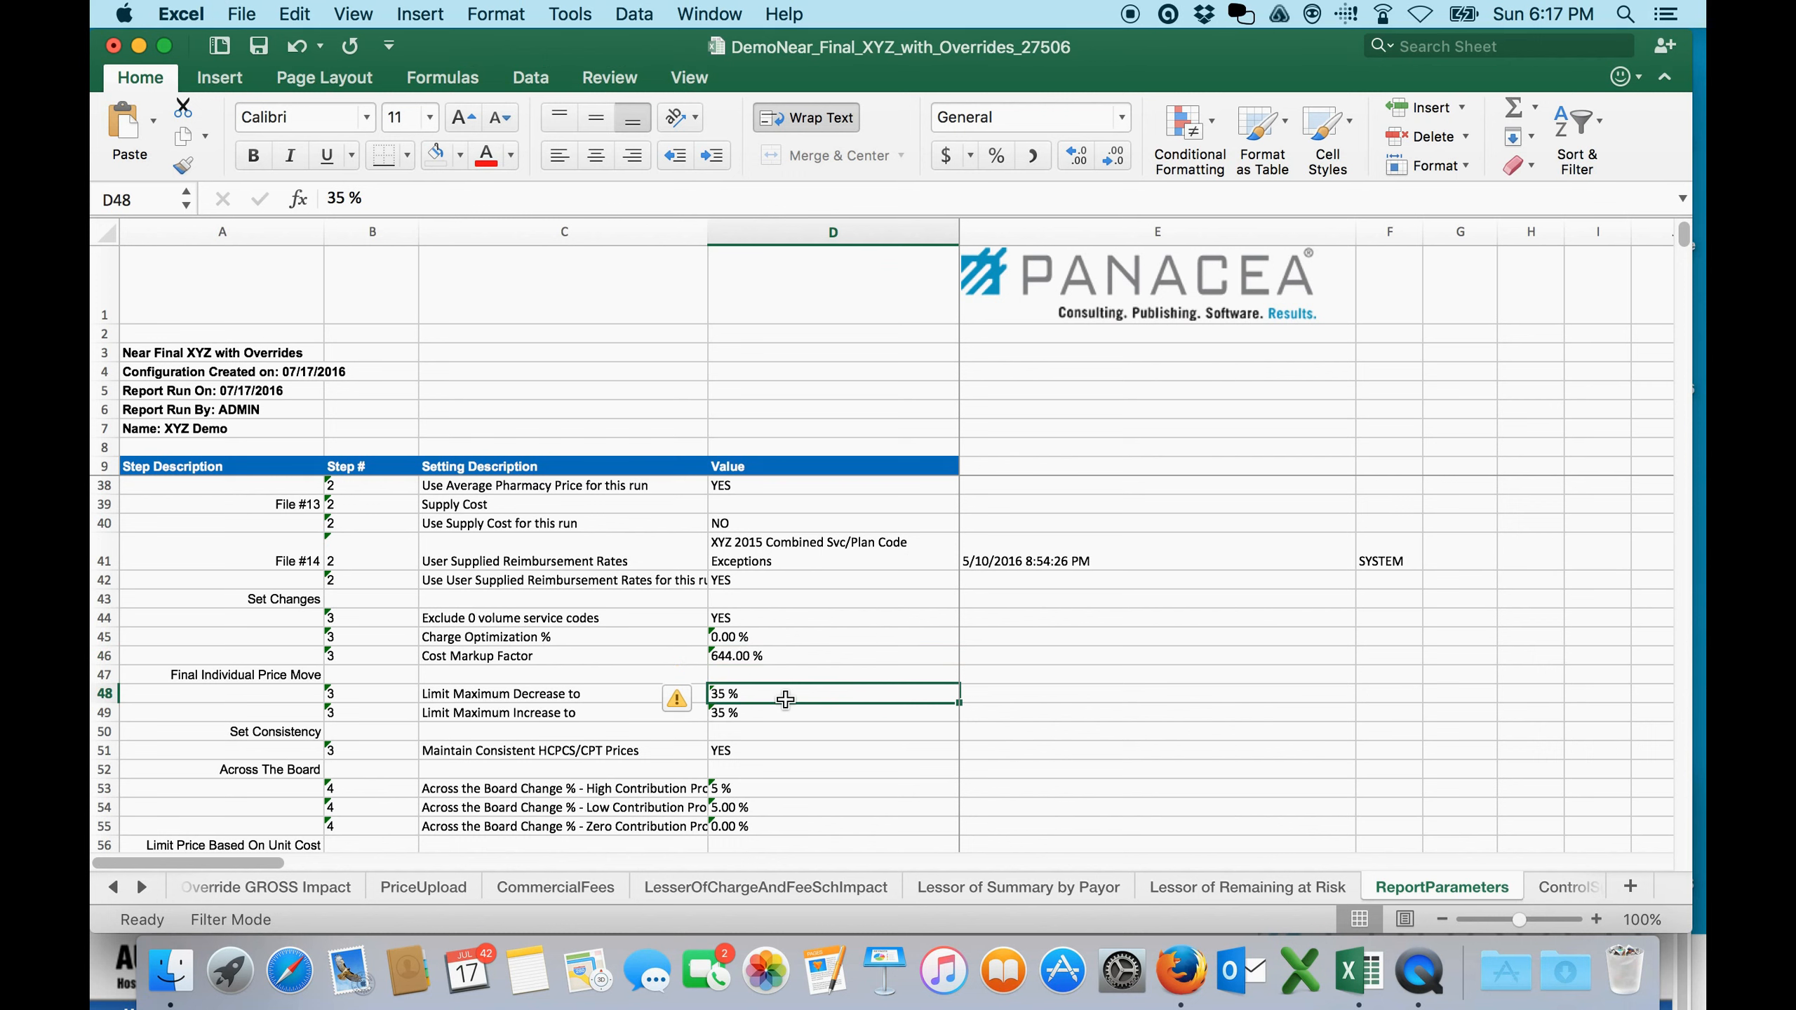
click(789, 716)
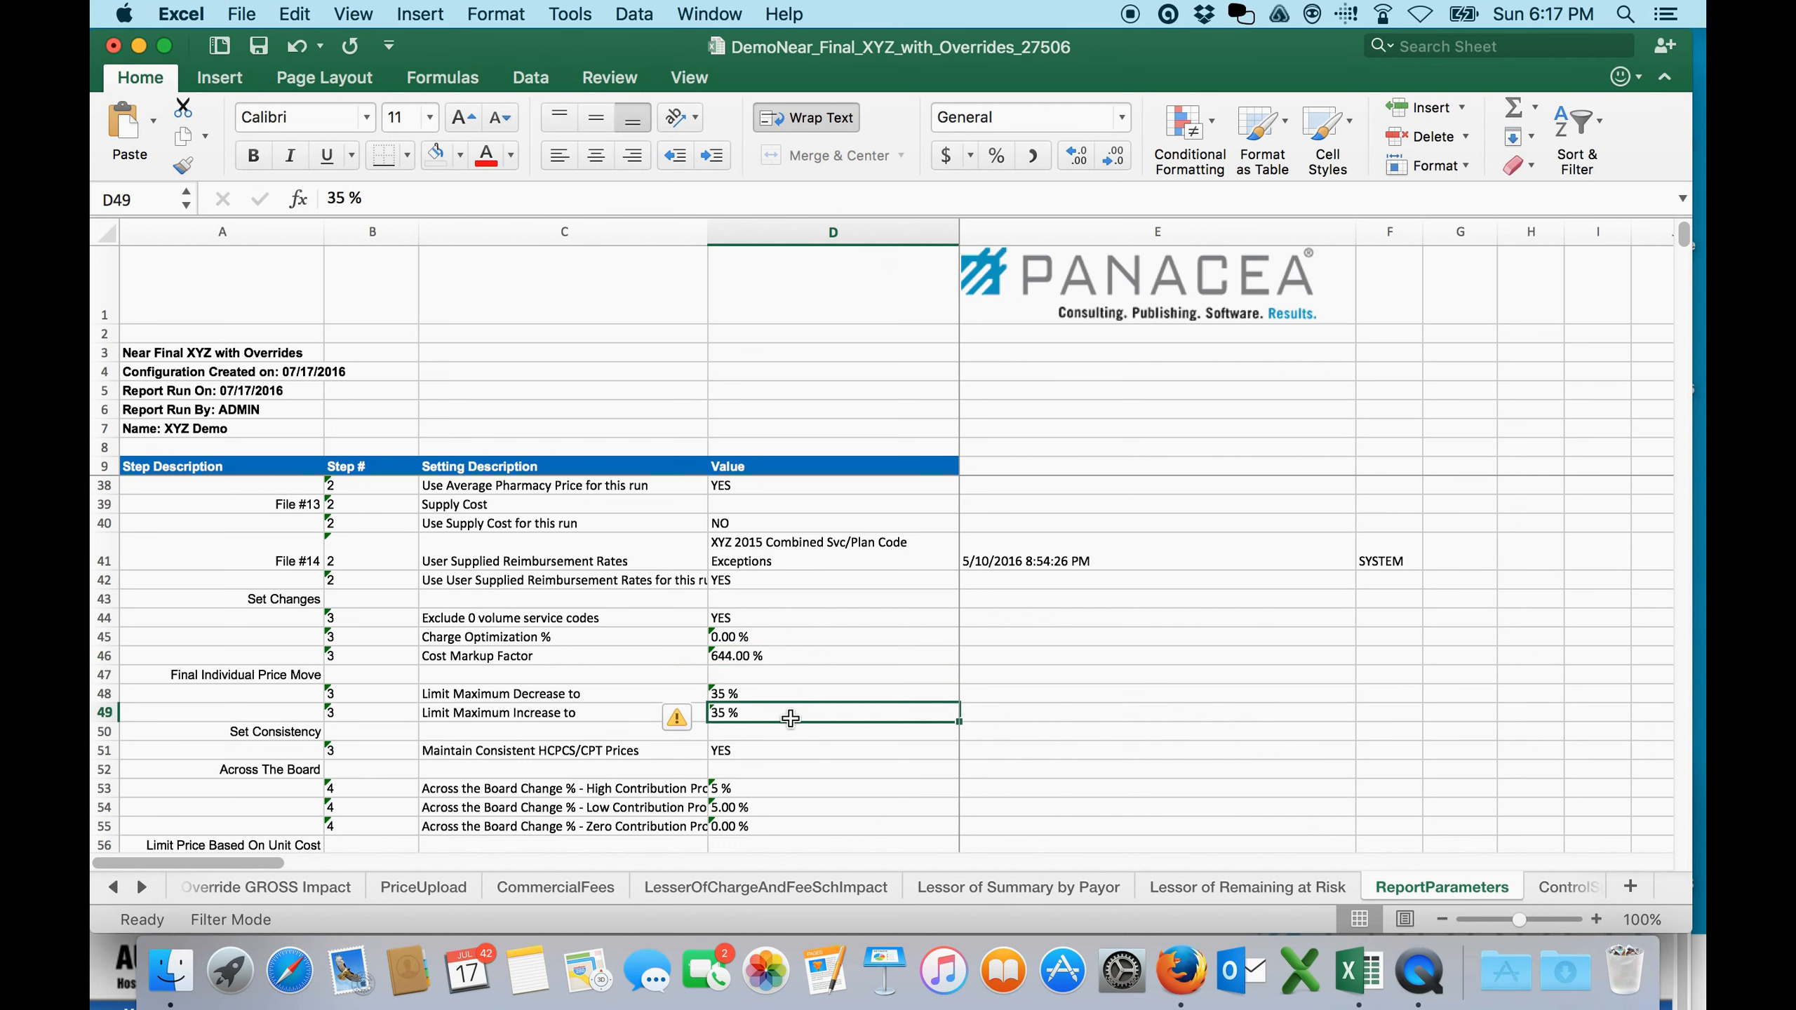
click(791, 790)
drag(791, 807, 789, 814)
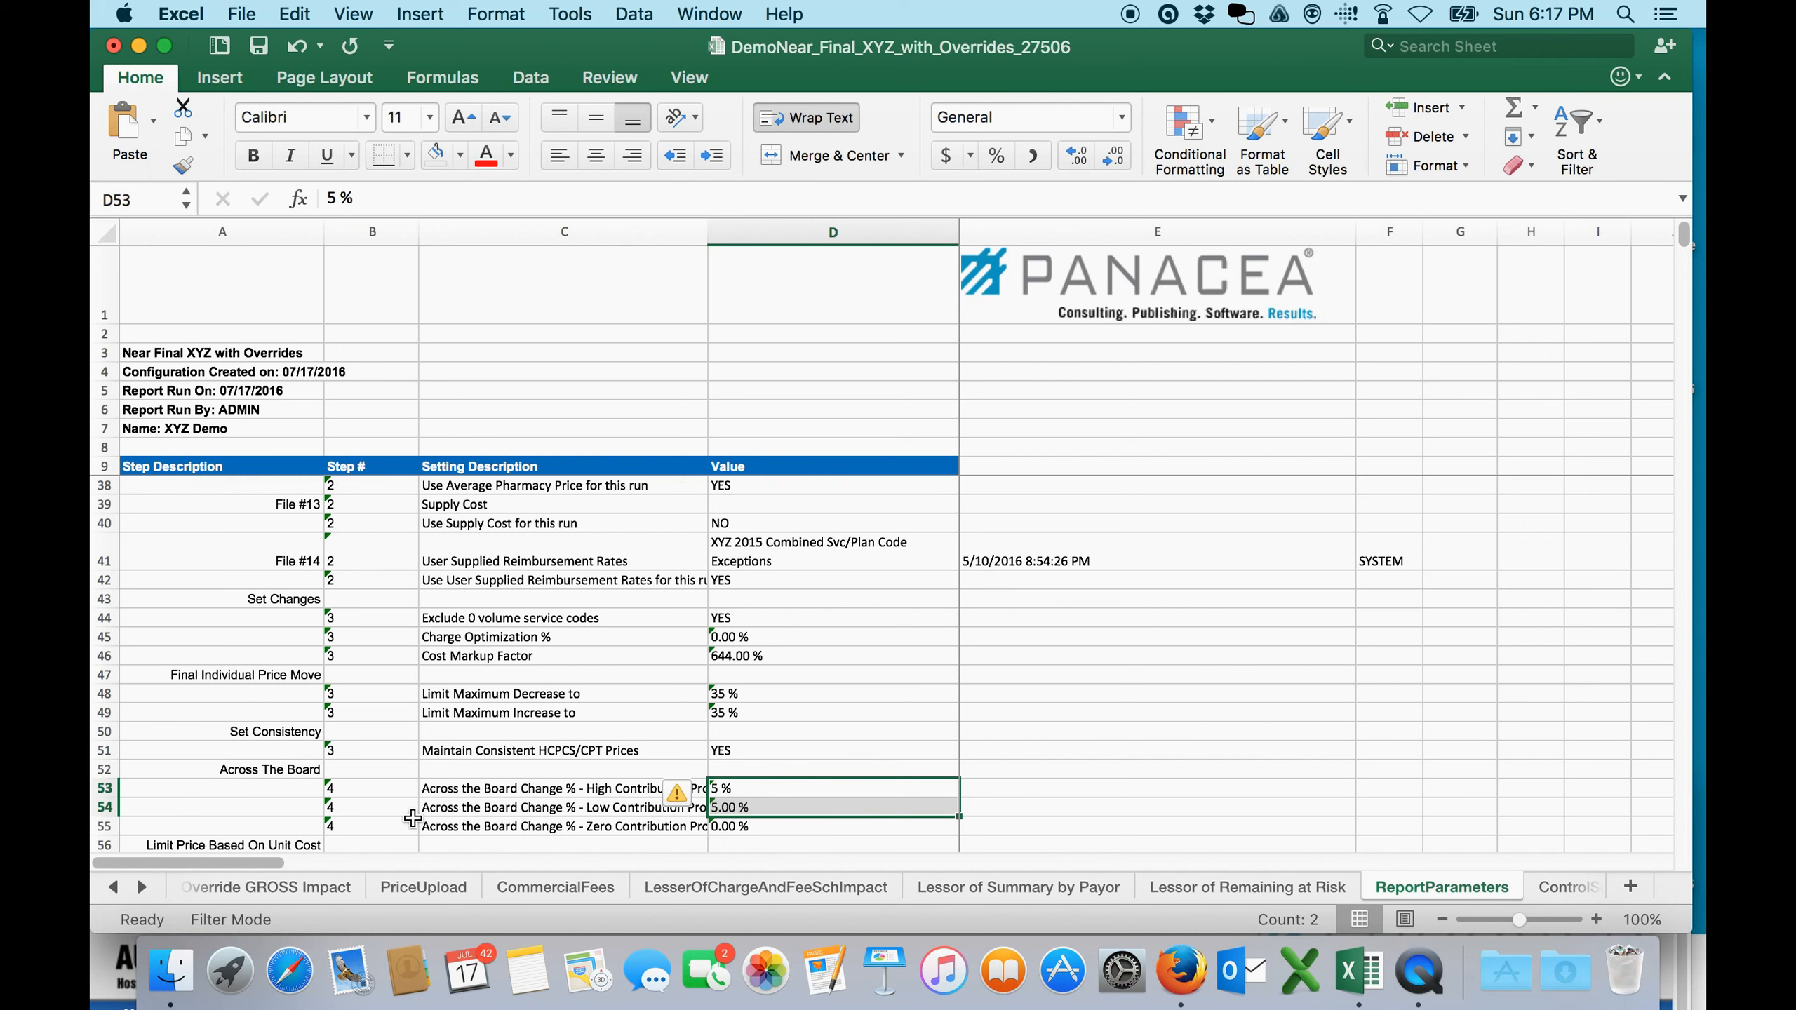
- Open the audit trail and examine its filtered services from the override columns back to the department, unit cost and price columns
click(971, 736)
click(115, 890)
click(115, 890)
click(115, 890)
click(115, 890)
click(115, 890)
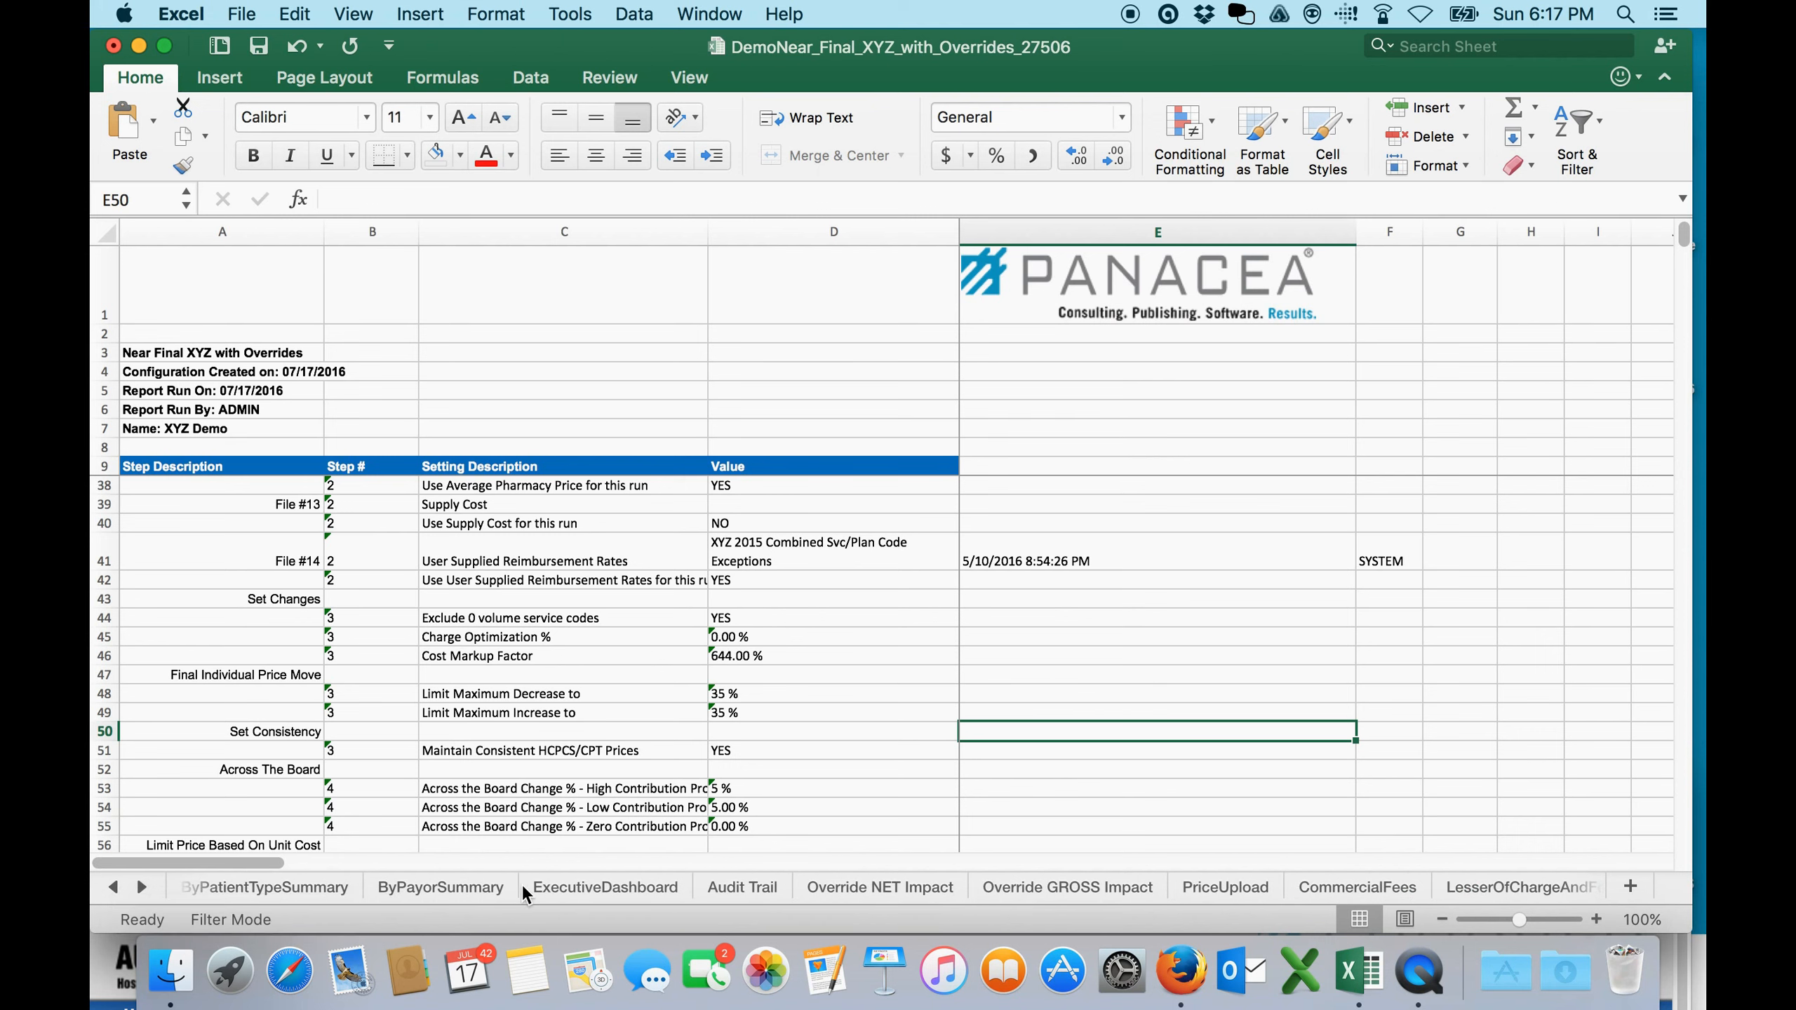
click(727, 884)
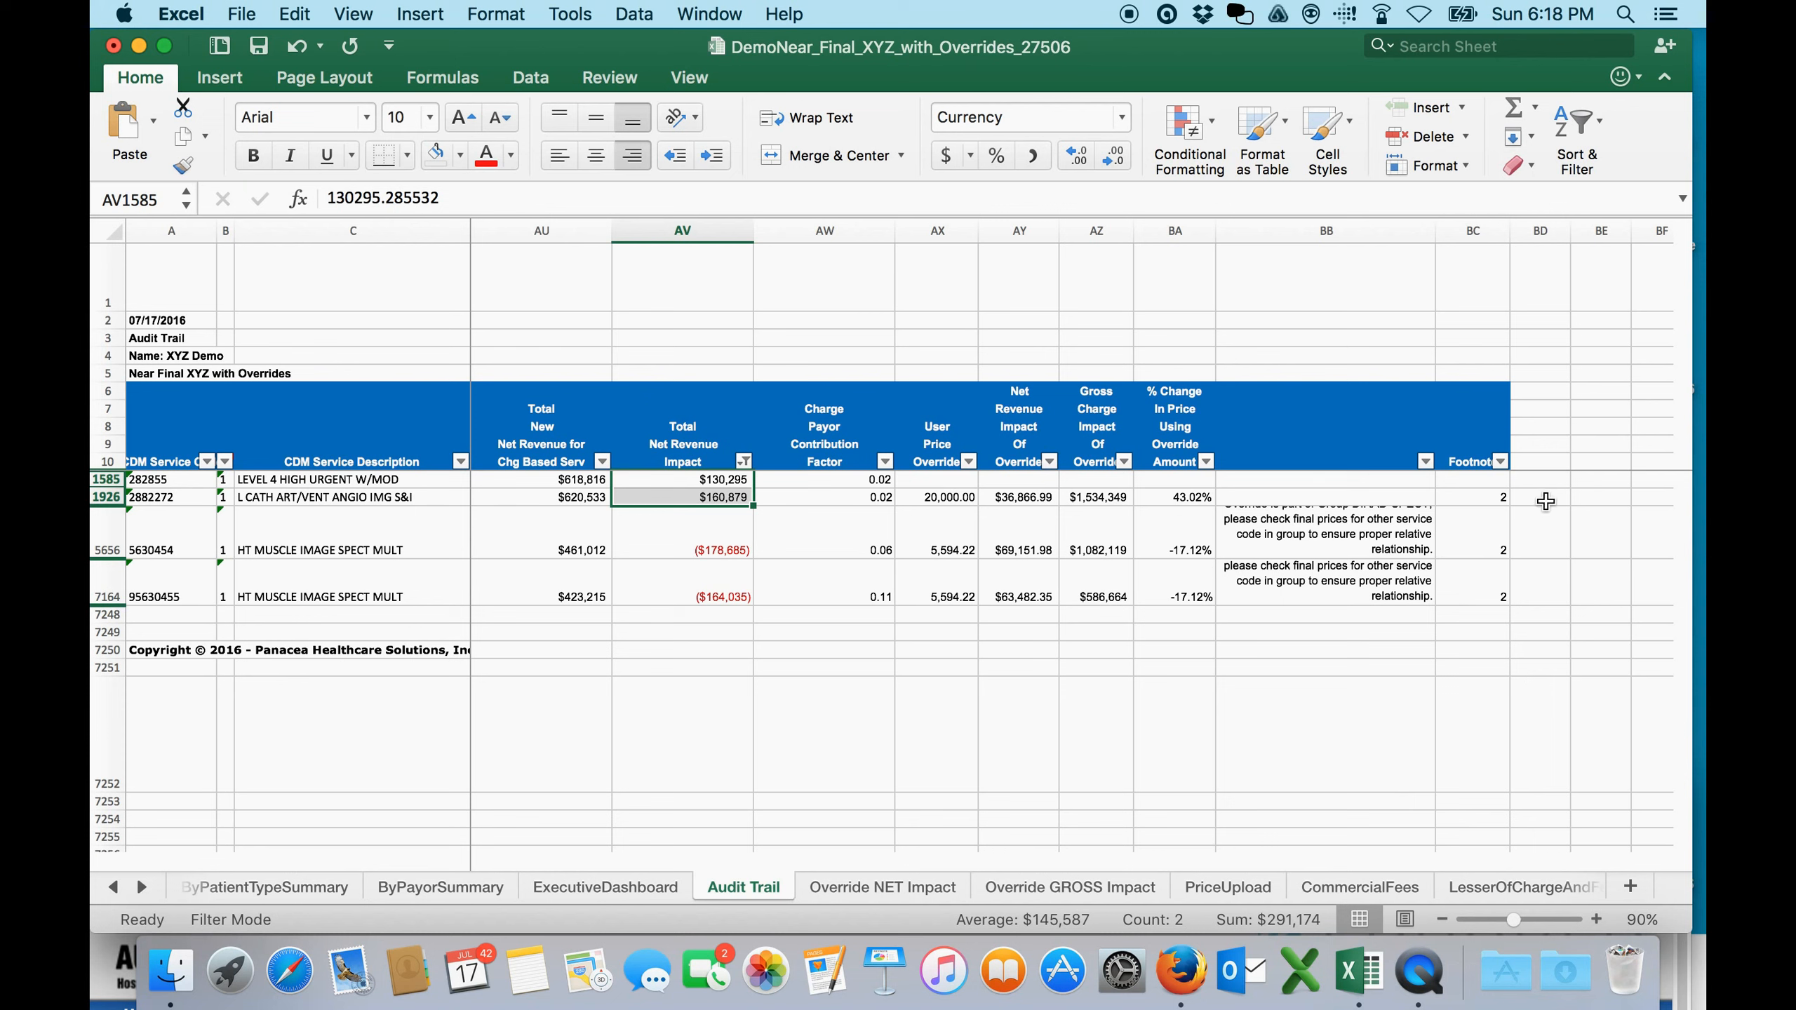
click(1556, 523)
key(Up)
key(Up)
key(Up)
key(Up)
key(Up)
key(Up)
key(Up)
key(Up)
key(Up)
key(Up)
key(Up)
key(Up)
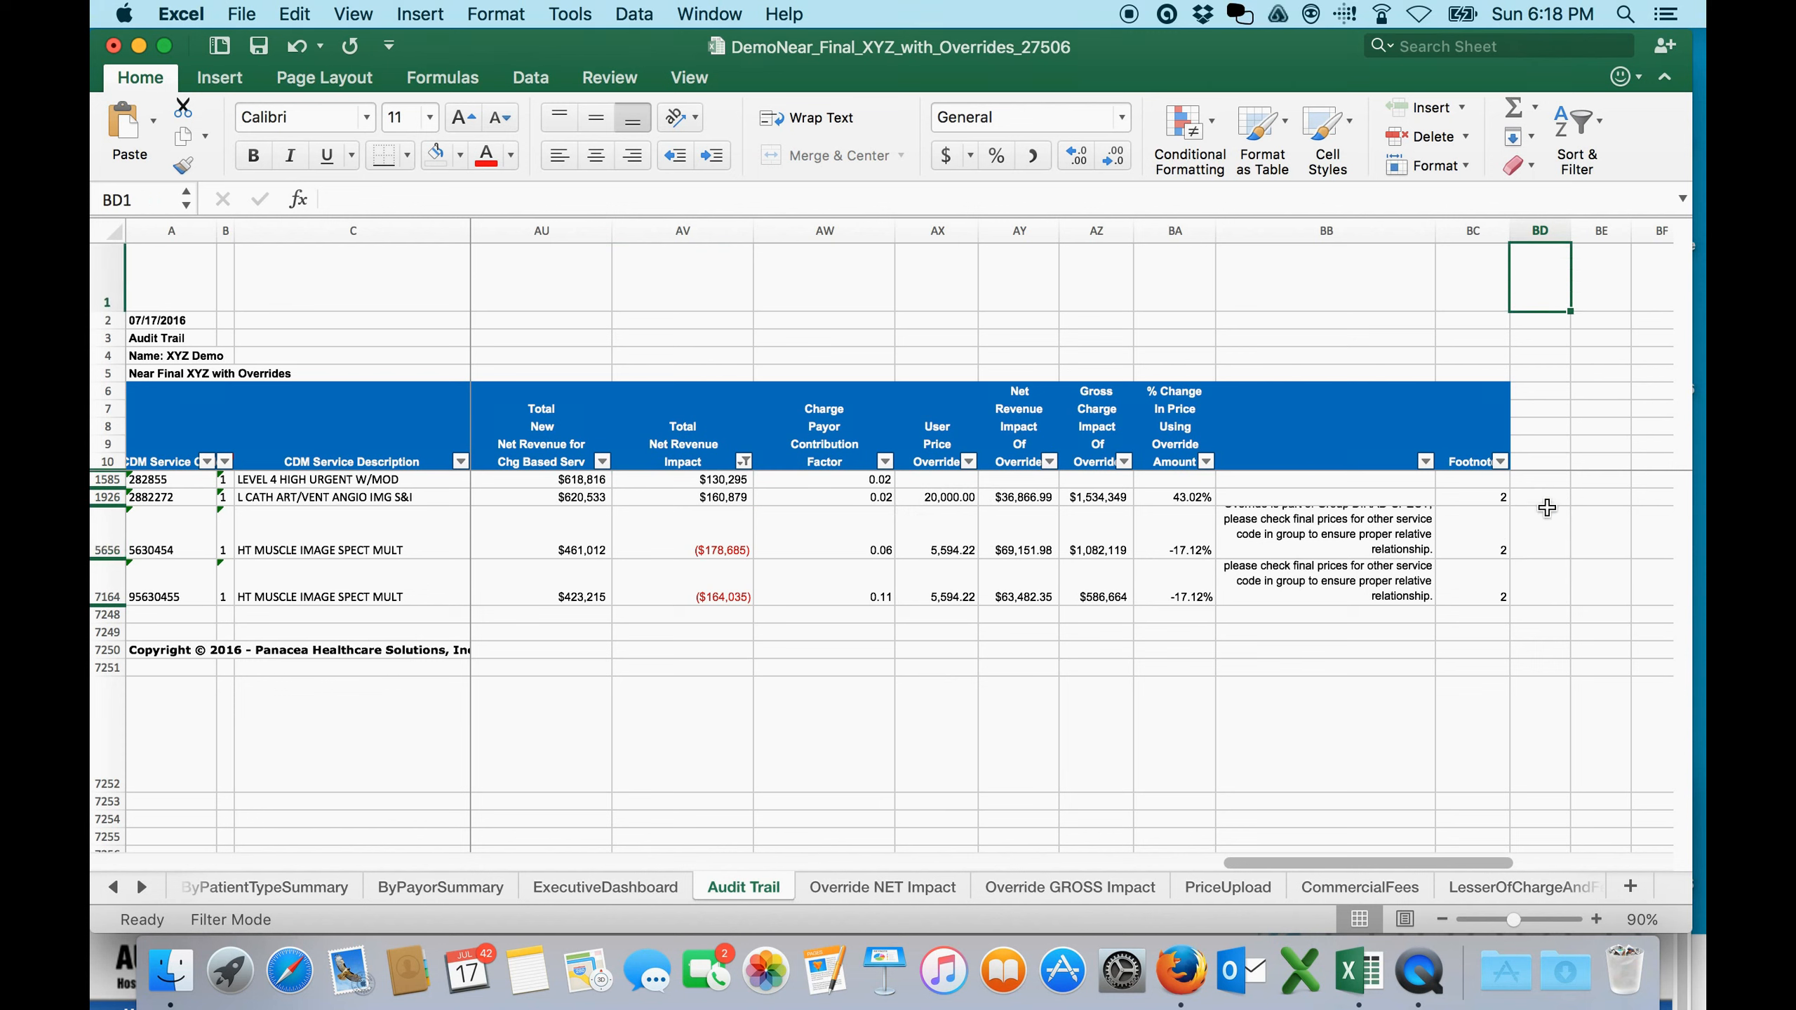
drag(1343, 865, 234, 856)
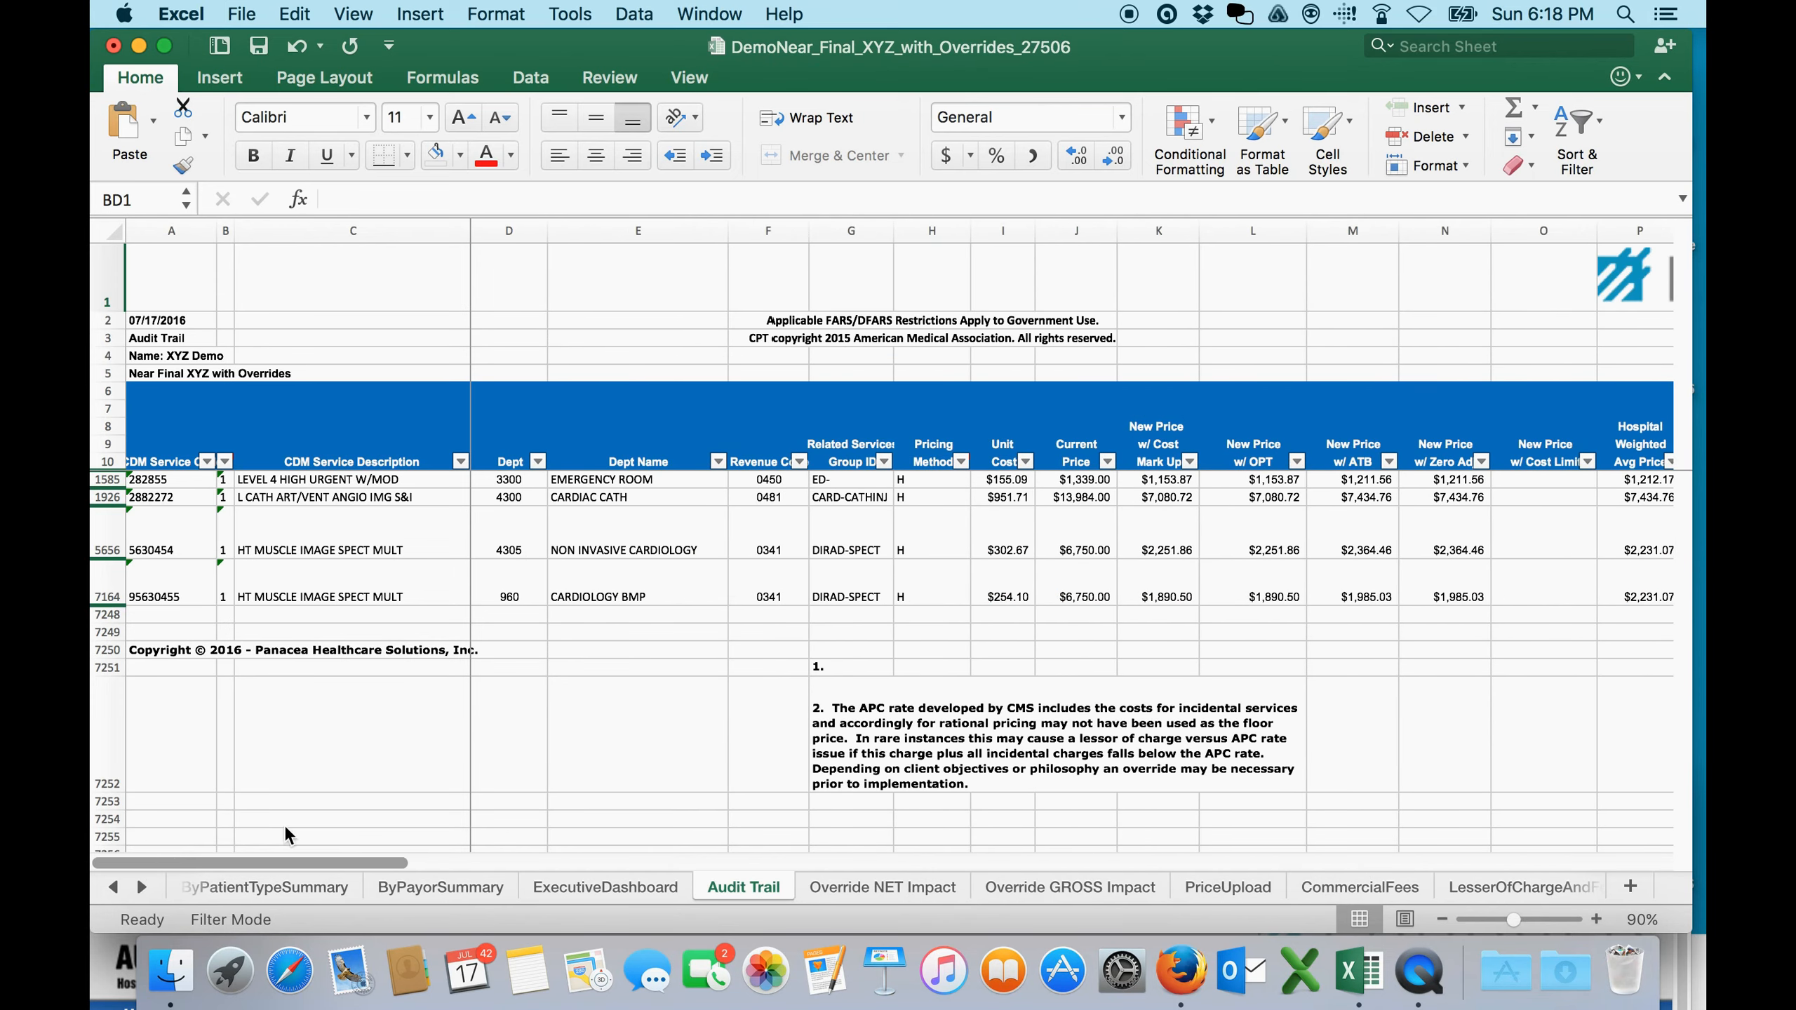
- Check the description, unit cost and current price of the LEVEL 4 HIGH URGENT W/MOD service in the audit trail
click(1014, 480)
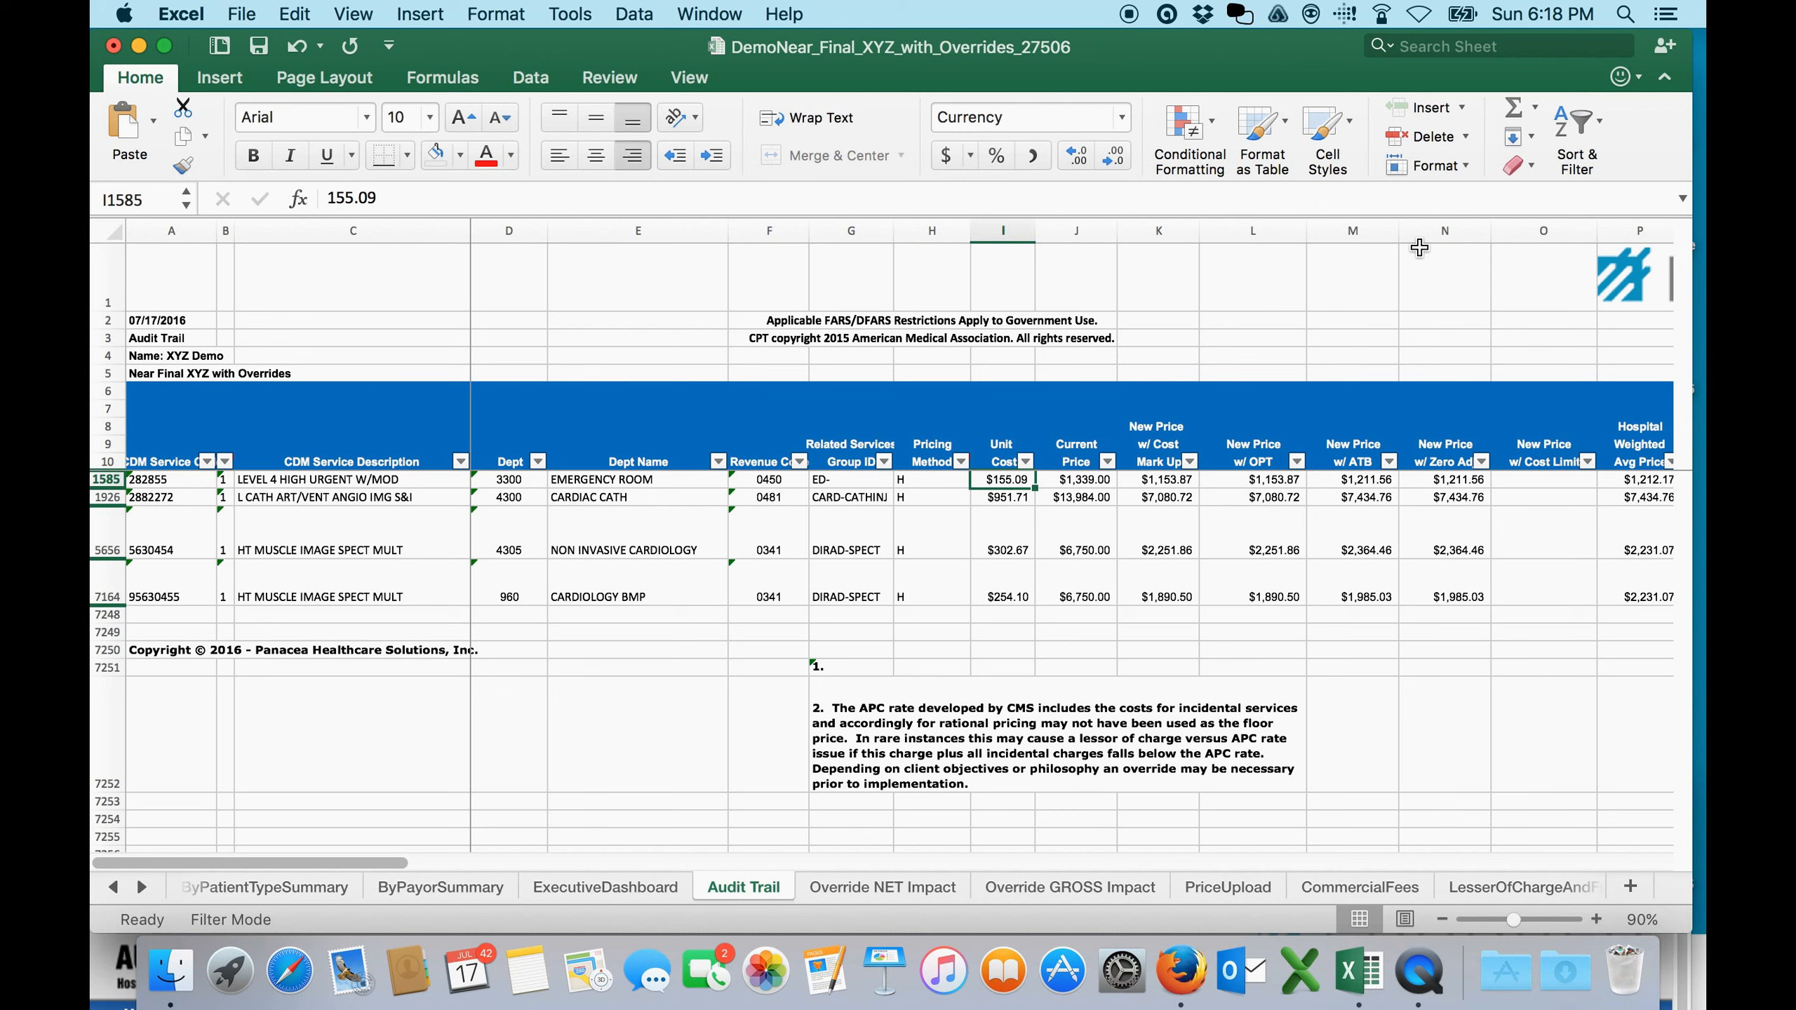
key(Left)
key(Left)
key(Left)
key(Left)
key(Left)
key(Left)
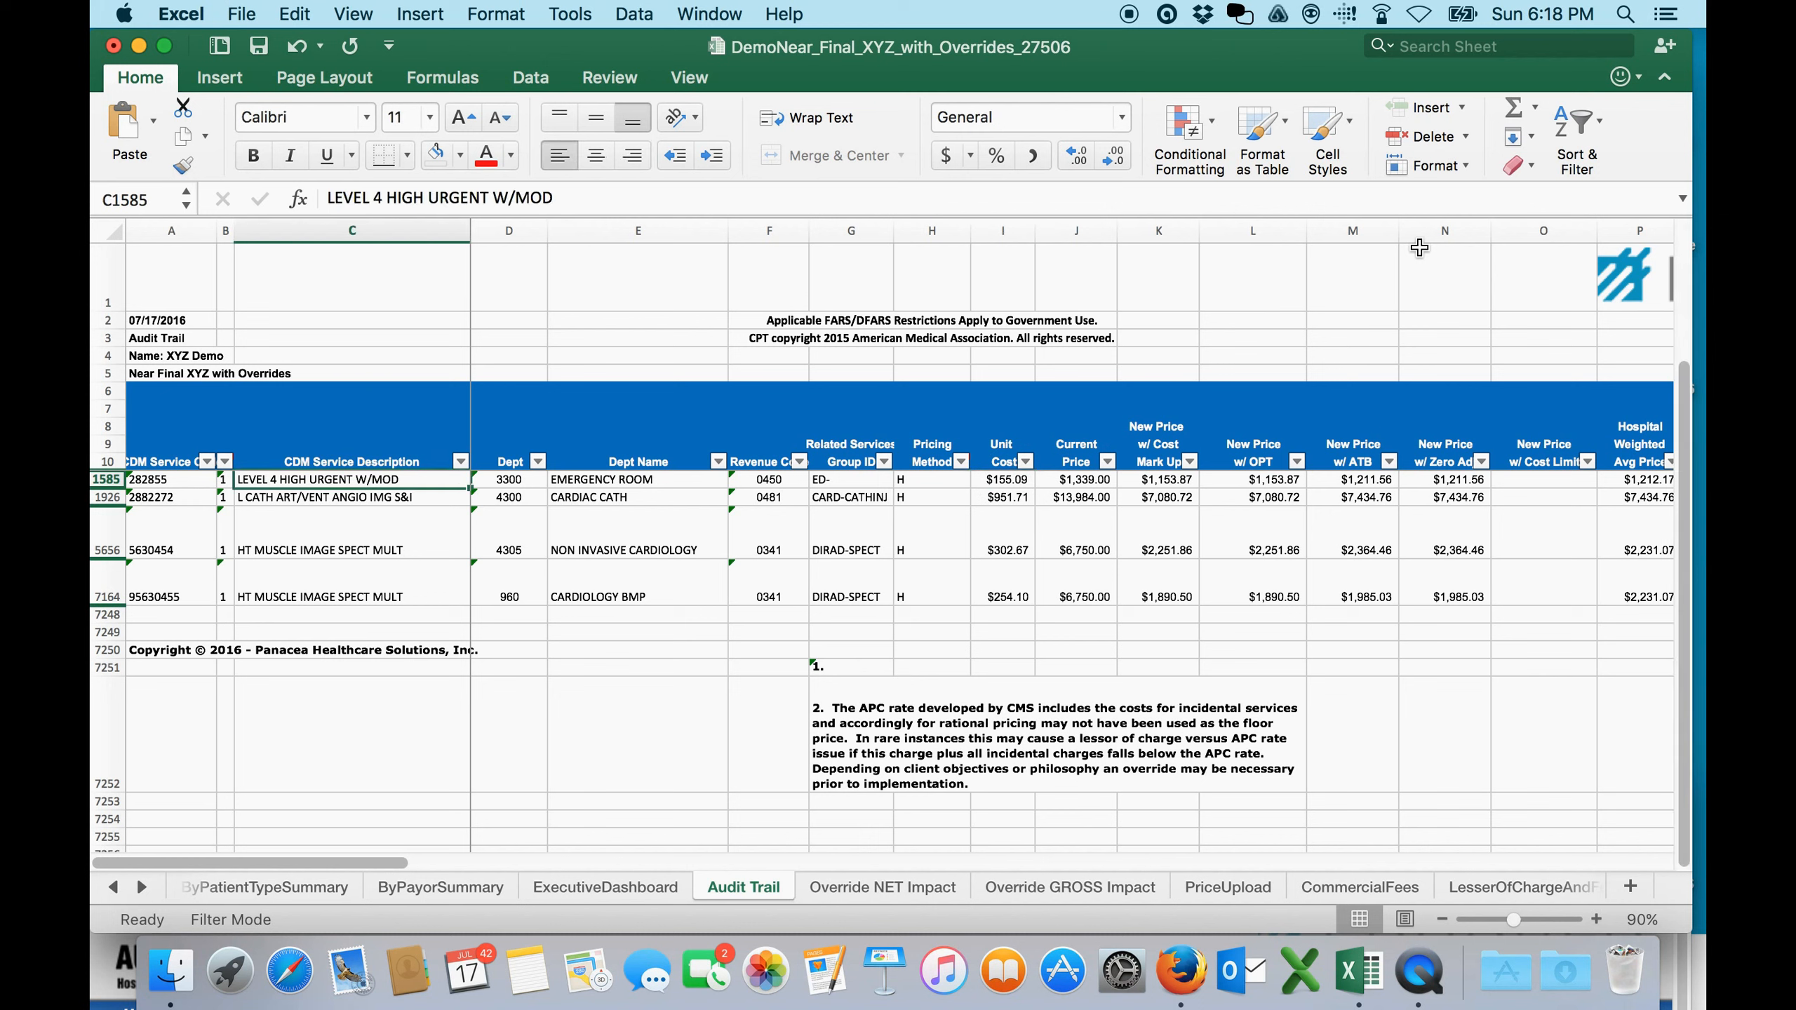
key(Right)
key(Right)
key(Right)
key(Right)
key(Right)
key(Right)
key(Right)
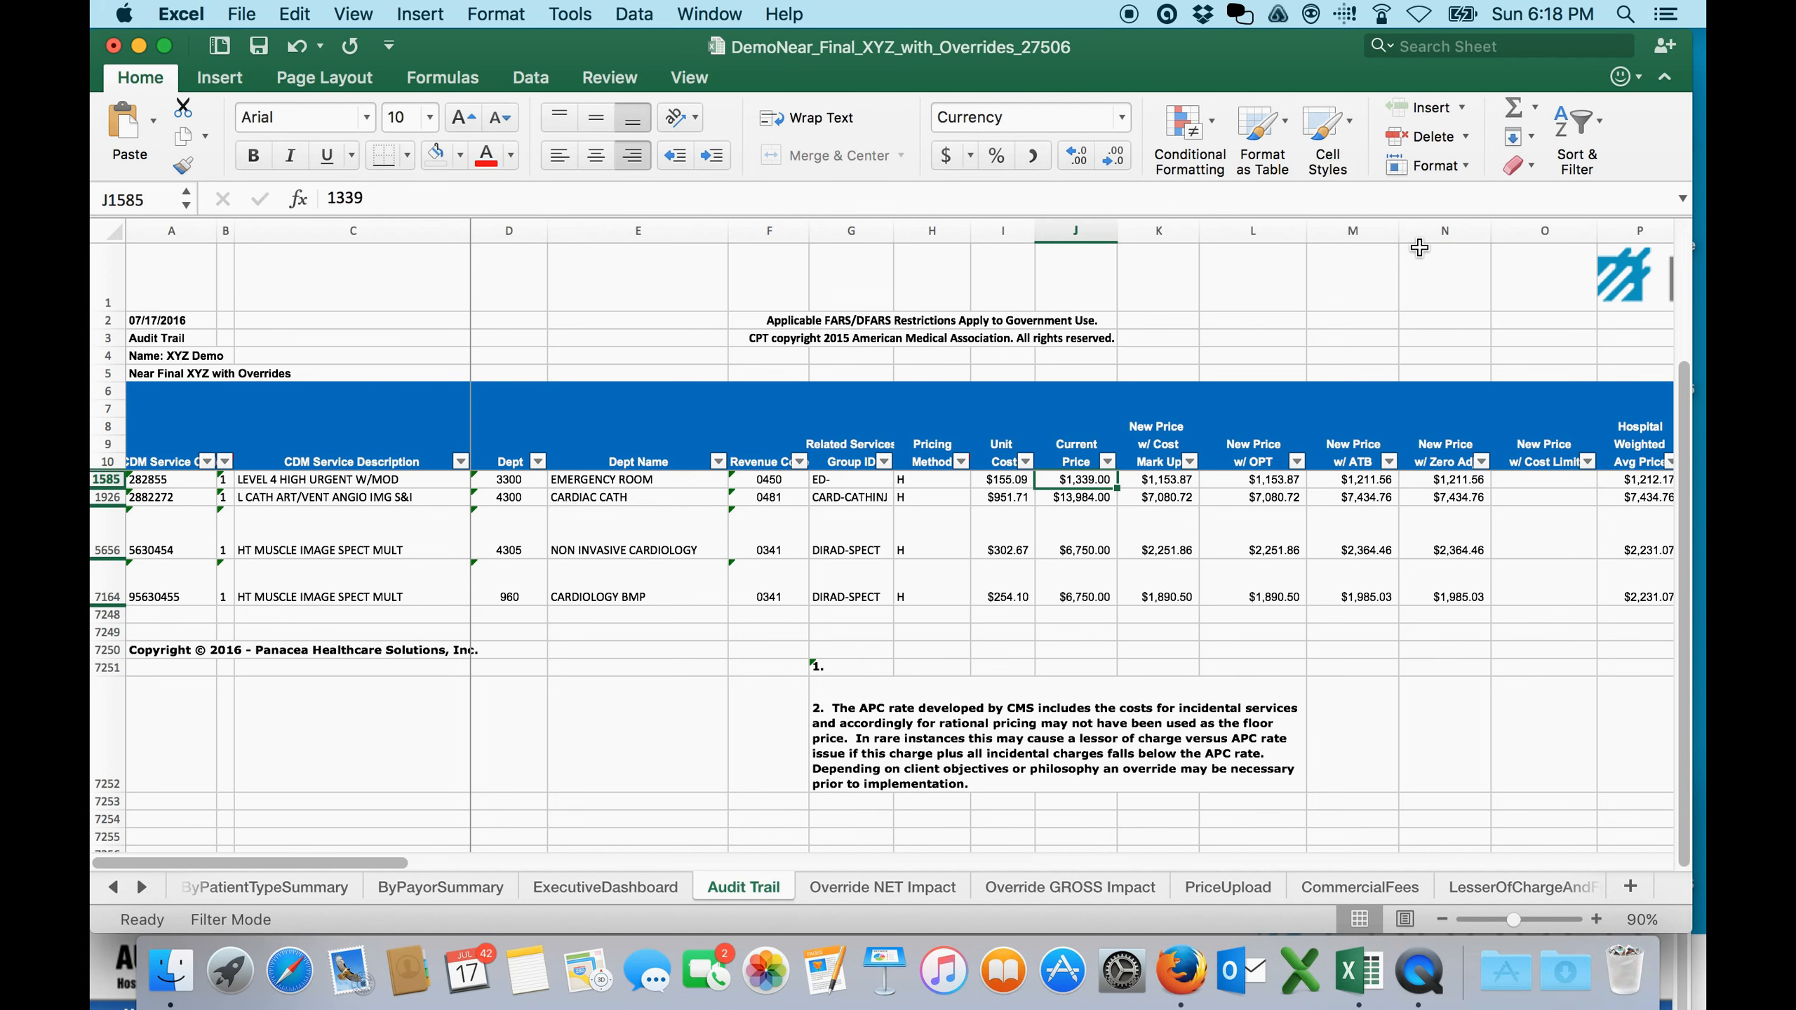
- Compare the emergency service's cost markup, across-the-board and peer group average prices with its current price
key(Right)
key(Right)
key(Right)
key(Right)
key(Right)
key(Right)
key(Right)
key(Right)
key(Left)
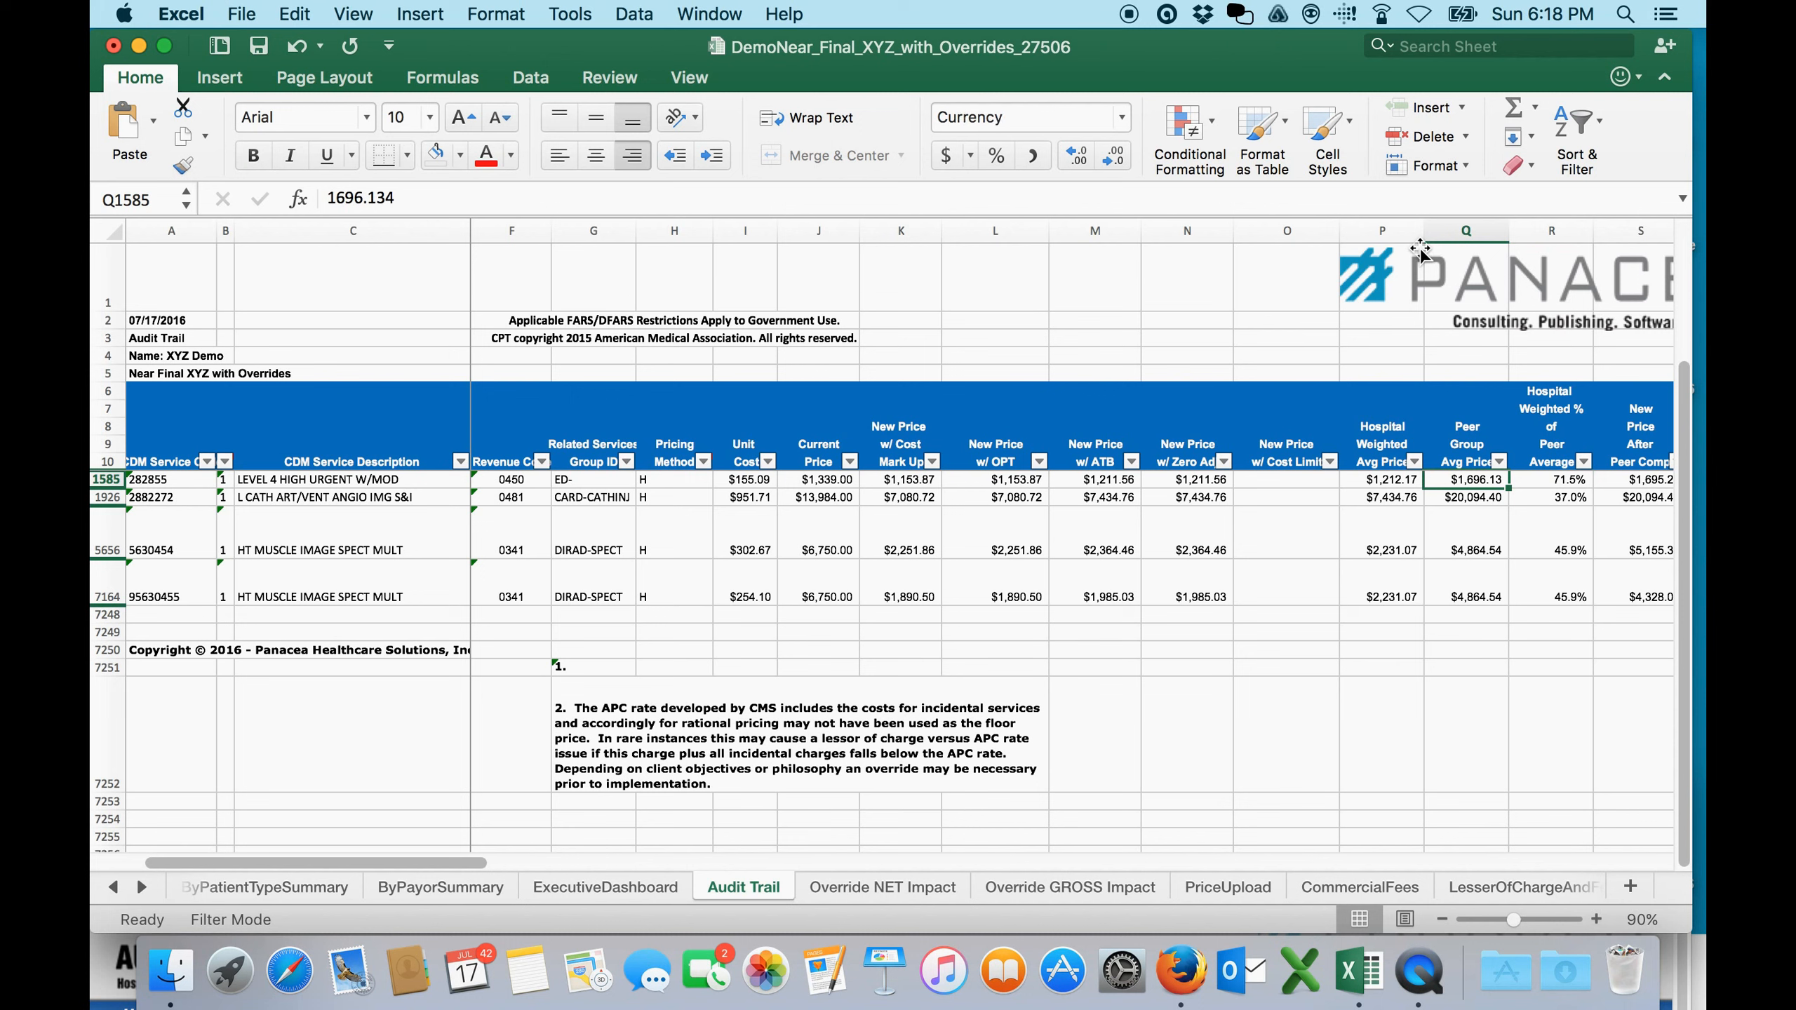
key(Left)
key(Left)
key(Left)
key(Left)
key(Left)
key(Left)
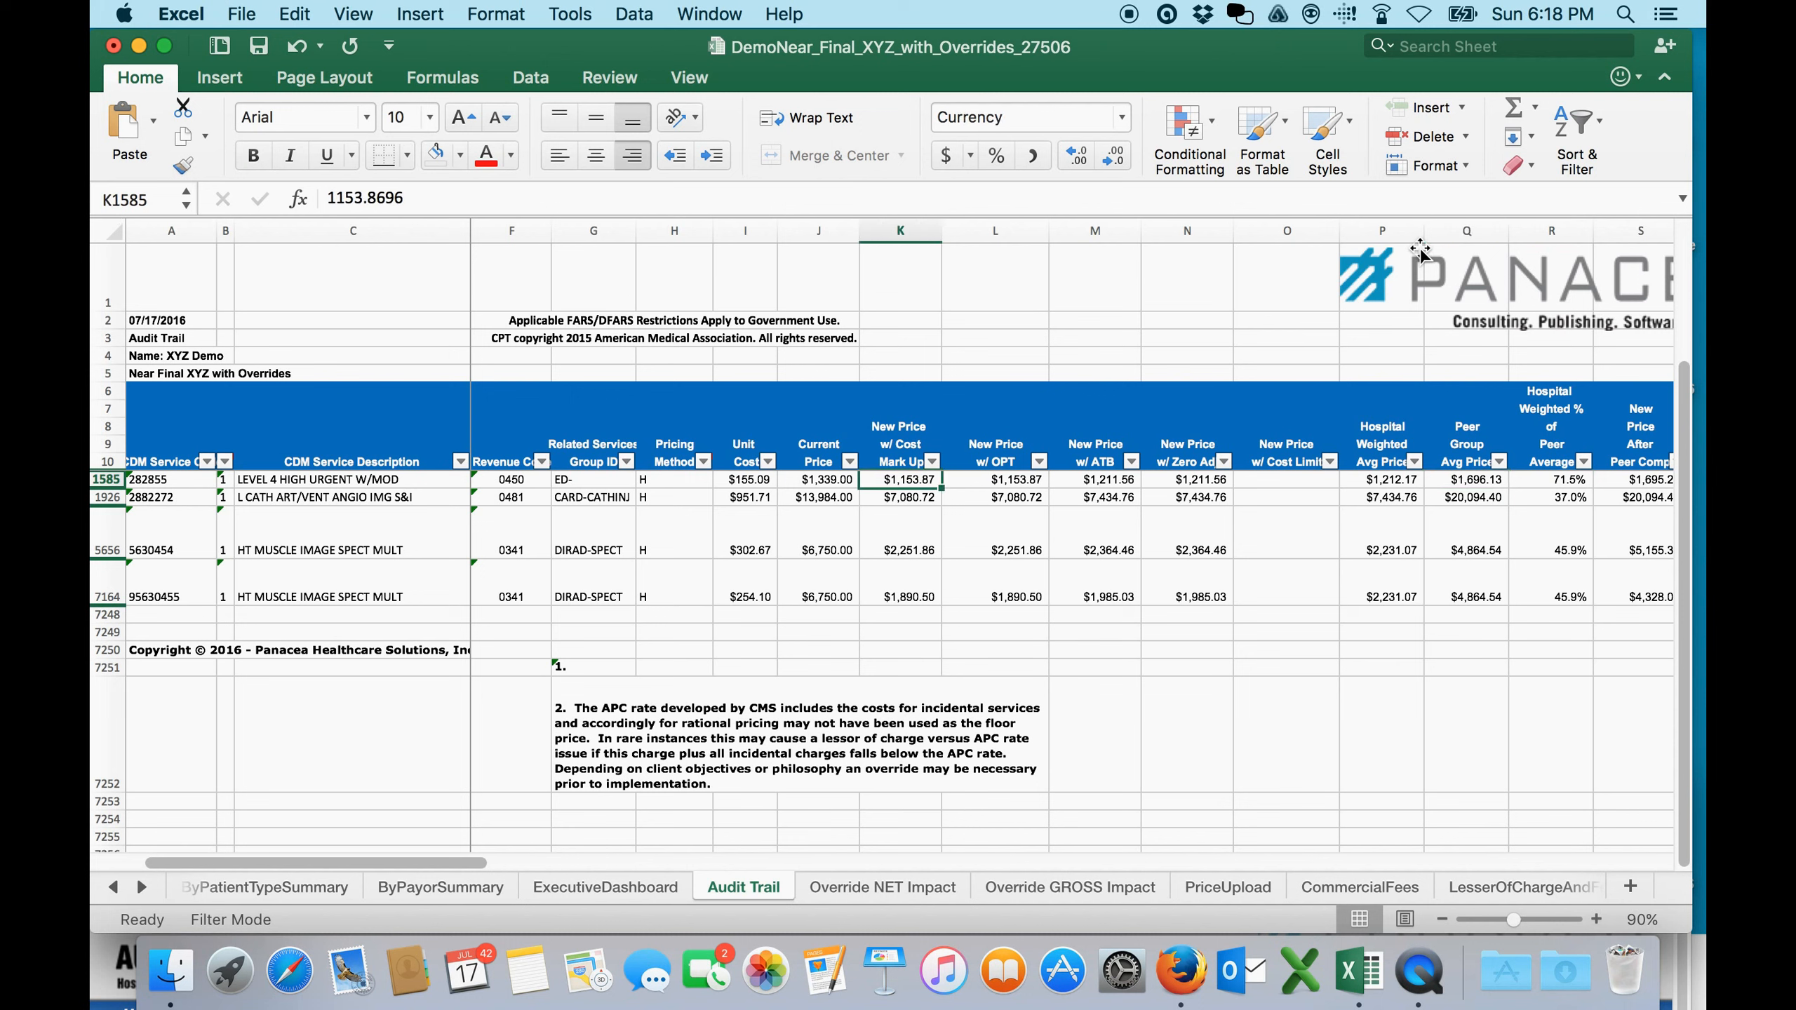
key(Left)
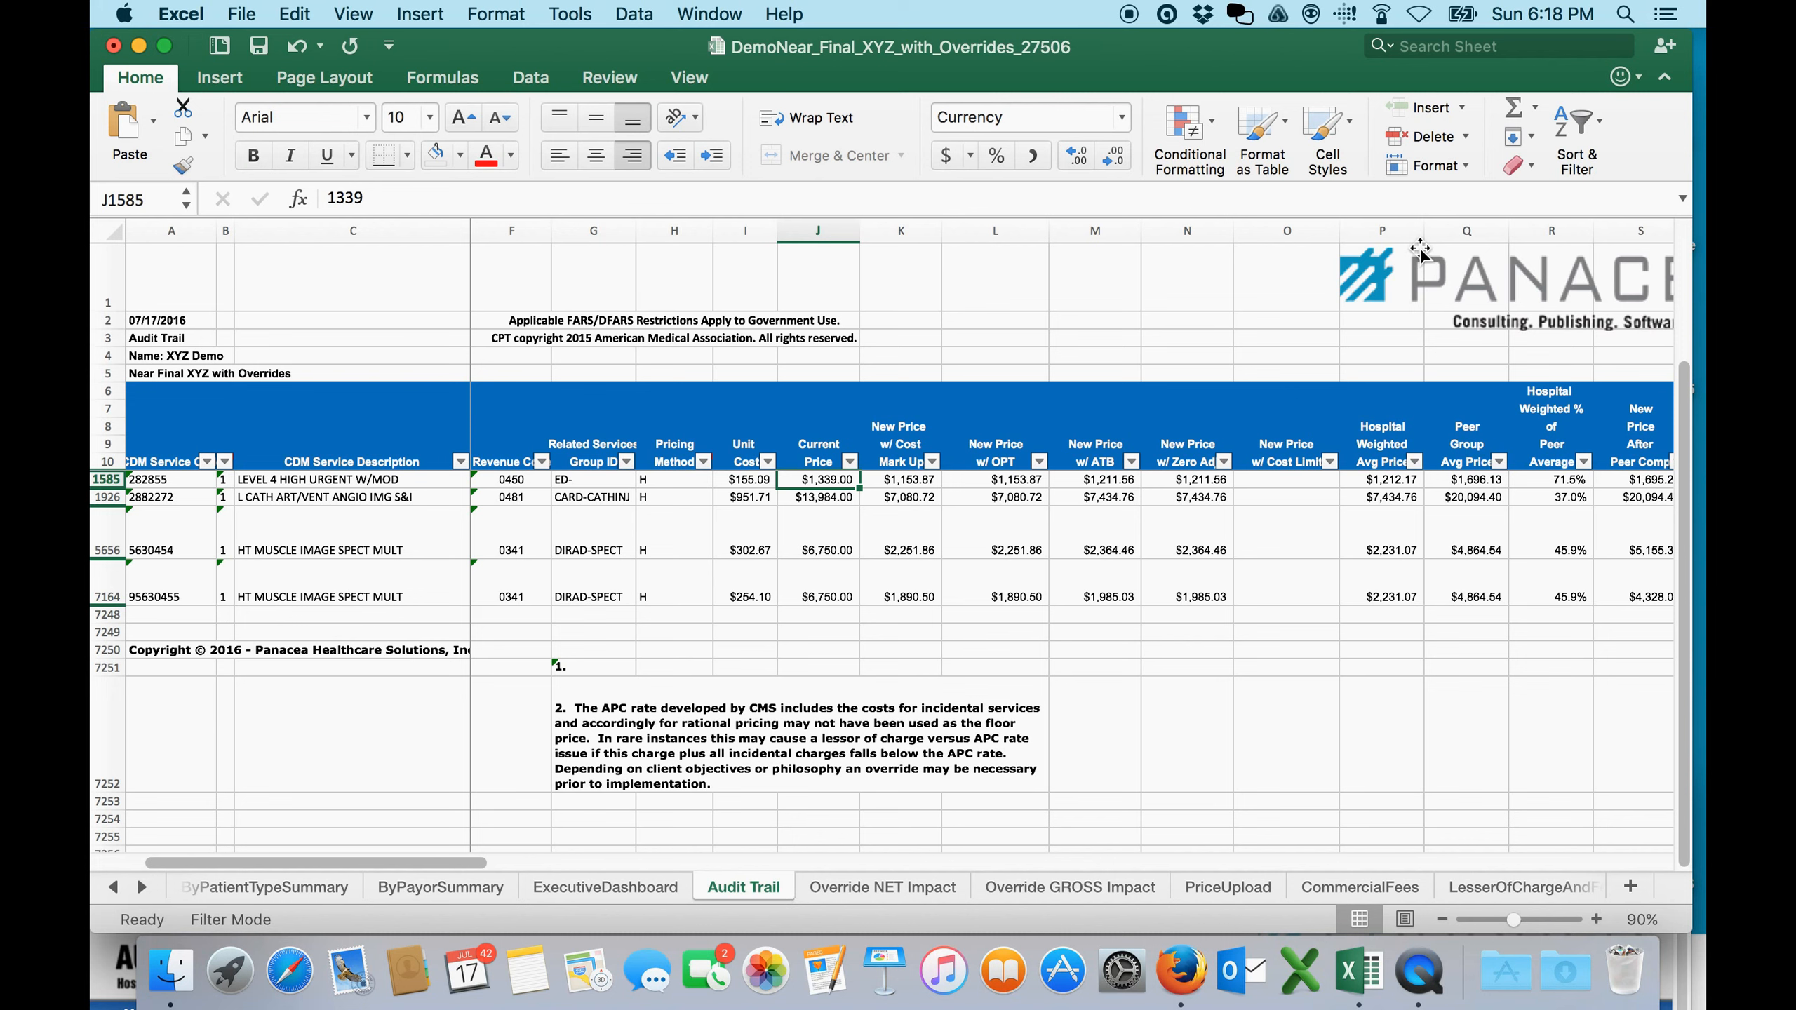
- Trace the emergency service's price from current price through peer comparison and fee schedule checks to the new price after movement
key(Right)
key(Right)
key(Right)
key(Right)
key(Right)
key(Right)
key(Right)
key(Right)
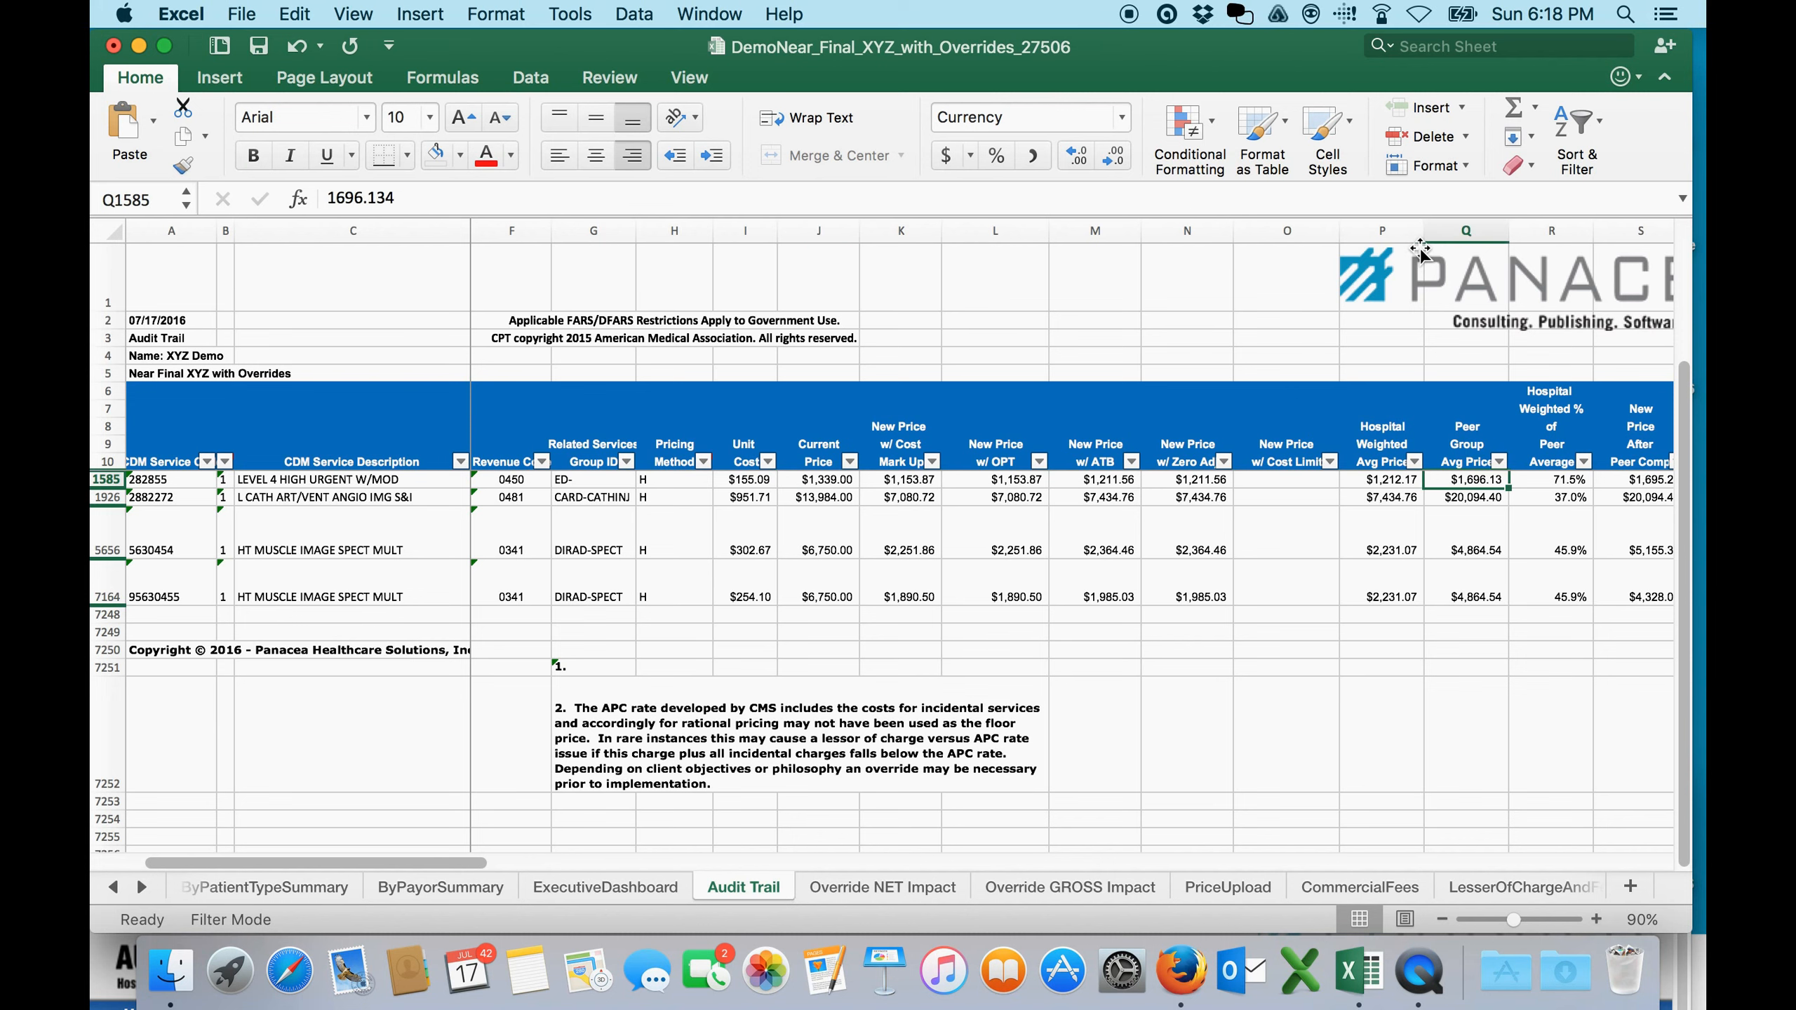
key(Right)
key(Right)
key(Right)
key(Right)
key(Right)
key(Right)
key(Right)
key(Right)
key(Right)
key(Right)
key(Right)
key(Right)
key(Right)
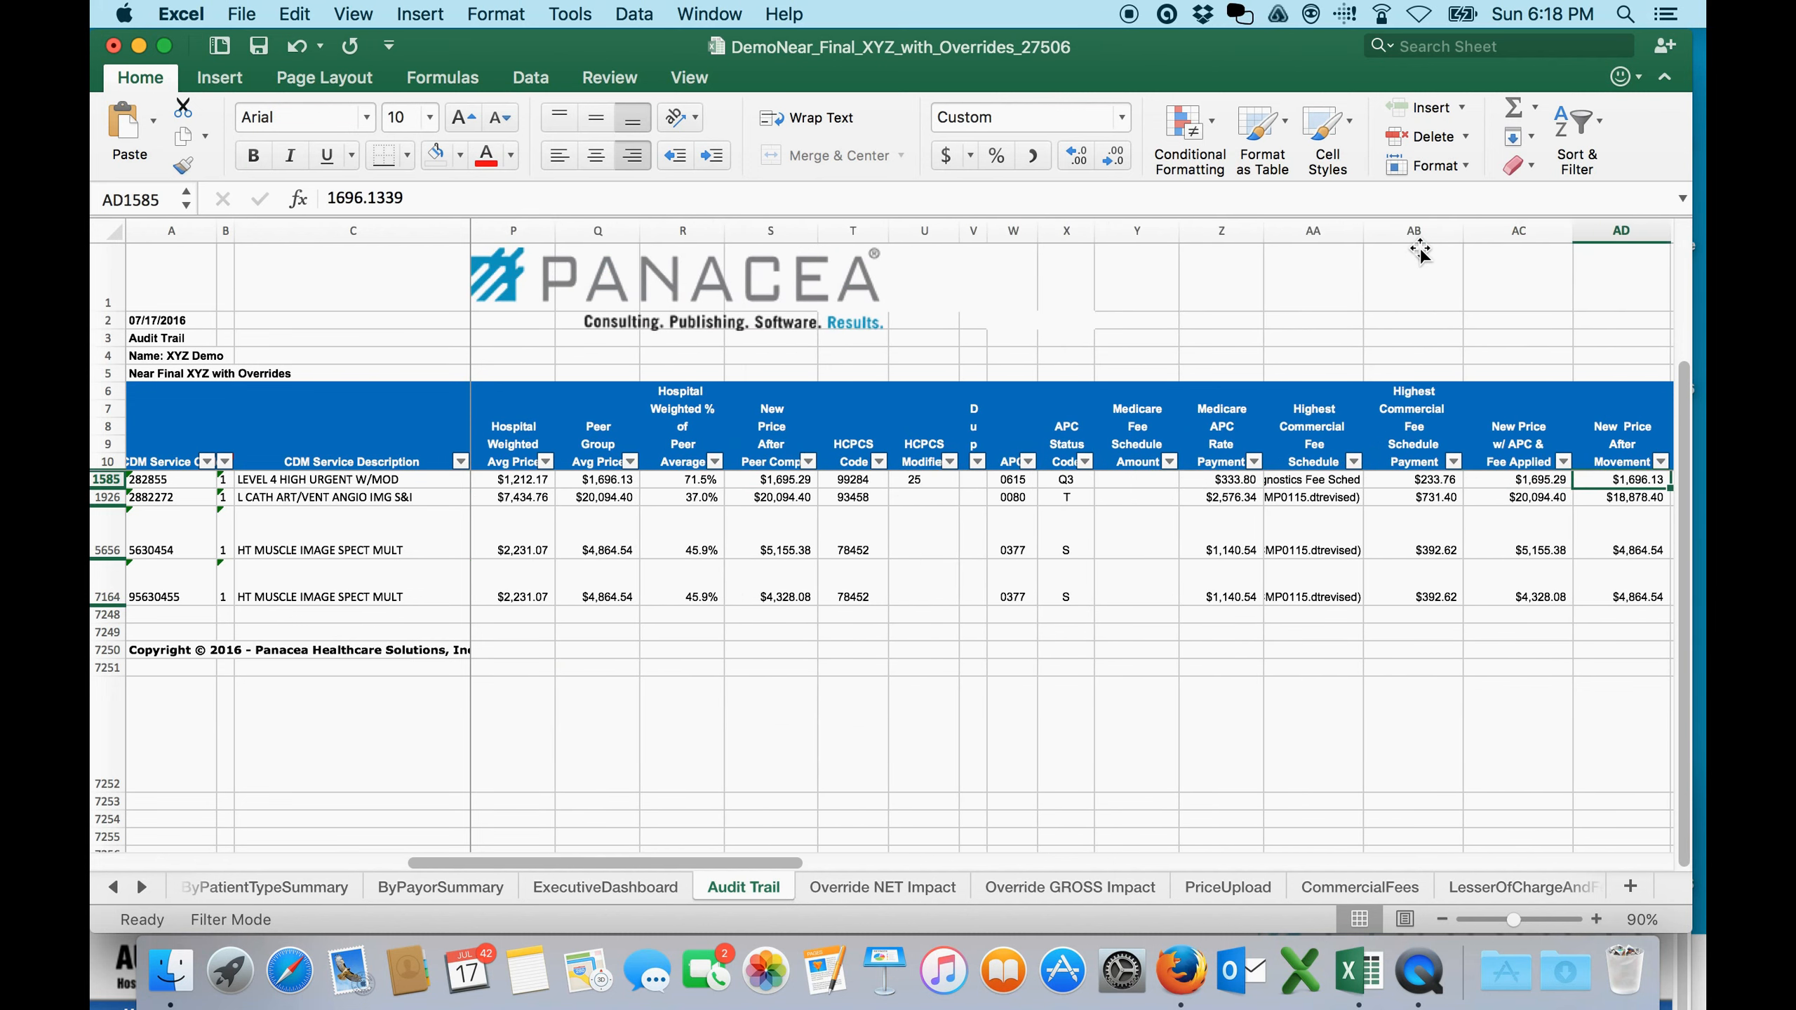
- Examine the emergency service's final price after user adjustment, its price change and its percentage change
key(Right)
key(Right)
key(Right)
key(Right)
key(Right)
key(Right)
key(Left)
key(Left)
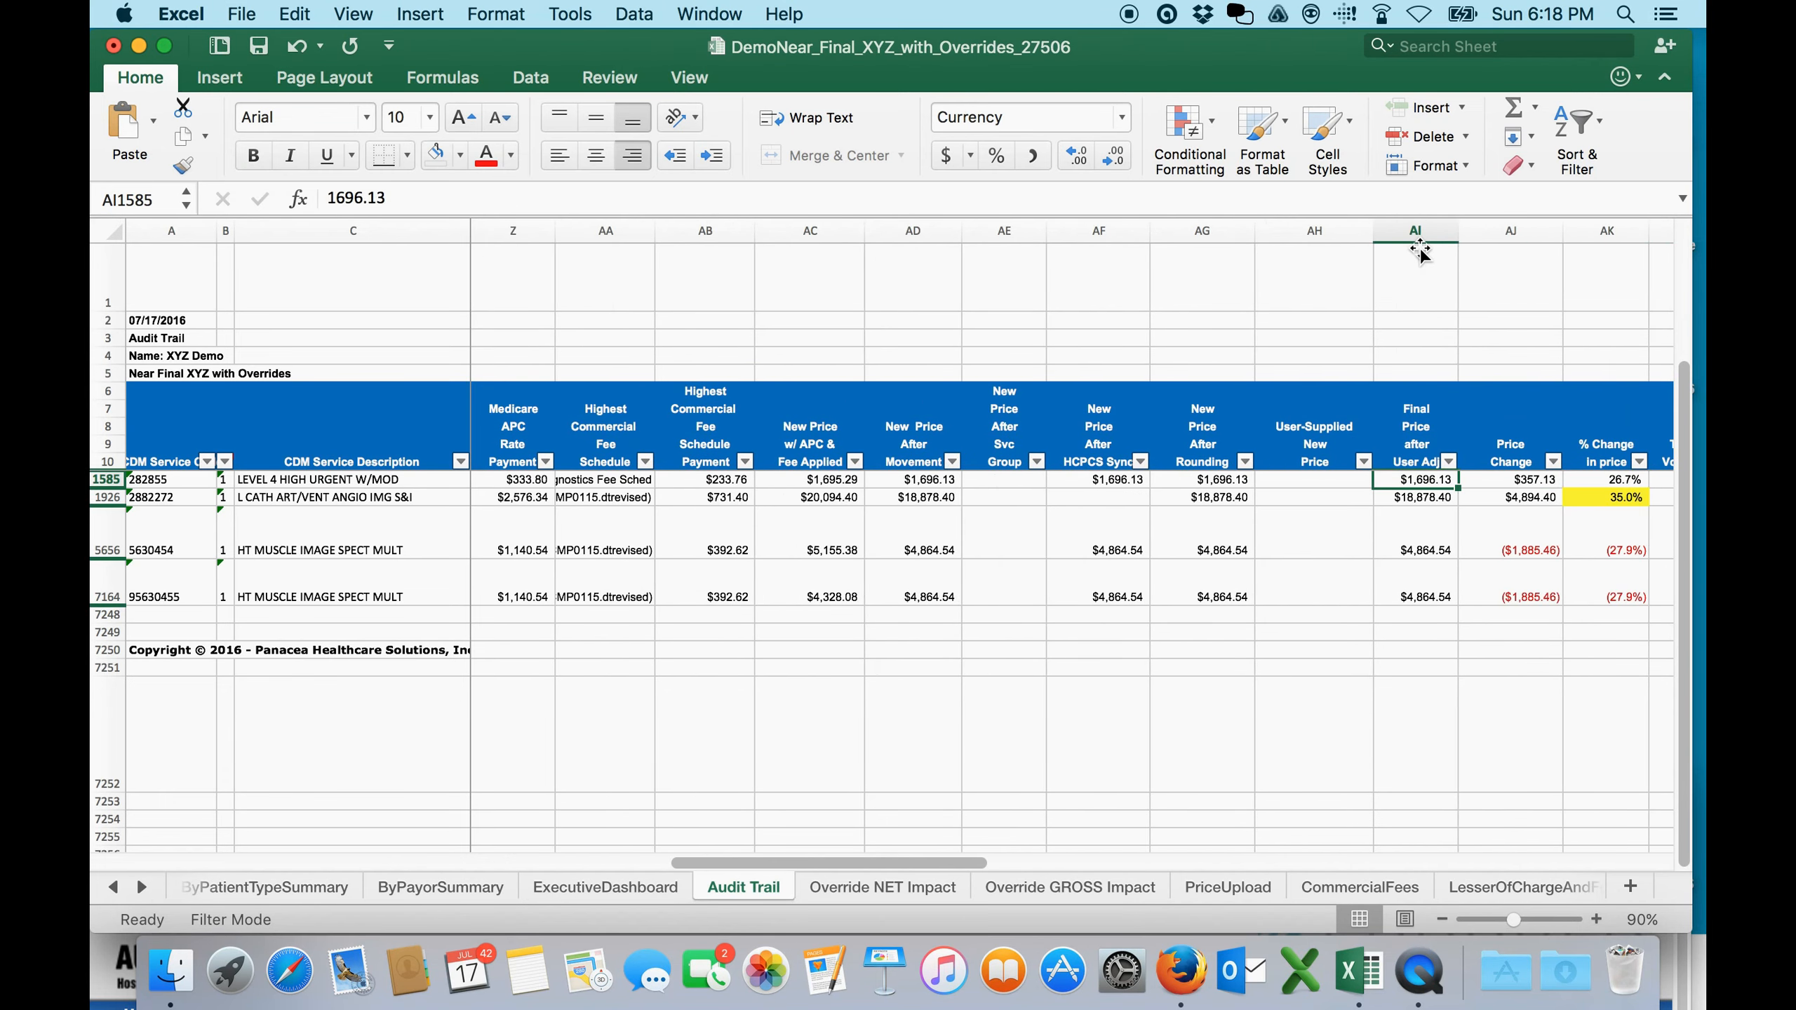
key(Right)
key(Right)
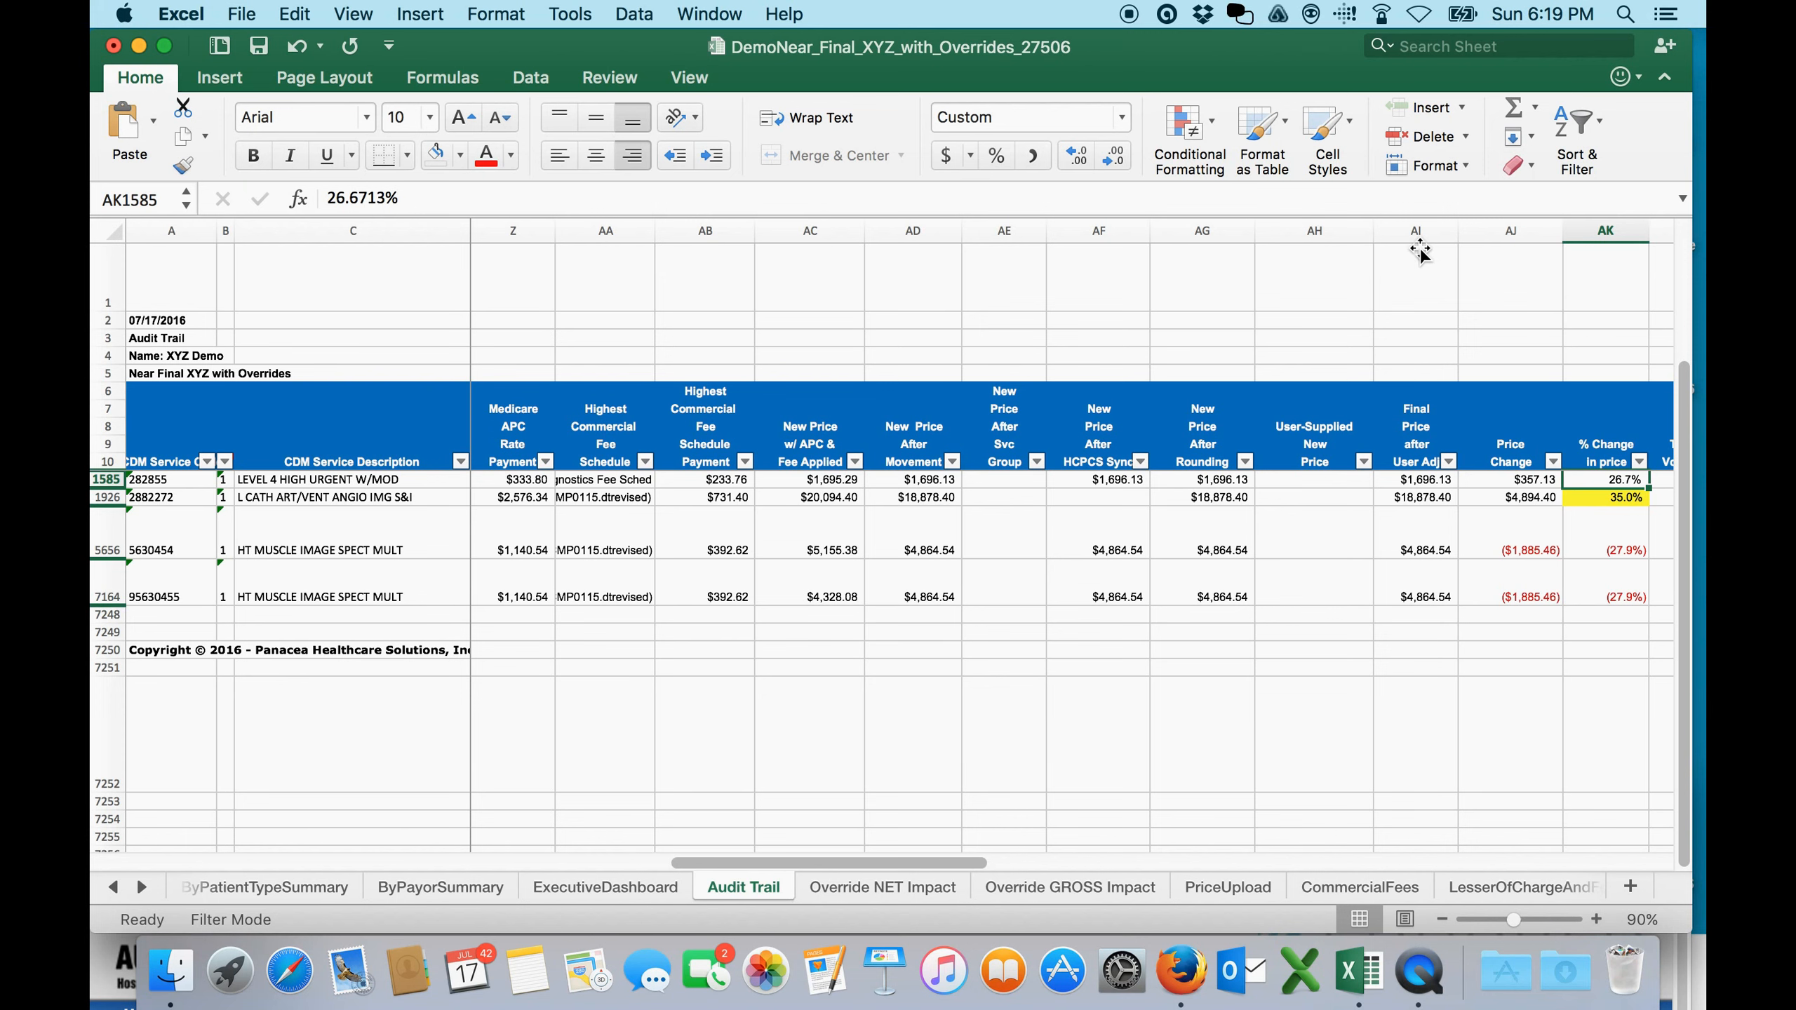
- Examine the emergency service's total volume, gross revenue, net revenue impact and charge payor contribution factor
key(Right)
key(Right)
key(Right)
key(Right)
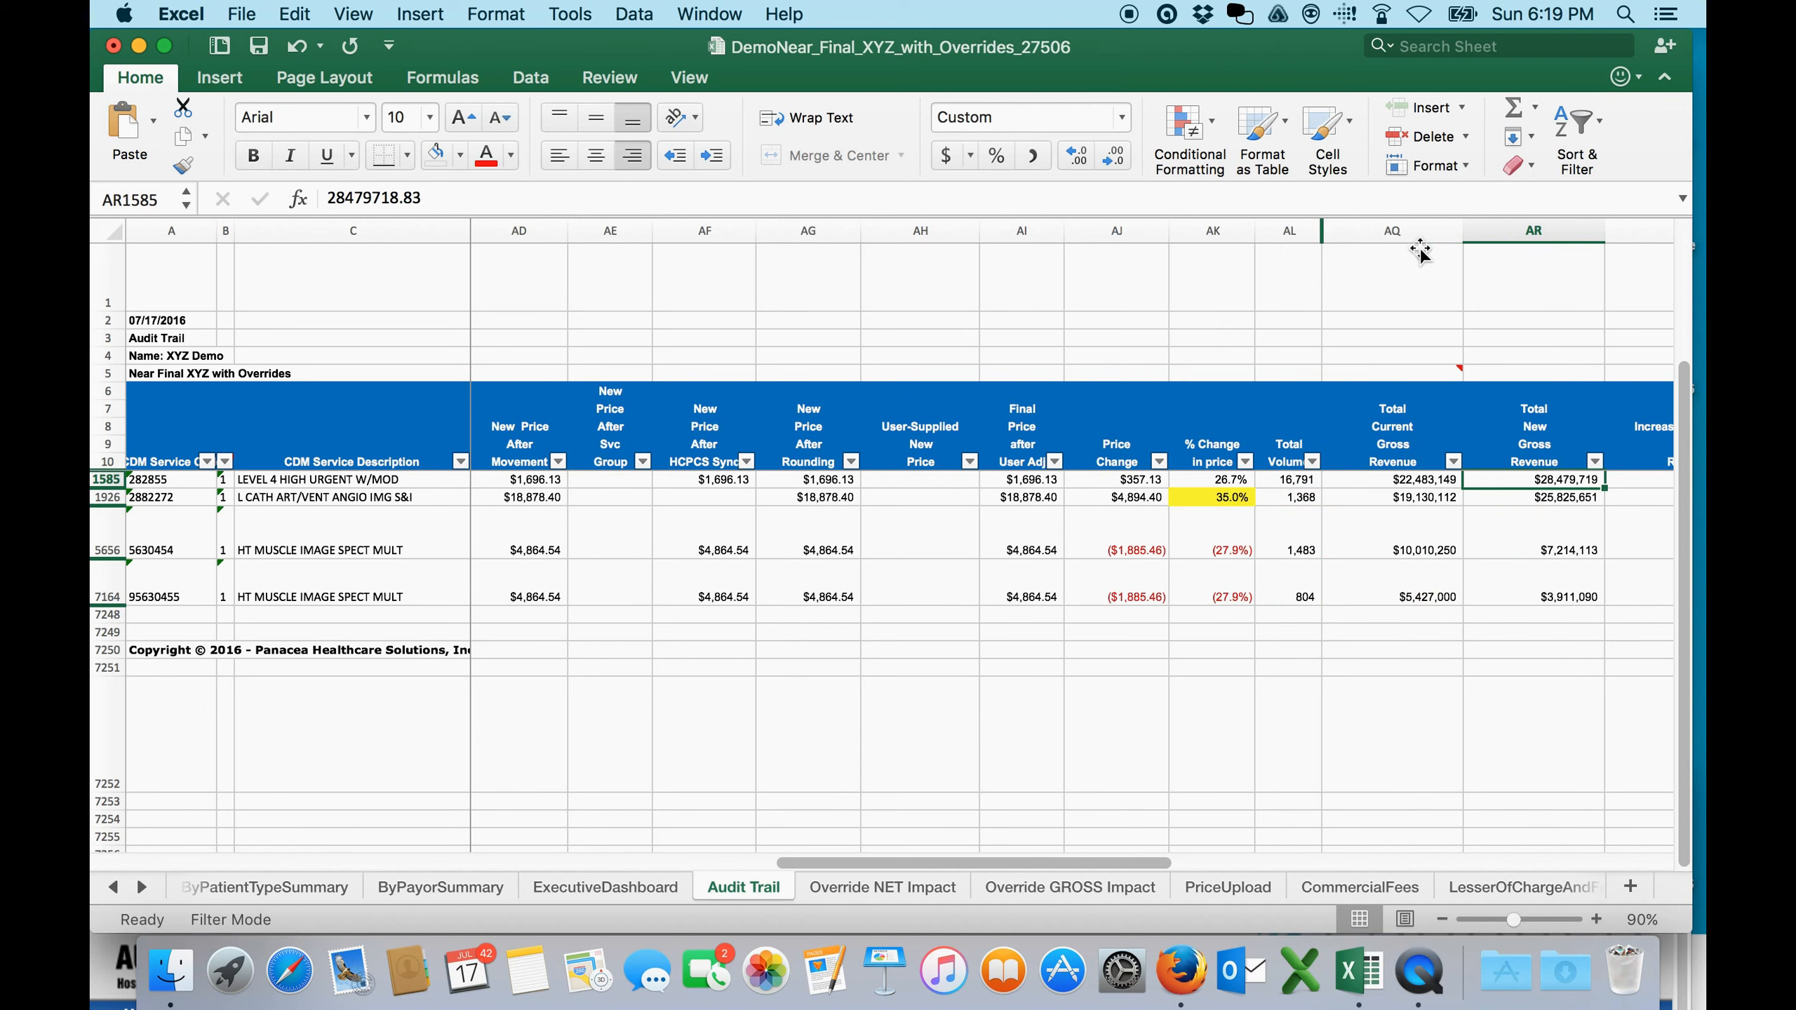
key(Right)
key(Right)
key(Right)
key(Right)
key(Right)
key(Right)
key(Right)
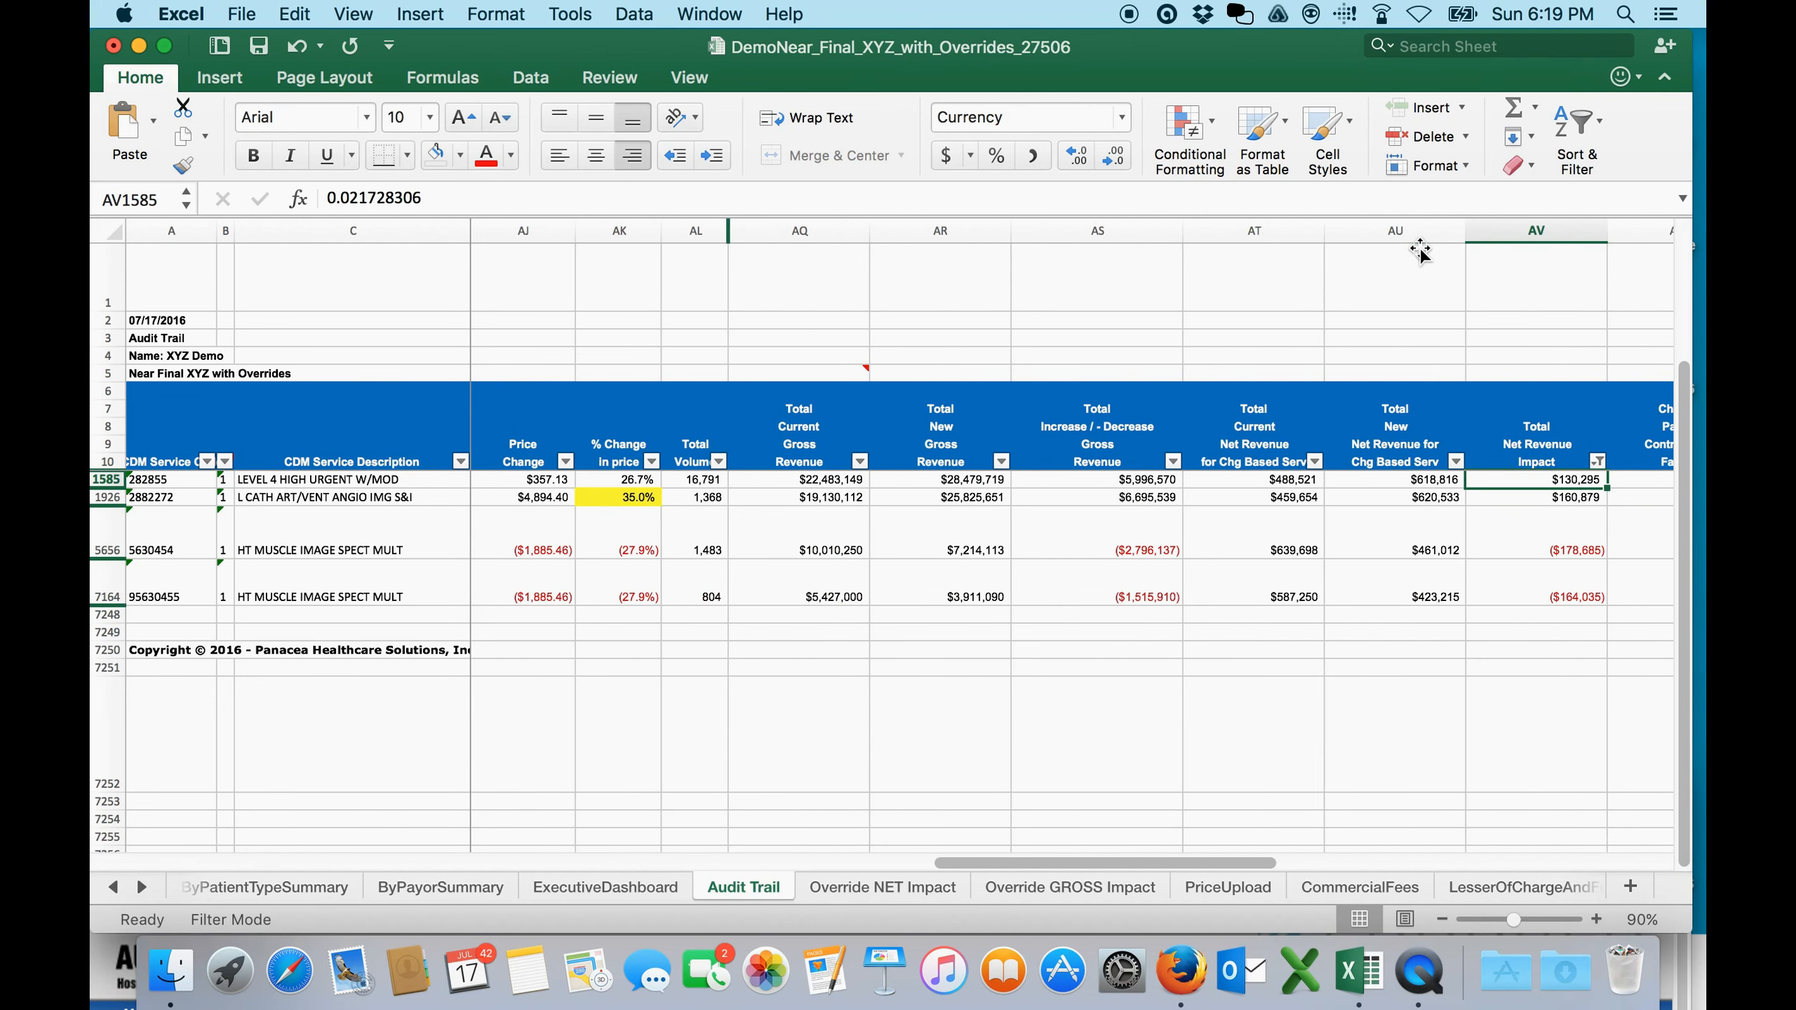
key(Left)
key(Left)
key(Left)
key(Left)
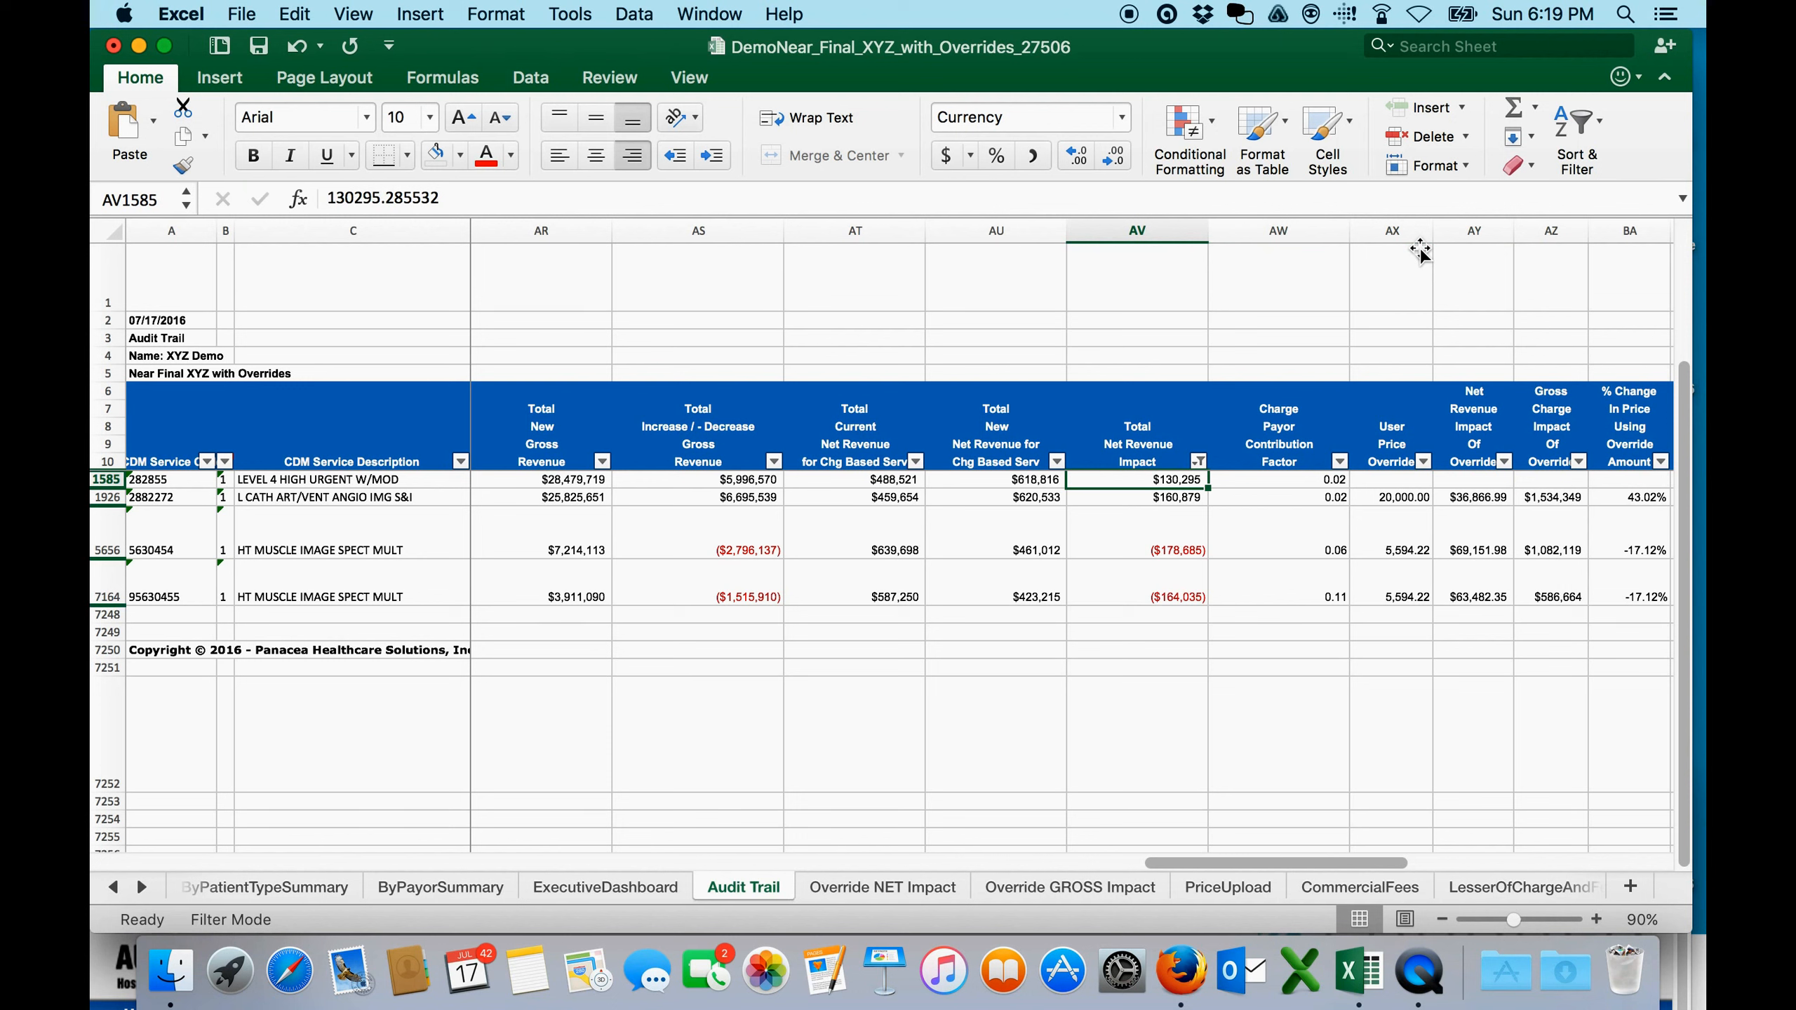
- Review the net revenue impact and total revenue columns for the L CATH ART/VENT ANGIO IMG S&I service
key(Down)
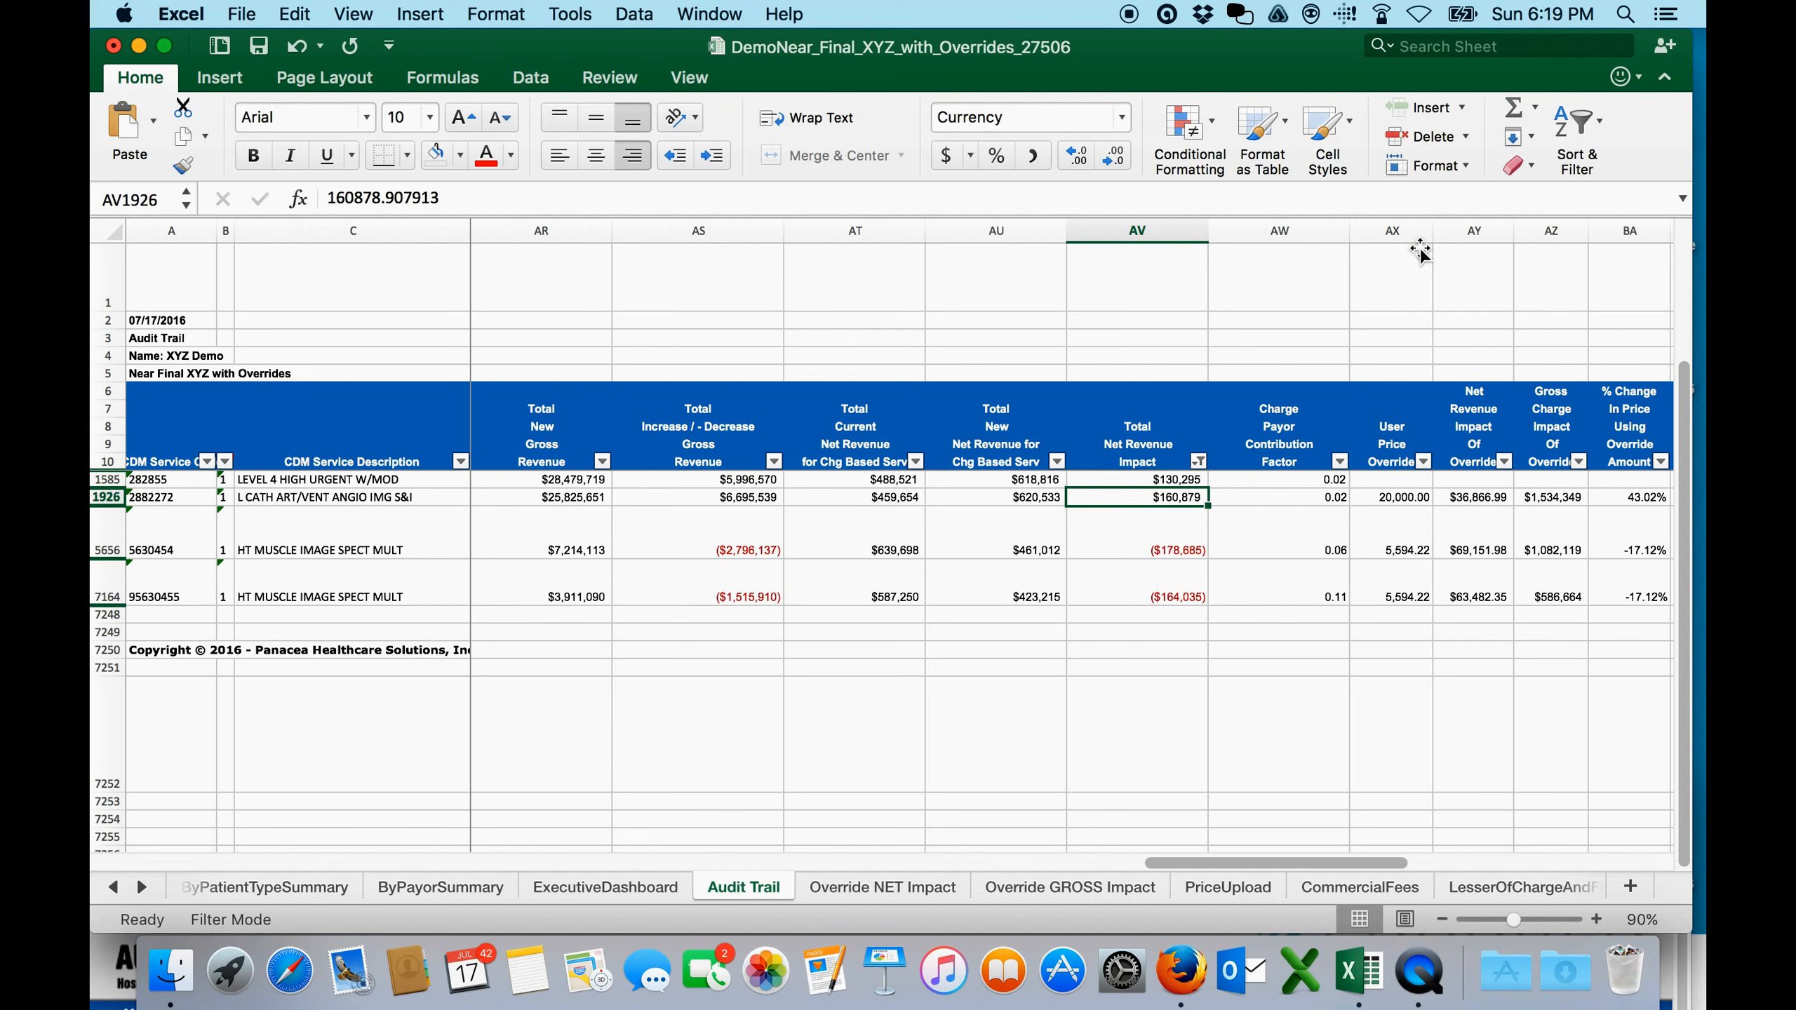
key(Left)
key(Left)
key(Left)
key(Right)
key(Right)
key(Right)
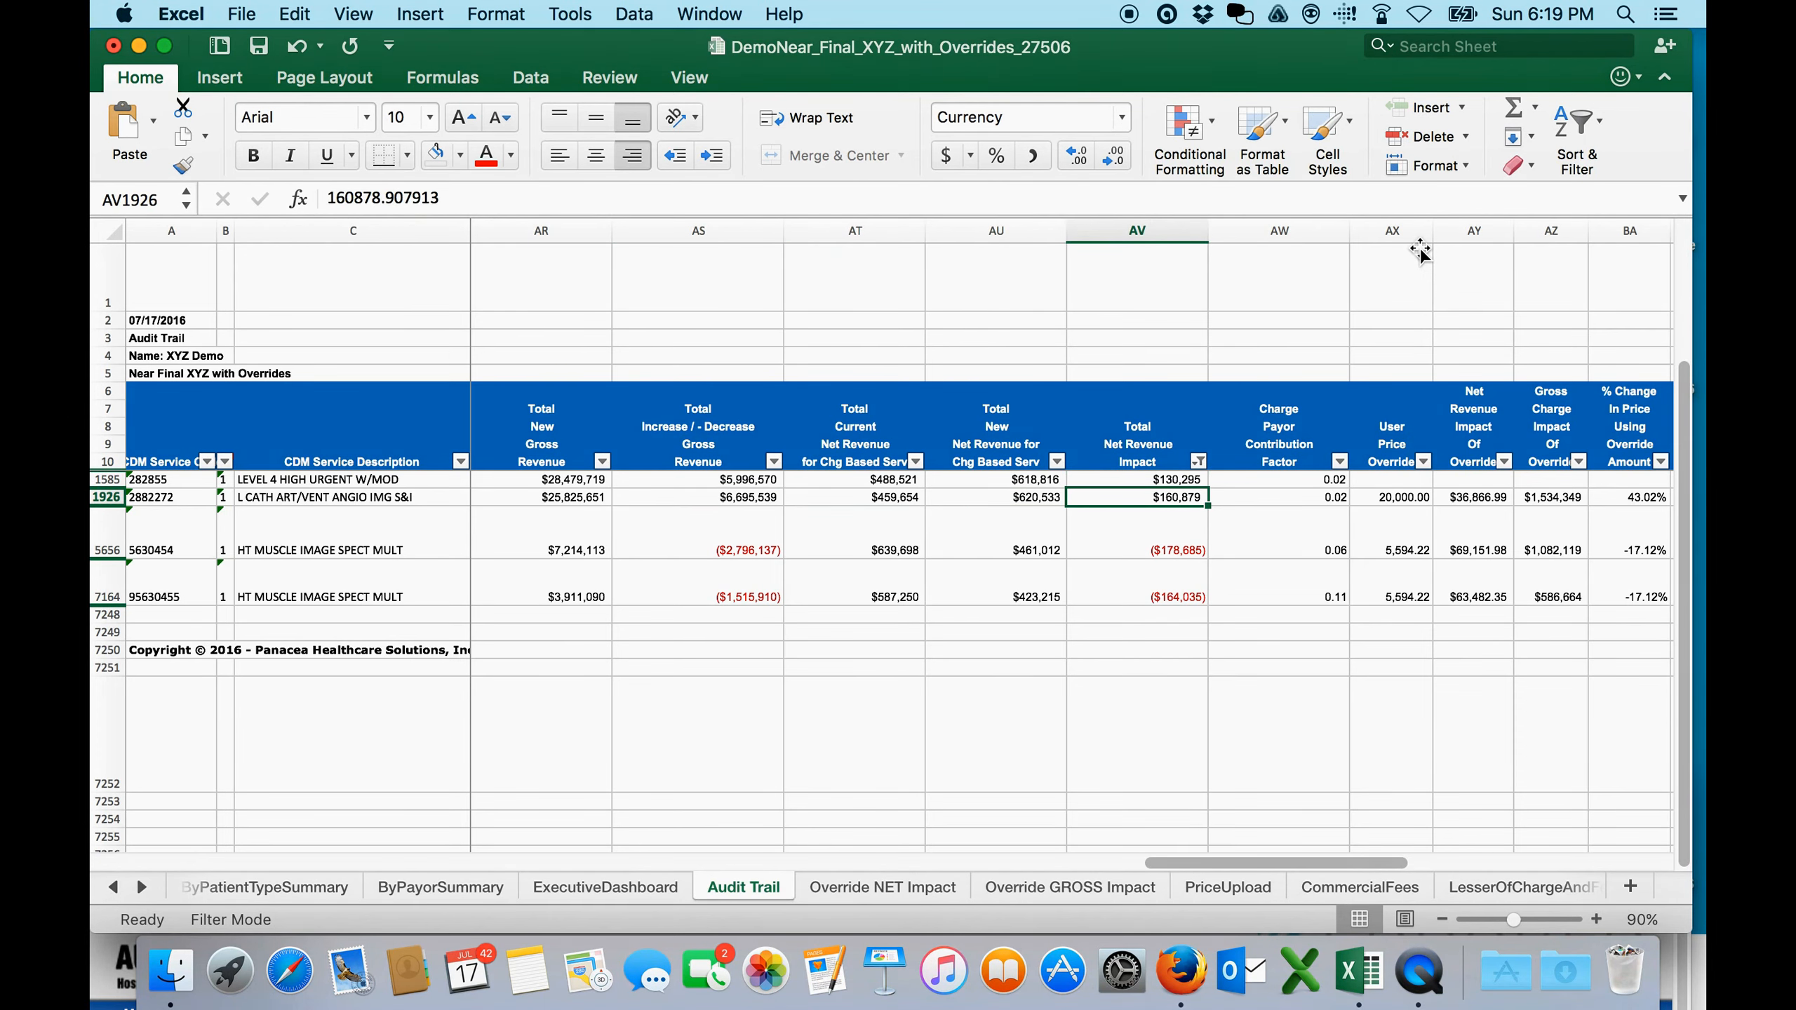
key(Left)
- Compare the cardiac cath service's current price with its new price with cost markup
drag(1344, 863, 549, 886)
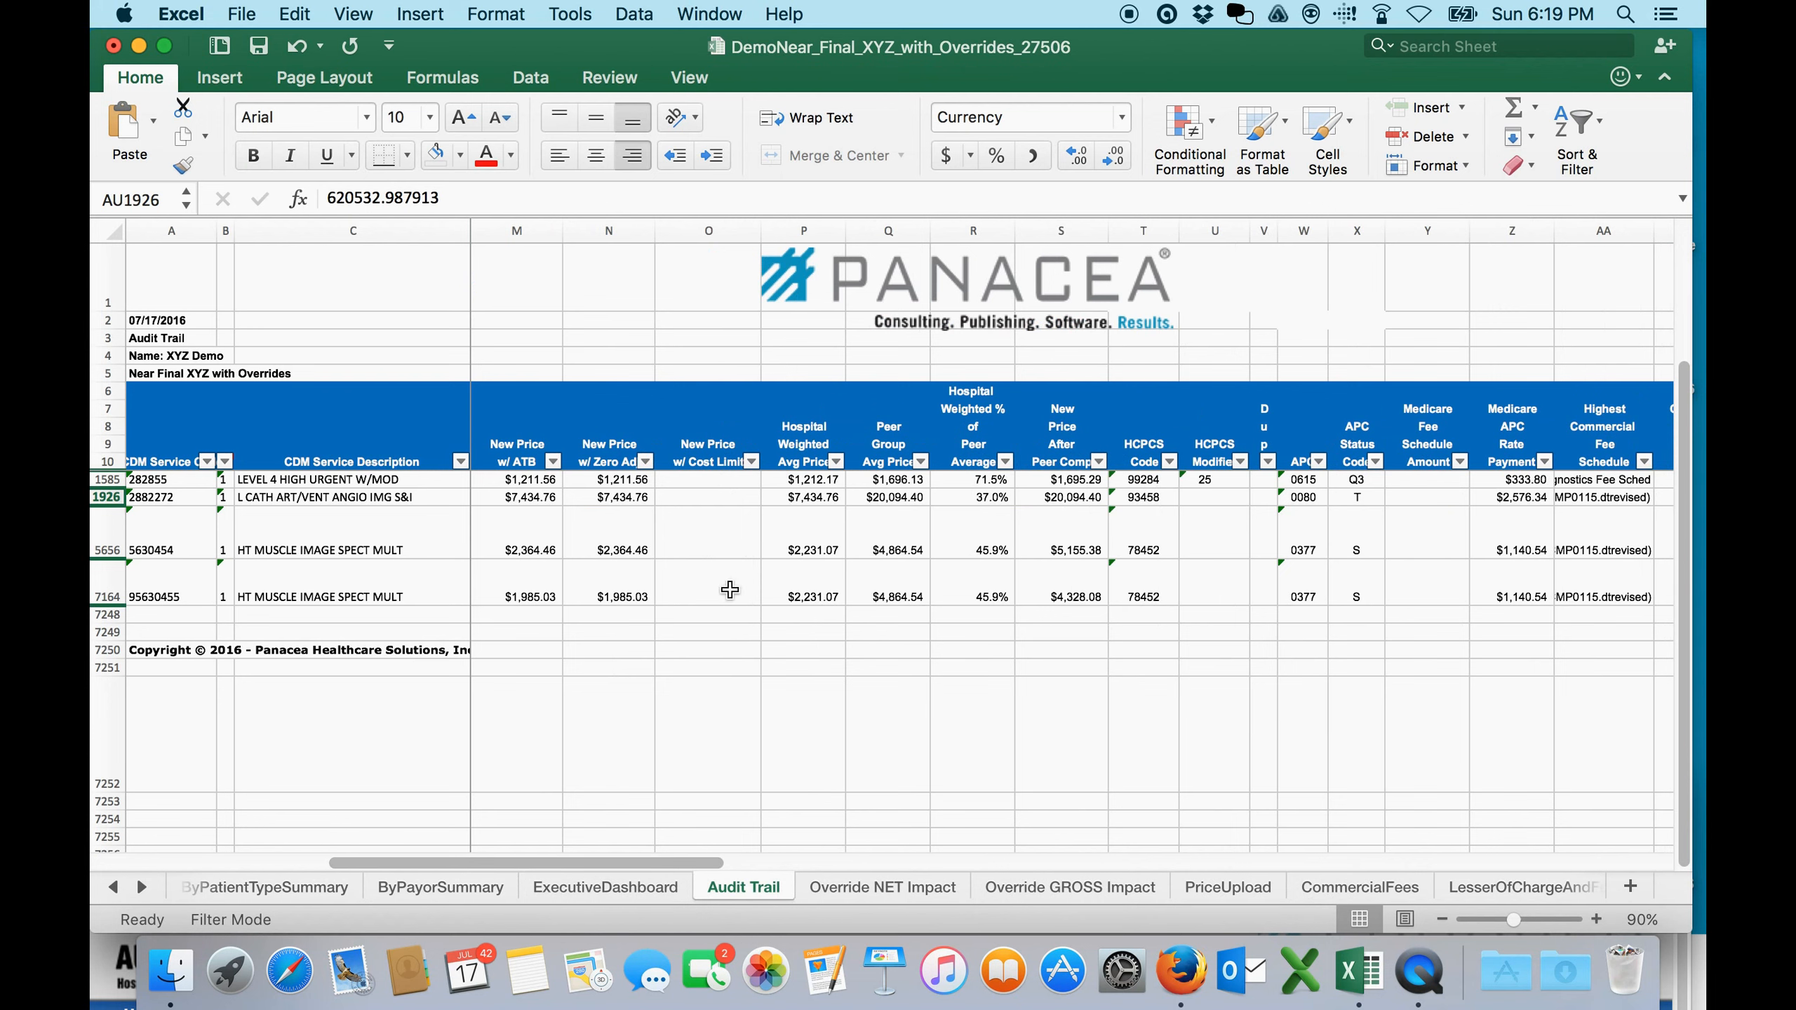
click(547, 496)
key(Left)
key(Left)
key(Left)
key(Left)
key(Left)
key(Left)
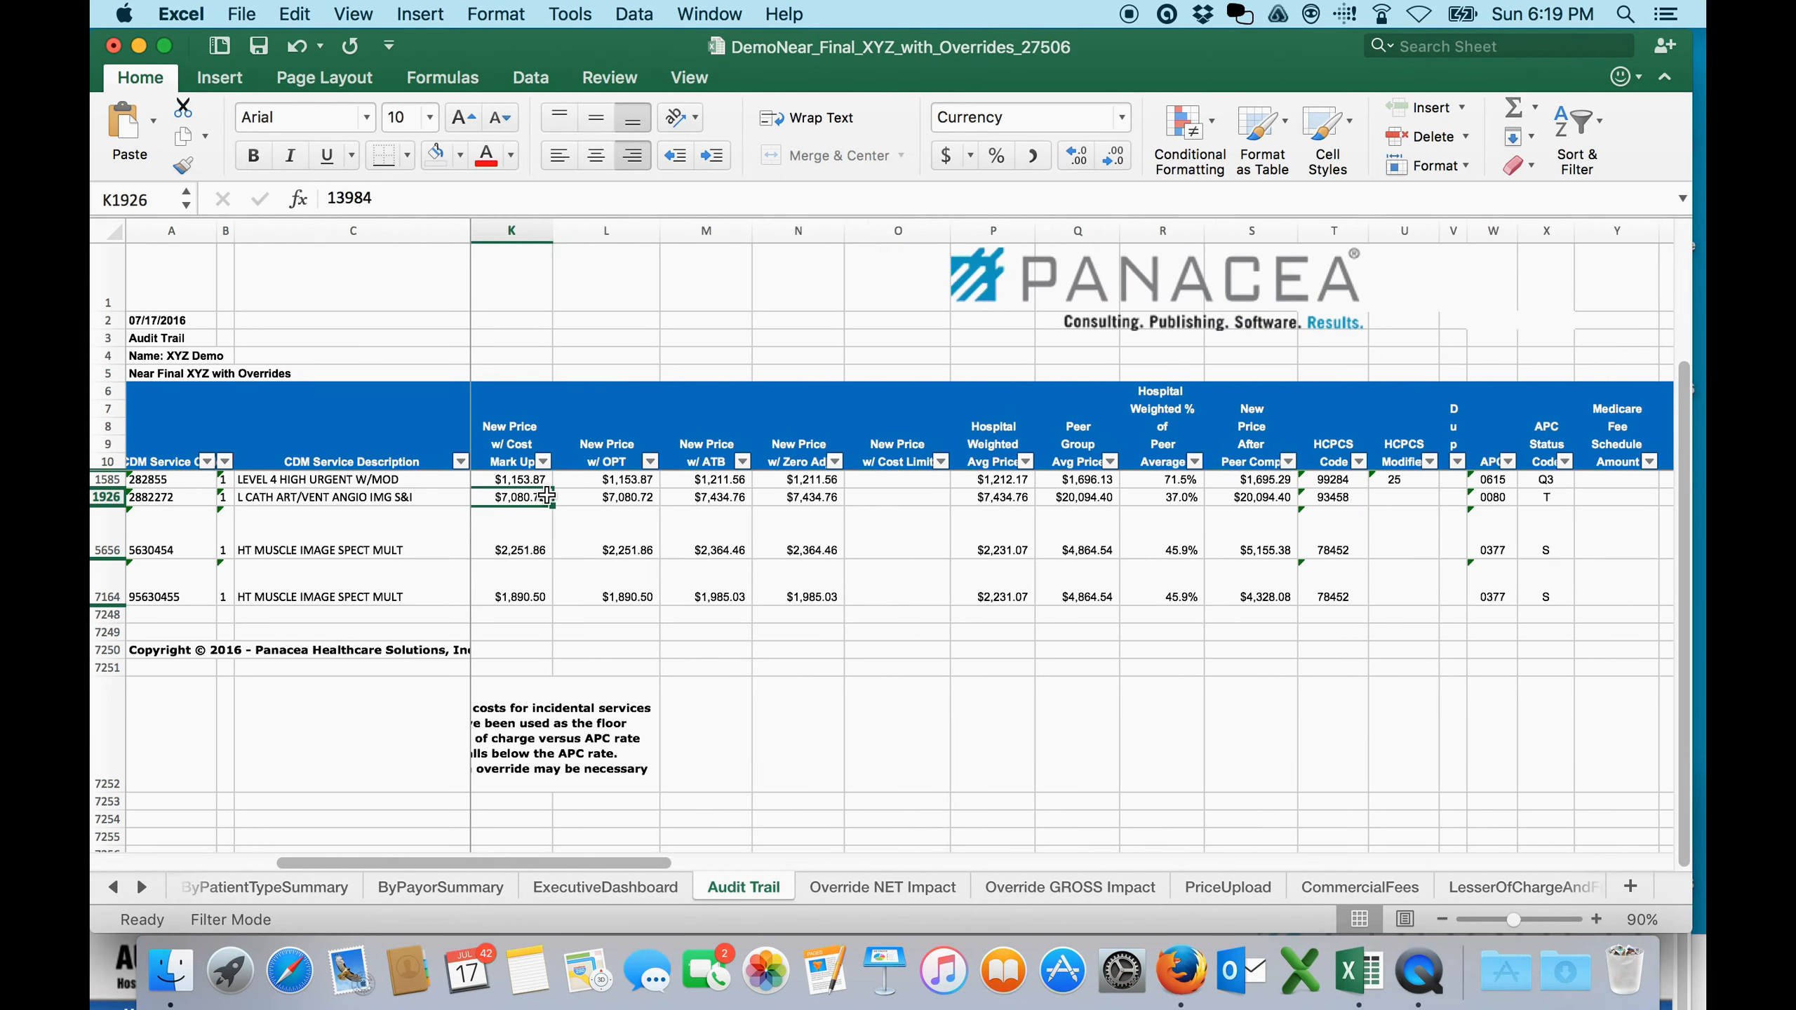
key(Right)
key(Right)
key(Right)
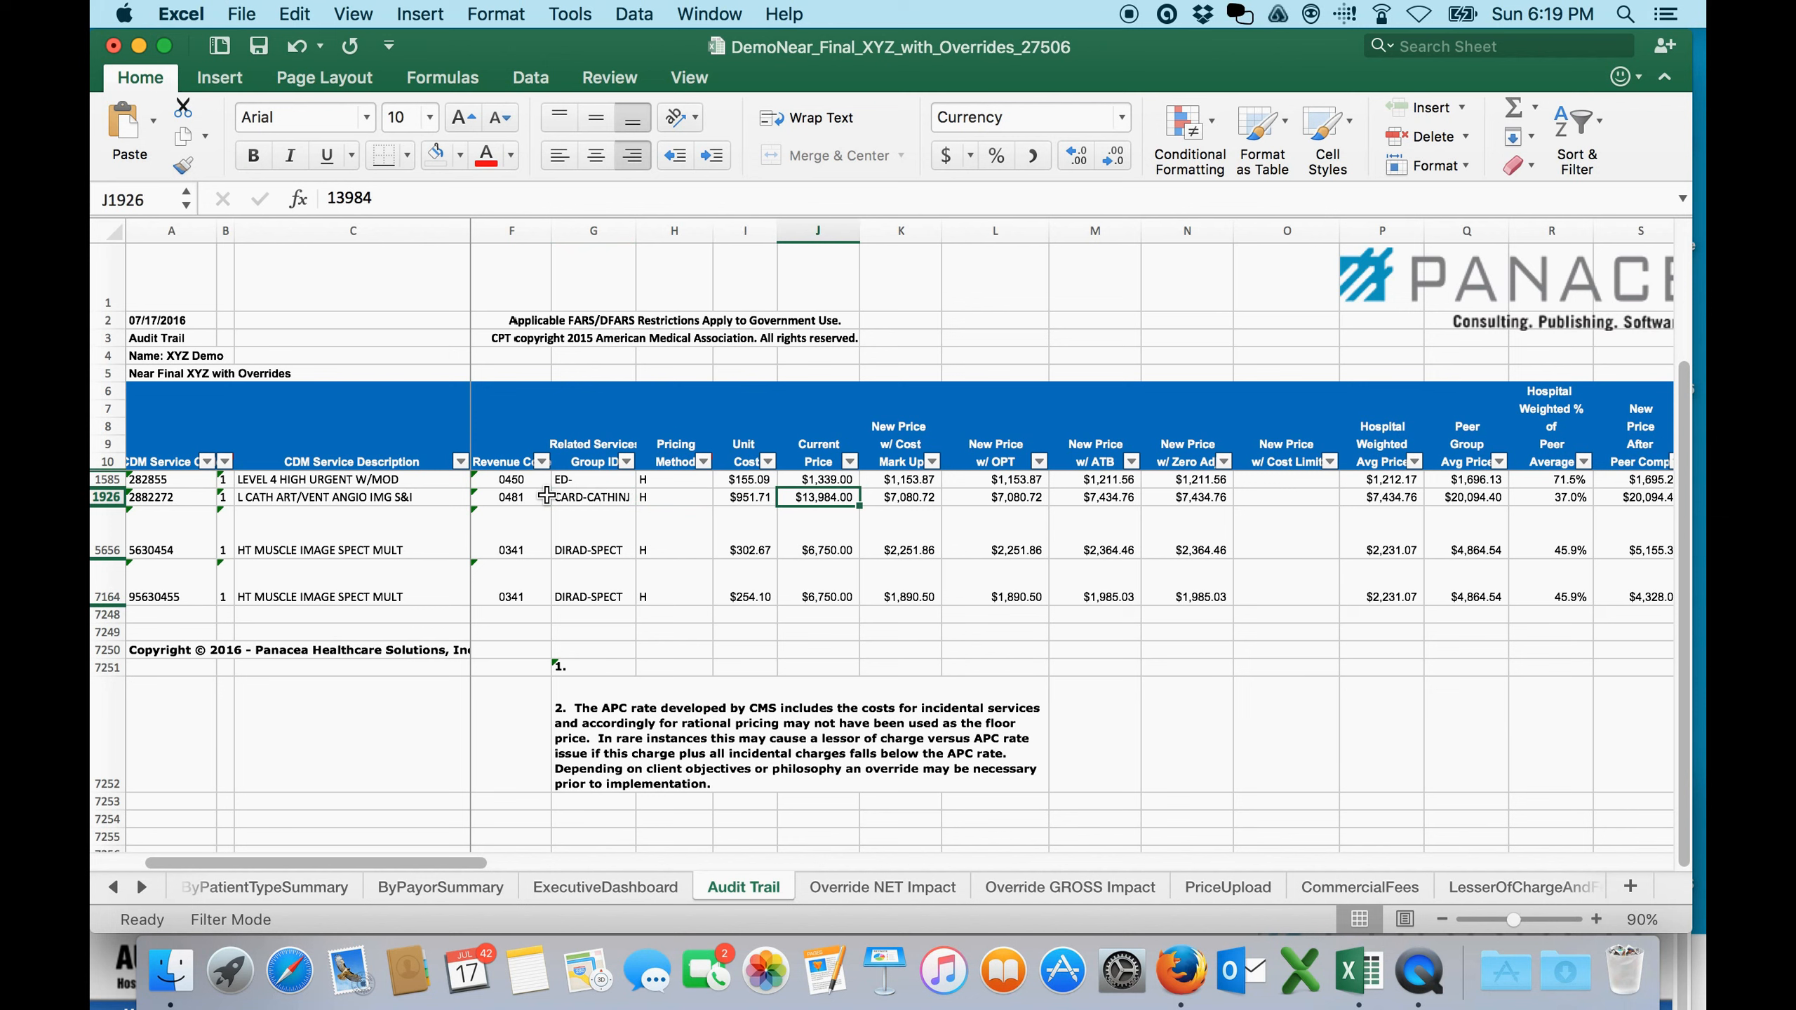
key(Right)
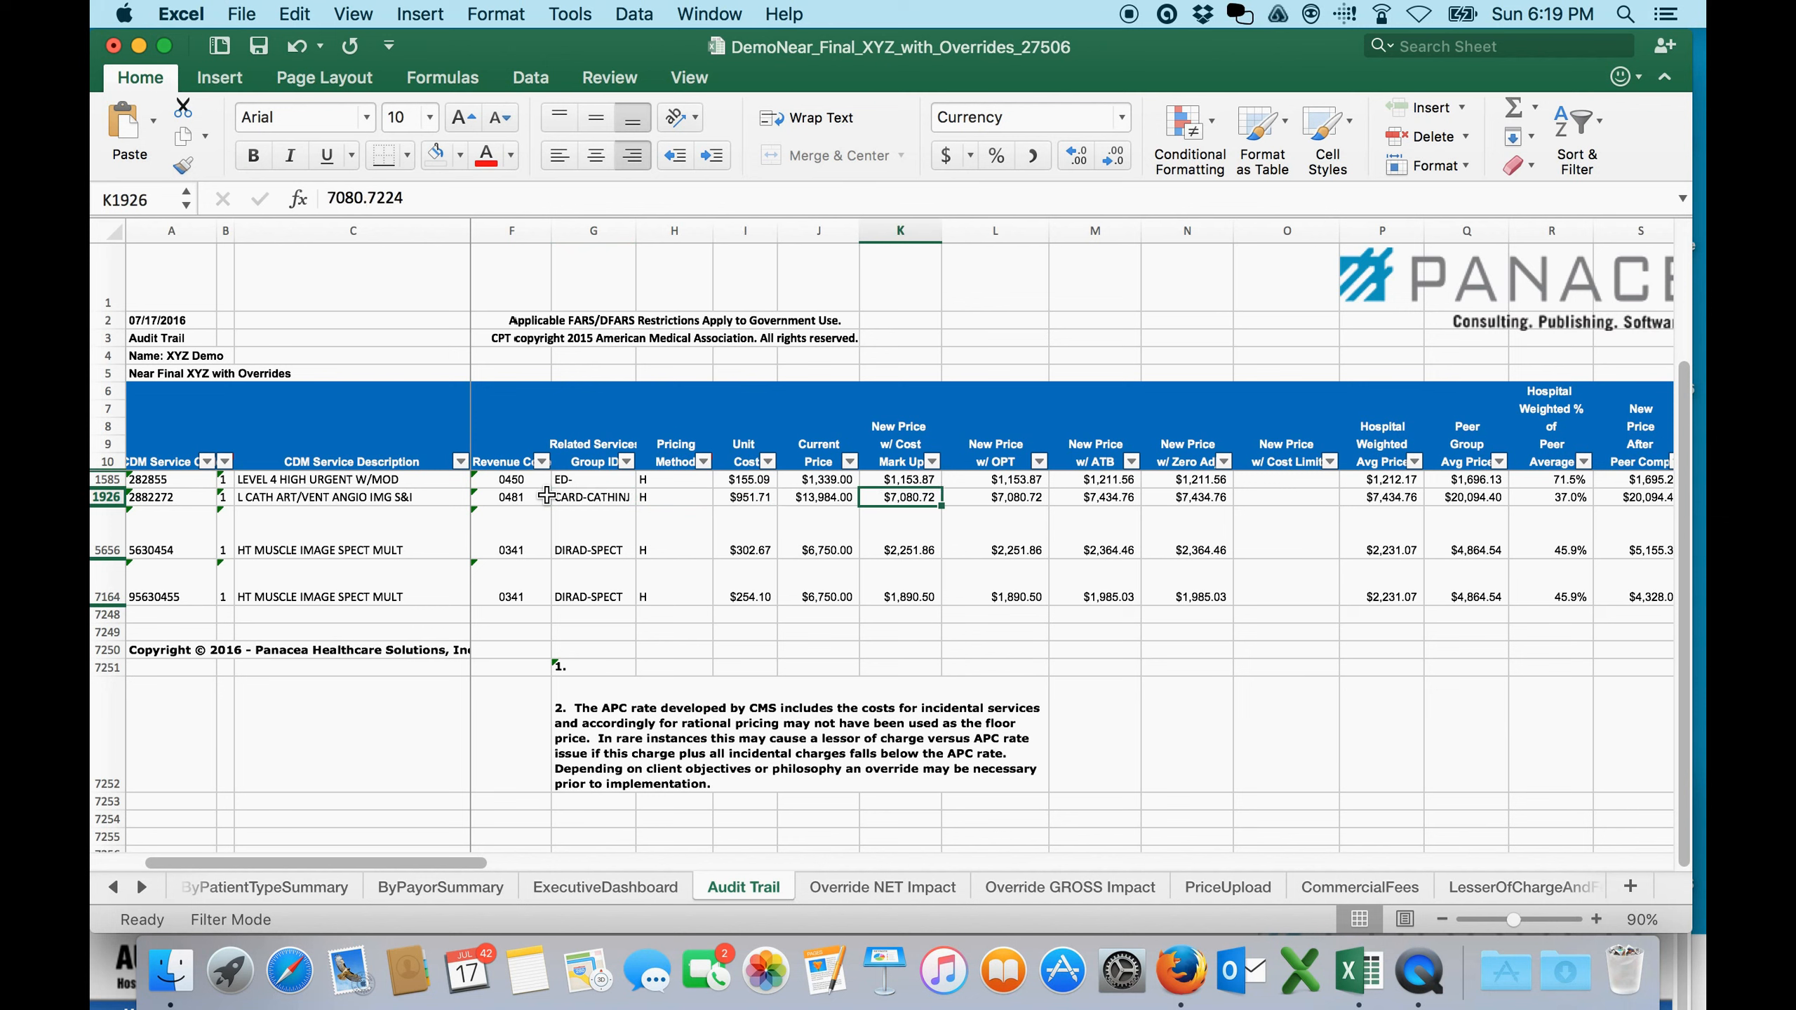
- Check the cardiac cath service's peer group average price, price after peer comparison and HCPCS code
key(Right)
key(Right)
key(Right)
key(Right)
key(Right)
key(Right)
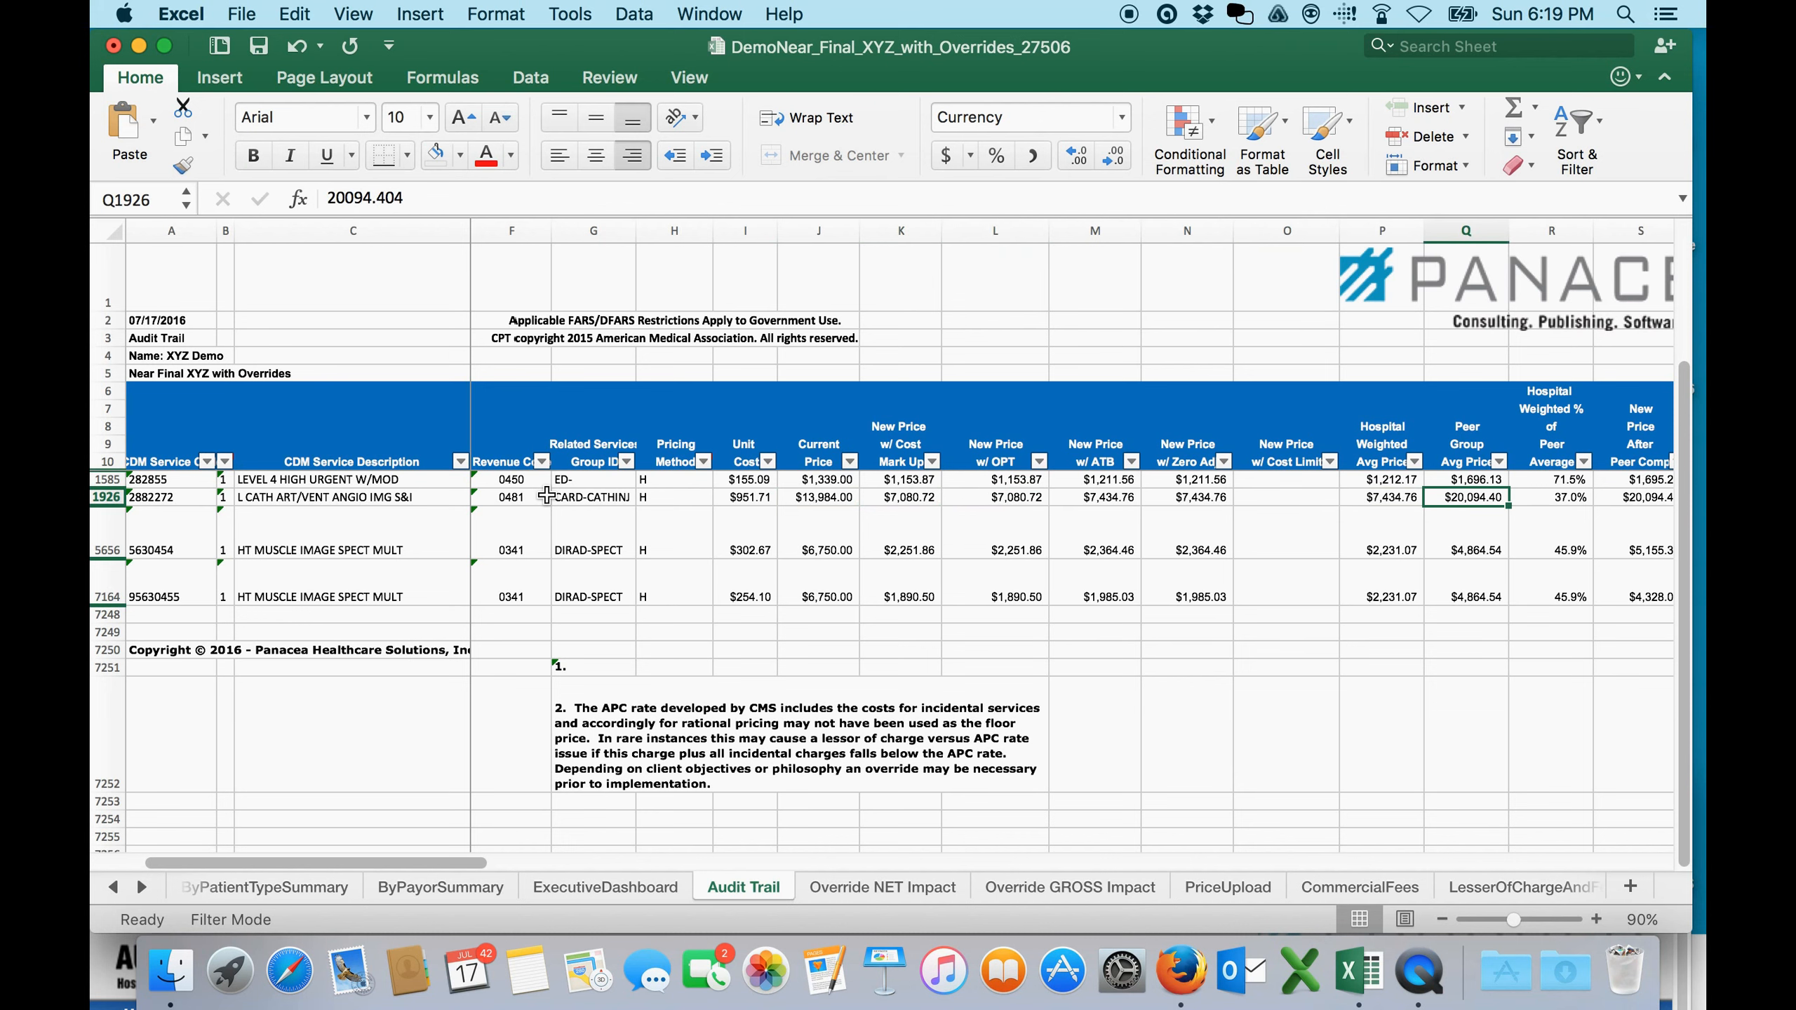
key(Right)
key(Right)
key(Right)
key(Right)
key(Right)
key(Right)
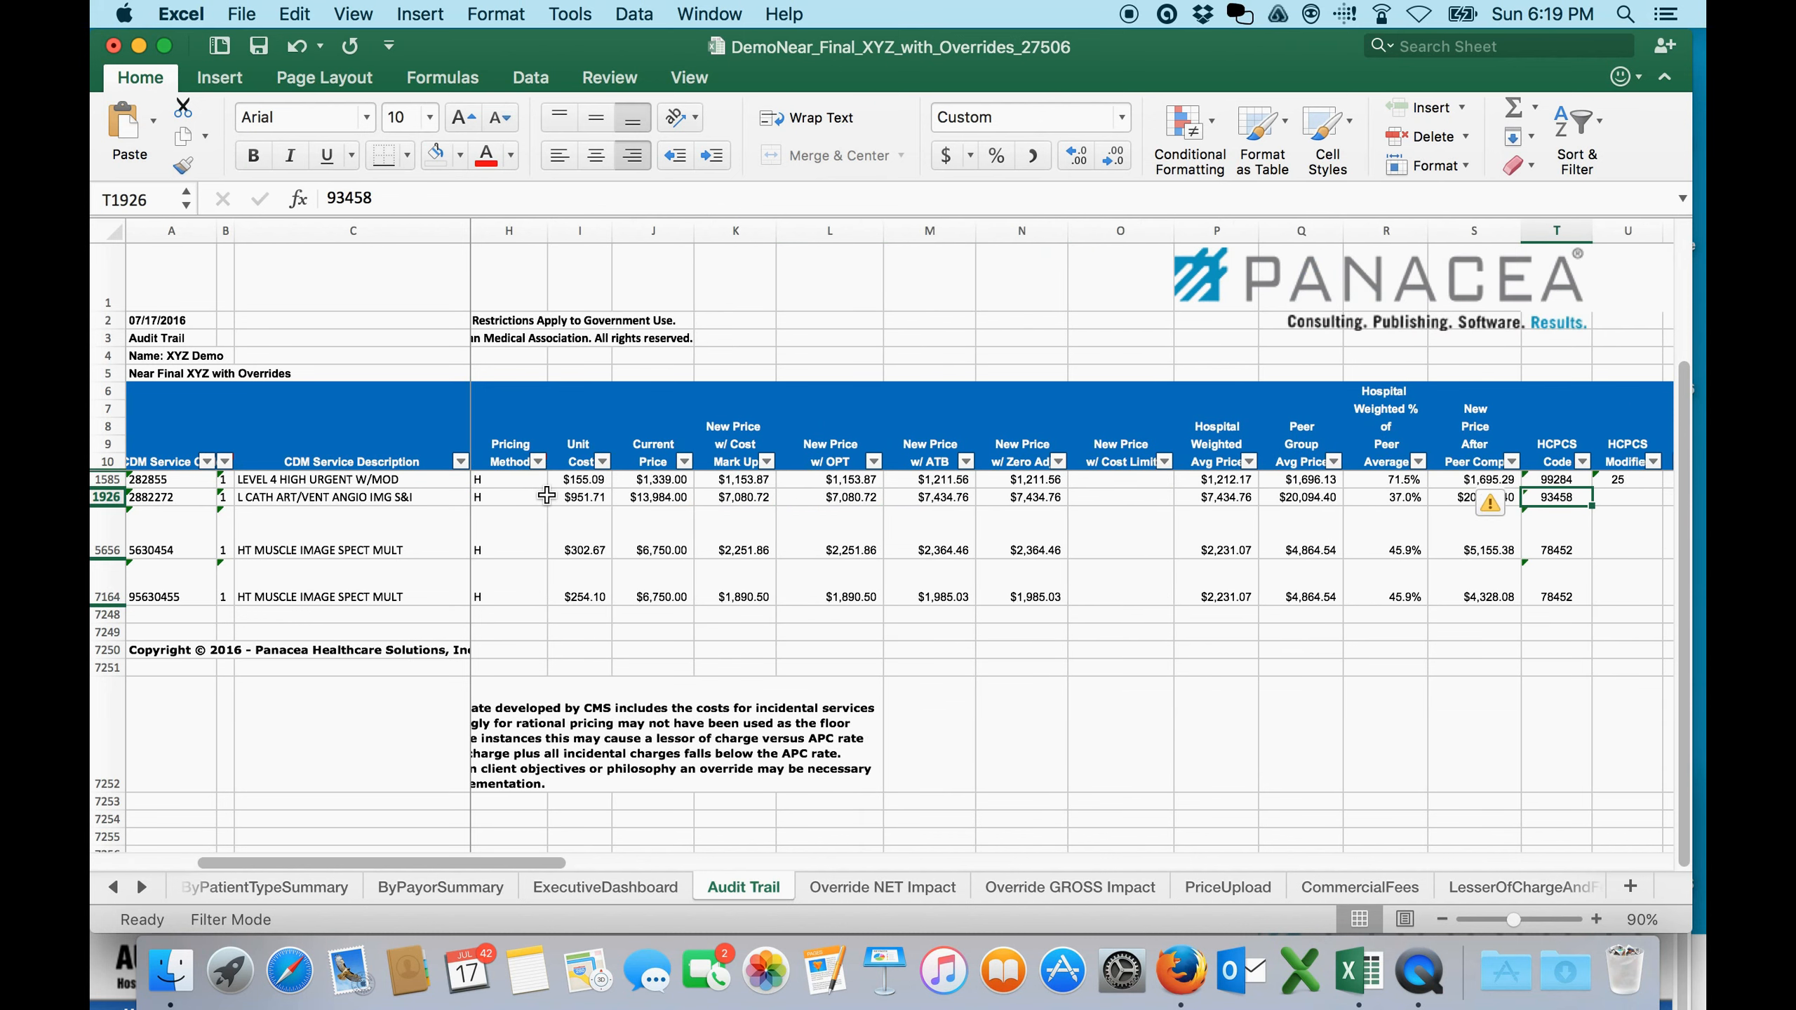
- Follow the cardiac cath service's new price through the APC and fee schedule, movement and rounding columns
key(Right)
key(Right)
key(Right)
key(Right)
key(Right)
key(Right)
key(Right)
key(Right)
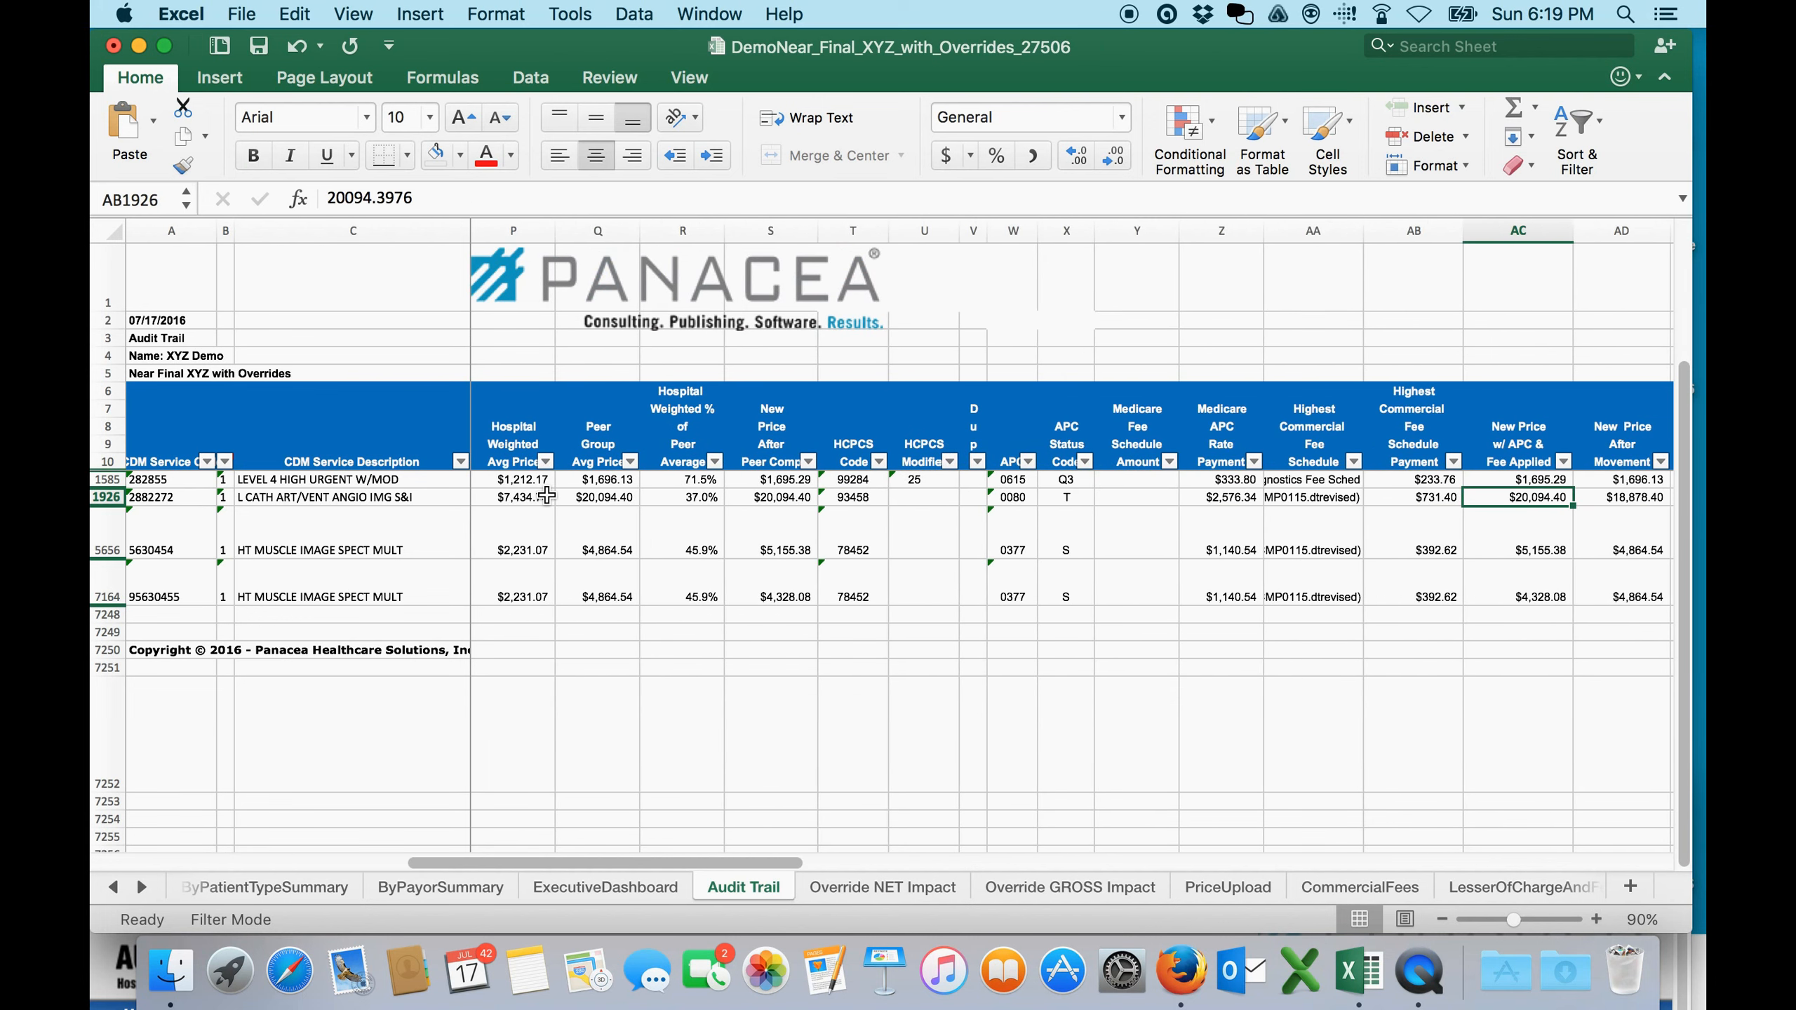
key(Right)
key(Right)
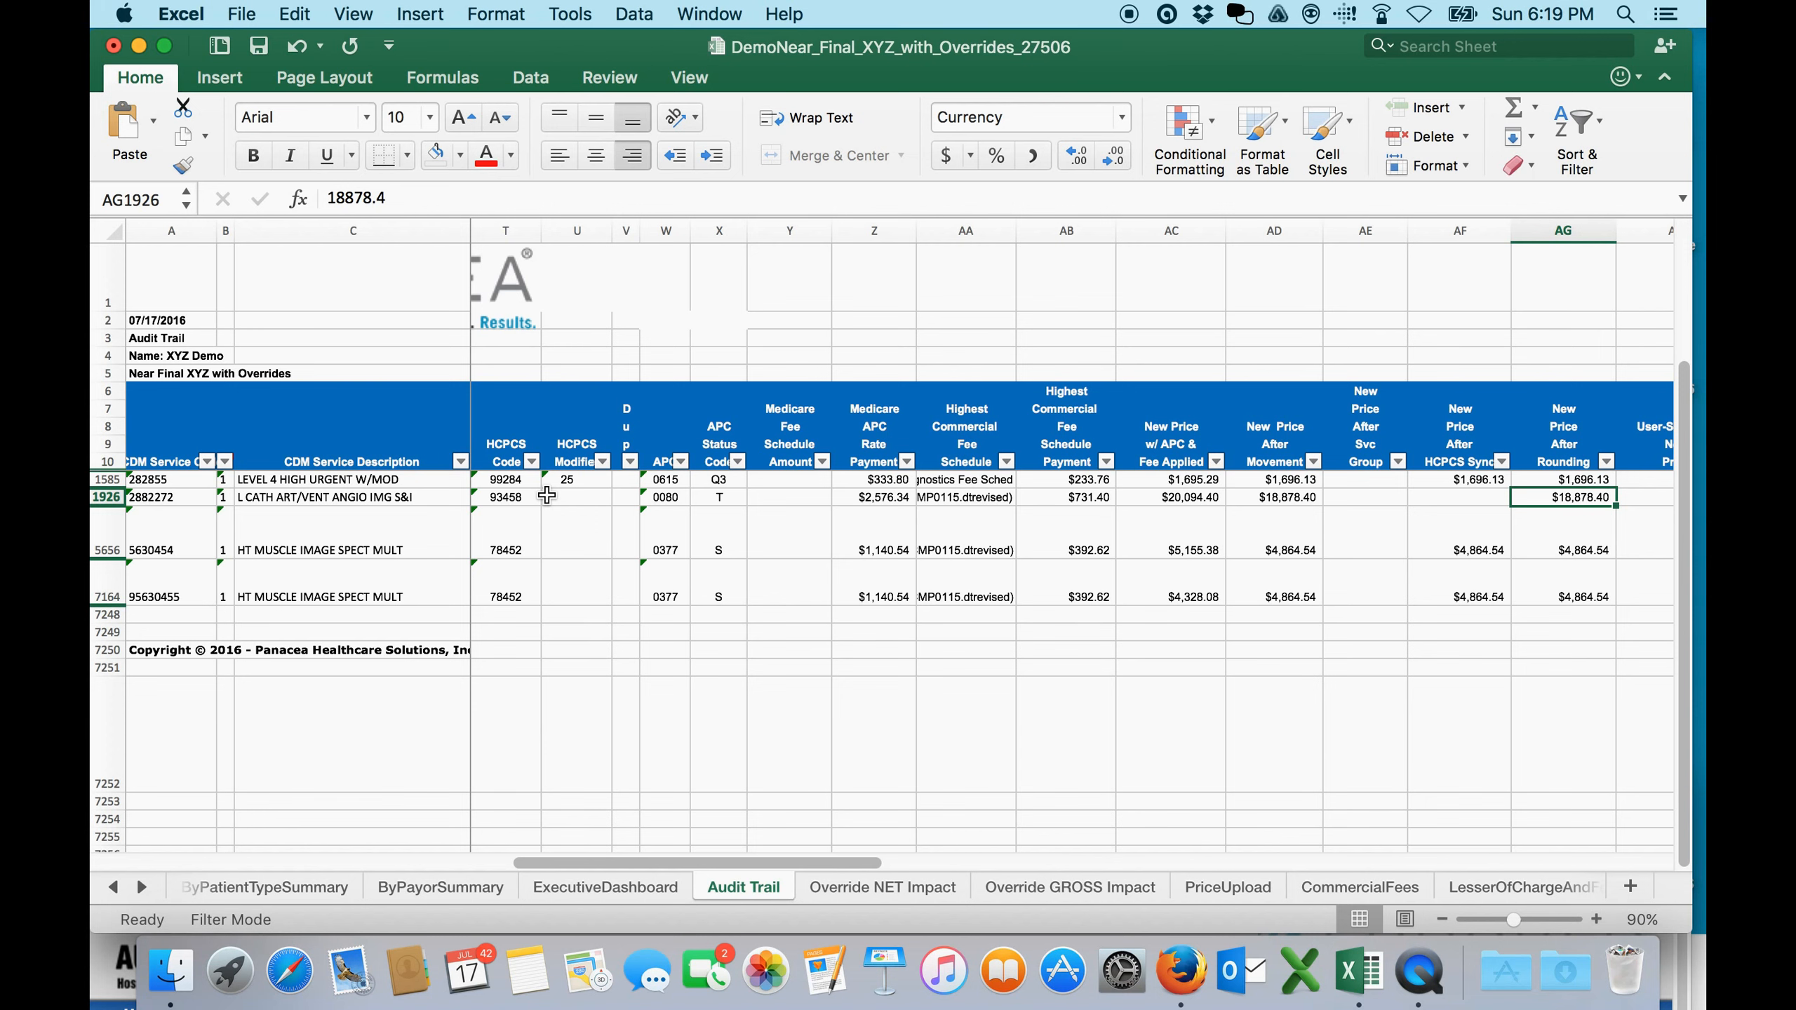
- Check the cardiac cath service's final price, total volume and highlighted percentage change in price
key(Right)
key(Right)
key(Right)
key(Right)
key(Right)
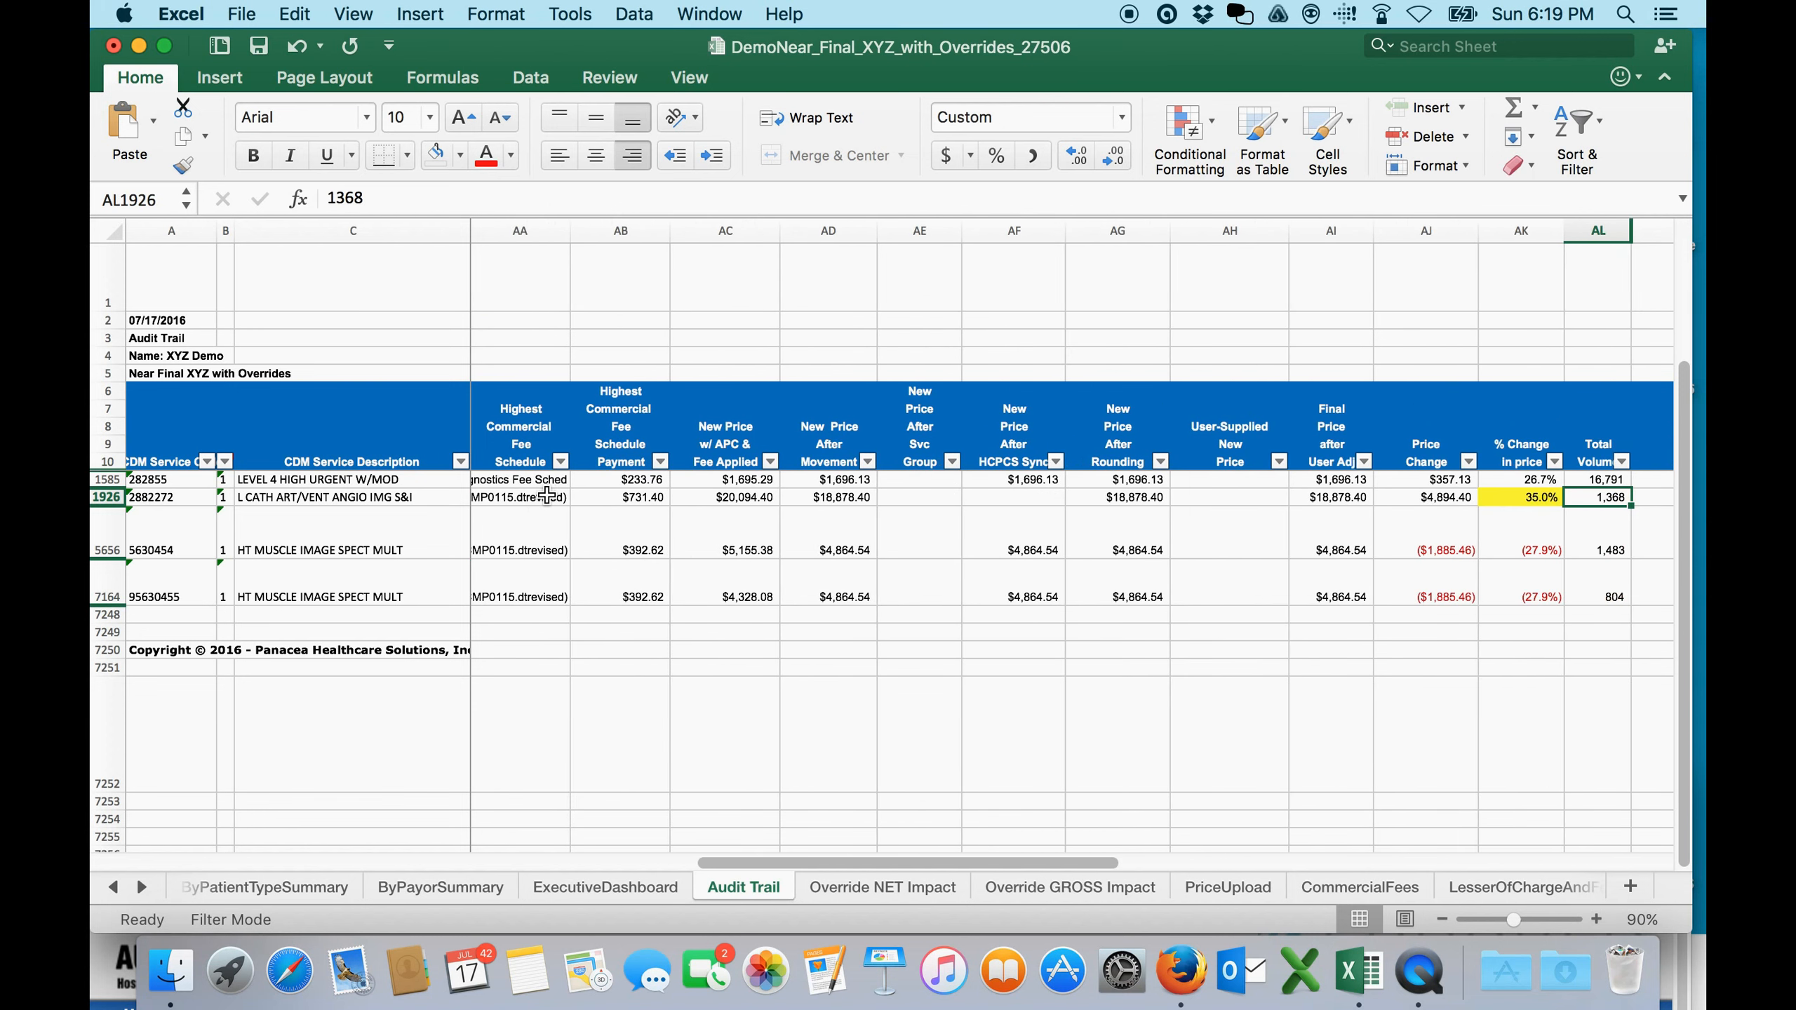
key(Right)
key(Left)
key(Left)
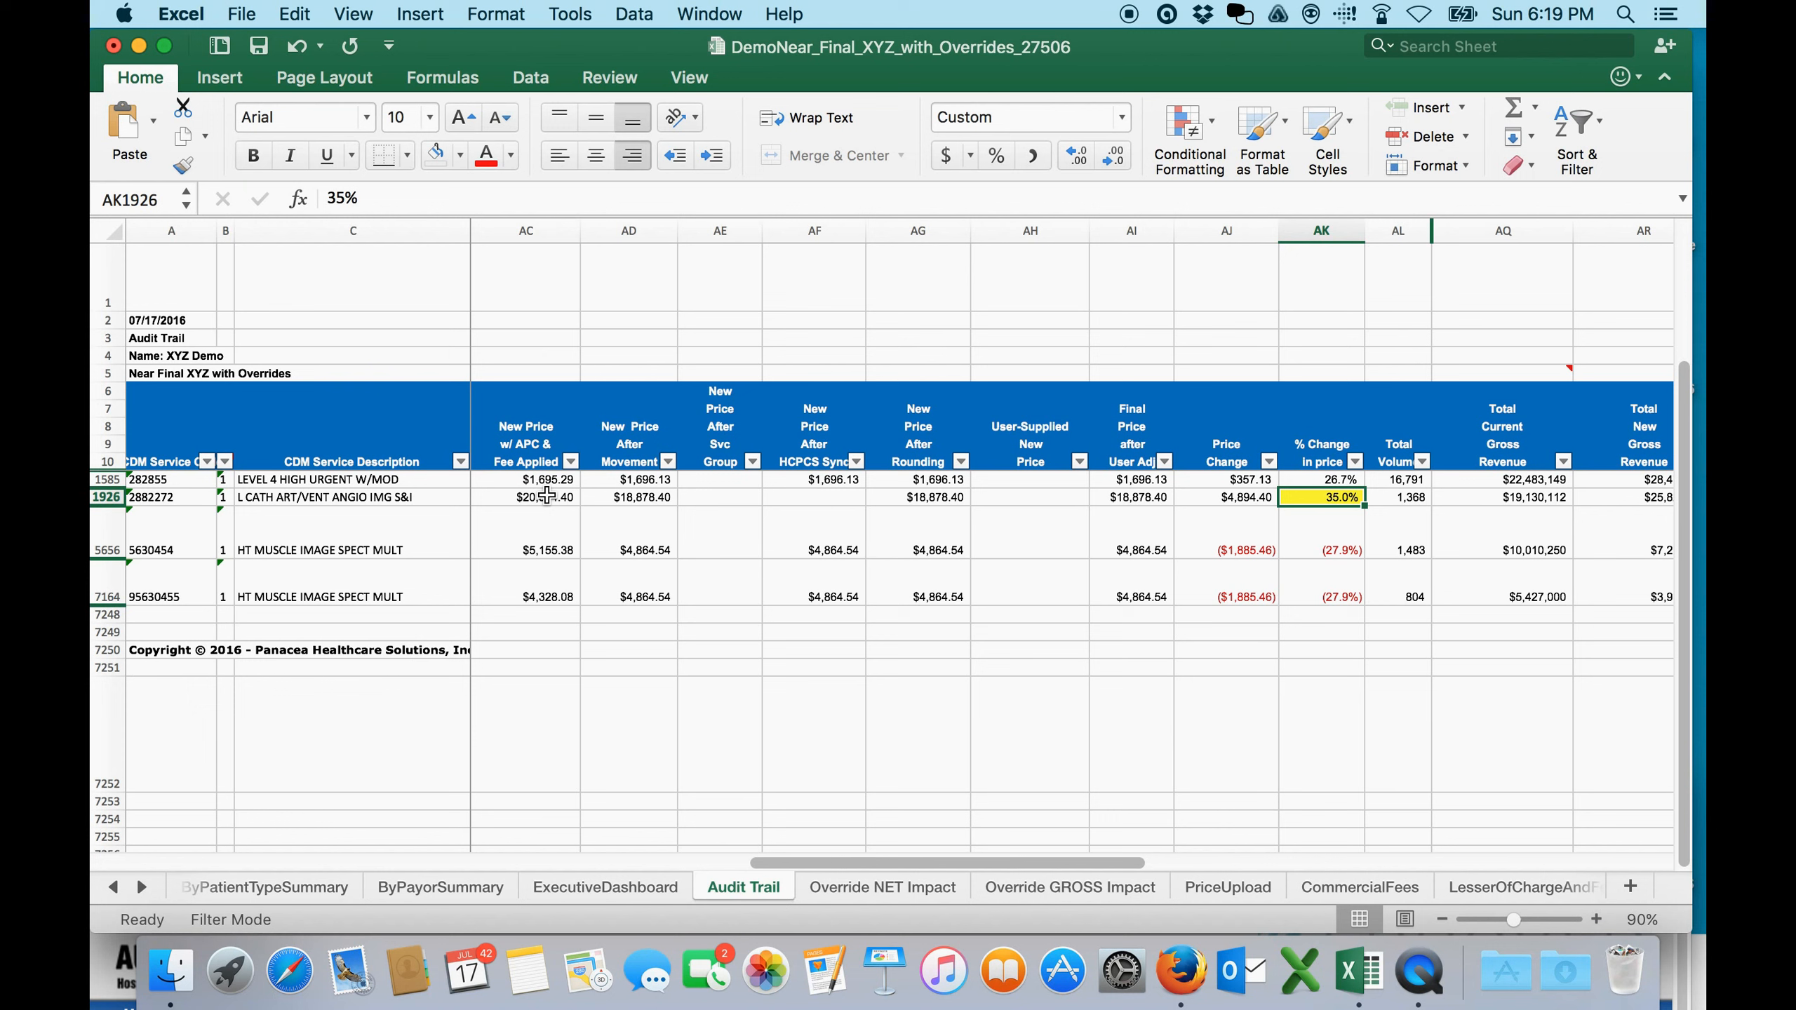
- Examine the cardiac cath service's gross and net revenue figures, override columns and footnote
key(Right)
key(Right)
key(Right)
key(Right)
key(Right)
key(Right)
key(Right)
key(Right)
key(Right)
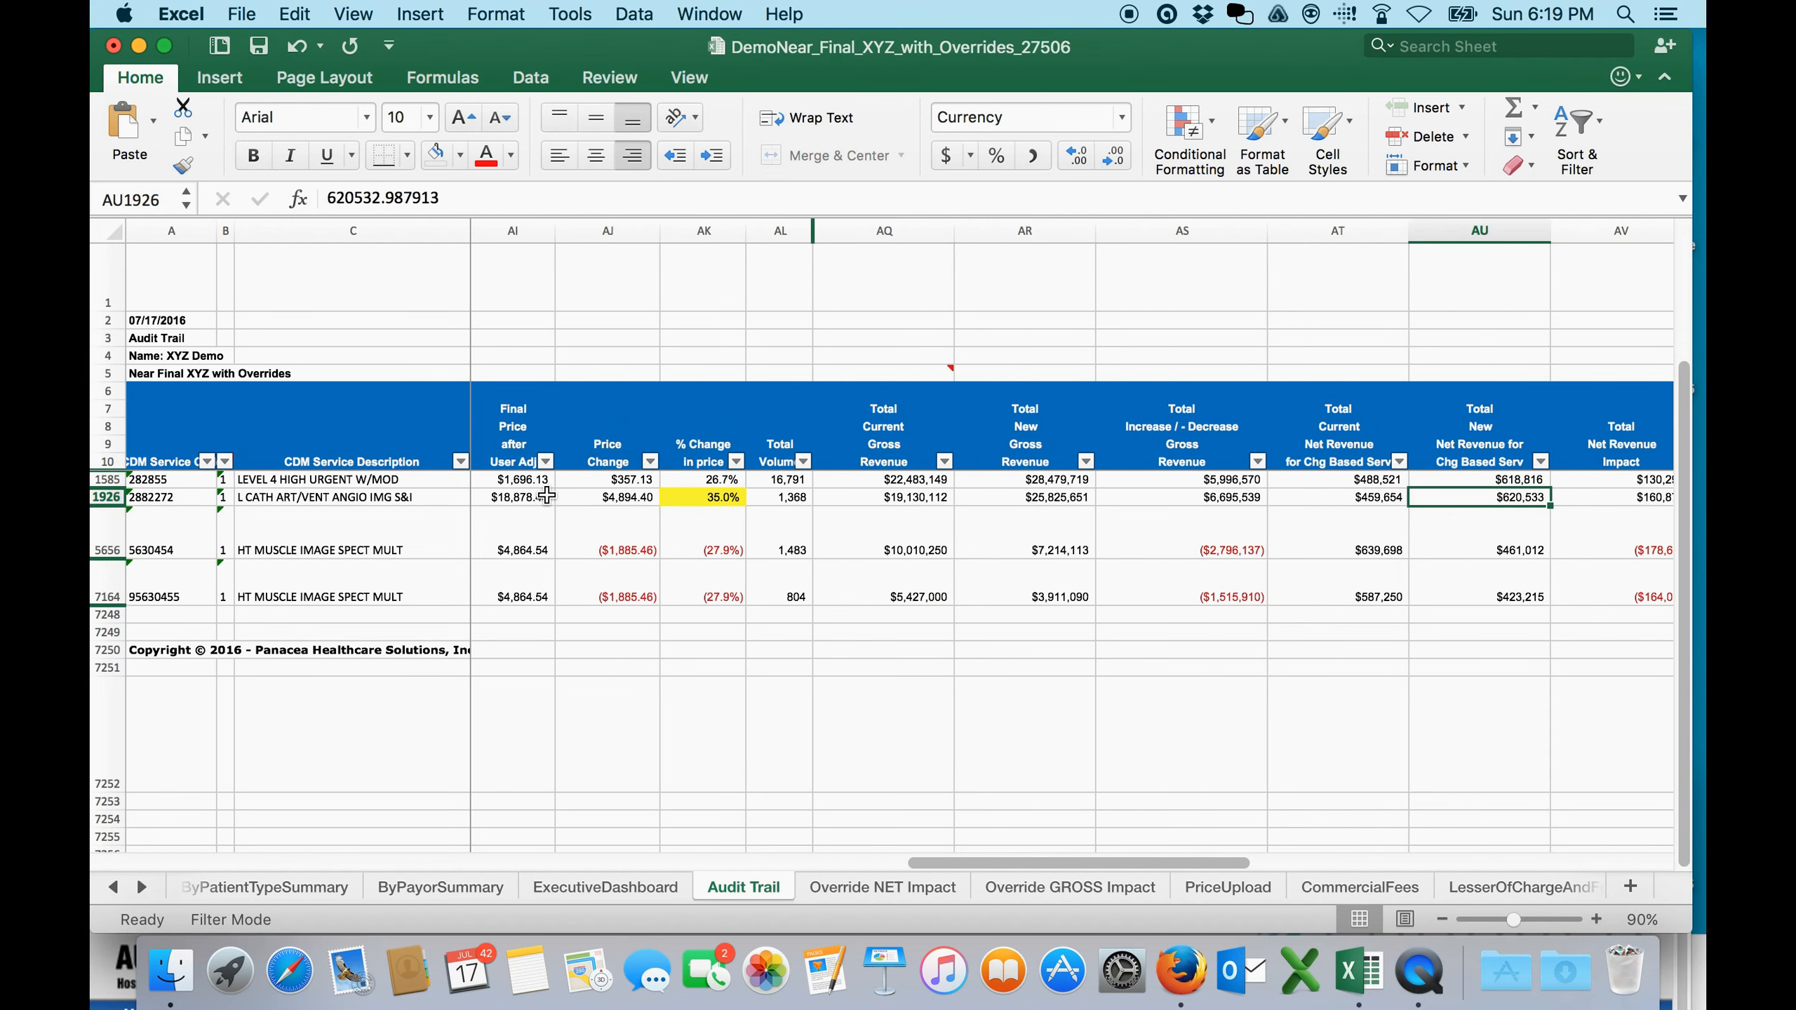
key(Right)
key(Right)
key(Right)
key(Right)
key(Right)
key(Right)
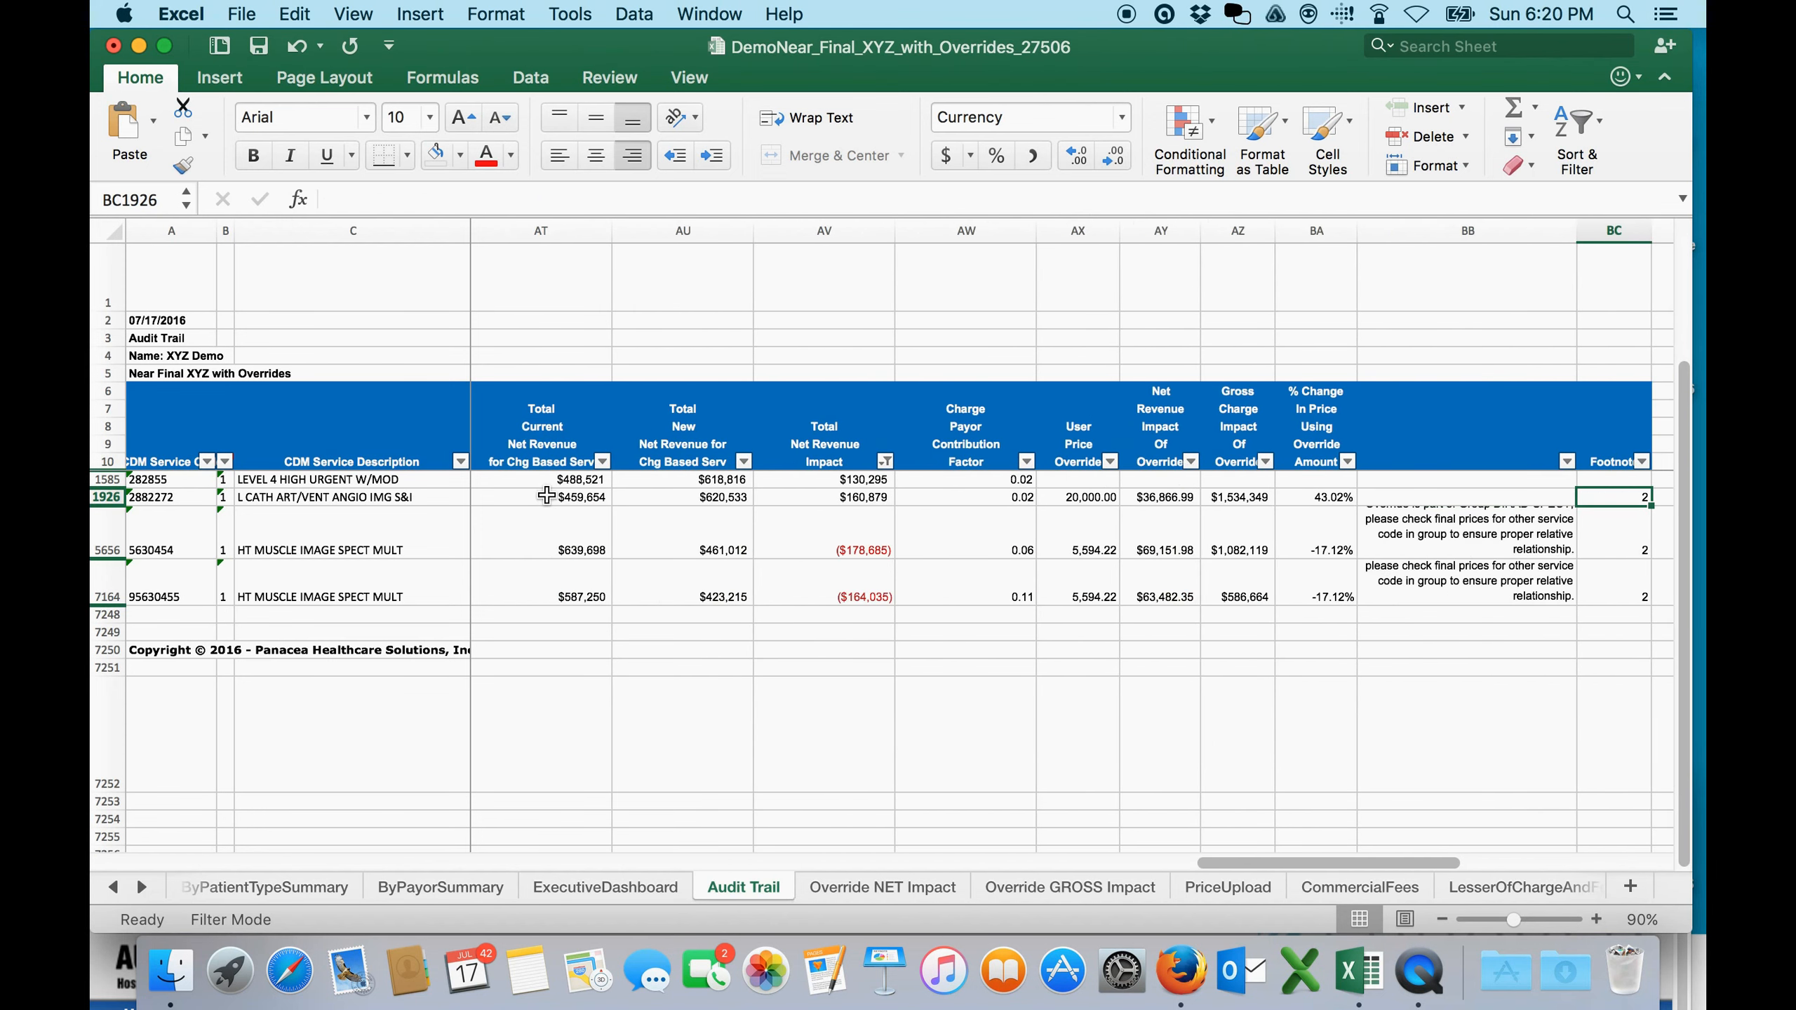
- Inspect the cardiac cath service's user price override and the formula for the override's net revenue impact
key(Left)
key(Left)
key(Left)
key(Left)
key(Left)
key(Left)
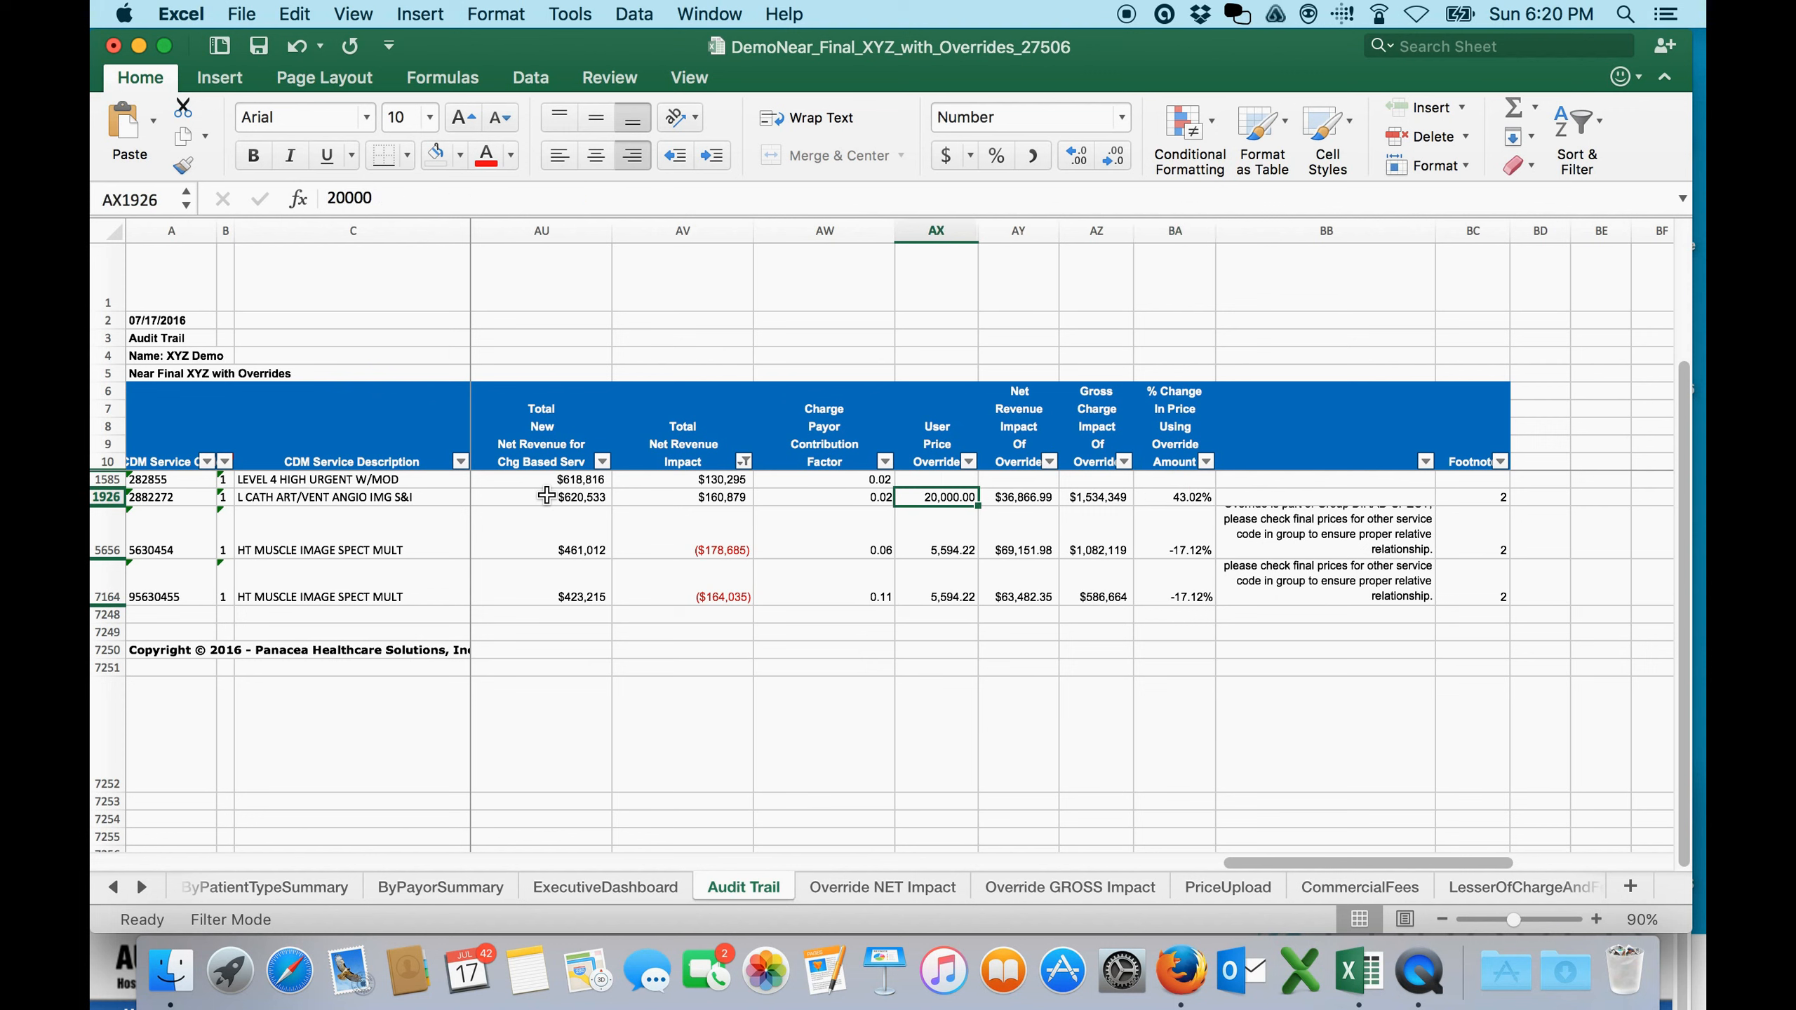
click(990, 500)
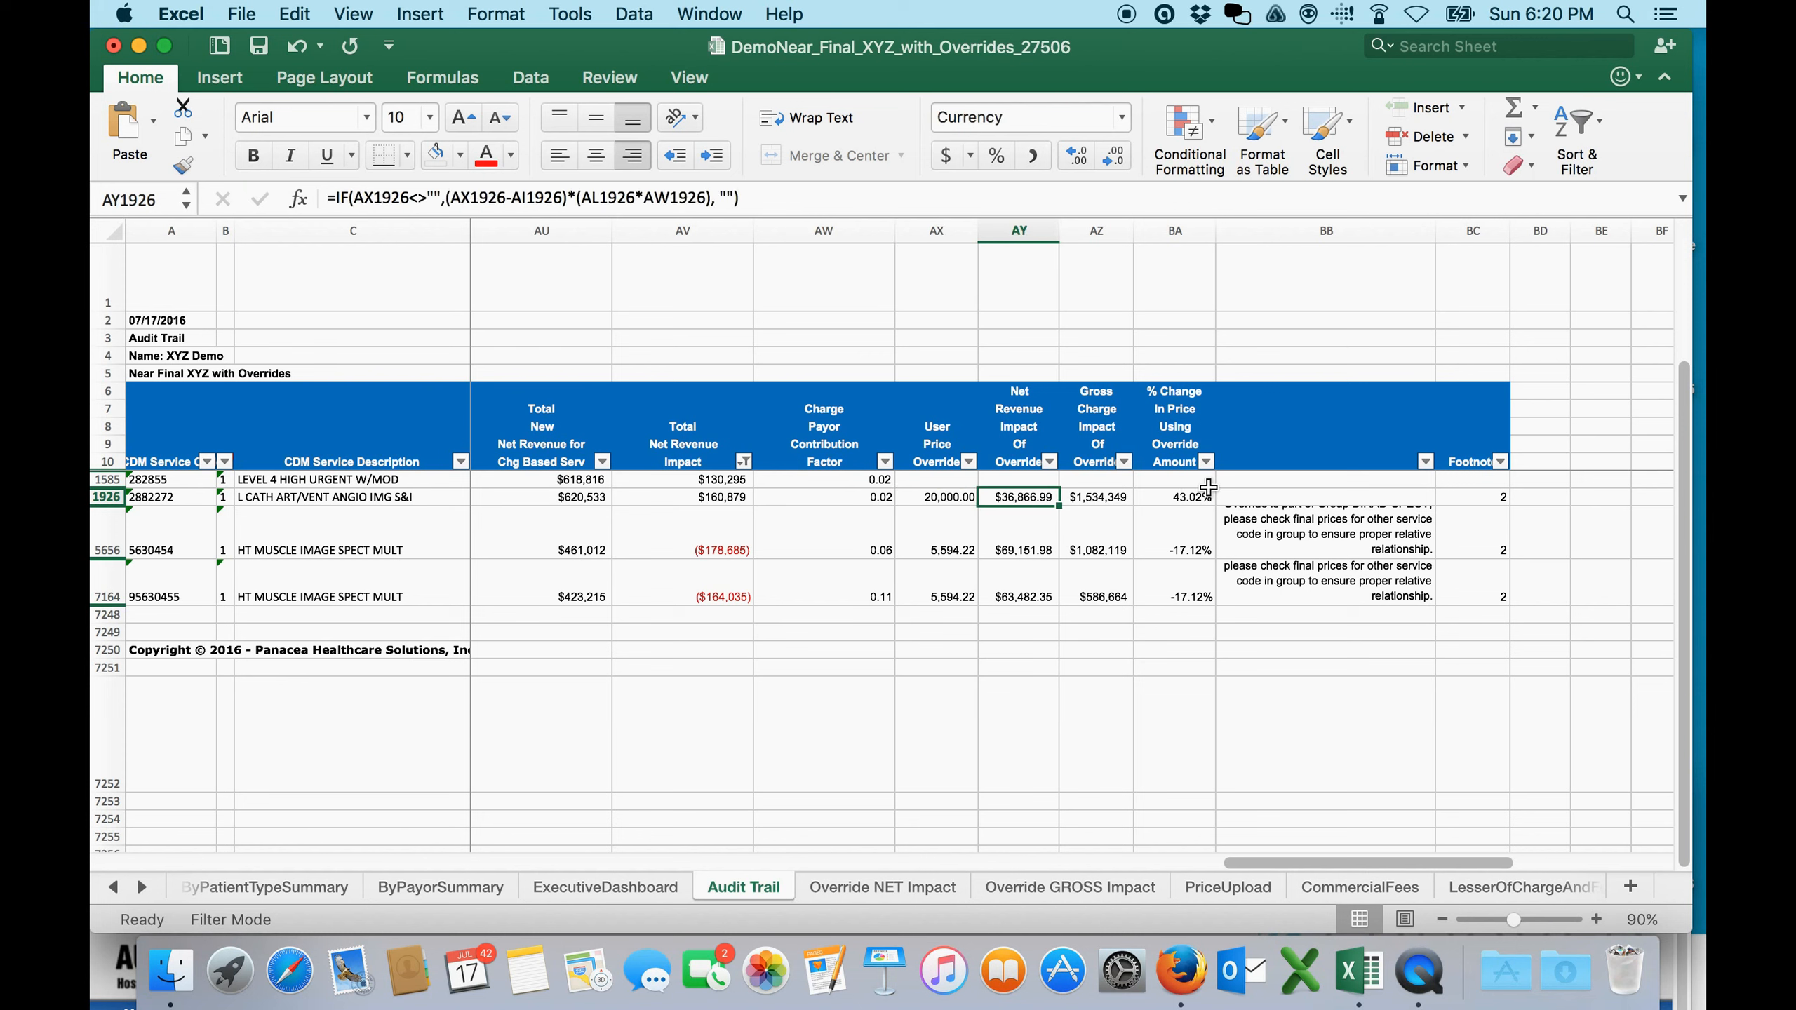
click(936, 500)
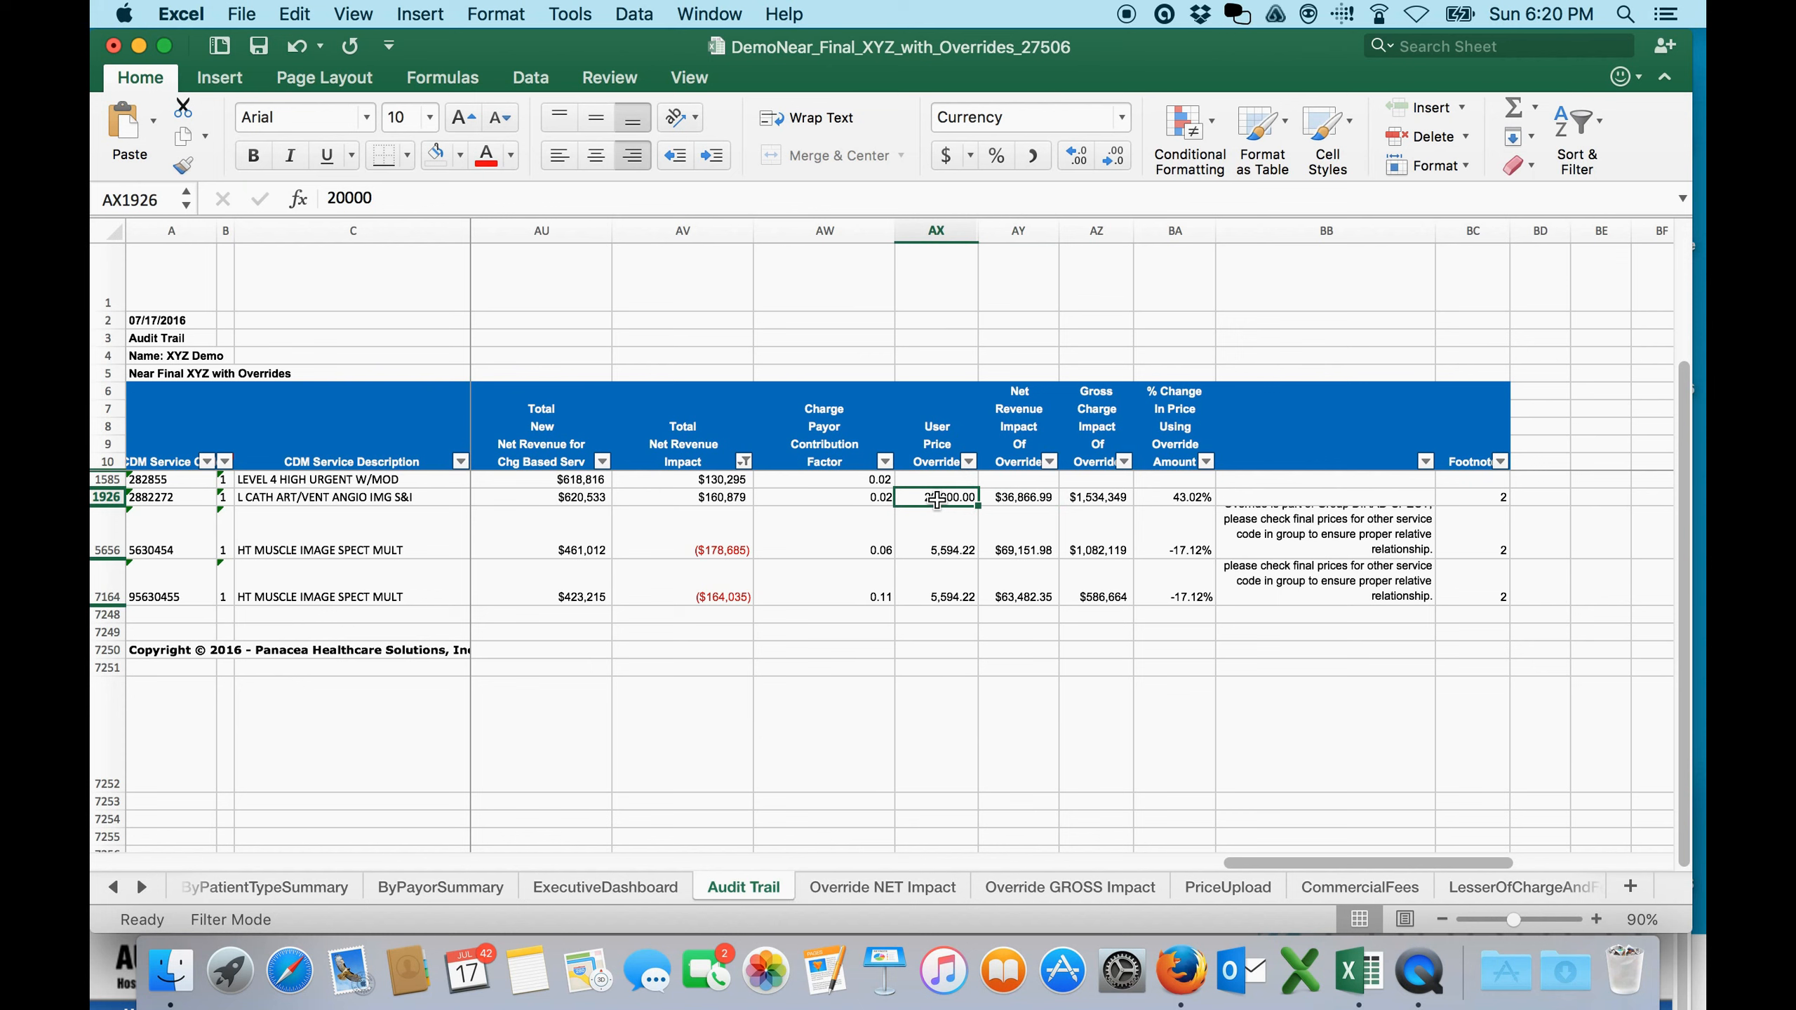
- Check how the user price override feeds the new prices in the price upload report, and return to the audit trail
click(932, 452)
click(928, 501)
click(1217, 888)
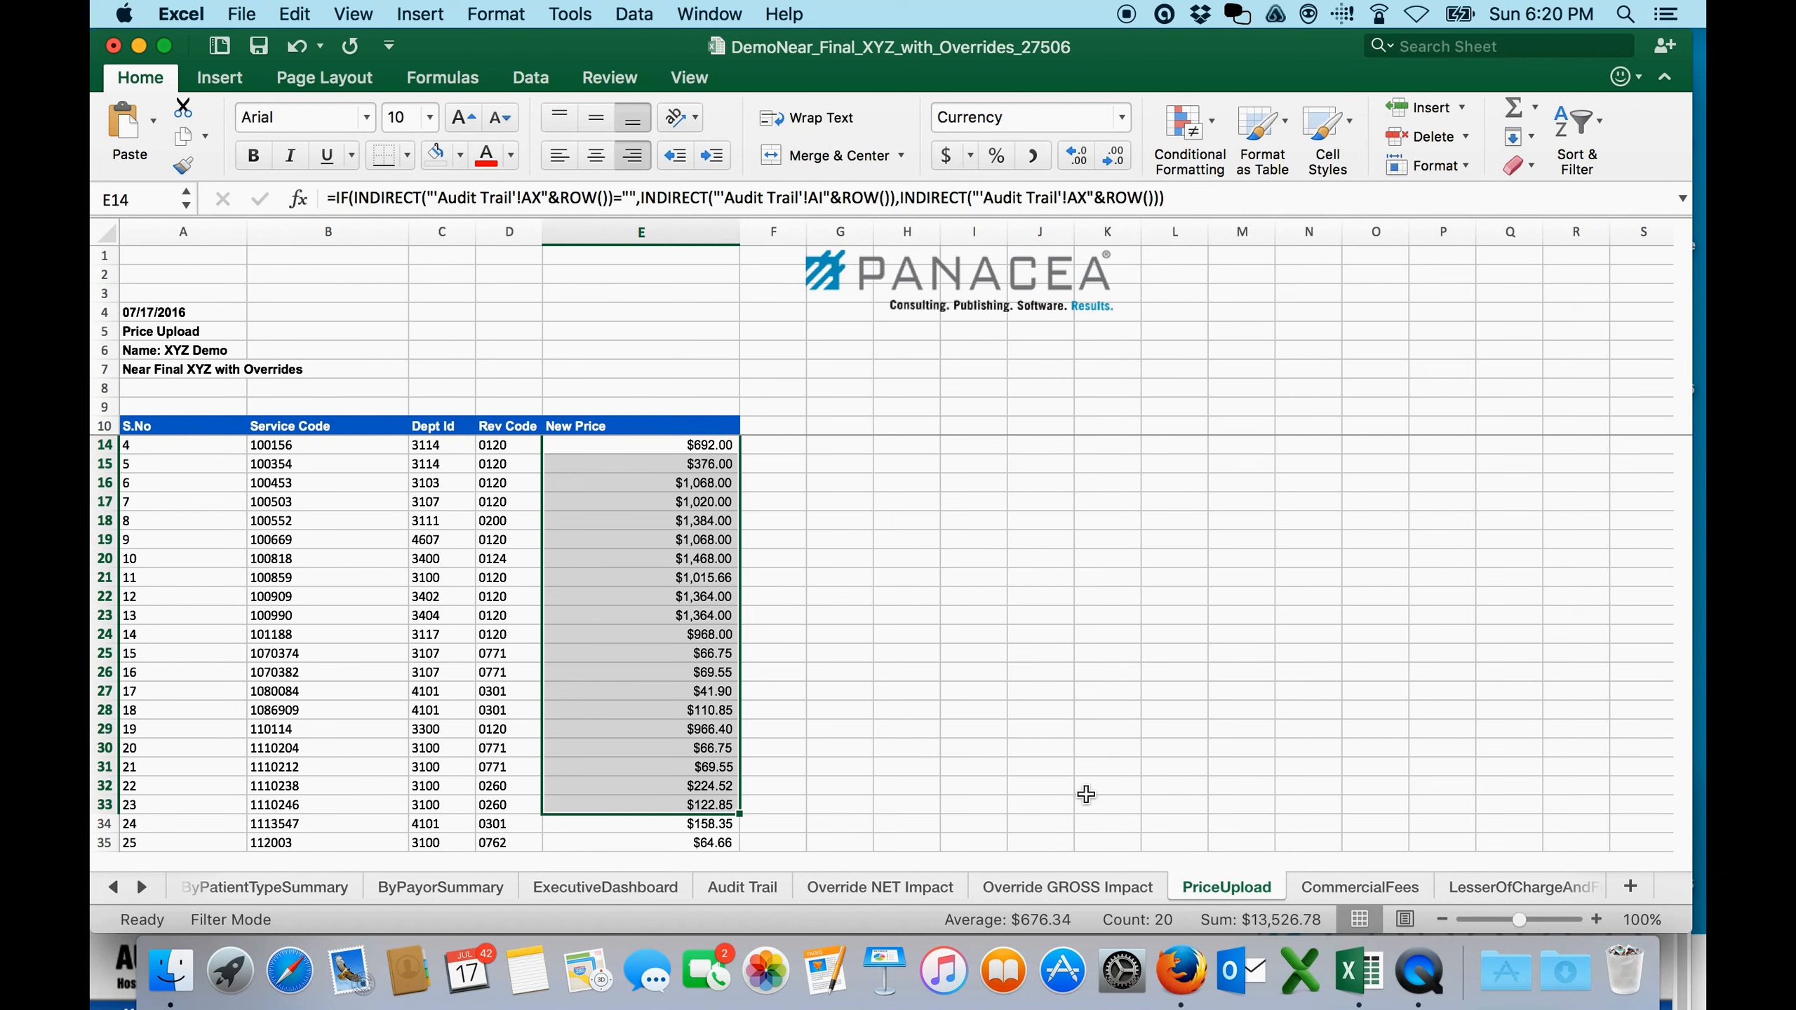
click(713, 888)
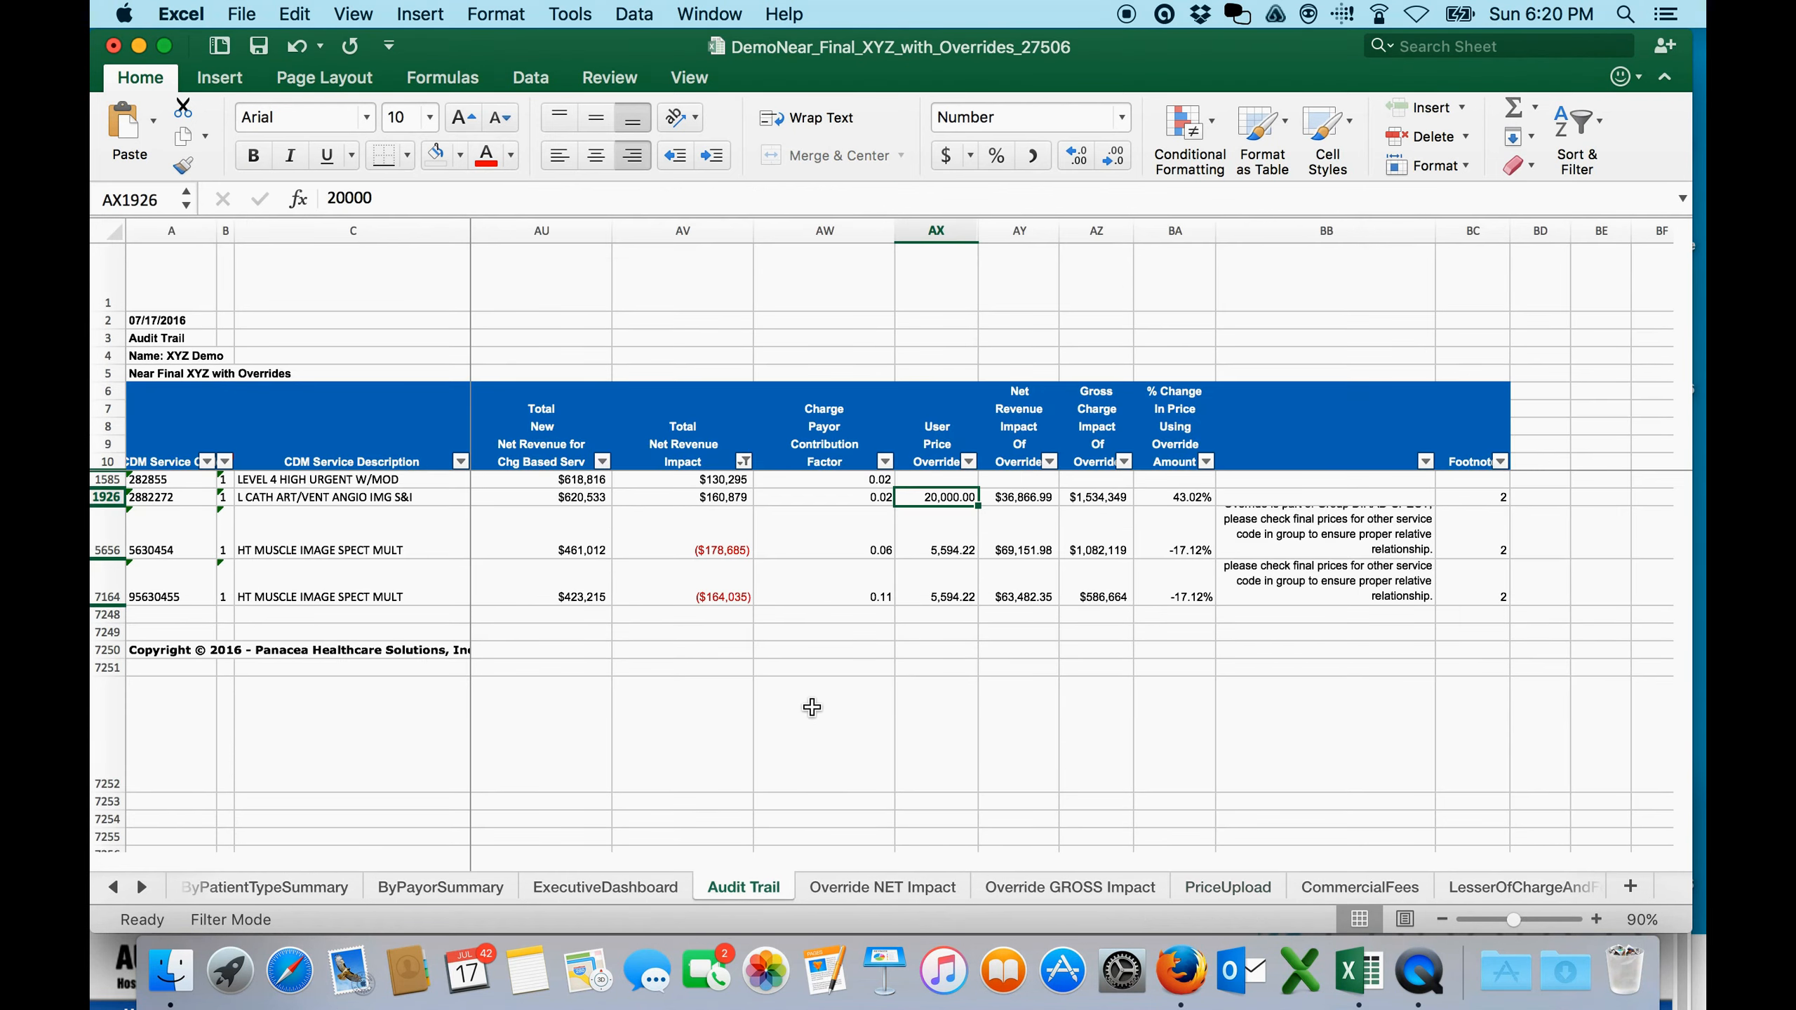
- Check the unit cost and current price of the two HT MUSCLE IMAGE SPECT MULT services in the audit trail
click(688, 544)
key(Left)
key(Left)
key(Left)
key(Left)
key(Left)
key(Left)
key(Left)
key(Left)
key(Left)
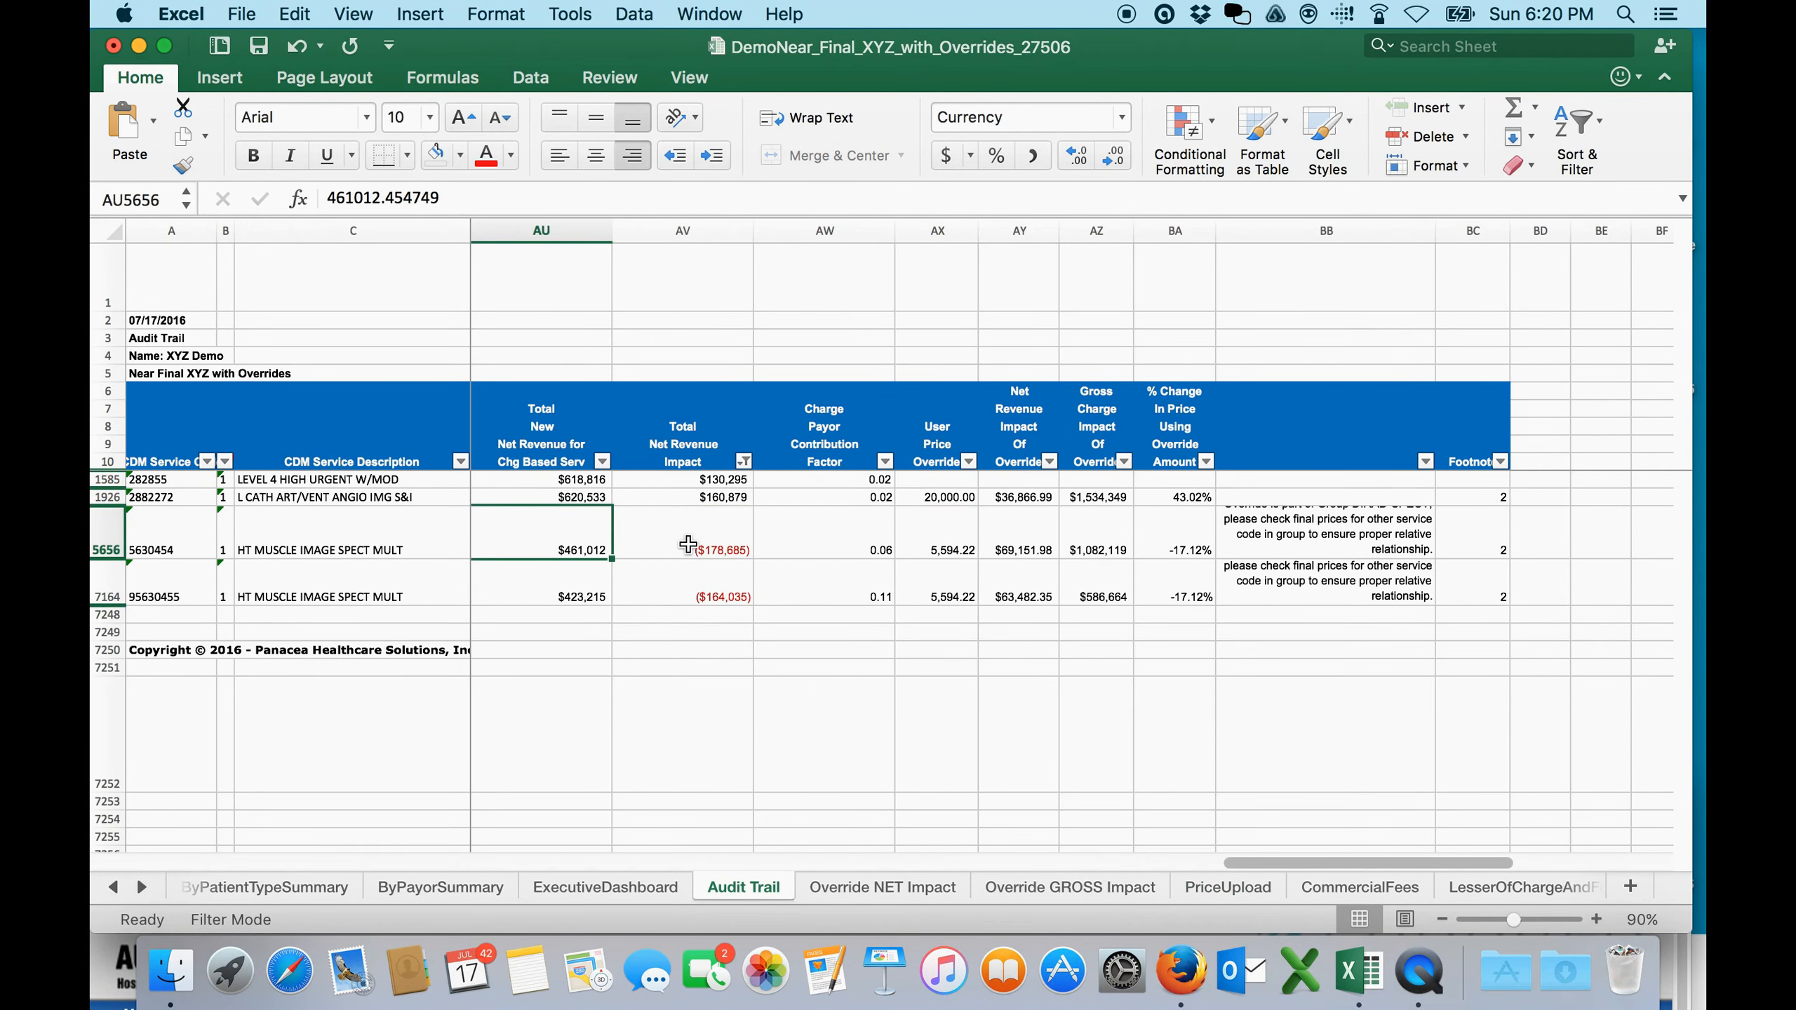
key(Left)
key(Left)
key(Left)
key(Left)
key(Left)
key(Left)
key(Left)
key(Left)
key(Left)
key(Left)
key(Left)
key(Left)
key(Left)
key(Left)
key(Left)
key(Left)
key(Left)
key(Left)
key(Left)
key(Left)
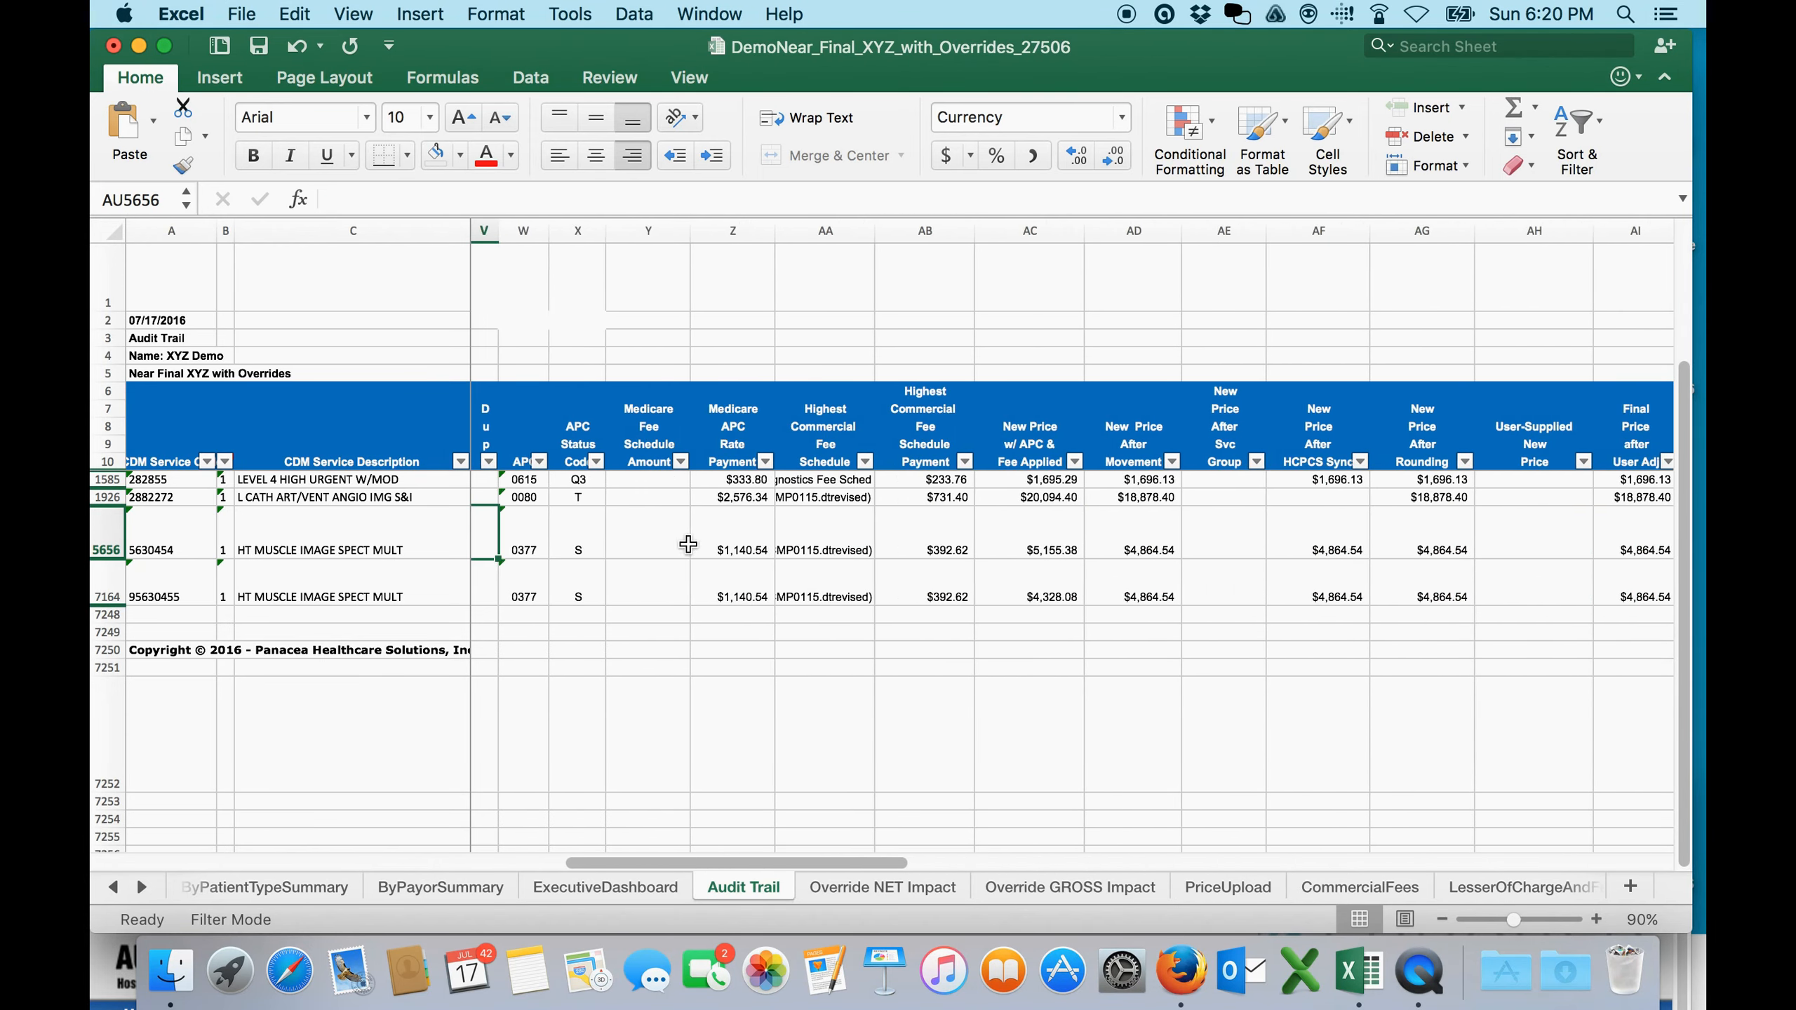
key(Left)
key(Left)
key(Left)
key(Left)
key(Left)
key(Left)
key(Left)
key(Left)
key(Left)
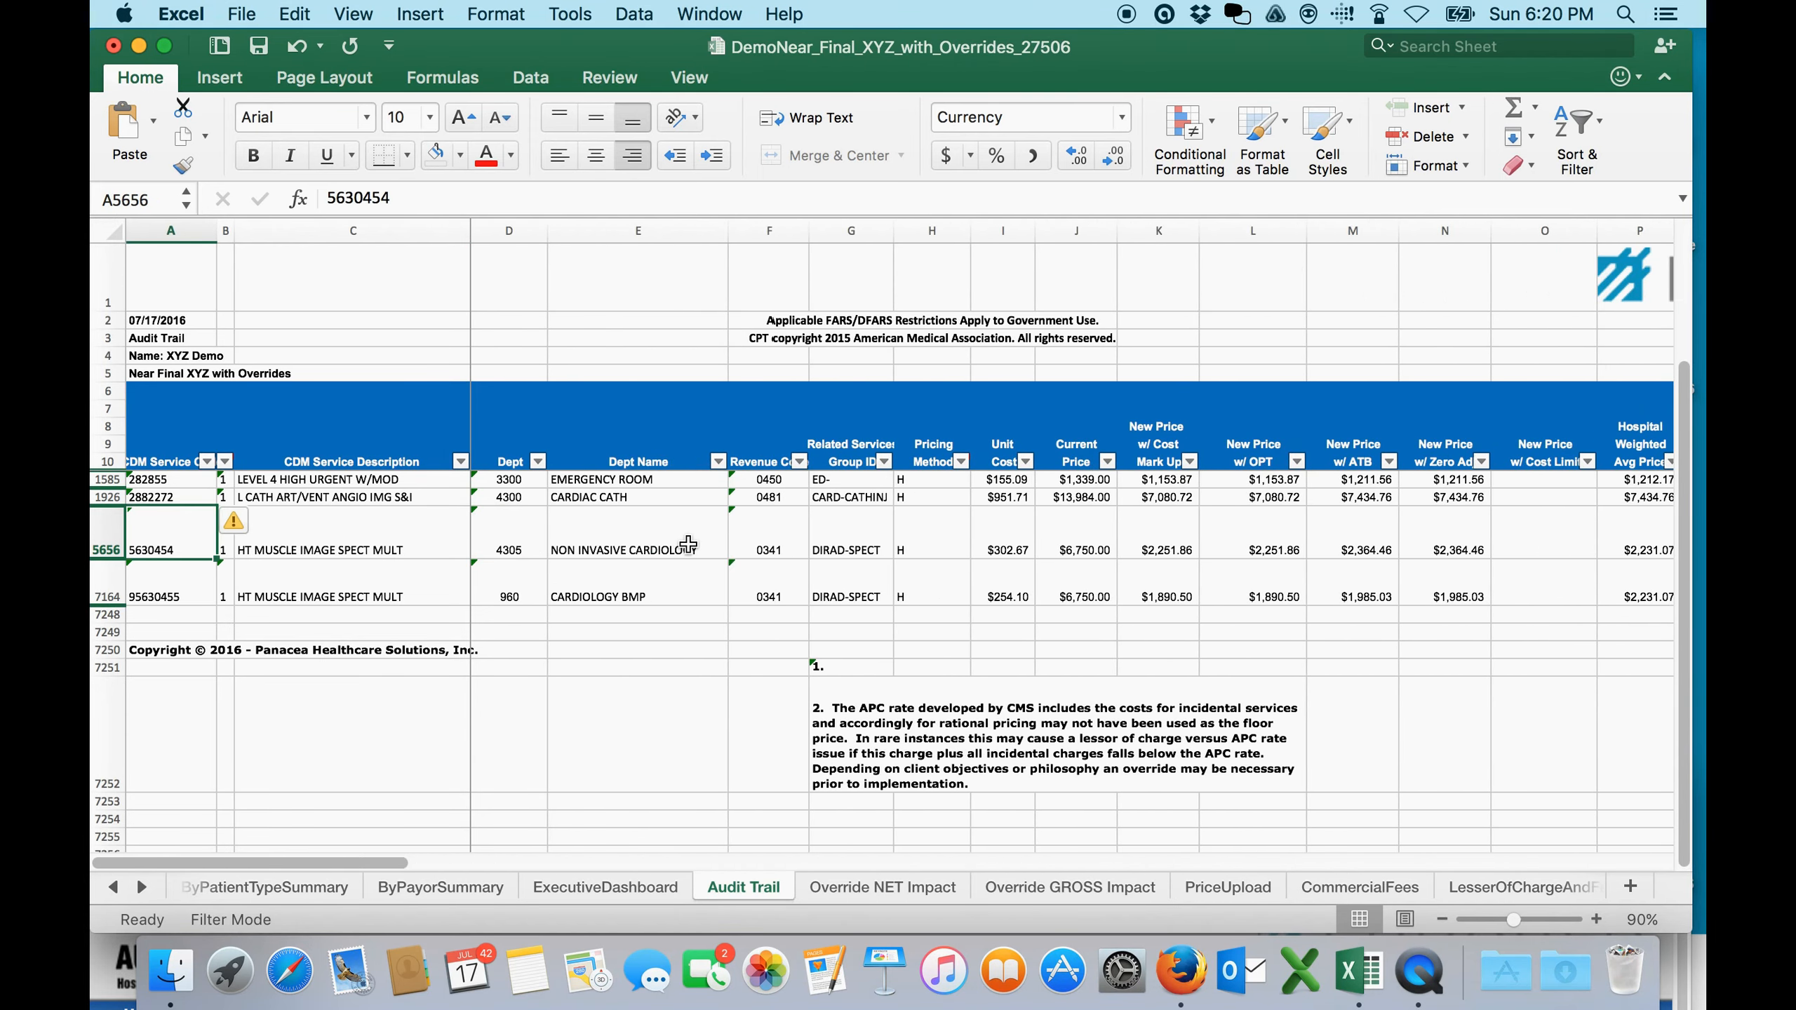
key(Right)
key(Right)
key(Right)
key(Right)
key(Right)
key(Right)
key(Right)
key(Right)
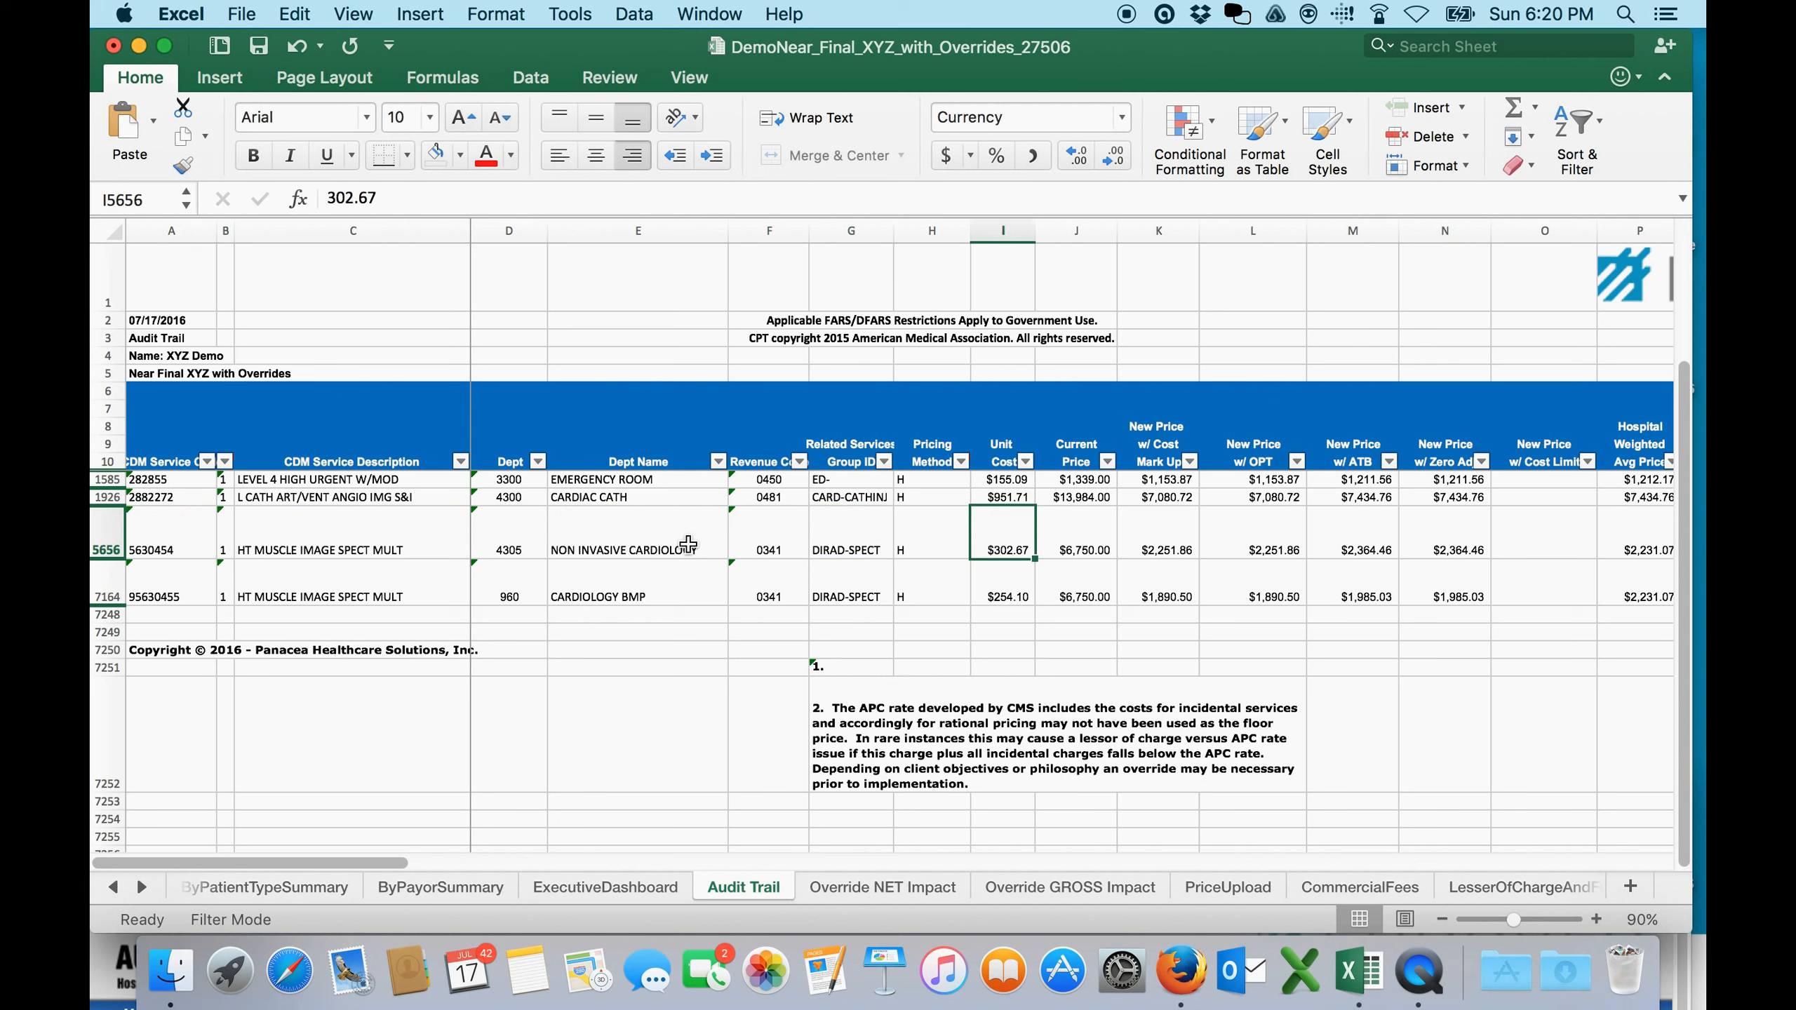
key(Right)
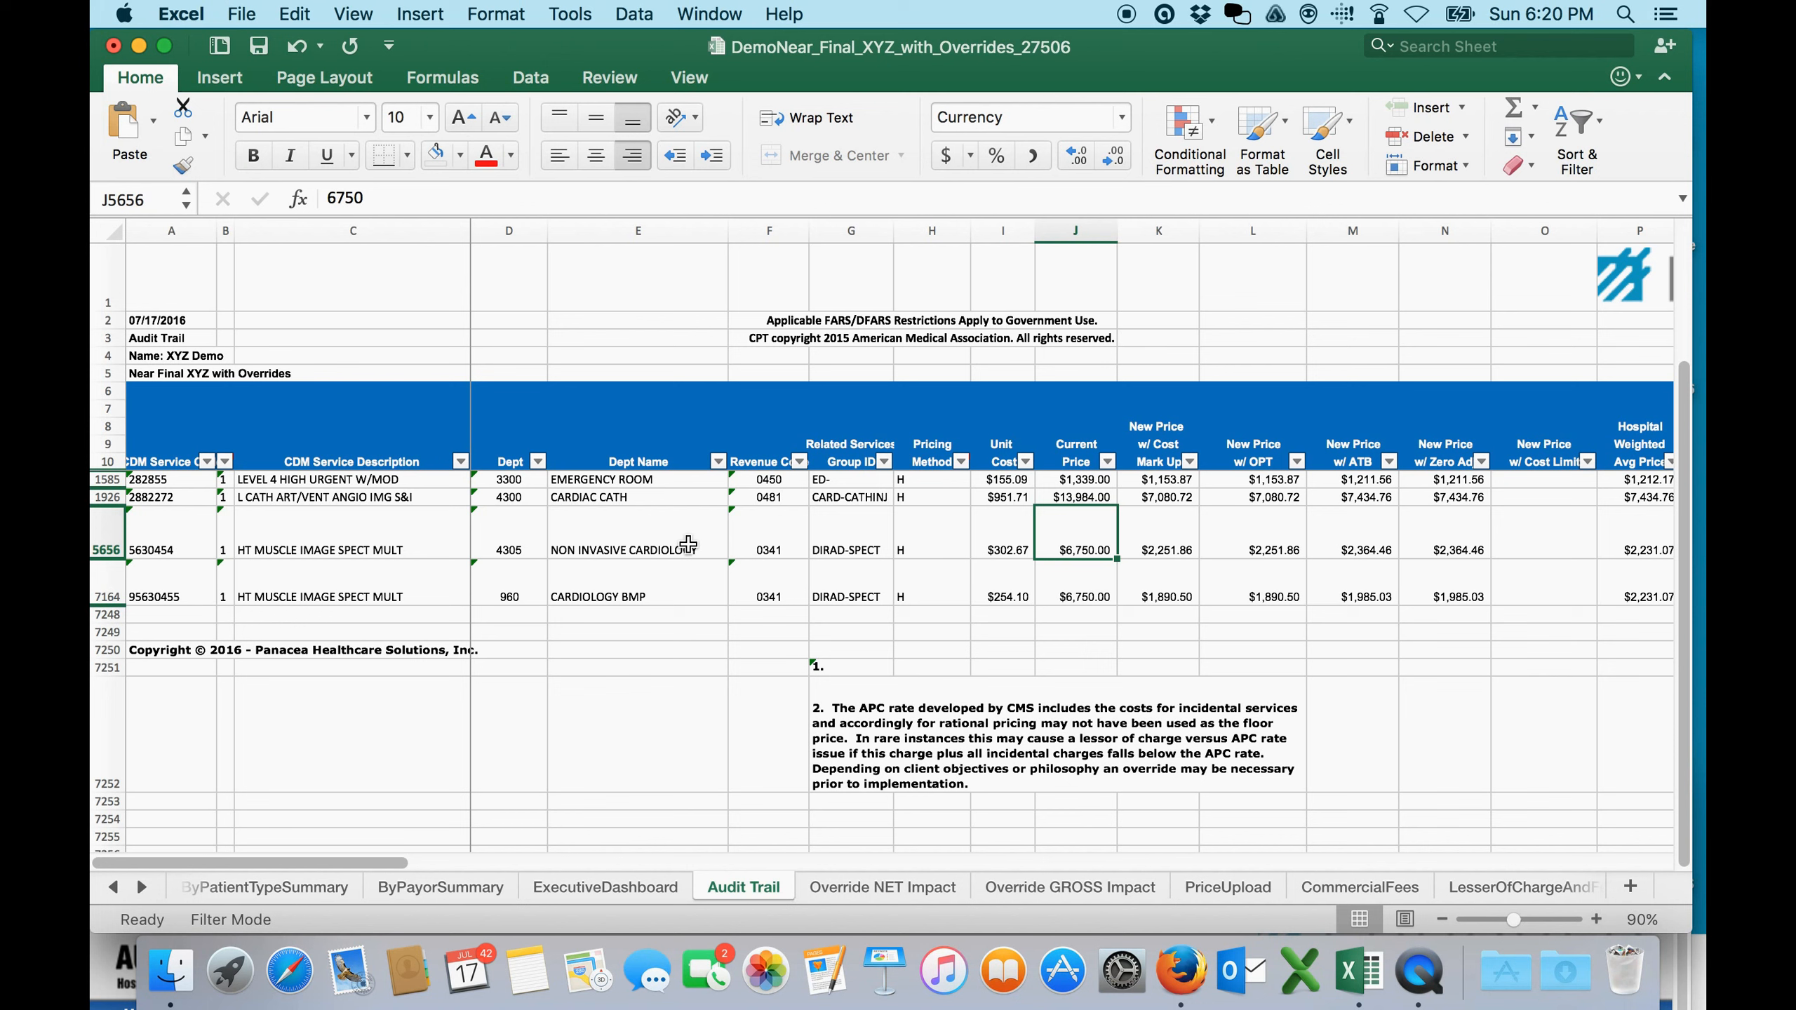
key(Down)
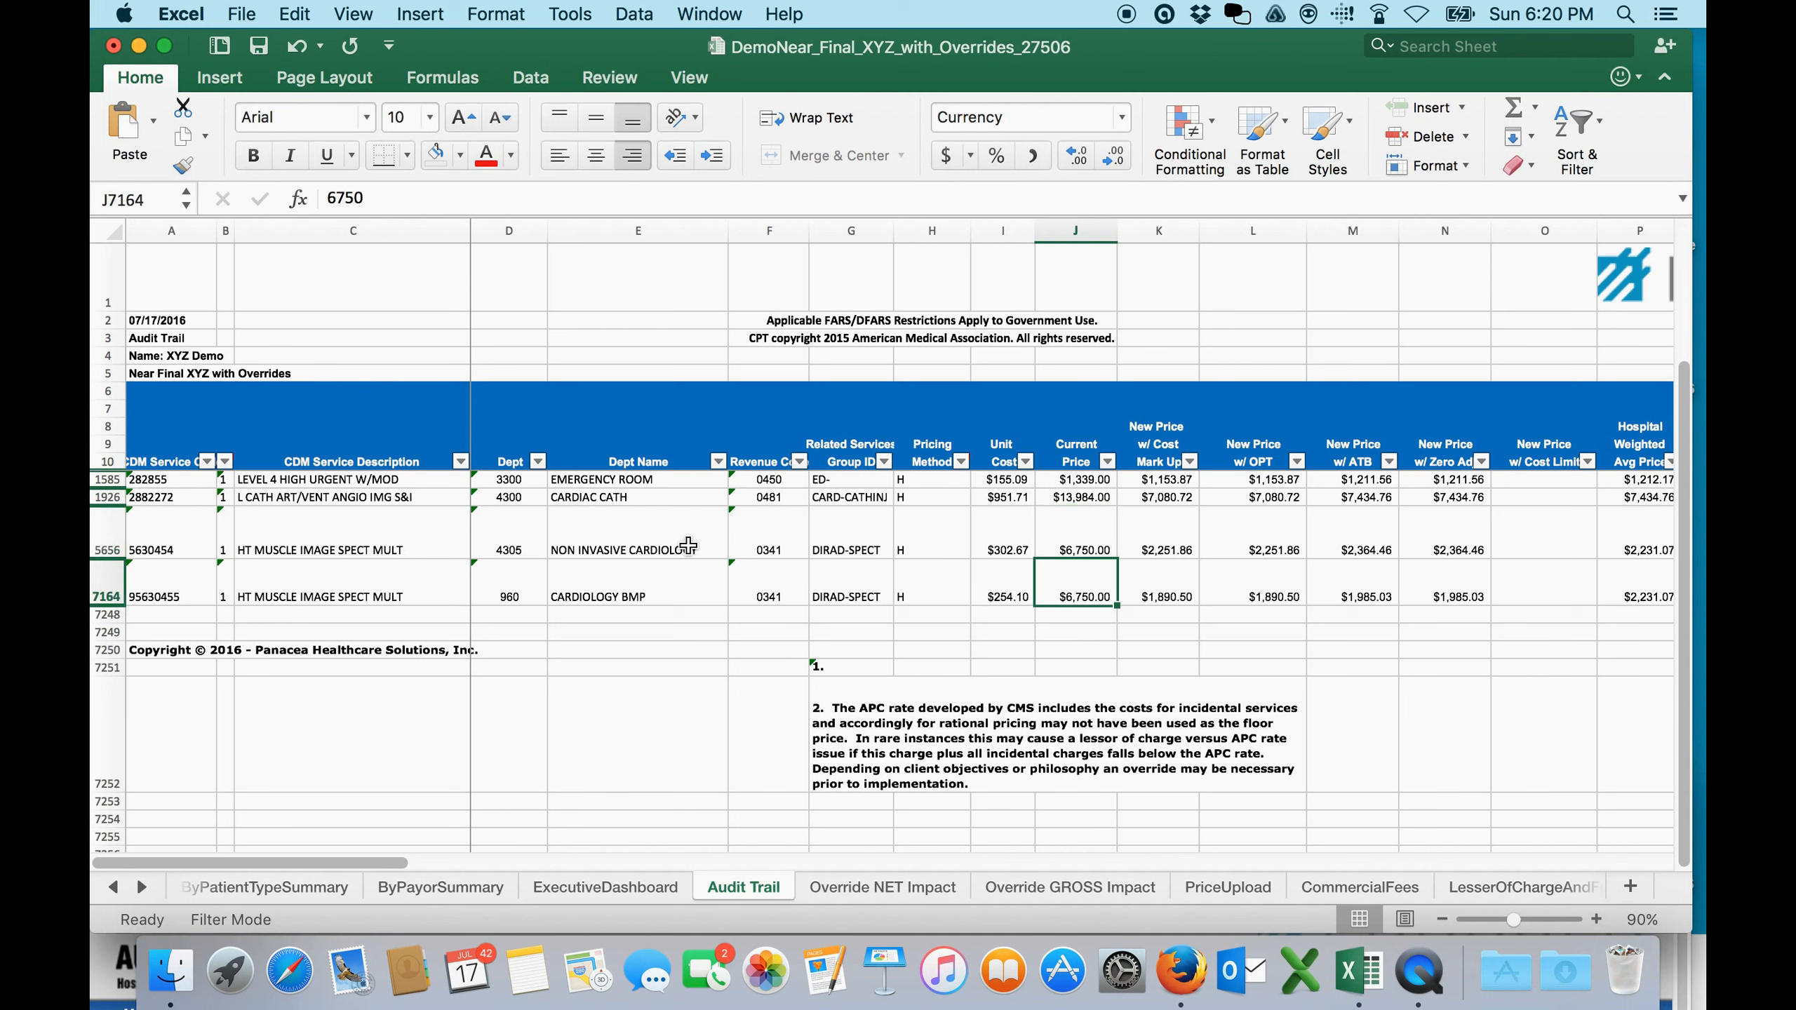
- Examine the two heart muscle imaging services' modelled prices from cost mark-up through to the peer group average price
drag(1158, 542, 1163, 593)
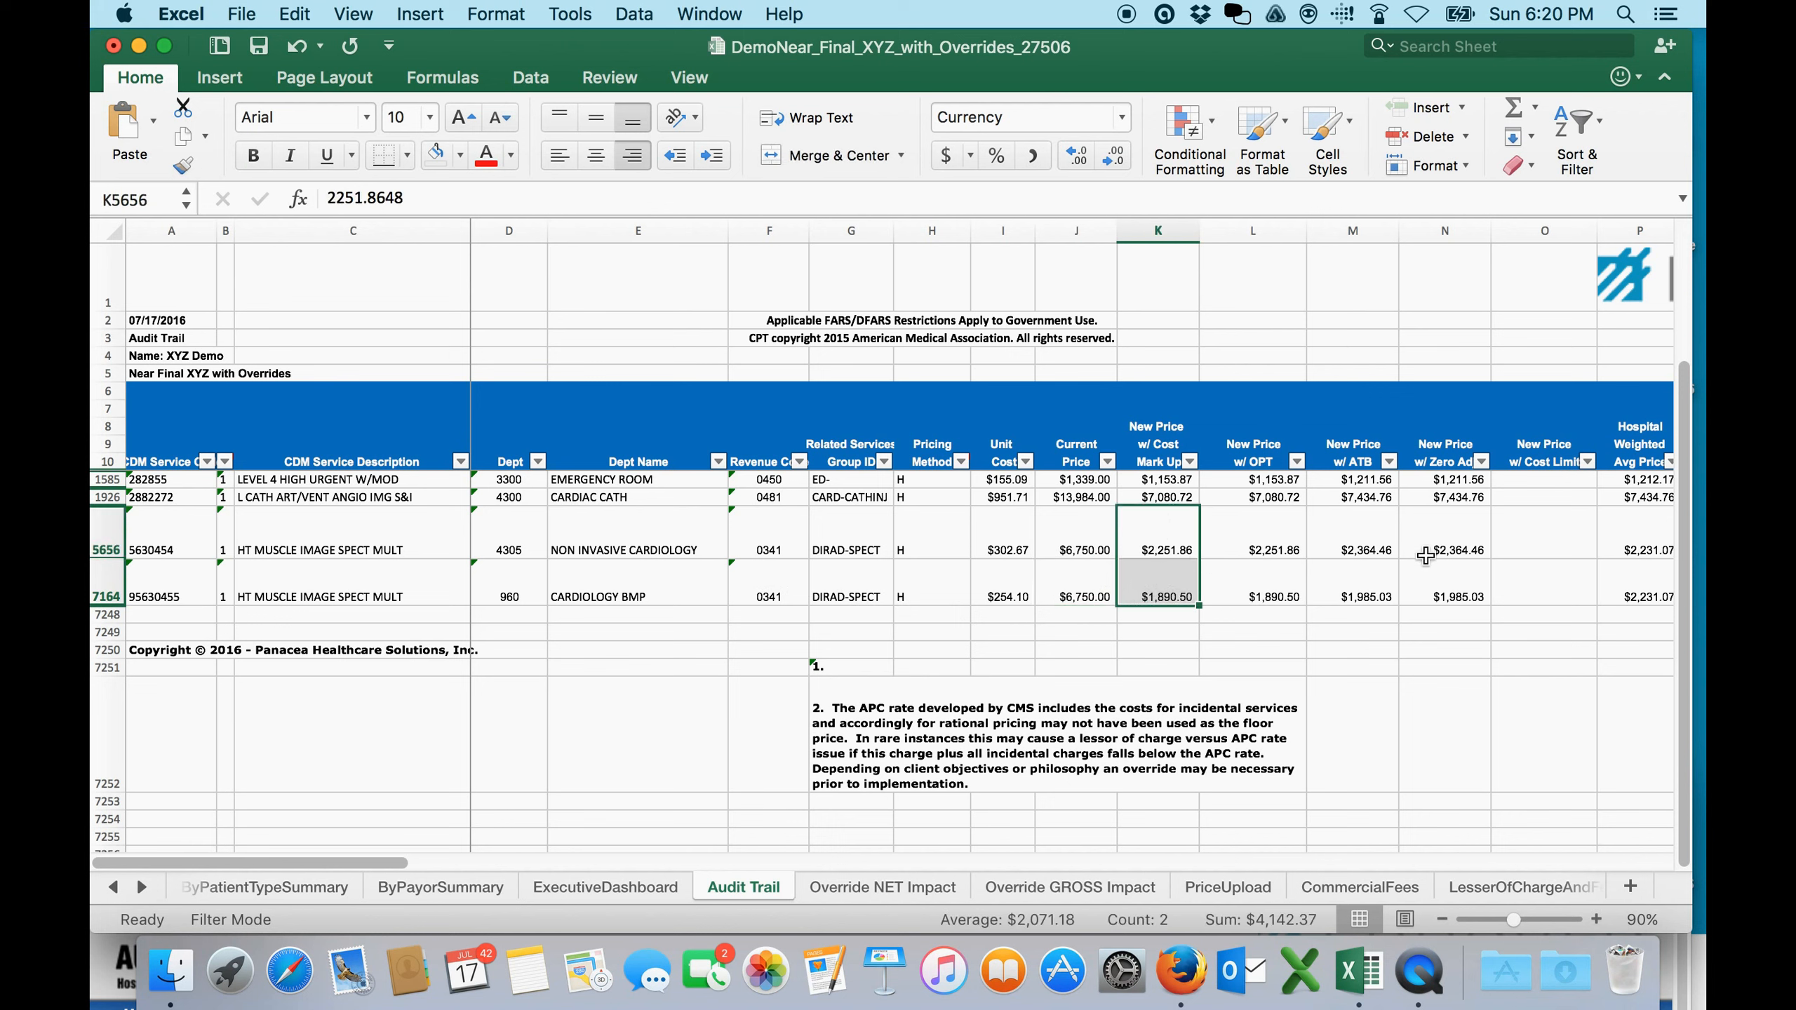
click(1279, 547)
key(Right)
key(Right)
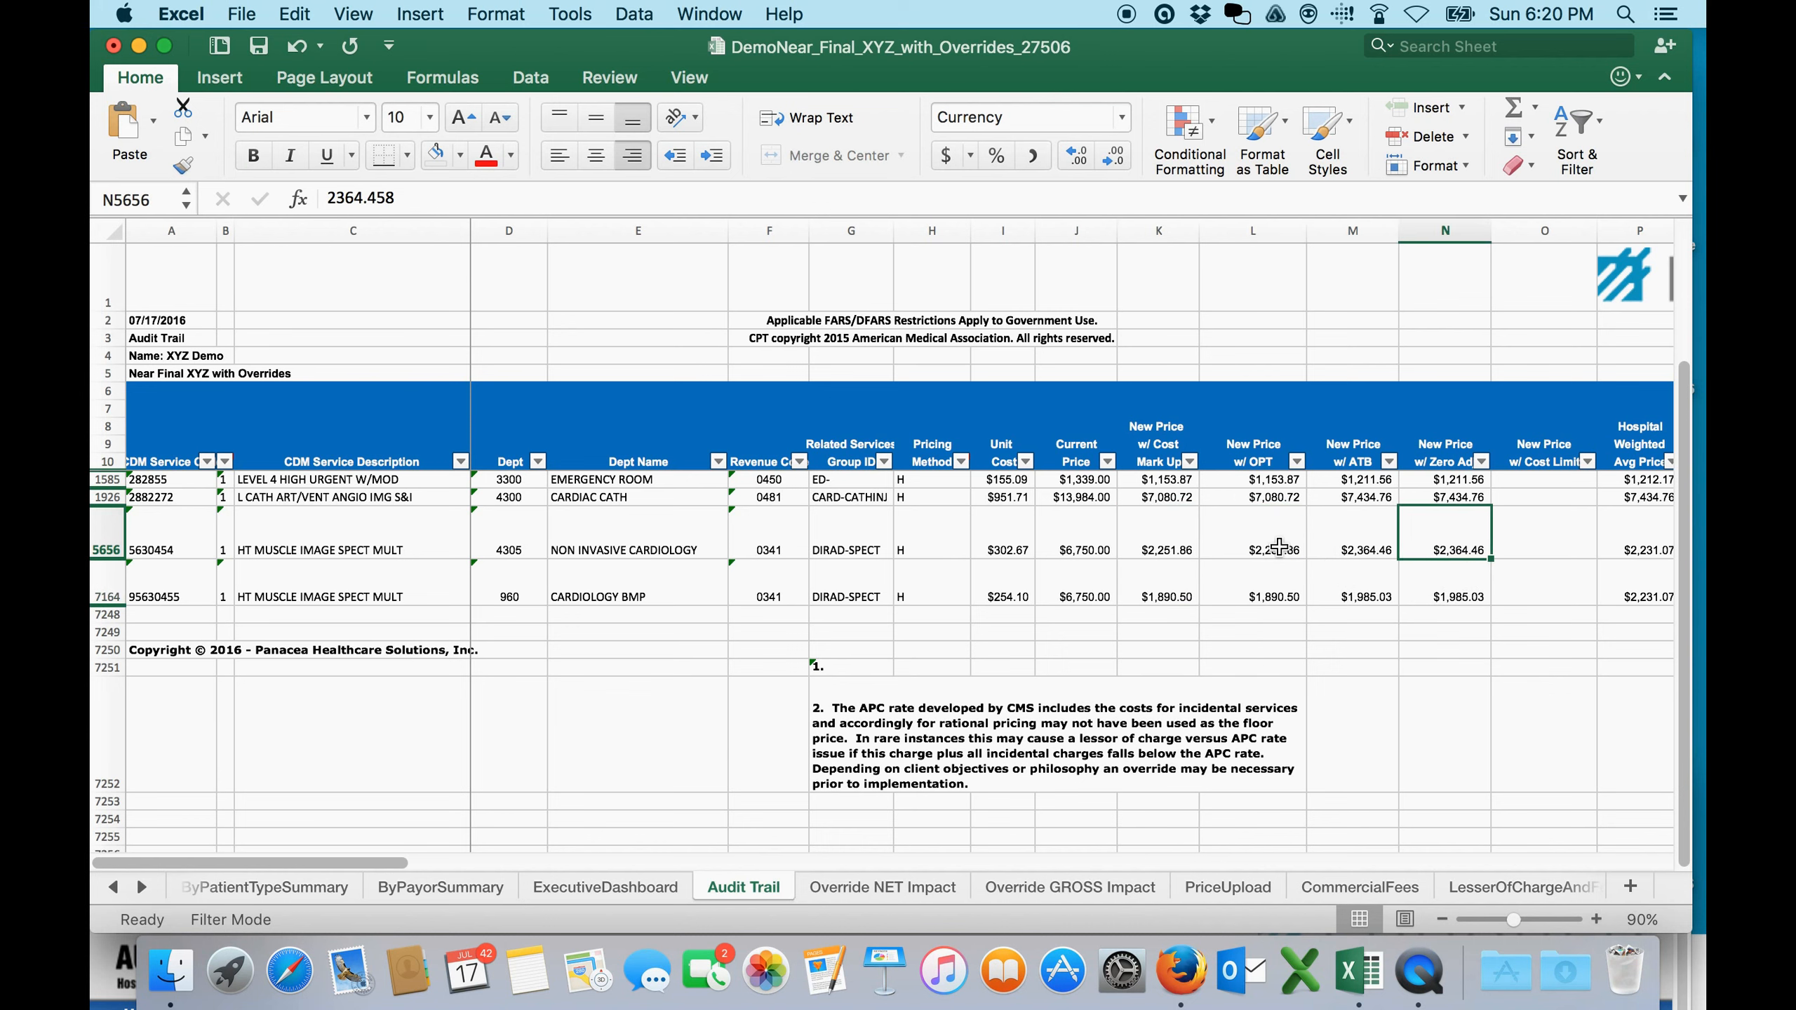
key(Right)
key(Right)
key(Right)
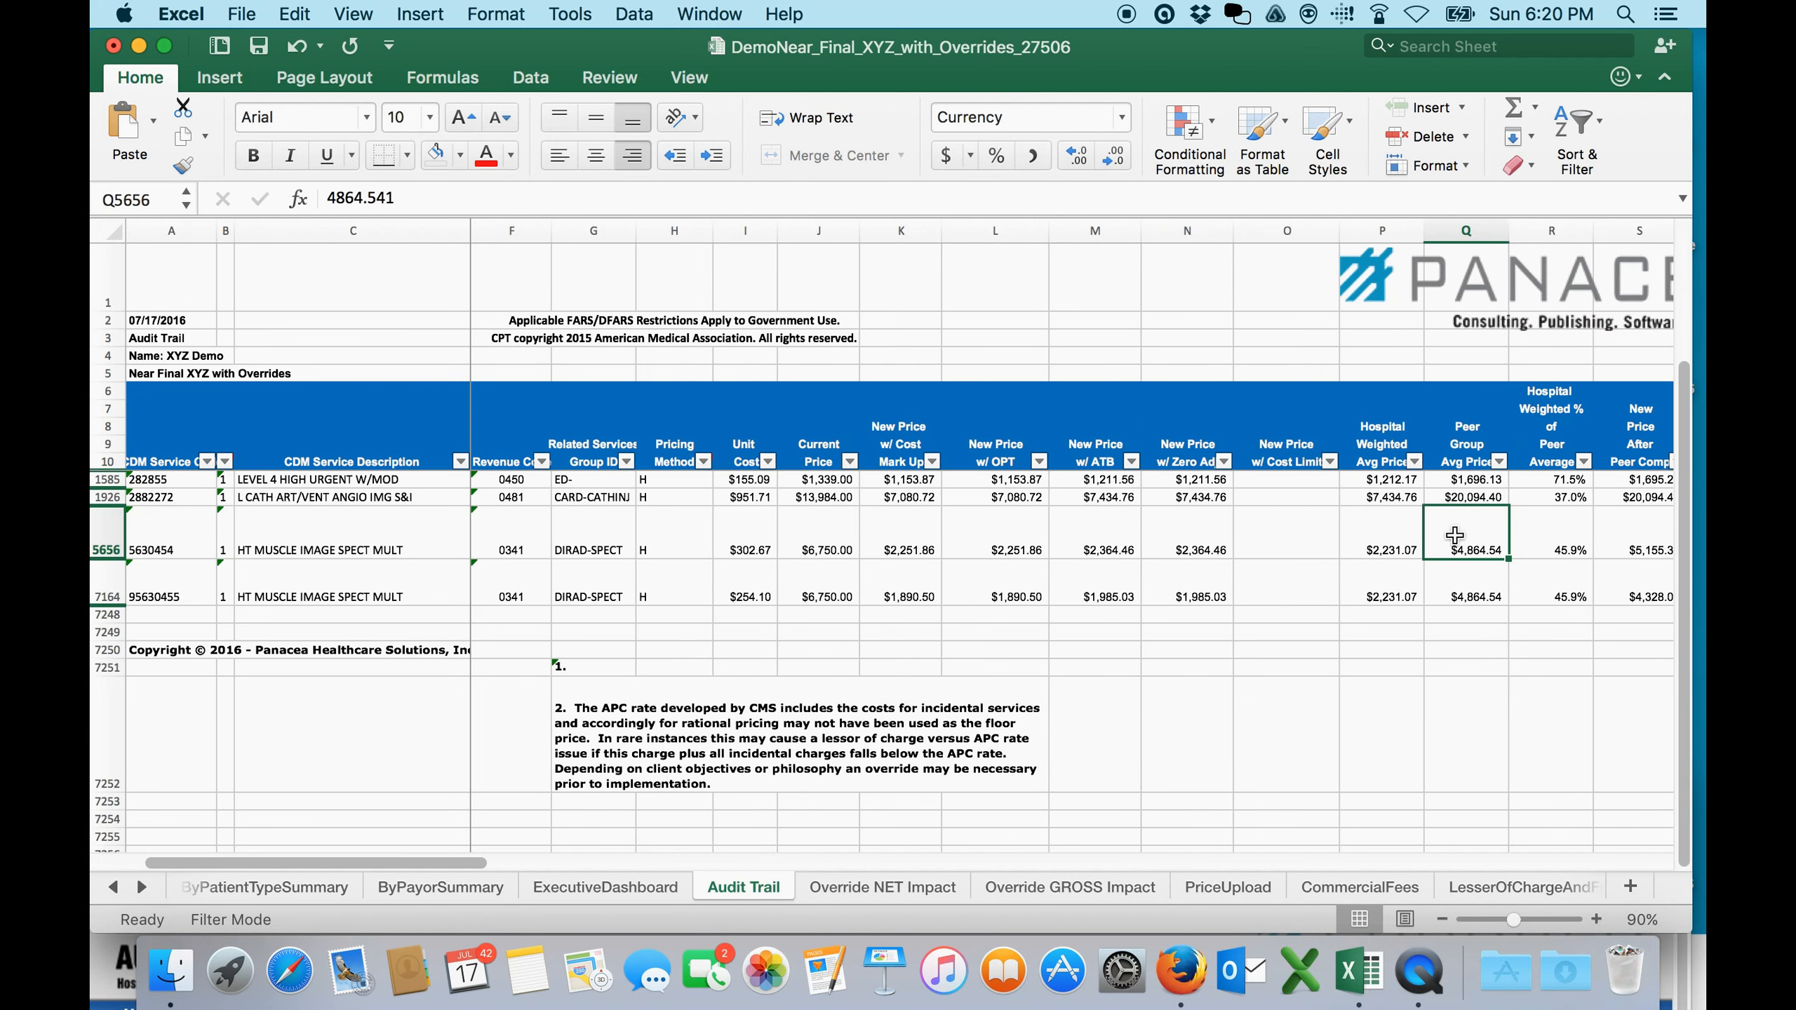
drag(1455, 546, 1460, 593)
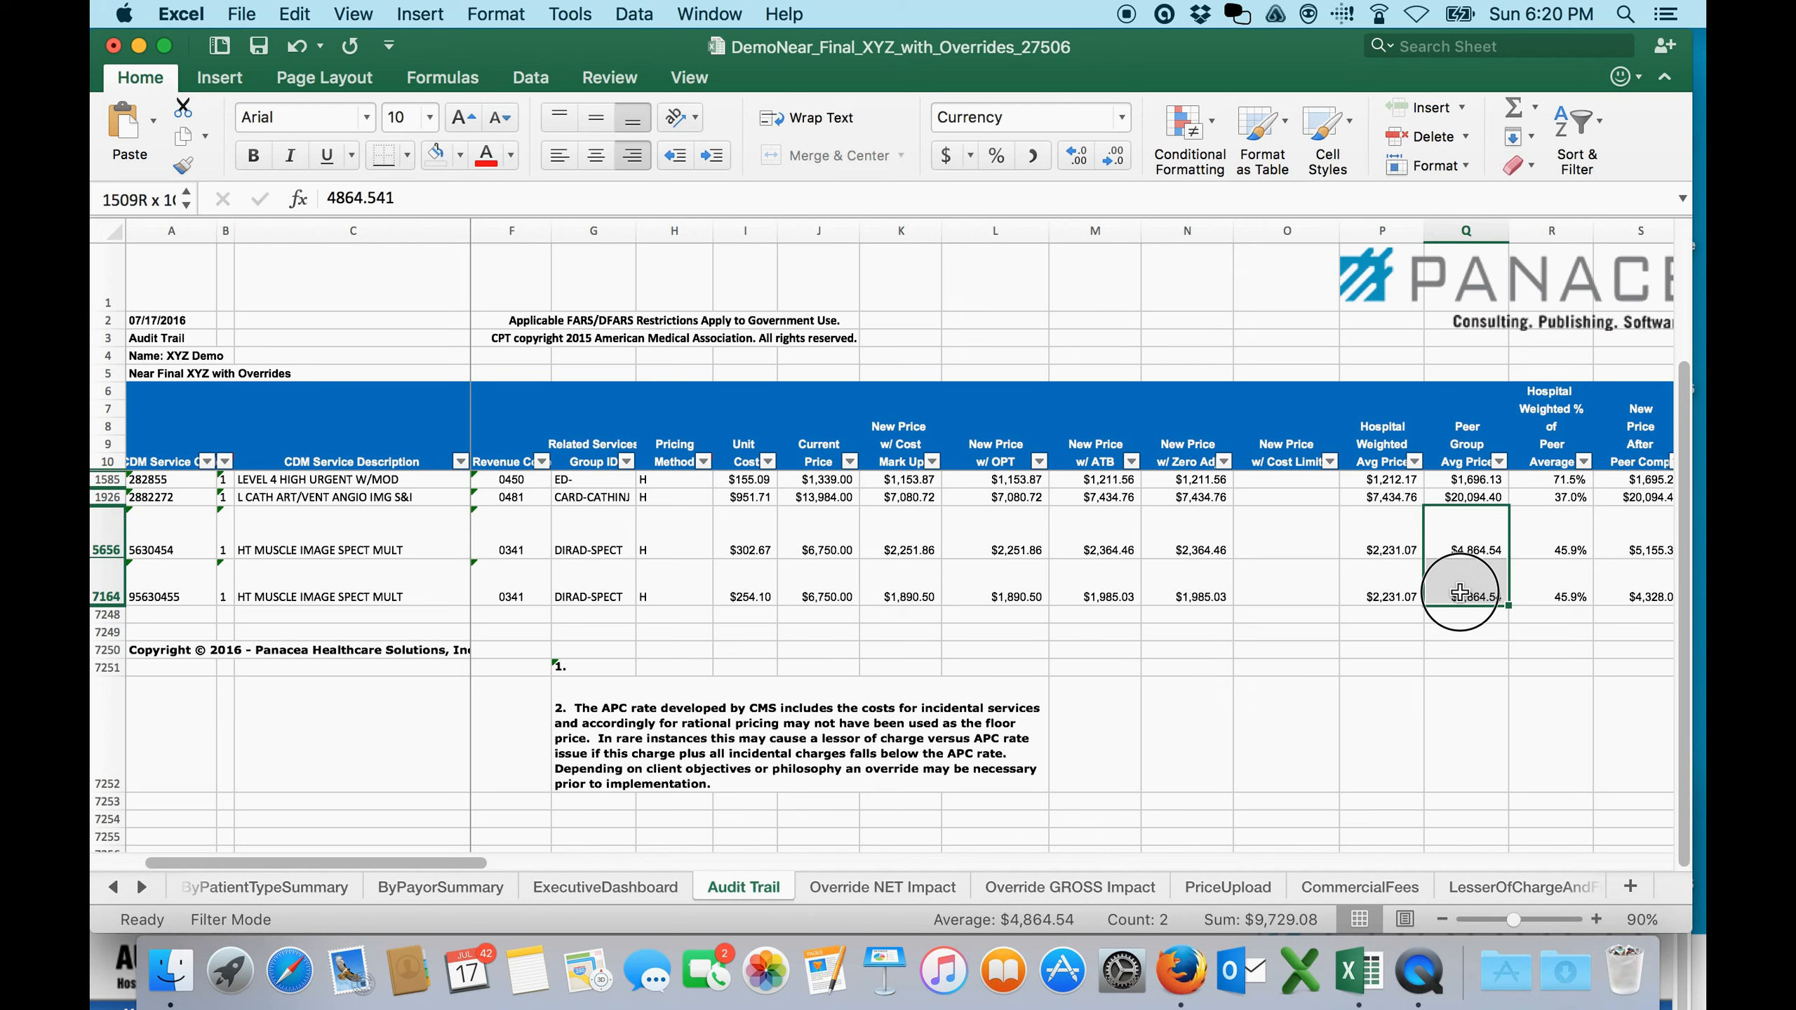
- Compare the two heart muscle imaging services' current prices with their OPT prices and peer group average prices
click(827, 555)
drag(828, 565, 831, 593)
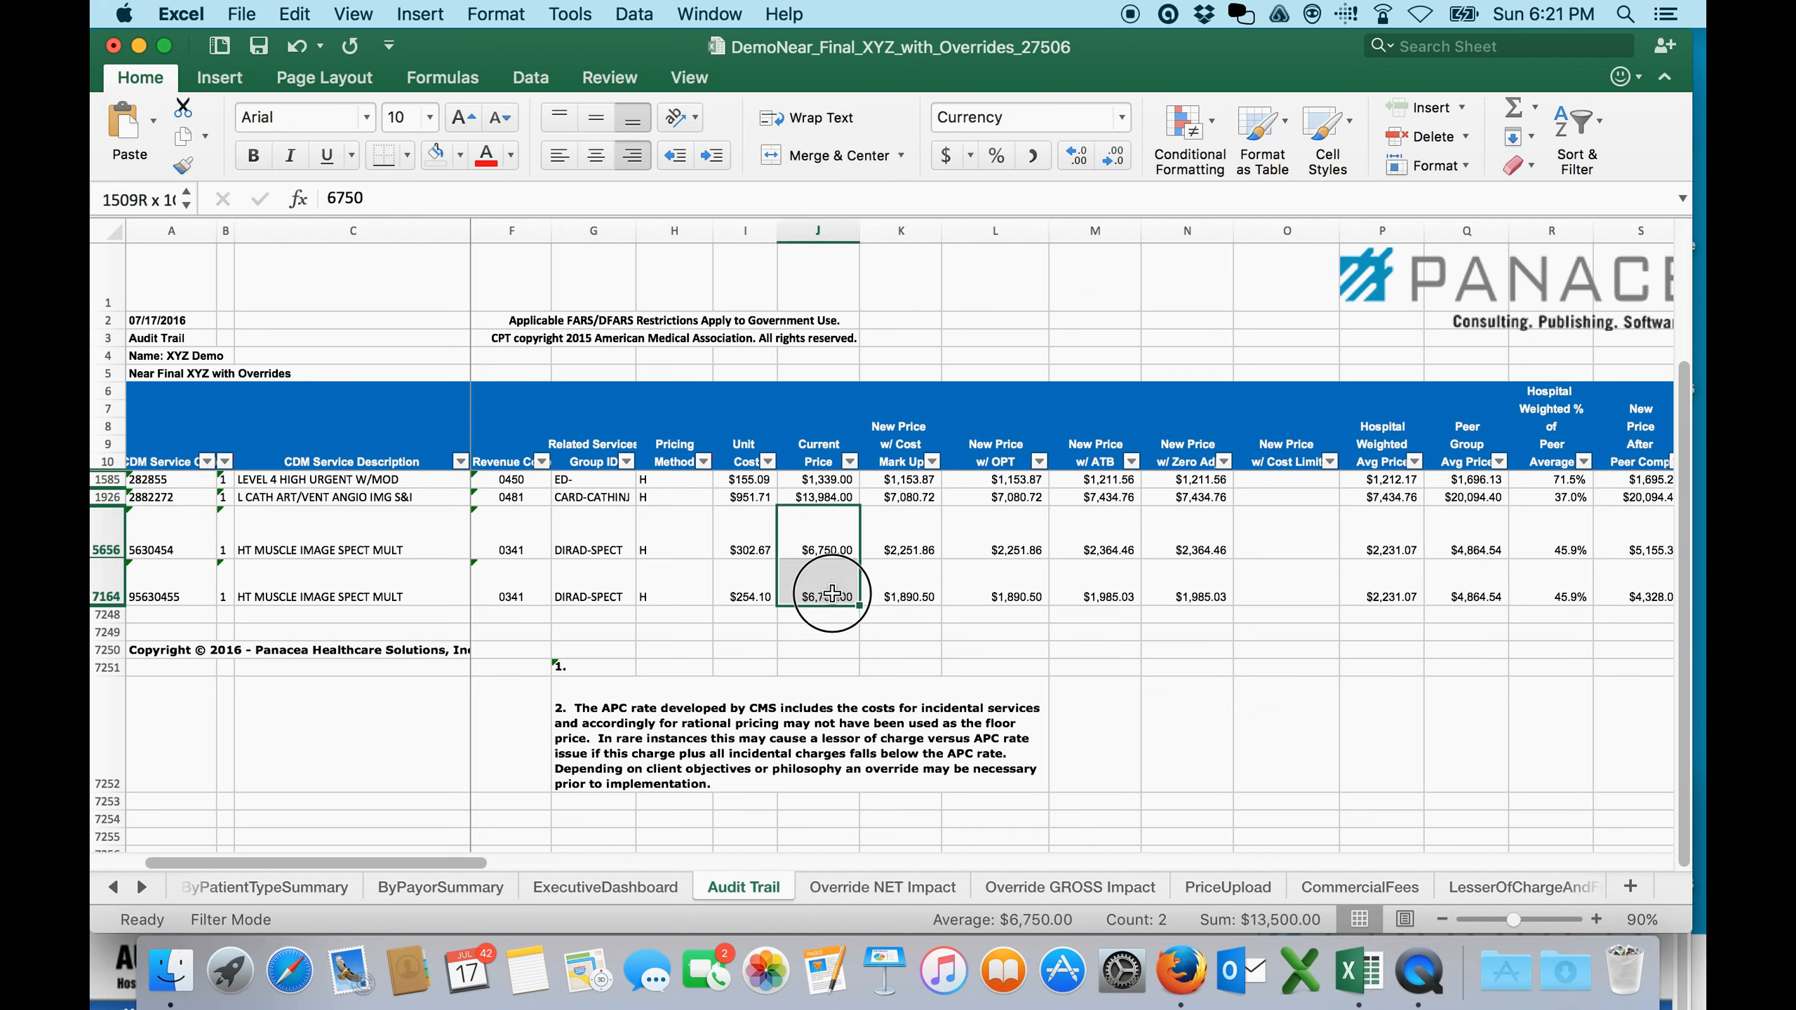
click(981, 546)
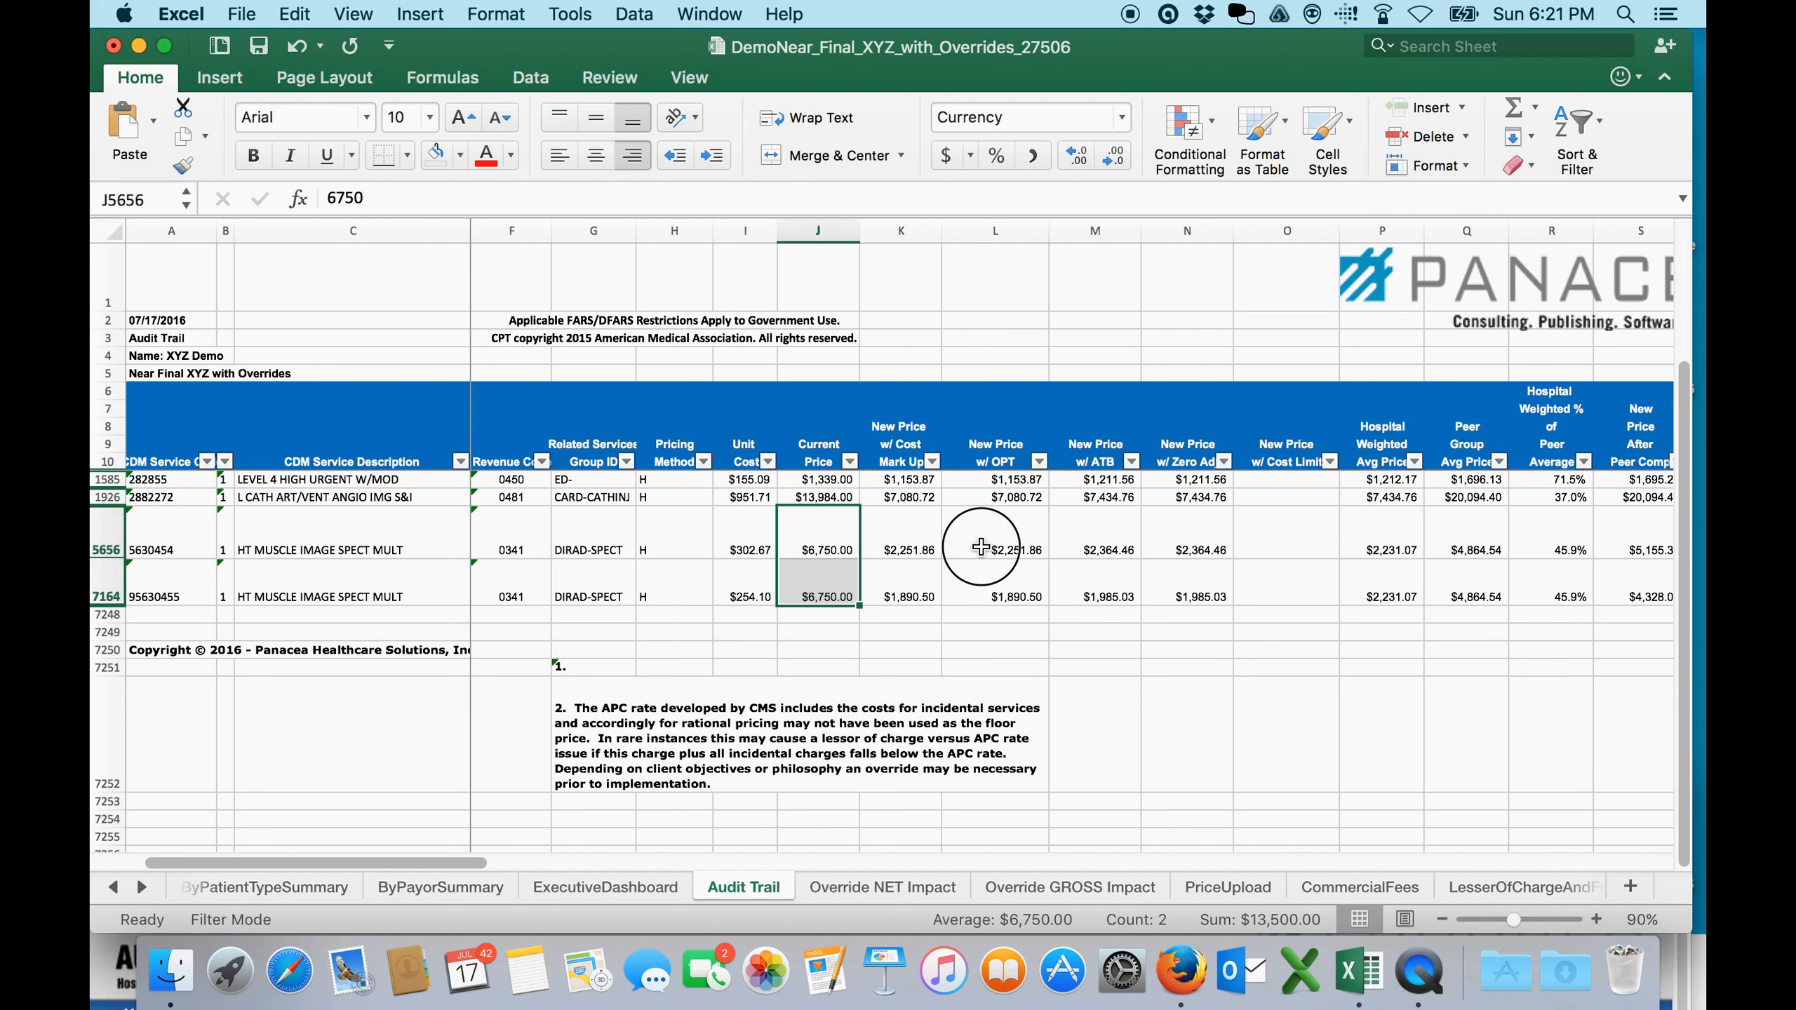
drag(982, 546, 974, 595)
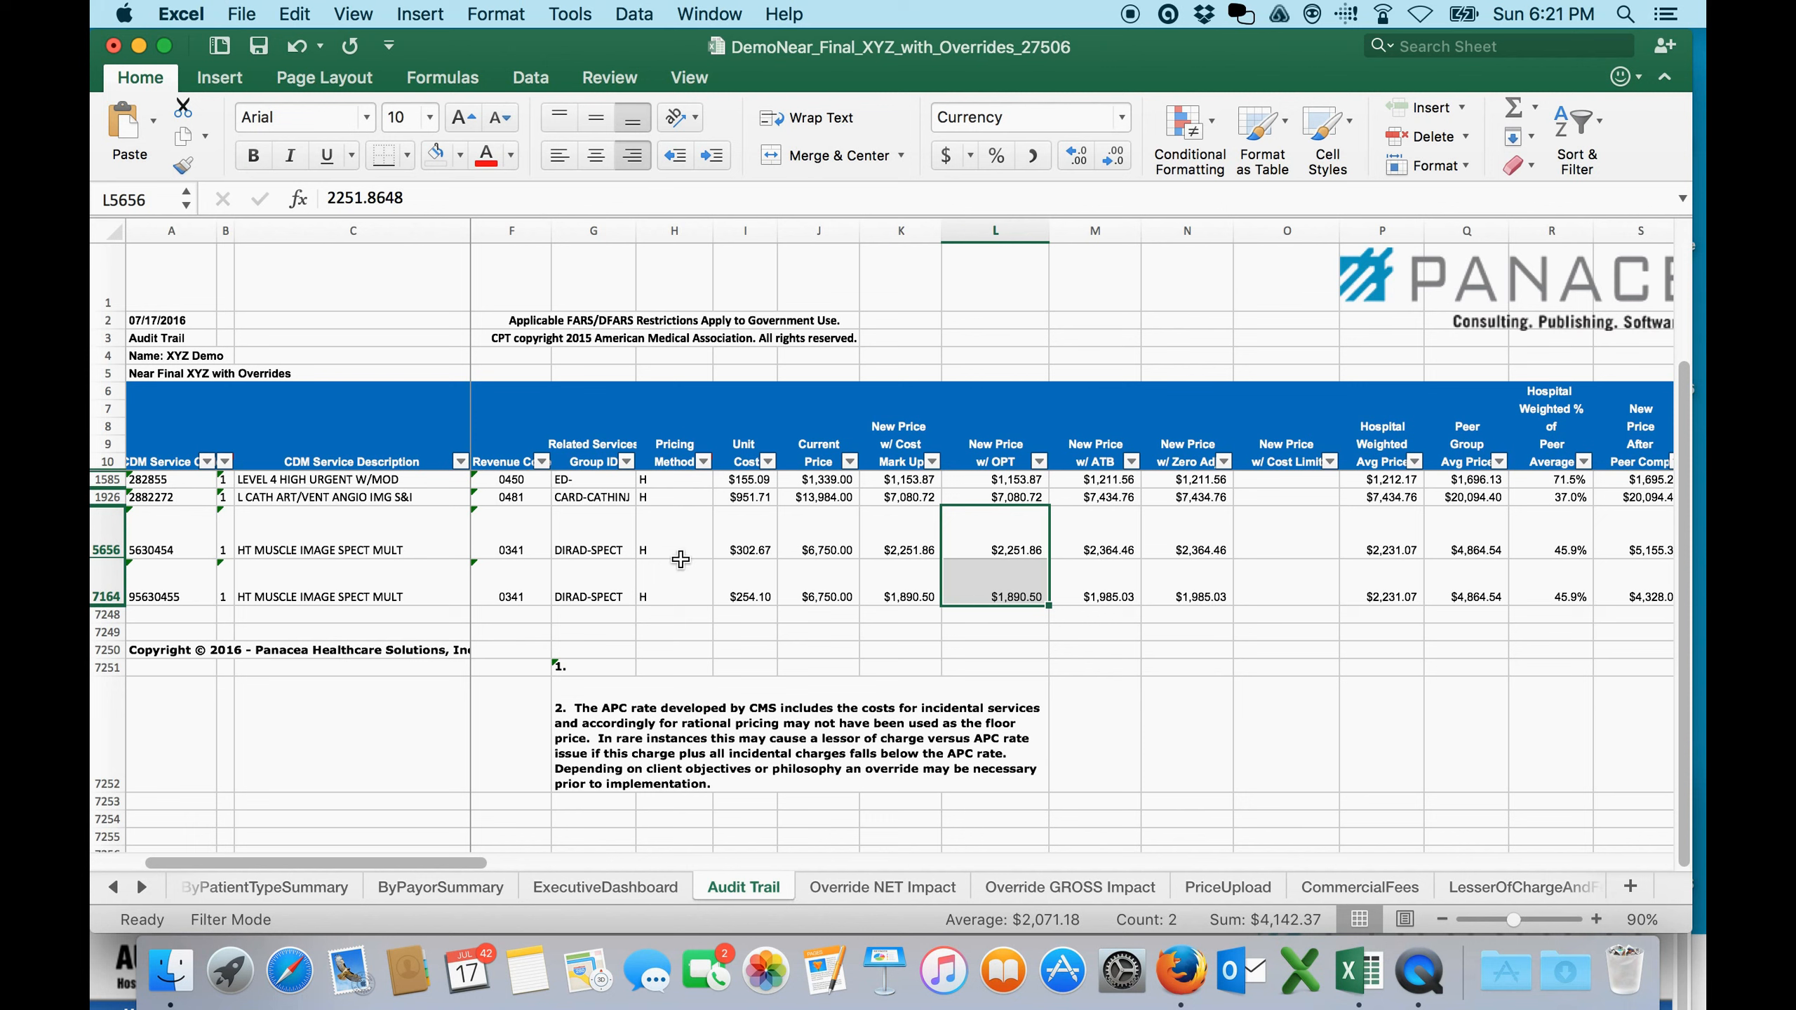
drag(802, 546, 802, 586)
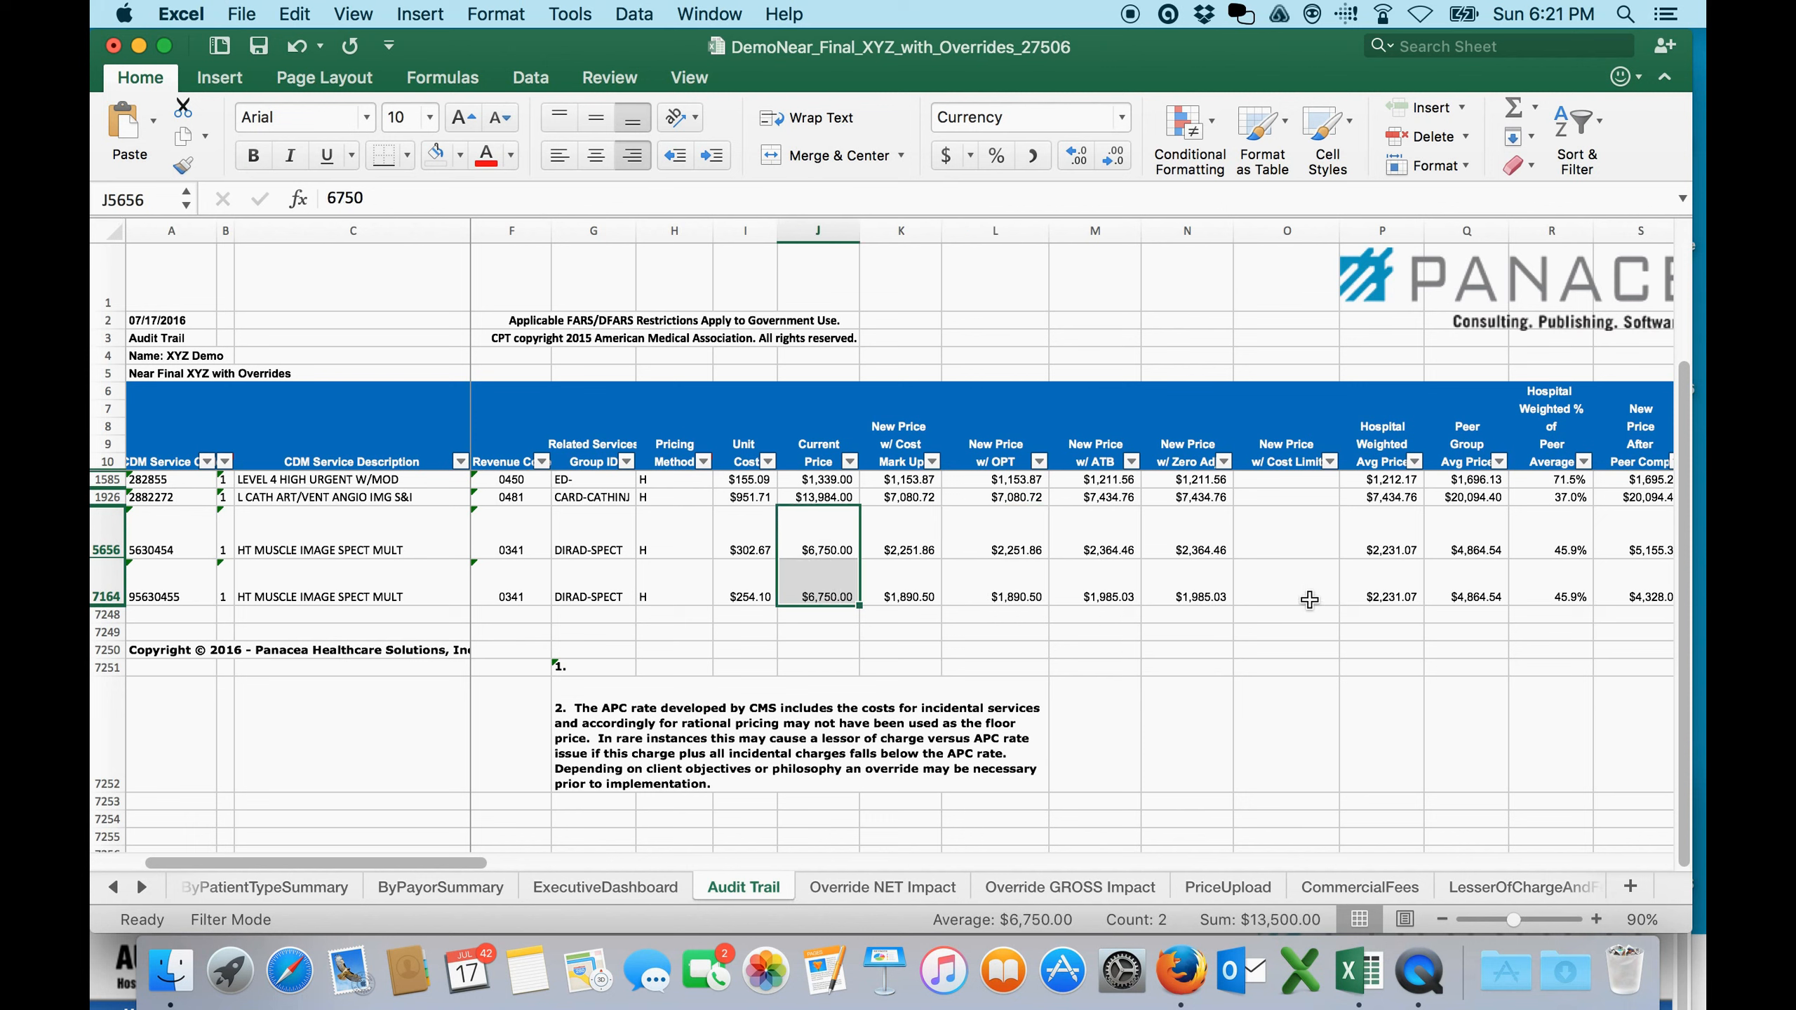
drag(1458, 549, 1458, 593)
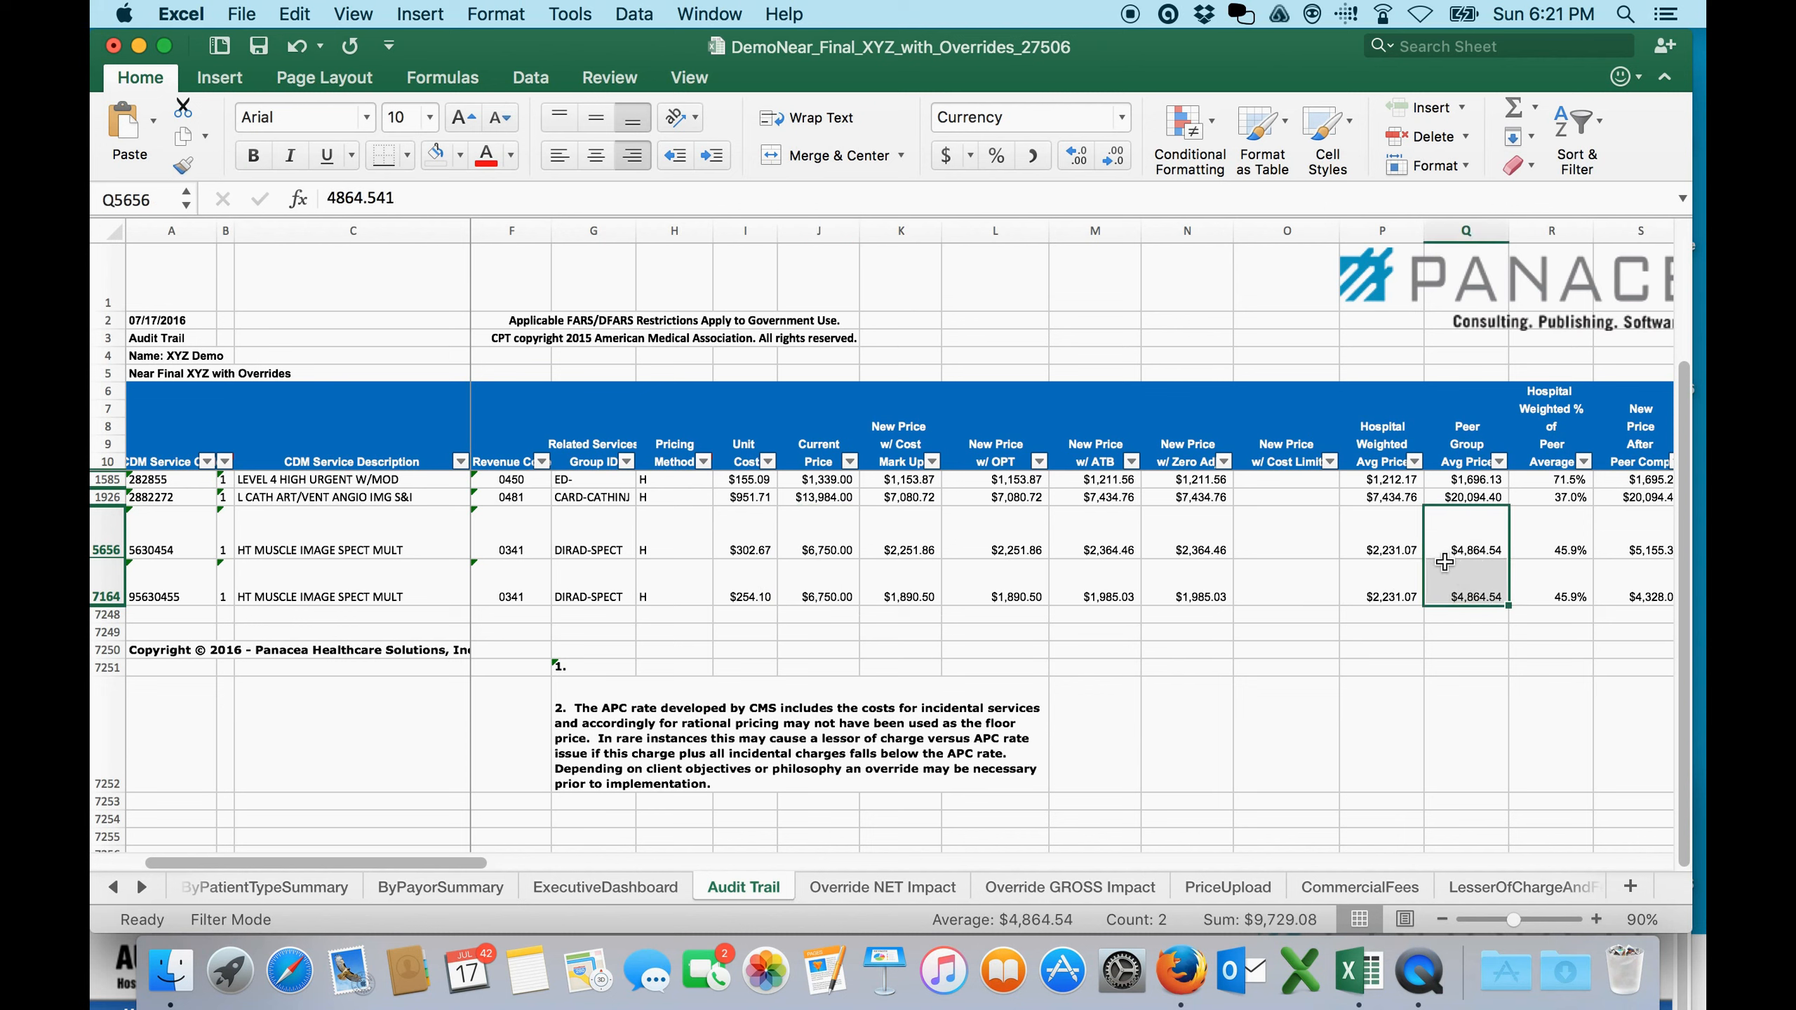
- Compare the two heart muscle imaging services' cost mark-up prices against their current and peer group average prices
drag(918, 548, 906, 598)
drag(830, 545, 831, 598)
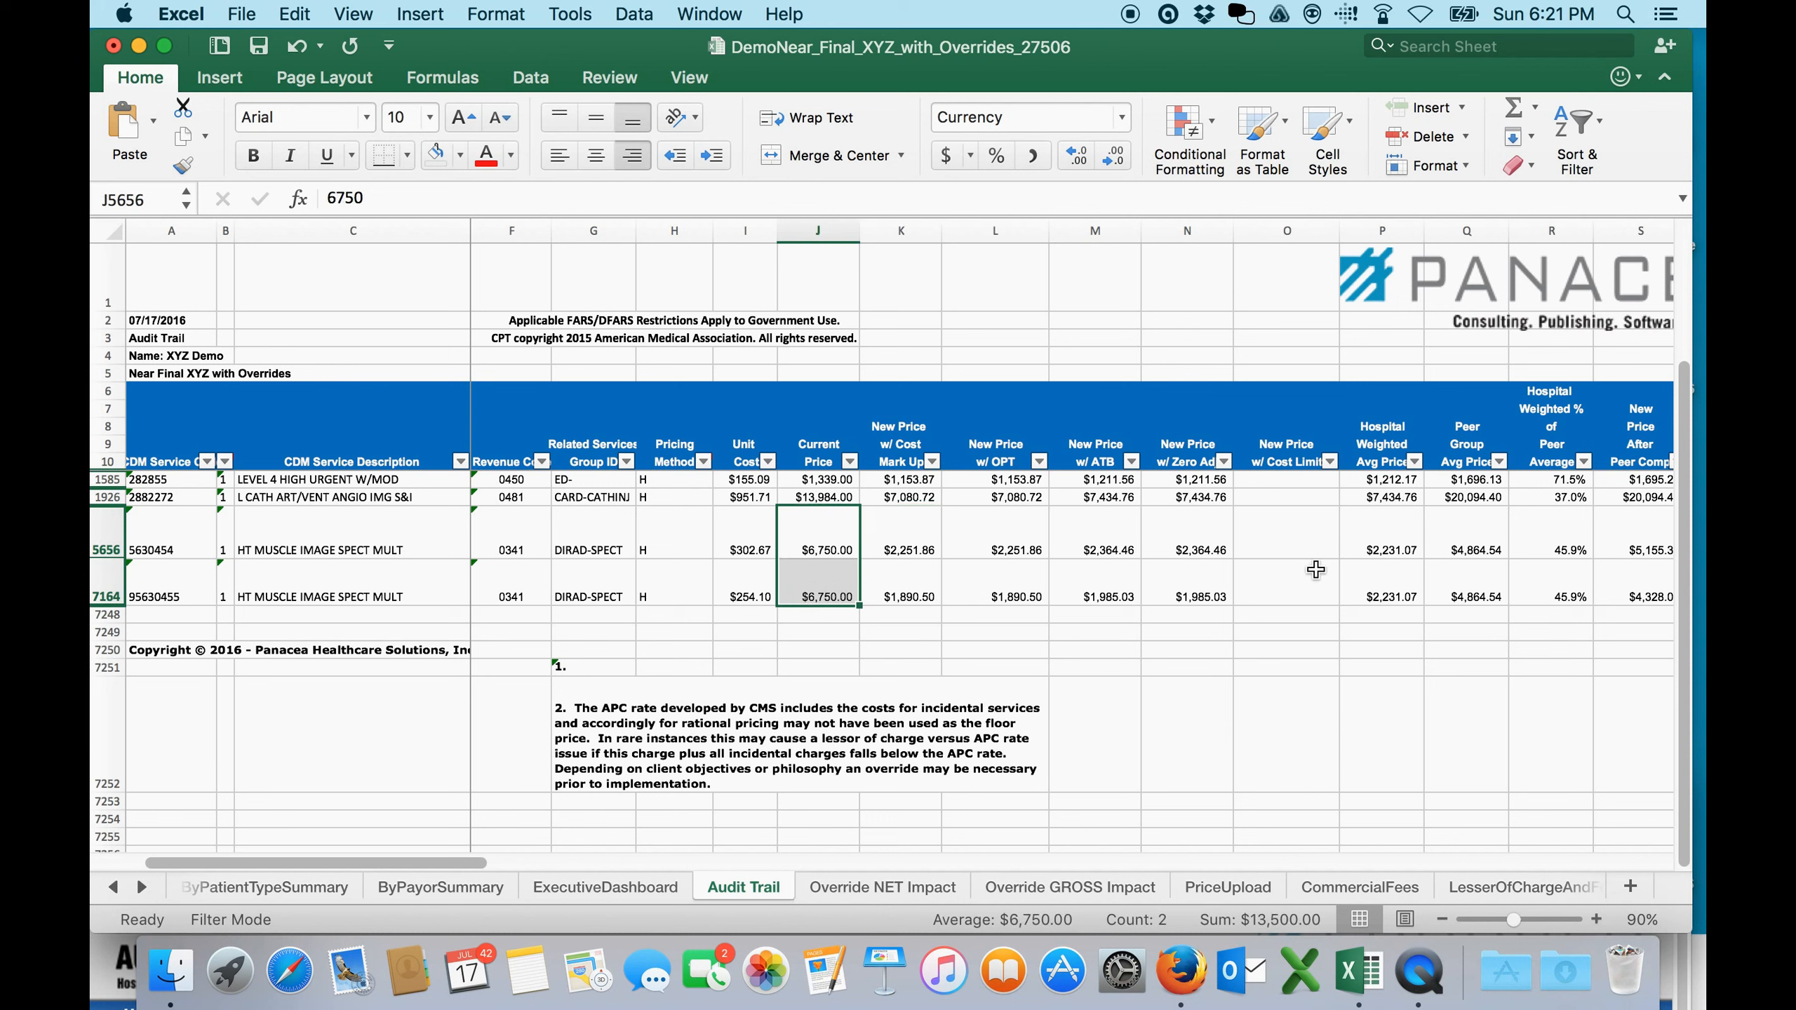
mouse_move(1432, 553)
mouse_down()
mouse_move(1451, 591)
mouse_move(1444, 575)
mouse_up()
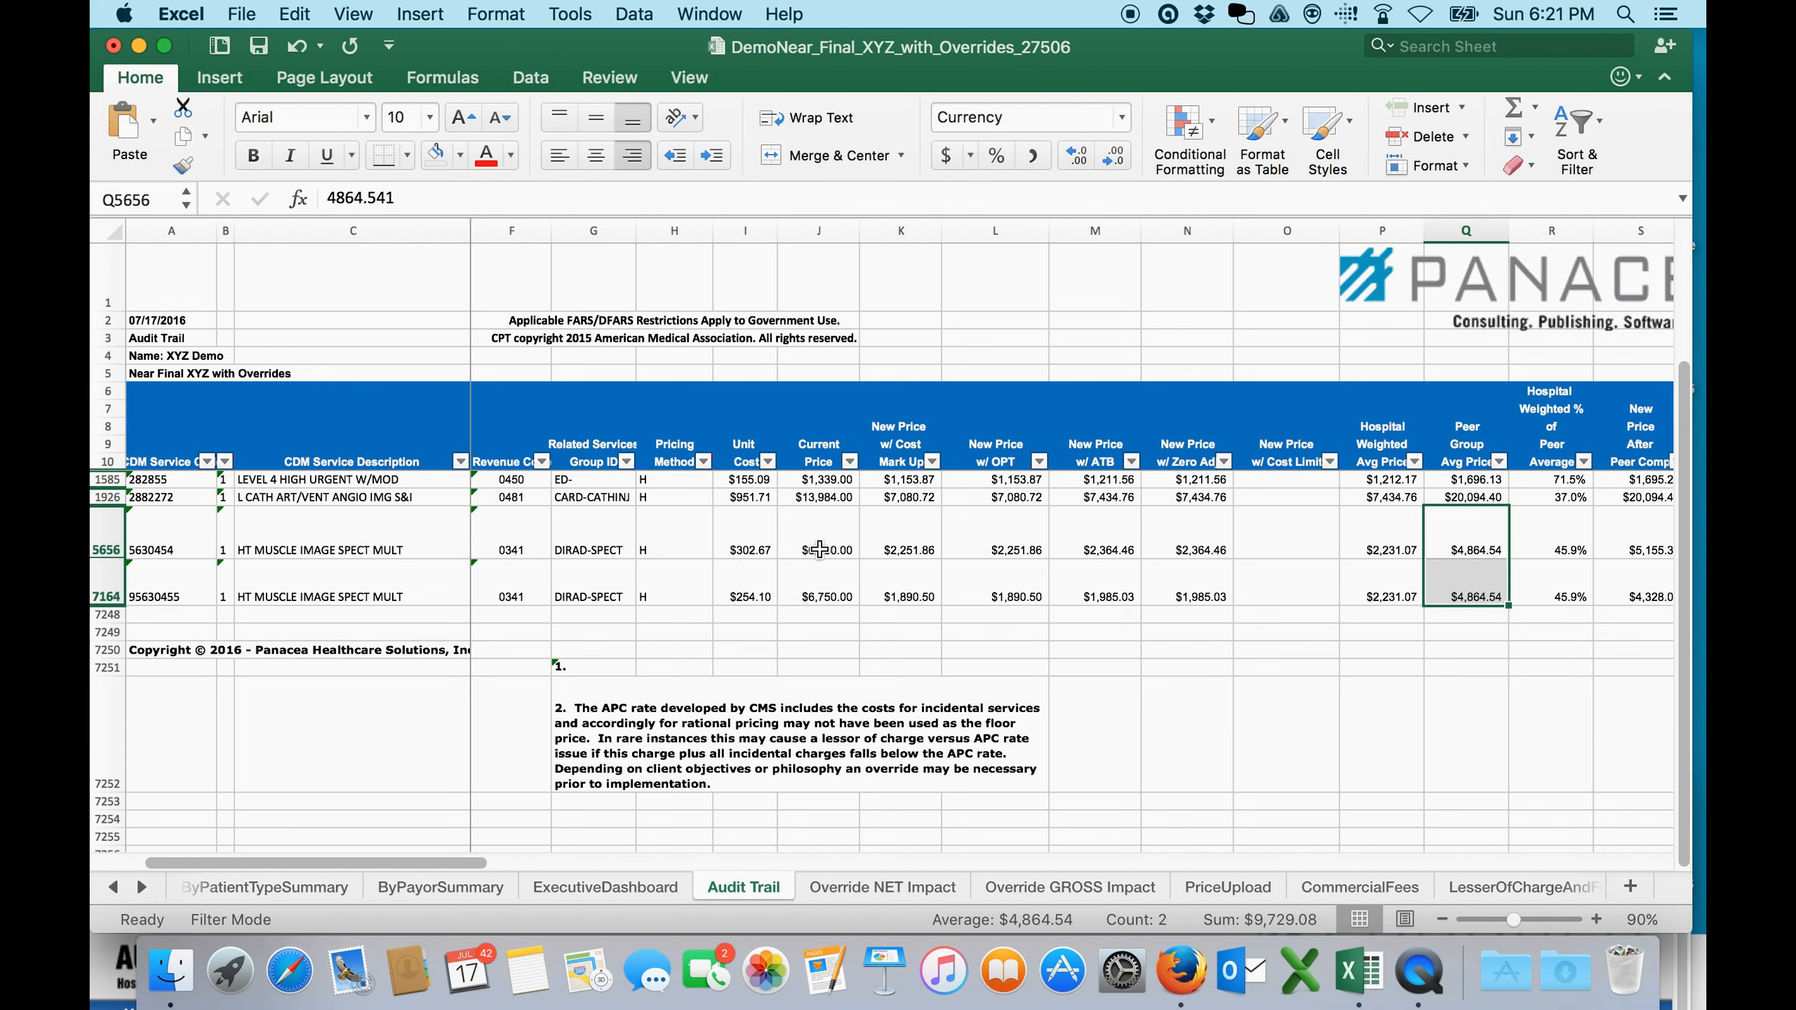
click(820, 563)
drag(820, 562, 823, 598)
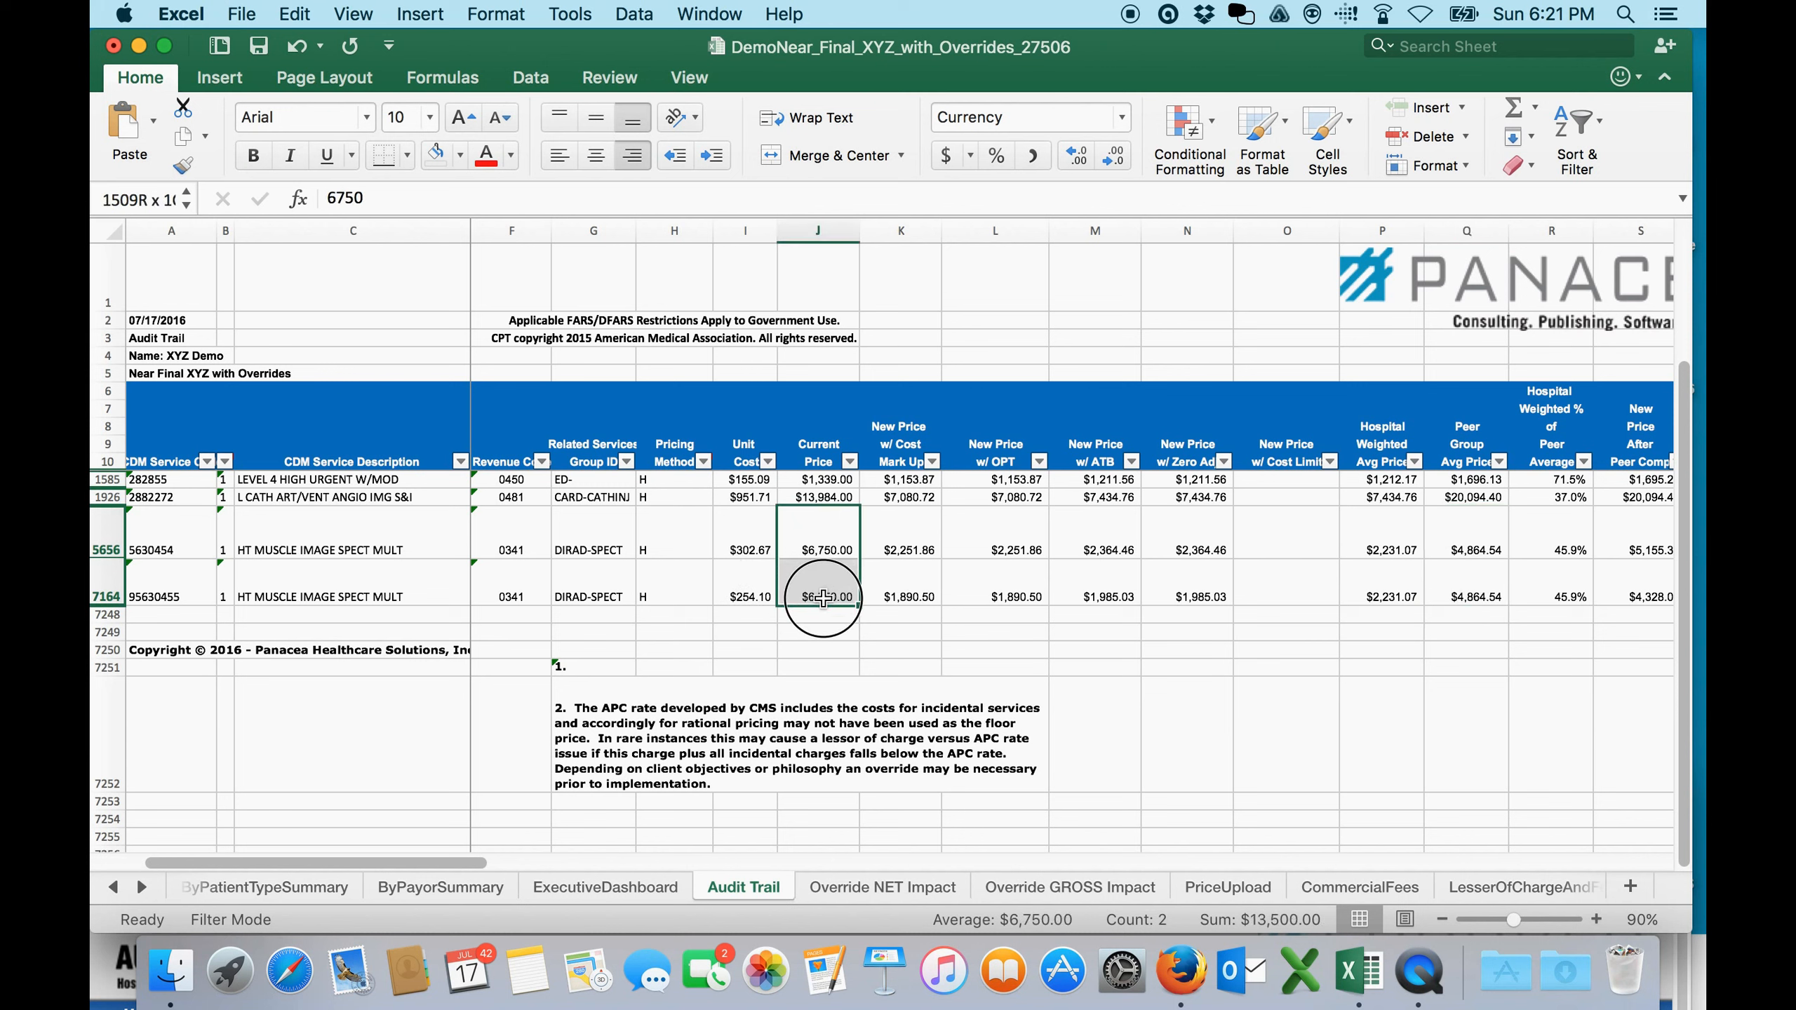
drag(908, 553, 913, 598)
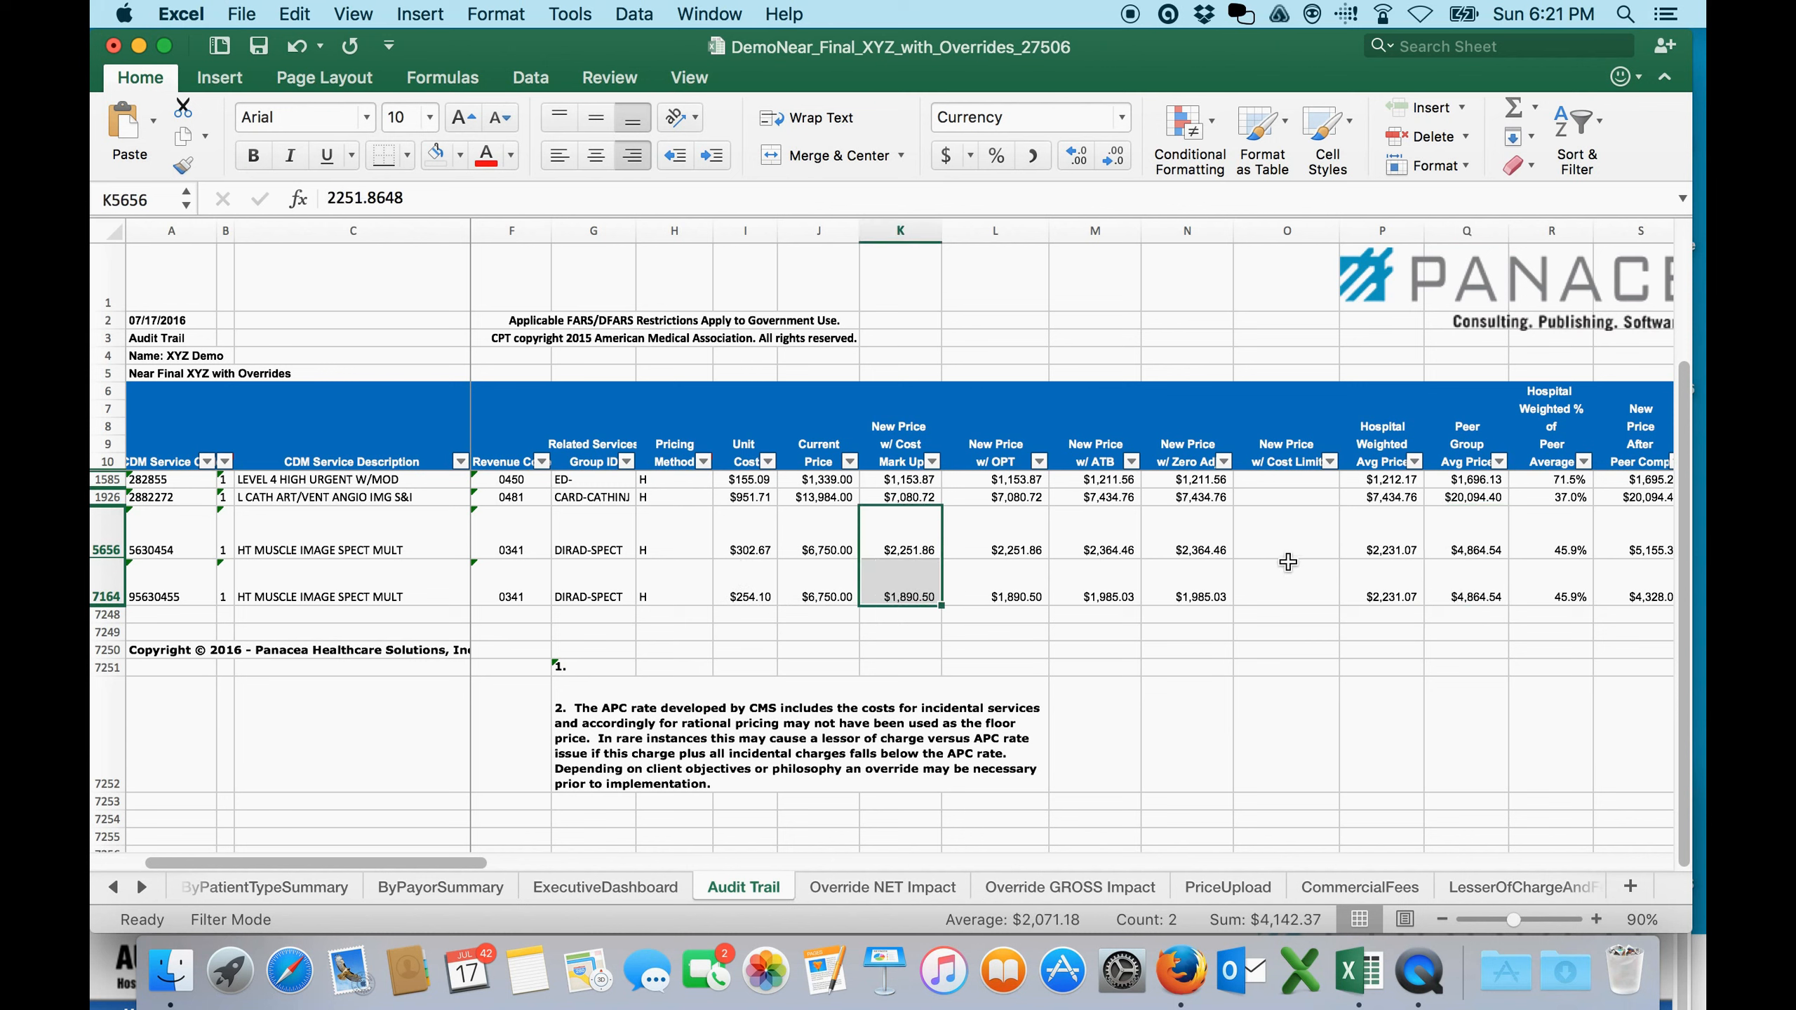
drag(1471, 551, 1473, 591)
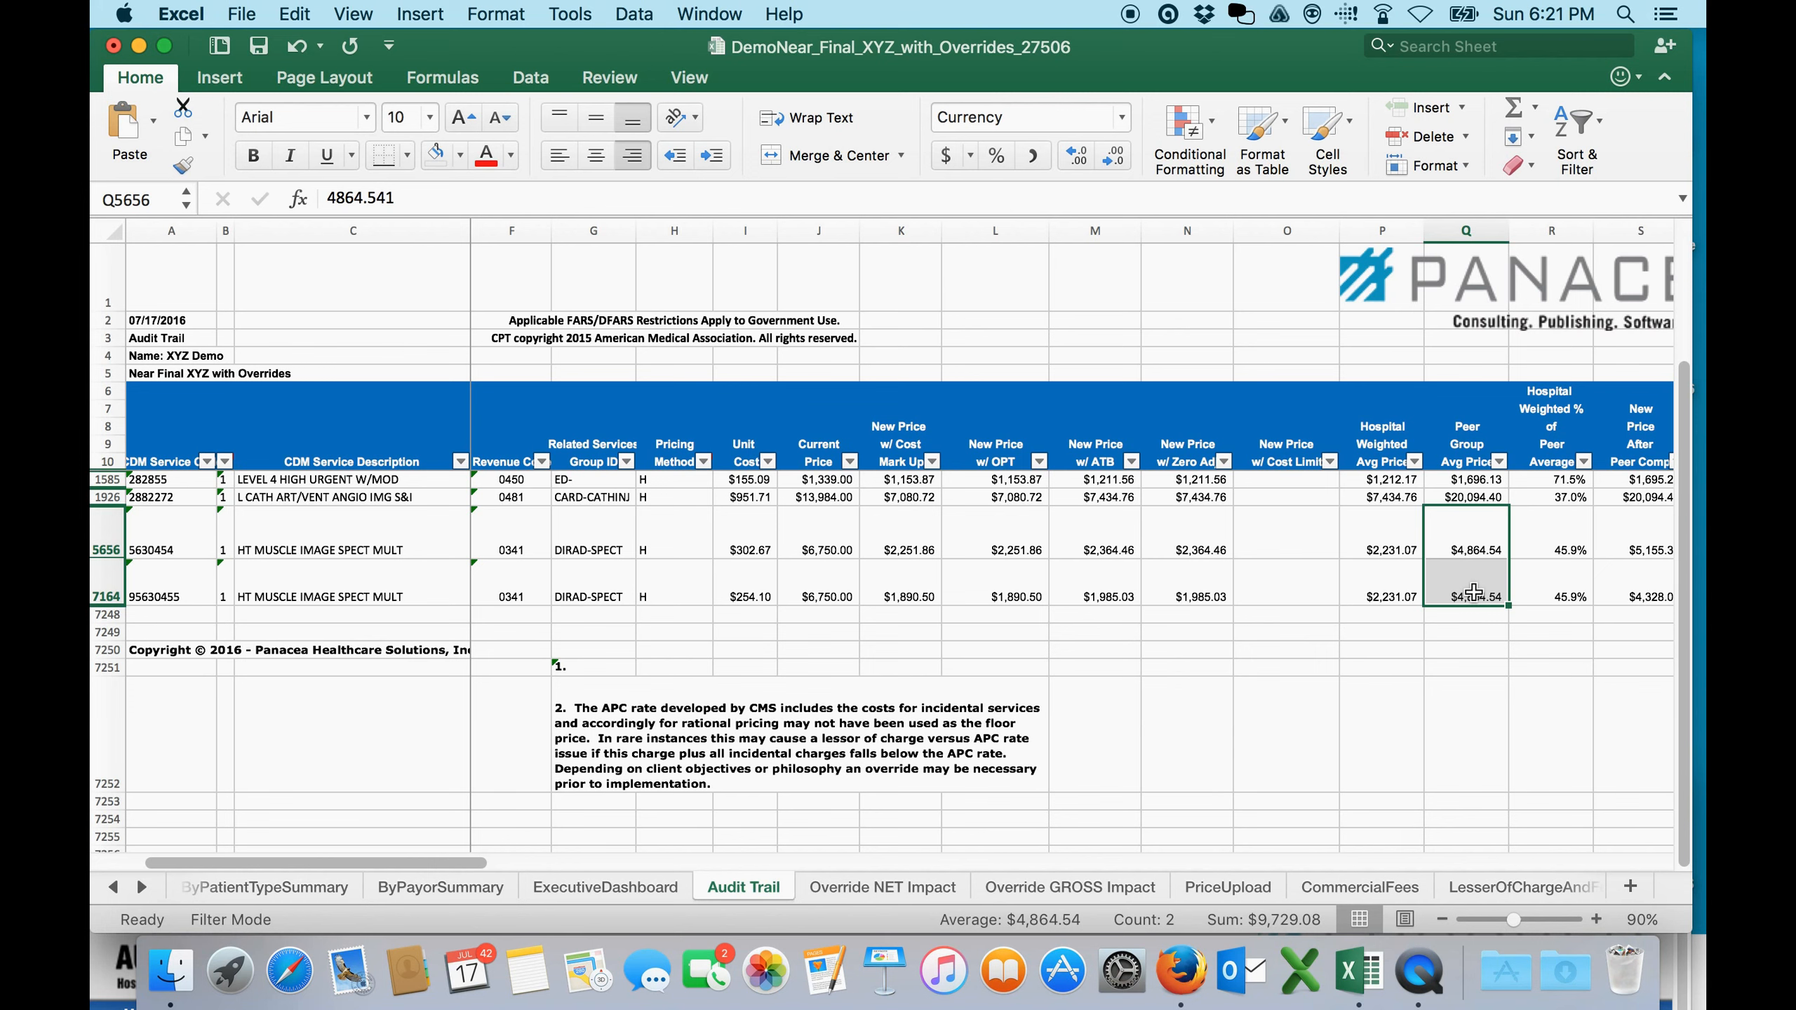
- Follow service 5630454 from its peer group average through its later price stages to current net revenue
click(1452, 550)
key(Right)
key(Right)
key(Right)
key(Right)
key(Right)
key(Right)
key(Right)
key(Right)
key(Right)
key(Right)
key(Right)
key(Right)
key(Right)
key(Right)
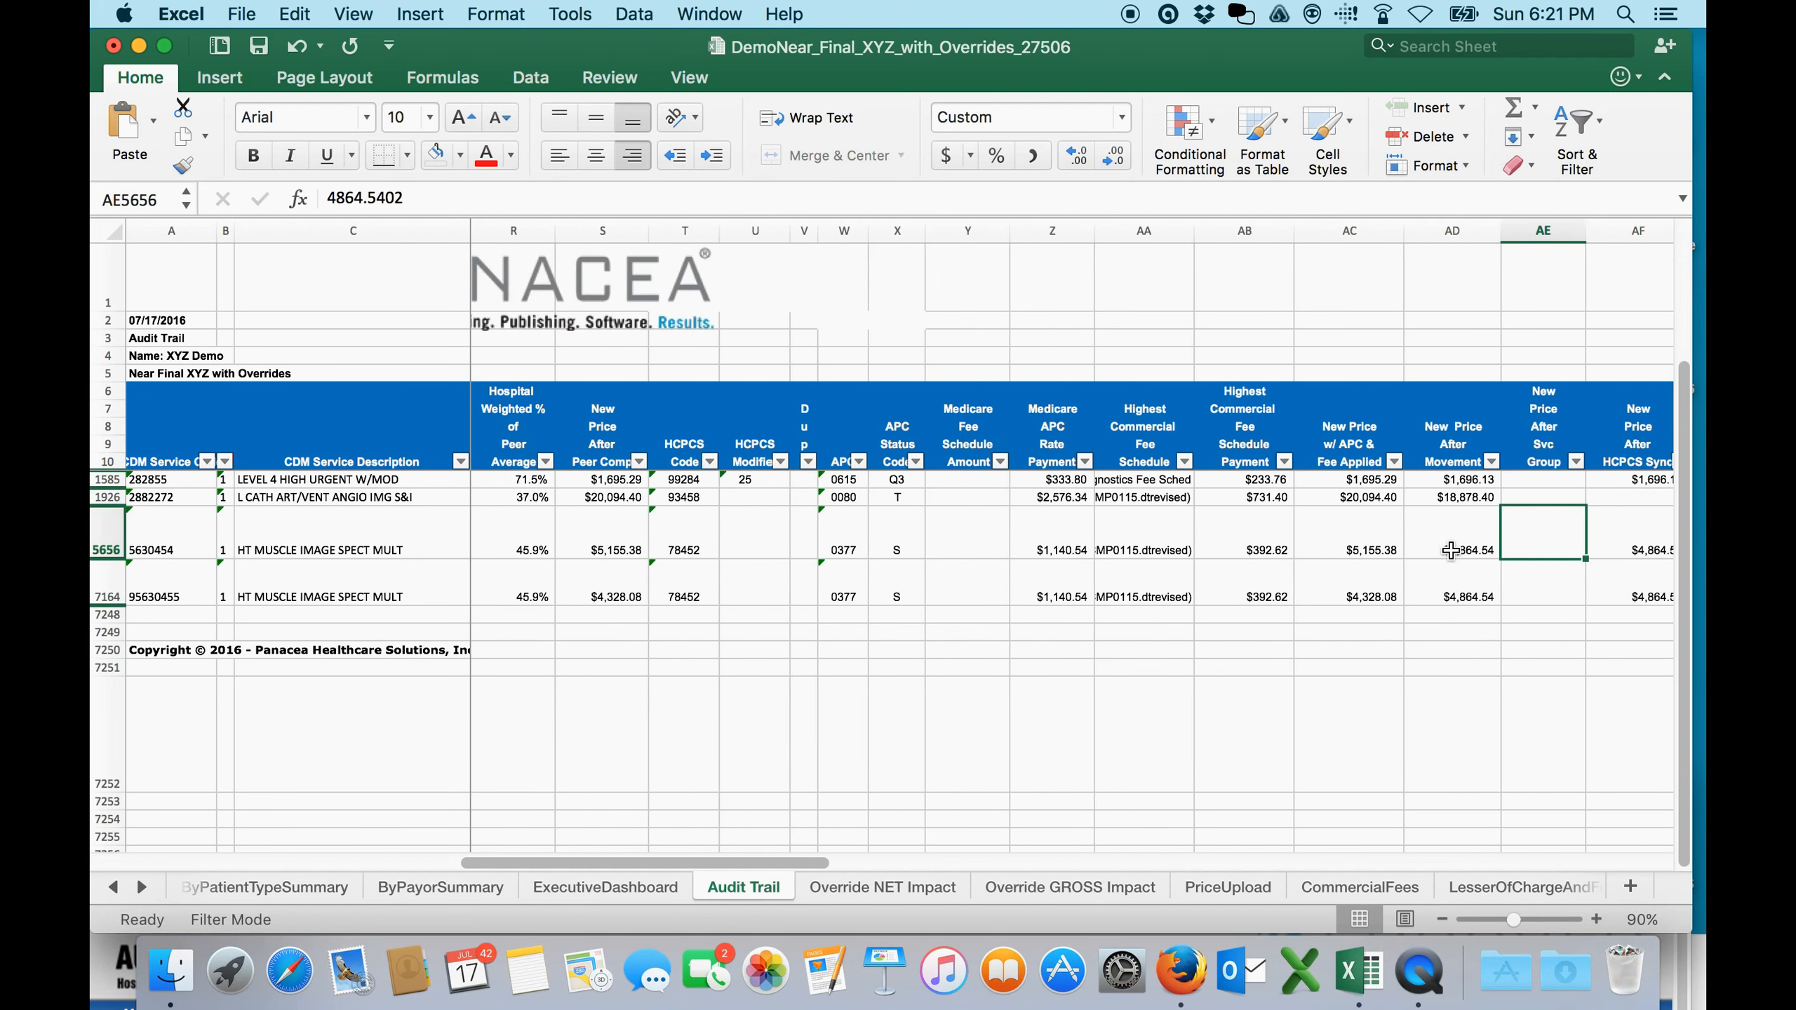
key(Right)
key(Right)
key(Right)
key(Right)
key(Right)
key(Right)
key(Right)
key(Right)
key(Right)
key(Right)
key(Right)
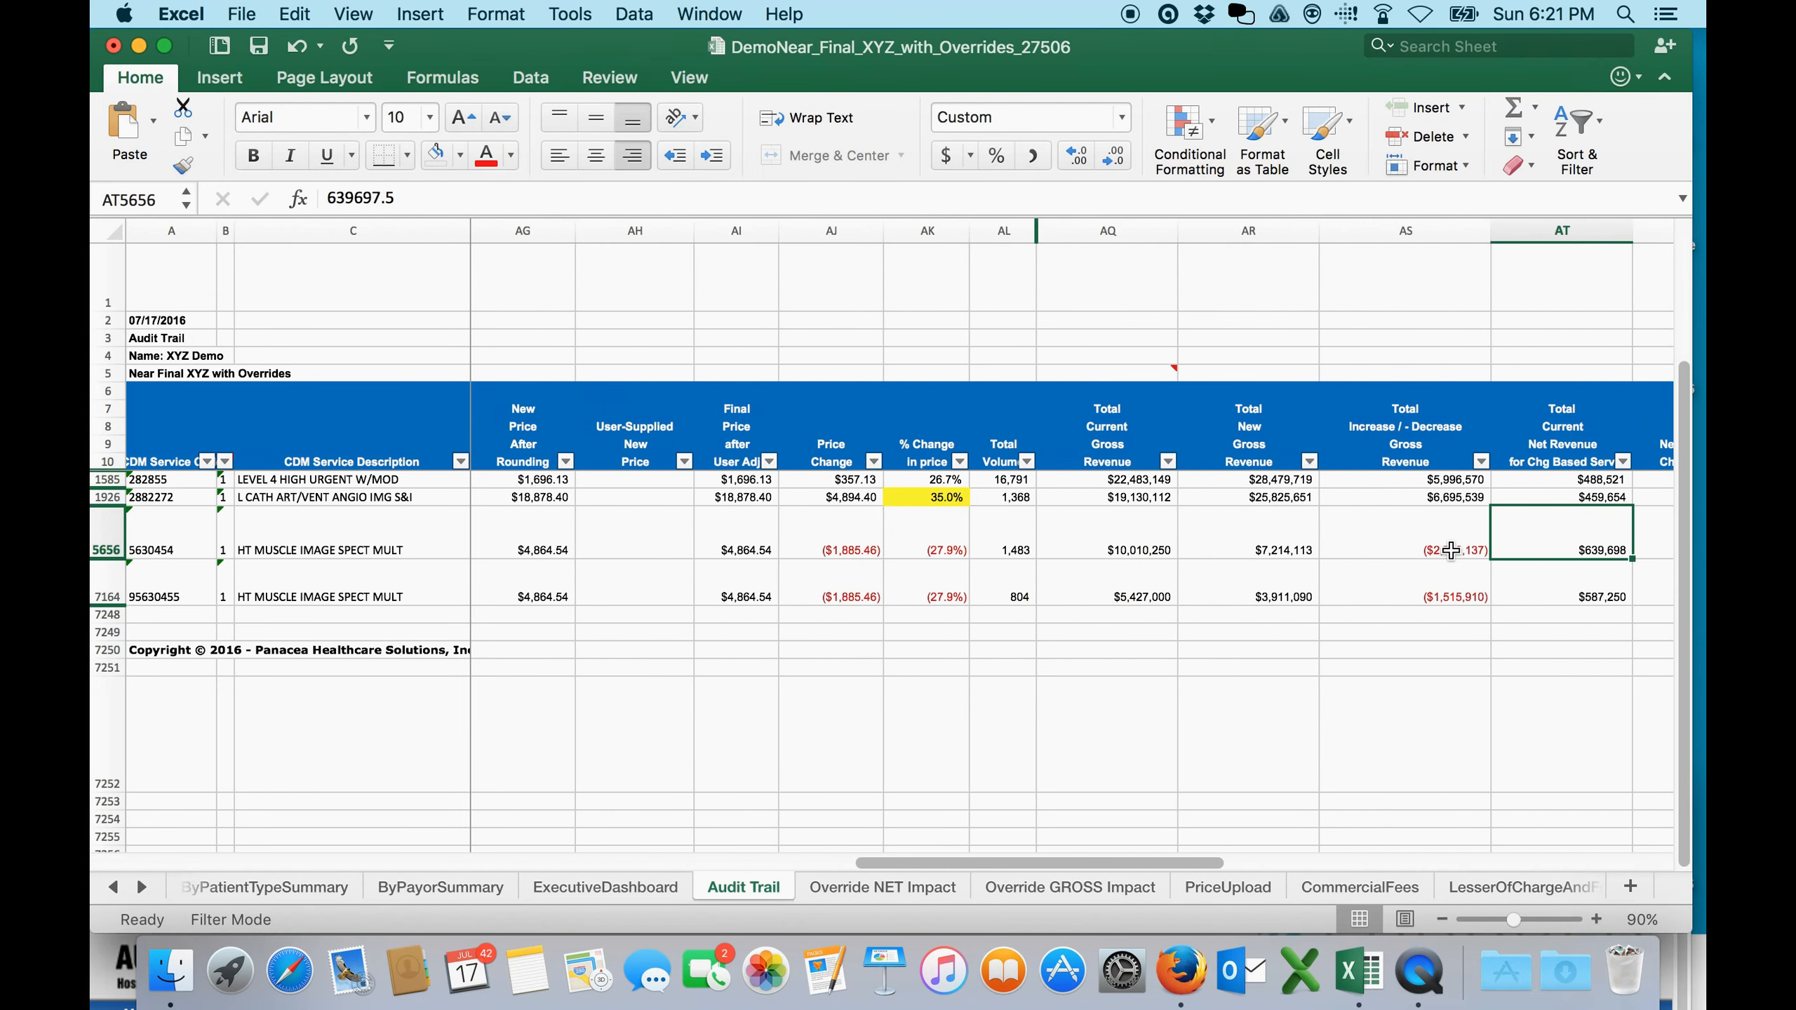
- Examine service 5630454's gross and net revenue columns, user price override and override impact formulas
key(Left)
key(Left)
key(Left)
key(Left)
key(Right)
key(Right)
key(Right)
key(Right)
key(Right)
key(Right)
key(Right)
key(Right)
key(Right)
key(Right)
key(Right)
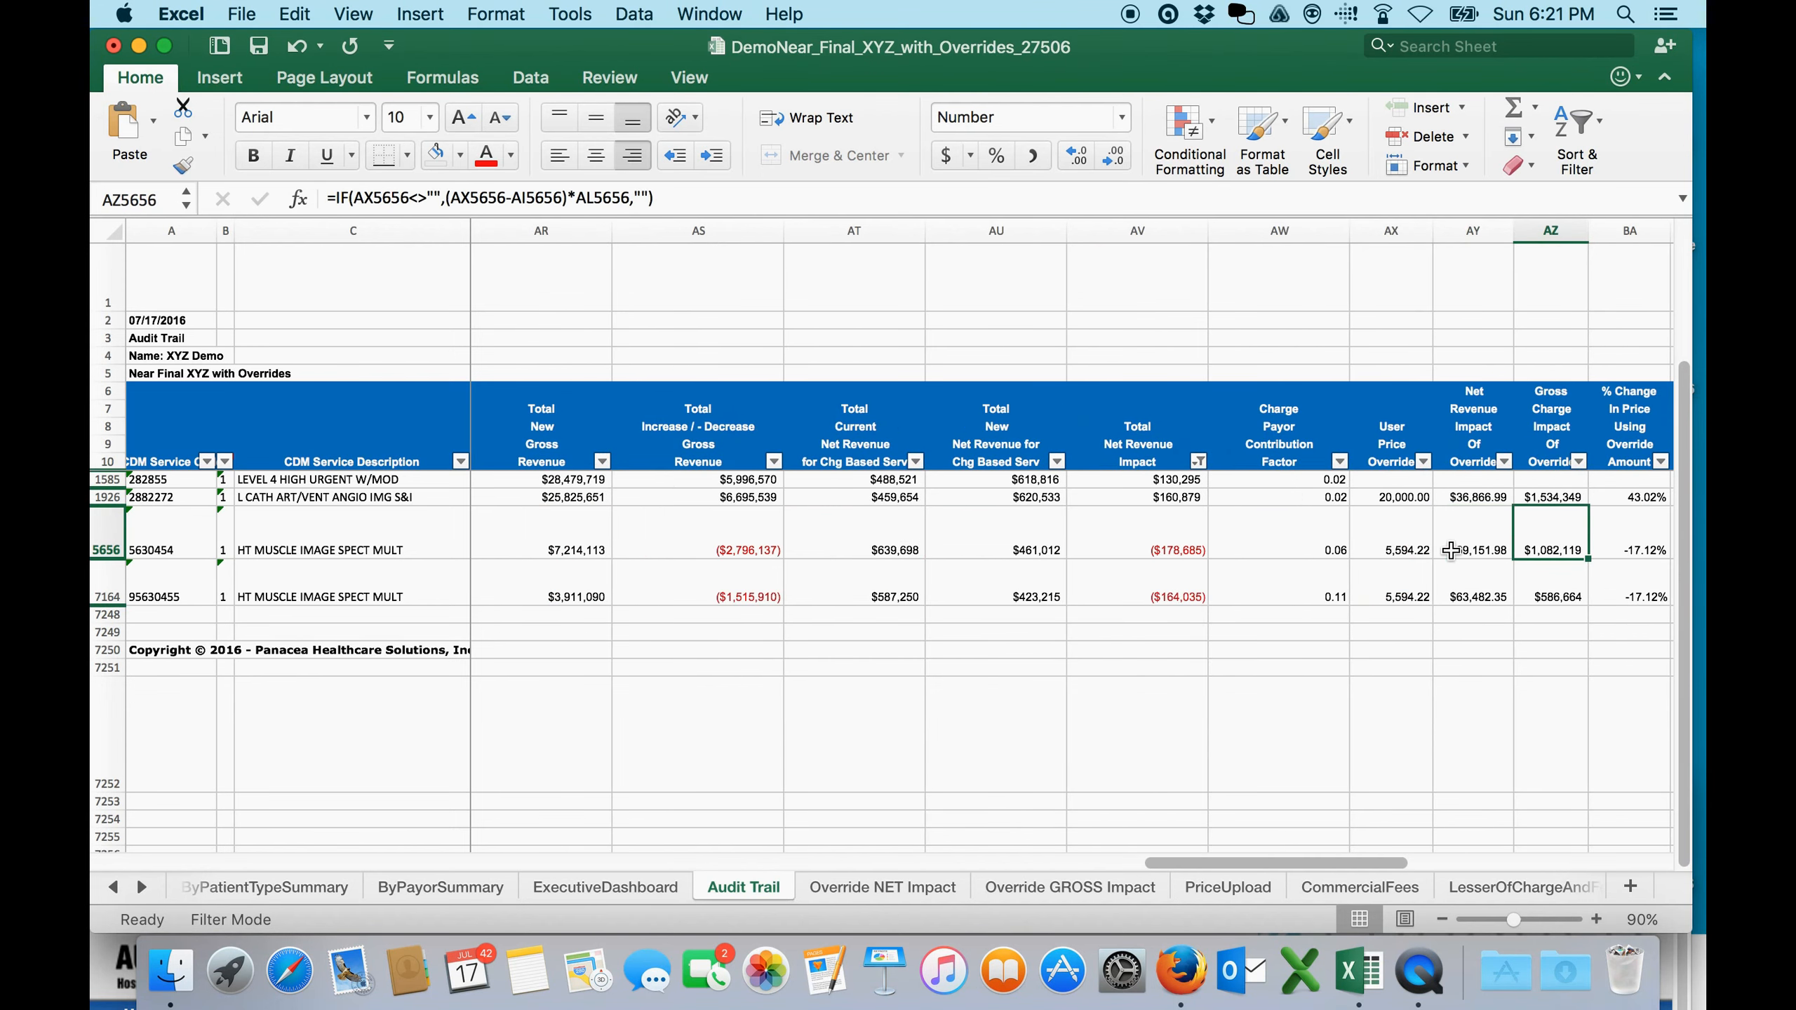
- Compare the total net revenue impact of the two heart muscle imaging services with that of the emergency and cardiac cath services
key(Left)
key(Left)
key(Left)
key(Left)
key(Left)
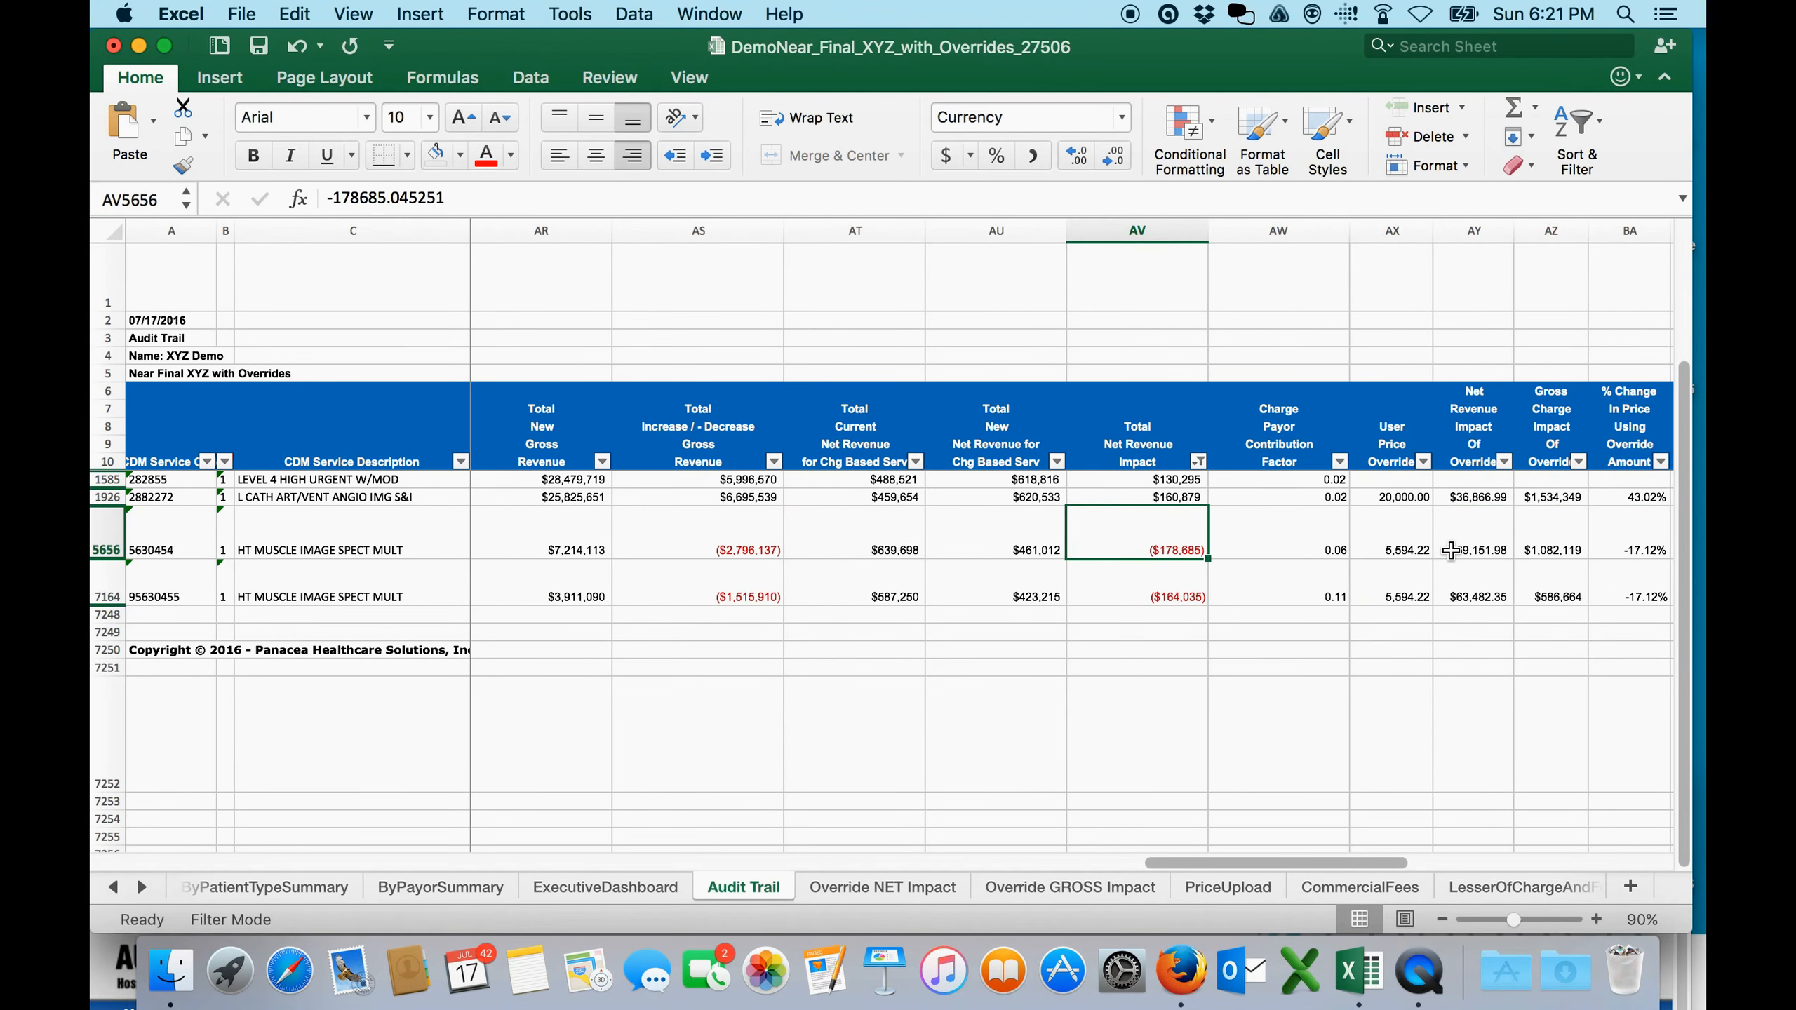
click(1154, 590)
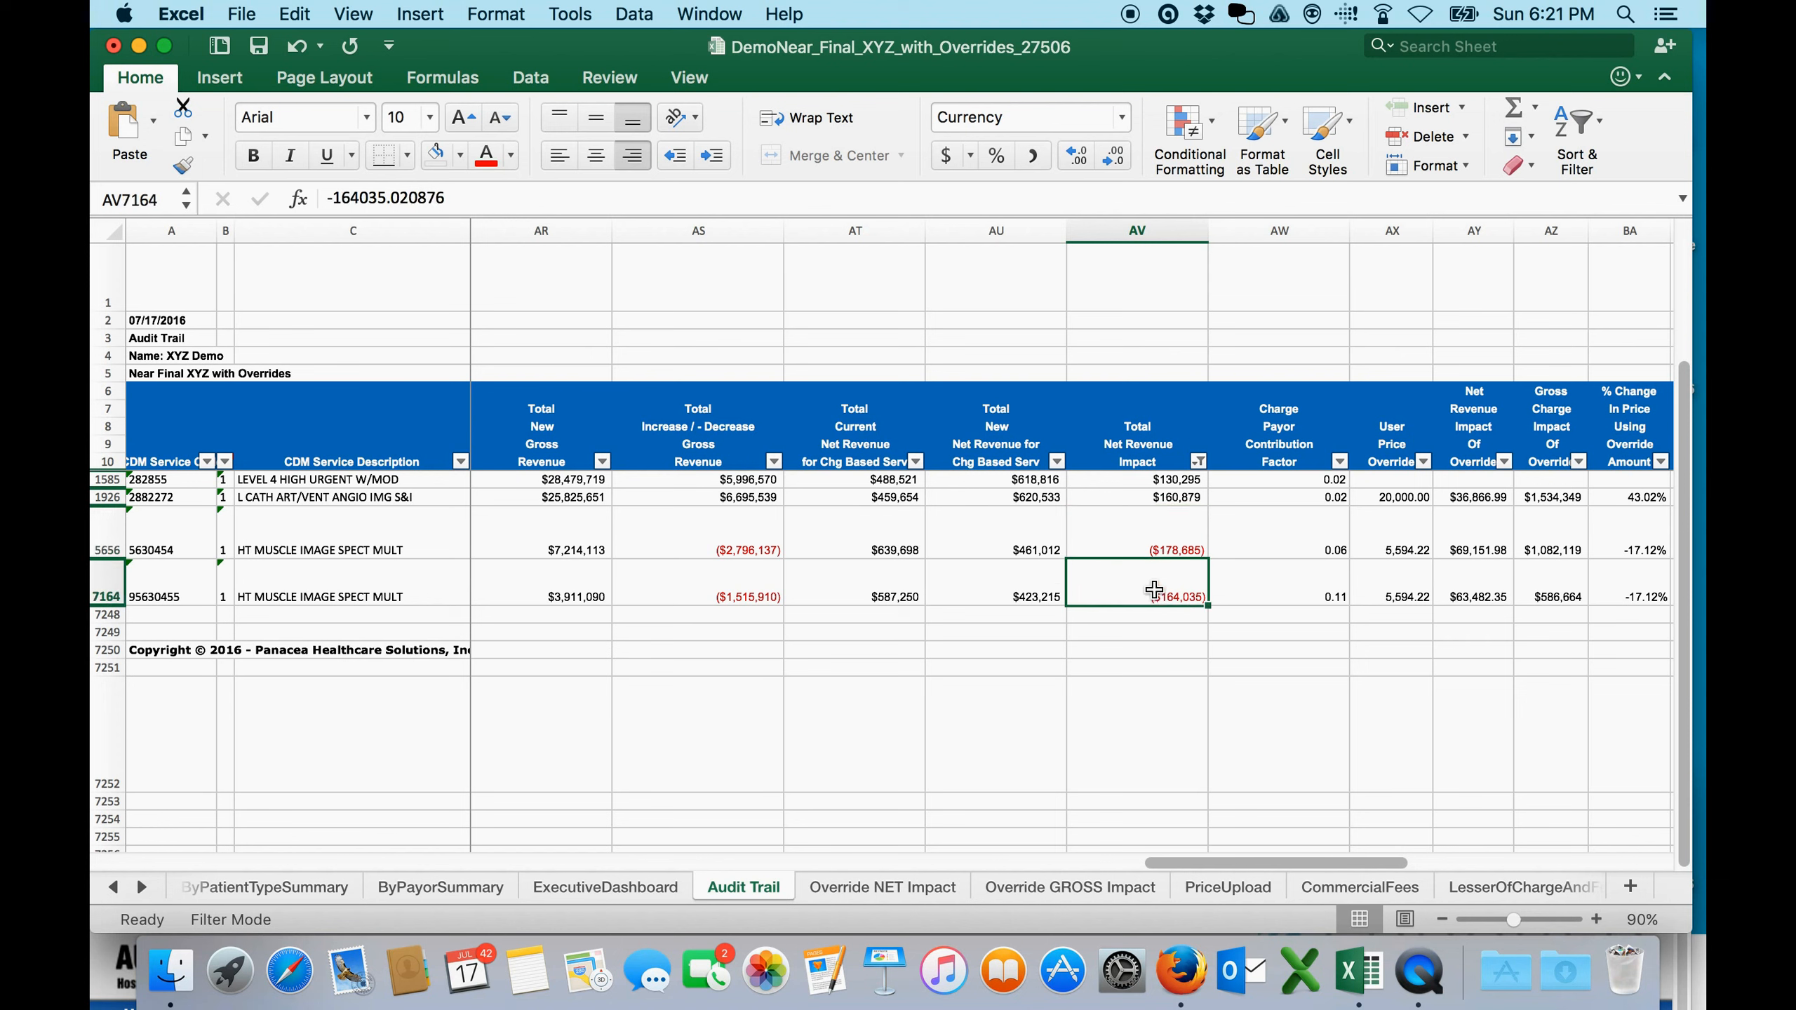
drag(1144, 478, 1144, 497)
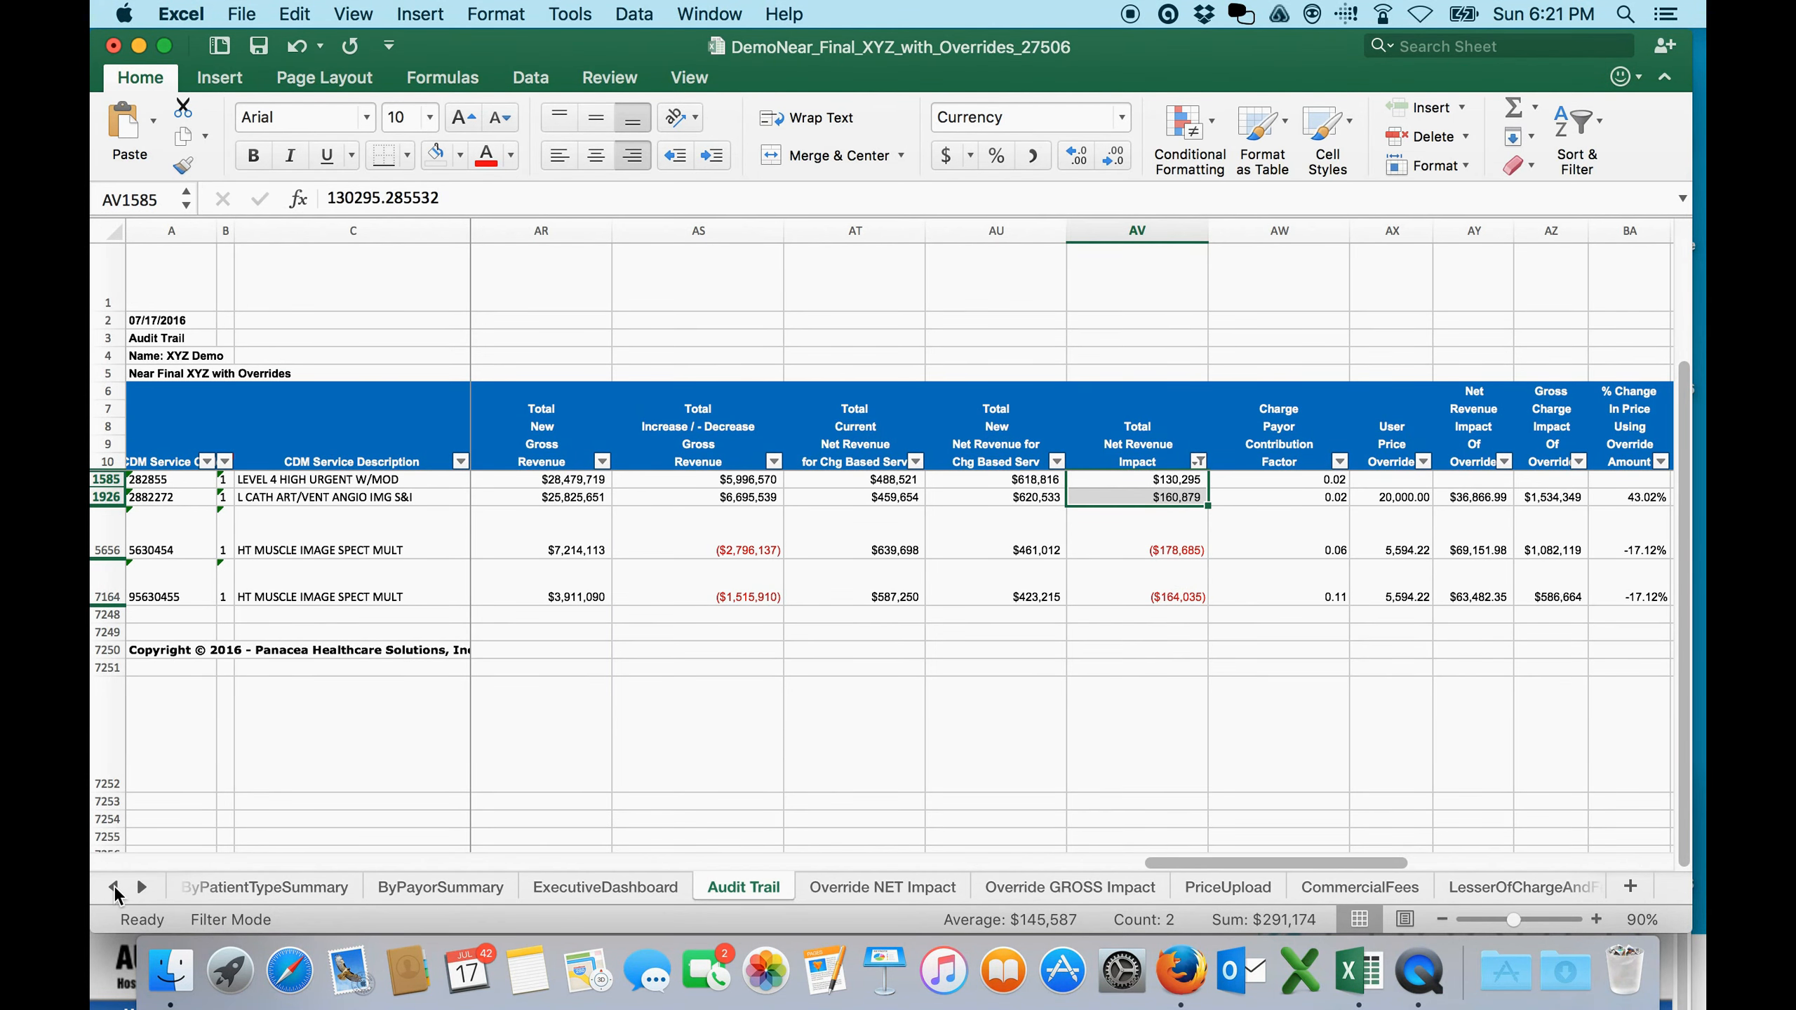
- Highlight the dollar amount of the final net revenue impact after caps in yellow on the ByDeptSummary sheet
click(115, 889)
click(215, 889)
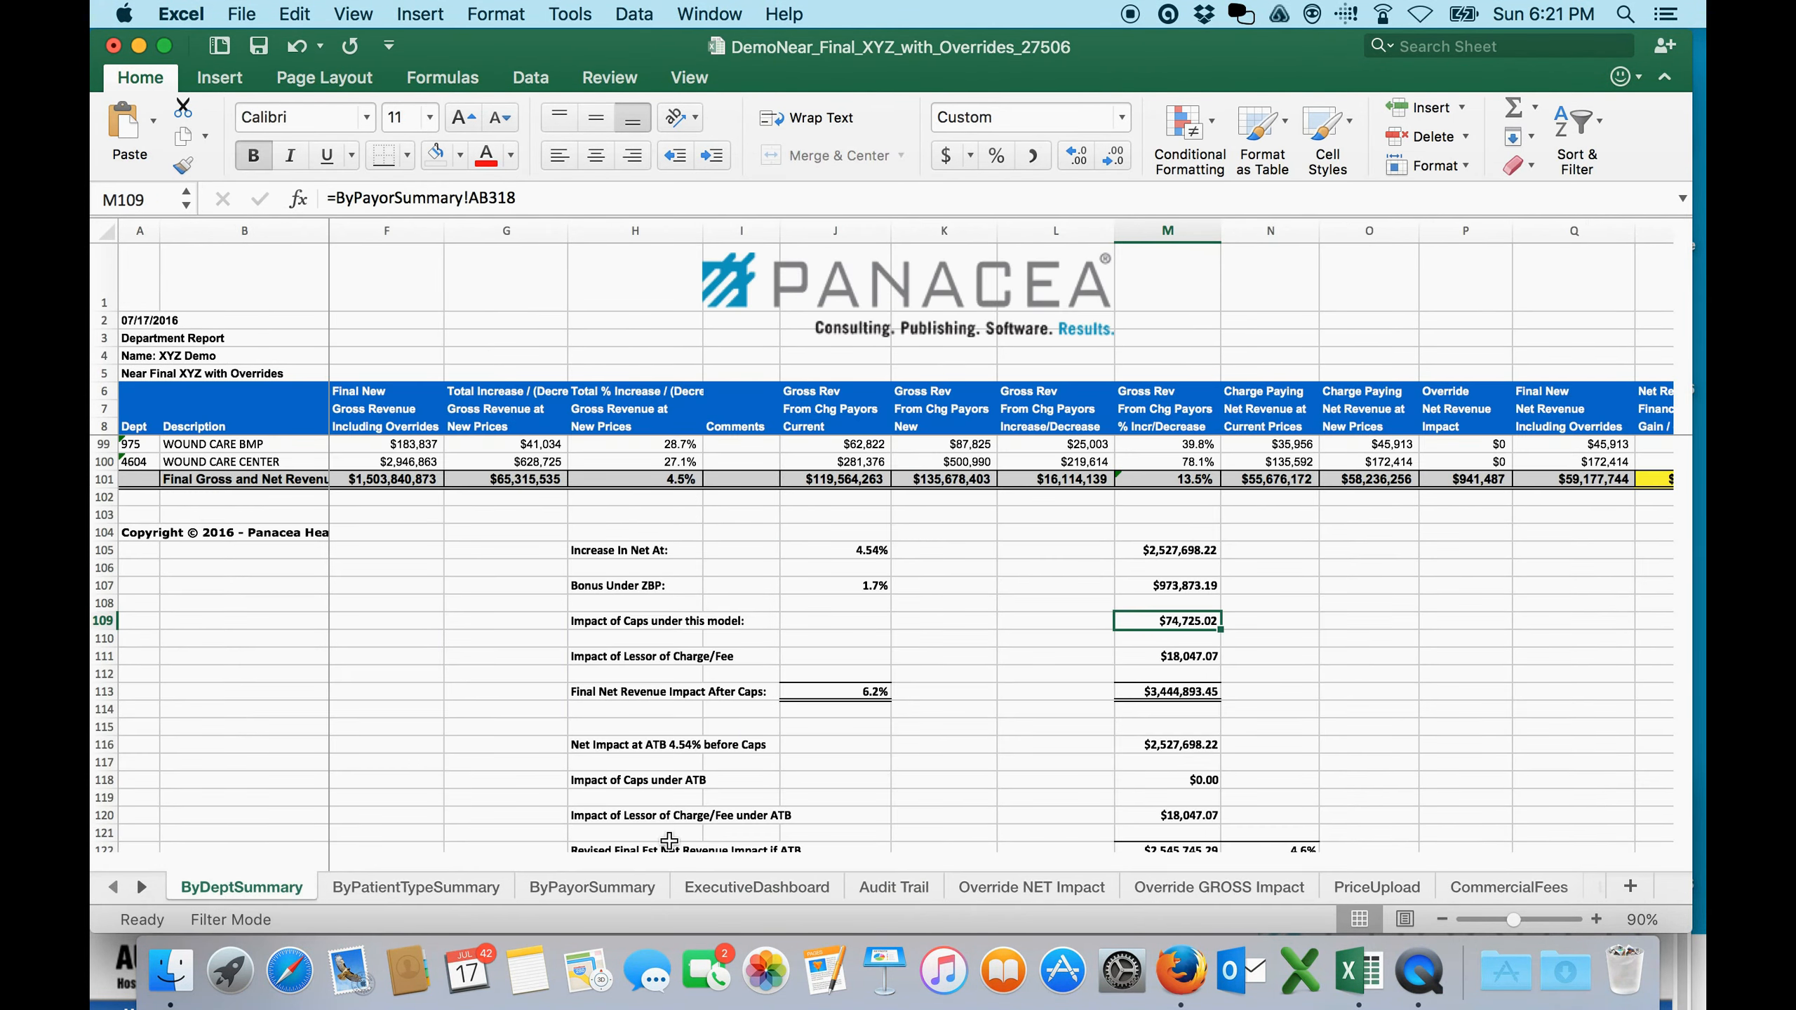
click(1138, 693)
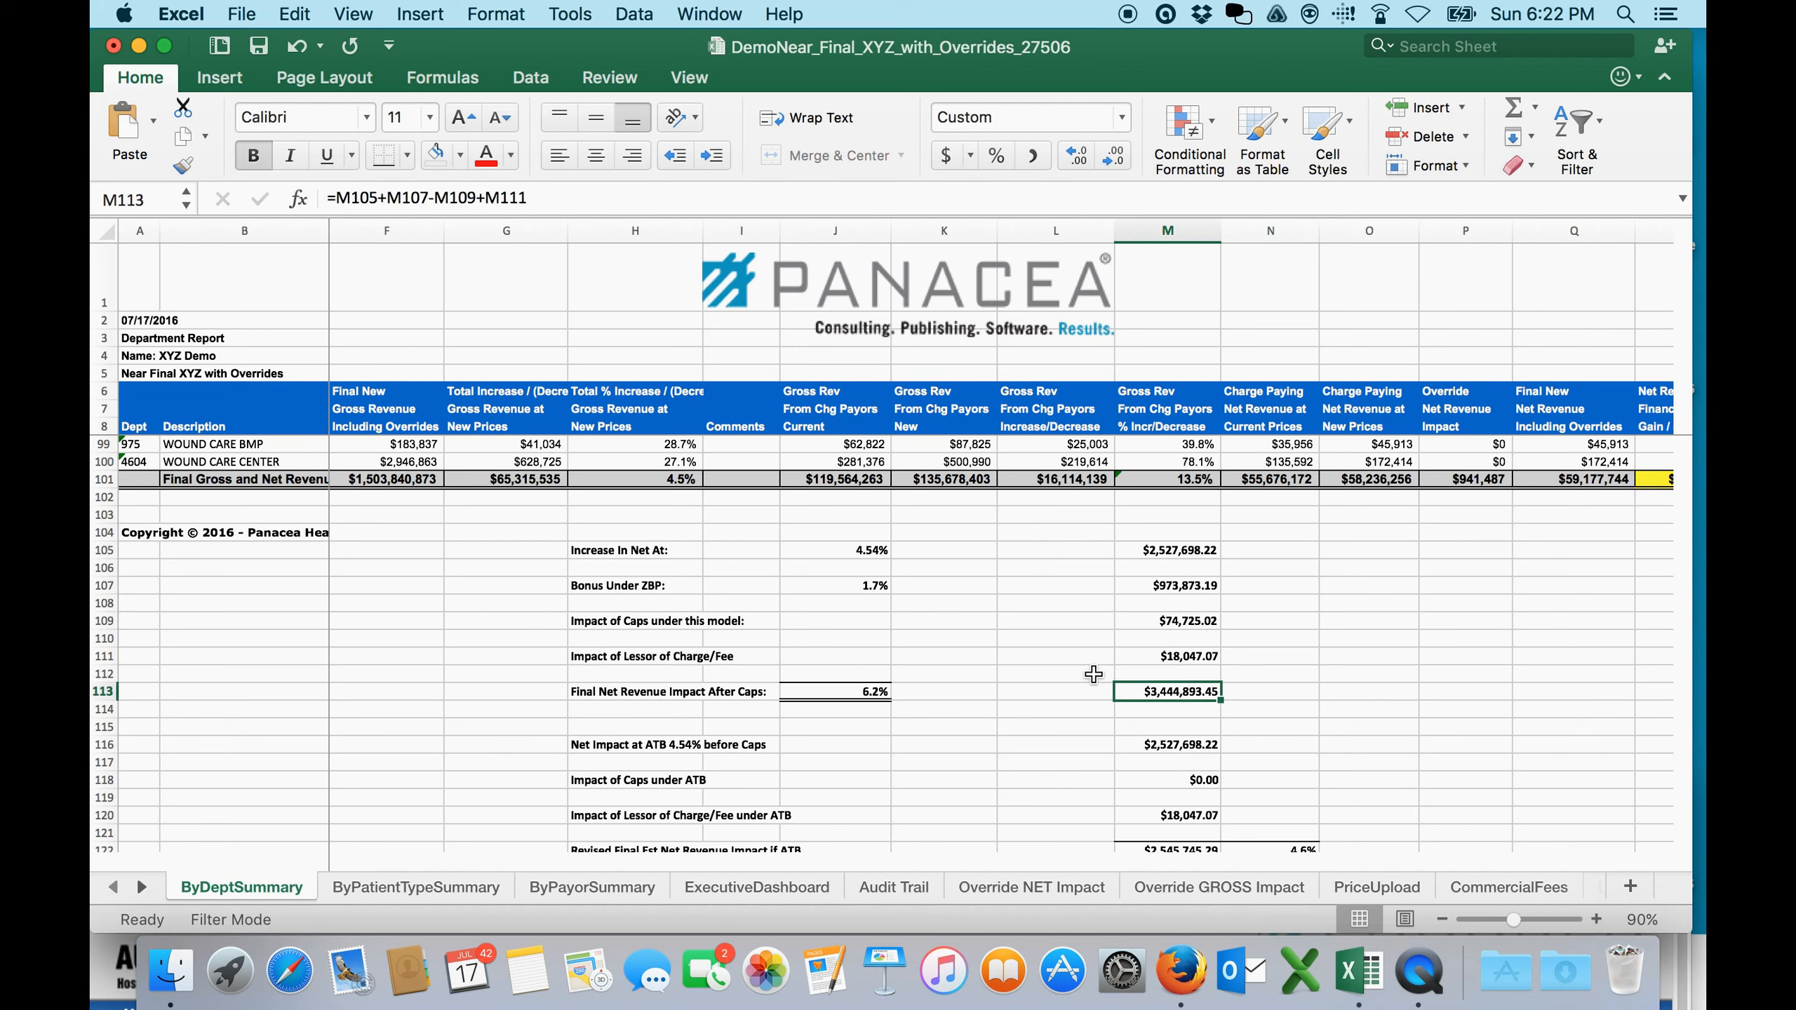
click(459, 158)
click(507, 450)
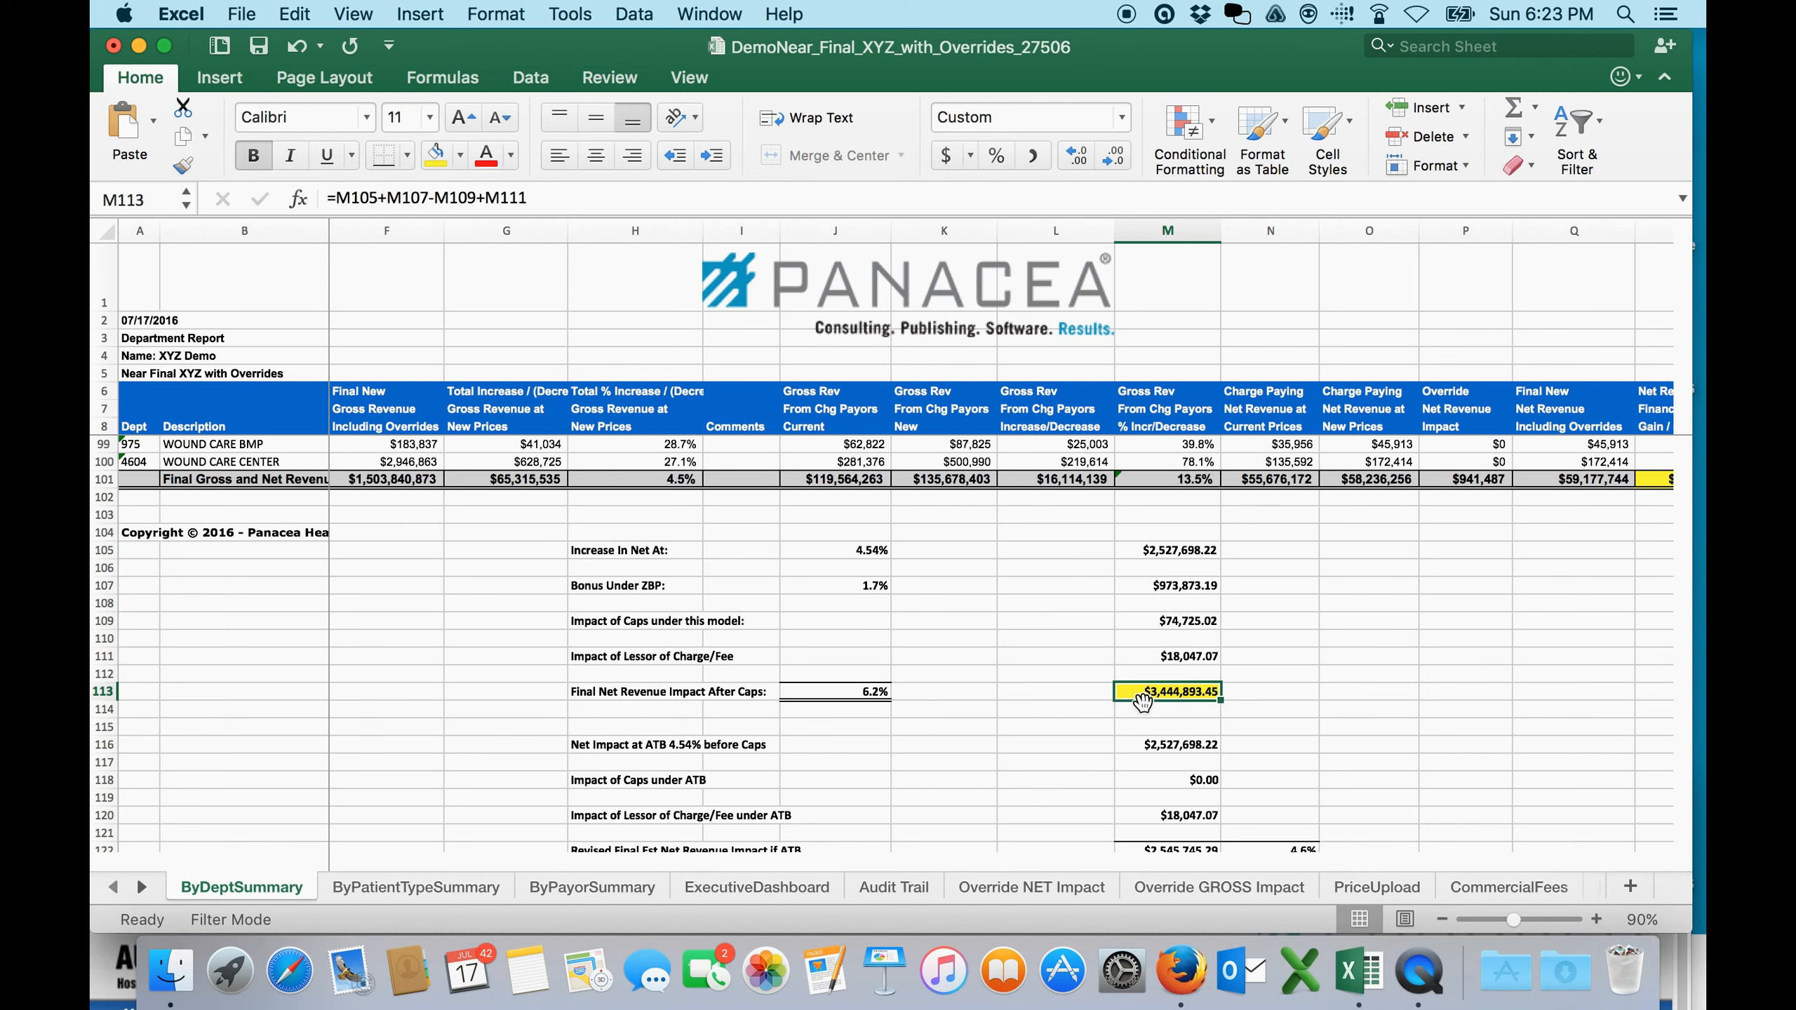
- Quit QuickTime Player and name the unsaved screen recording starting with "Part 2 Hospital Zero-Ba"
right_click(1418, 971)
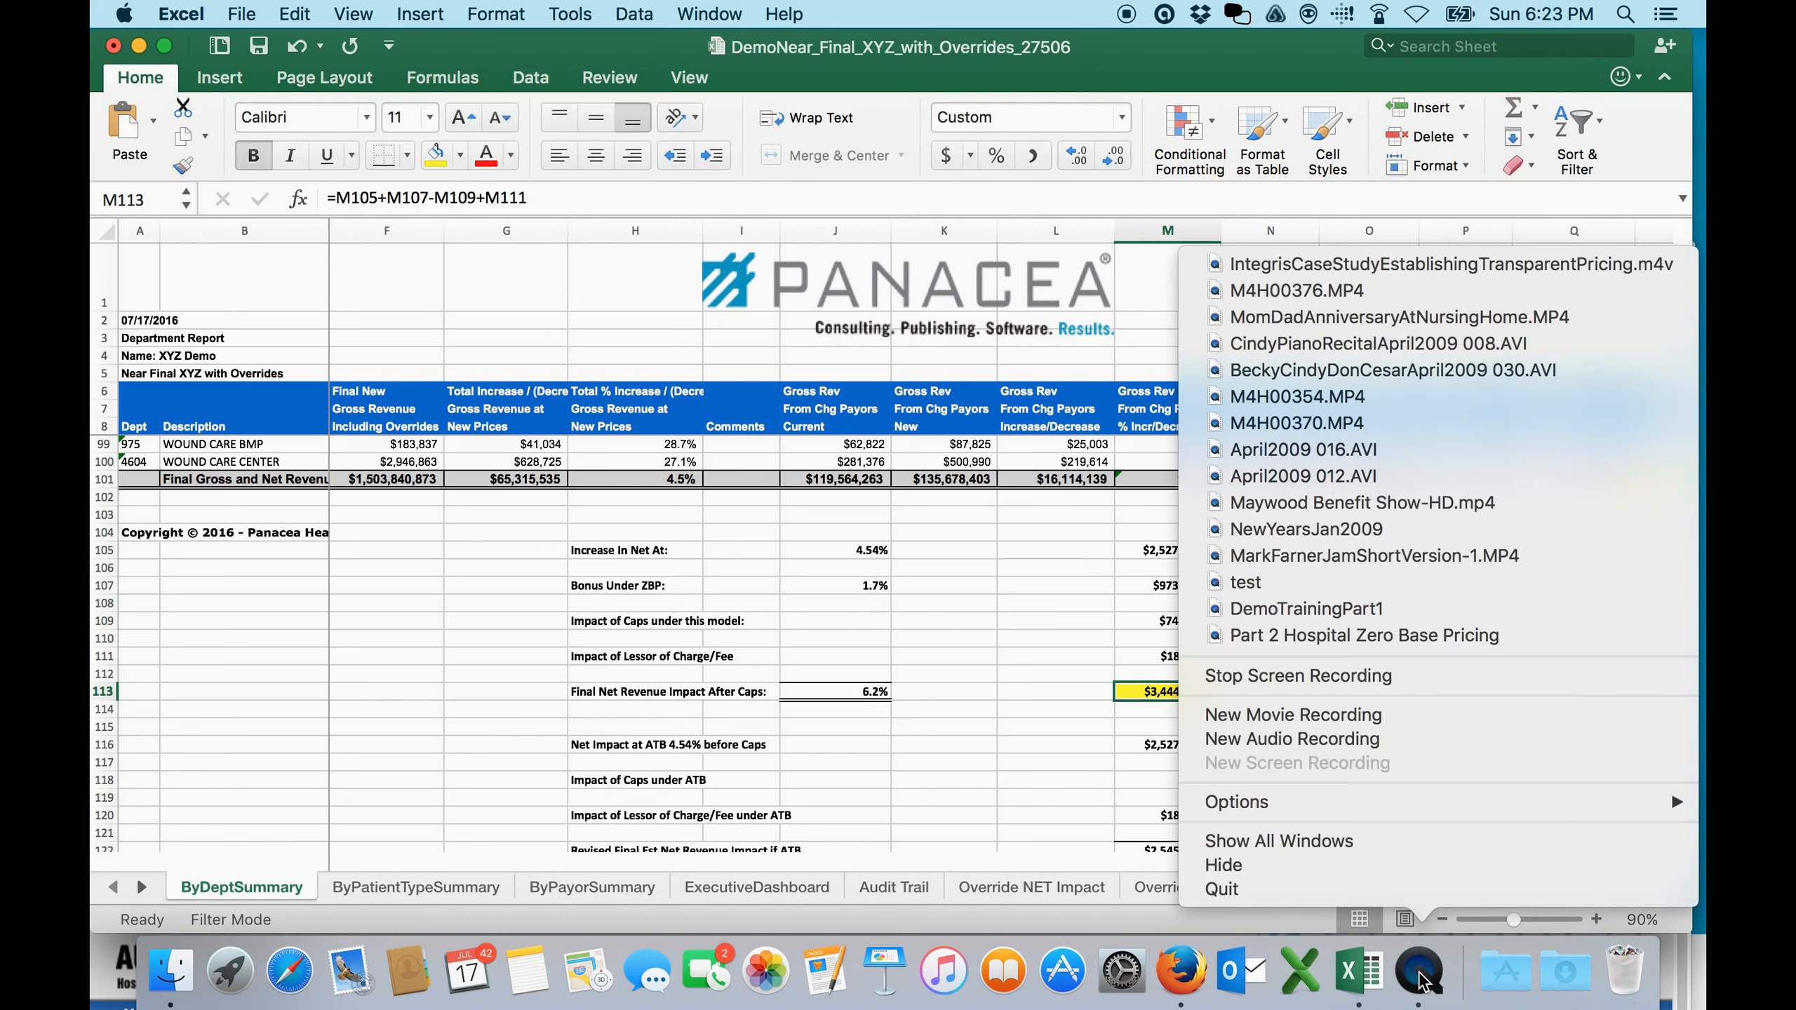
click(1379, 891)
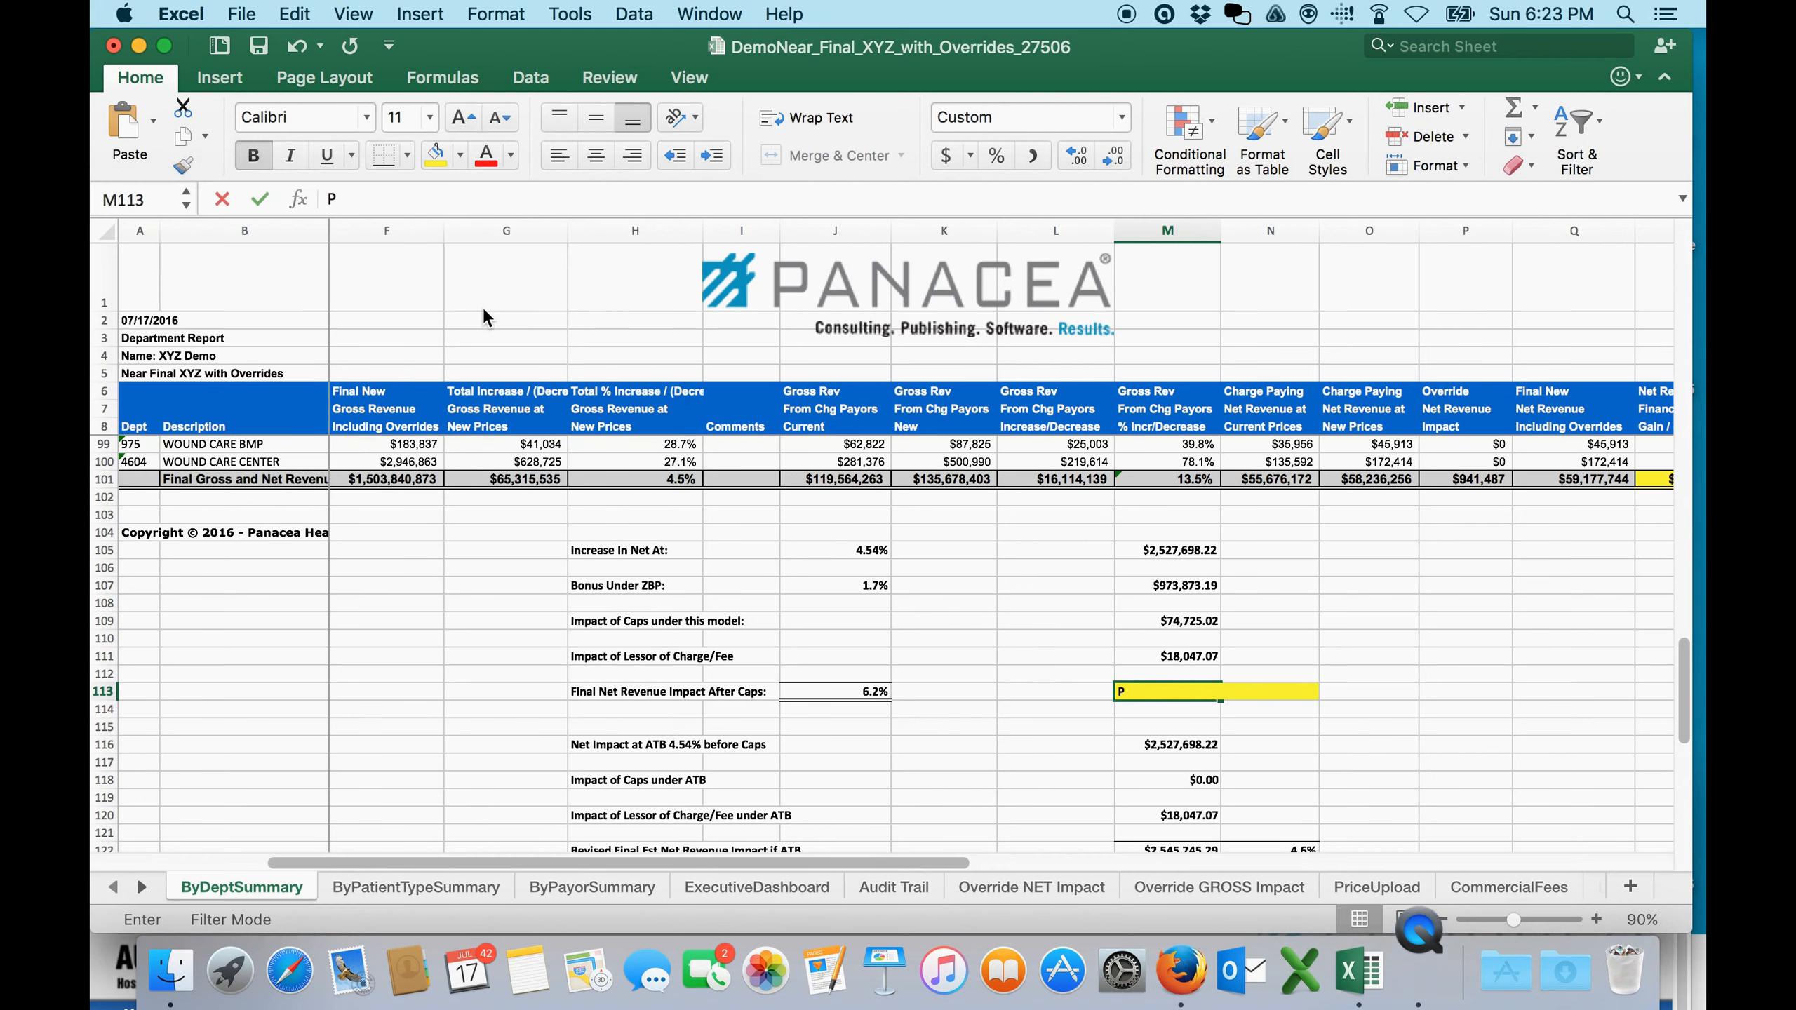
text(Par)
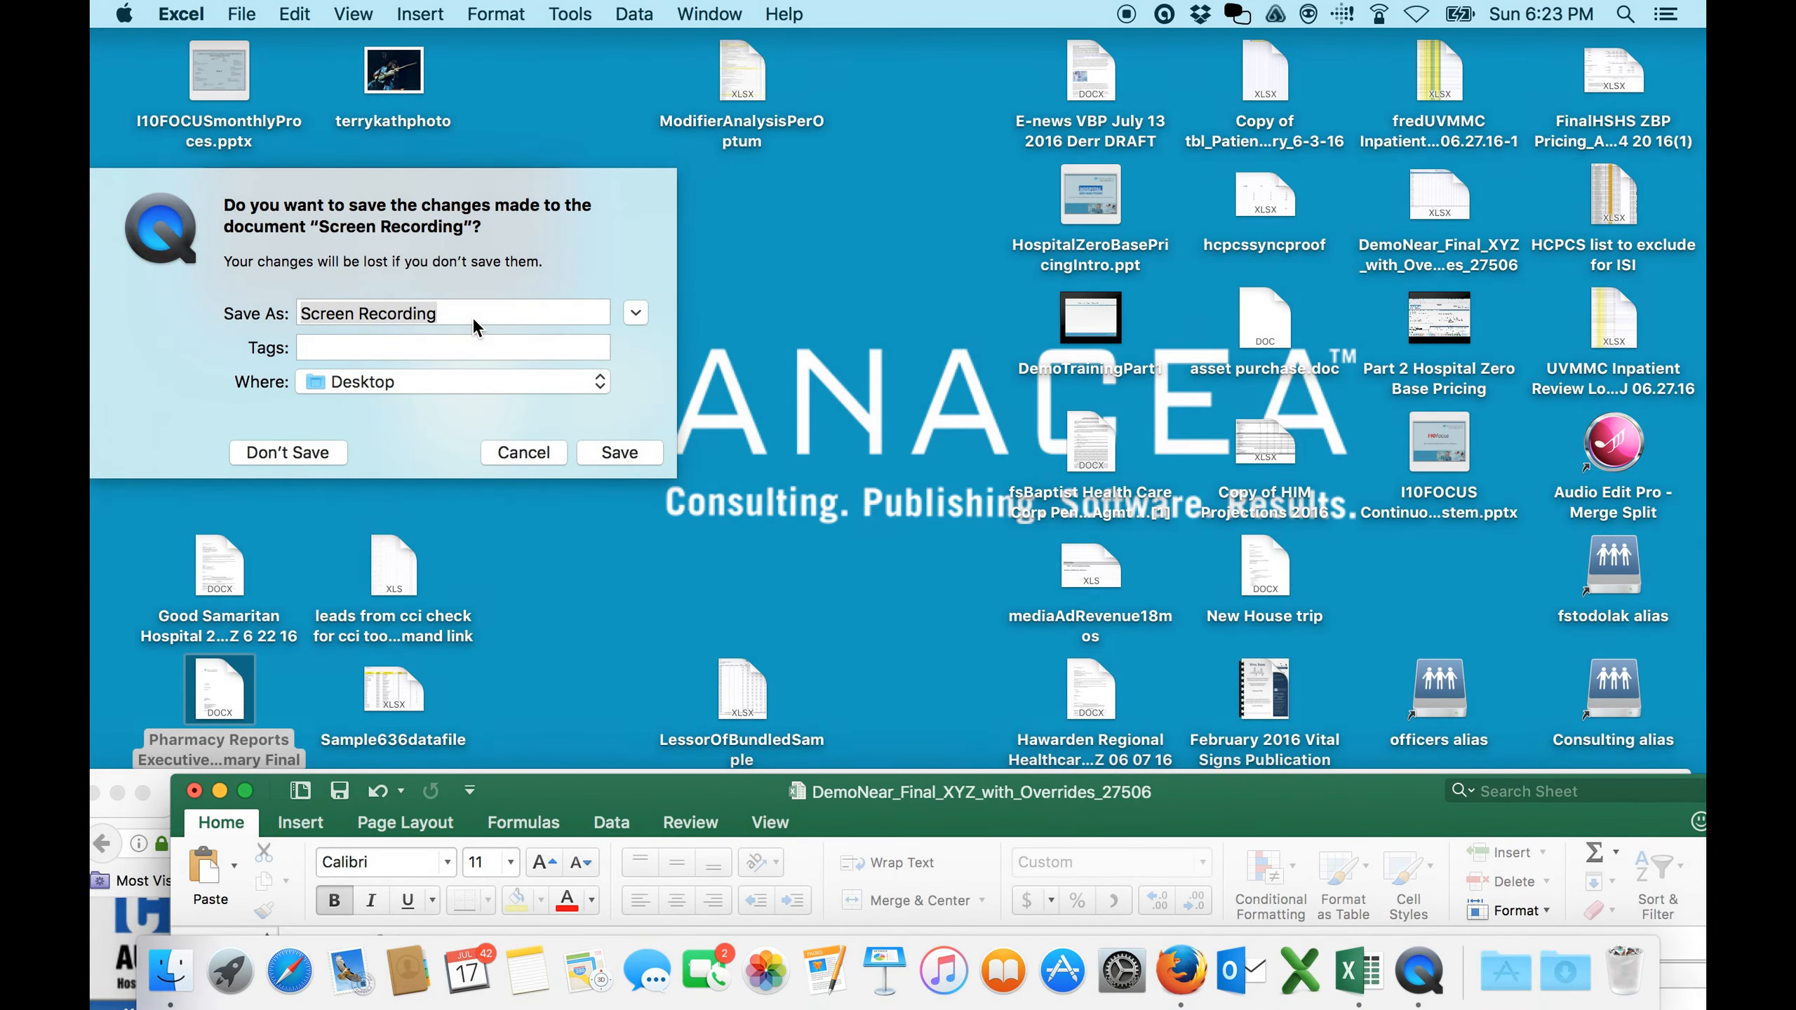
click(474, 318)
text(Part 2 Hospital Zero)
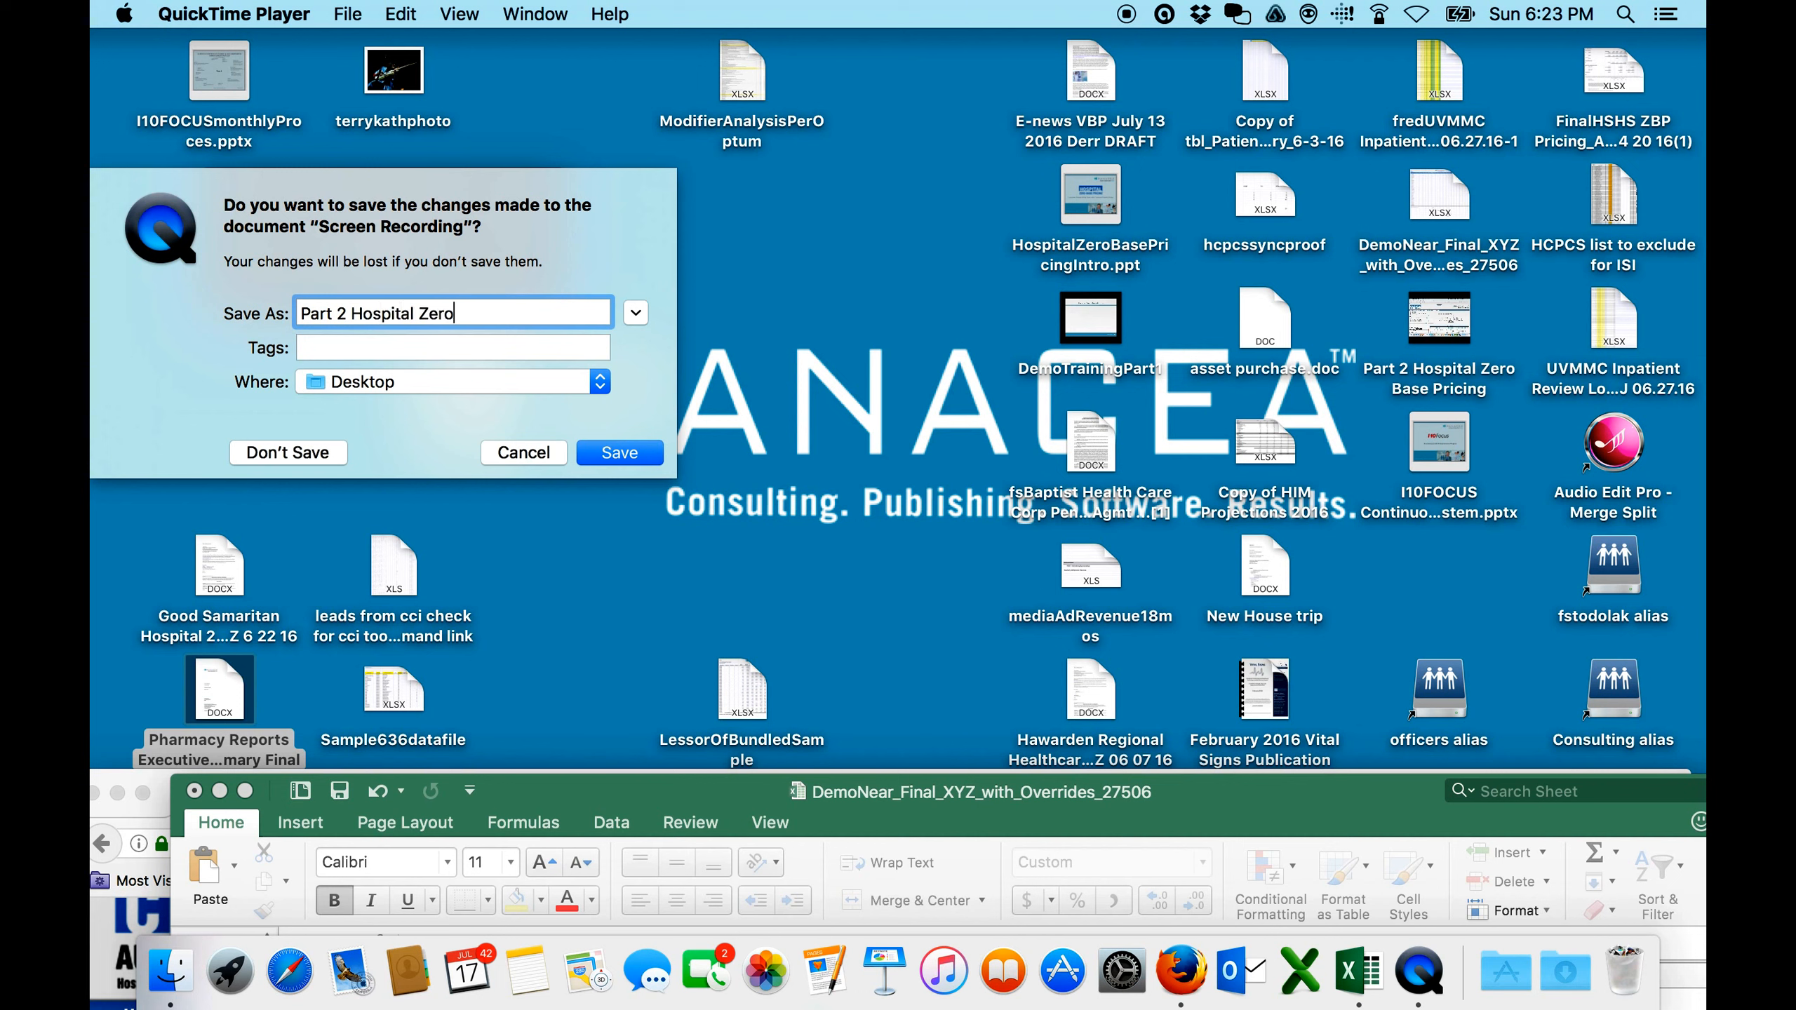
text(-Ba)
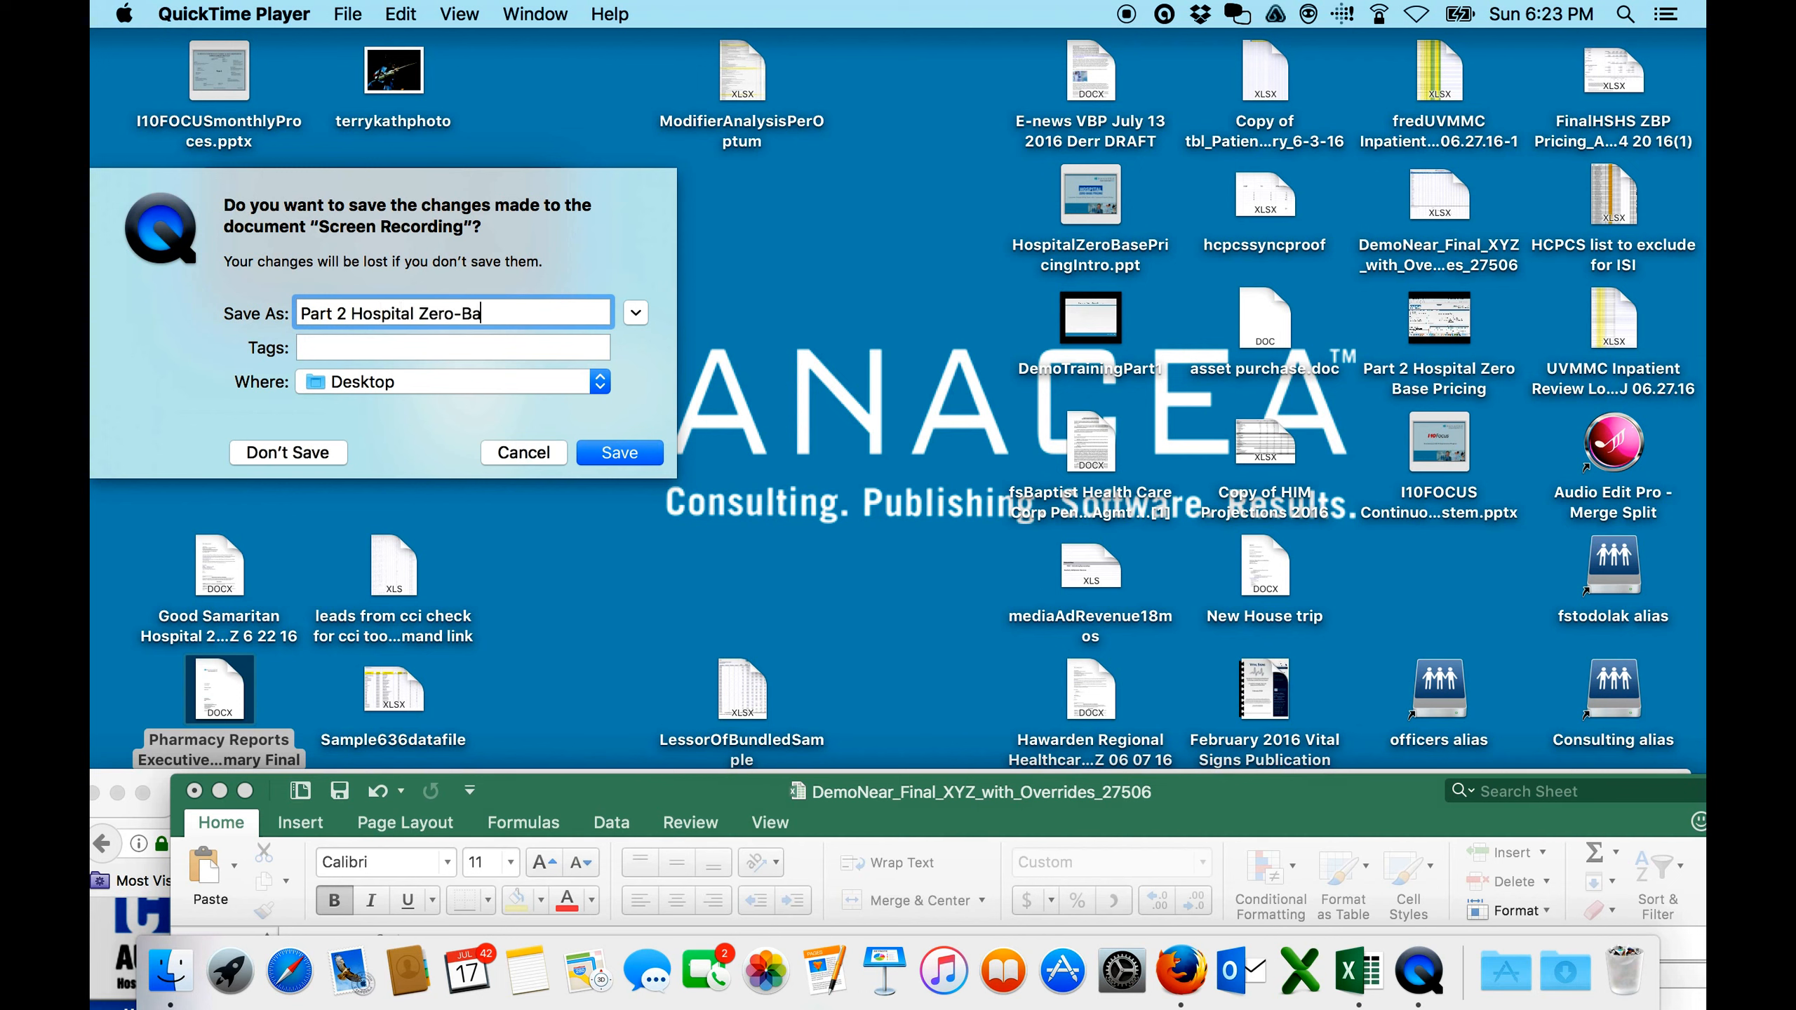